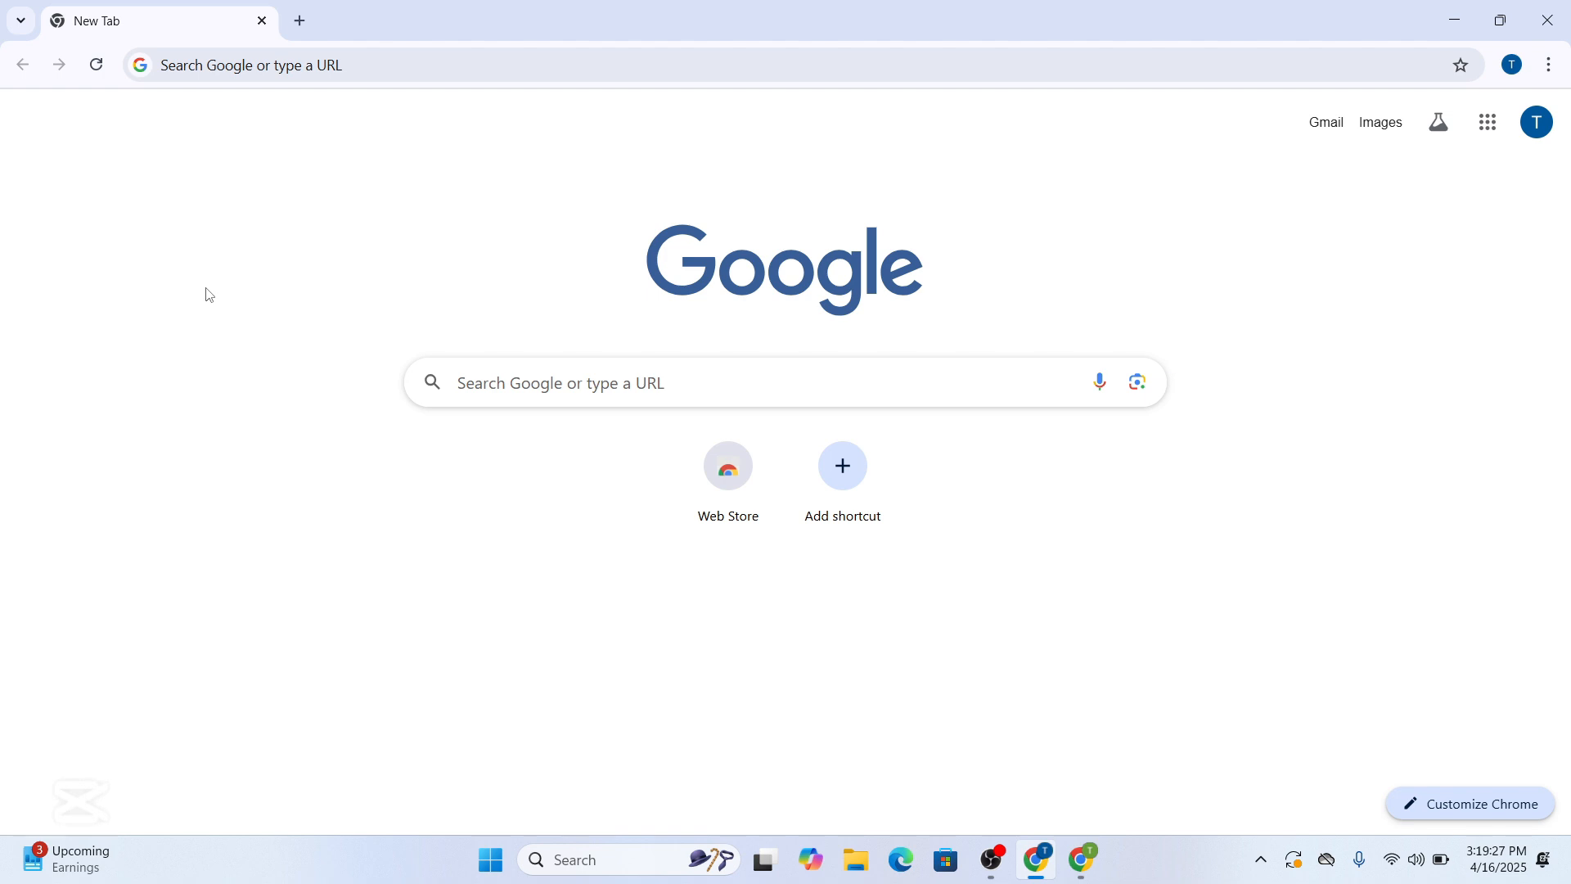
- Search Google for "linkedin account" and open the LinkedIn Login, Sign in result
left_click(248, 68)
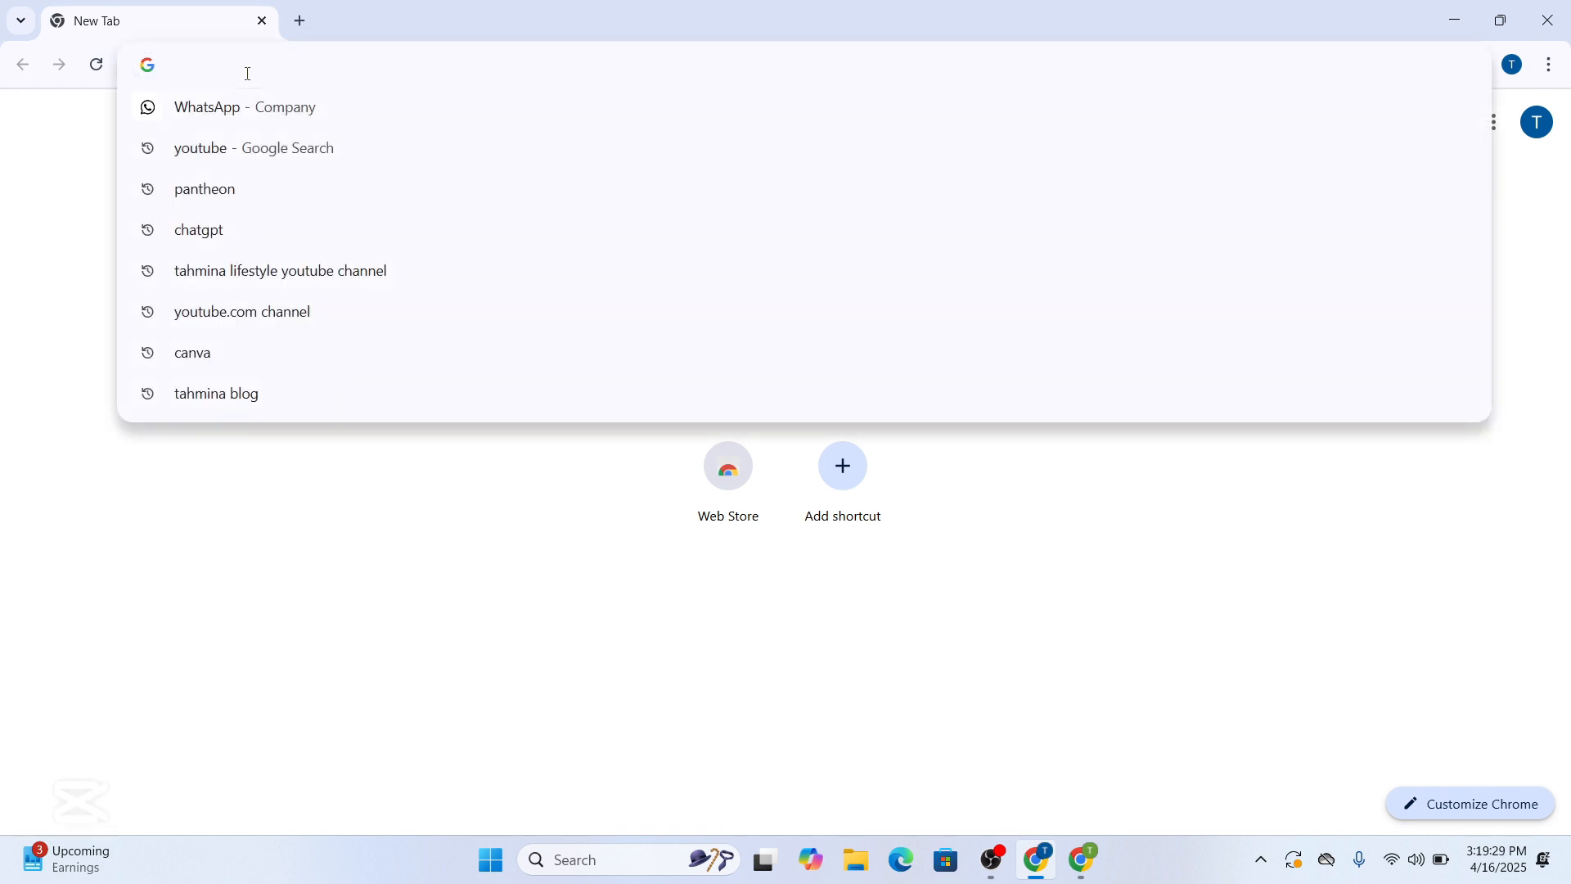
type("li")
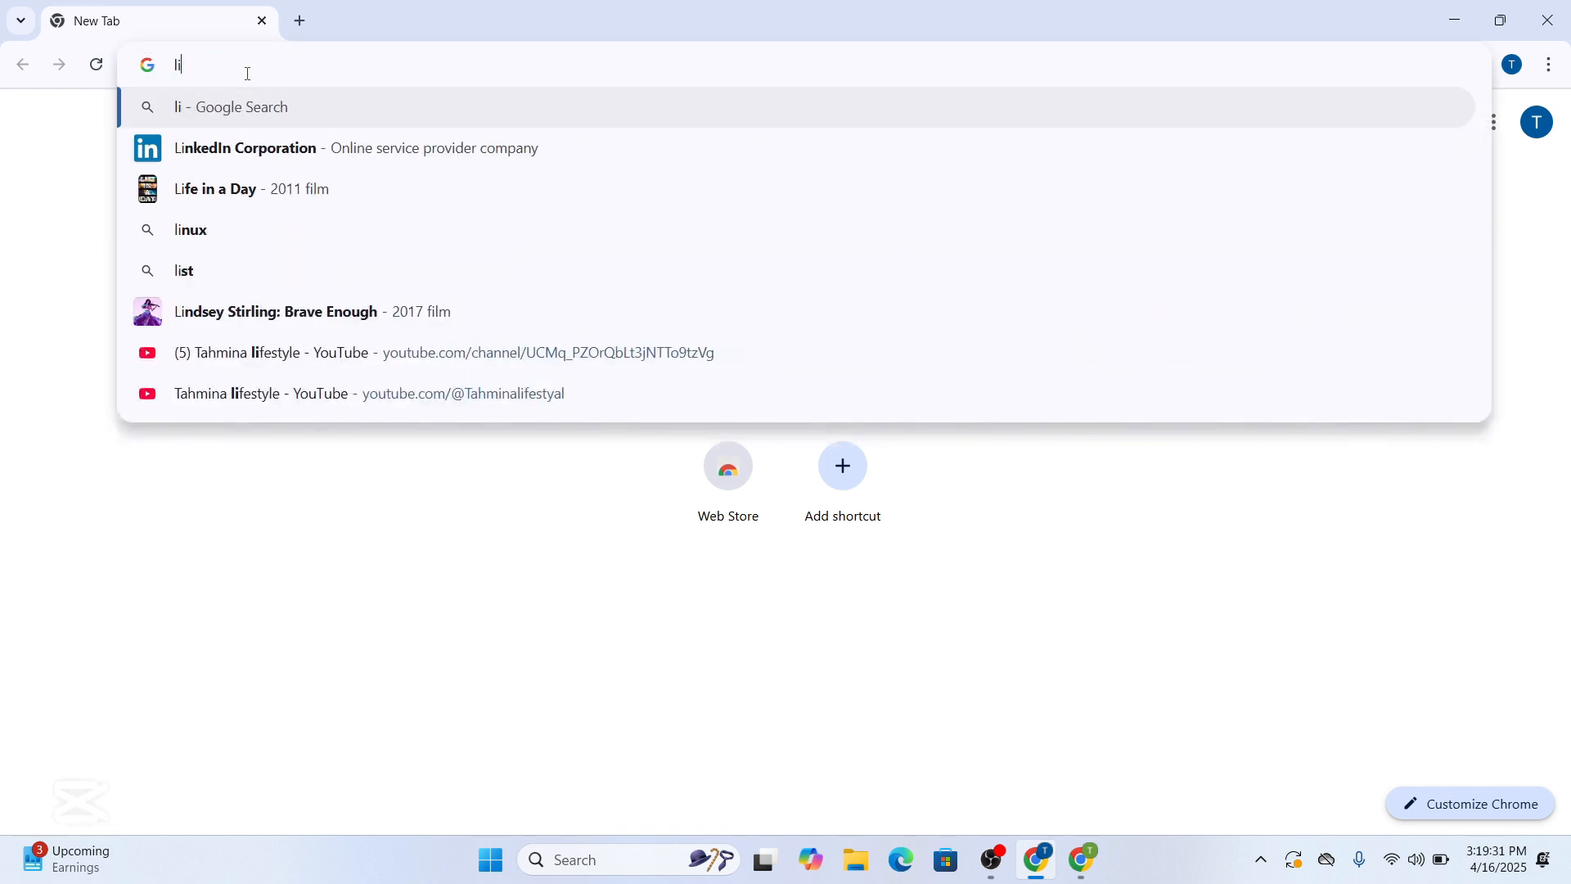
type("nk")
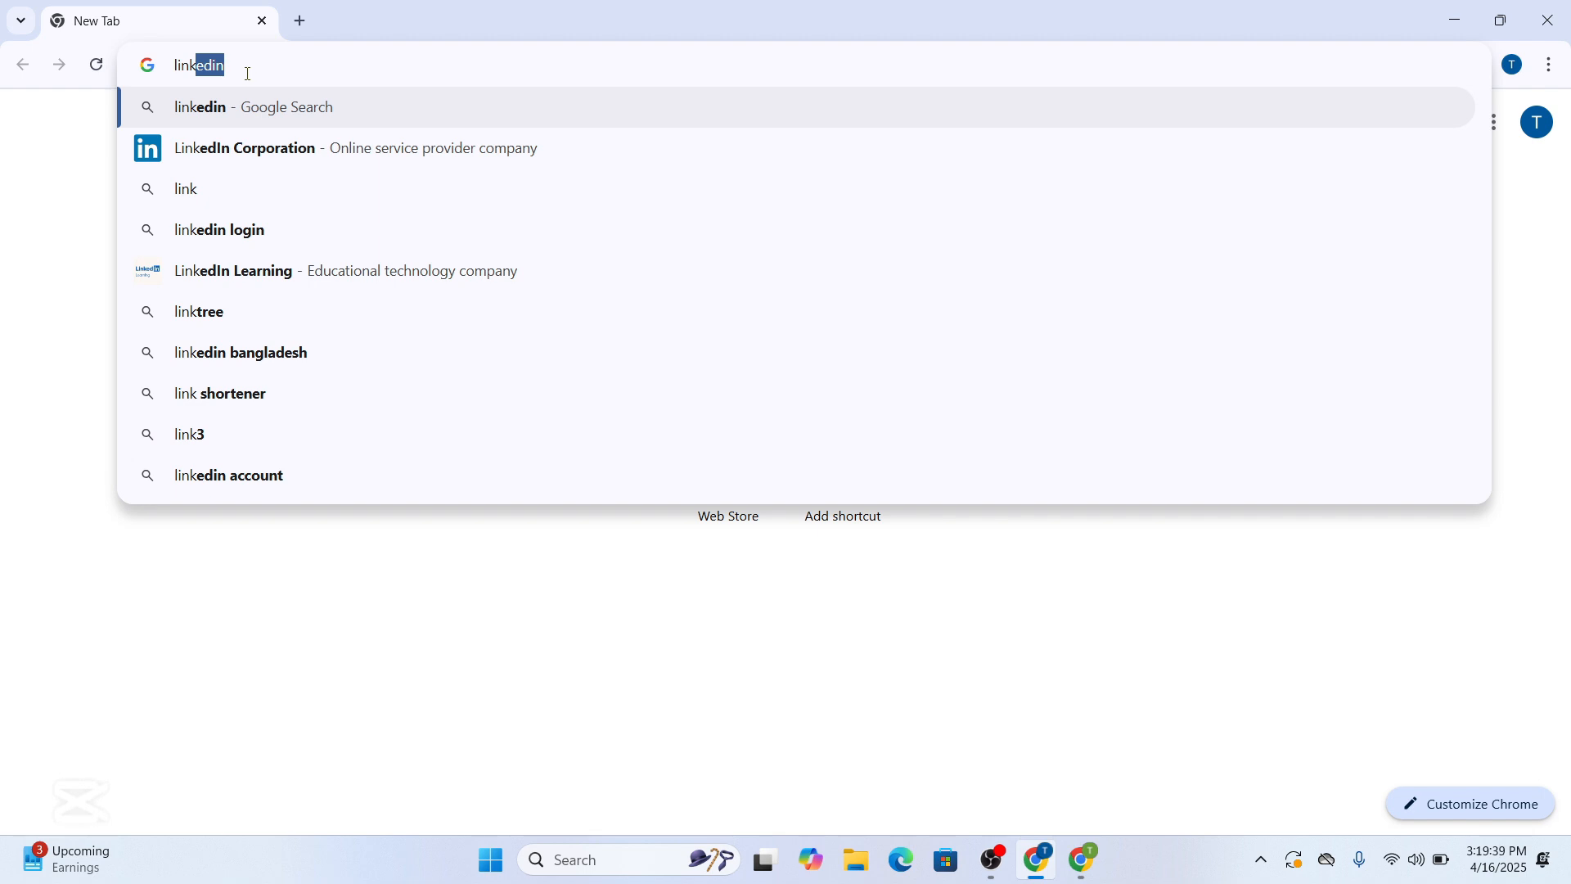
key("BackSpace")
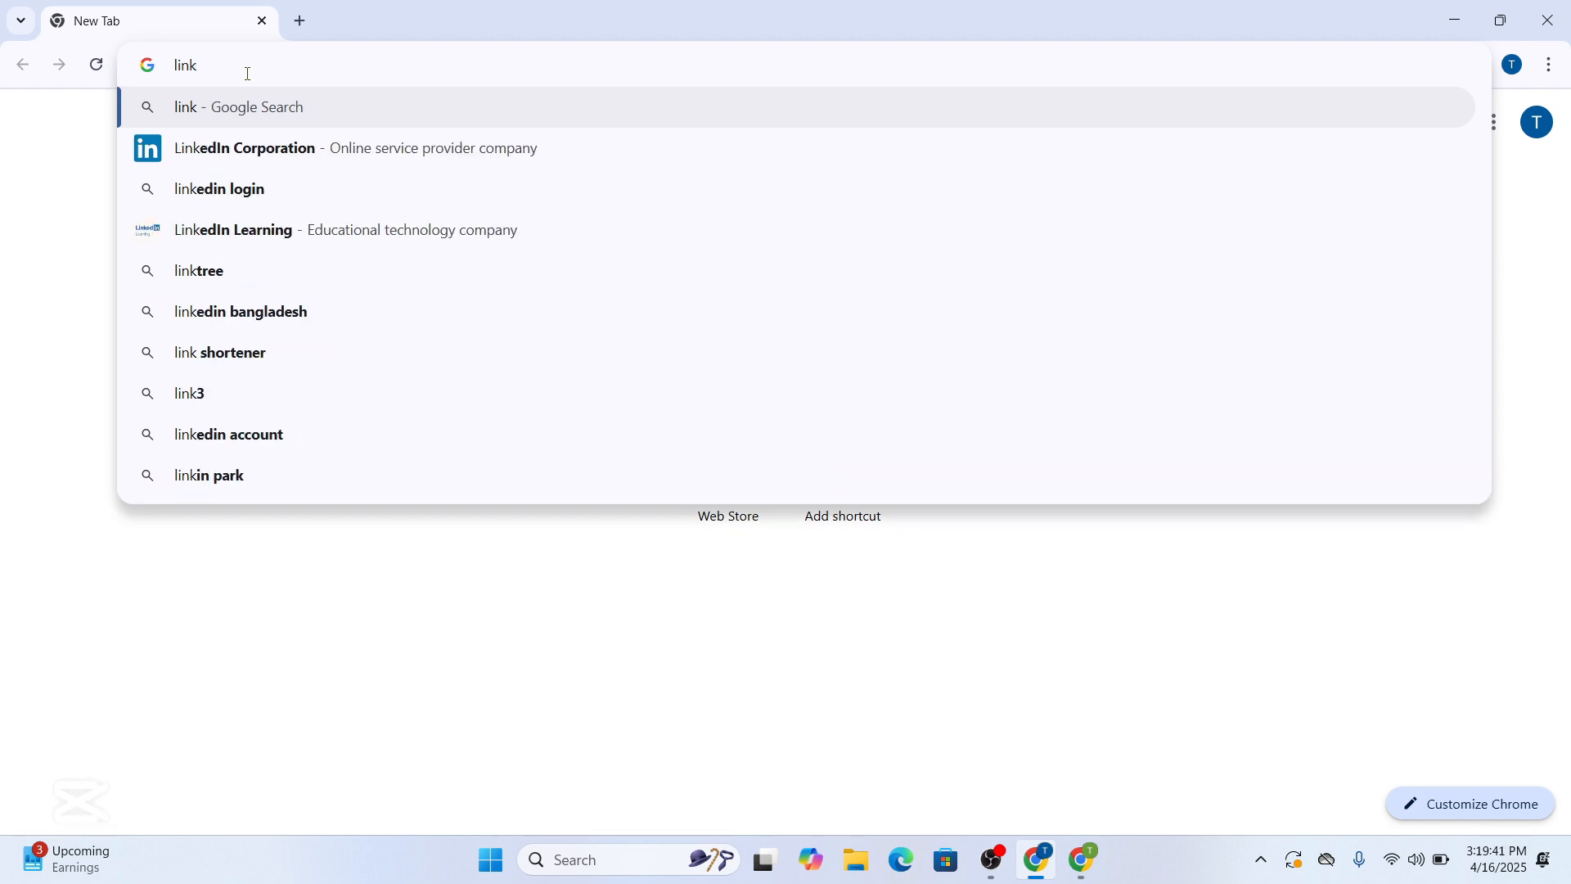
type("edin acc")
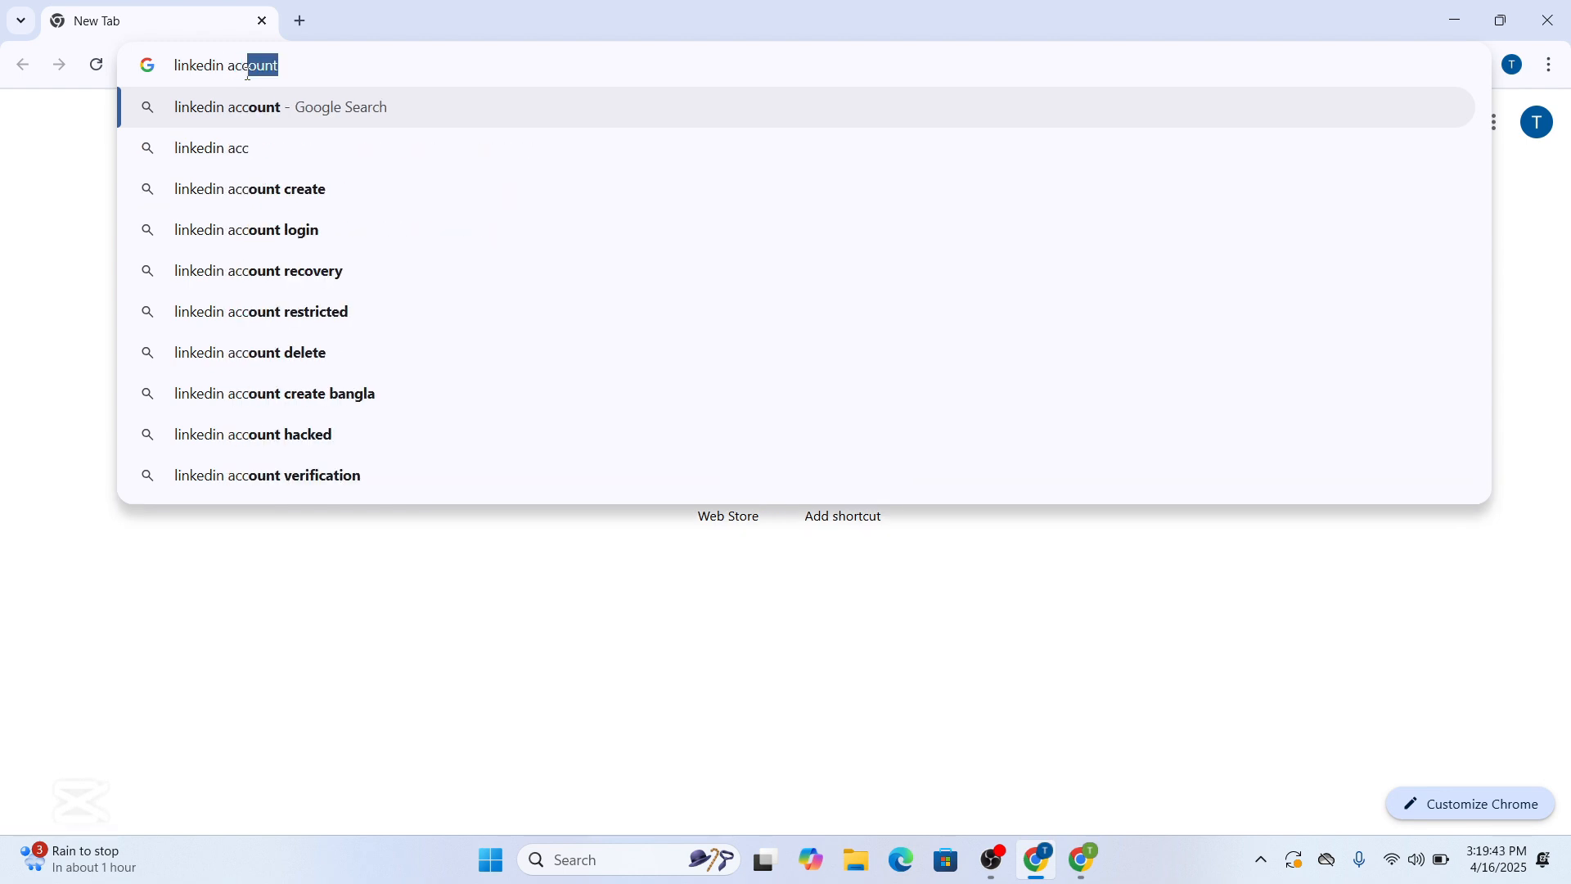
key("Return")
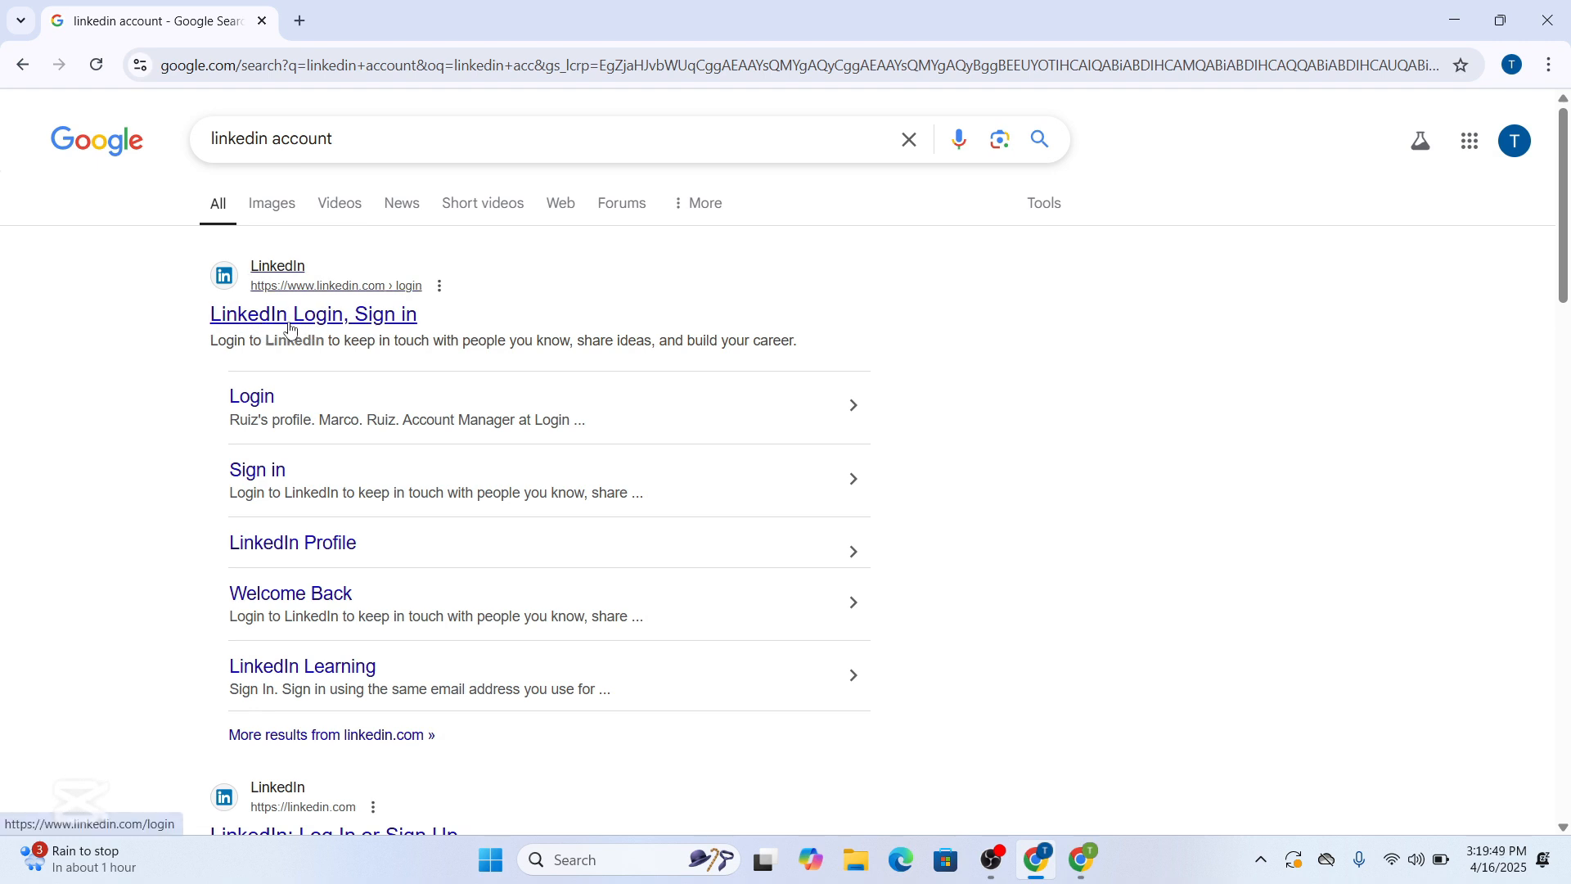
left_click(376, 312)
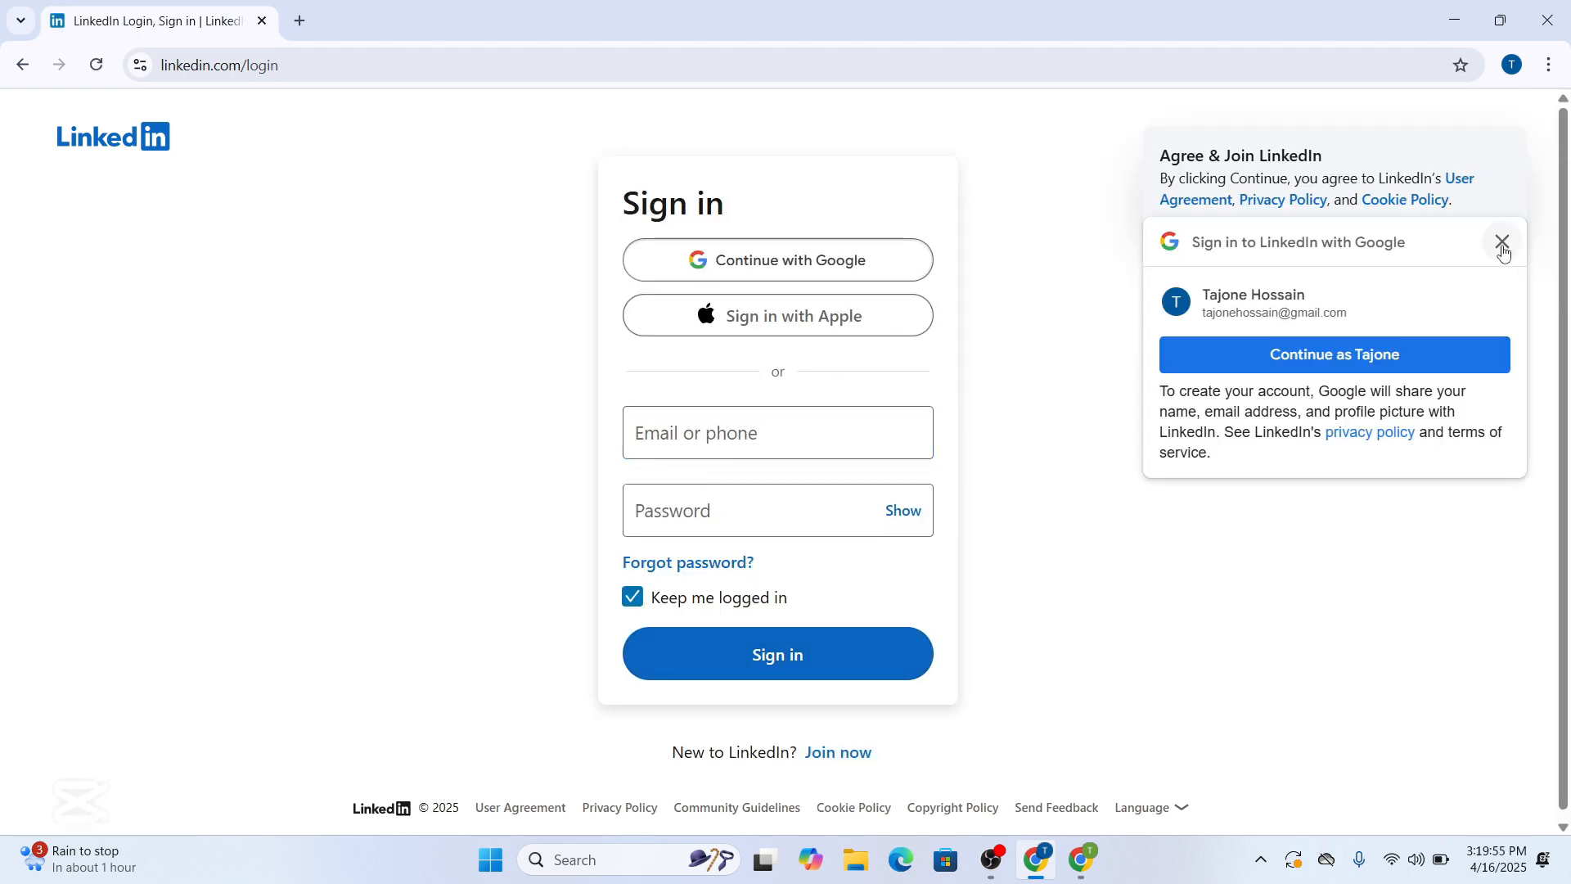
- Dismiss the Google sign-in prompt and open LinkedIn's sign-up page for new members
left_click(1502, 245)
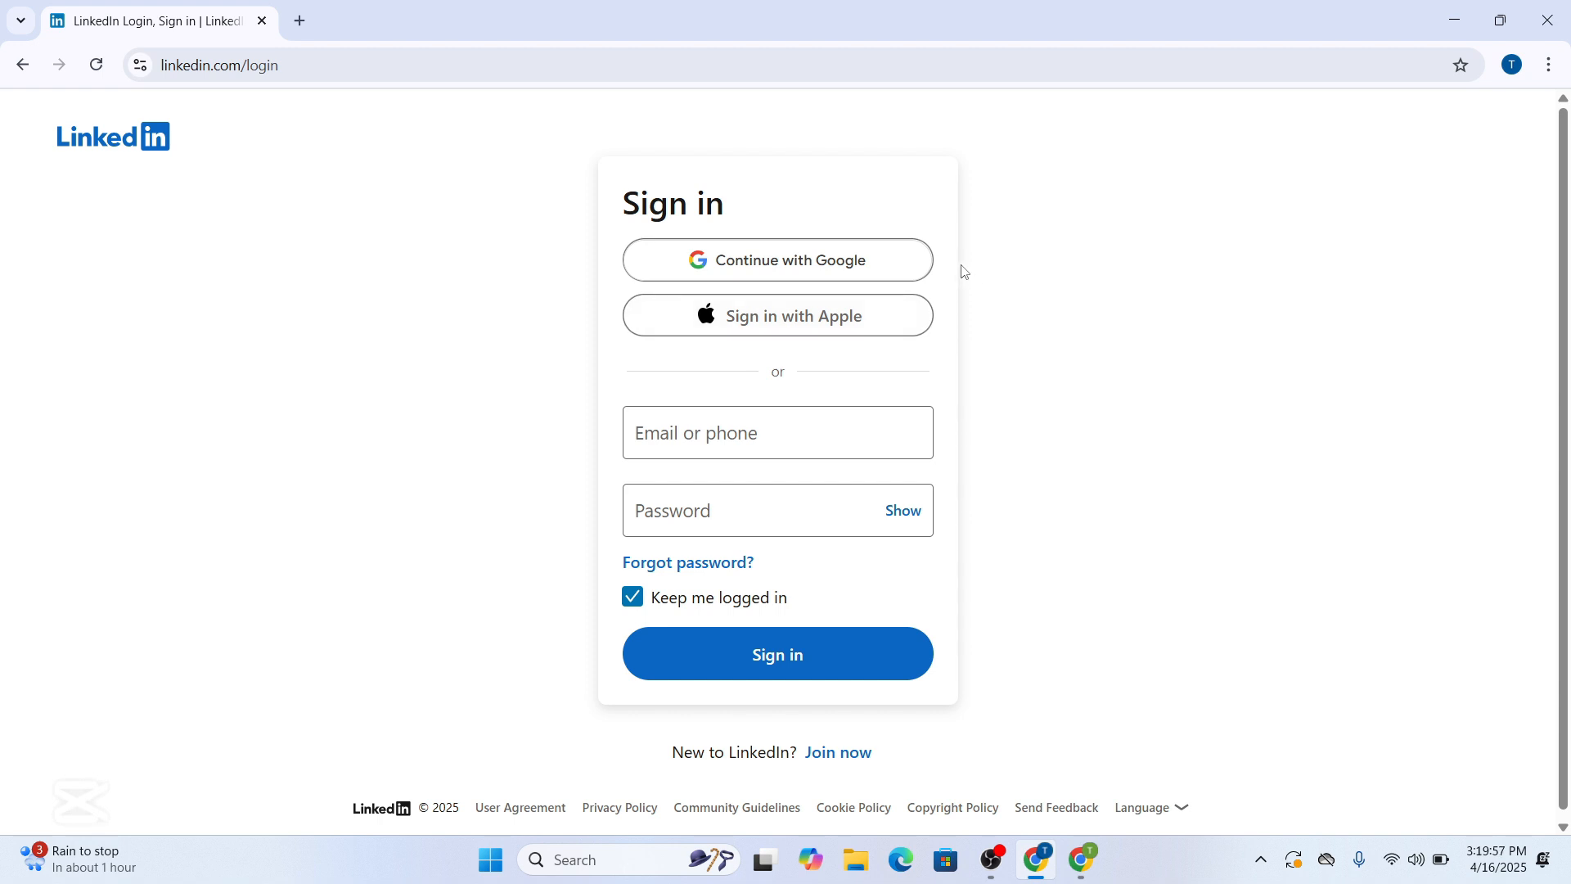
left_click(734, 426)
left_click(666, 514)
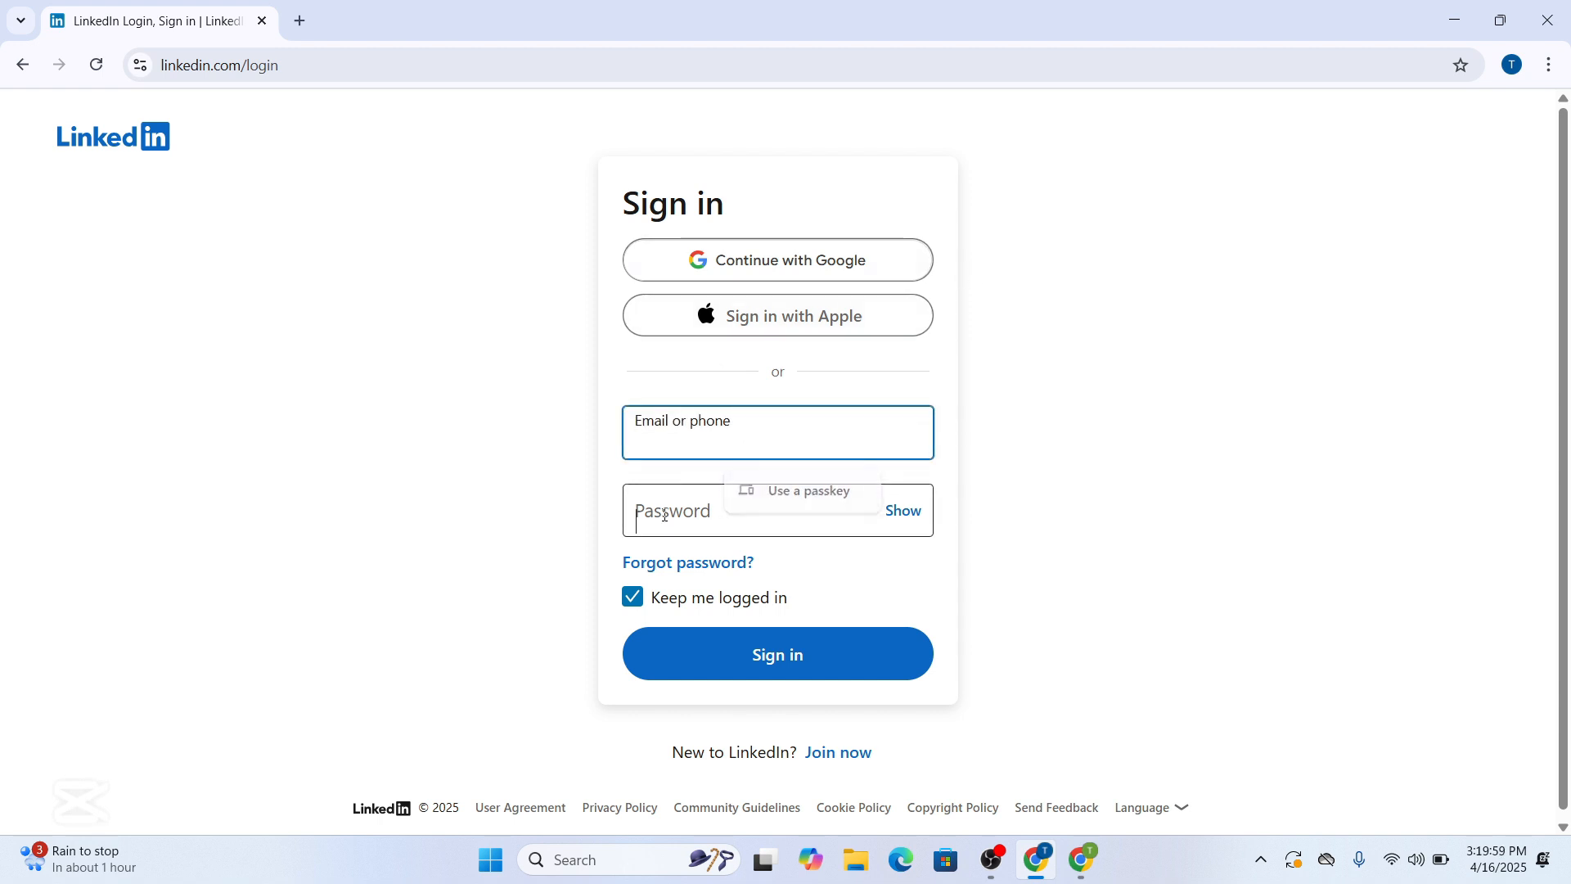
left_click(838, 753)
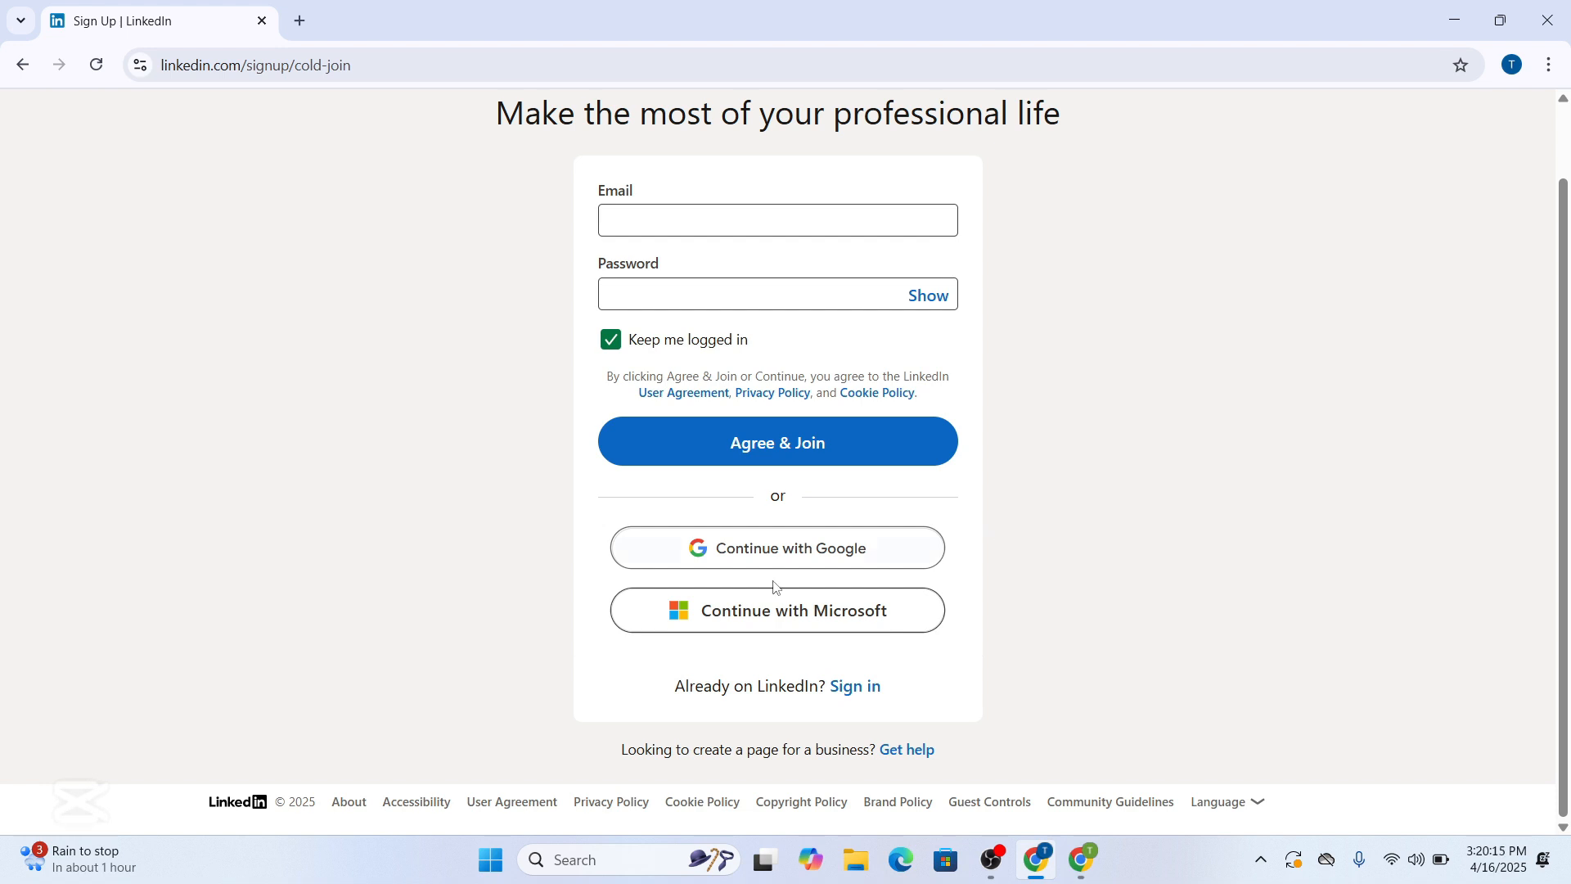
- Sign up for LinkedIn with the existing Google account, confirming the sign-in and agreeing to join
left_click(752, 555)
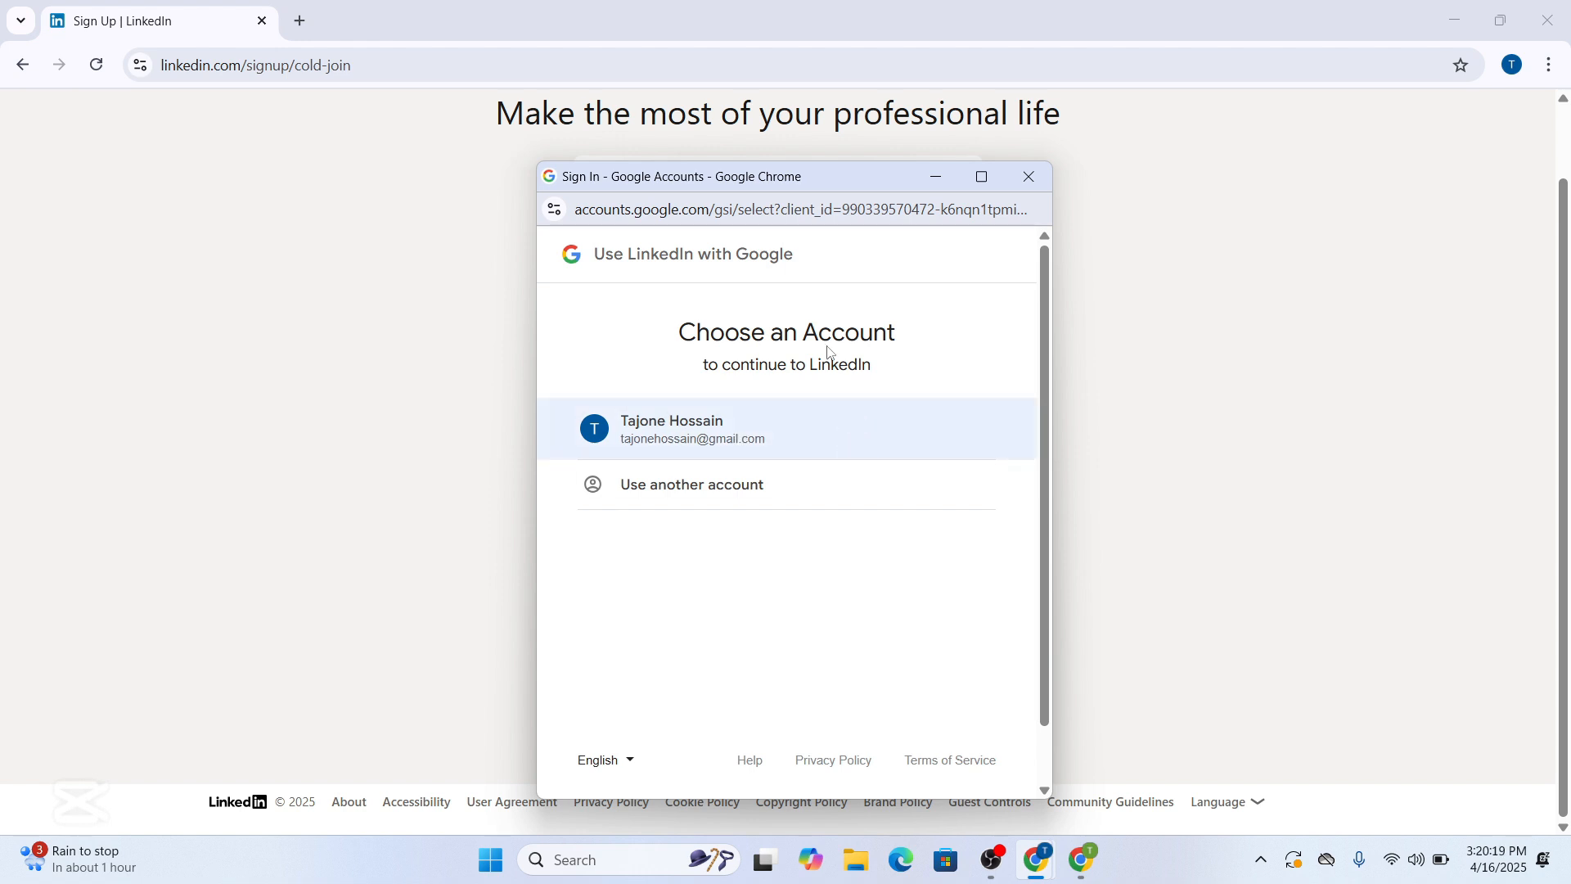
left_click_drag(799, 176, 481, 121)
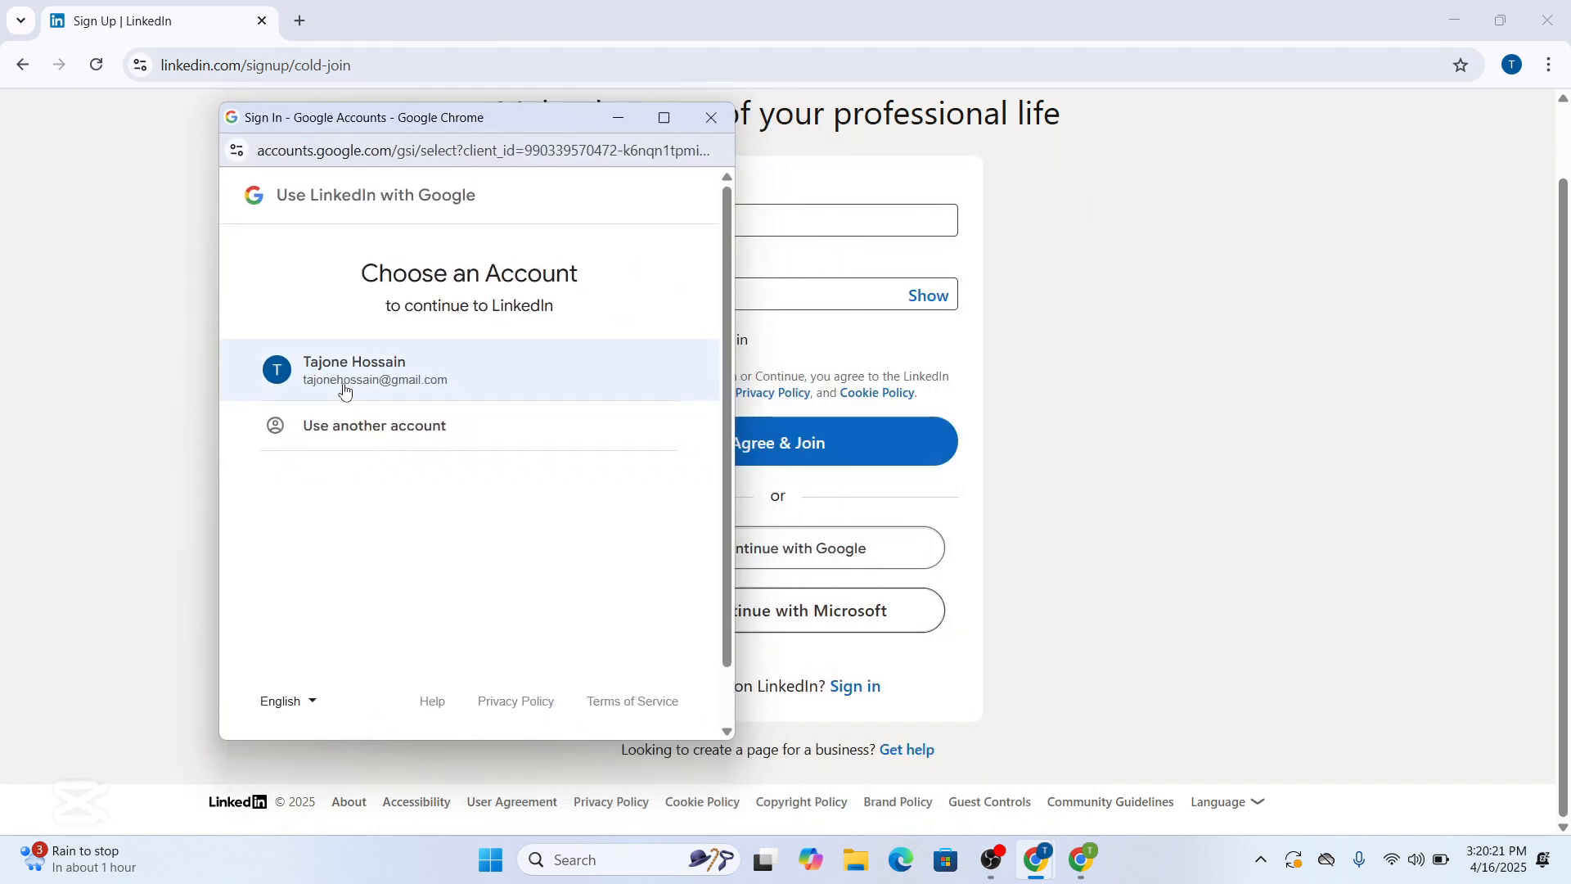
left_click(413, 377)
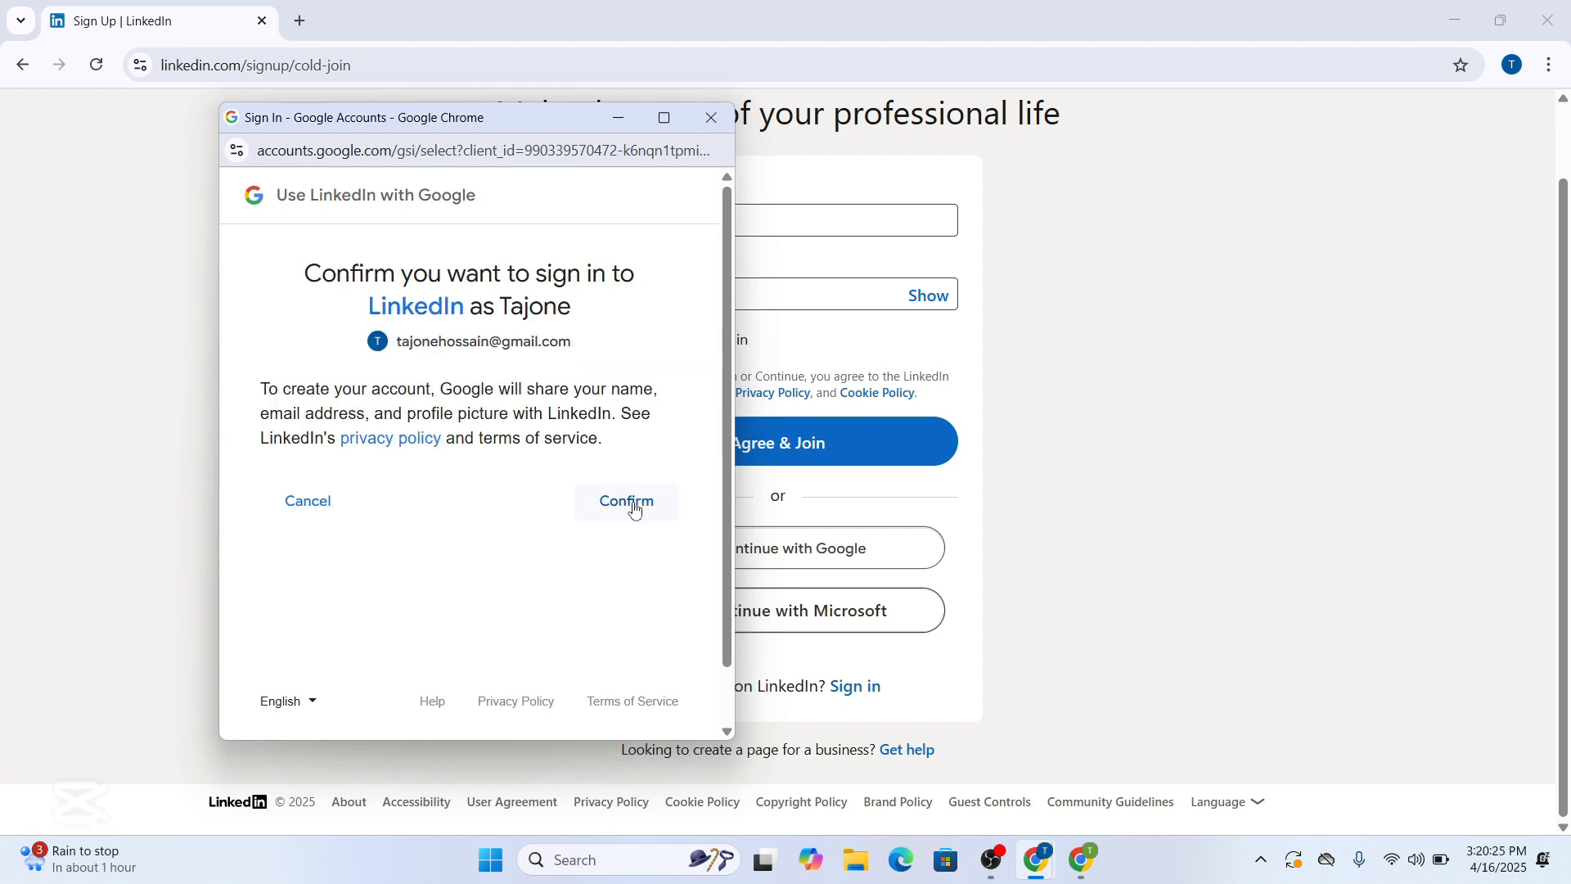
left_click(634, 505)
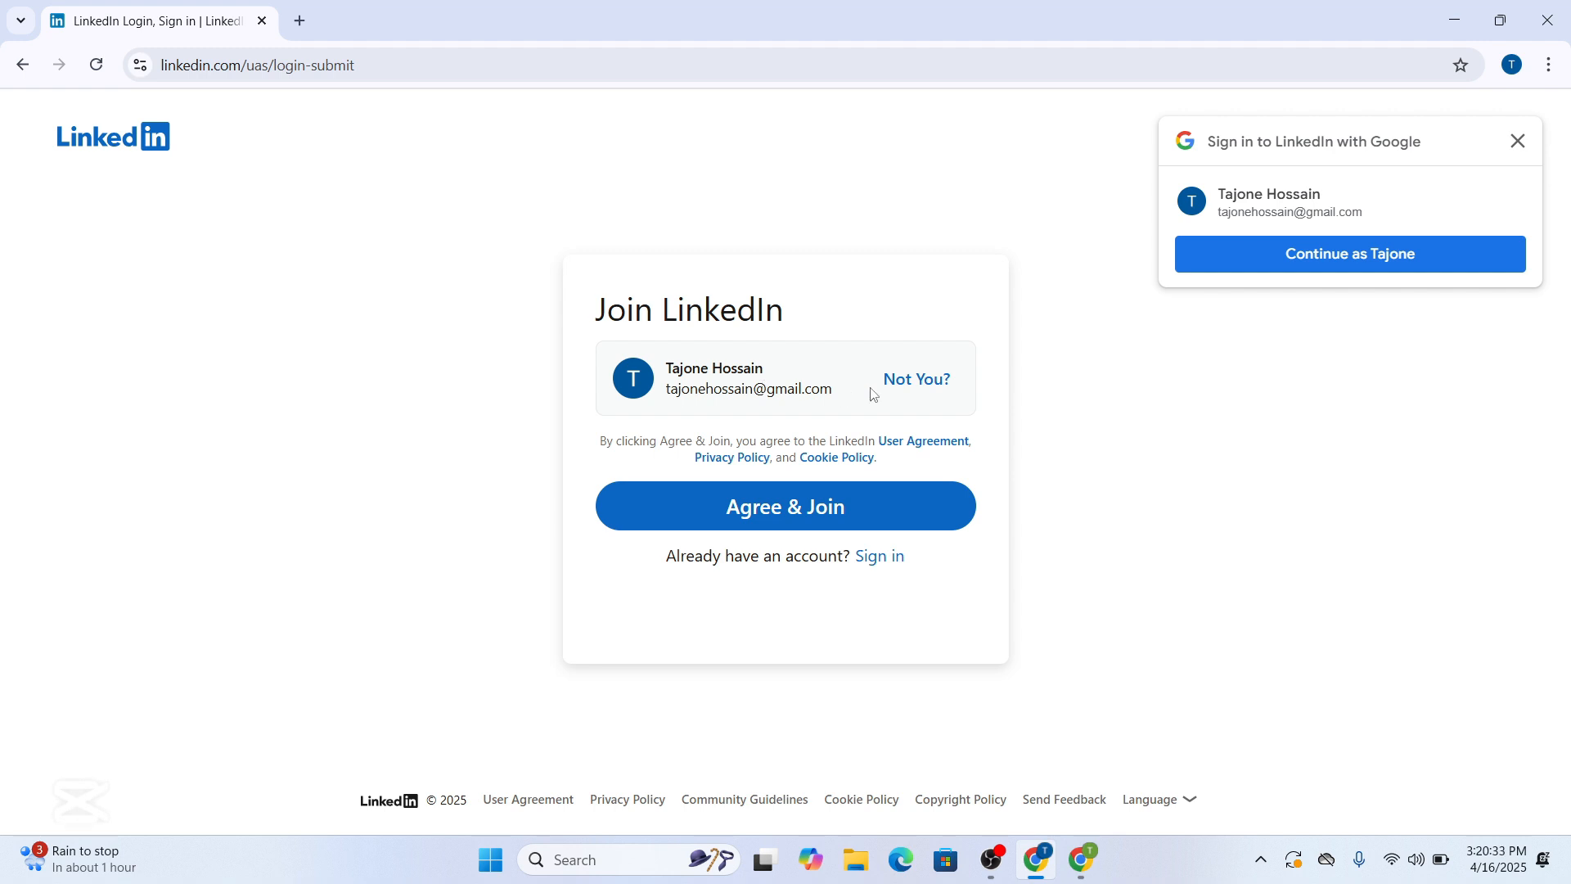
left_click(778, 513)
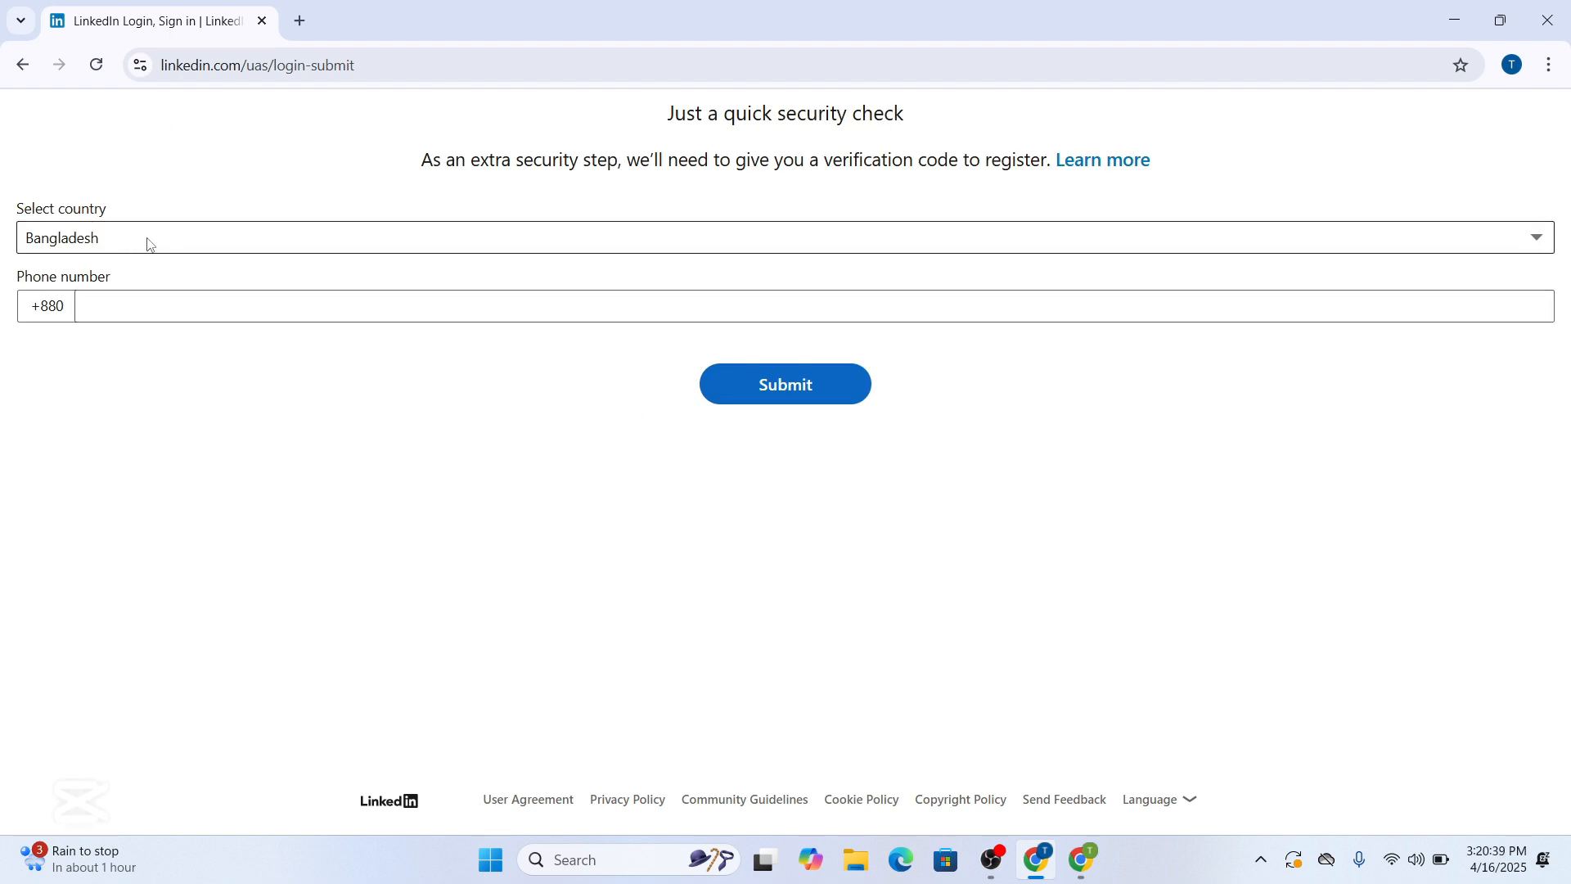
- Enter the phone number for the security check with Bangladesh as the country and submit it
left_click(205, 313)
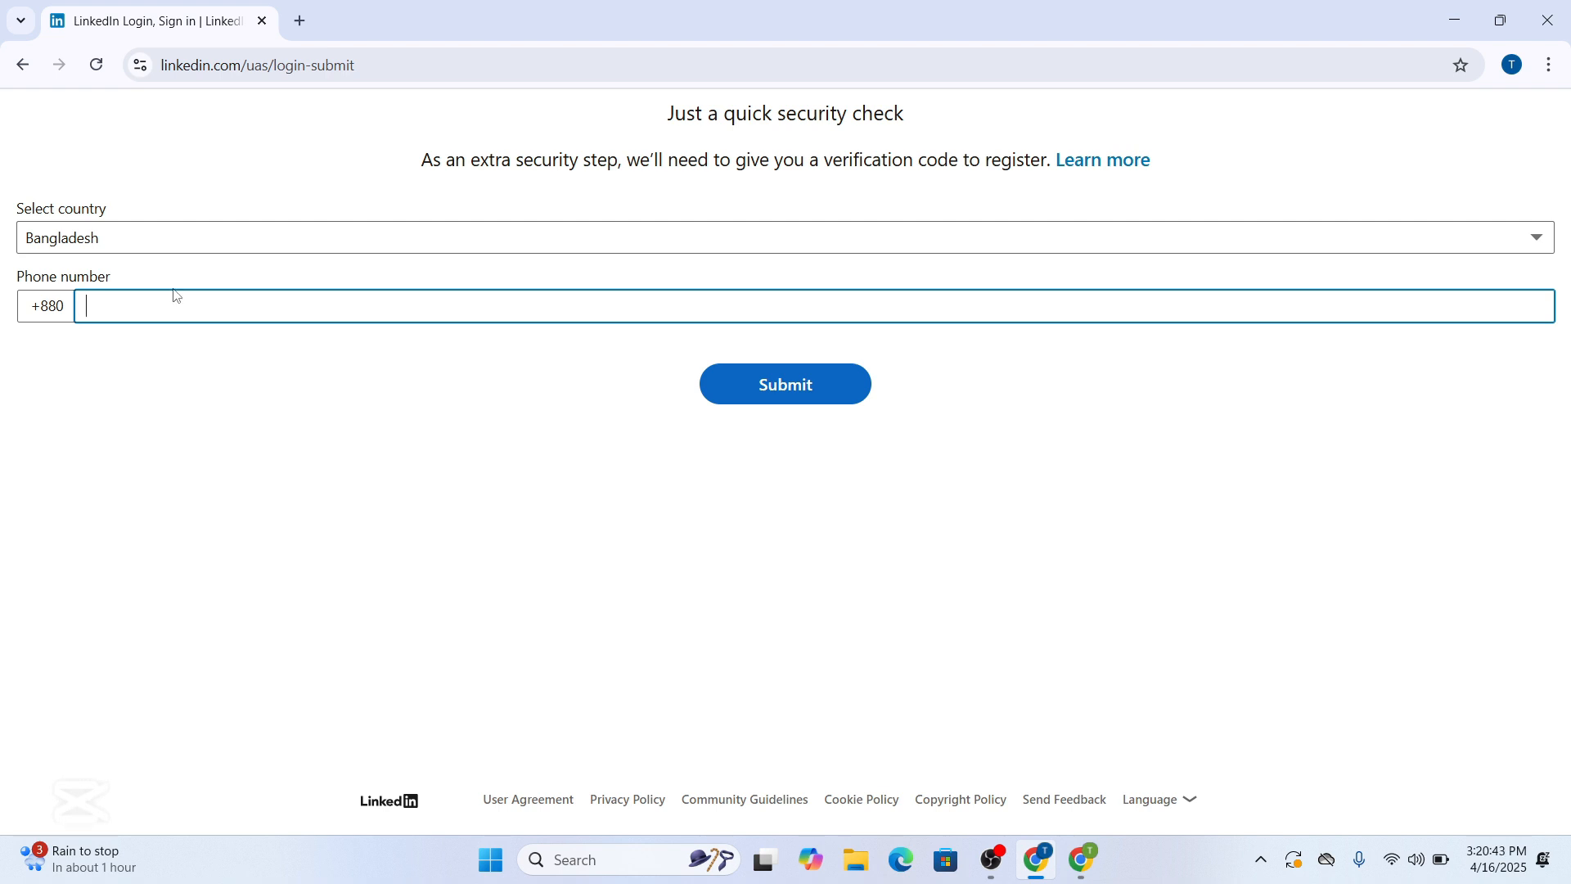
type("1")
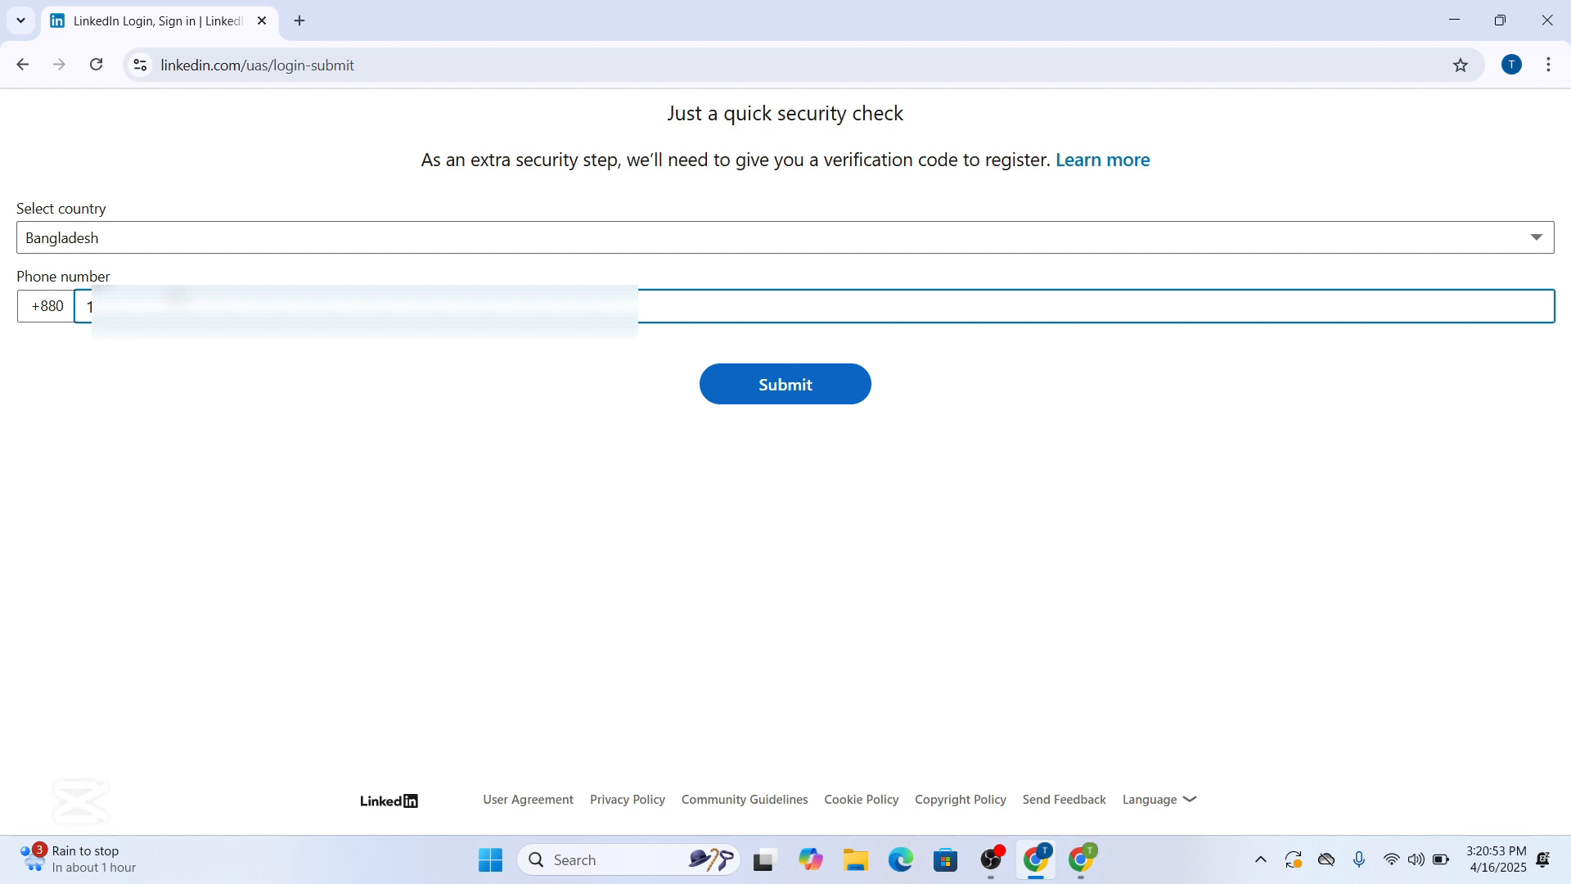
type("??")
left_click(763, 386)
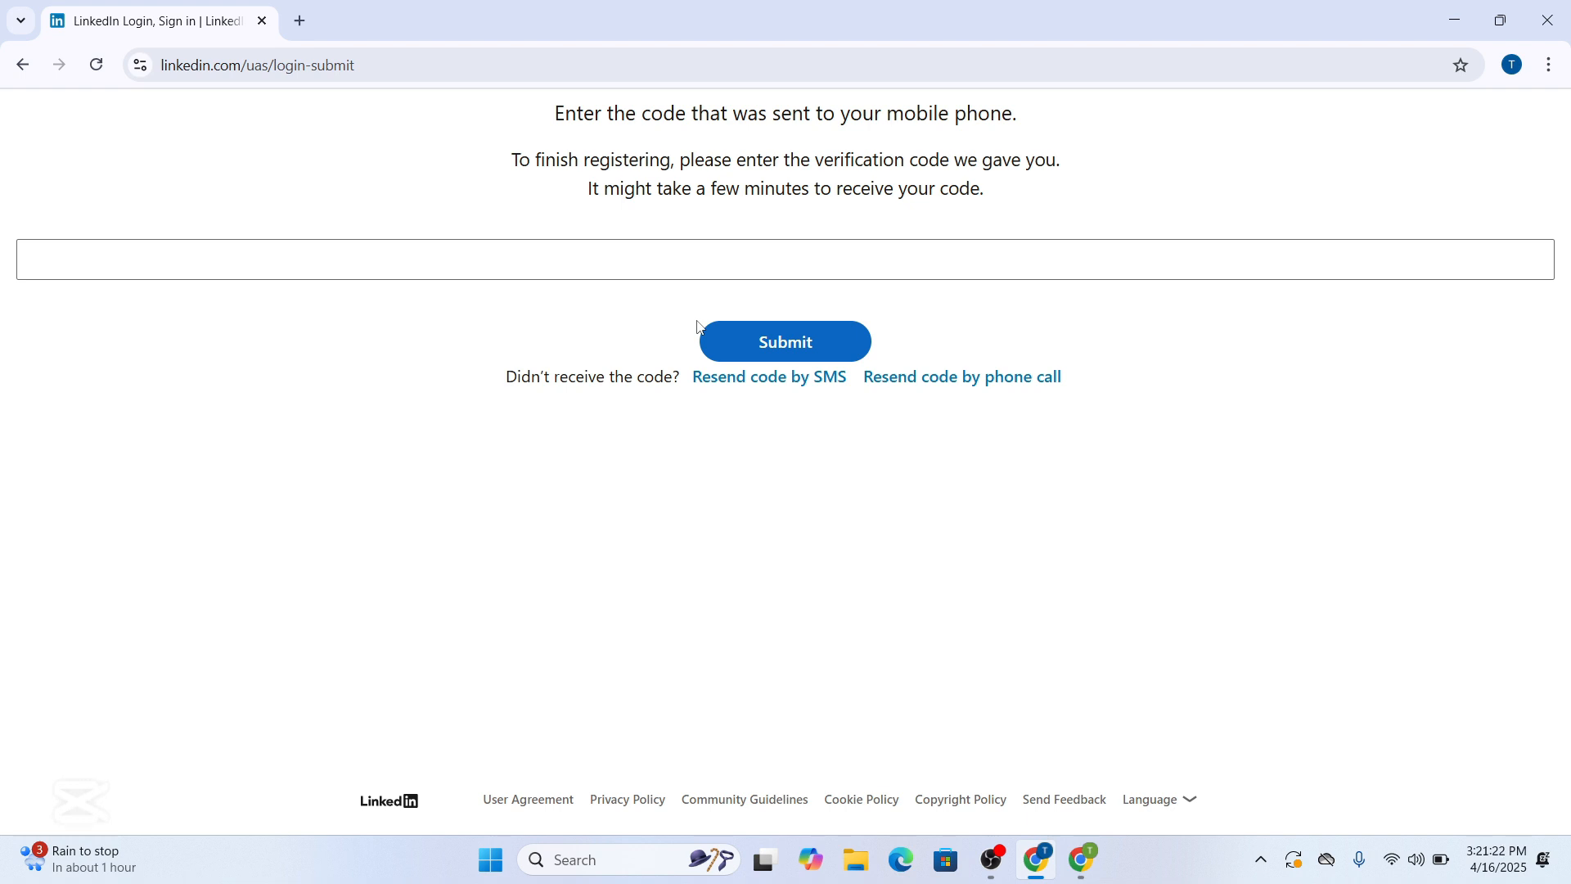
- Enter the verification code sent to the mobile phone and submit it
left_click(555, 268)
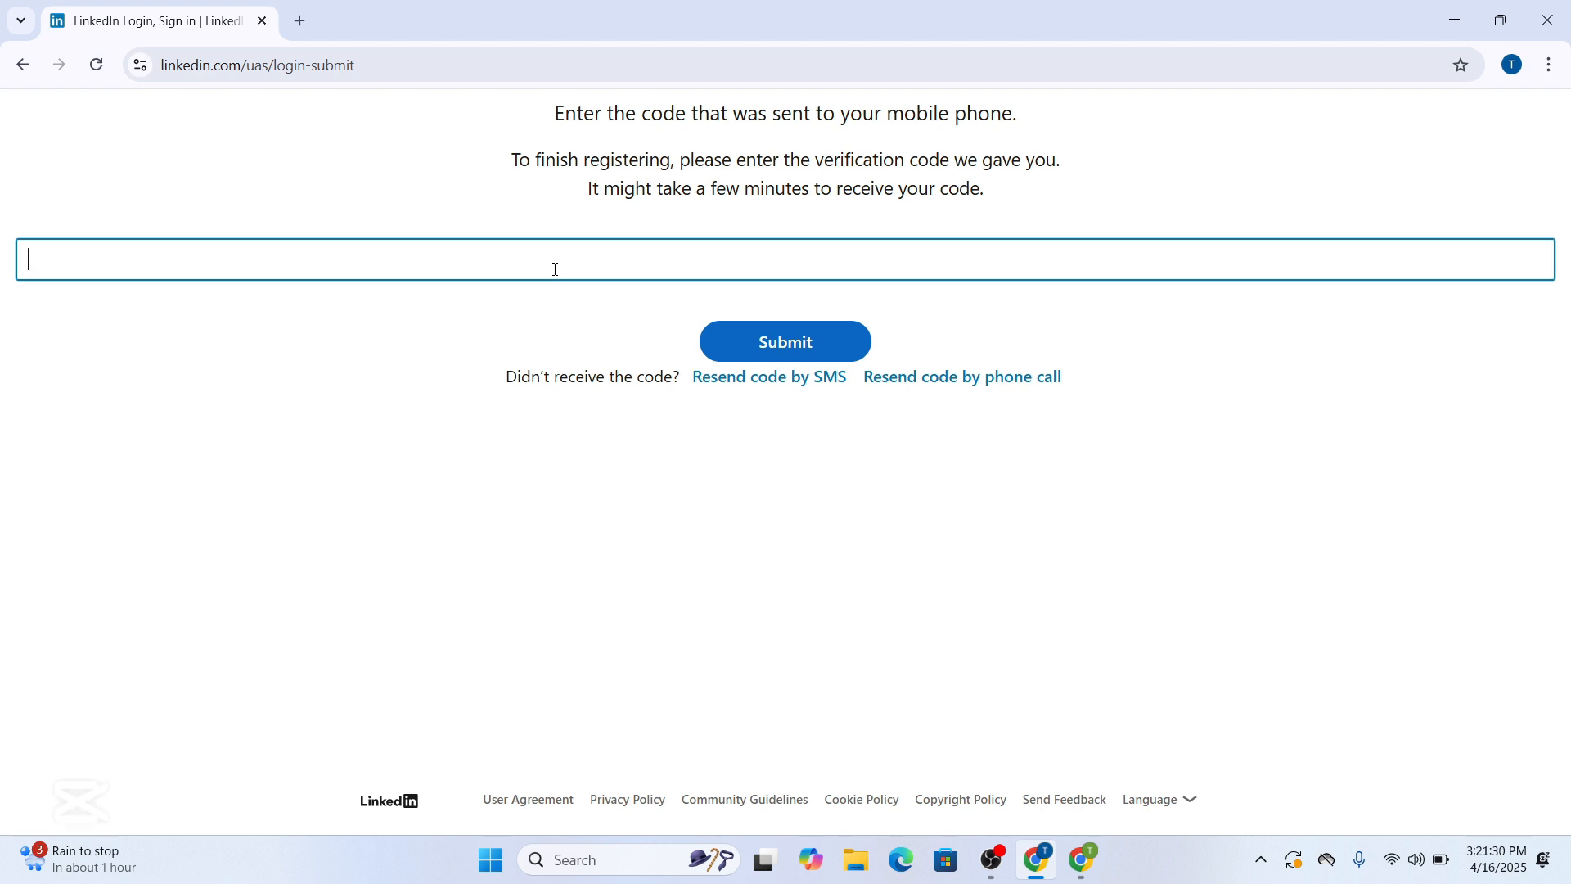
left_click(779, 342)
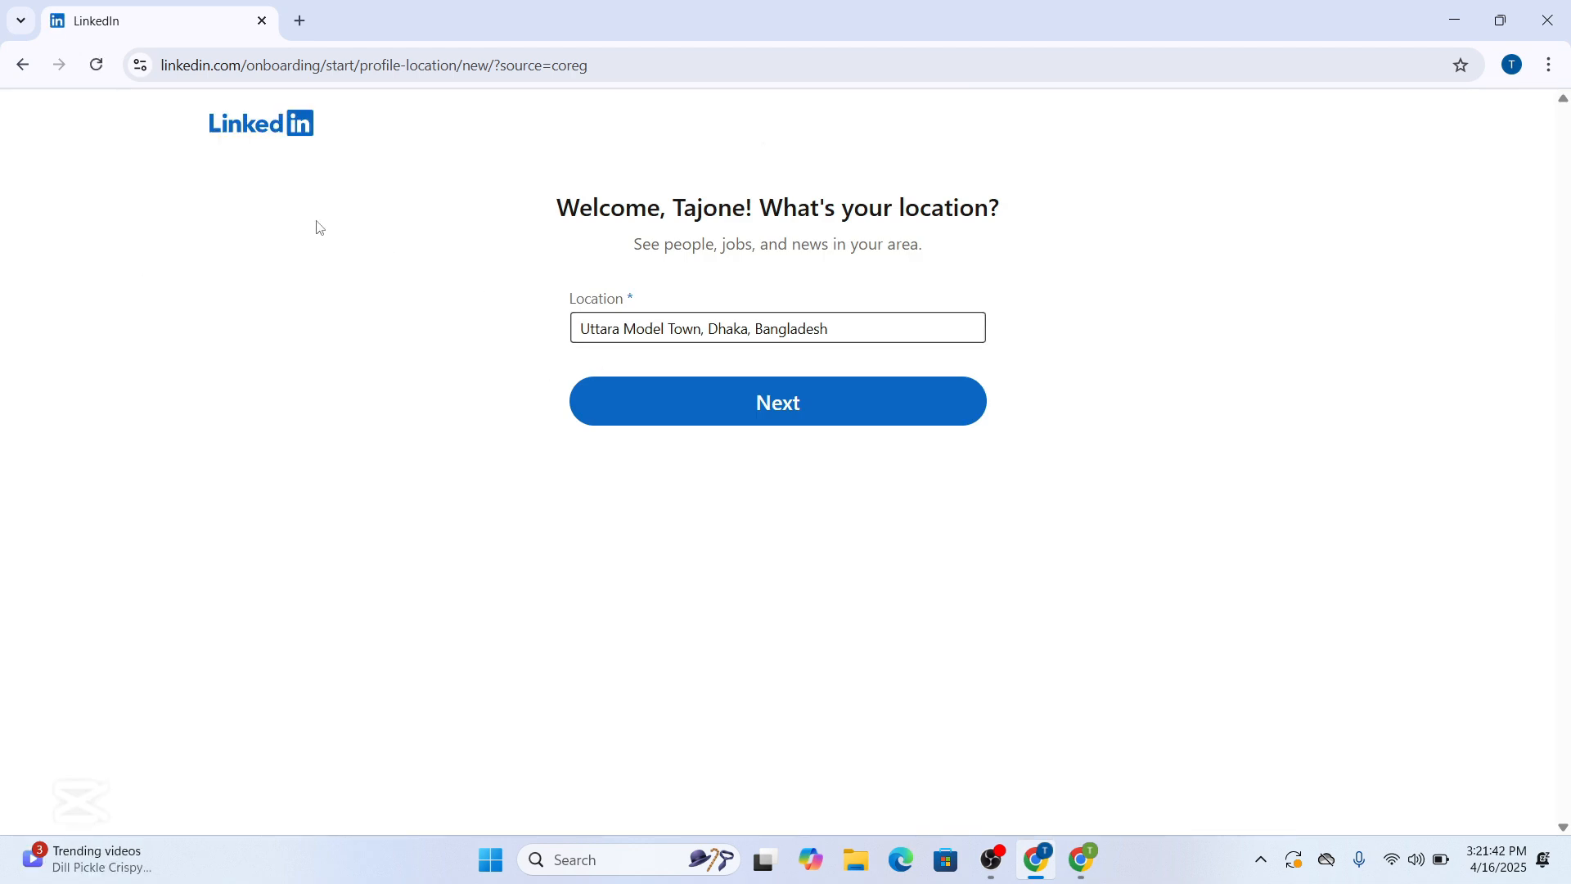
- Replace the suggested profile location with "Sonagazi, Feni, Bangladesh"
left_click_drag(576, 190, 785, 396)
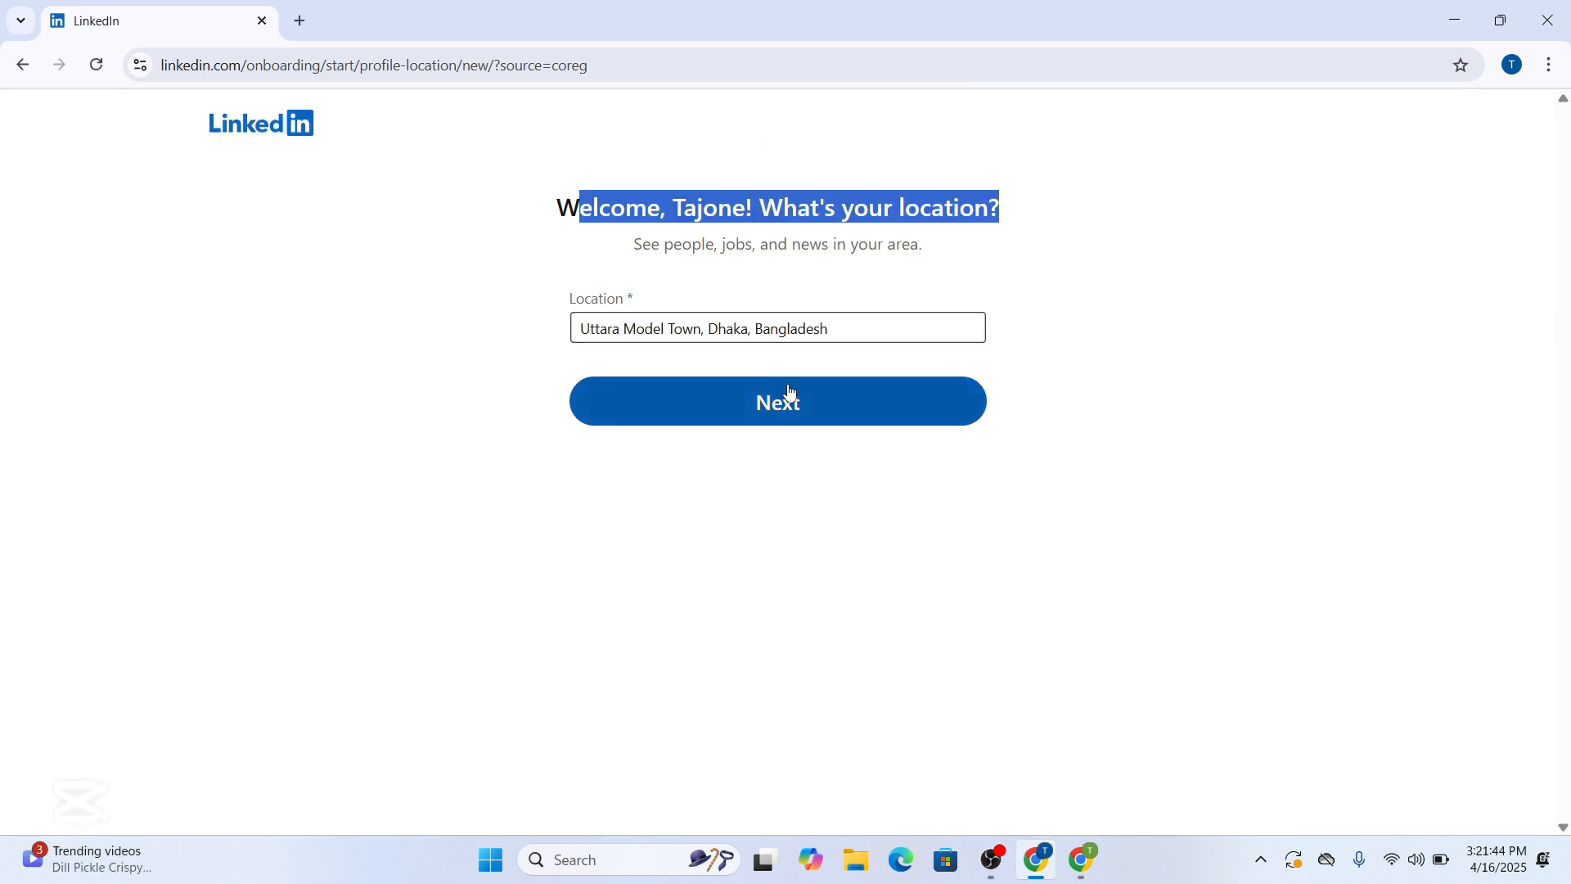
left_click(725, 331)
left_click_drag(701, 329, 538, 333)
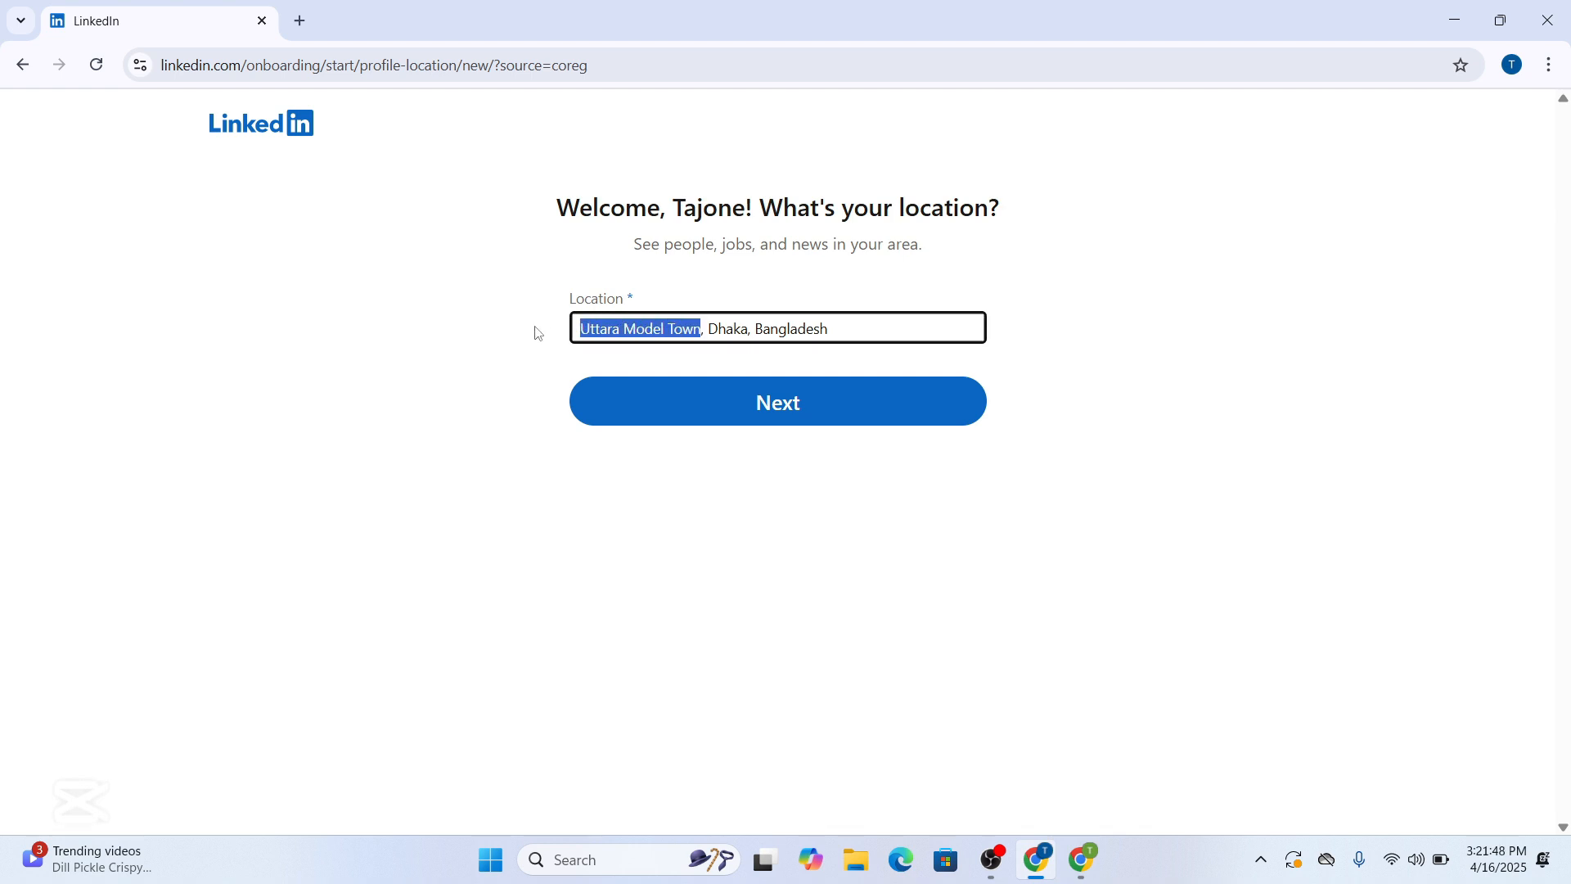
type("Sonagazi")
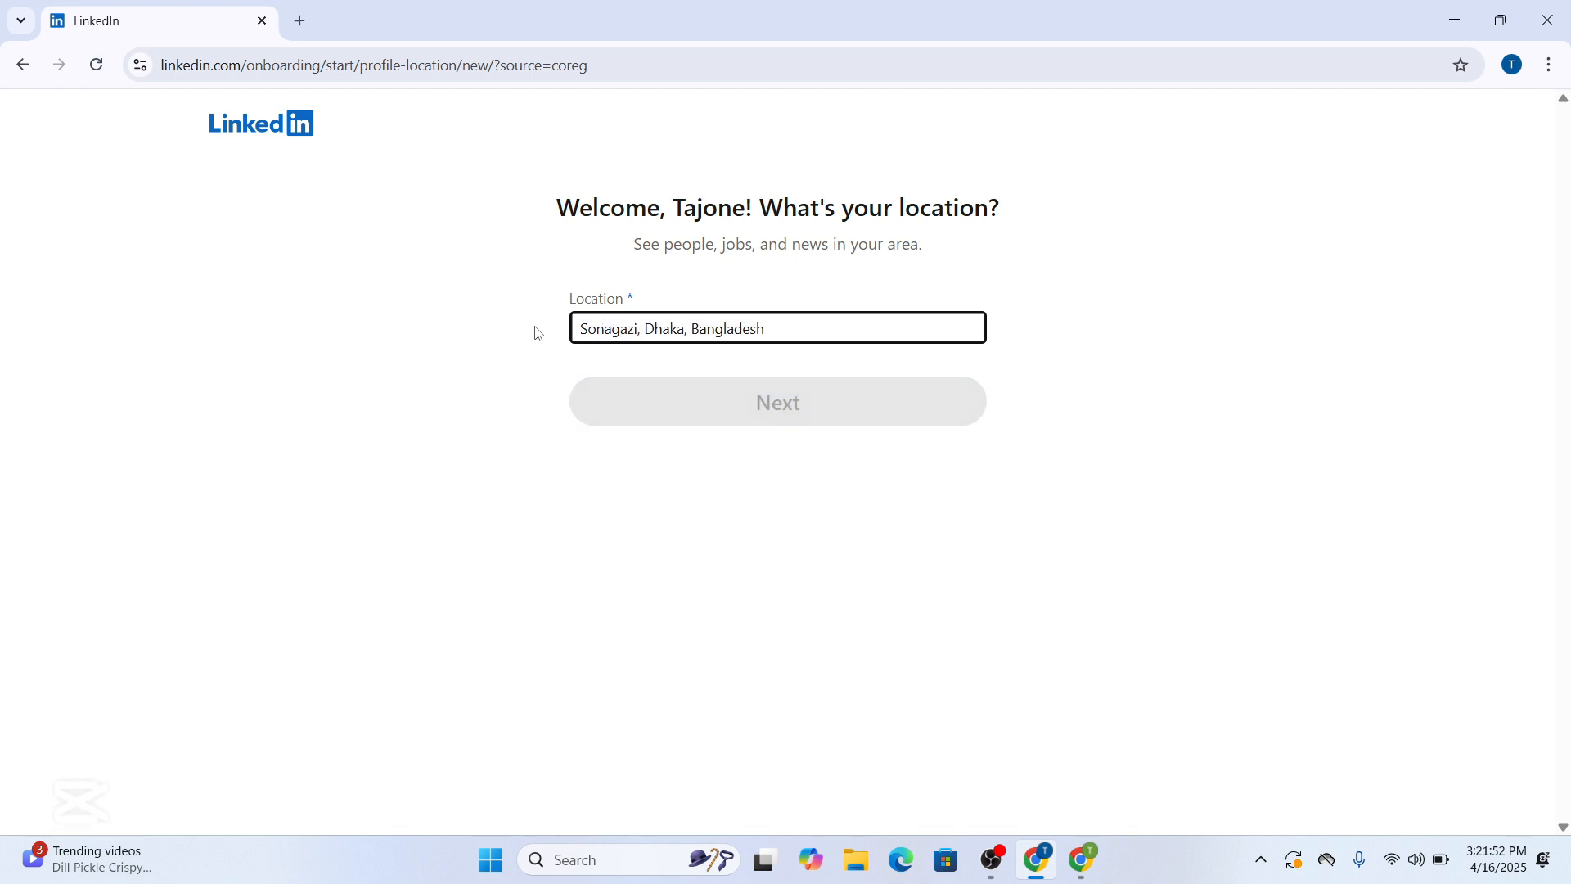
key("Right")
key("Right")
key("Delete")
key("Delete")
key("Delete")
key("Delete")
key("Delete")
type("F")
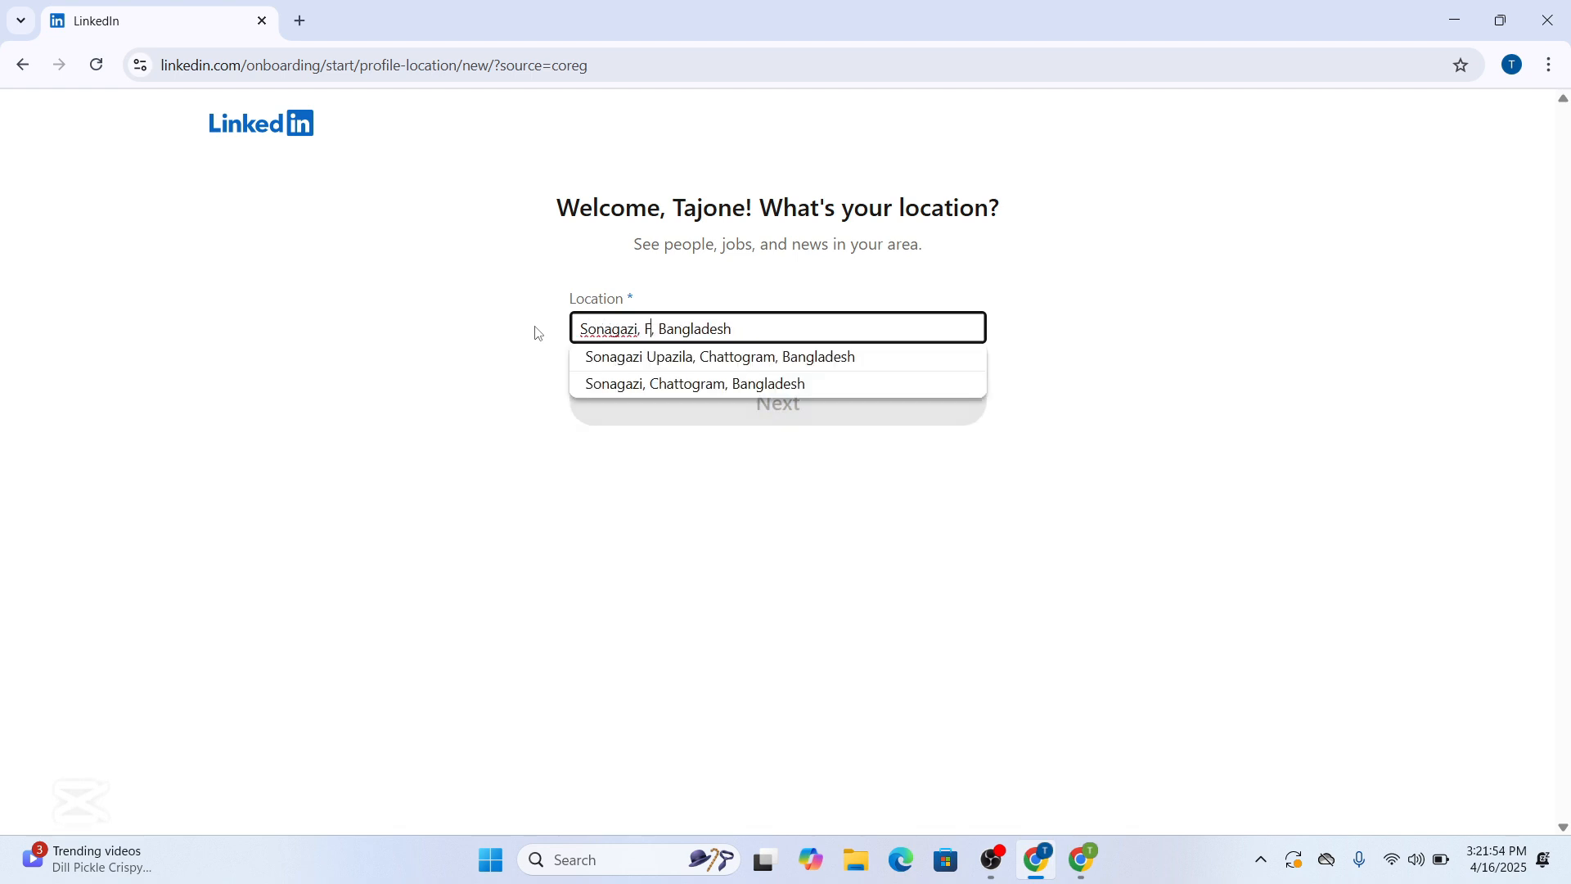
type("e")
type("ni")
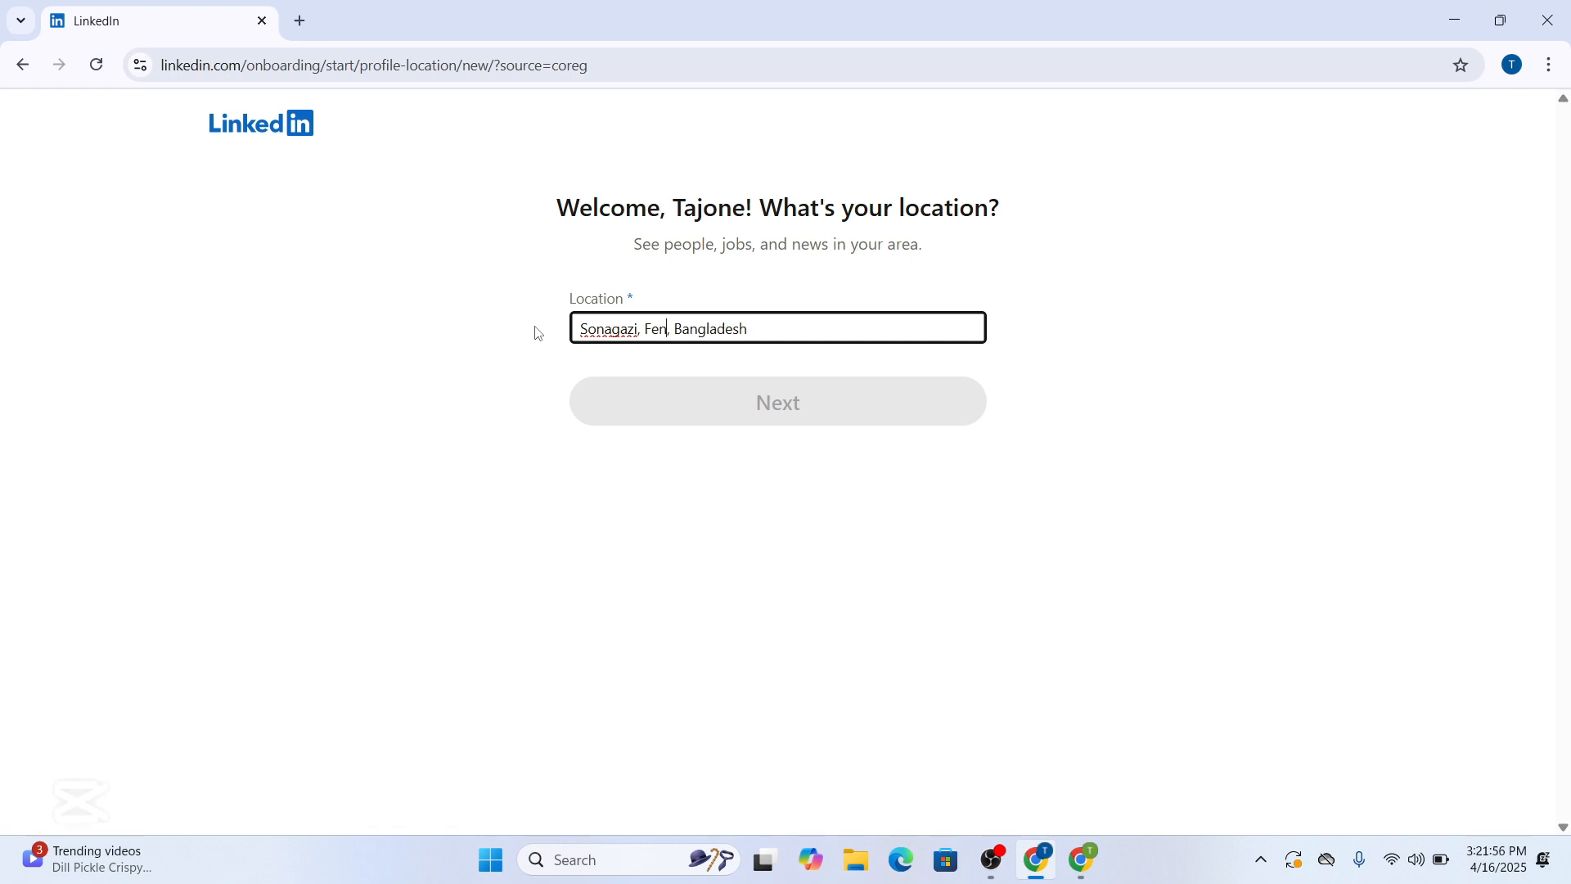
- Remove Feni from the location, choose the suggestion "Sonagazi Upazila, Chattogram, Bangladesh" and continue to the job details
key("BackSpace")
key("BackSpace")
key("BackSpace")
key("BackSpace")
key("BackSpace")
key("BackSpace")
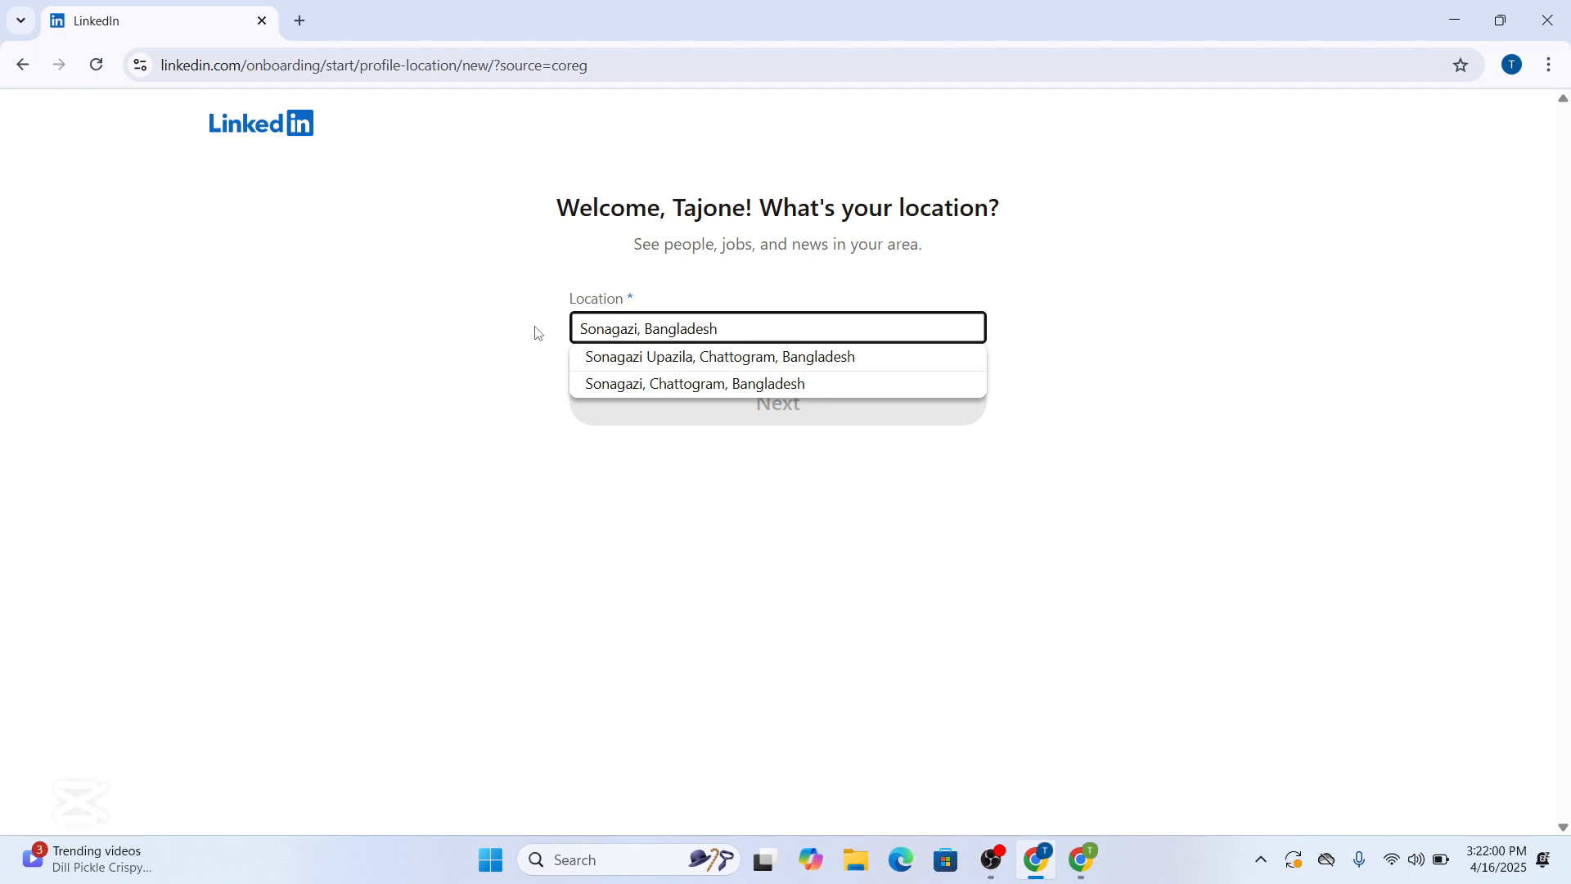
left_click(787, 360)
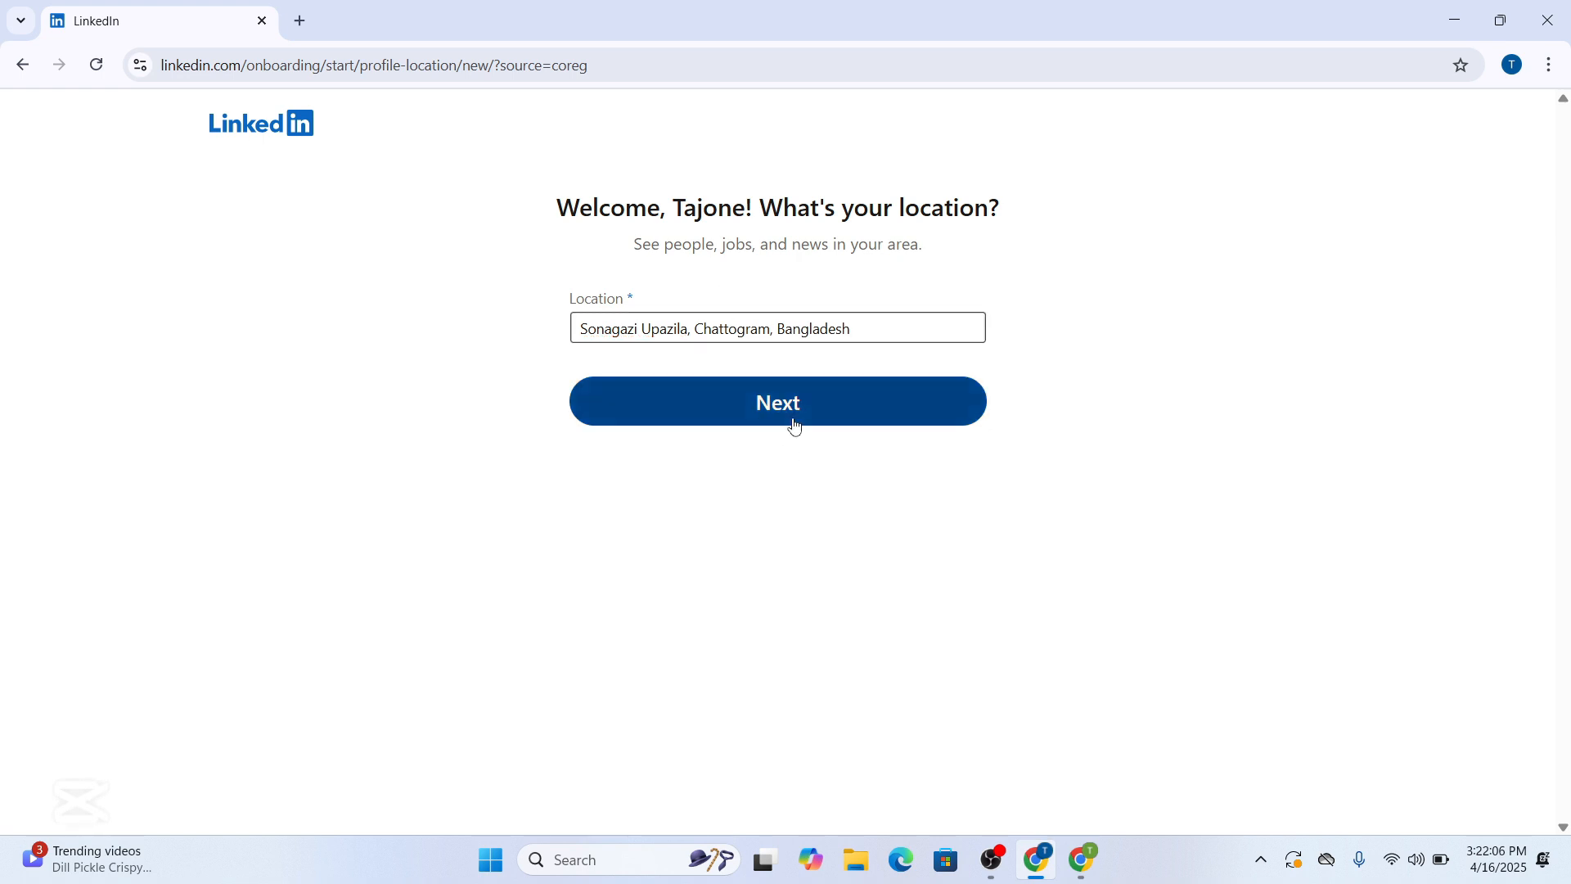
left_click(663, 401)
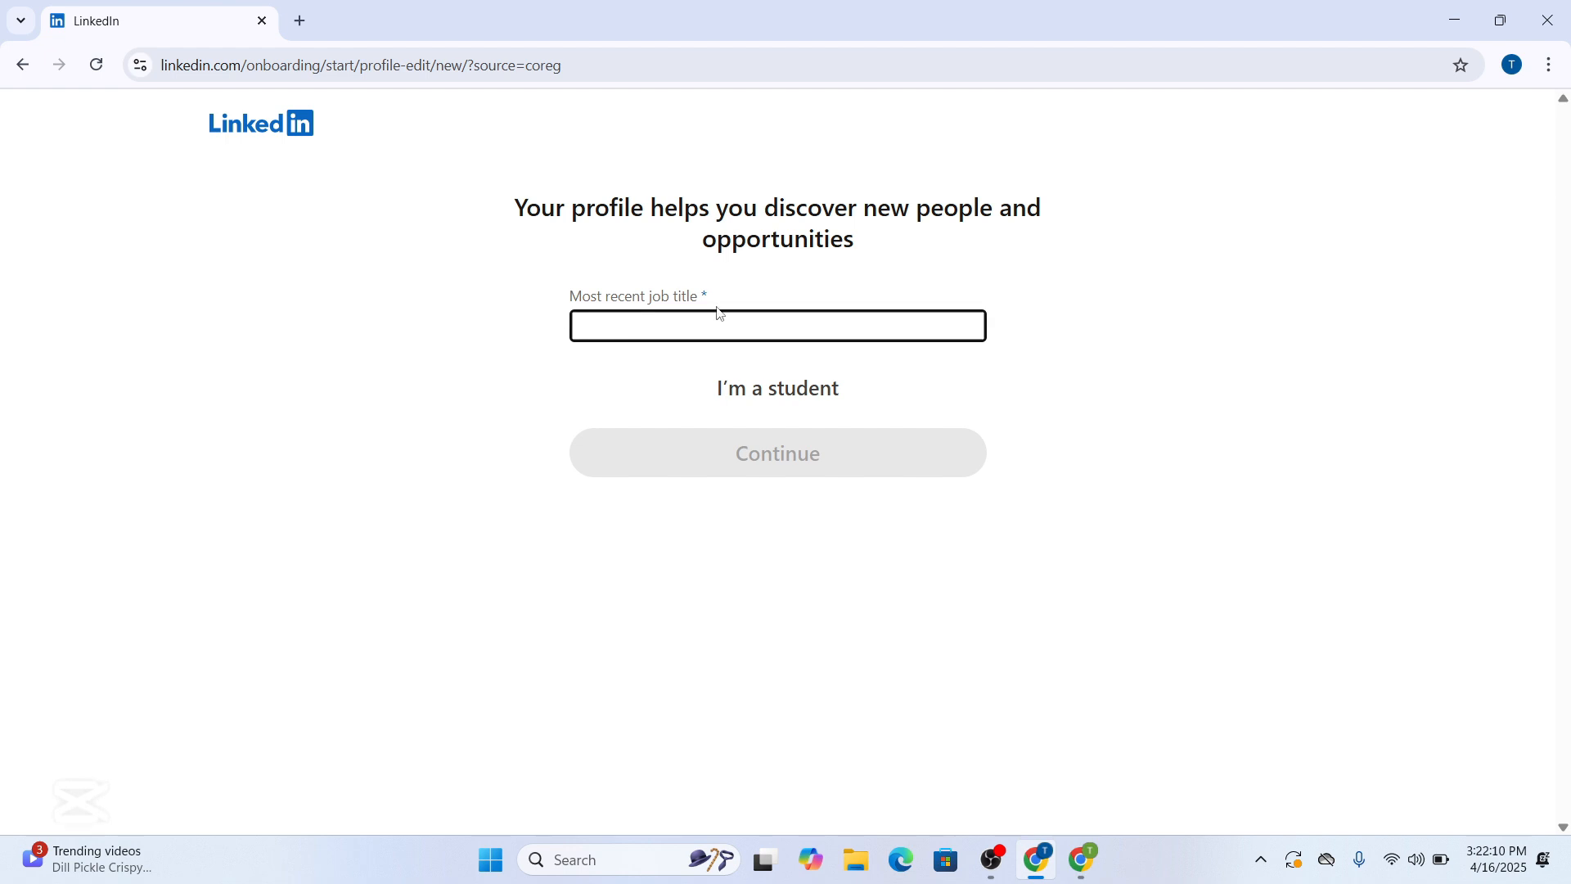
- Set the most recent job title to the suggestion "Digital Marketing Specialist"
left_click_drag(548, 311, 776, 315)
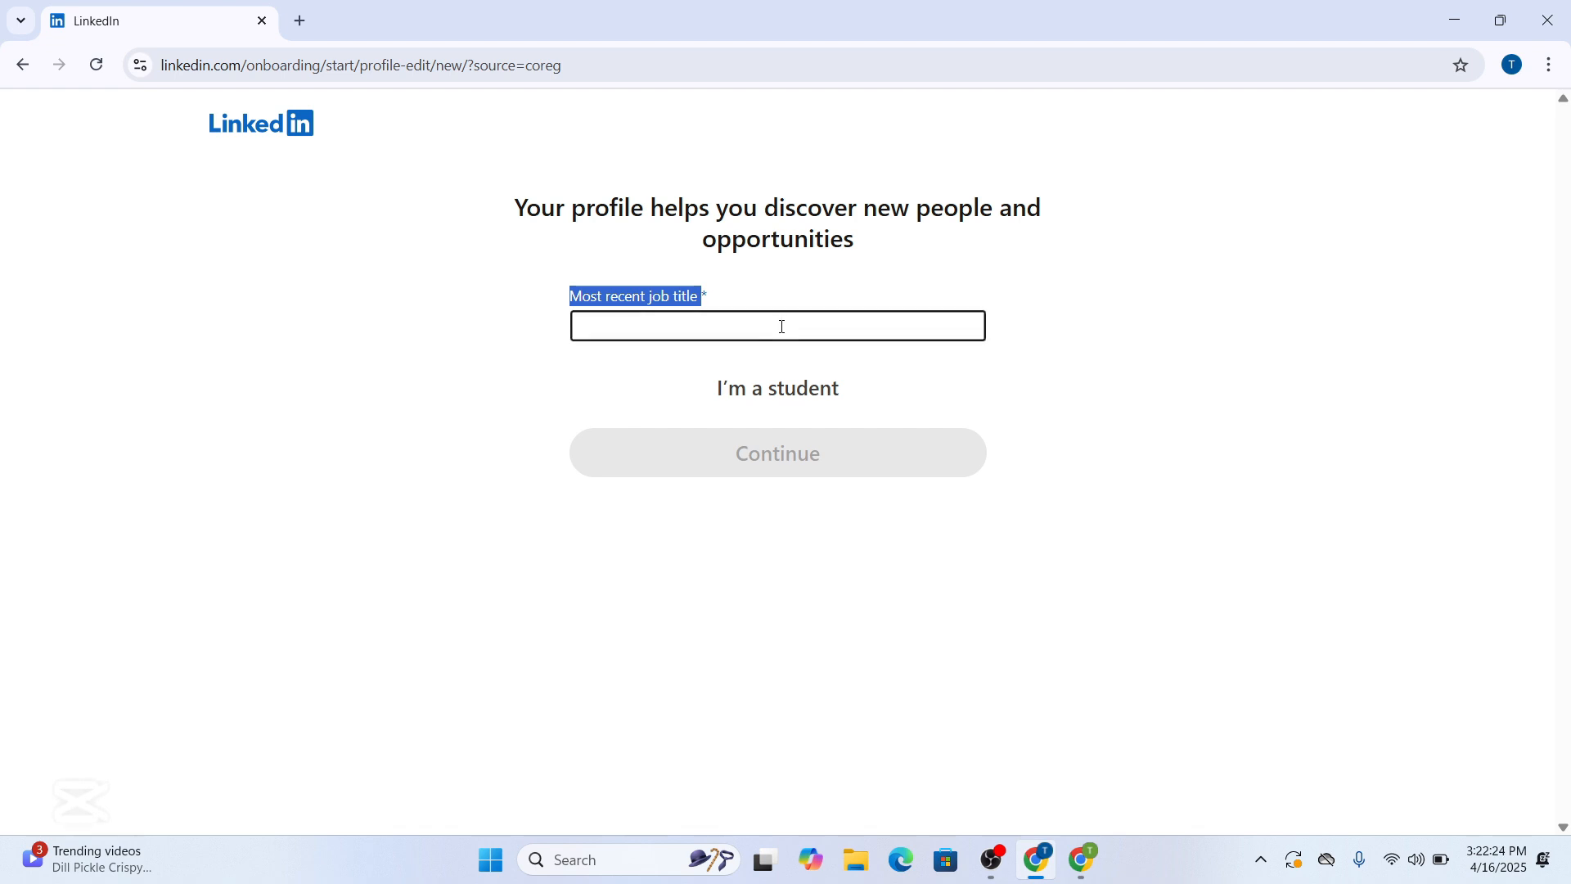
left_click(700, 327)
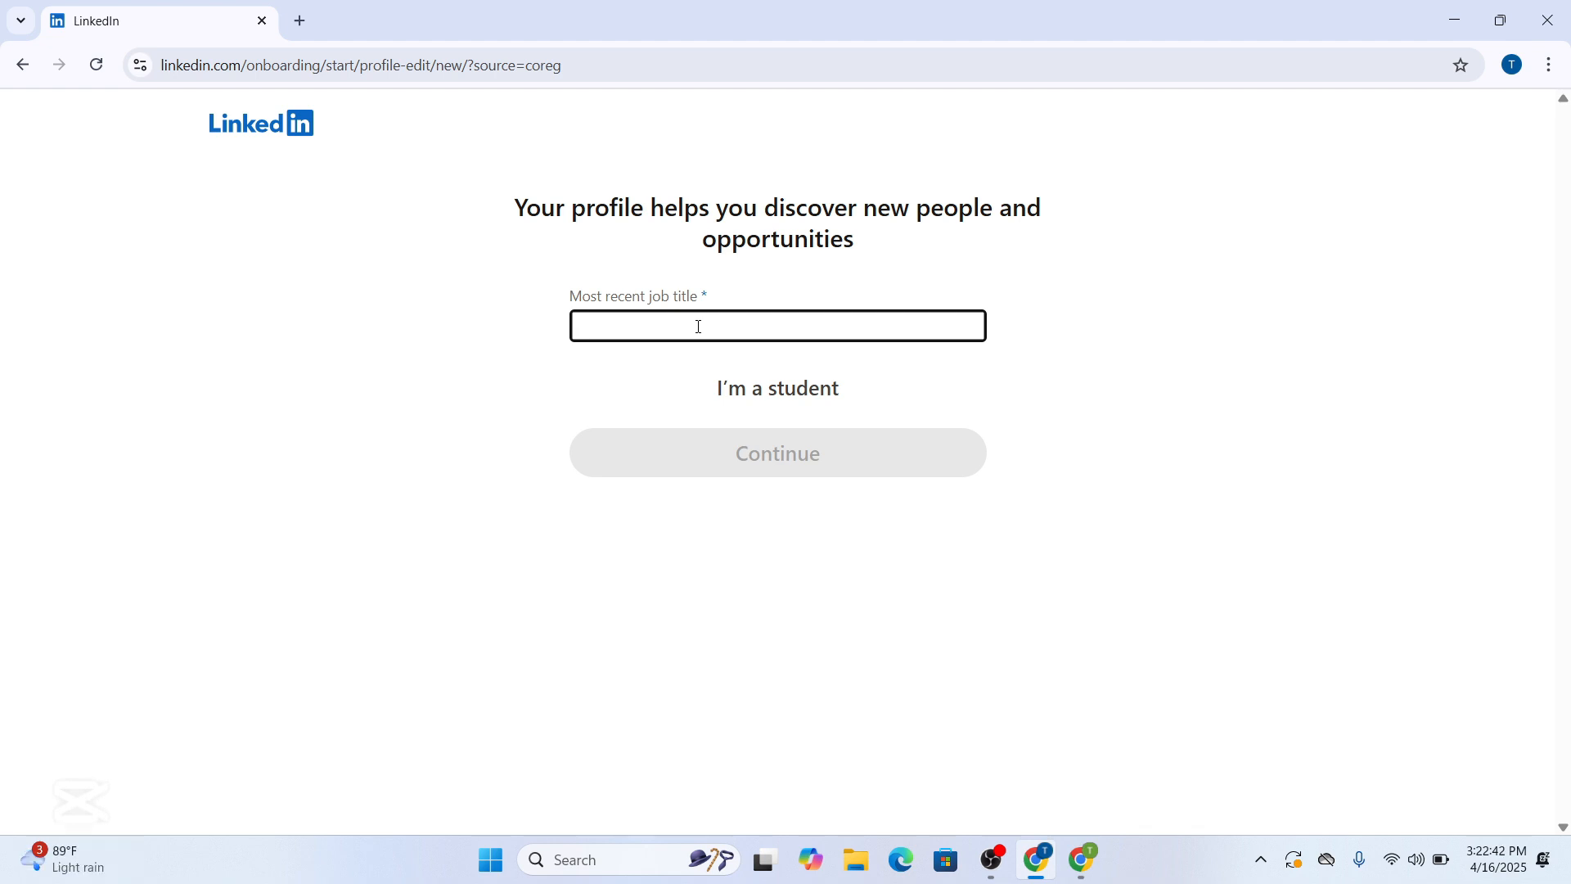
type("Digi")
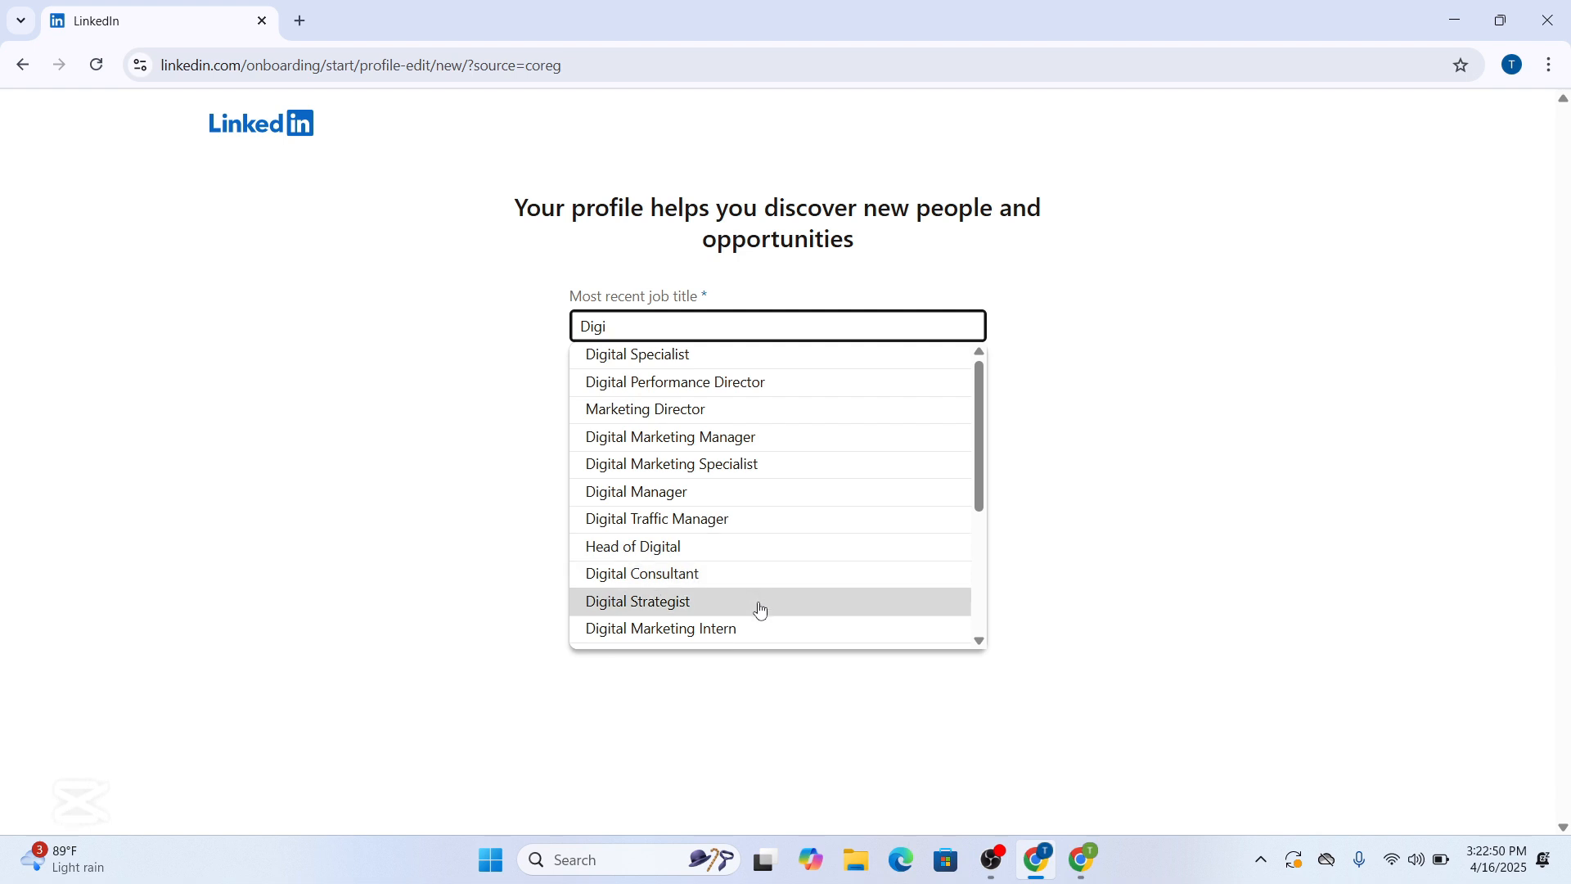
scroll(753, 607, "down", 1)
scroll(765, 600, "down", 1)
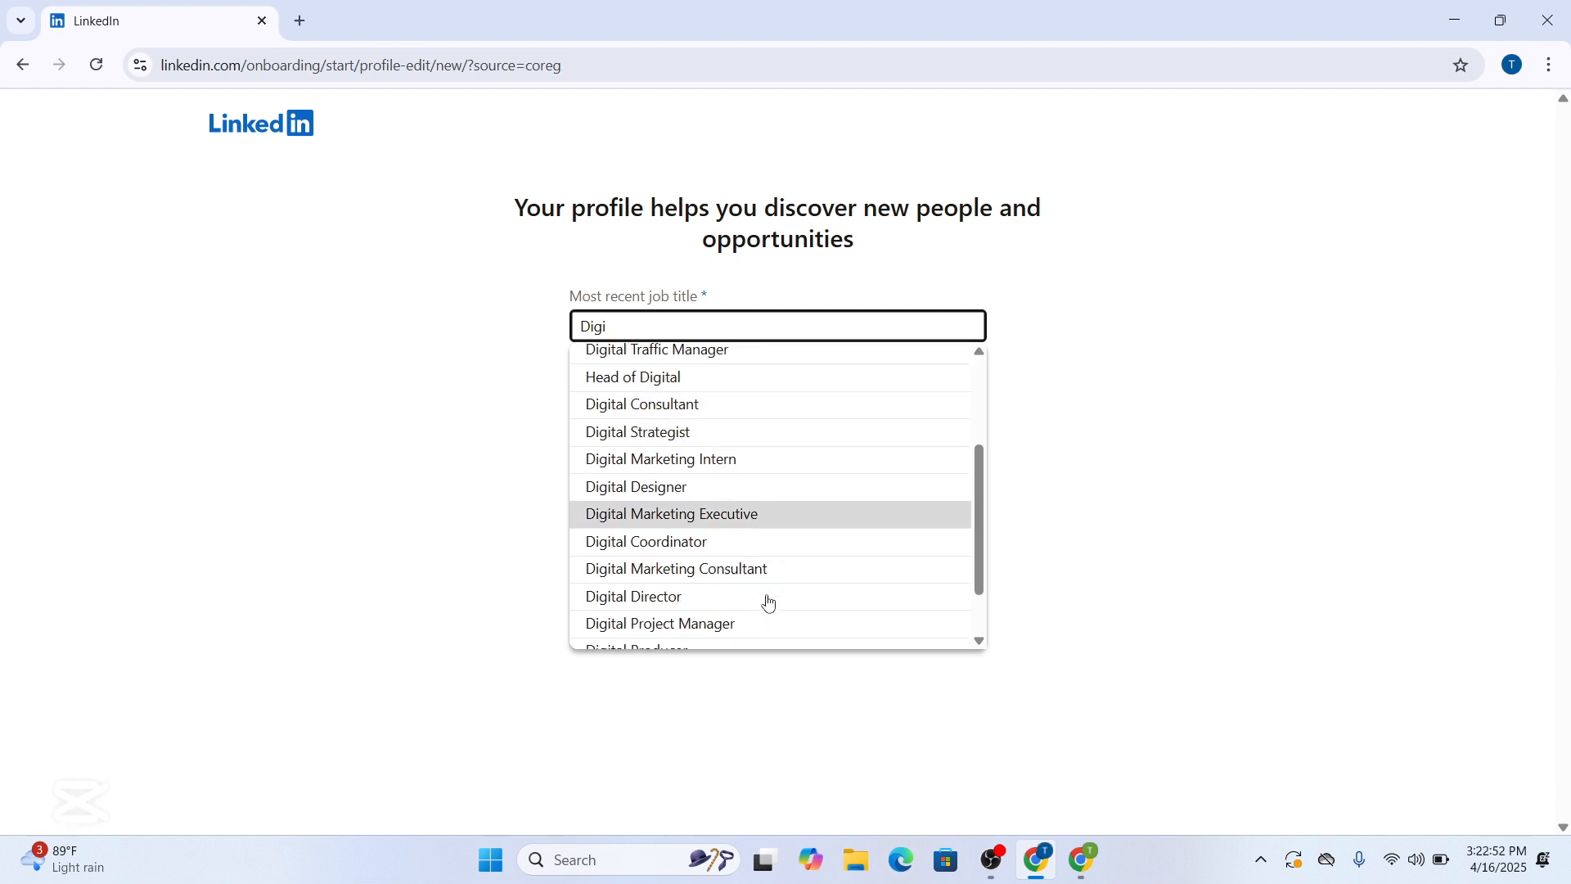
scroll(761, 546, "down", 1)
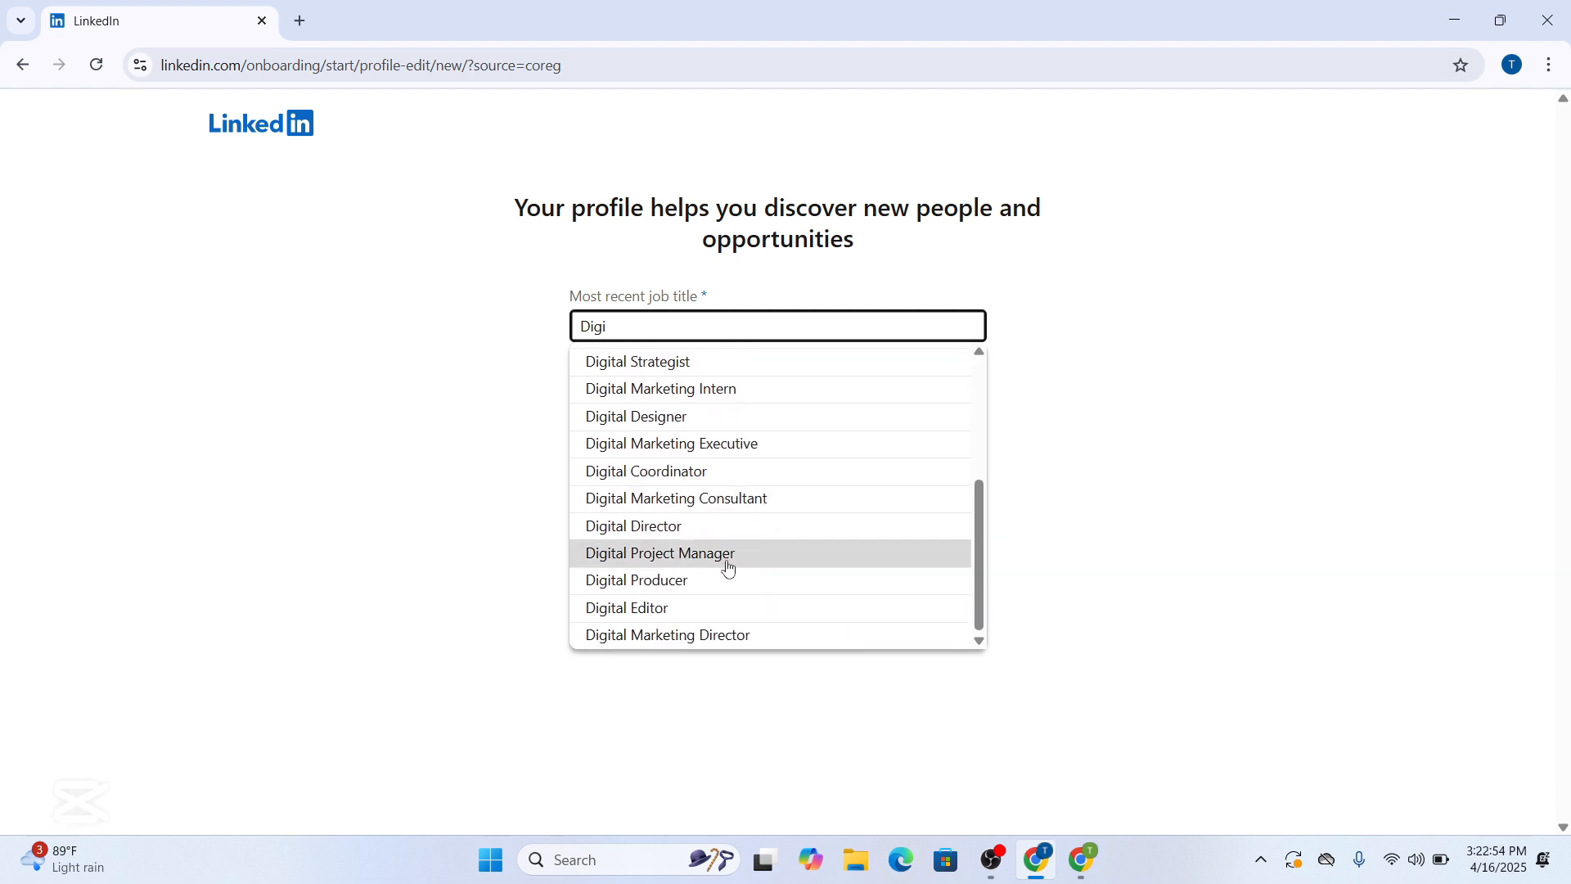
scroll(715, 589, "up", 2)
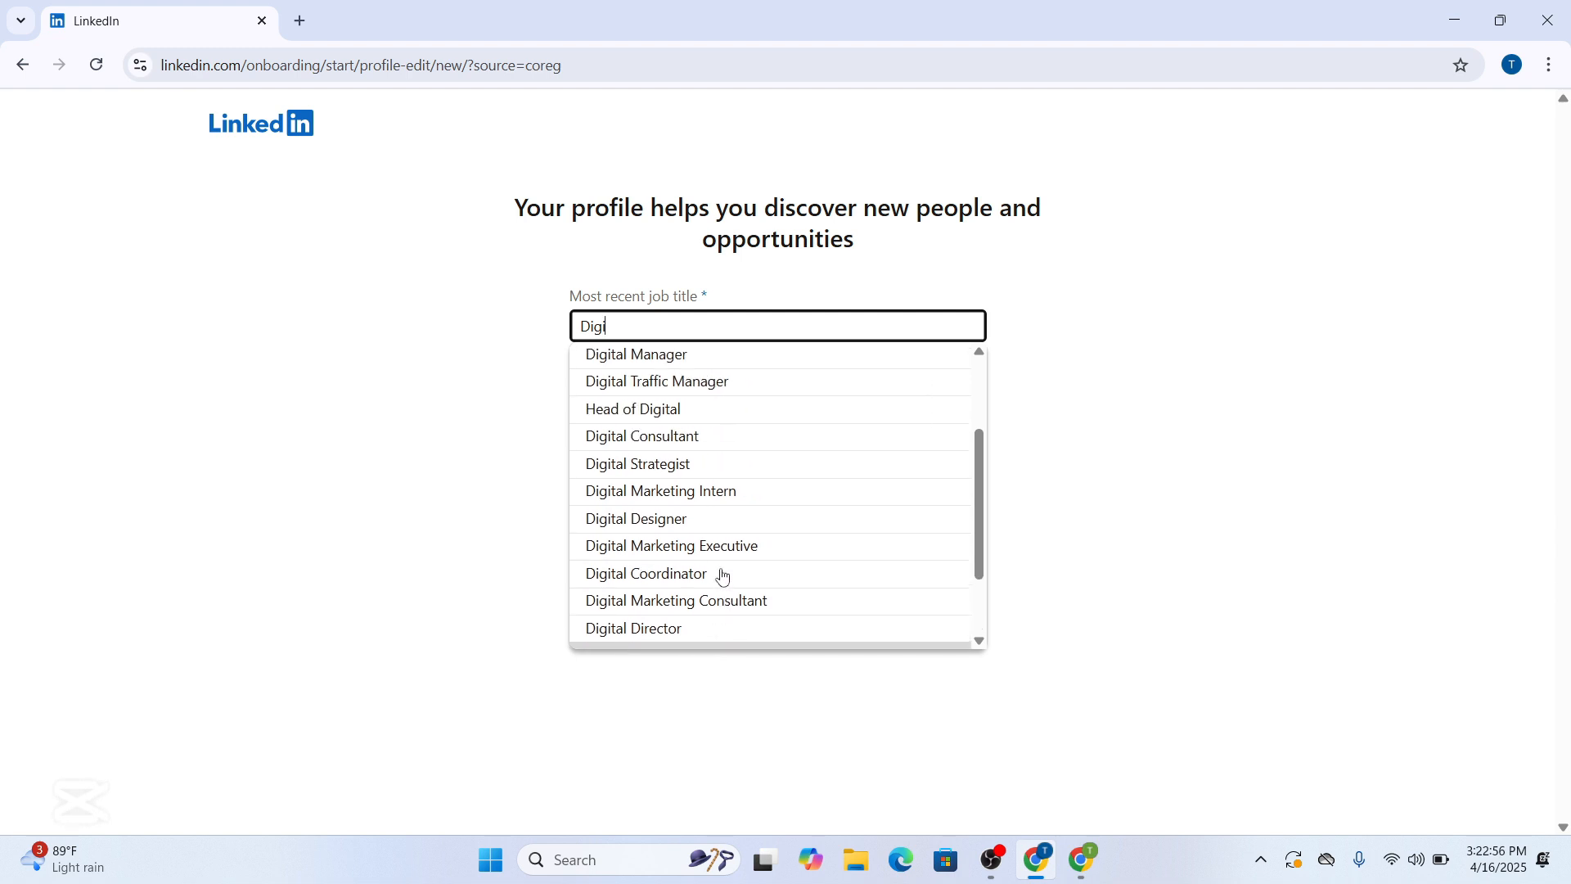
scroll(728, 483, "up", 1)
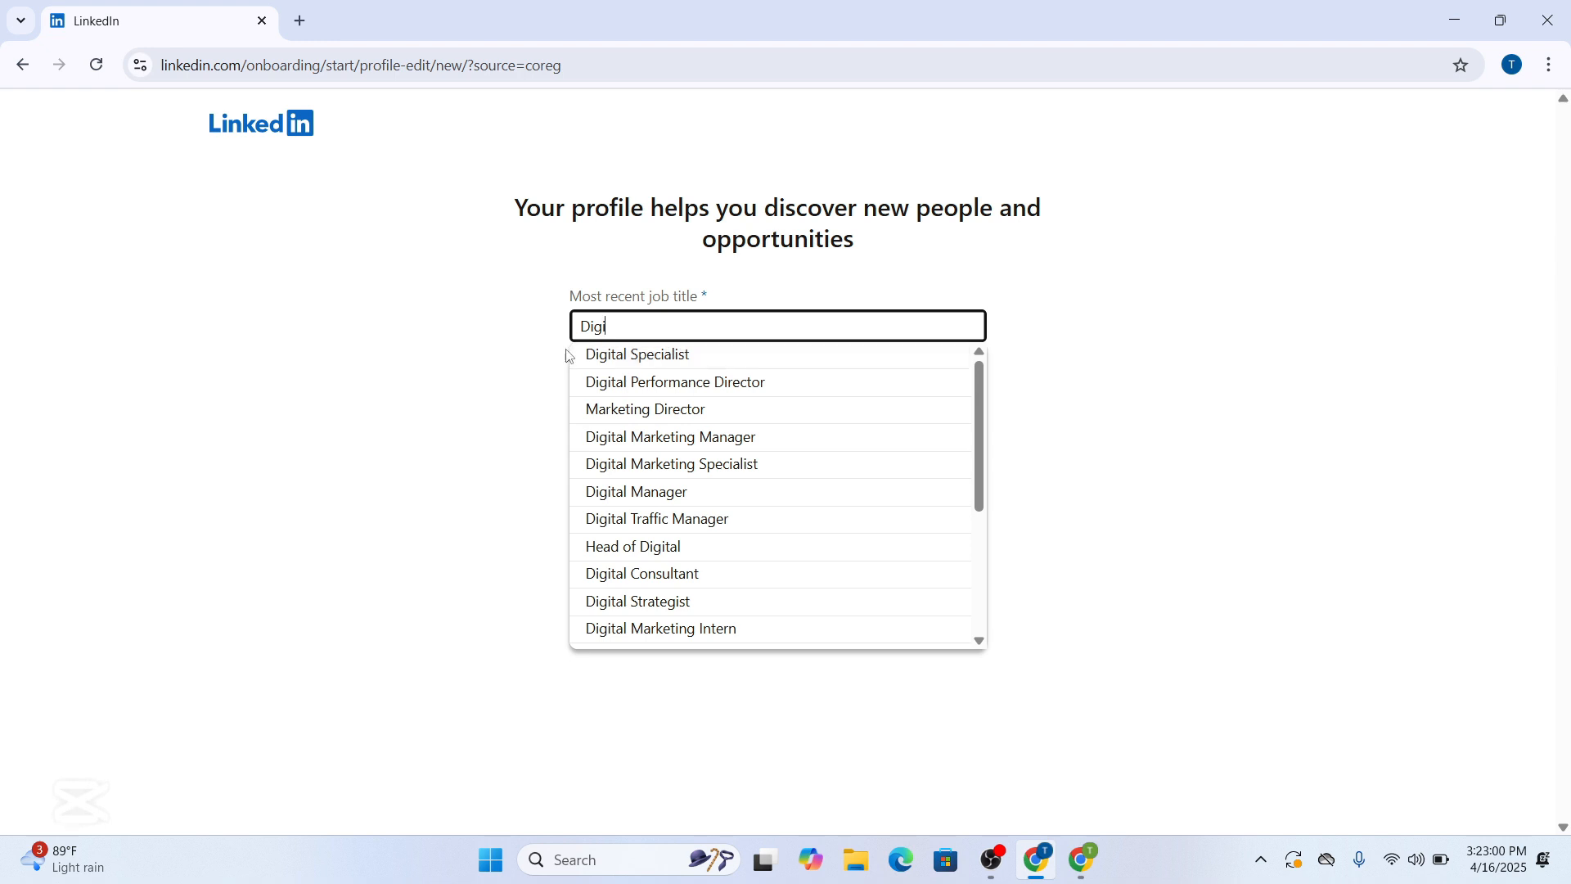
left_click(685, 465)
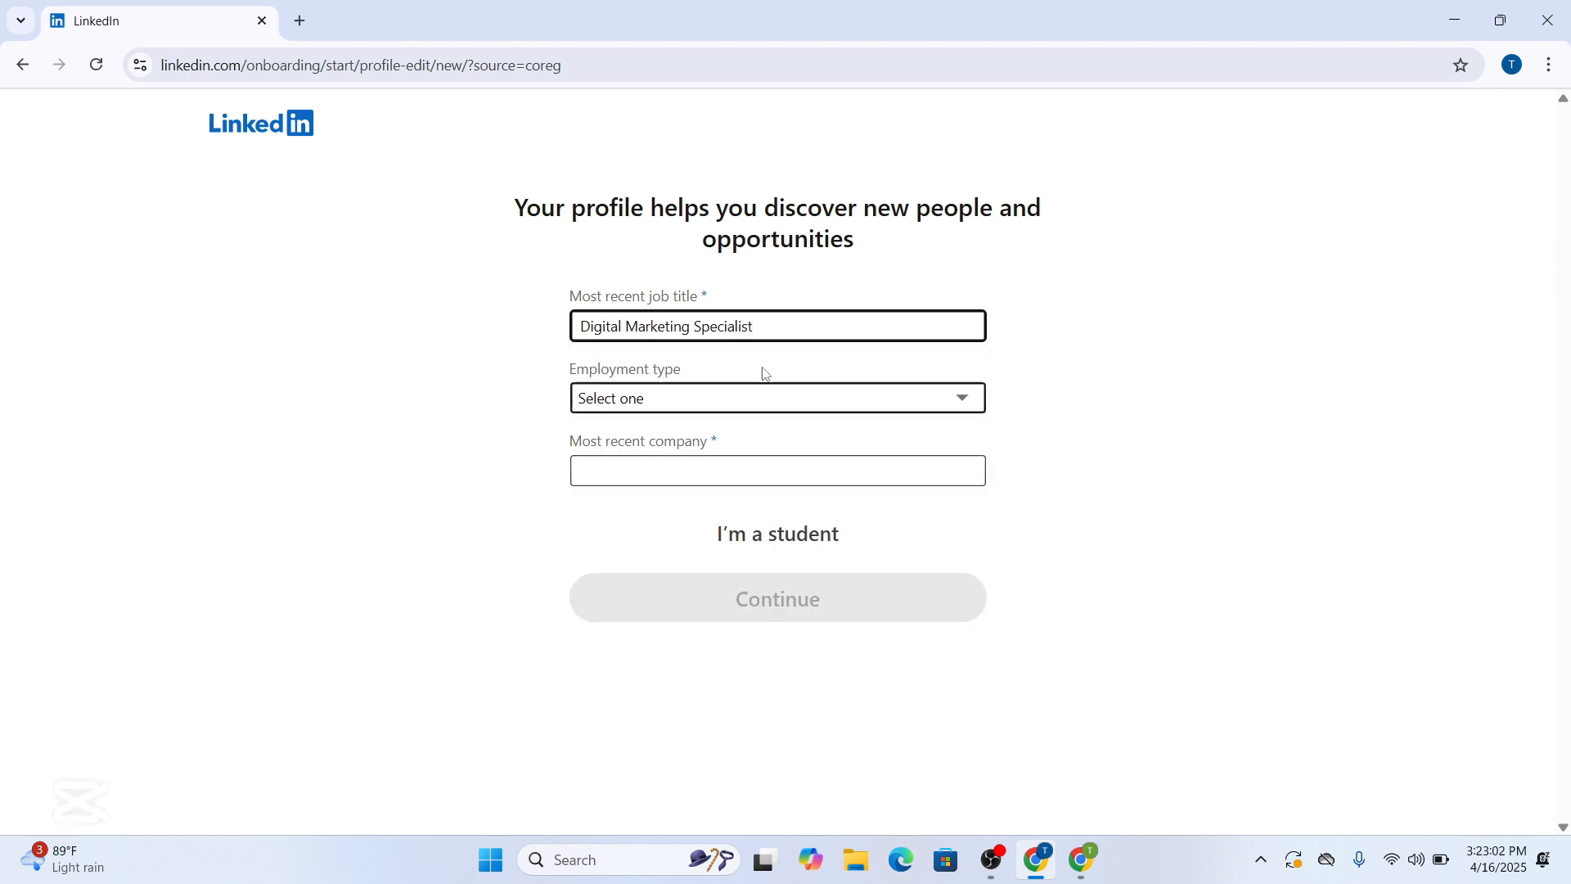
- Set the employment type to Part-time
left_click(686, 401)
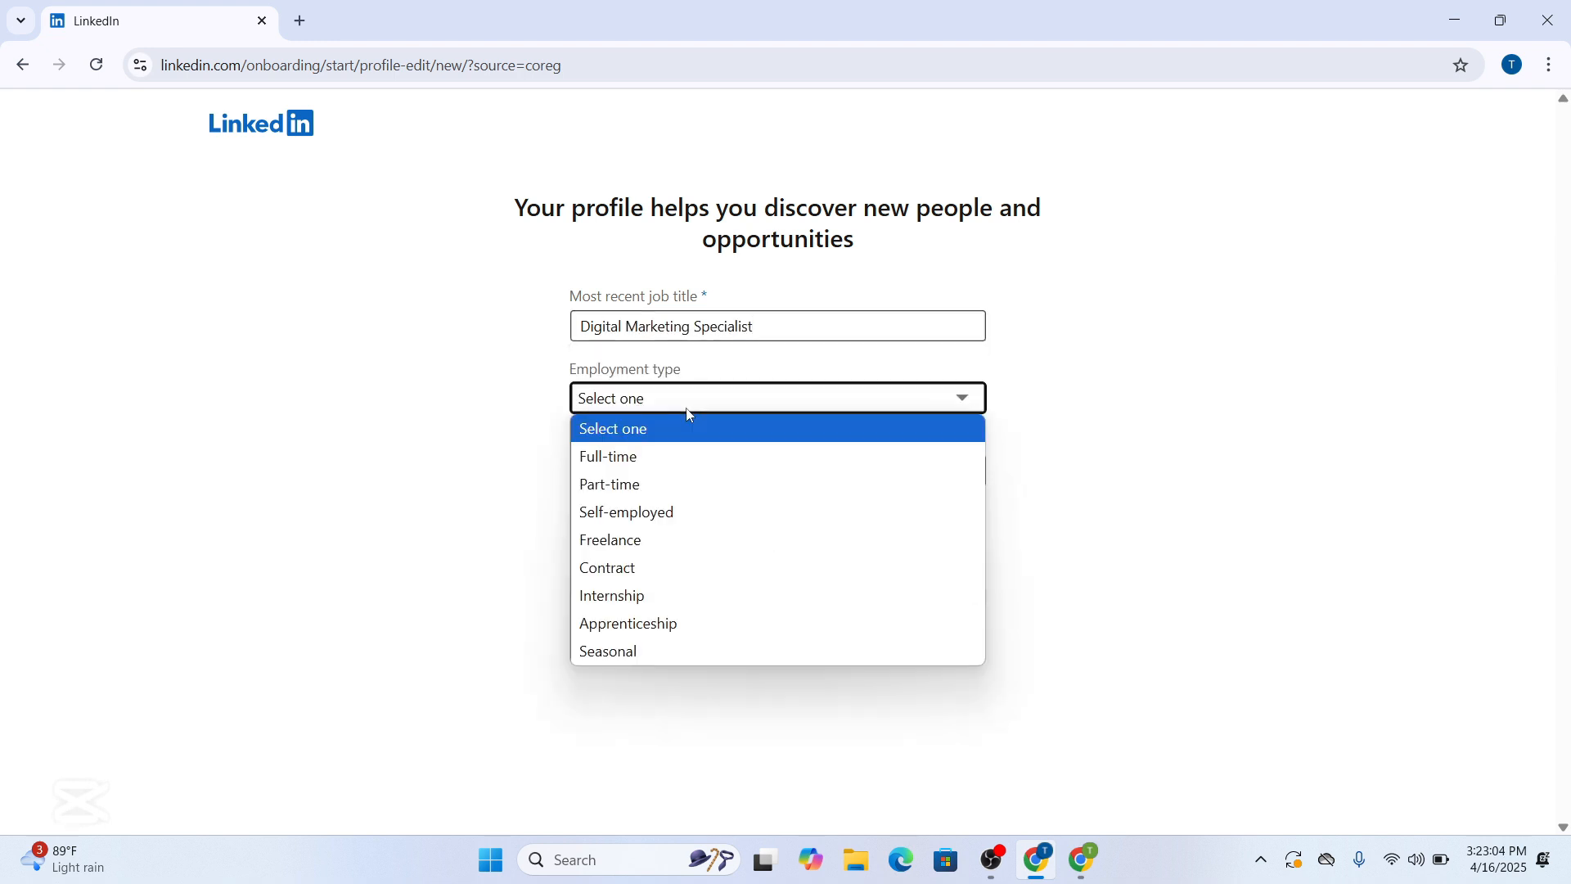
left_click(690, 413)
left_click(690, 413)
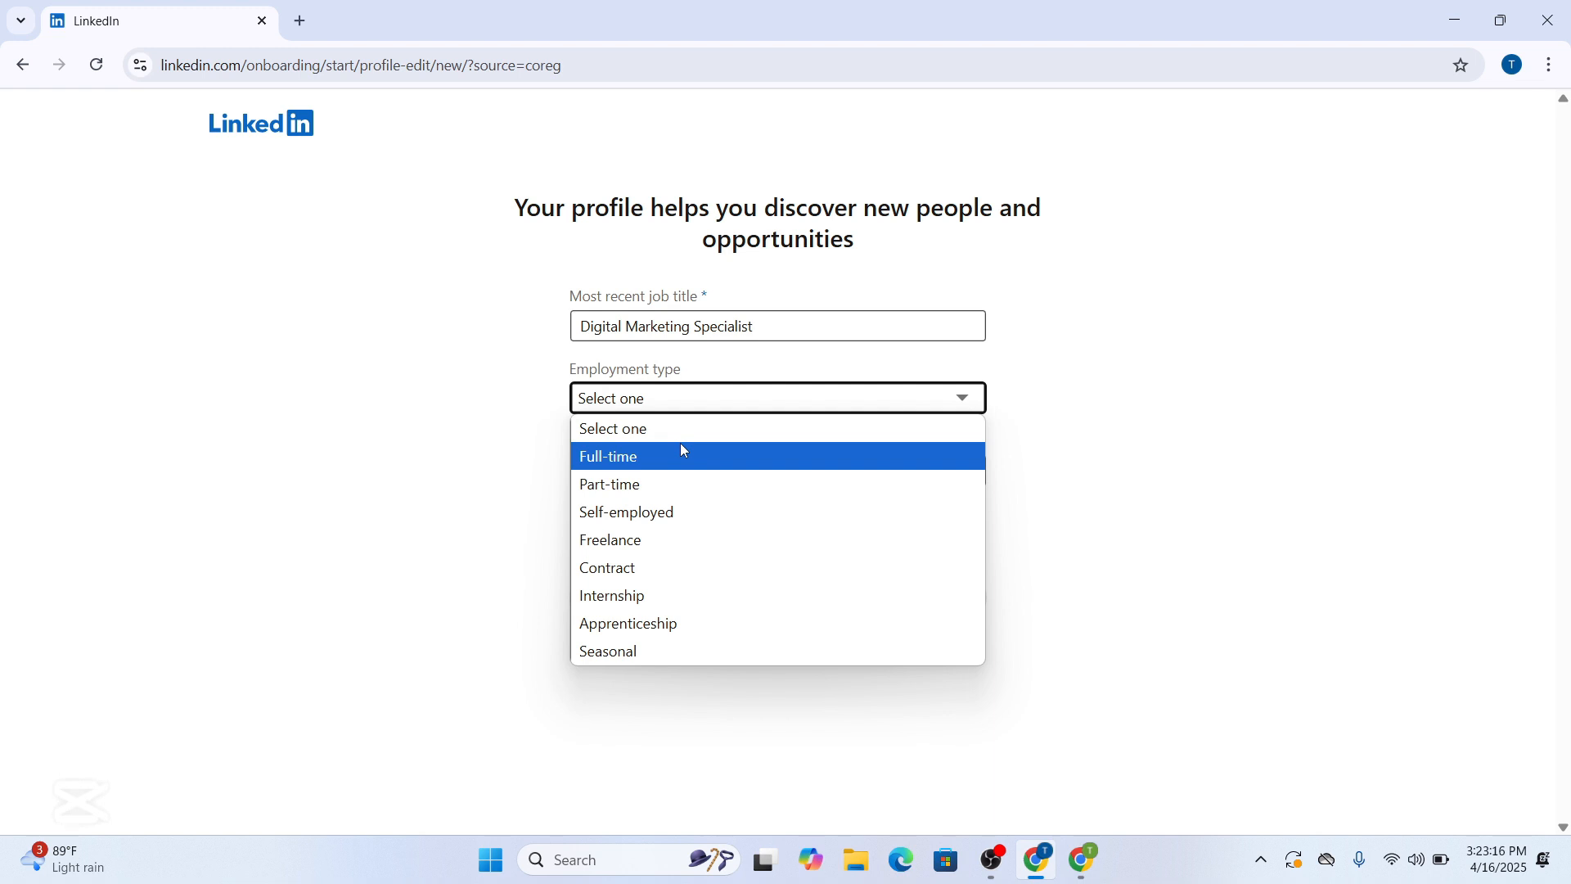
left_click(694, 478)
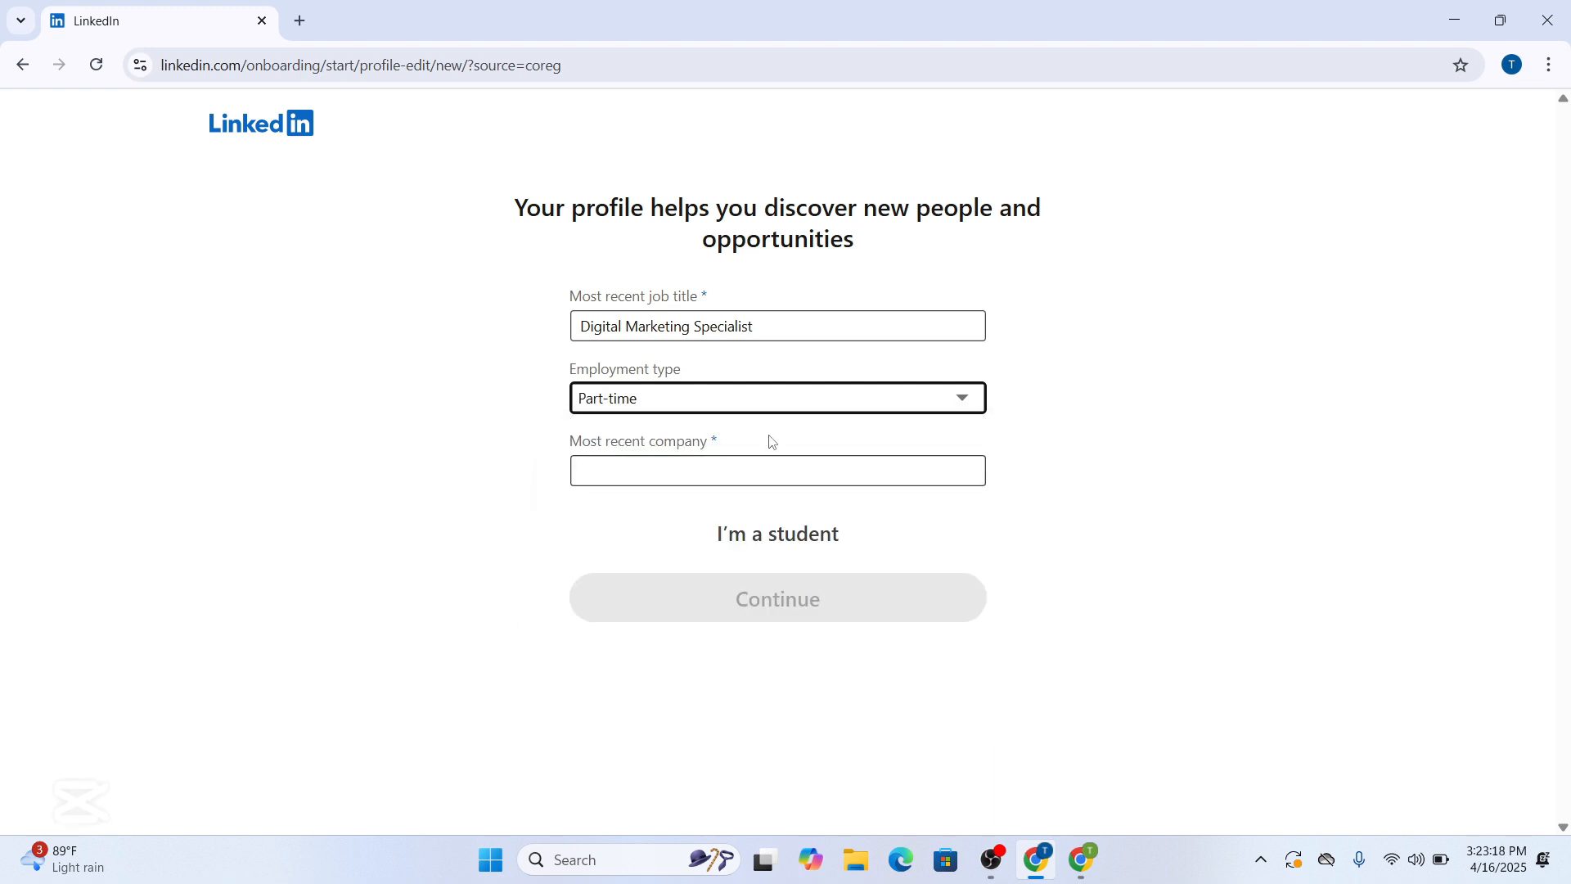
- Enter "Herpower Project" as the most recent company
left_click(651, 470)
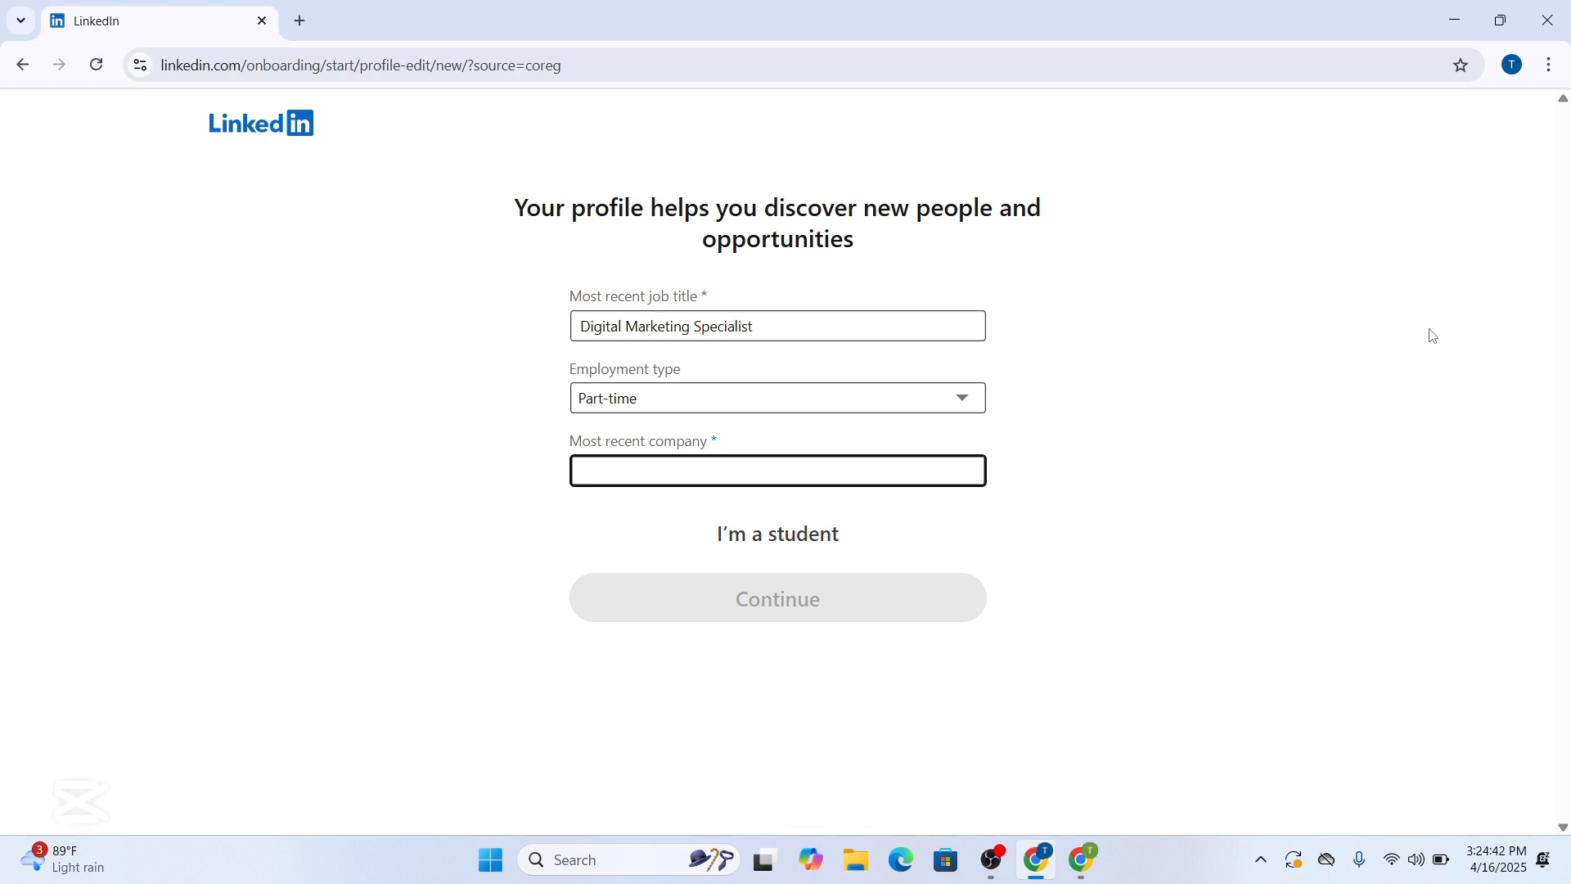
type("Her")
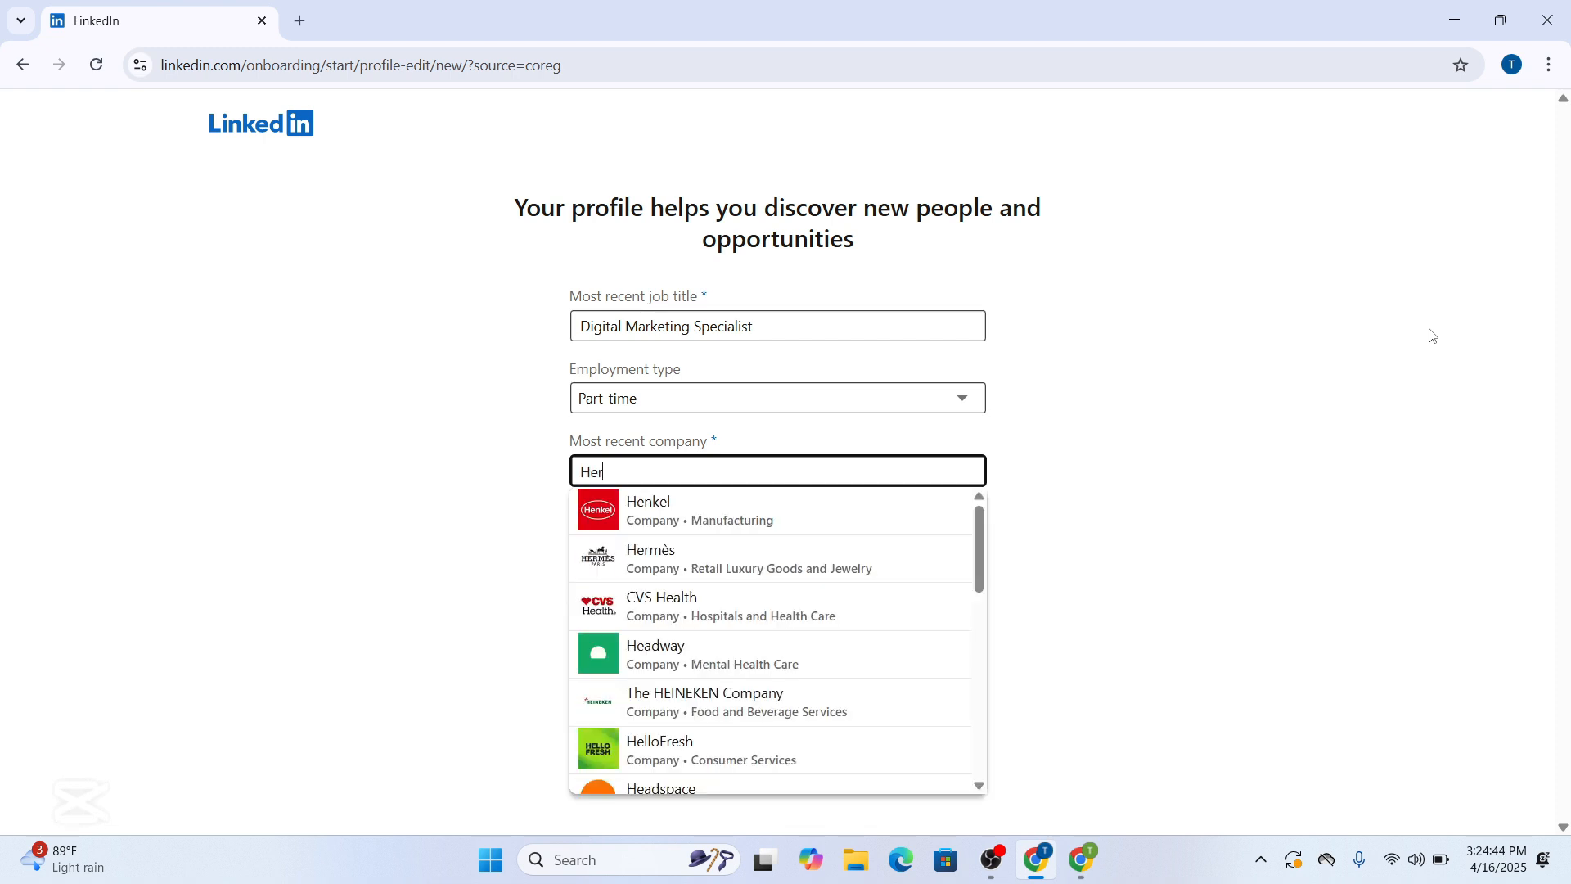
type("powe")
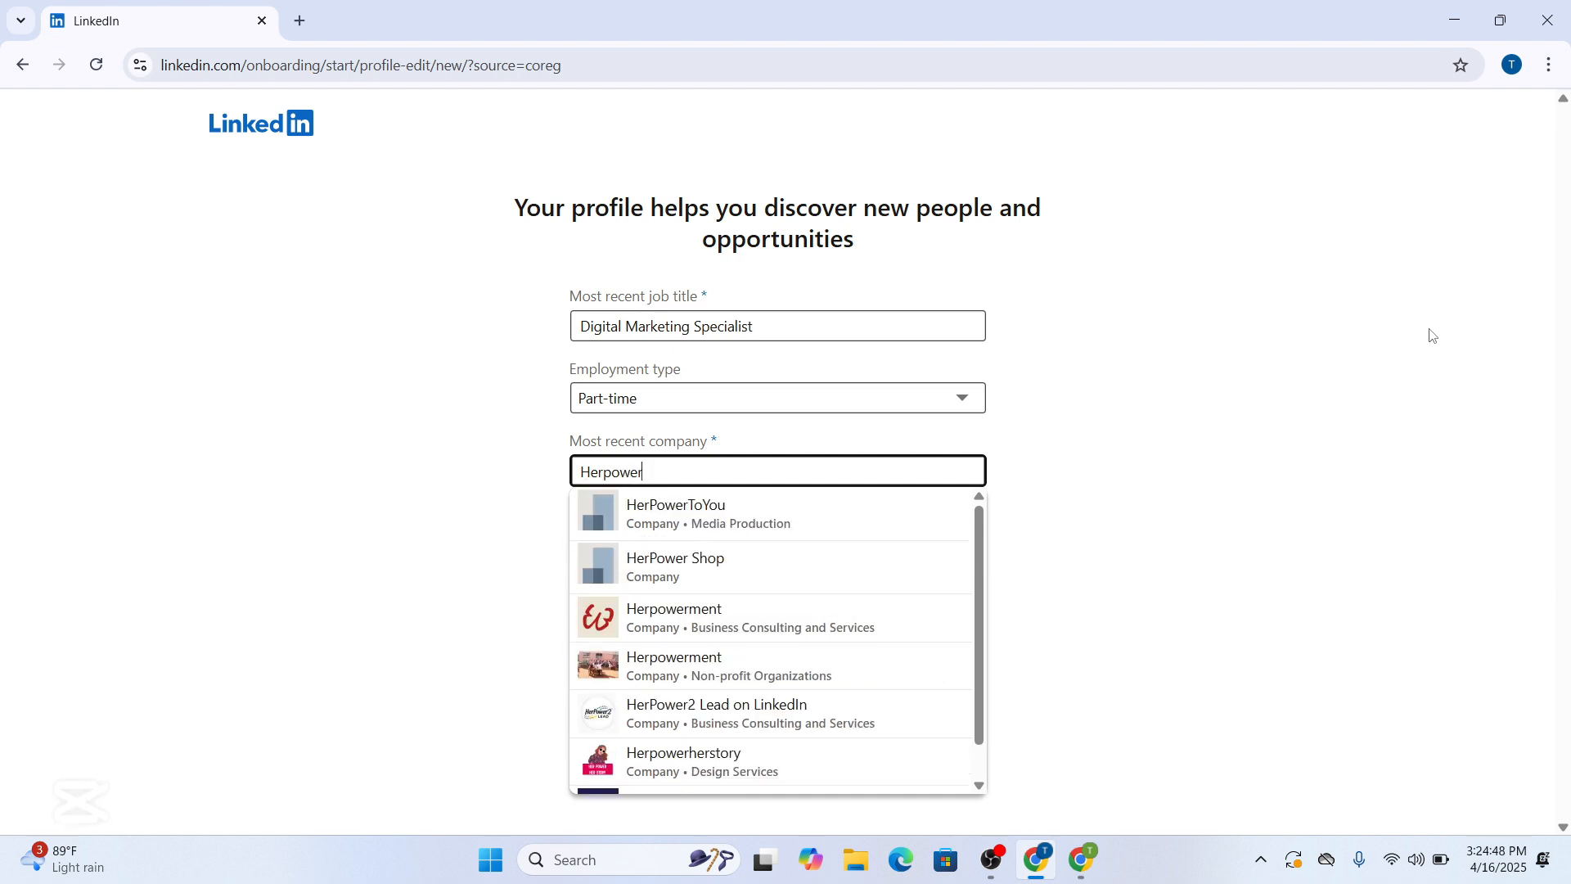
type("r P")
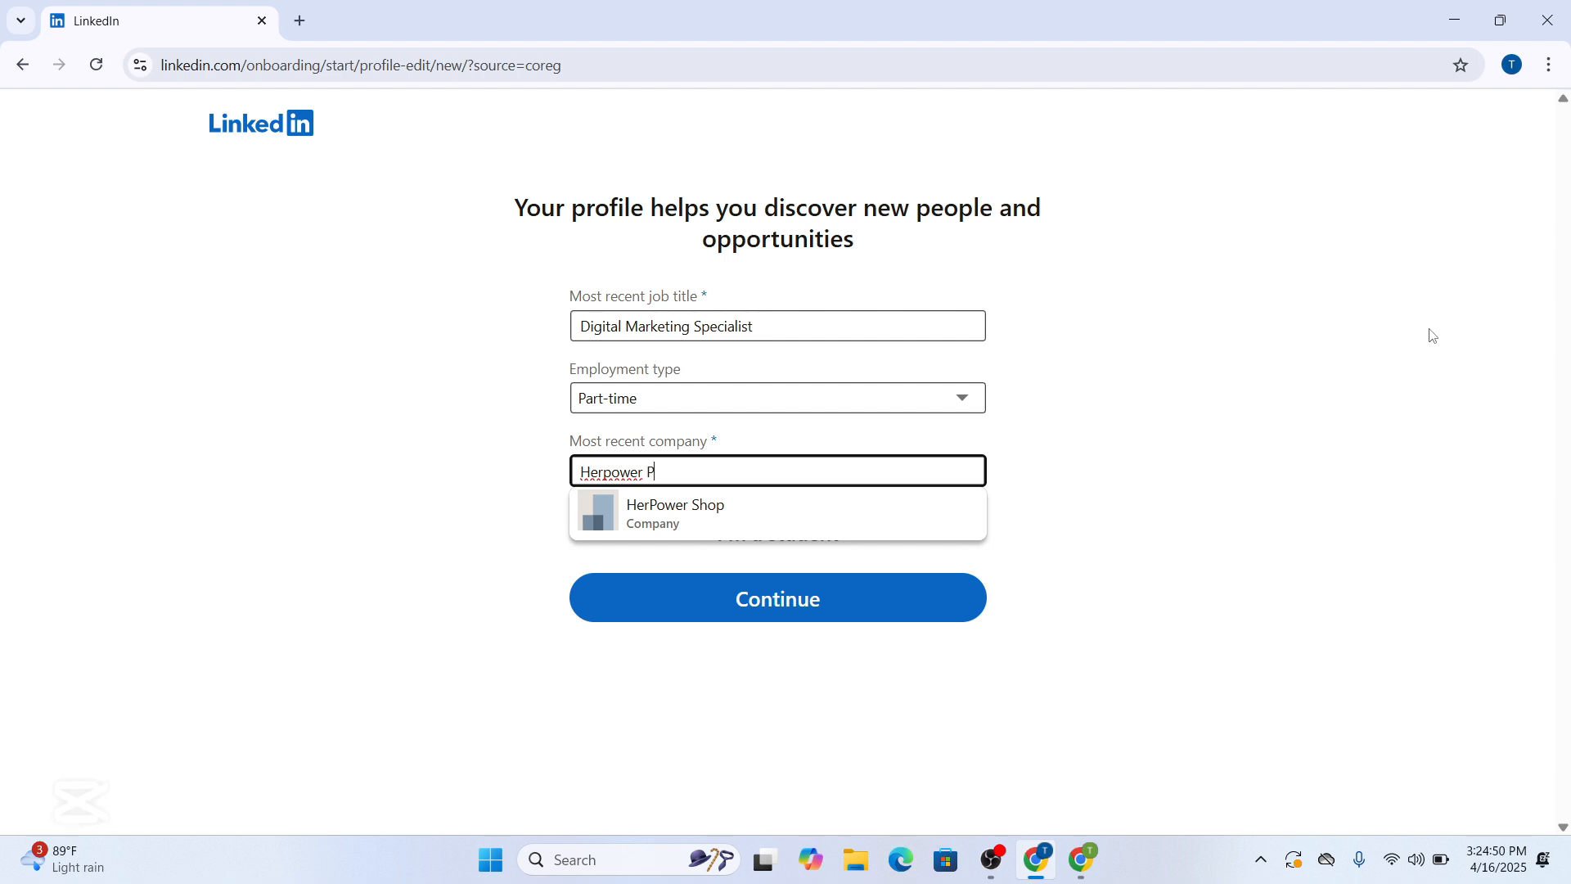
type("roject")
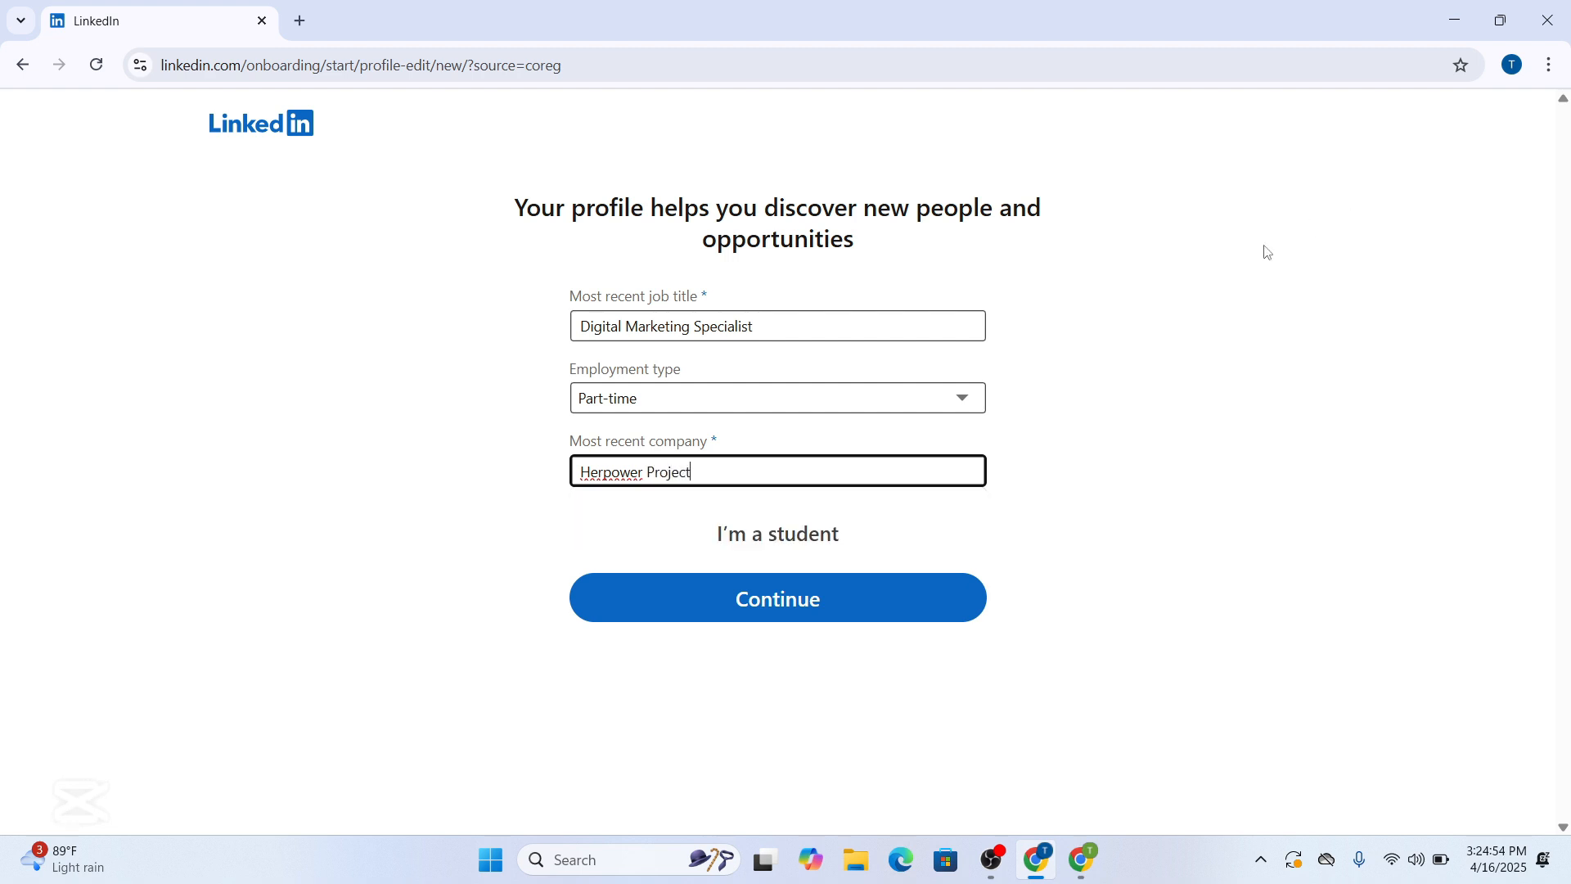
- Correct the company to "Her power Project", choose the suggestion "Her Power Project - প্রযুক্তির সহায়তায় নারীর ক্ষমতায়ন" and continue
left_click(527, 457)
double_click(746, 486)
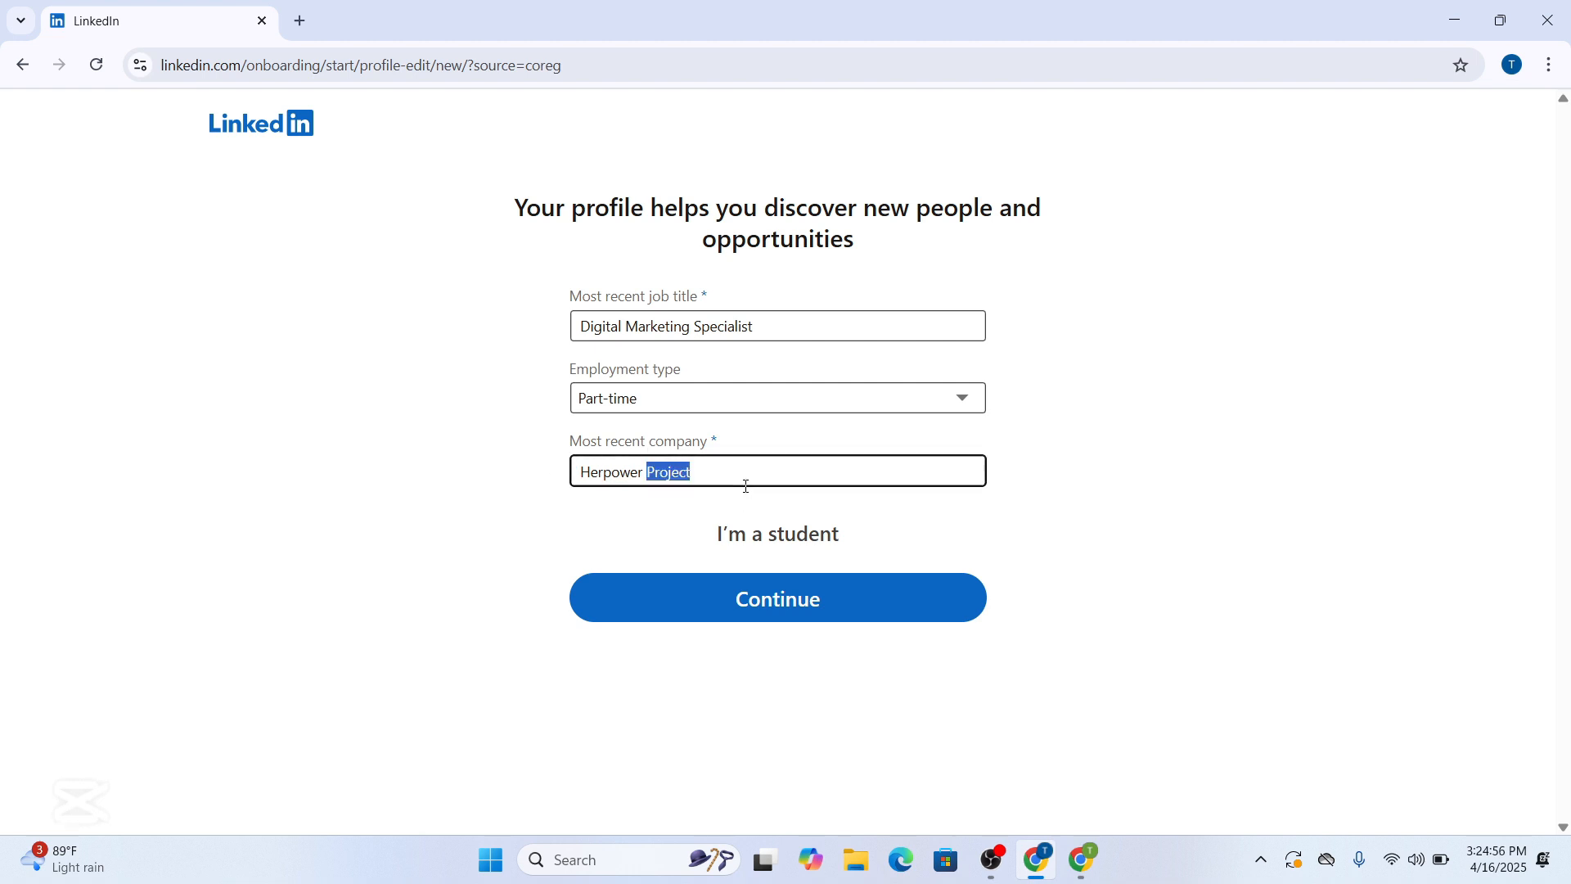
left_click(603, 473)
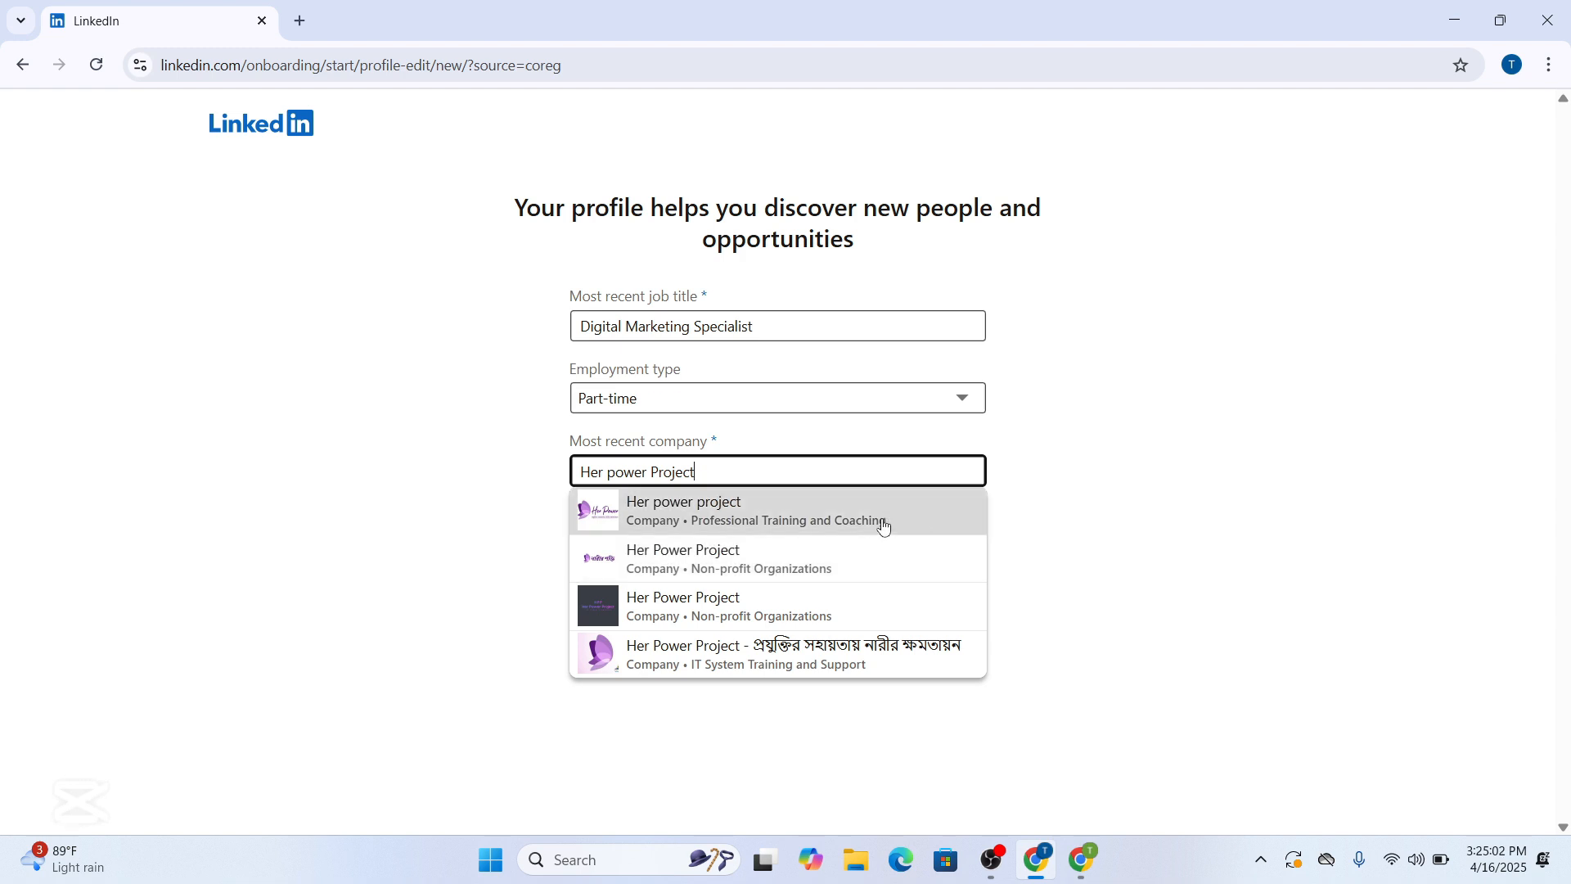
left_click(702, 665)
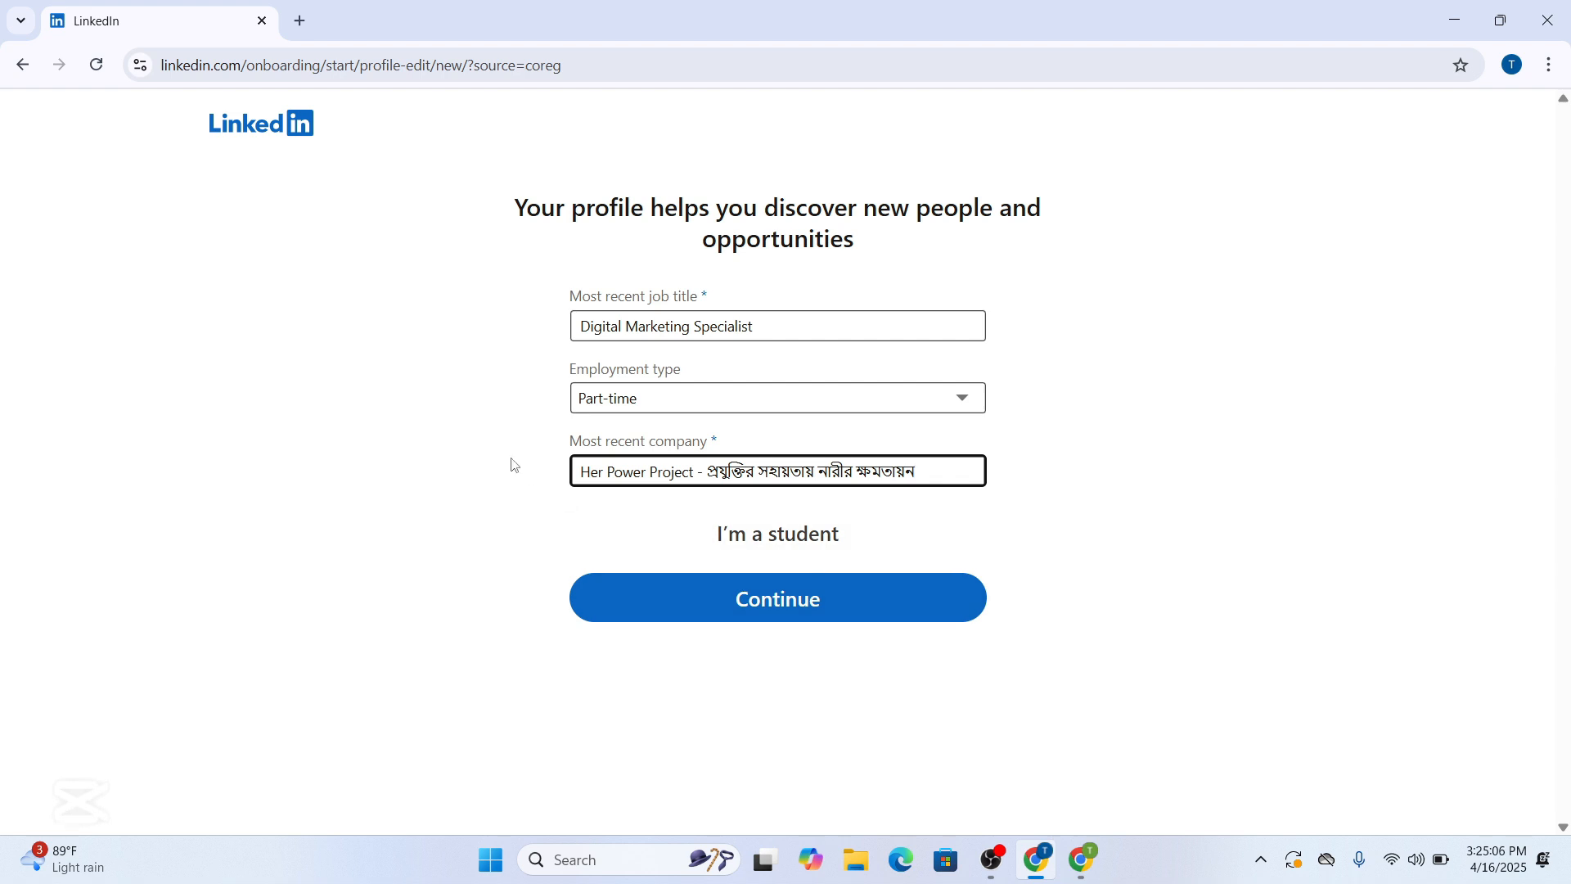
left_click(784, 603)
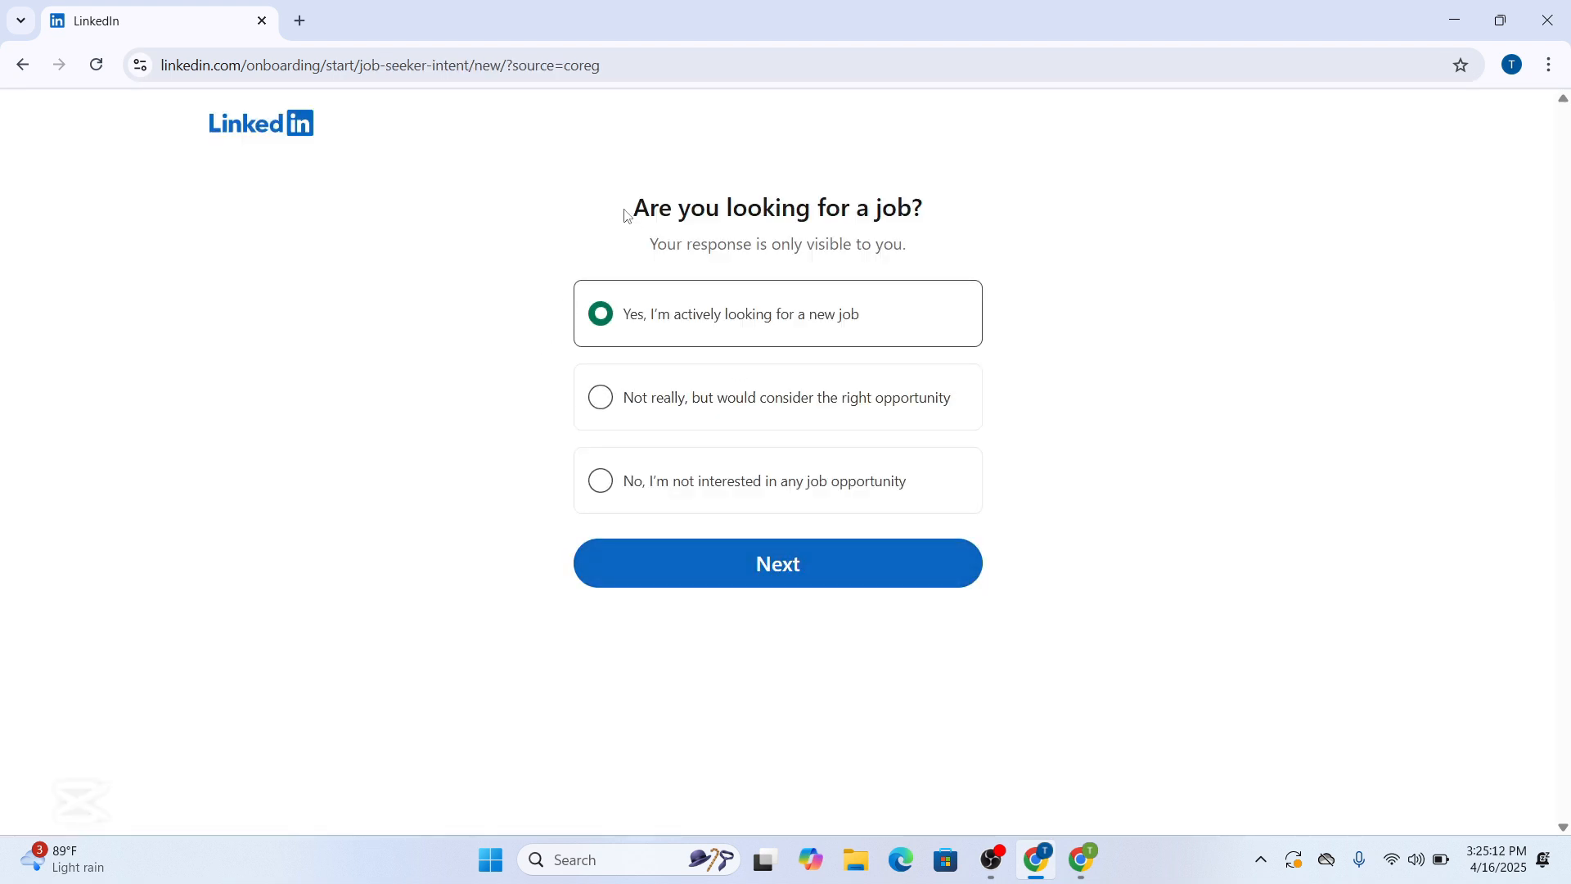
- Answer the job search question with "Yes, I'm actively looking for a new job" and continue
left_click_drag(628, 210, 936, 211)
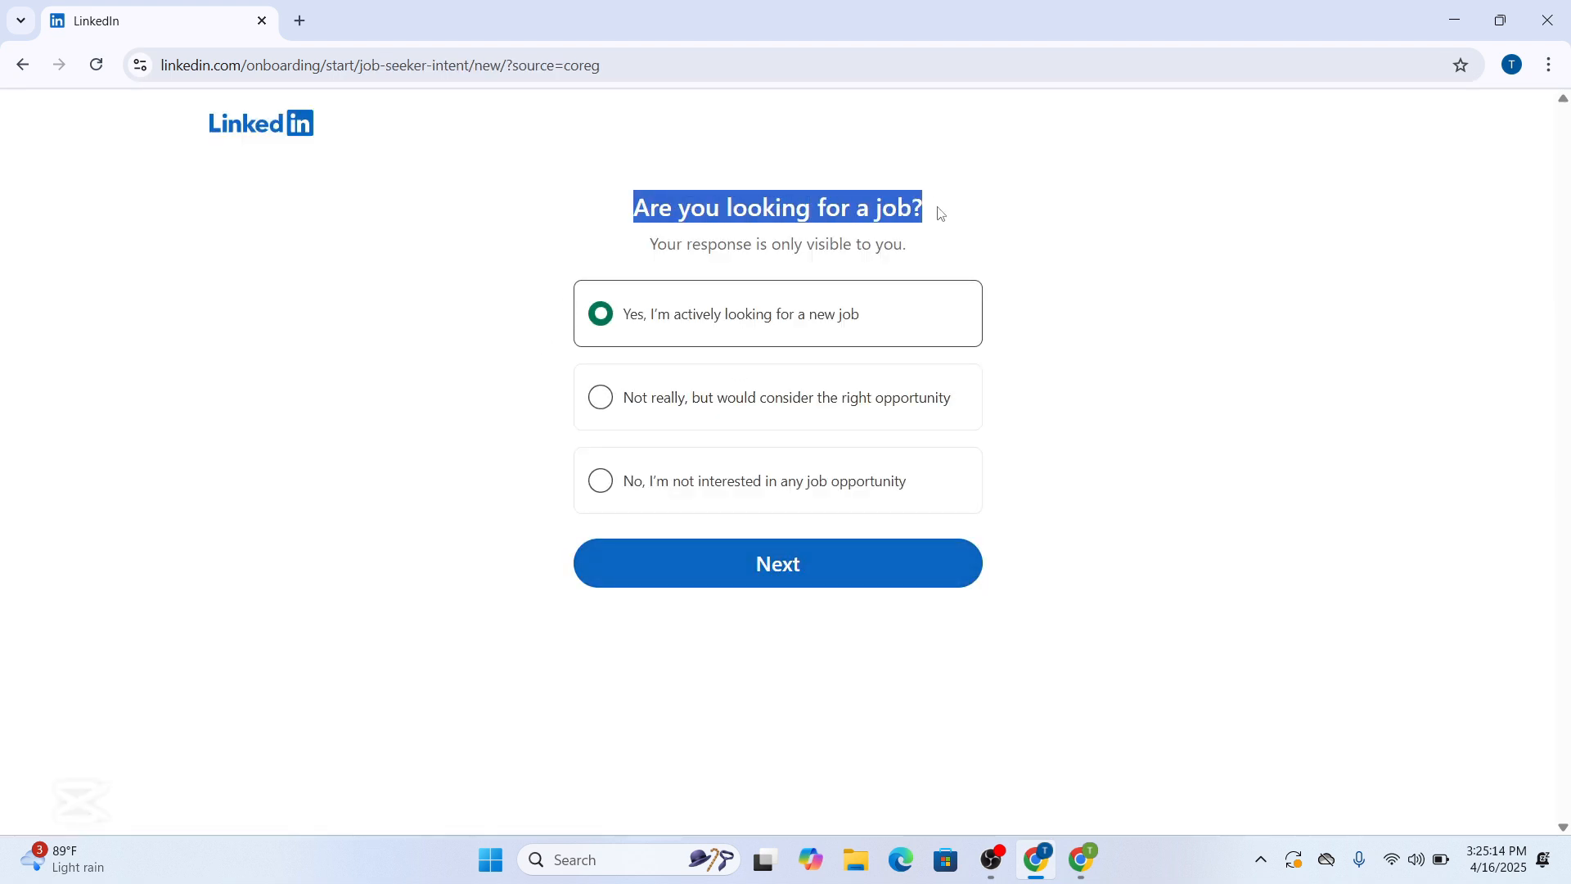
left_click(938, 212)
left_click(729, 400)
left_click(758, 337)
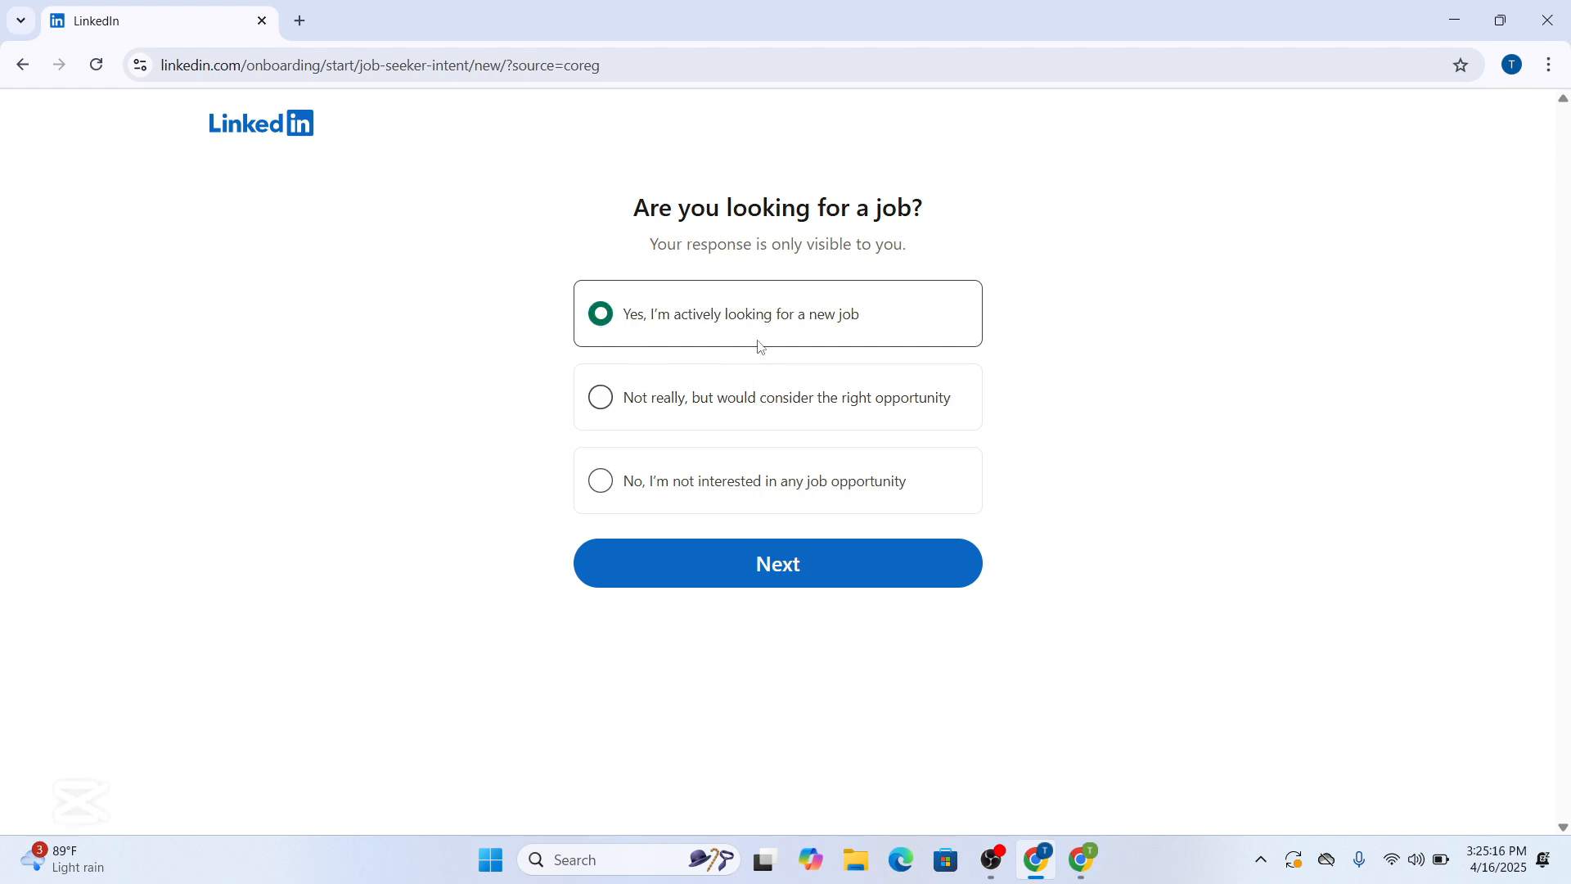
left_click(739, 567)
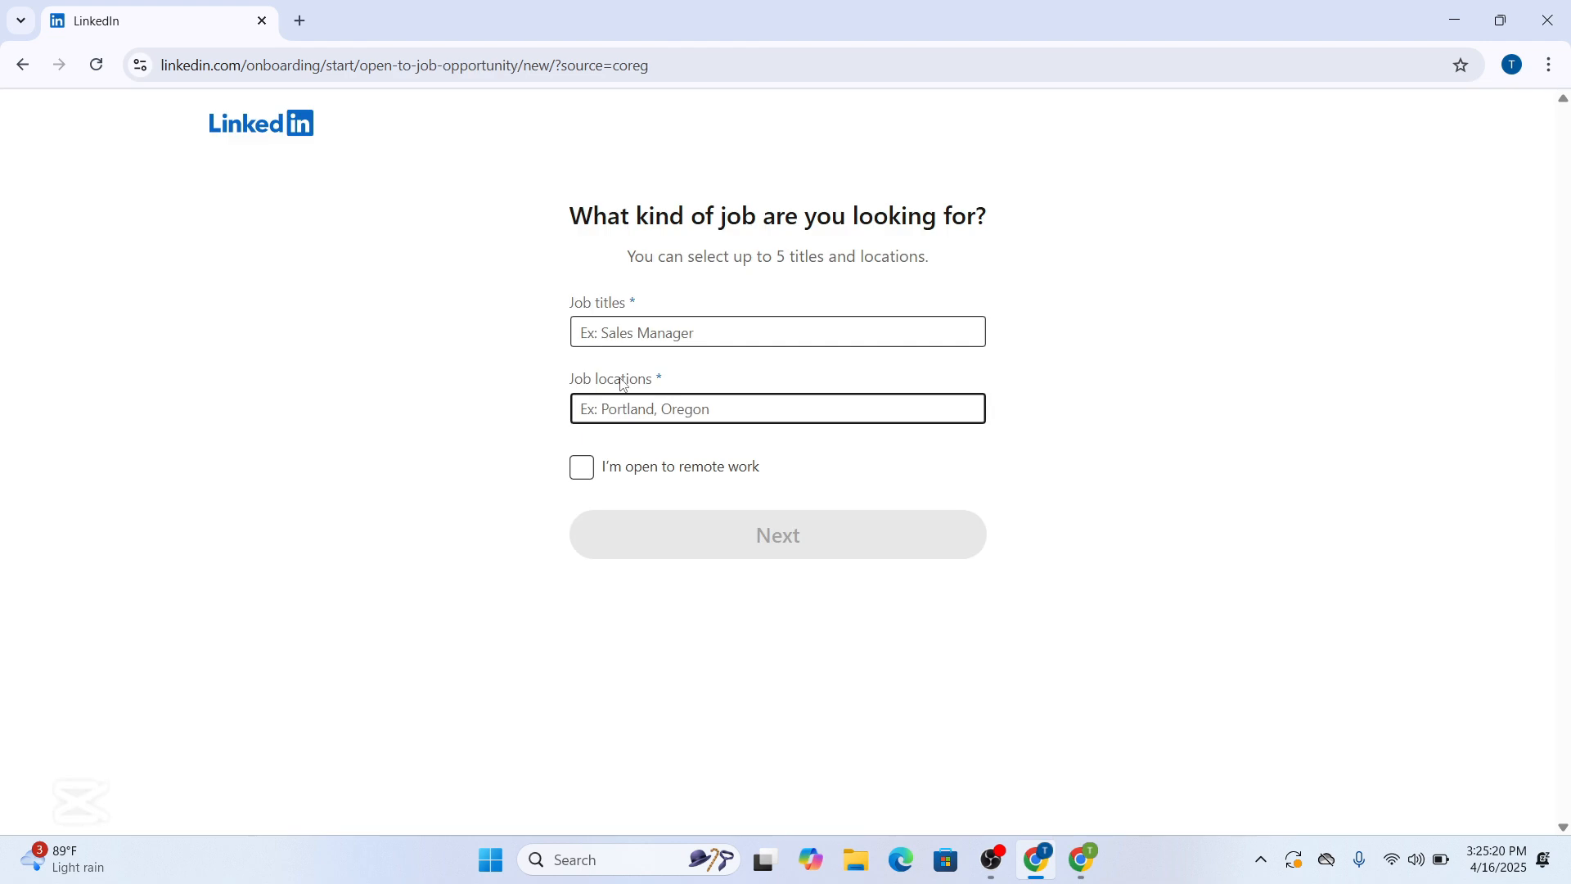
left_click(658, 331)
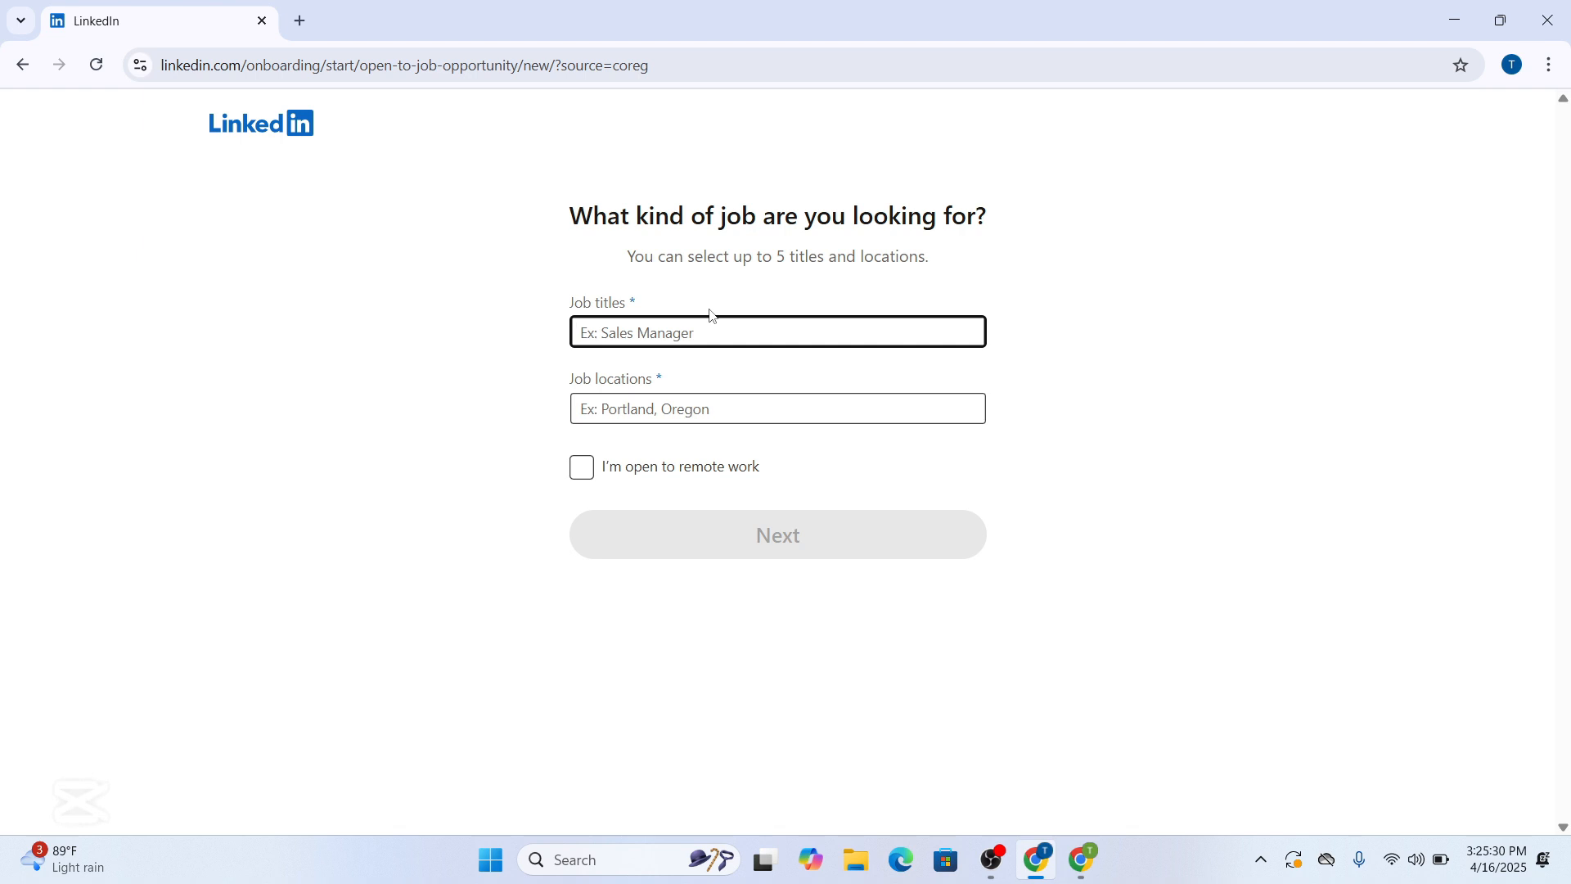
type("A")
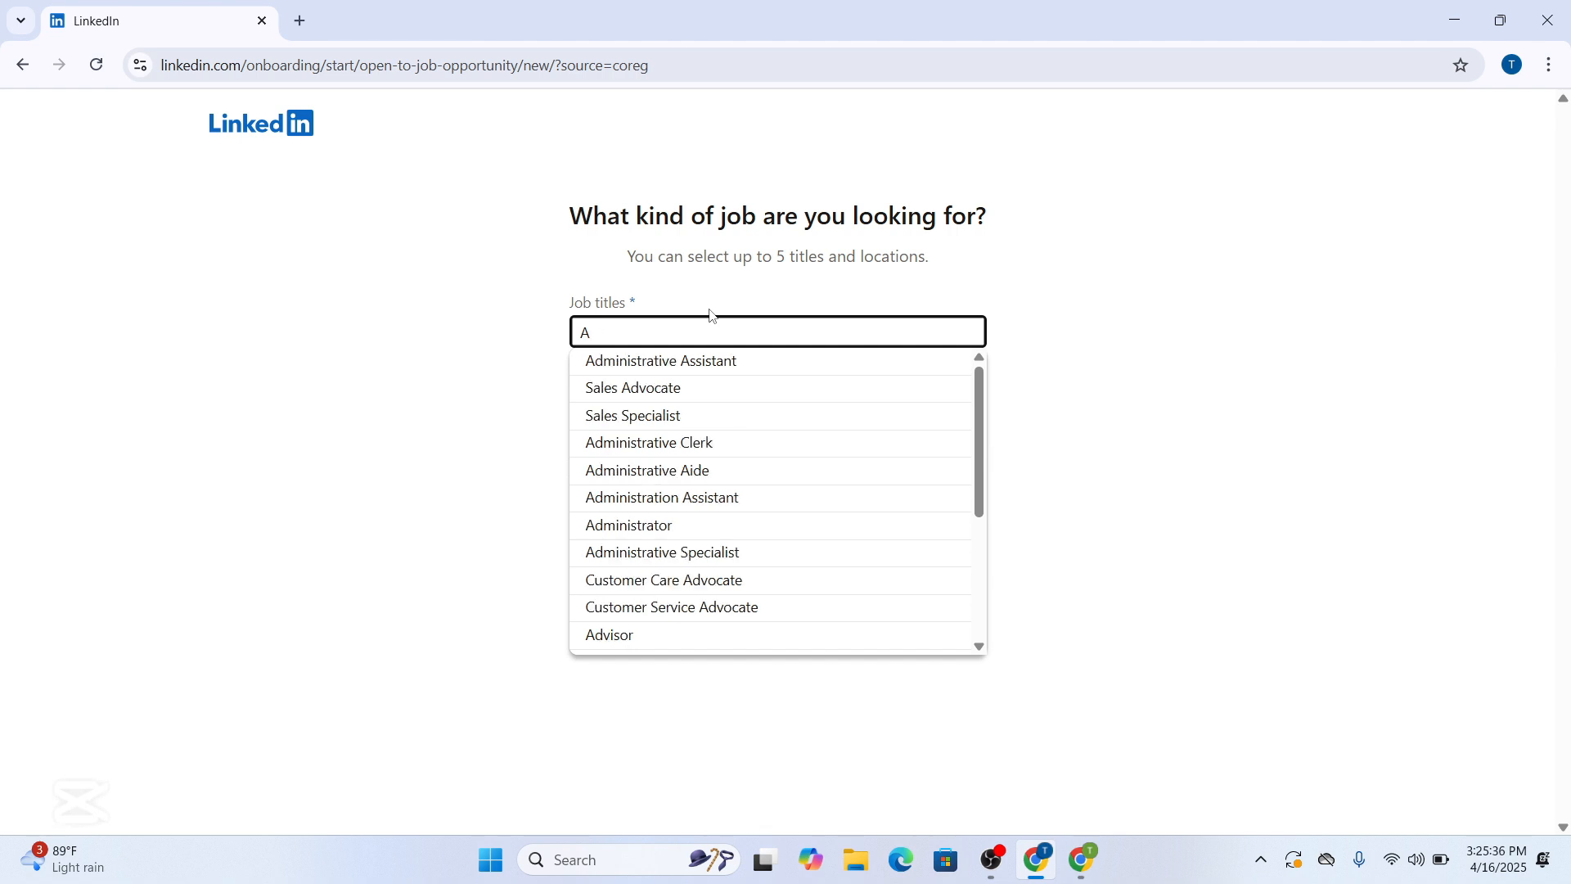
key("BackSpace")
type("meta")
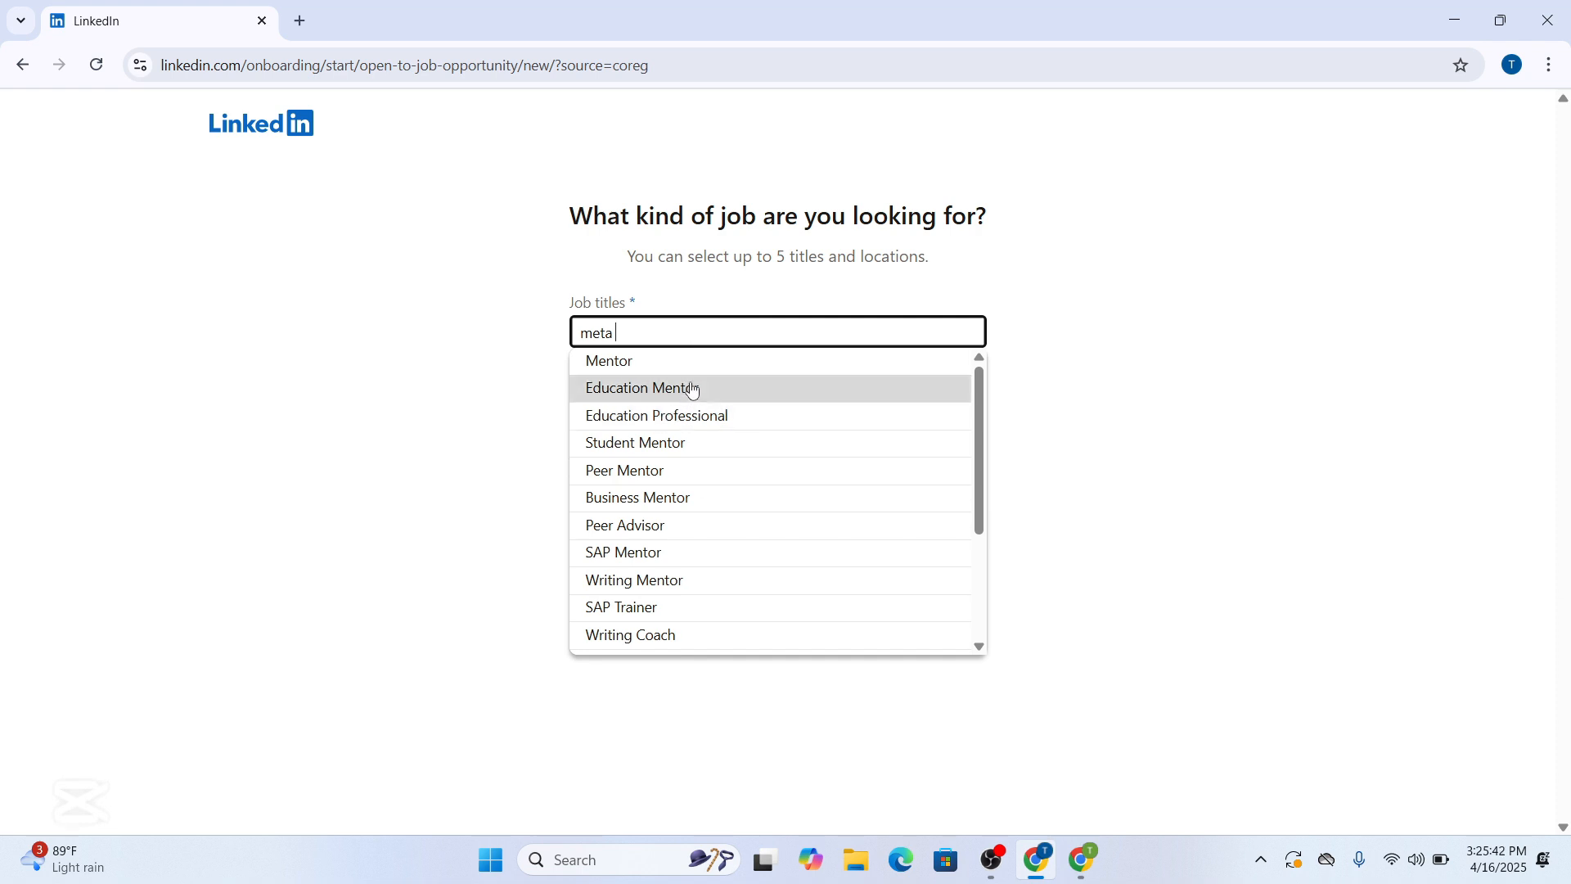
scroll(725, 458, "down", 3)
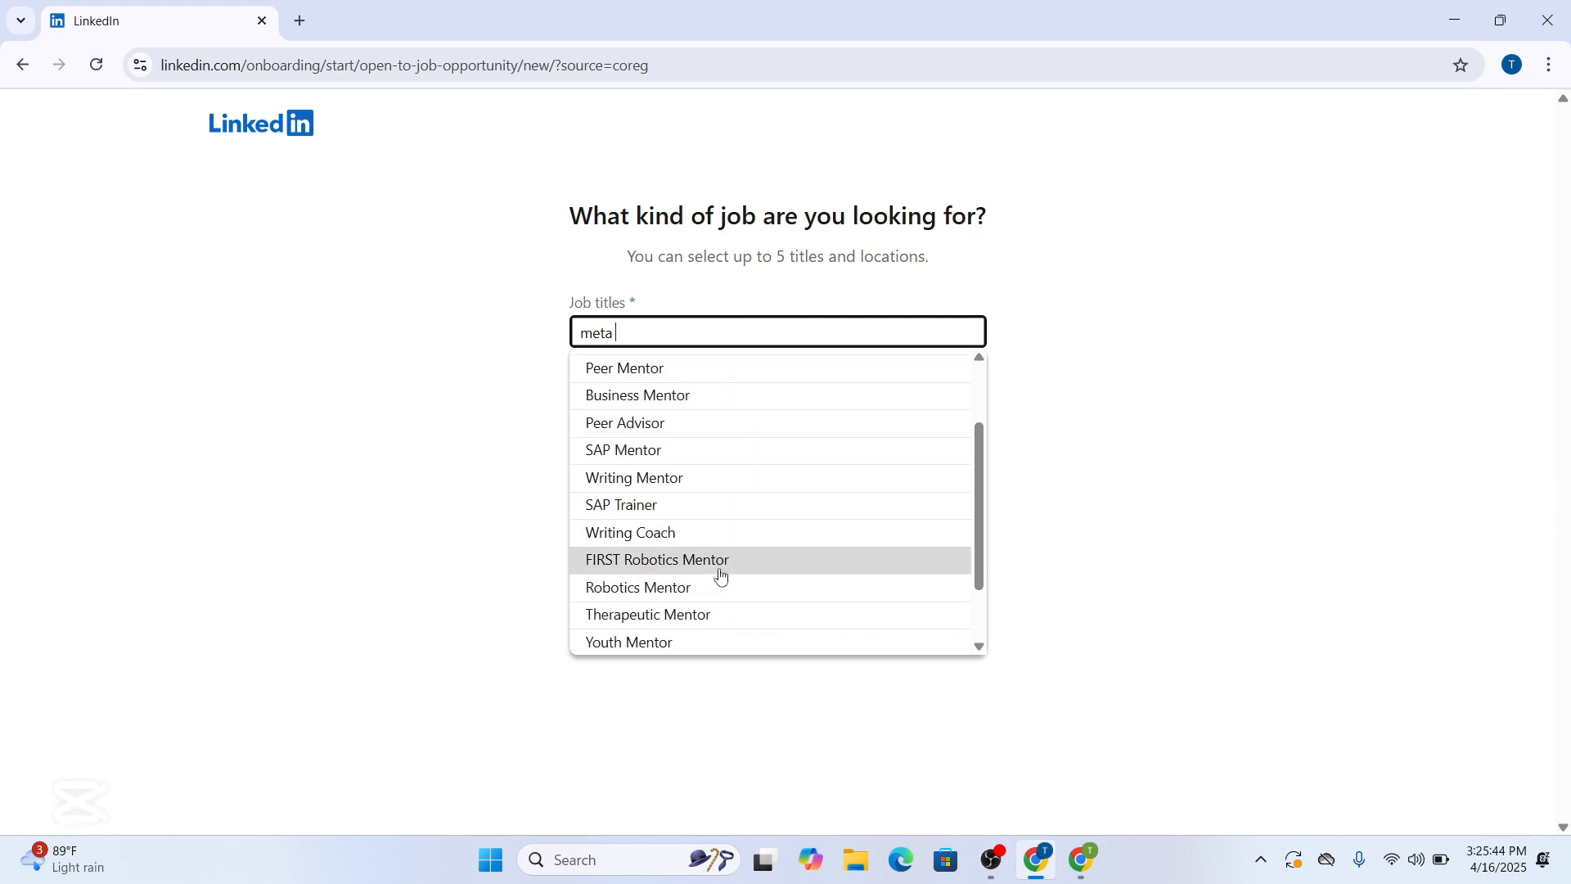
- Replace the job title search text with "Social me" and add "Social Media Marketing Specialist" as a desired job title
key("ctrl+a")
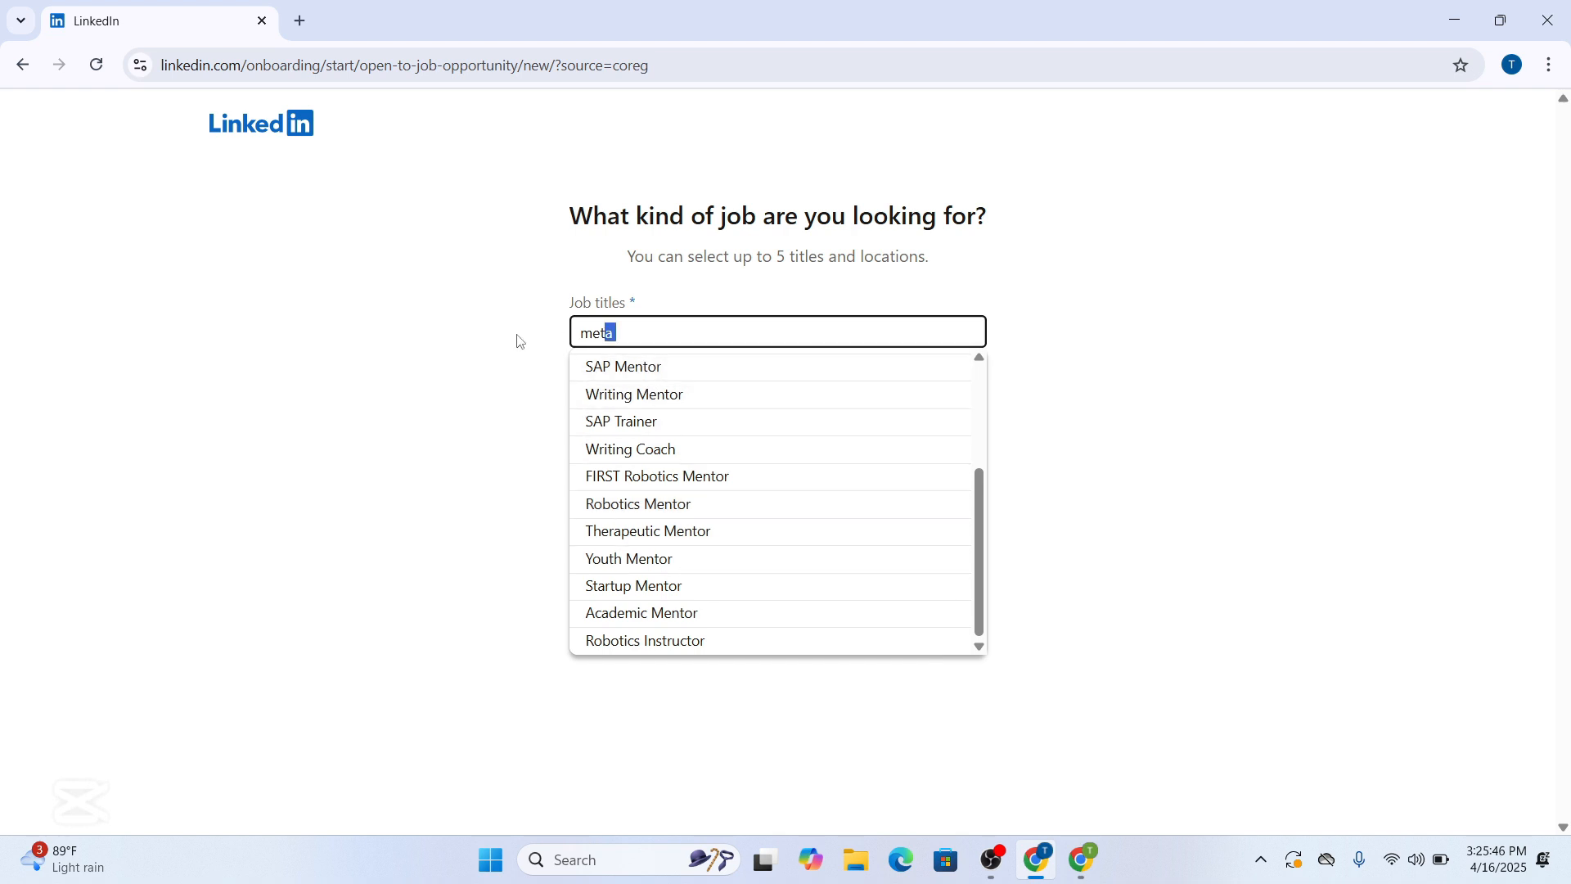
type("Socia")
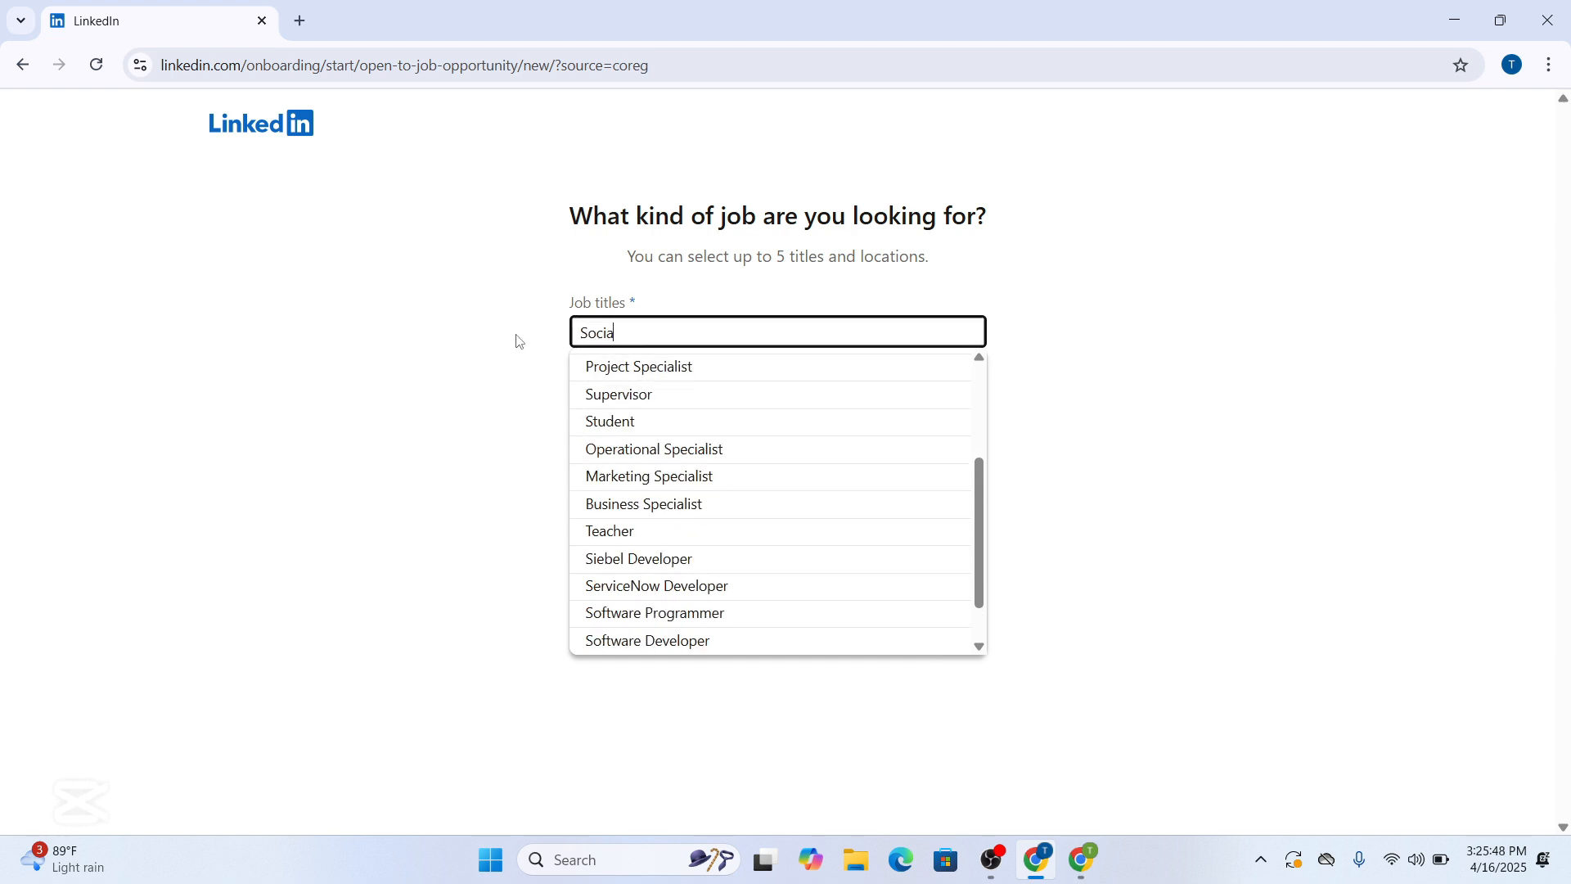
type("l me")
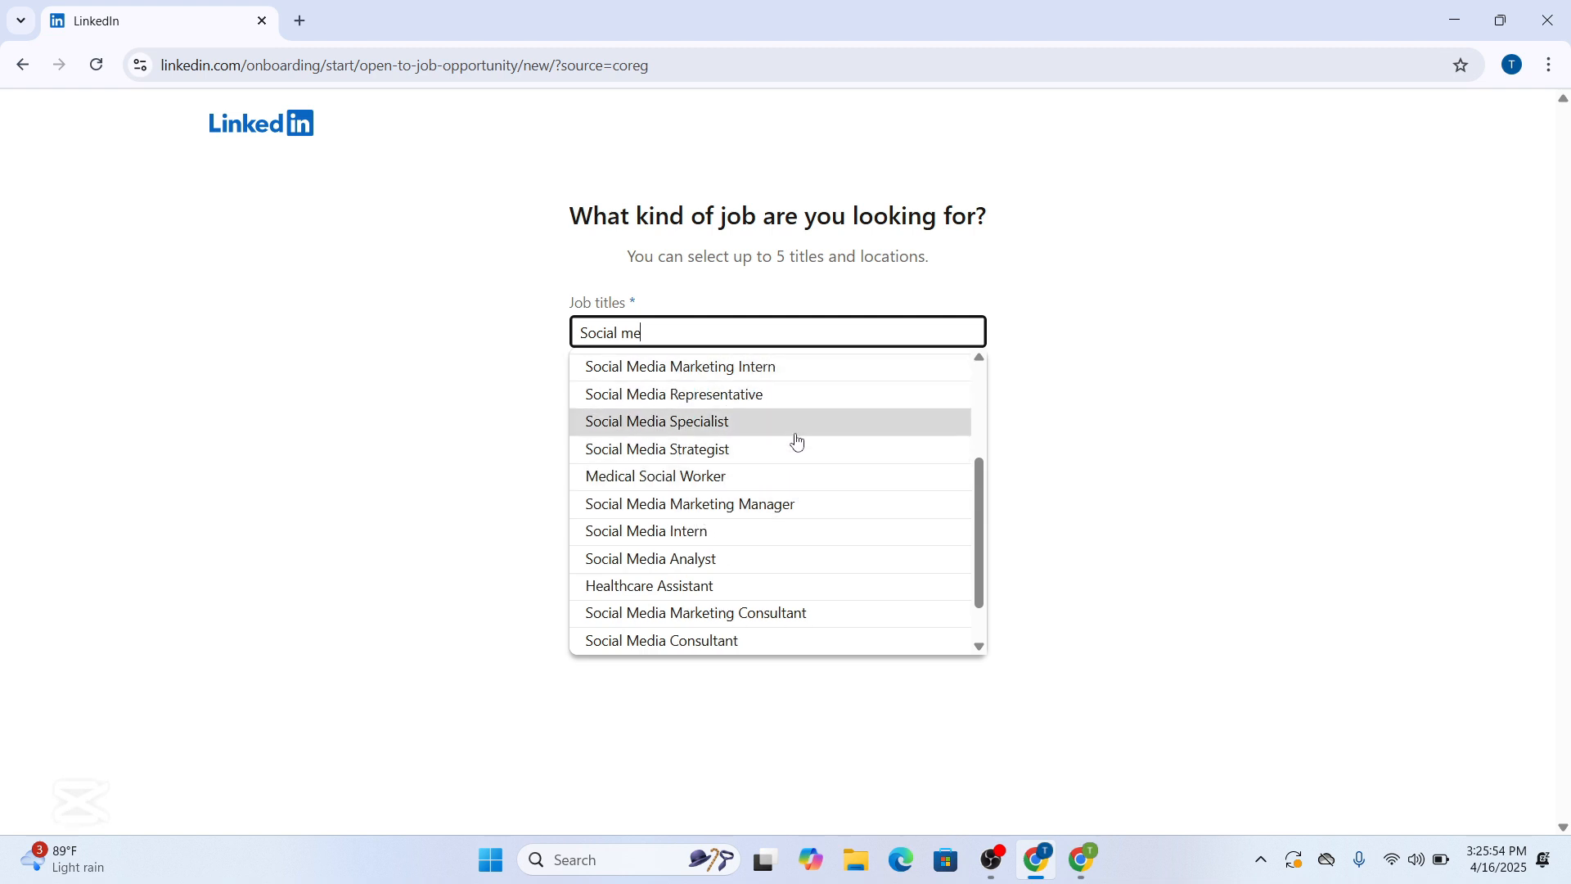
scroll(798, 474, "down", 1)
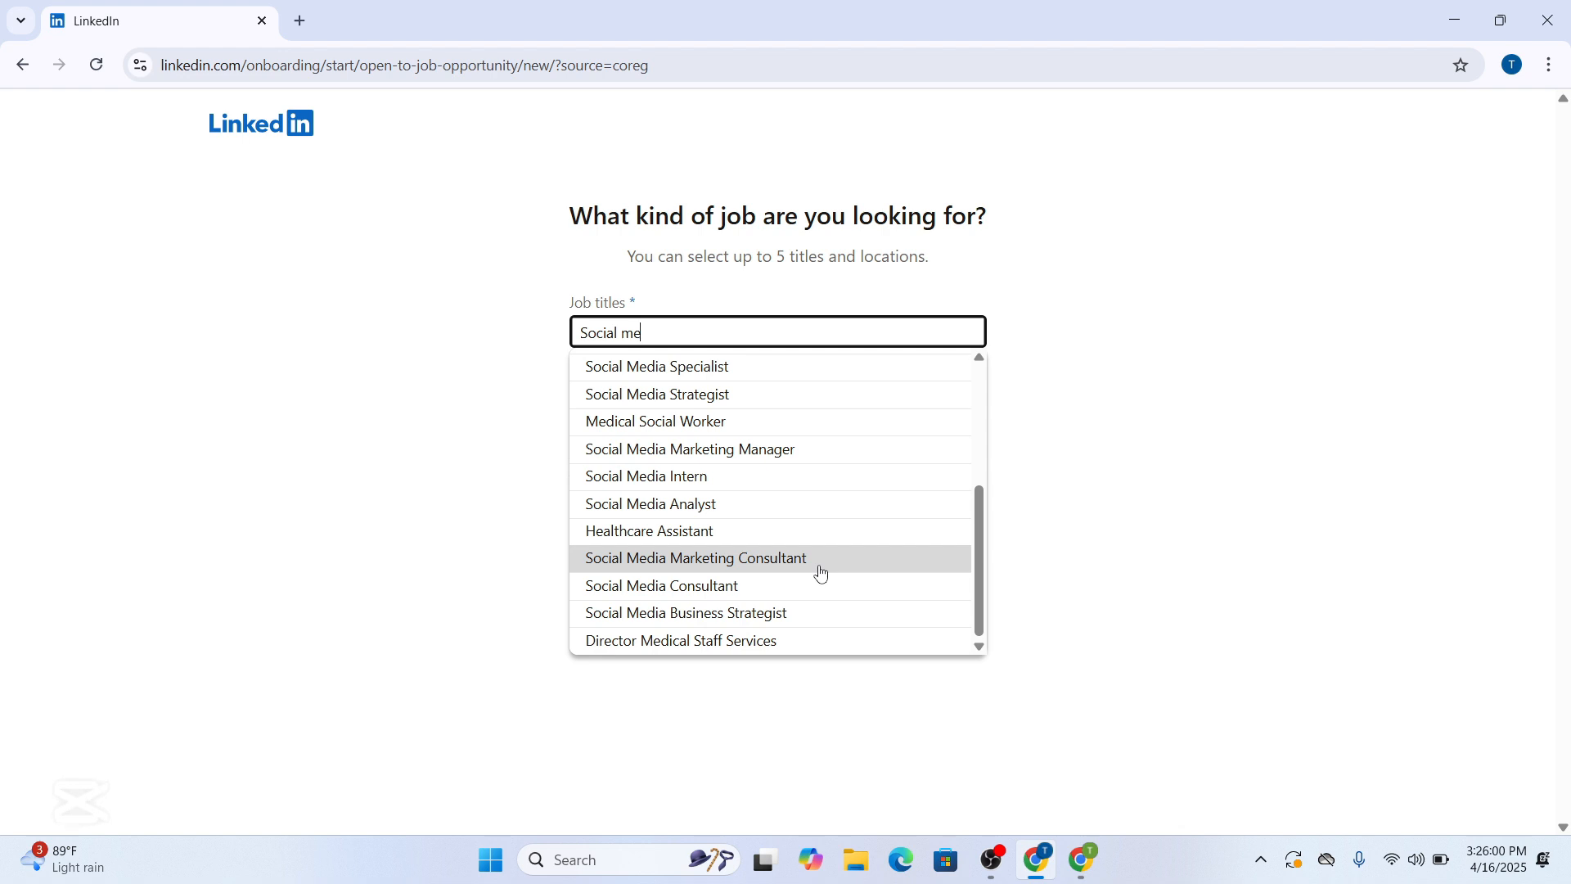
scroll(822, 573, "up", 3)
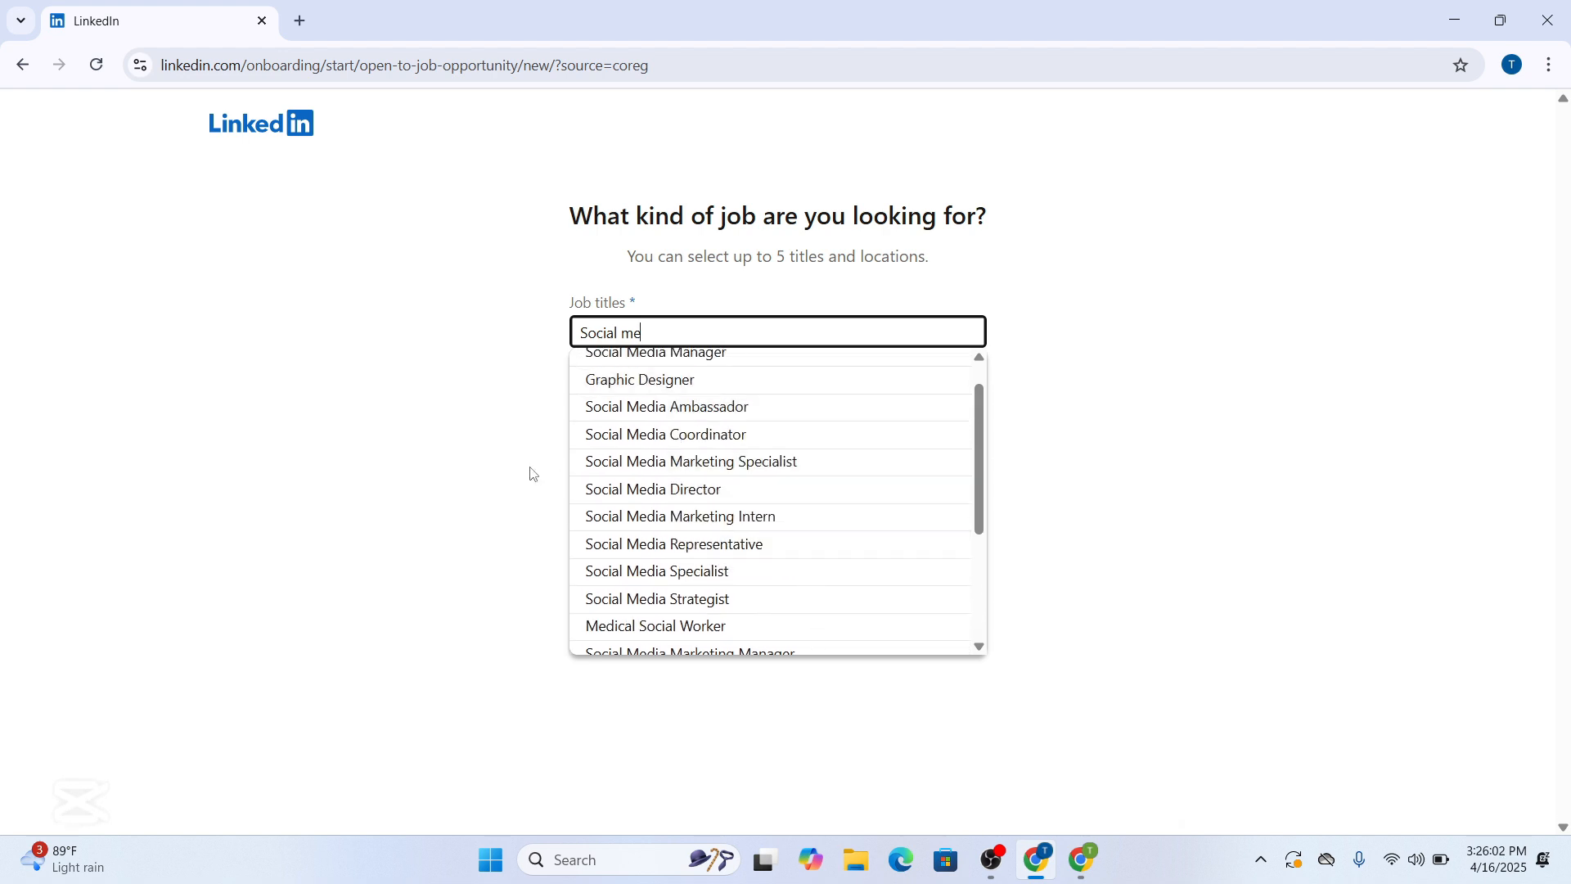
left_click(778, 461)
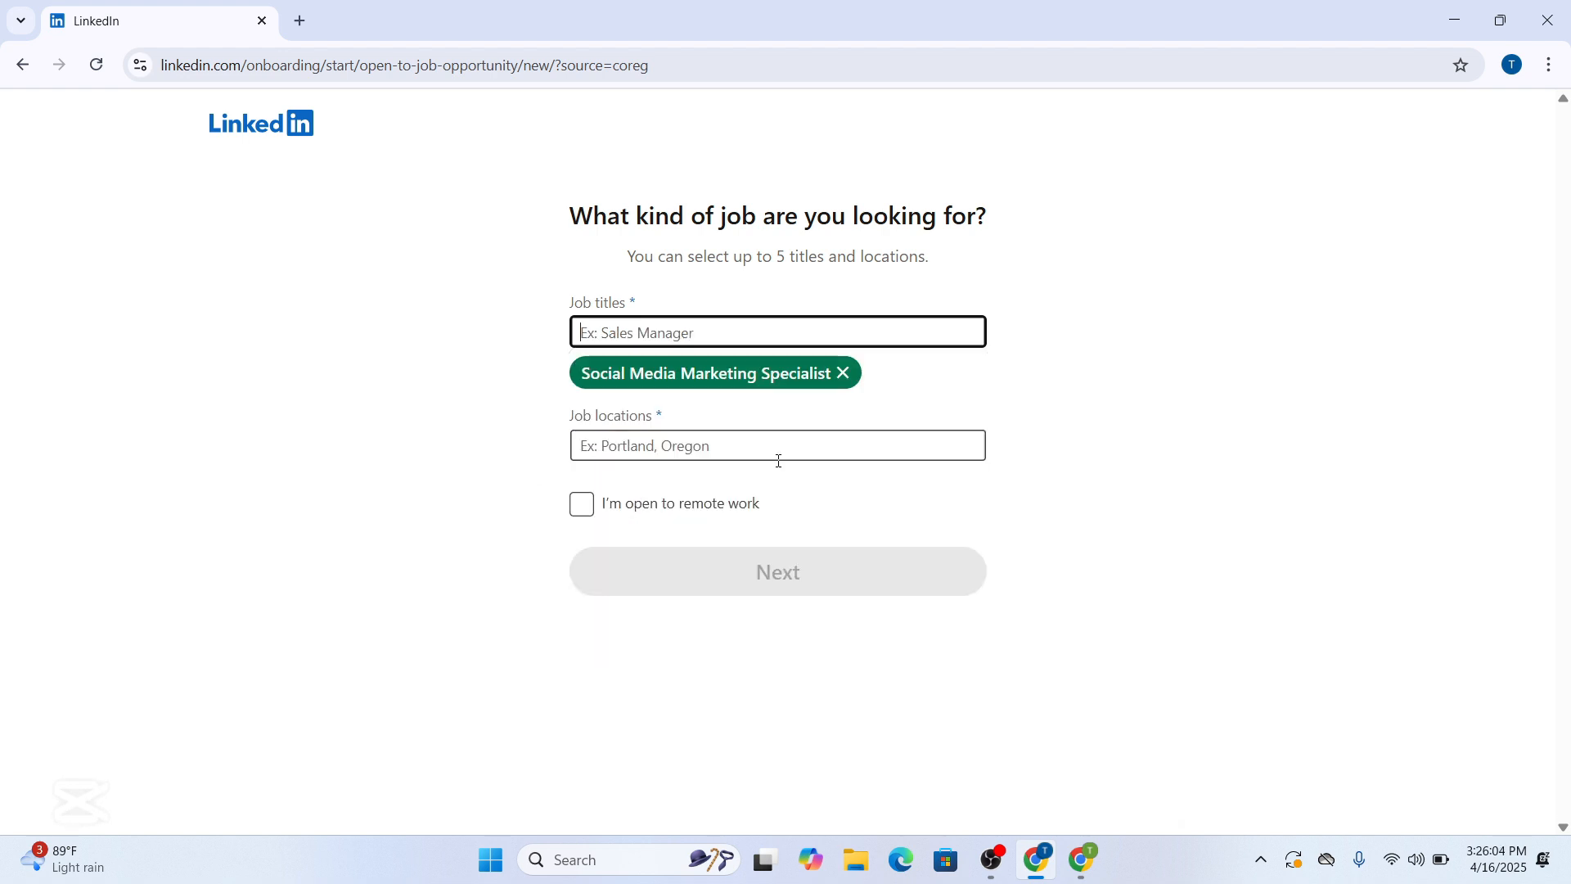
- Search the job titles for "Seo" and add "Search Engine Optimization Specialist" as a second desired title
left_click(753, 329)
type("Seo")
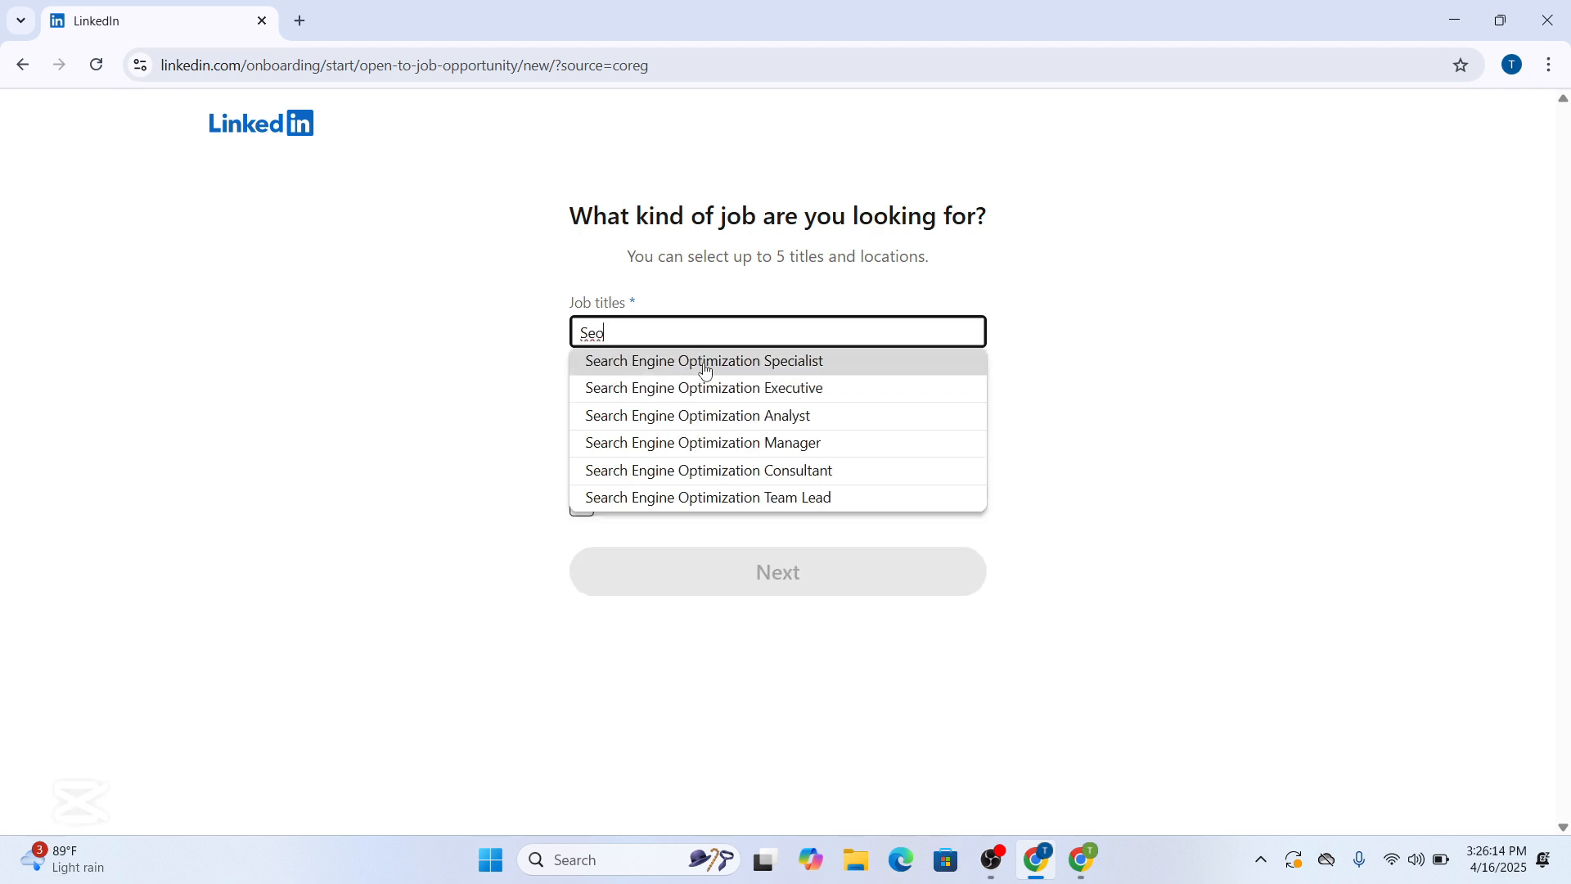
left_click(744, 366)
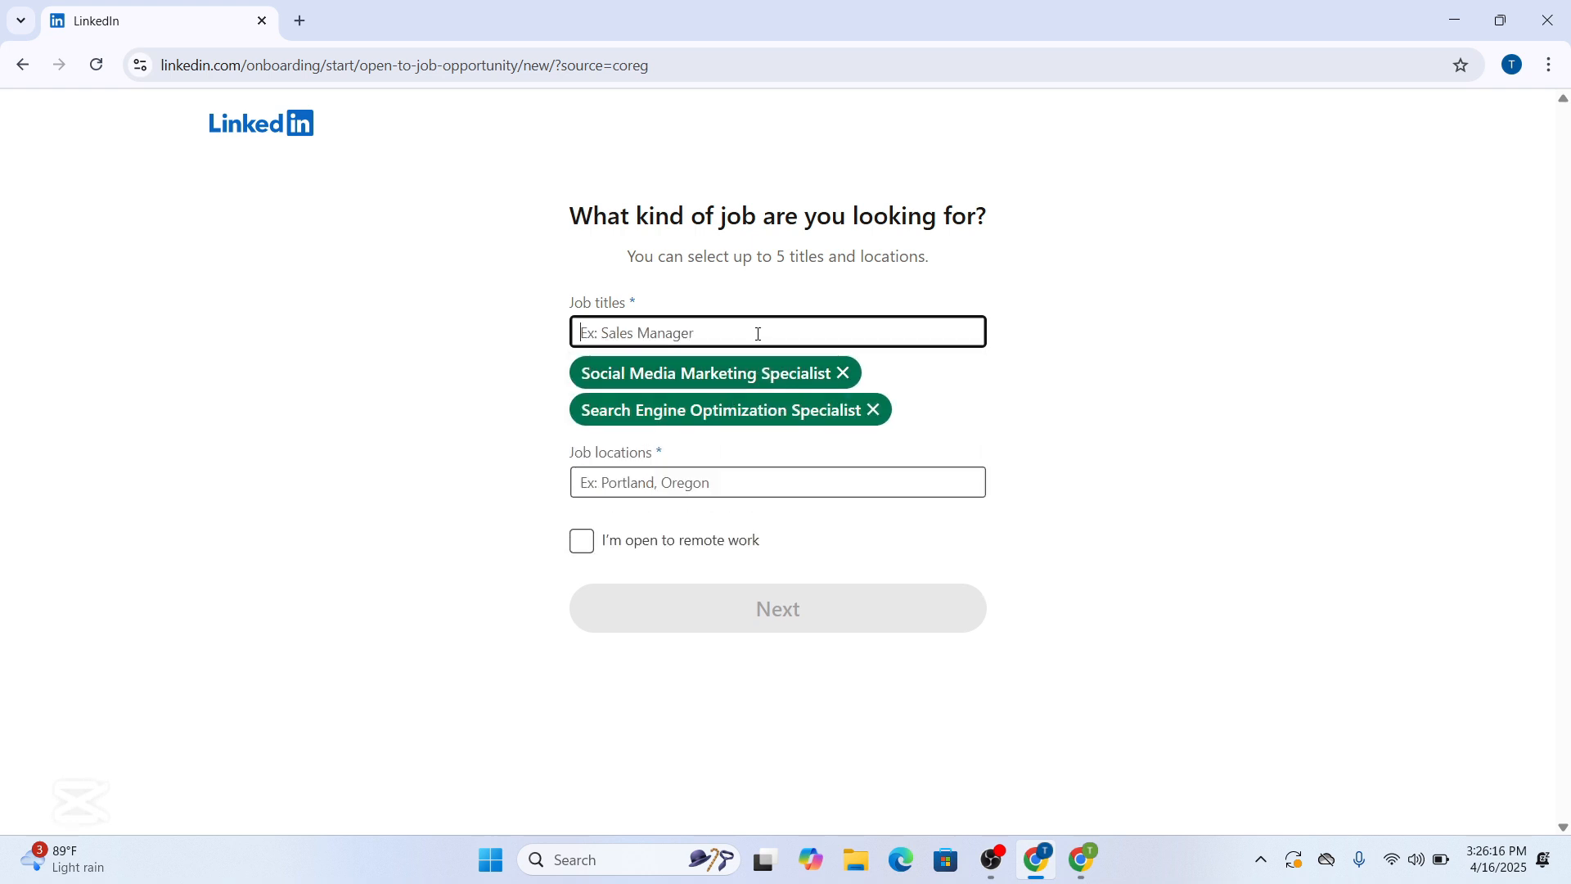
- Search the job titles for "Data" and add "Data Entry Specialist" as a third desired title
type("Data")
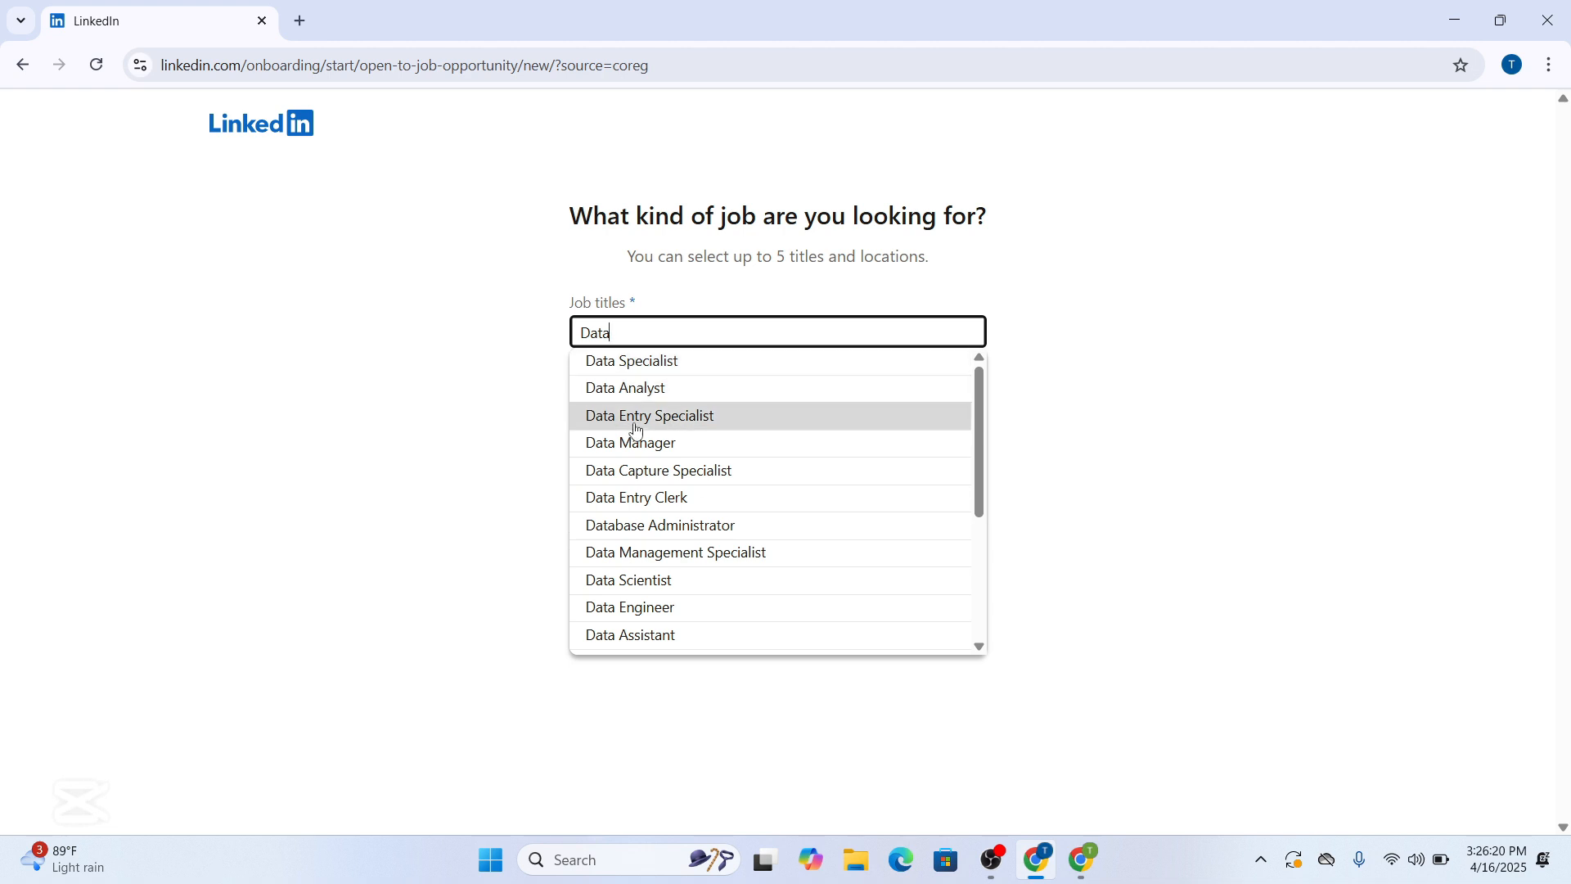
left_click(701, 413)
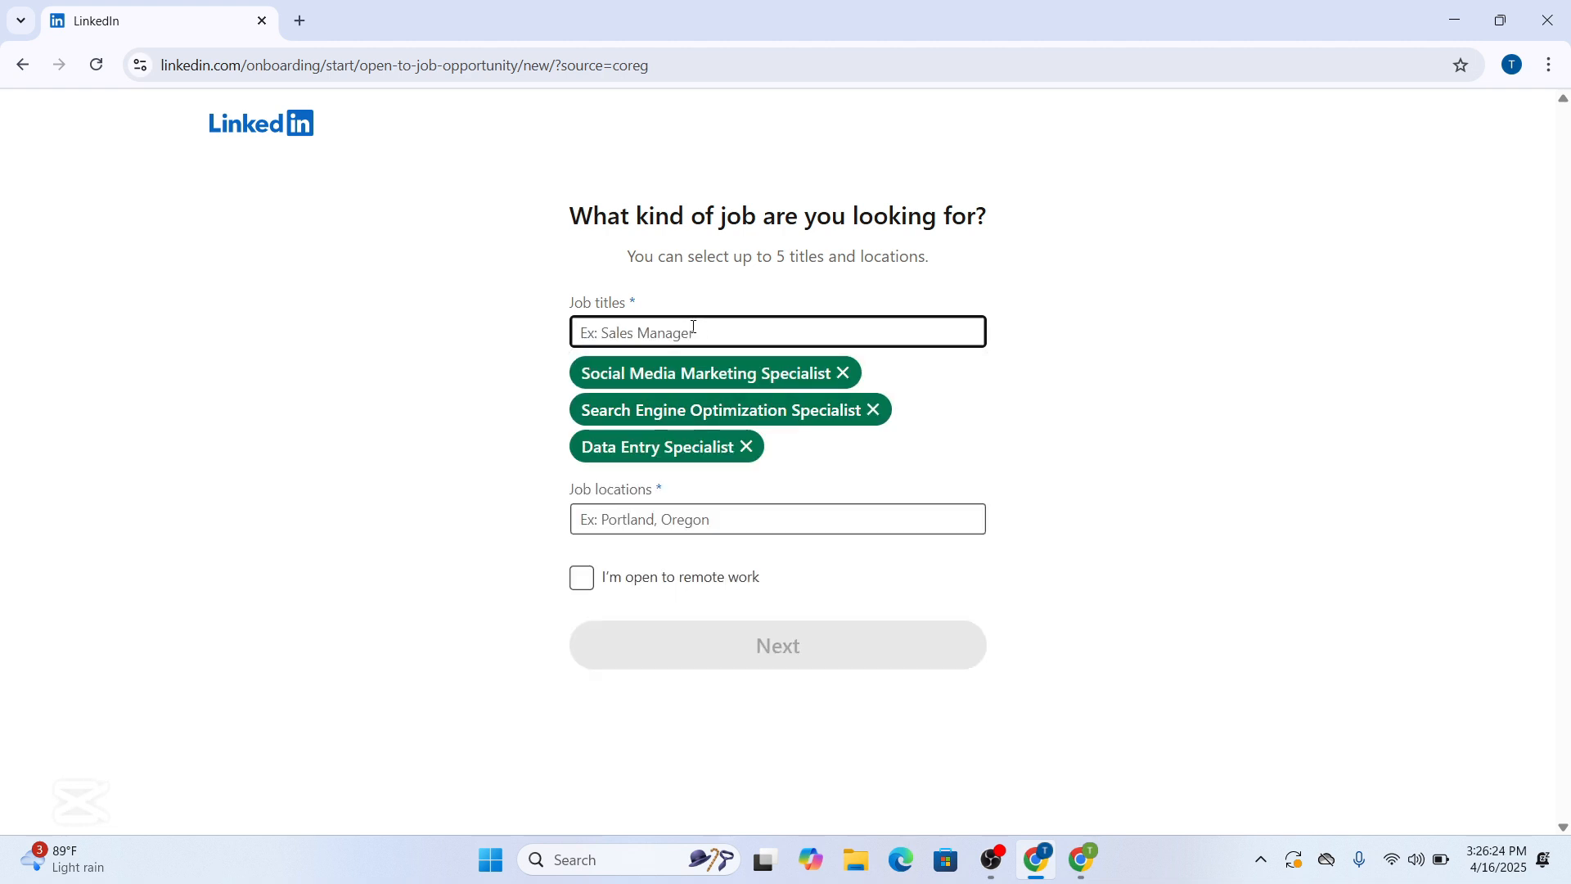
type("y")
key("BackSpace")
type("You")
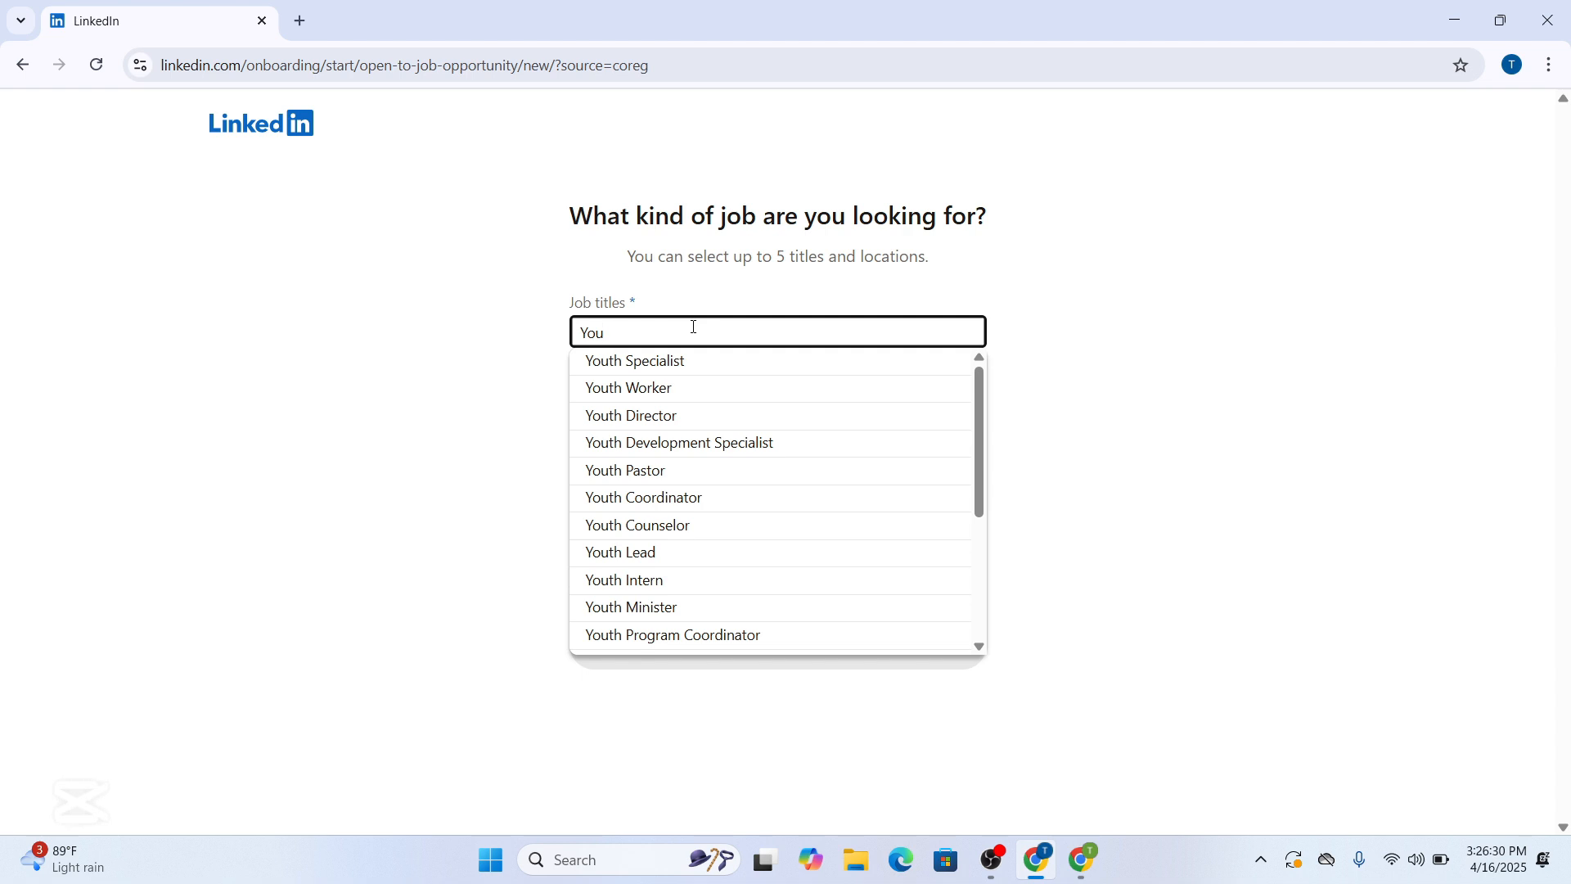
type("tube")
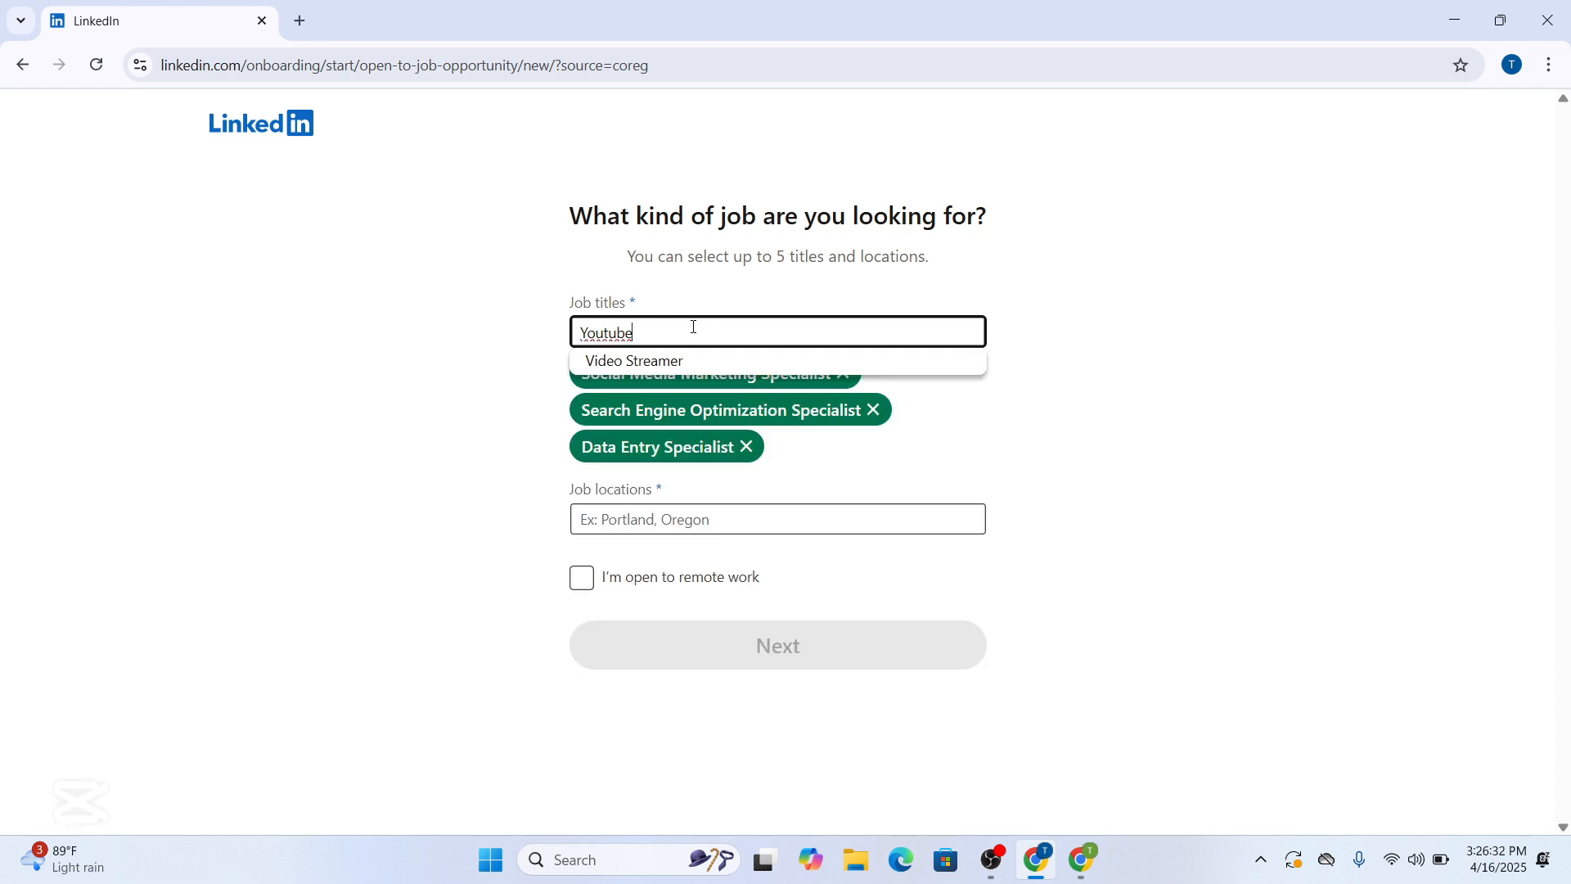
key("BackSpace")
key("BackSpace")
key("BackSpace")
key("BackSpace")
key("BackSpace")
key("BackSpace")
key("BackSpace")
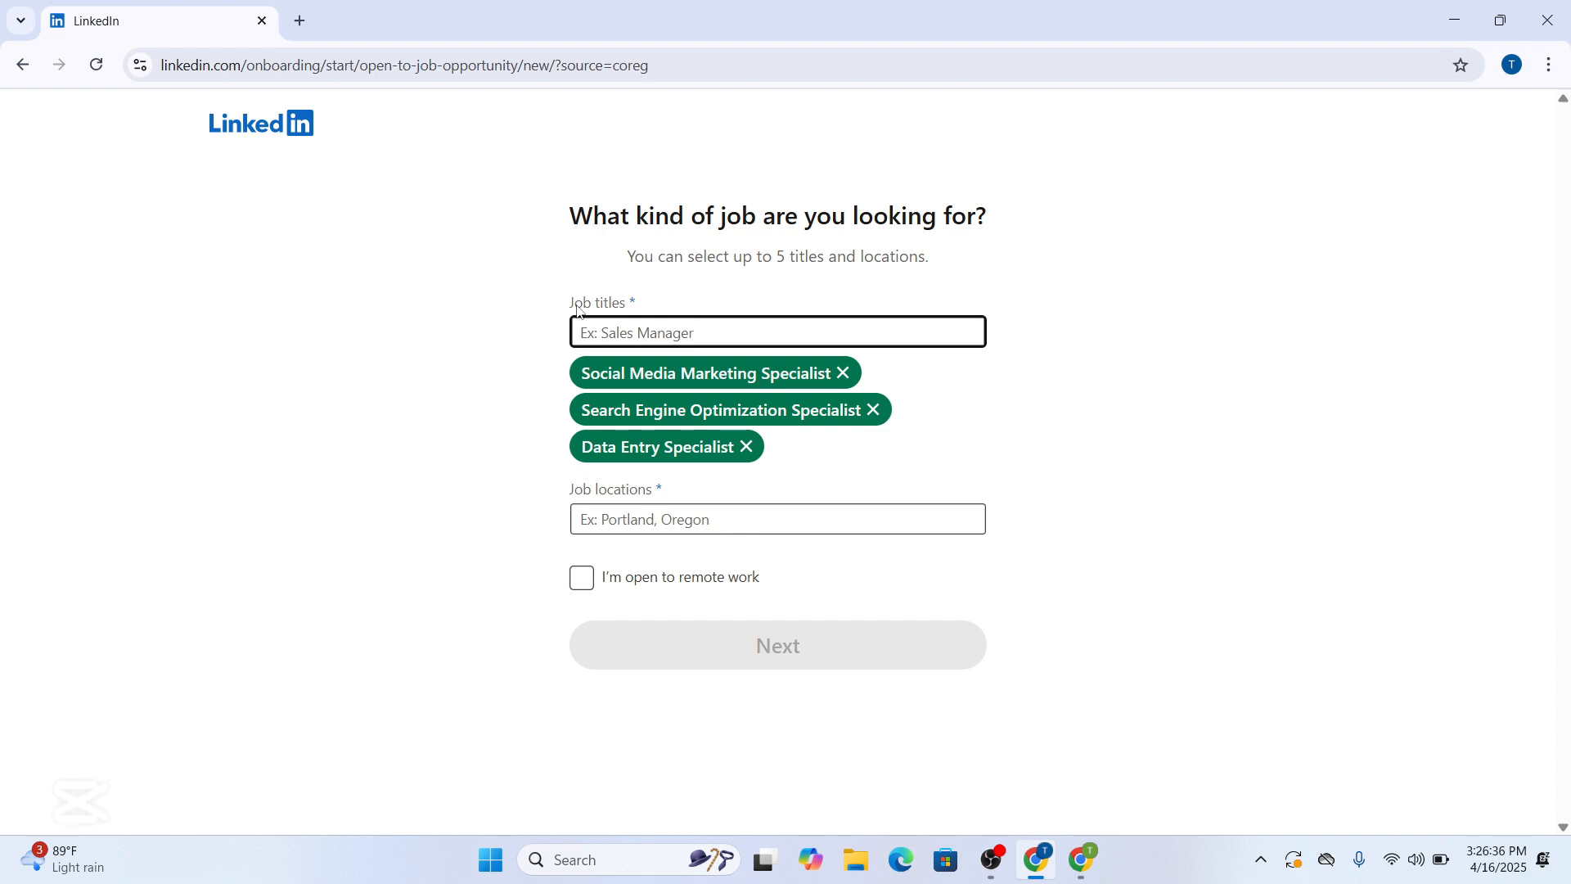
left_click(413, 373)
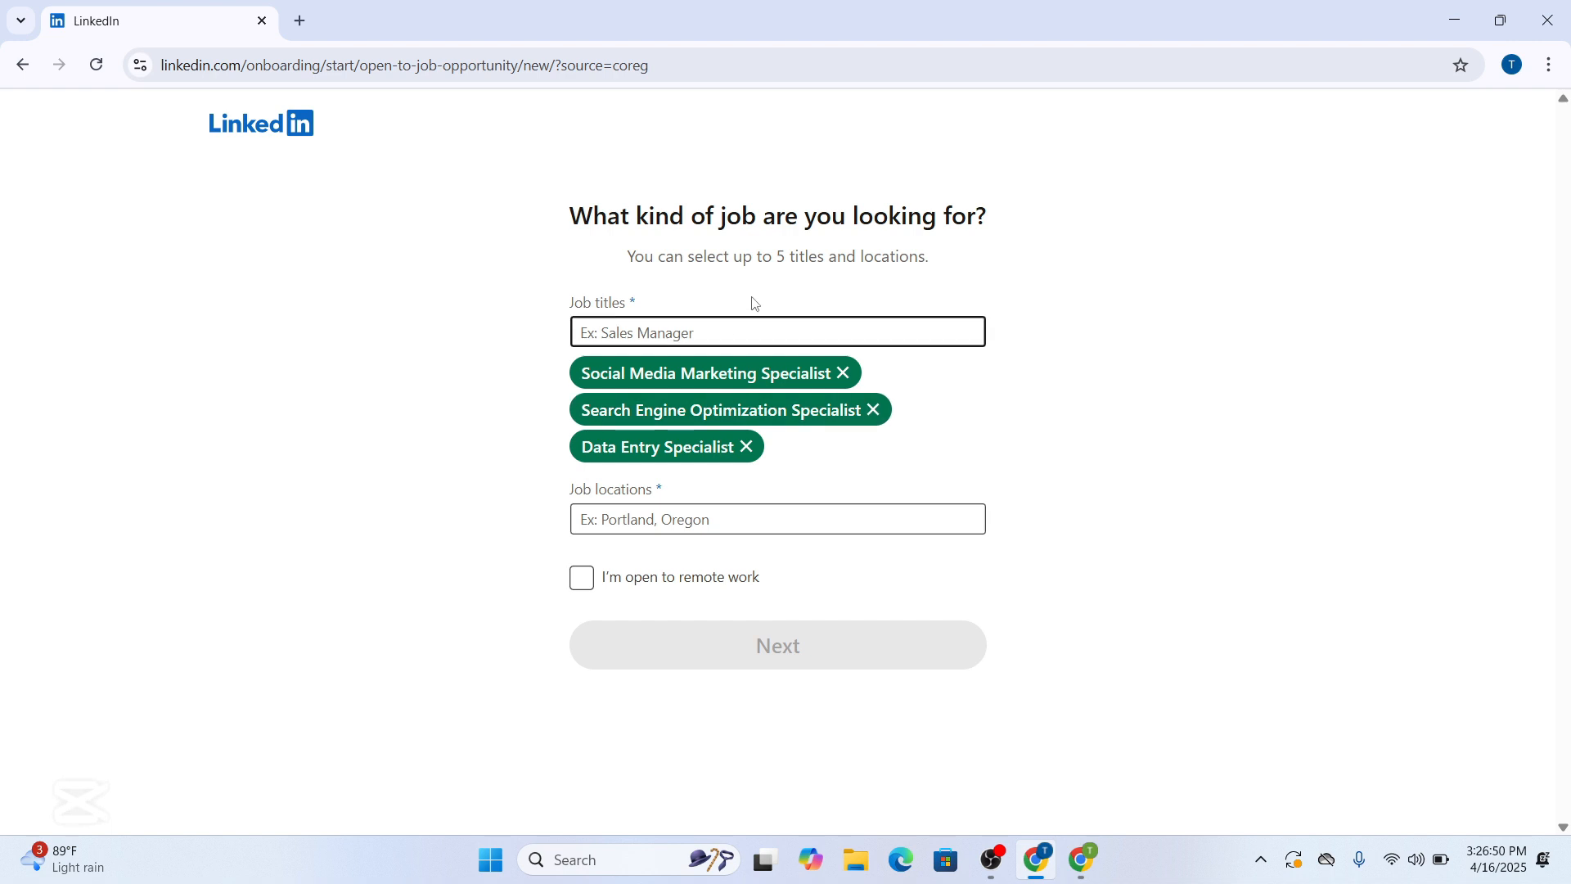
- Add "Canada" and "United States" as desired job locations
left_click(618, 526)
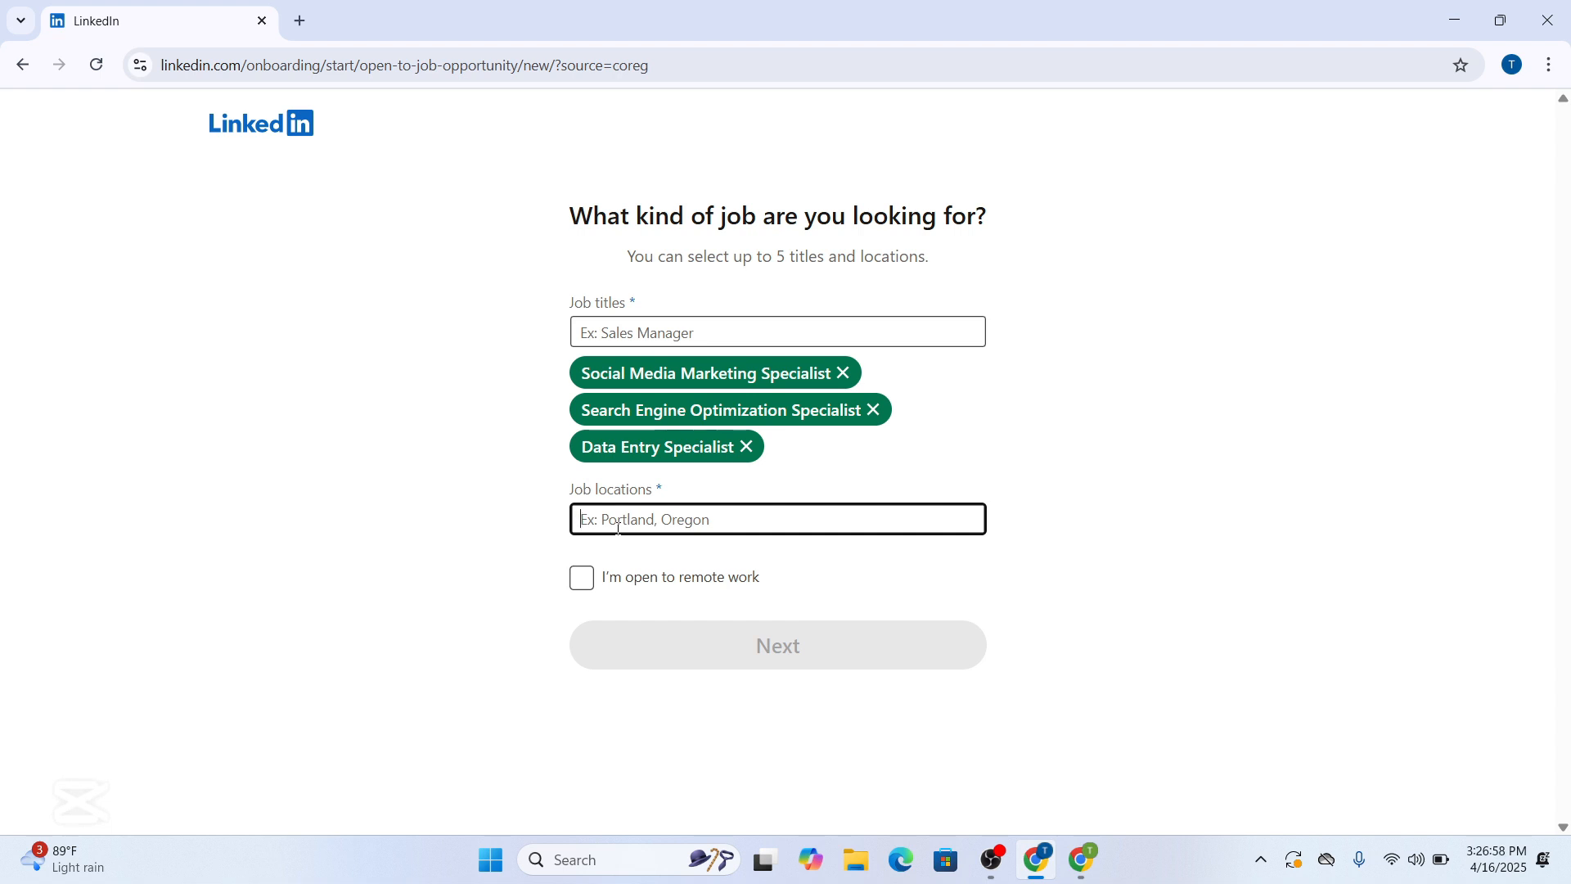
type("Ca")
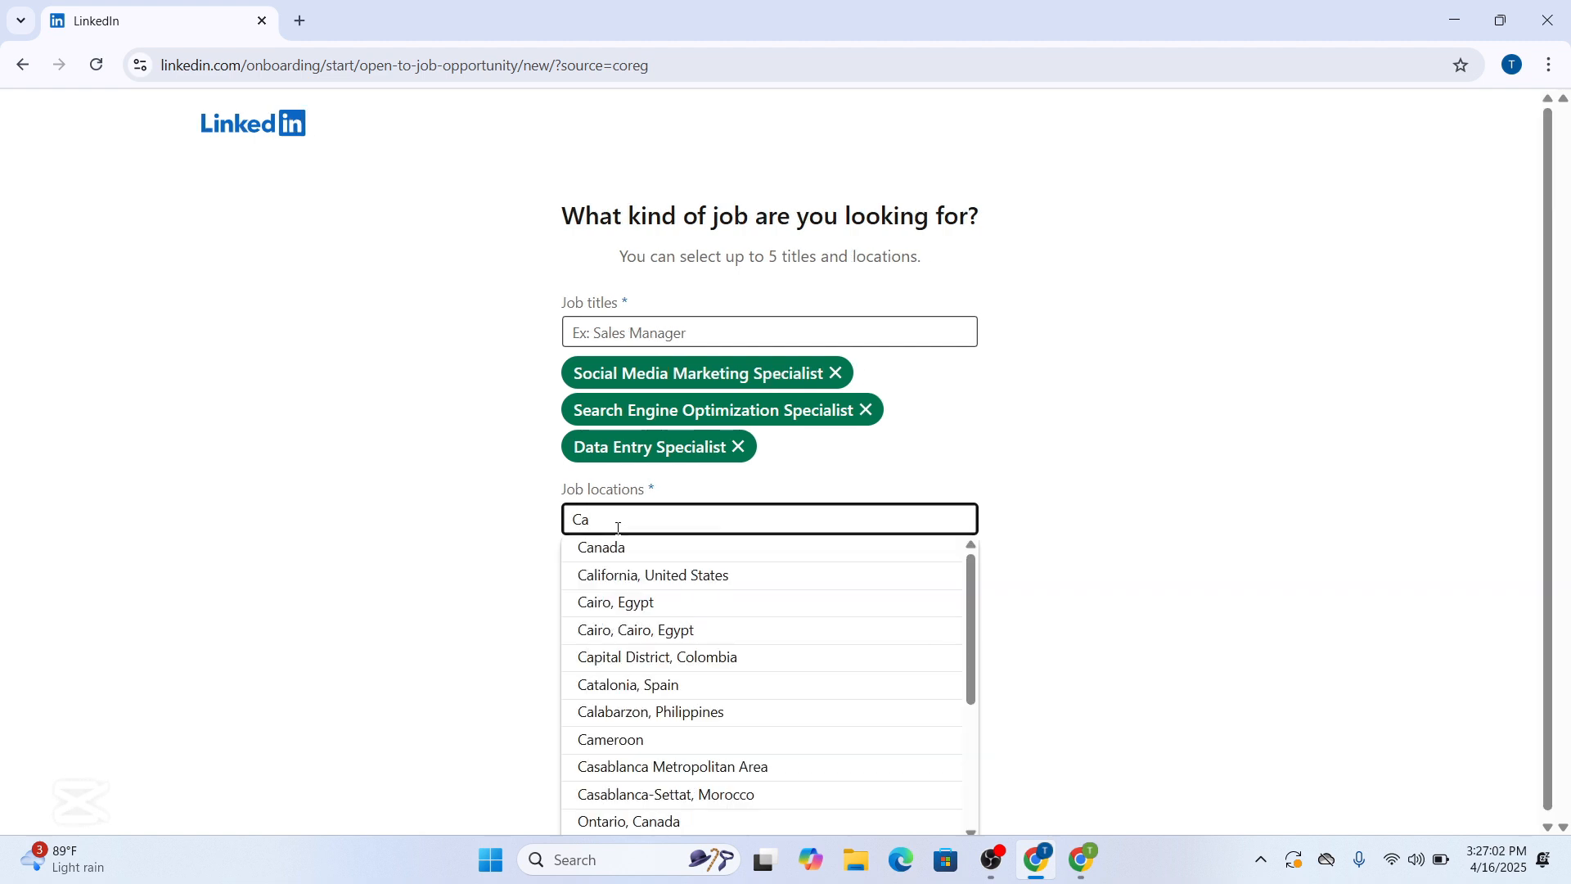
left_click(627, 555)
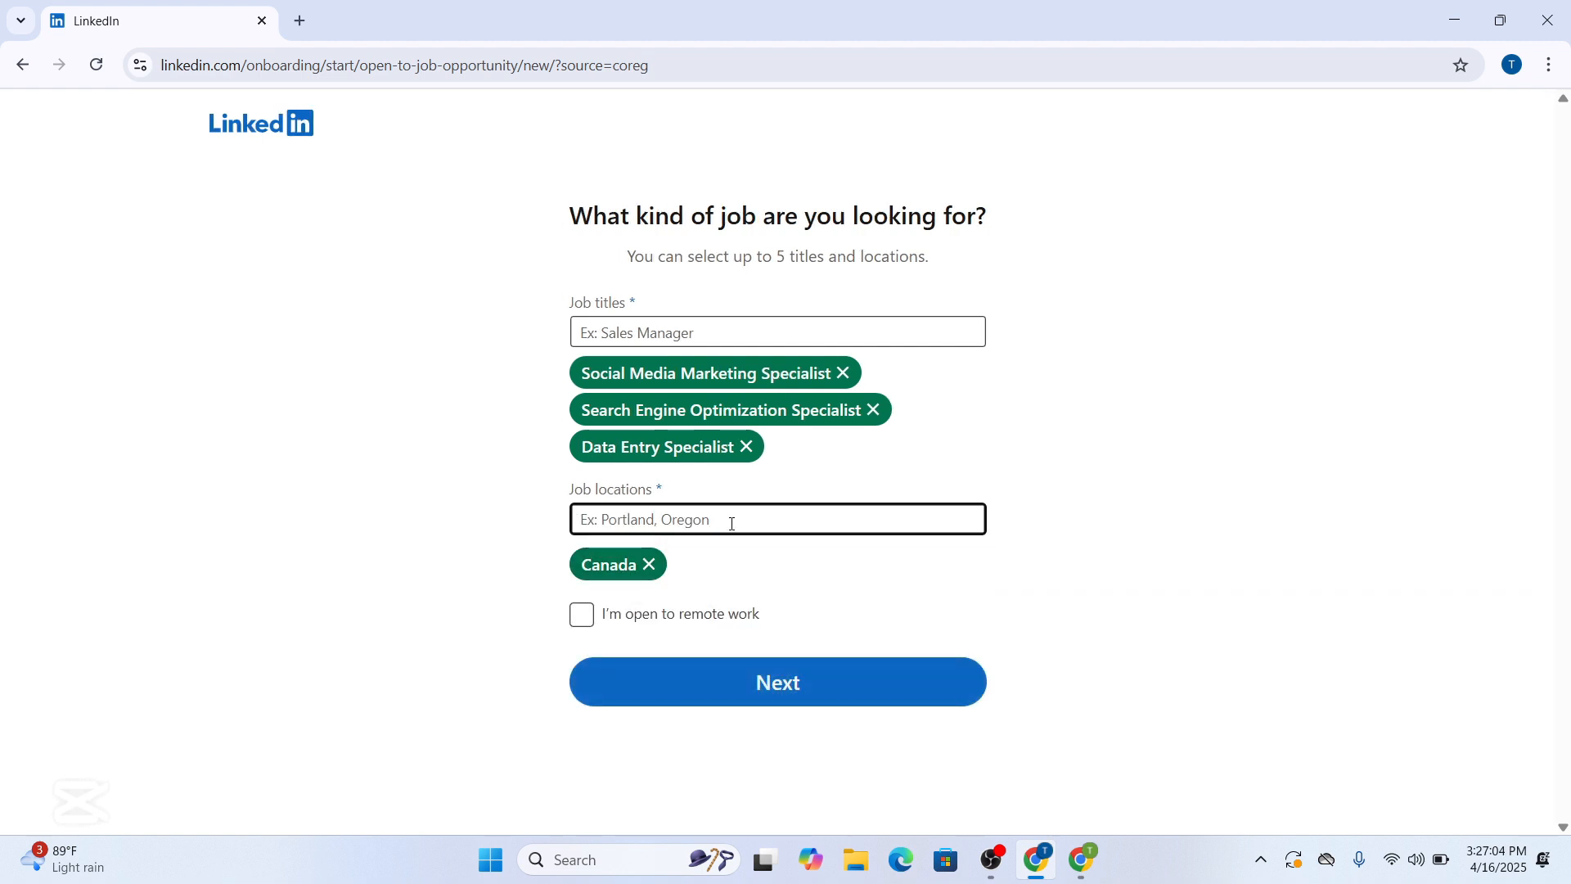
type("USA")
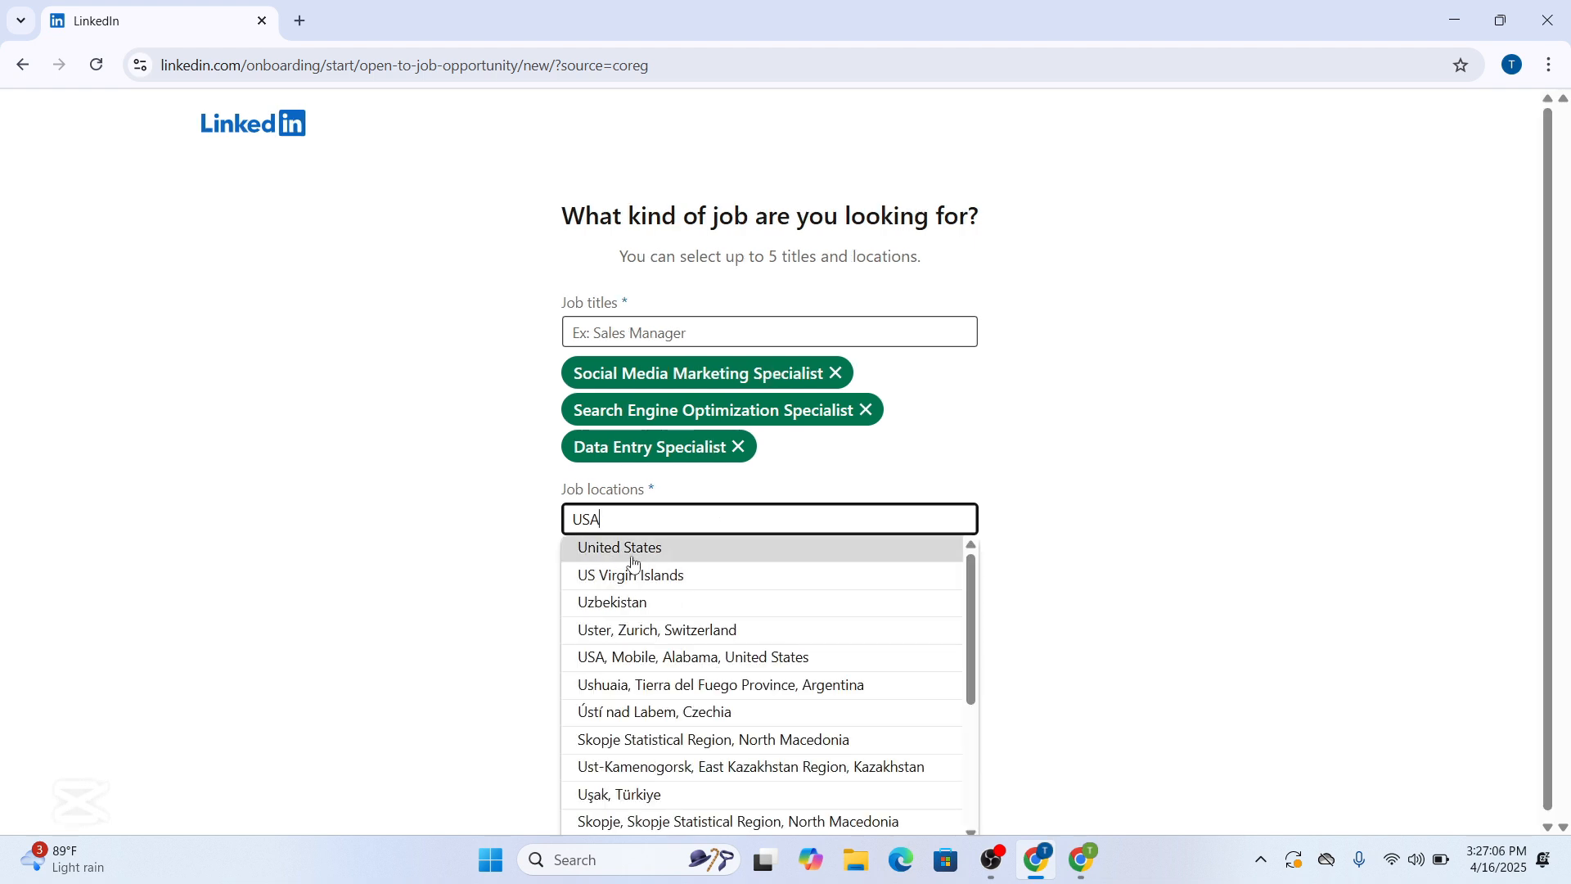
left_click(633, 563)
- Search the job locations for "Aus" and add "Australia" as a third location
type("Aur")
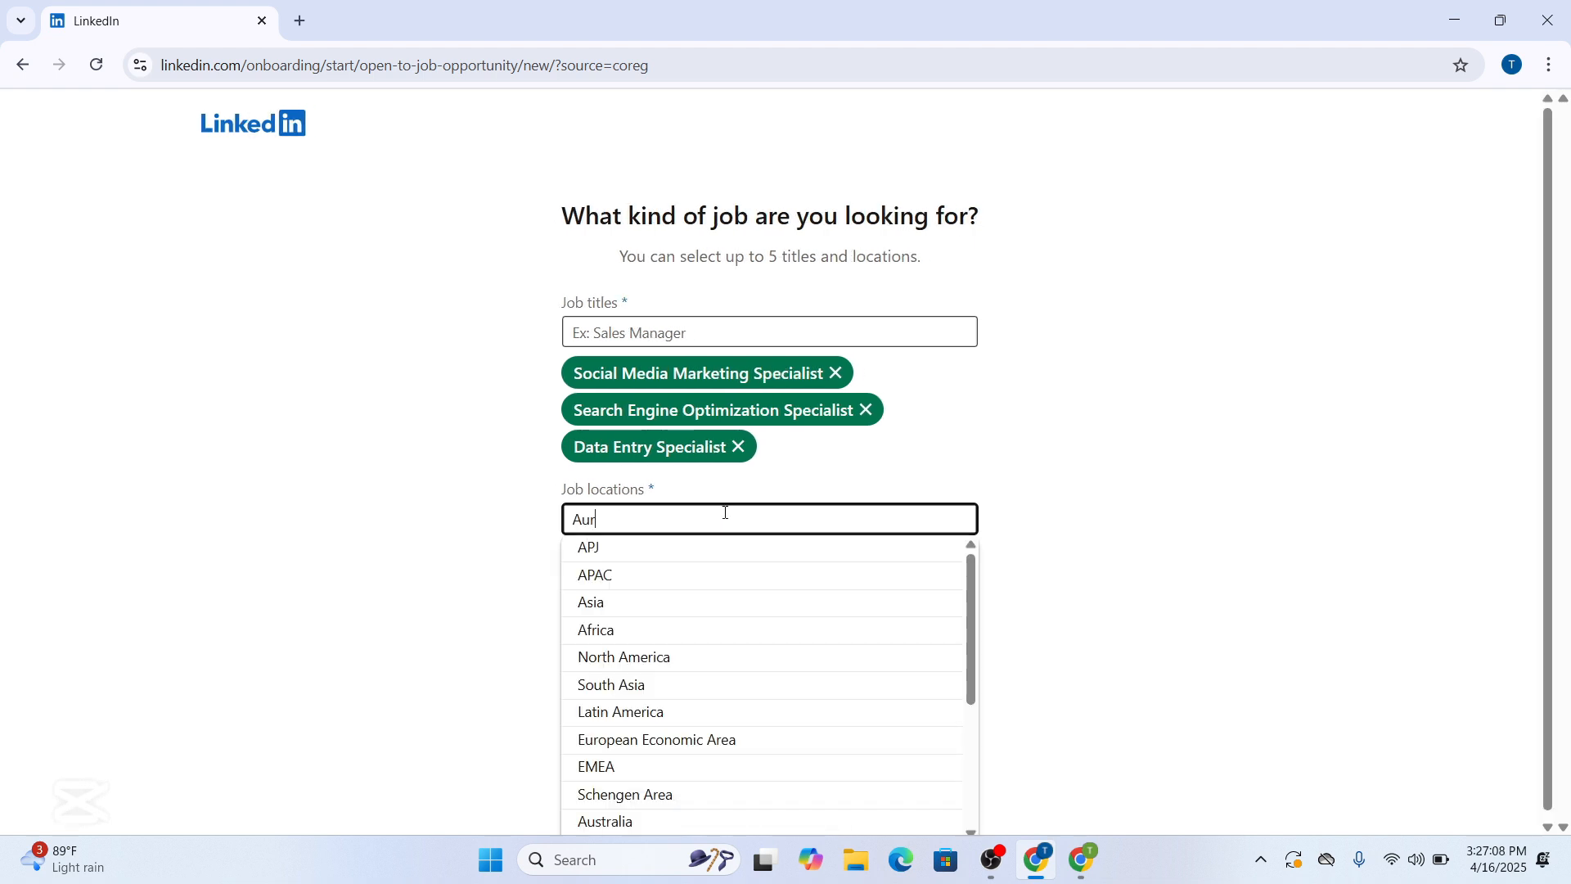
key("BackSpace")
type("s")
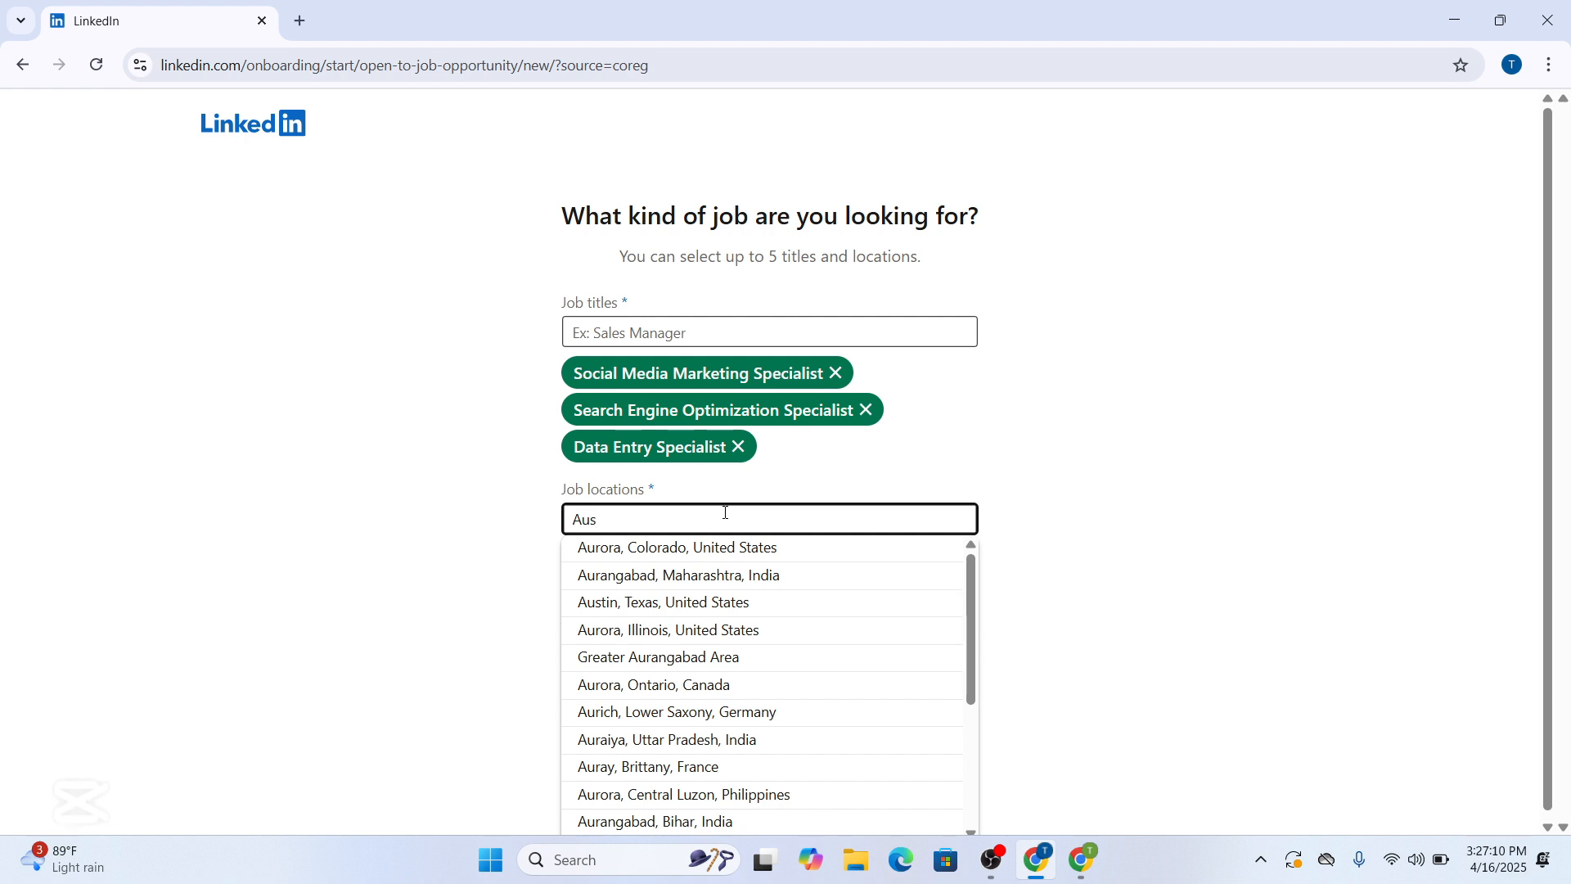
key("Down")
key("Return")
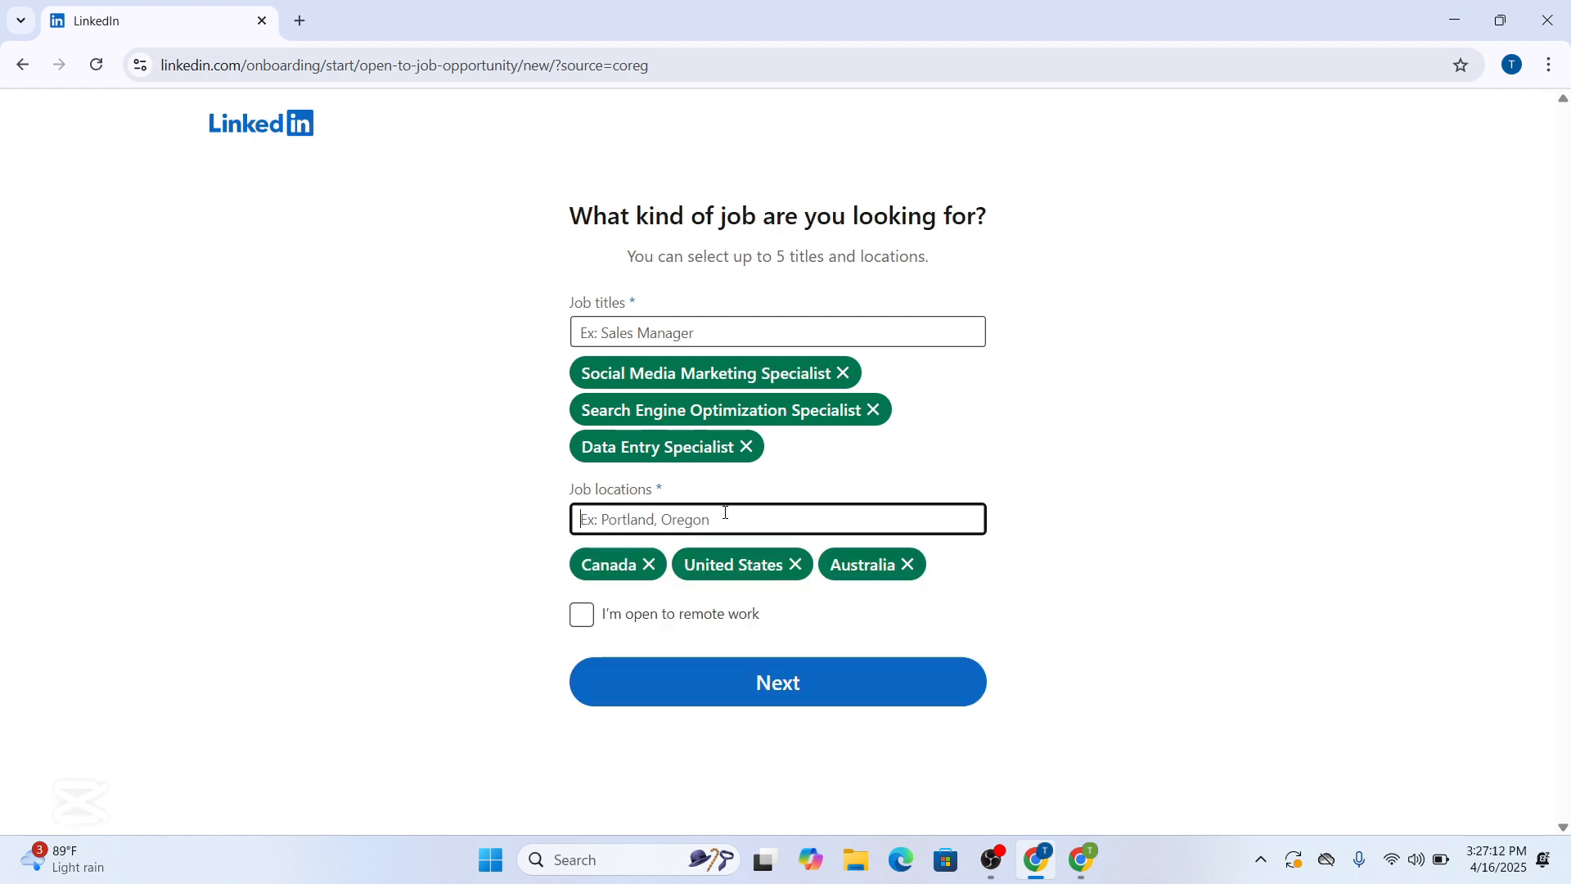
- Replace the location search text "UEA" with "abu" and add "Abu Dhabi Emirate, United Arab Emirates" as a fourth job location
type("UEA")
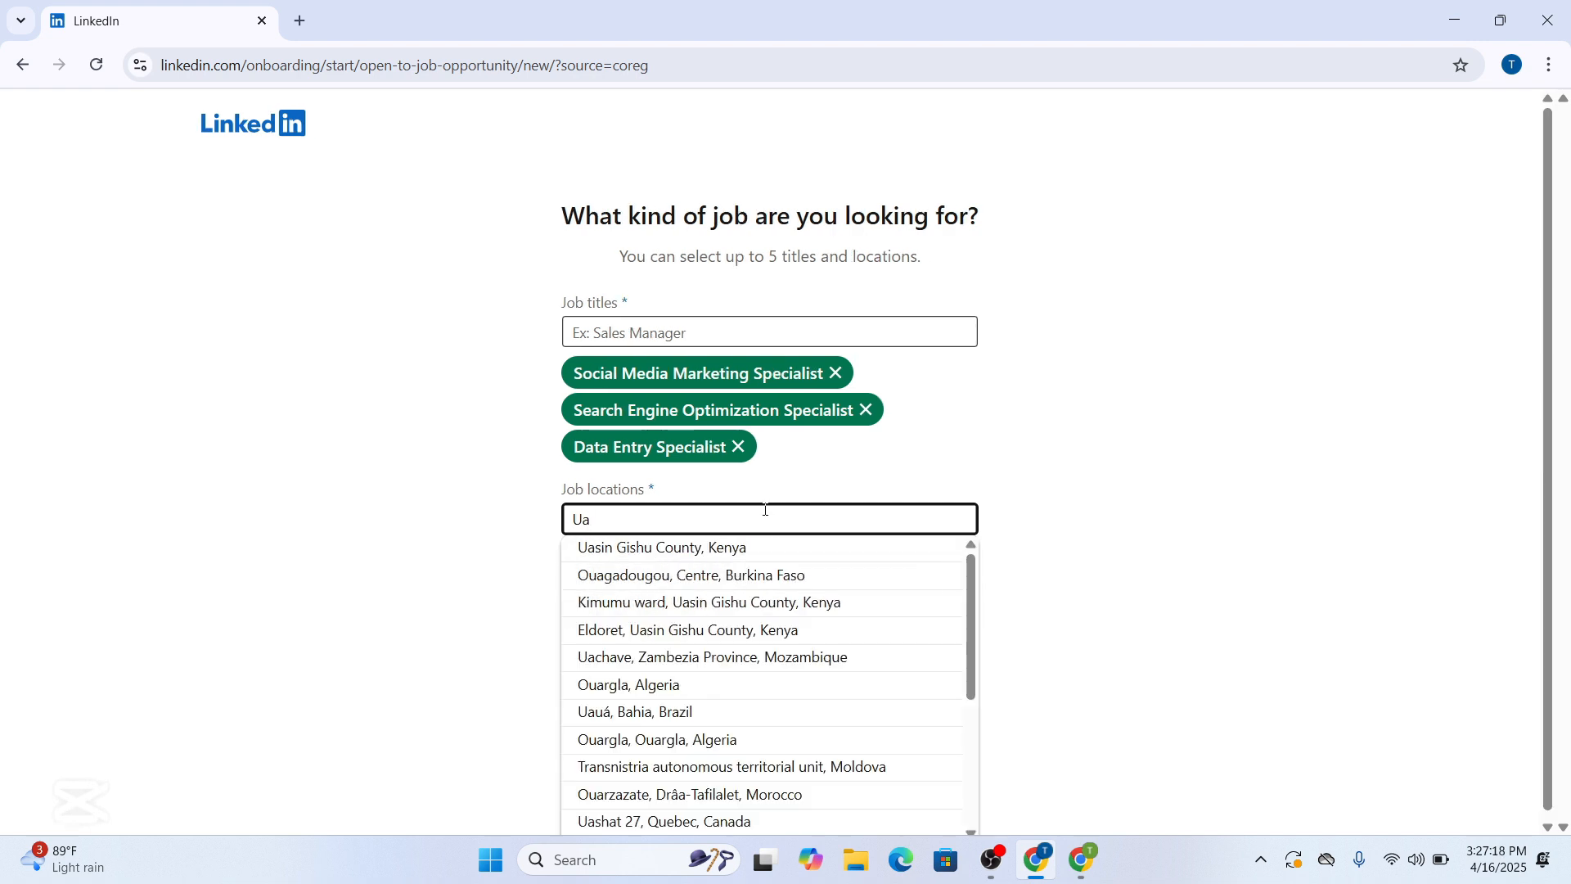
type("EA")
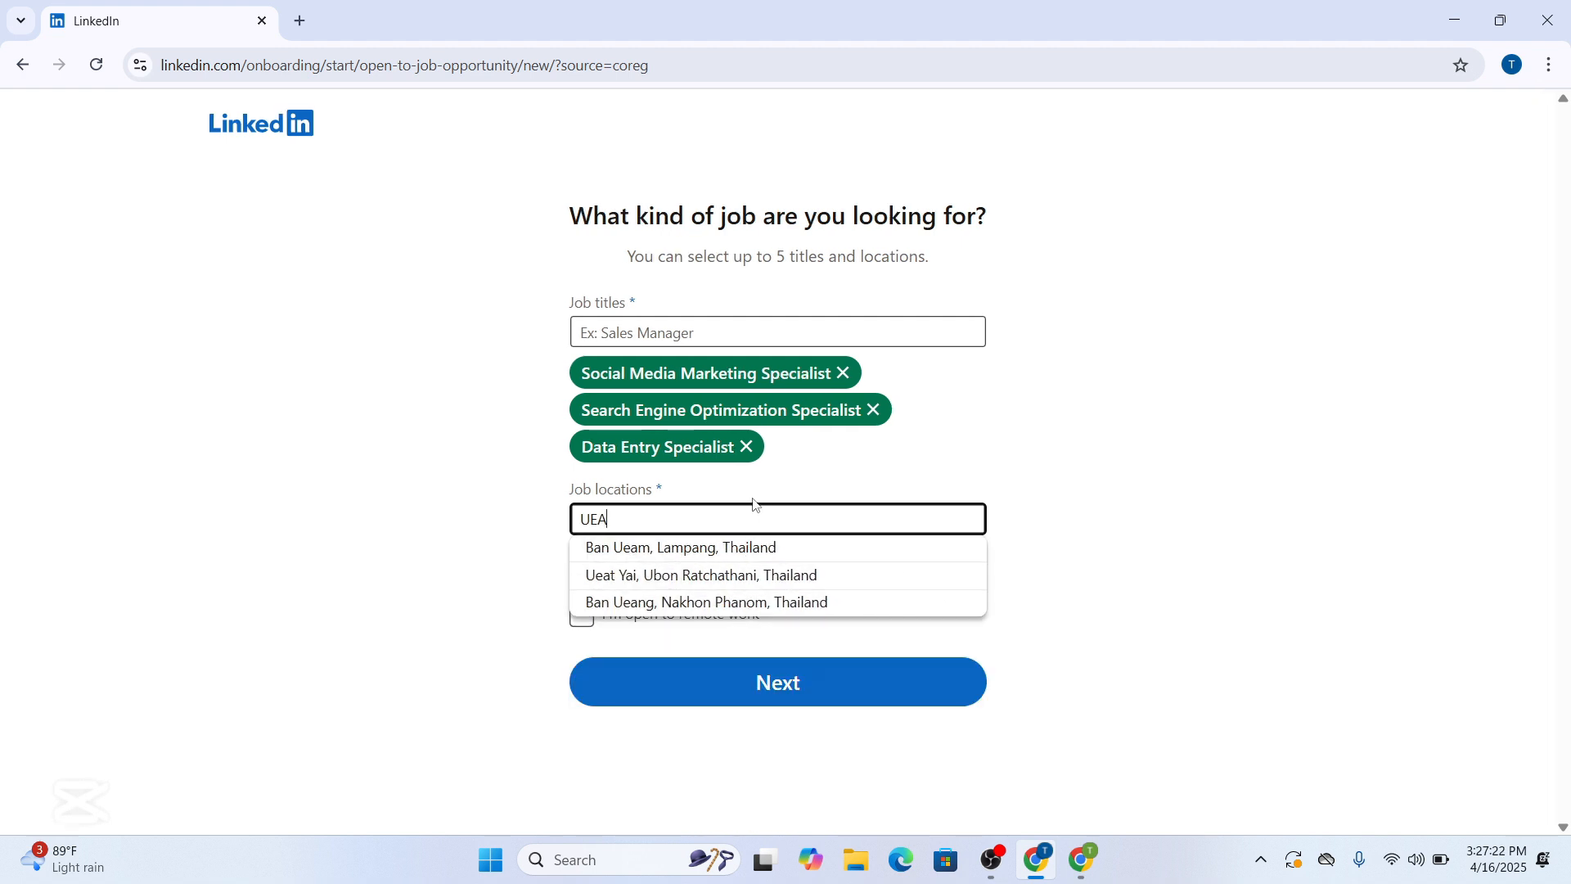
key("BackSpace")
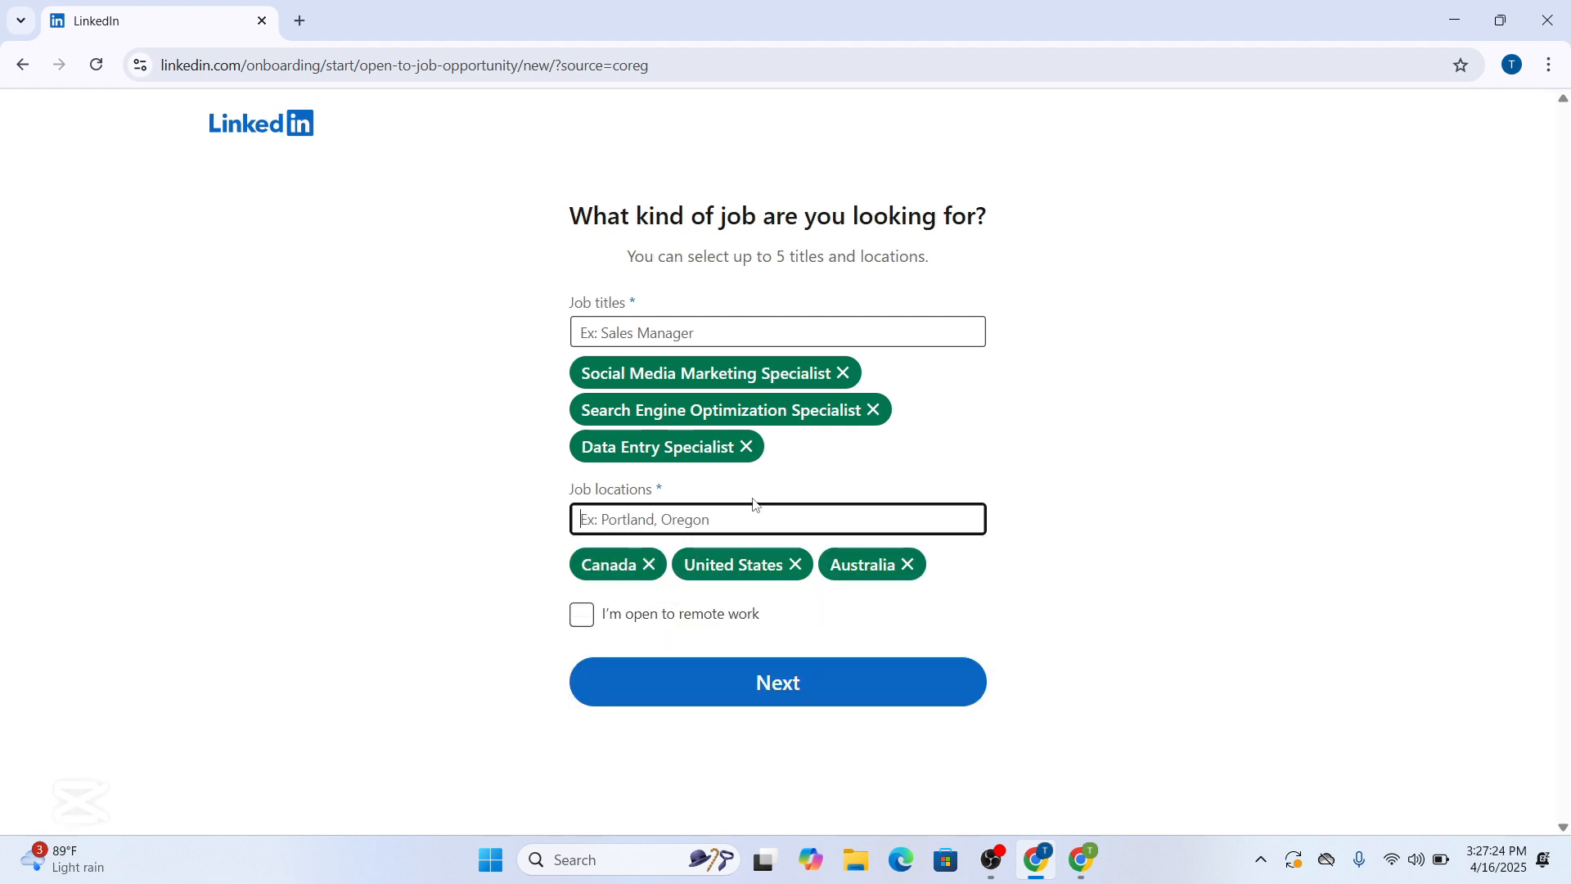
type("abu")
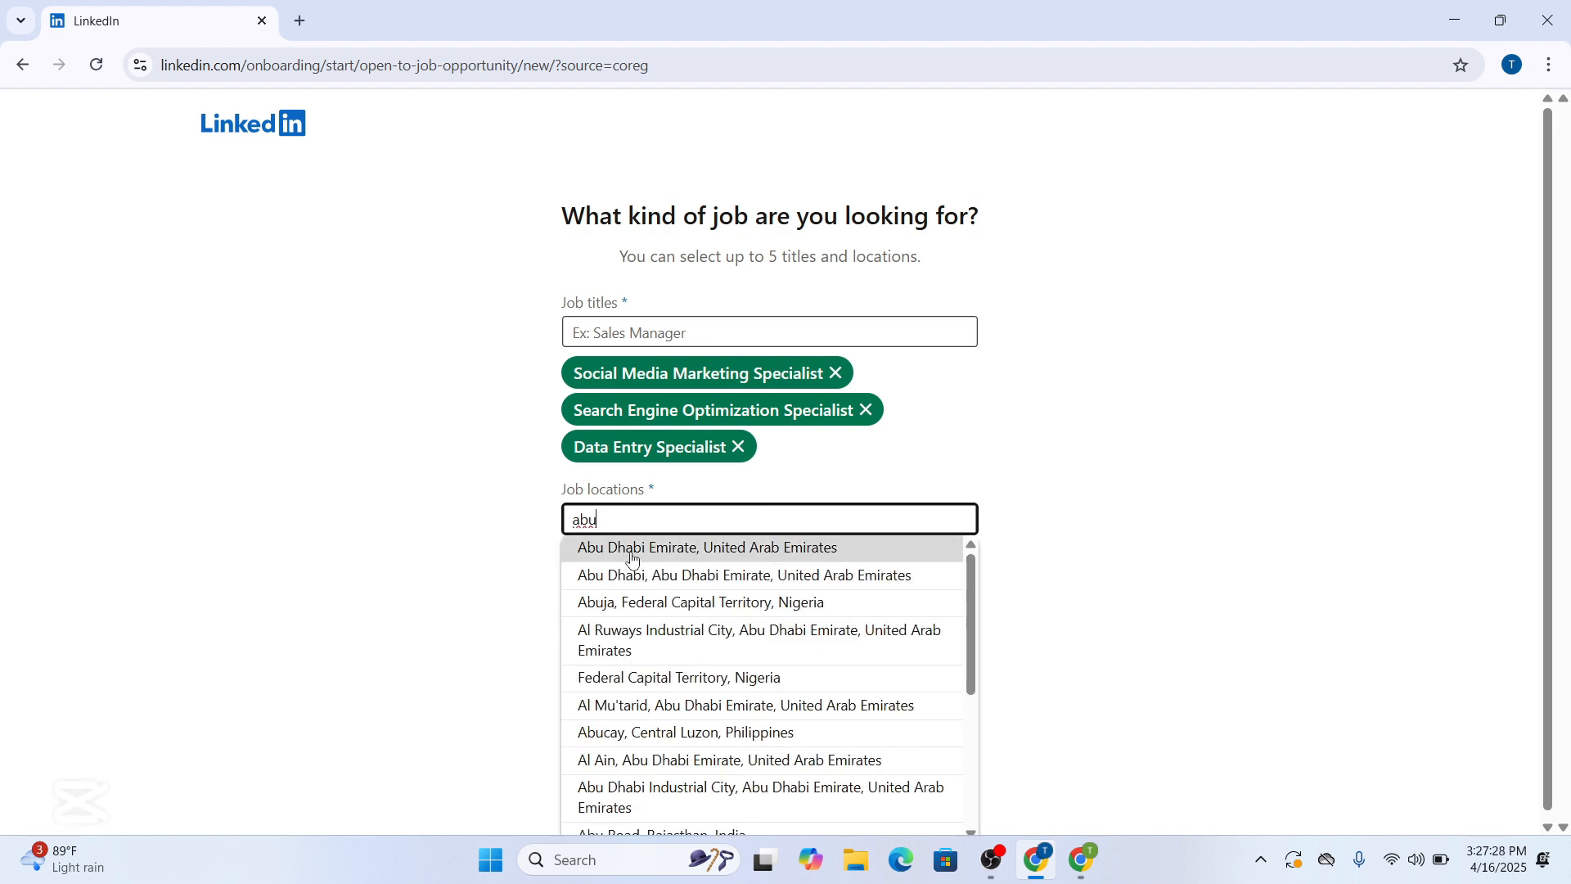
left_click(794, 550)
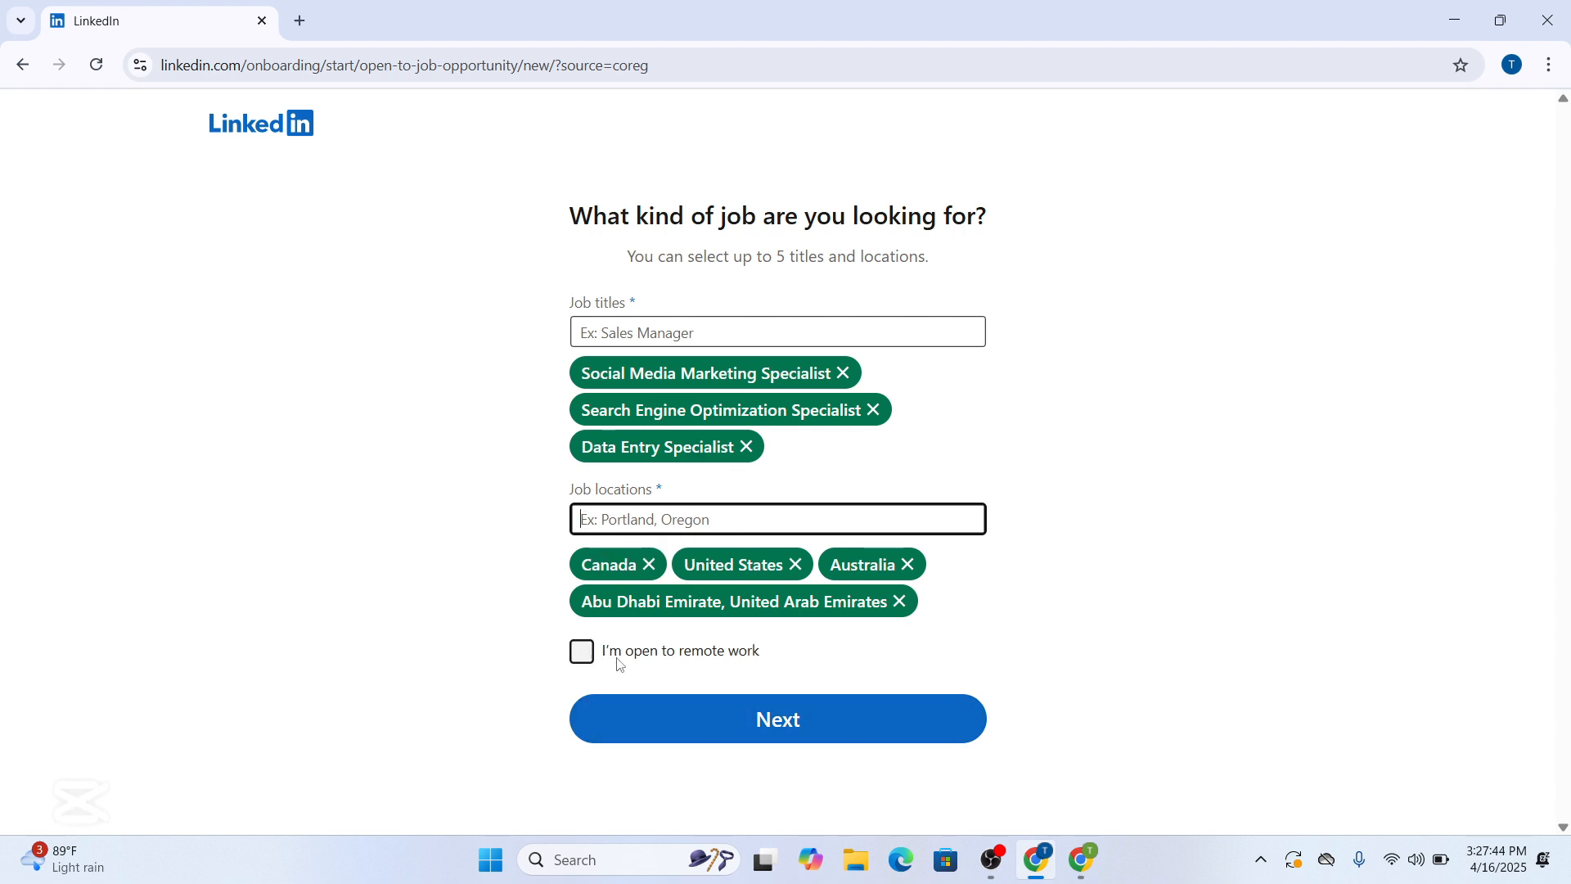
- Enable "I'm open to remote work" and continue past the job preferences
left_click_drag(791, 656, 603, 646)
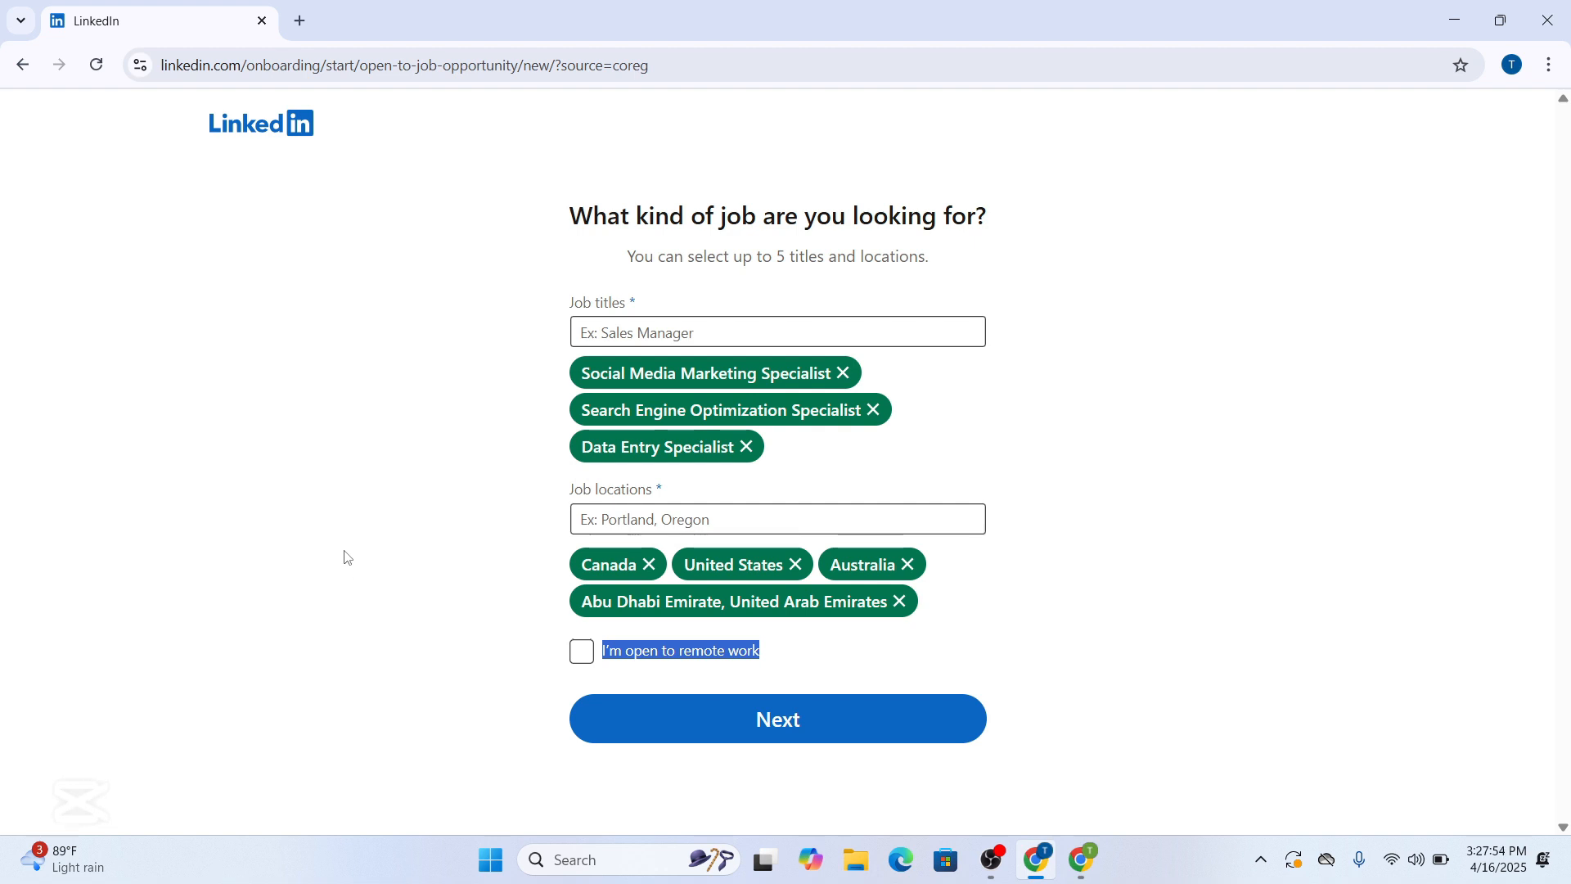
left_click(582, 652)
left_click(728, 734)
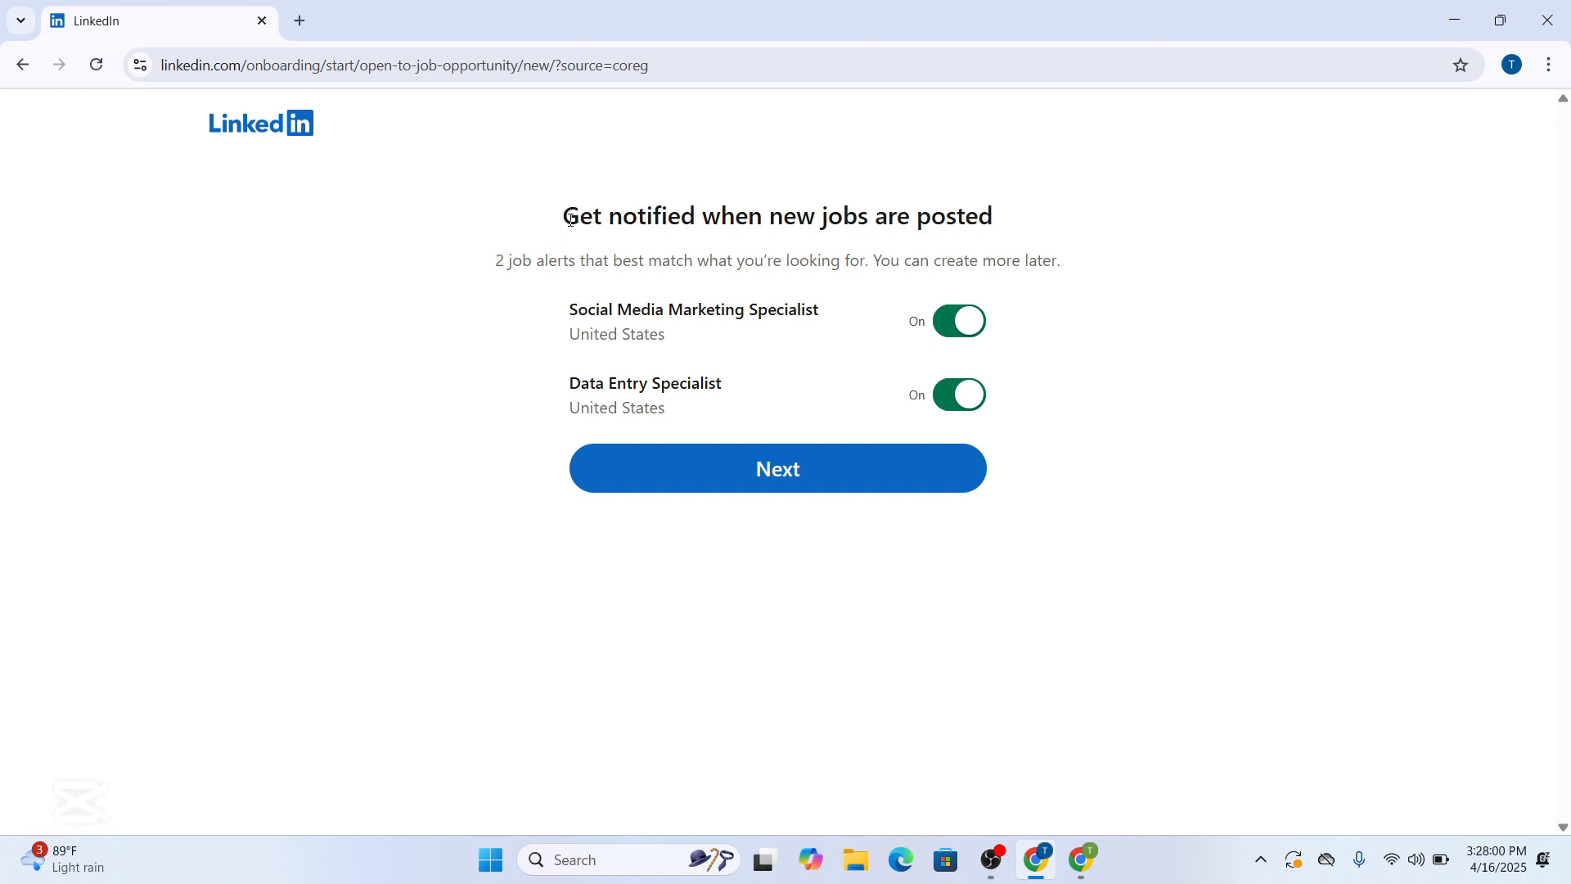
- Continue through the remaining onboarding pages, keeping both job alerts and "Share with recruiters" turned on
left_click_drag(548, 227, 1033, 233)
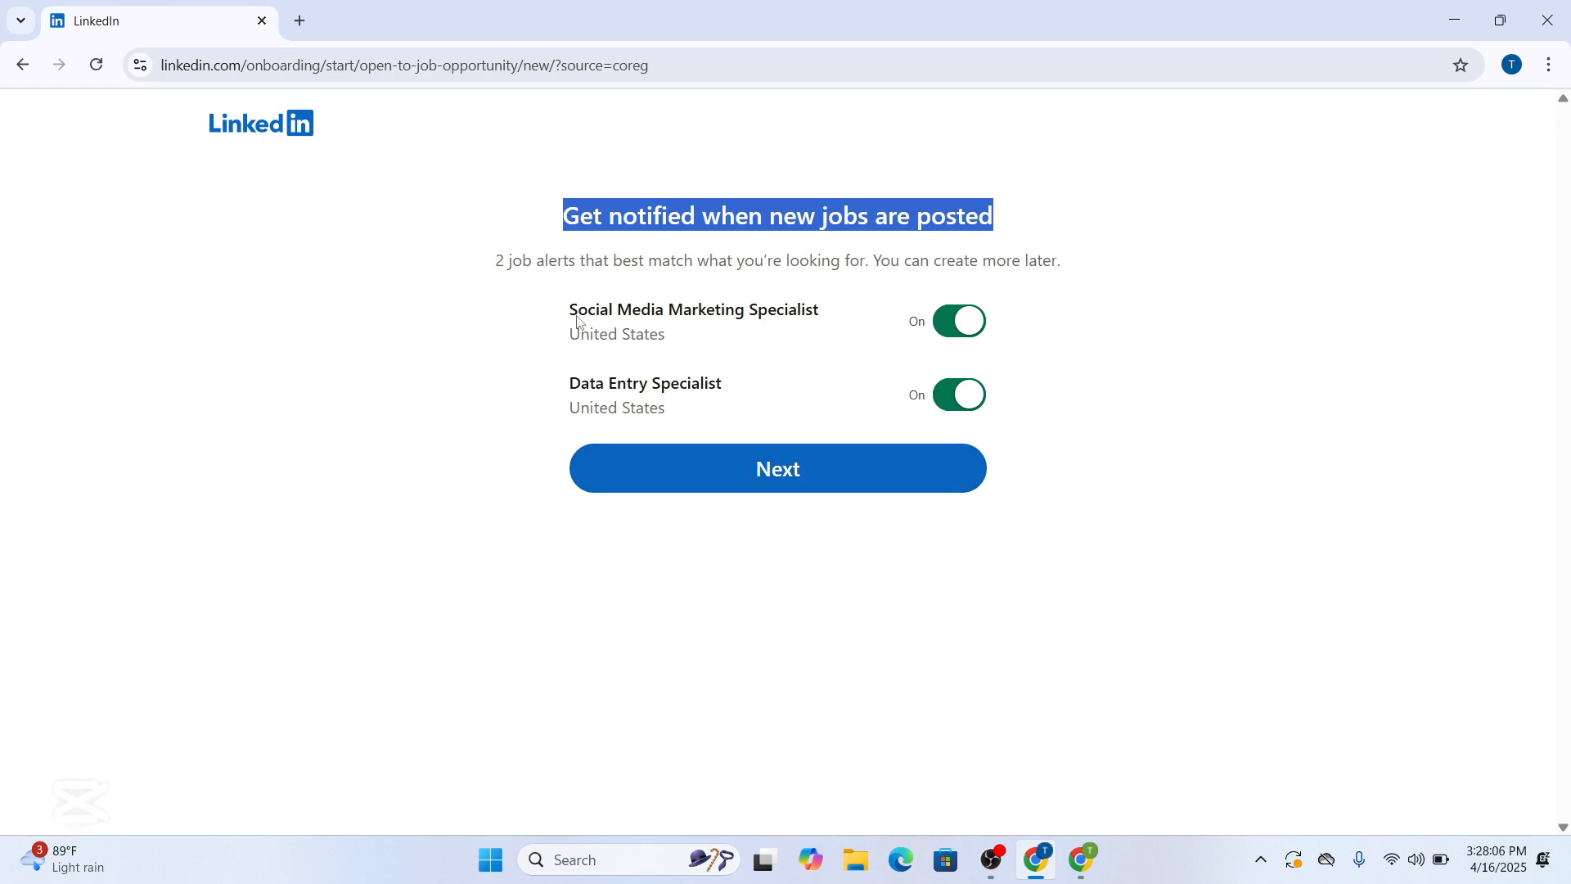
left_click(711, 468)
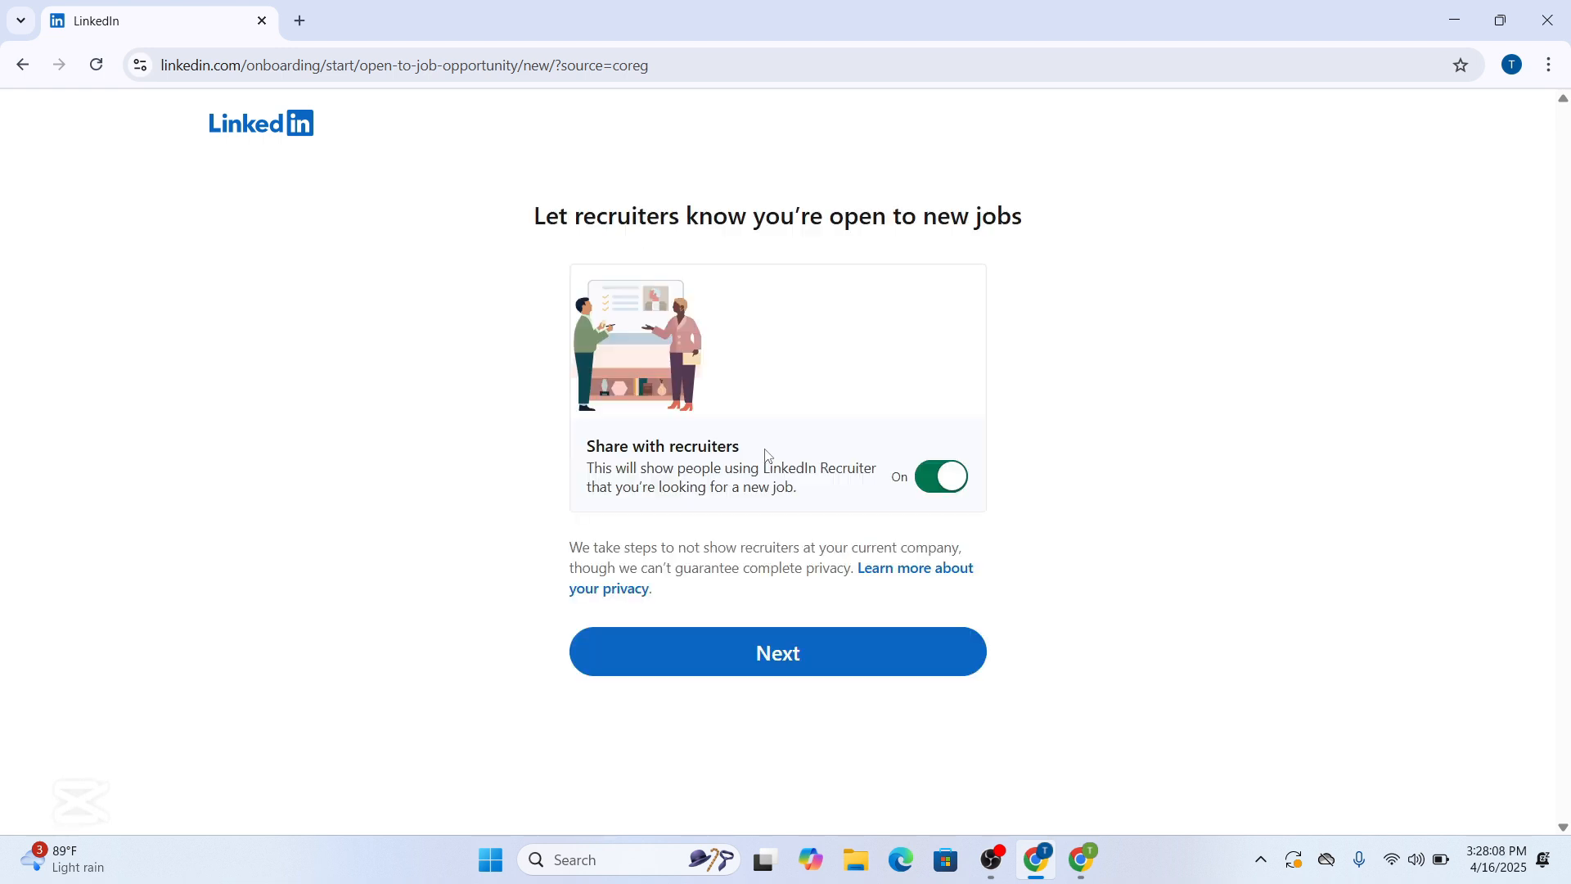
left_click_drag(516, 216, 1028, 230)
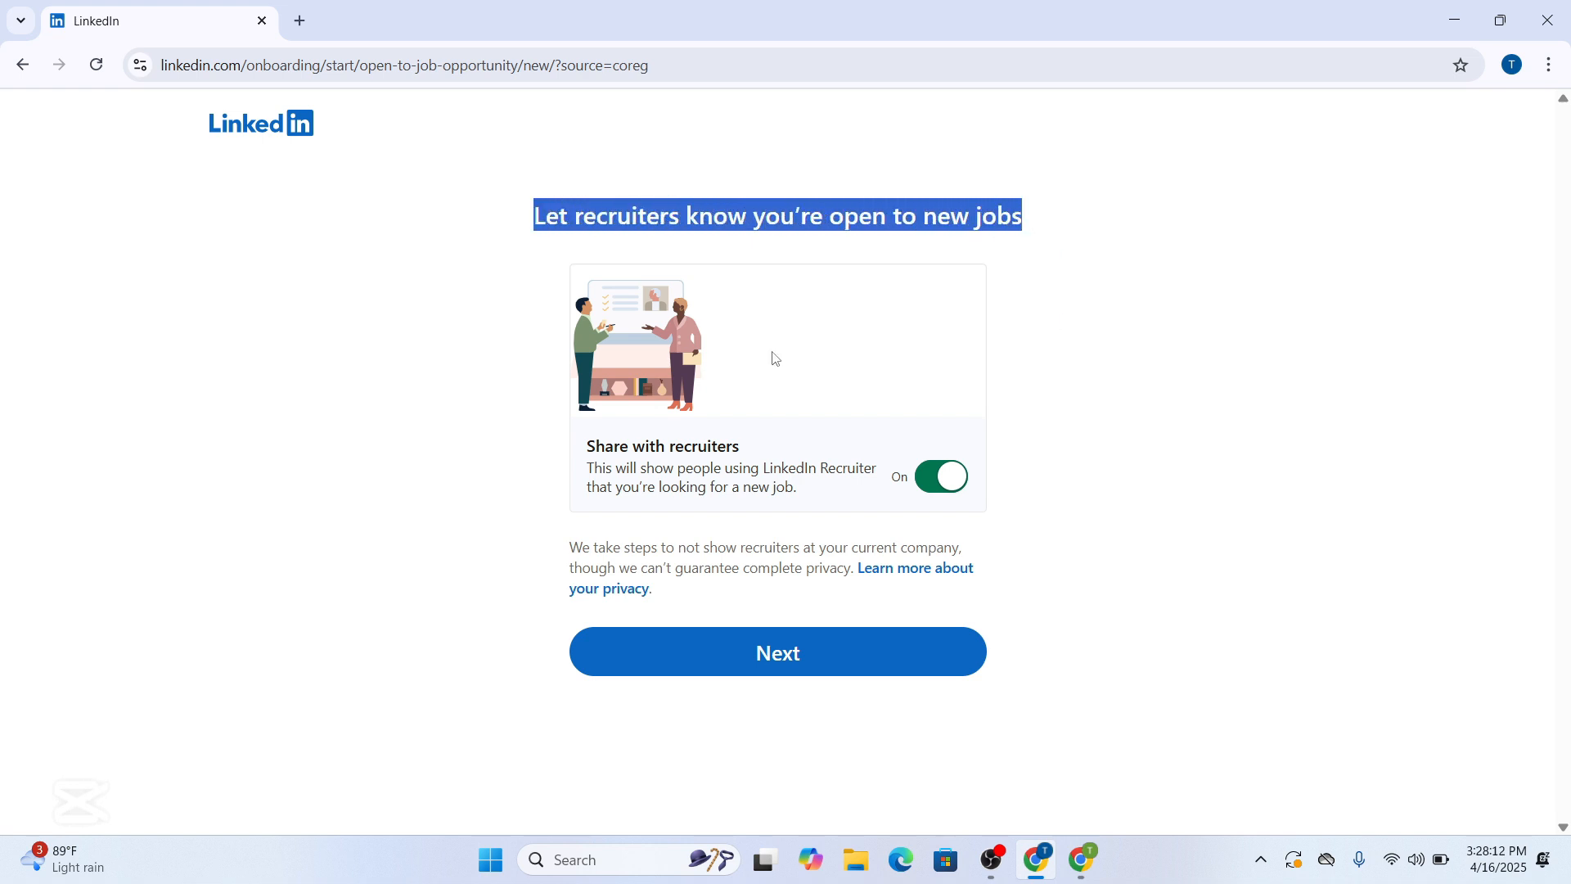
left_click(804, 659)
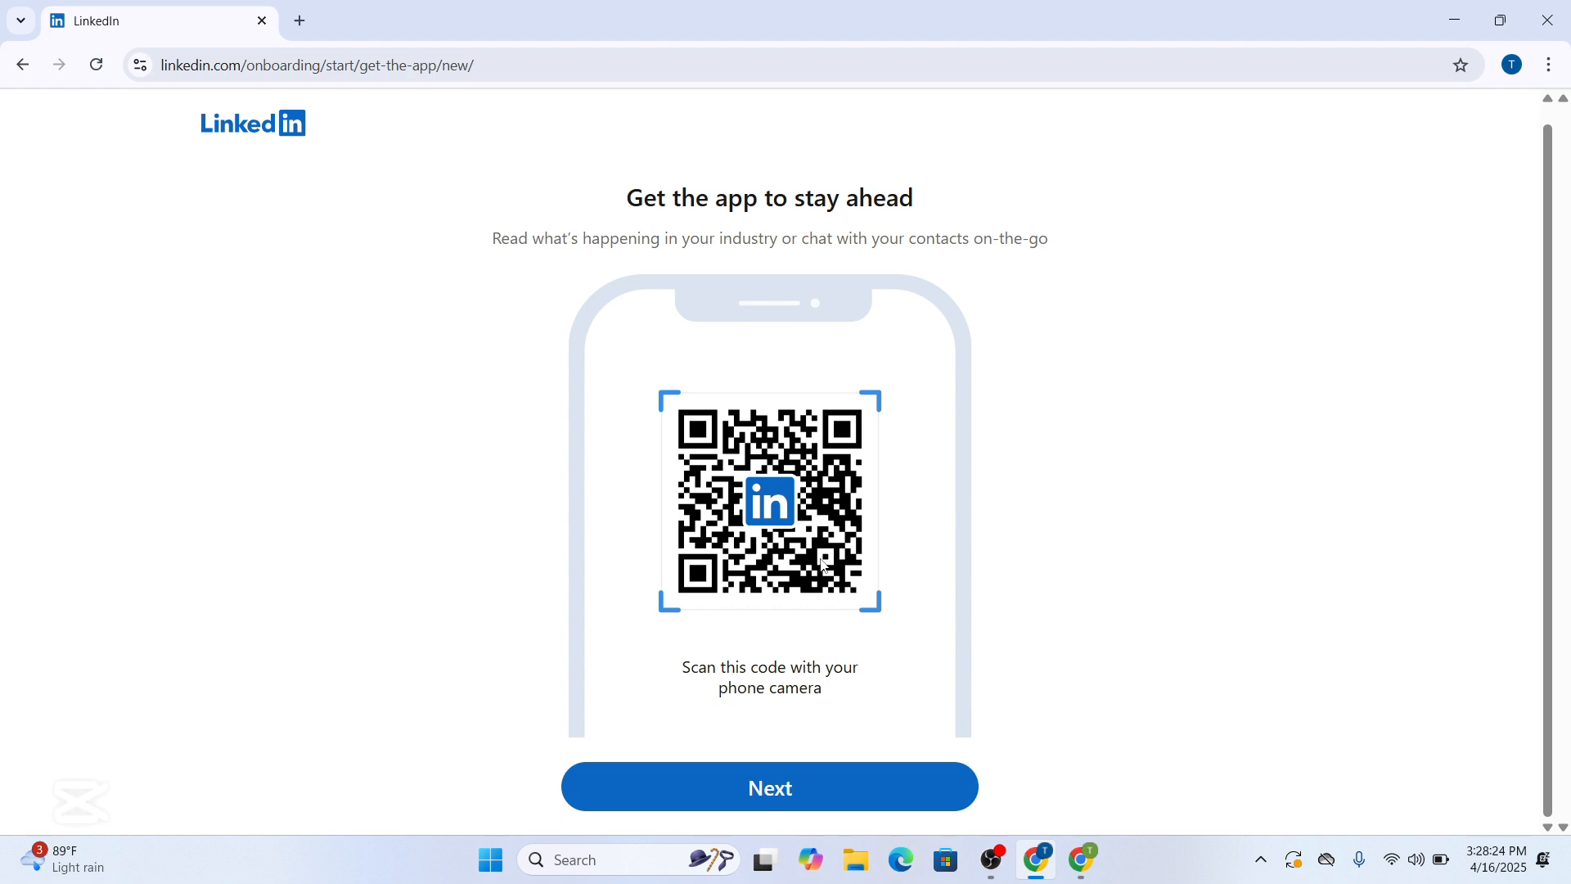
left_click(805, 800)
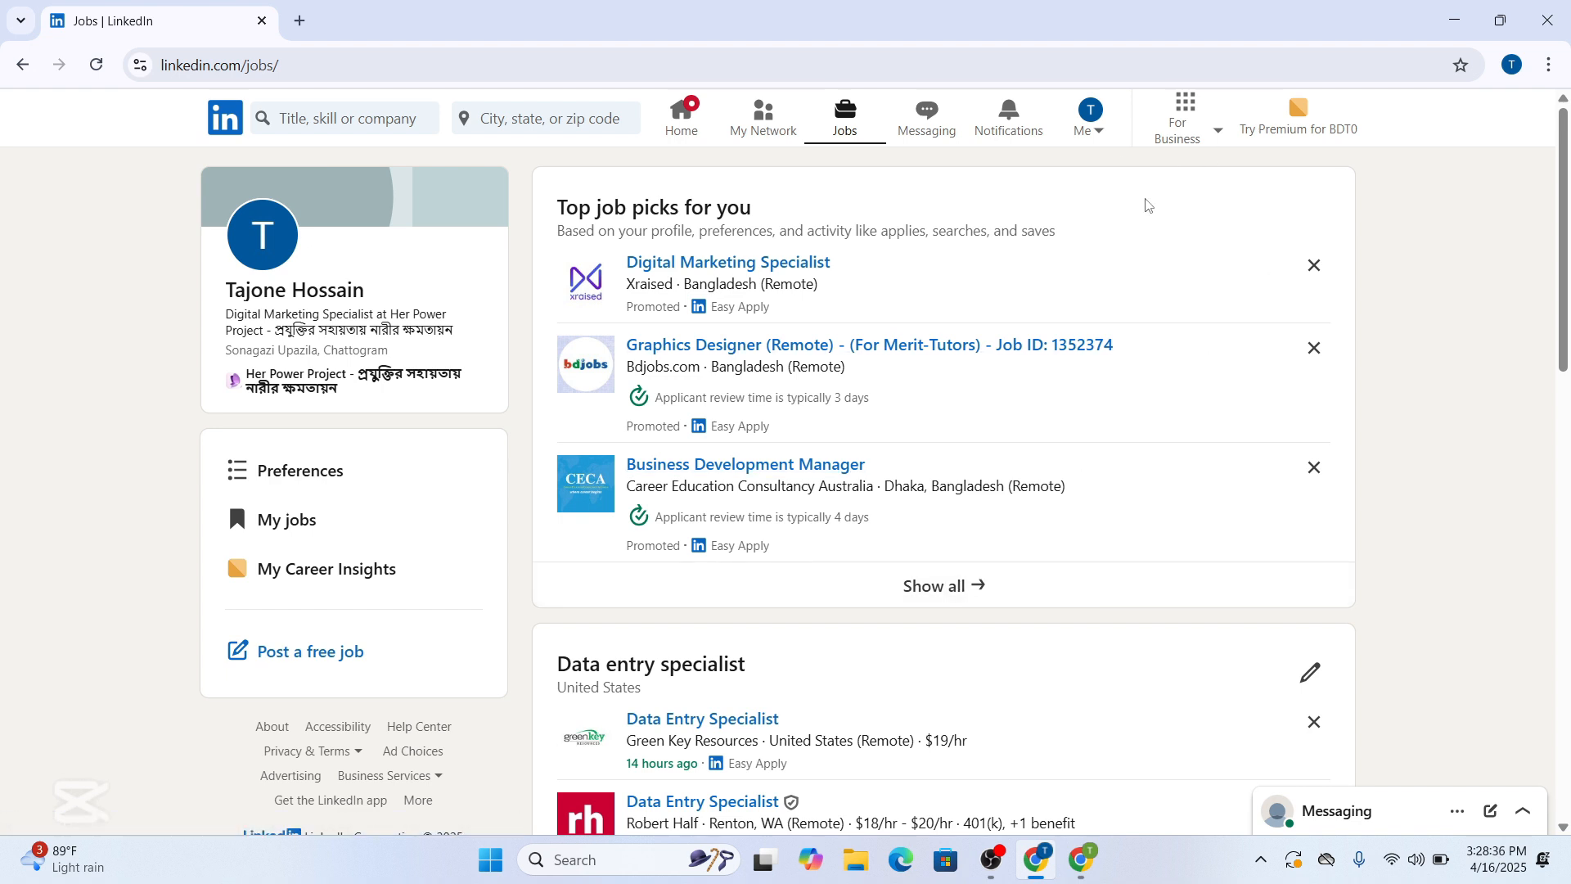
- Review the Jobs page of the new account, including the profile card and the recommended job listings
left_click_drag(192, 286, 417, 308)
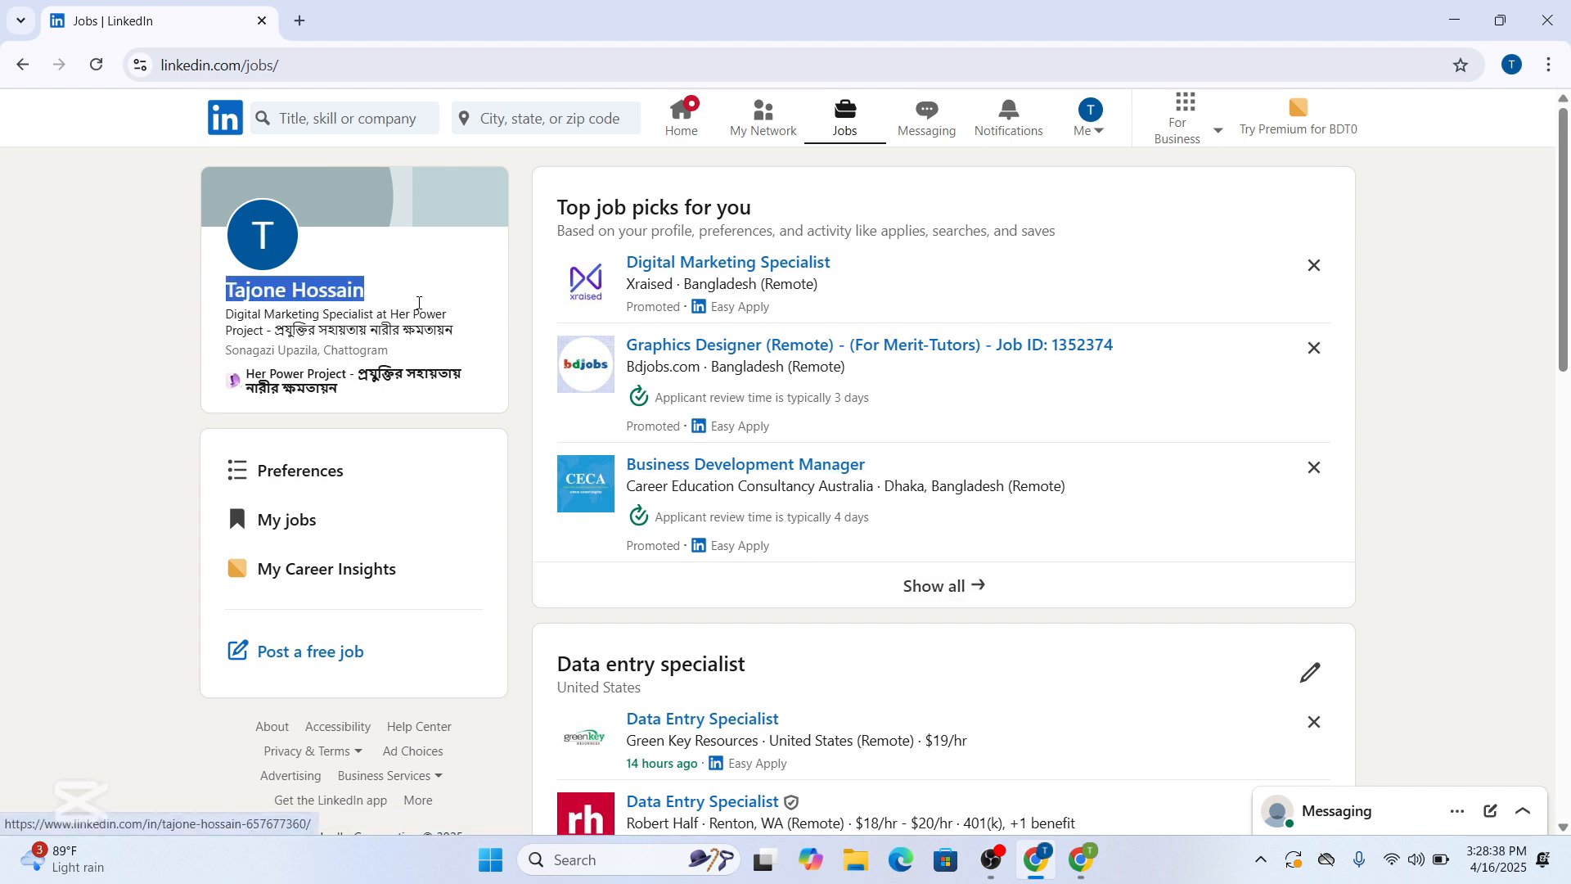
left_click(129, 401)
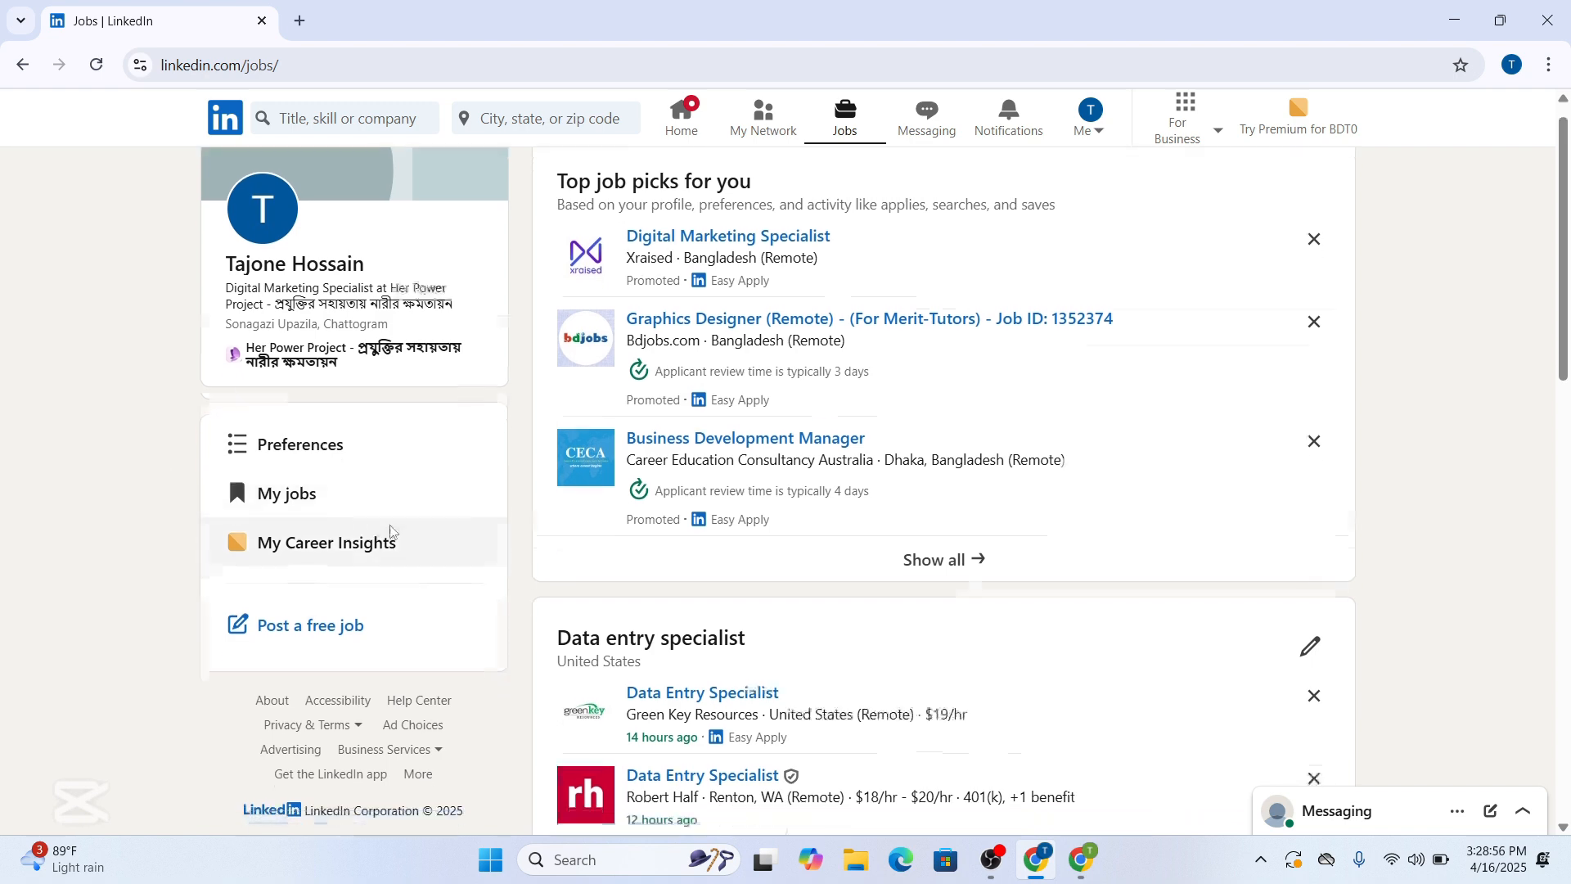
scroll(396, 538, "down", 5)
scroll(393, 530, "up", 5)
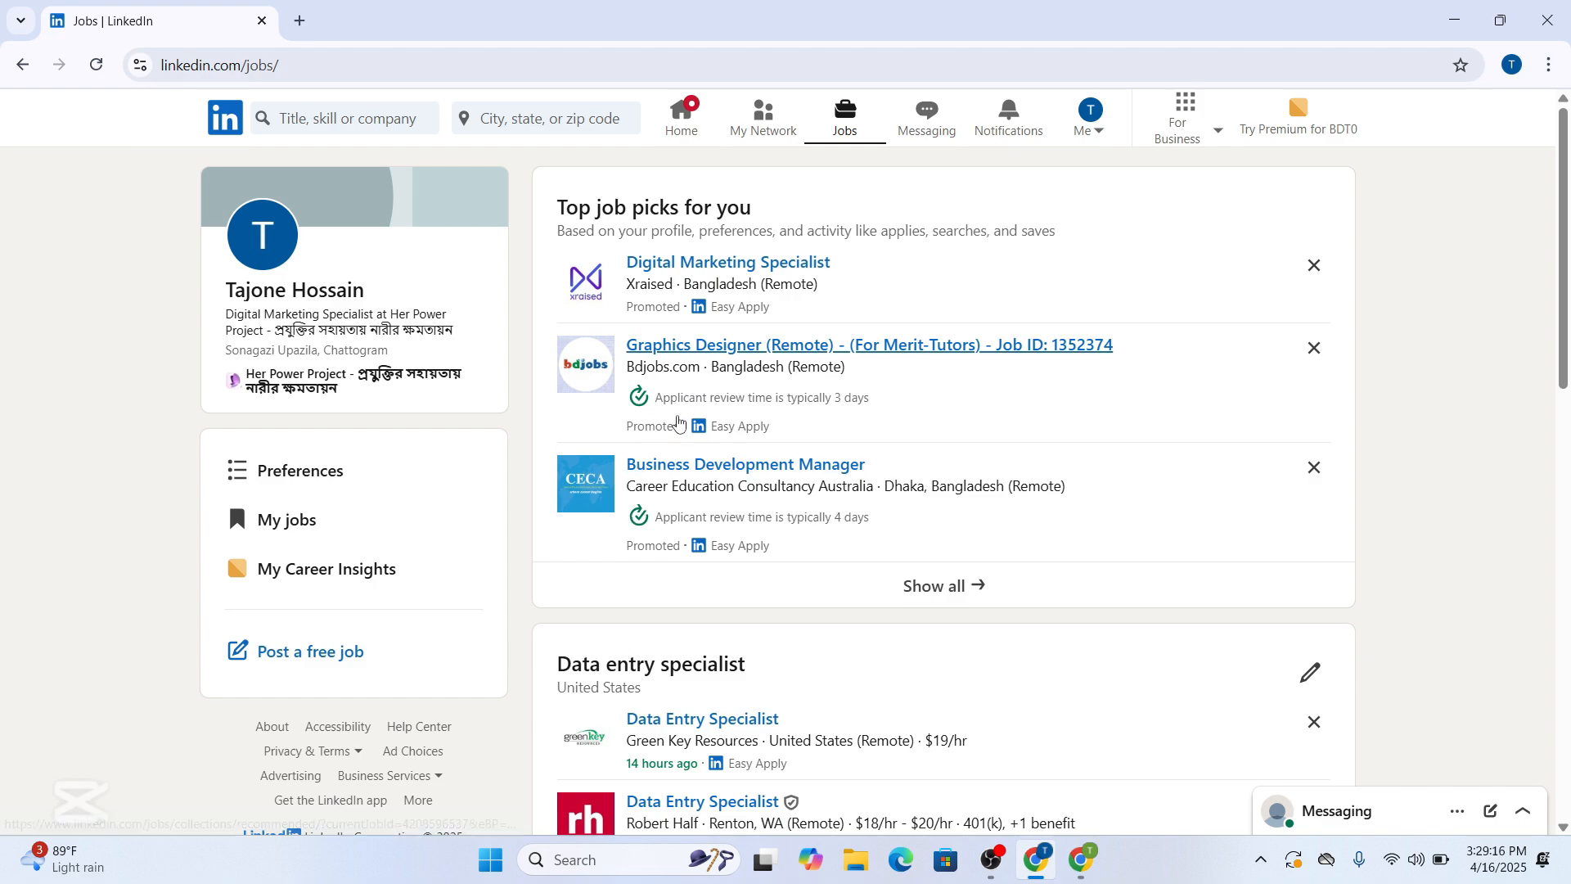
scroll(352, 458, "down", 3)
scroll(807, 449, "down", 11)
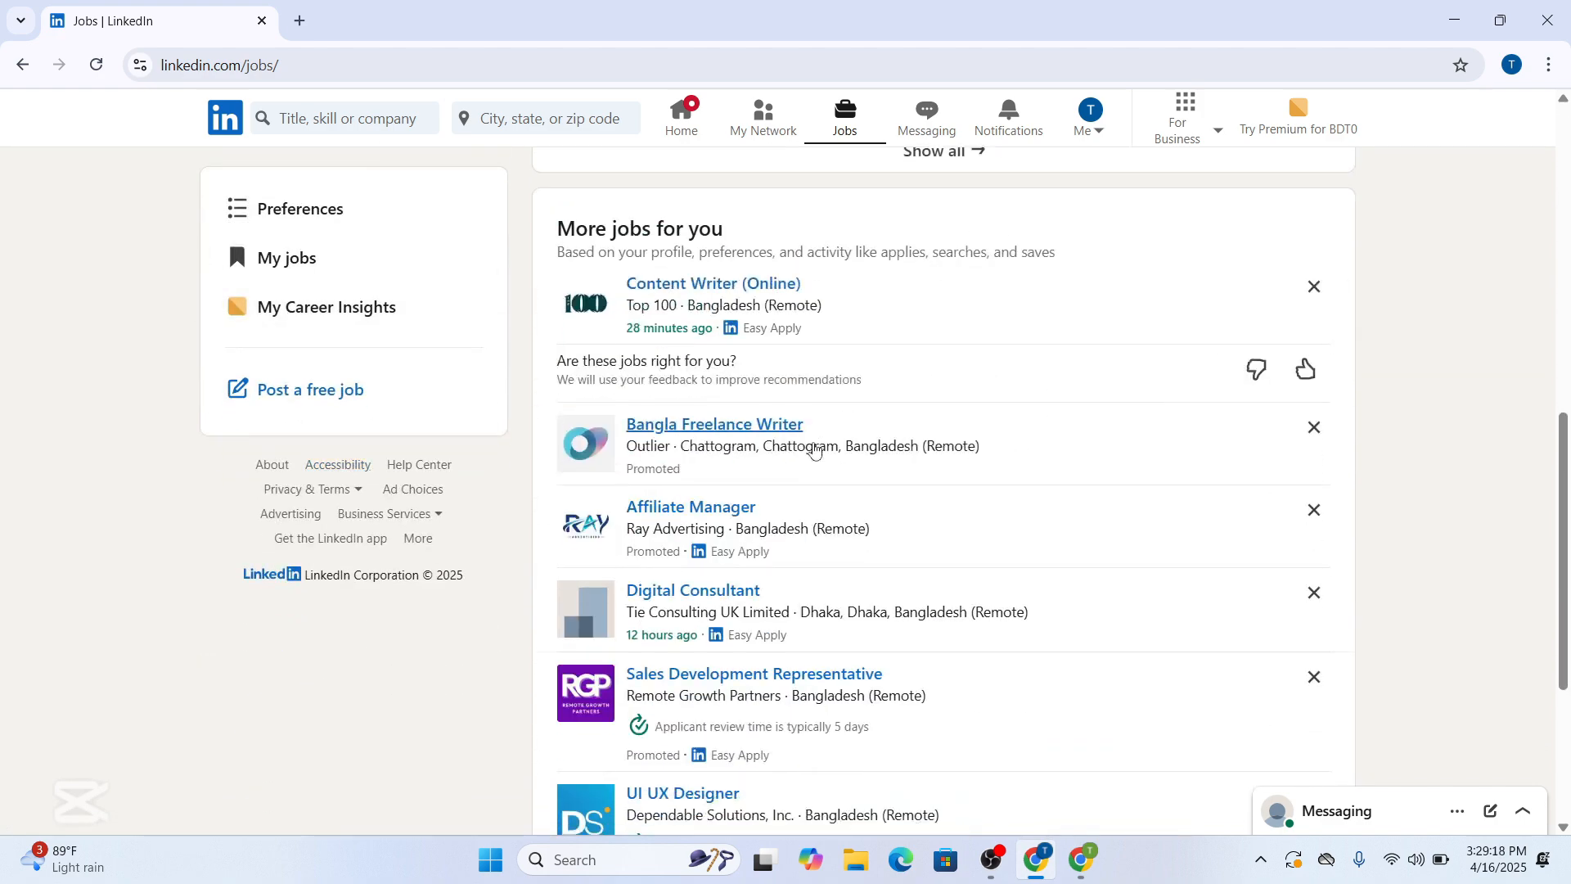
scroll(810, 449, "up", 14)
scroll(815, 450, "up", 1)
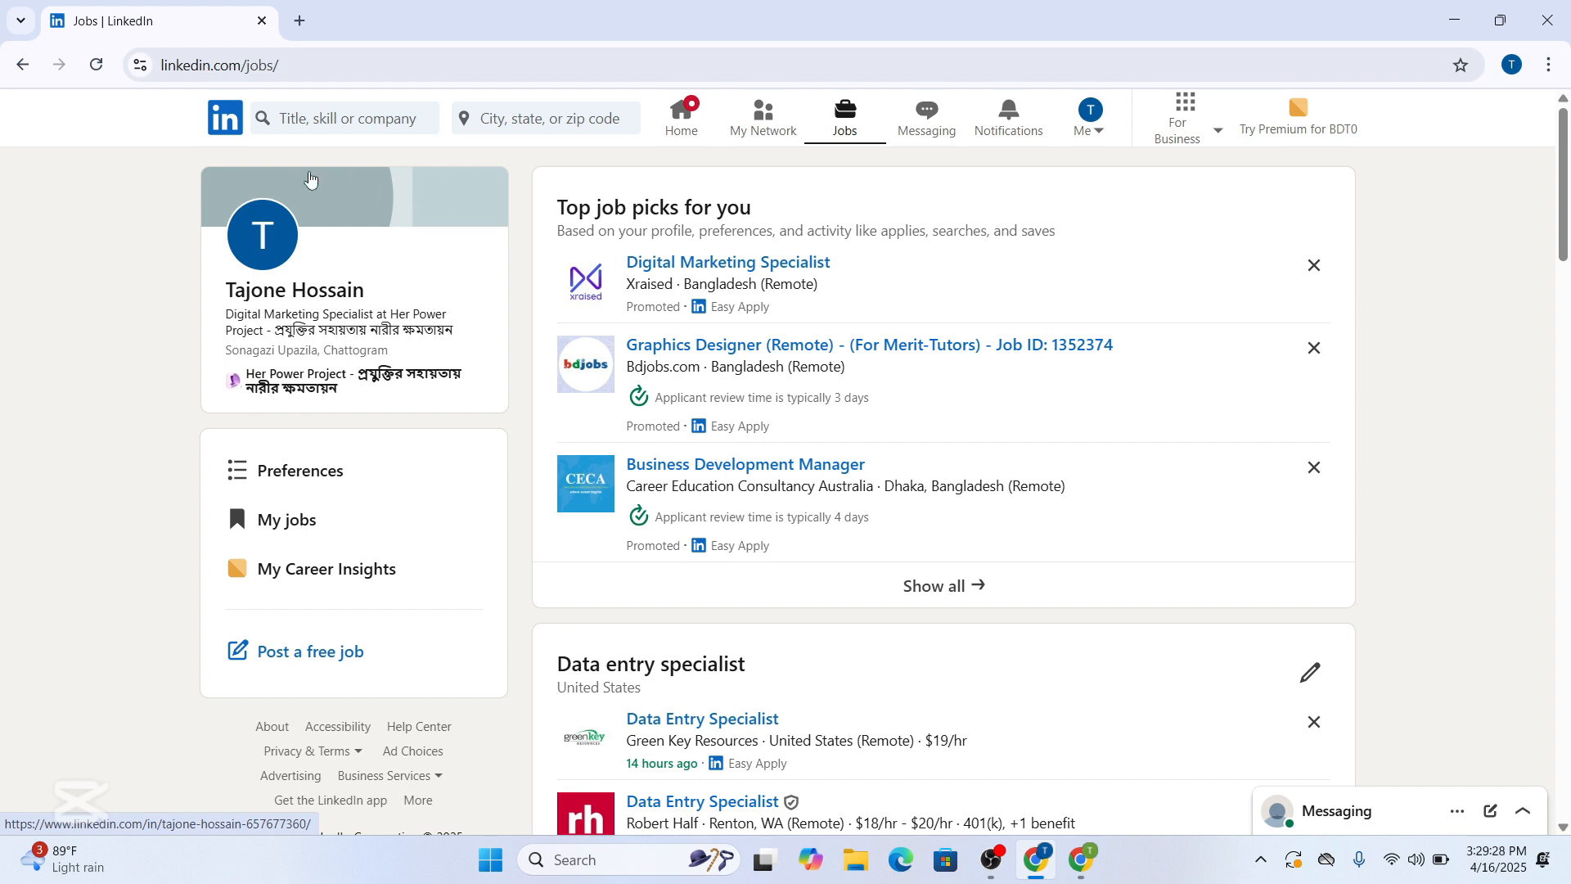
- Search Google for "linkedin banar size" in a new browser tab
left_click(304, 18)
left_click(342, 66)
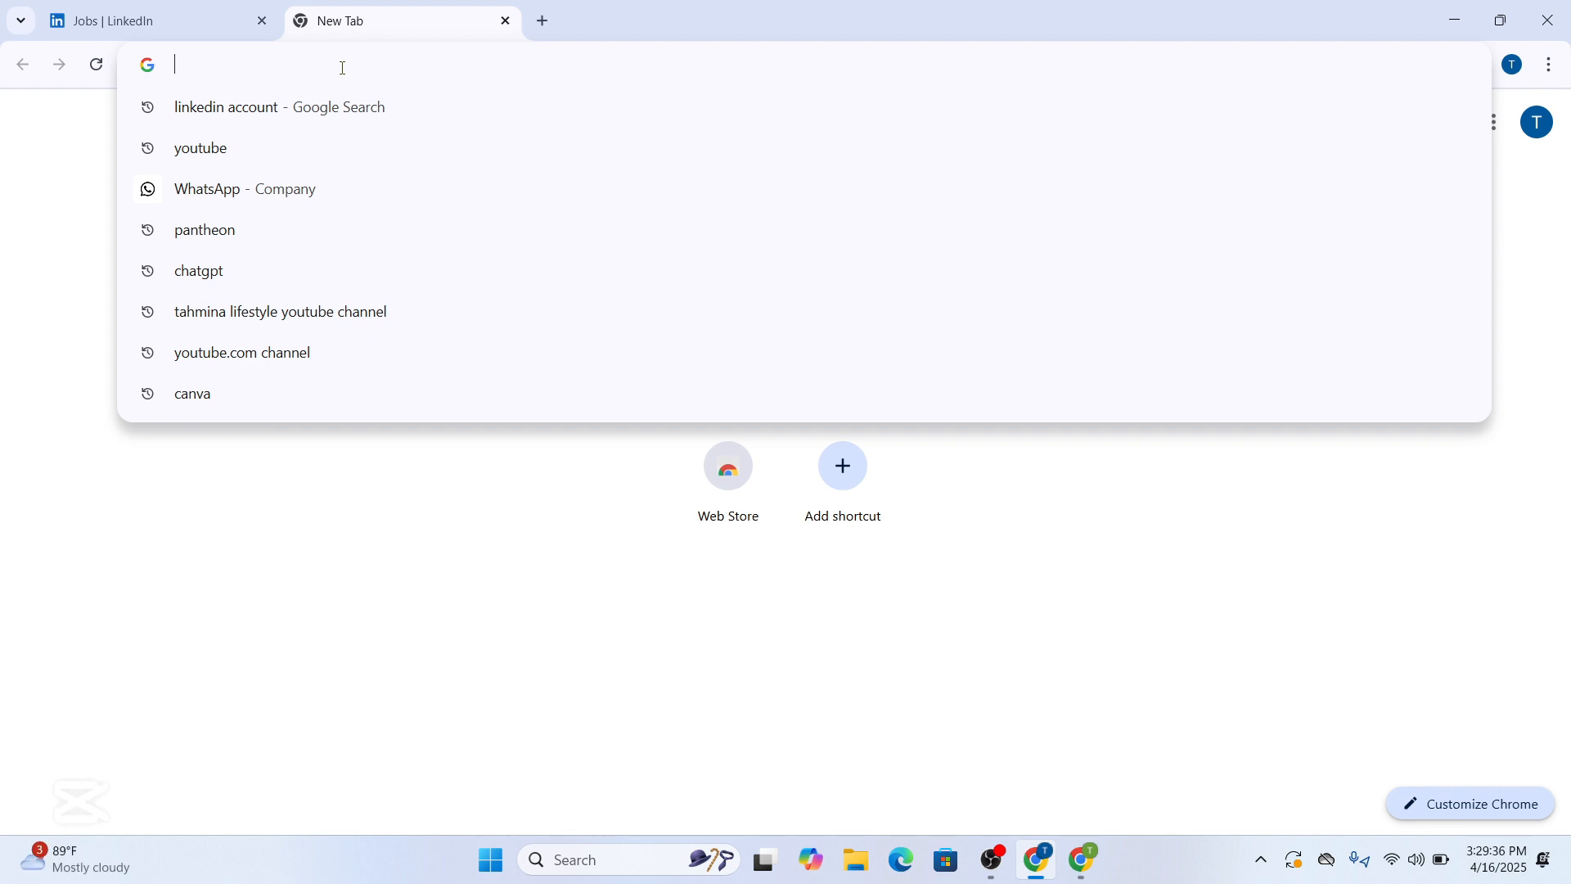
type("linke")
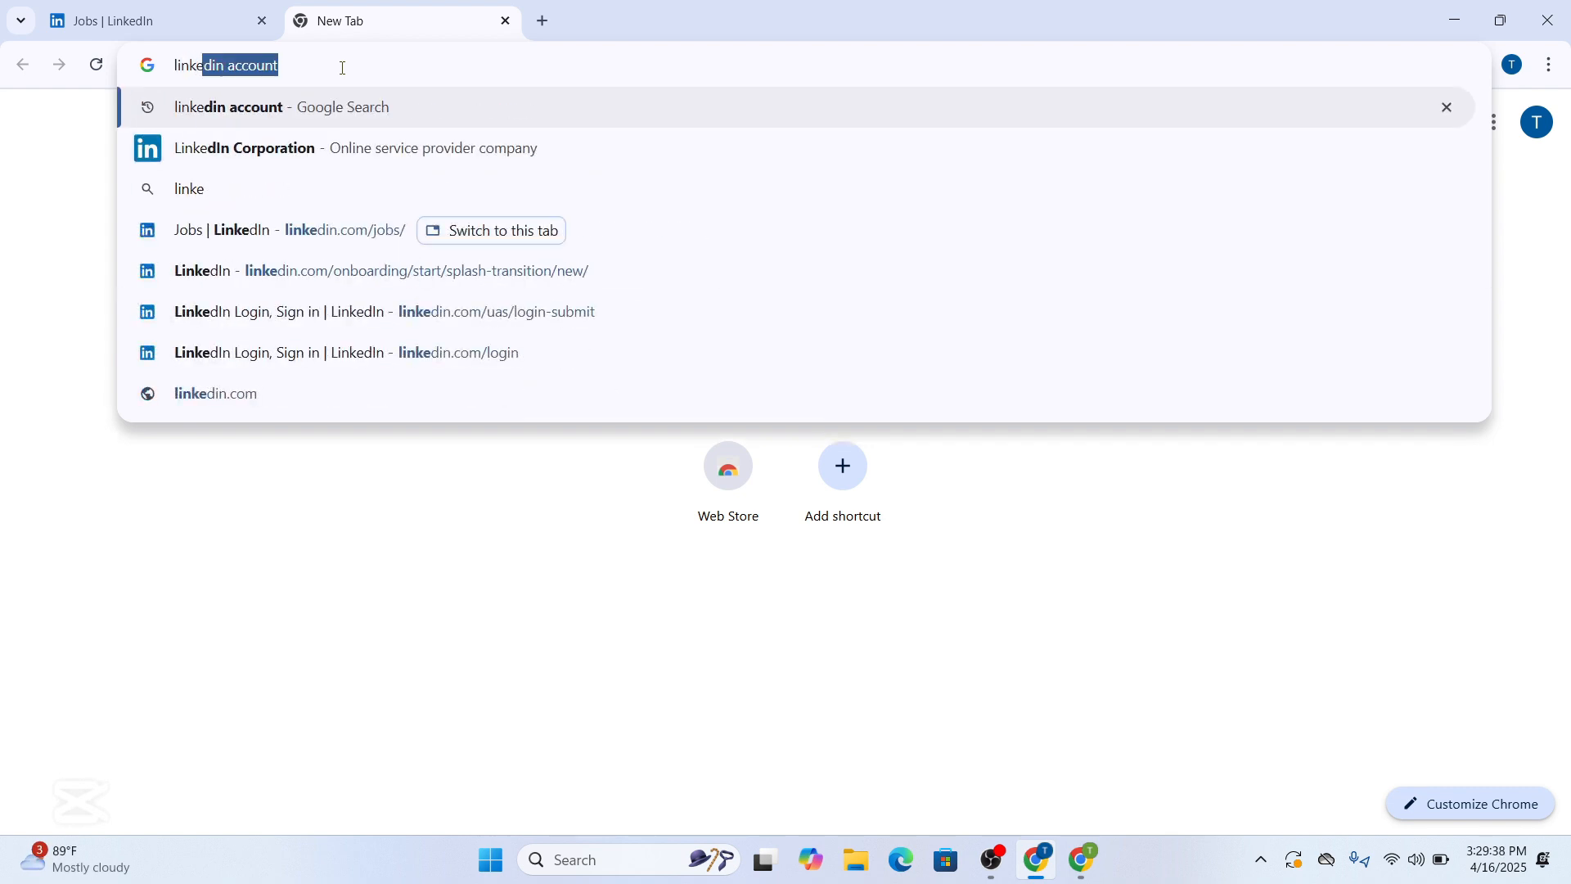
key("Right")
key("BackSpace")
key("BackSpace")
key("BackSpace")
key("BackSpace")
key("BackSpace")
key("BackSpace")
key("BackSpace")
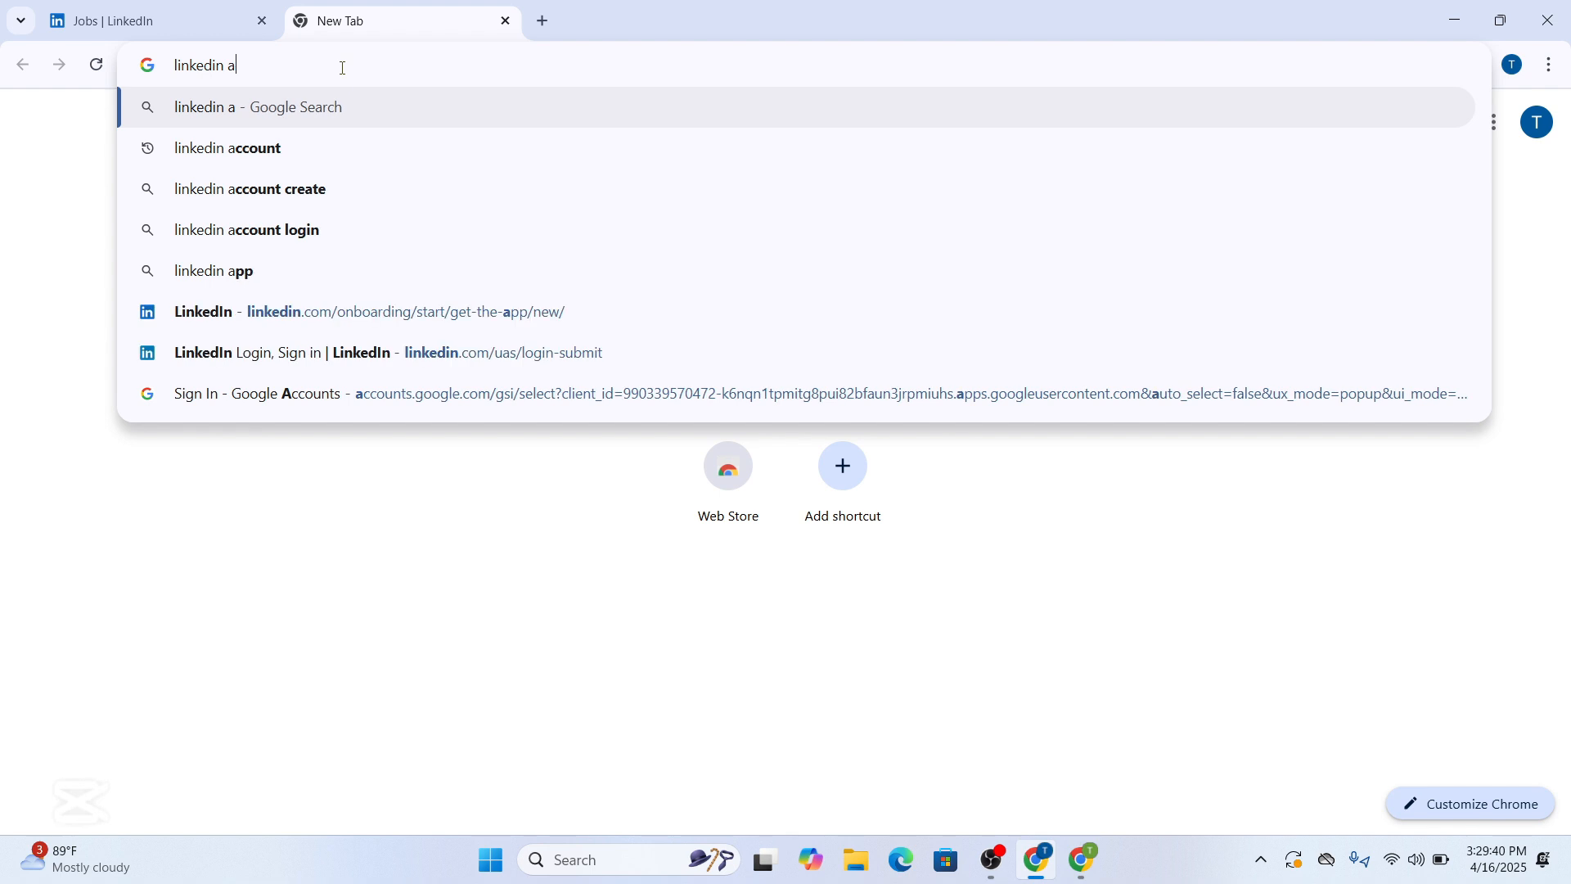
key("BackSpace")
type("banar si")
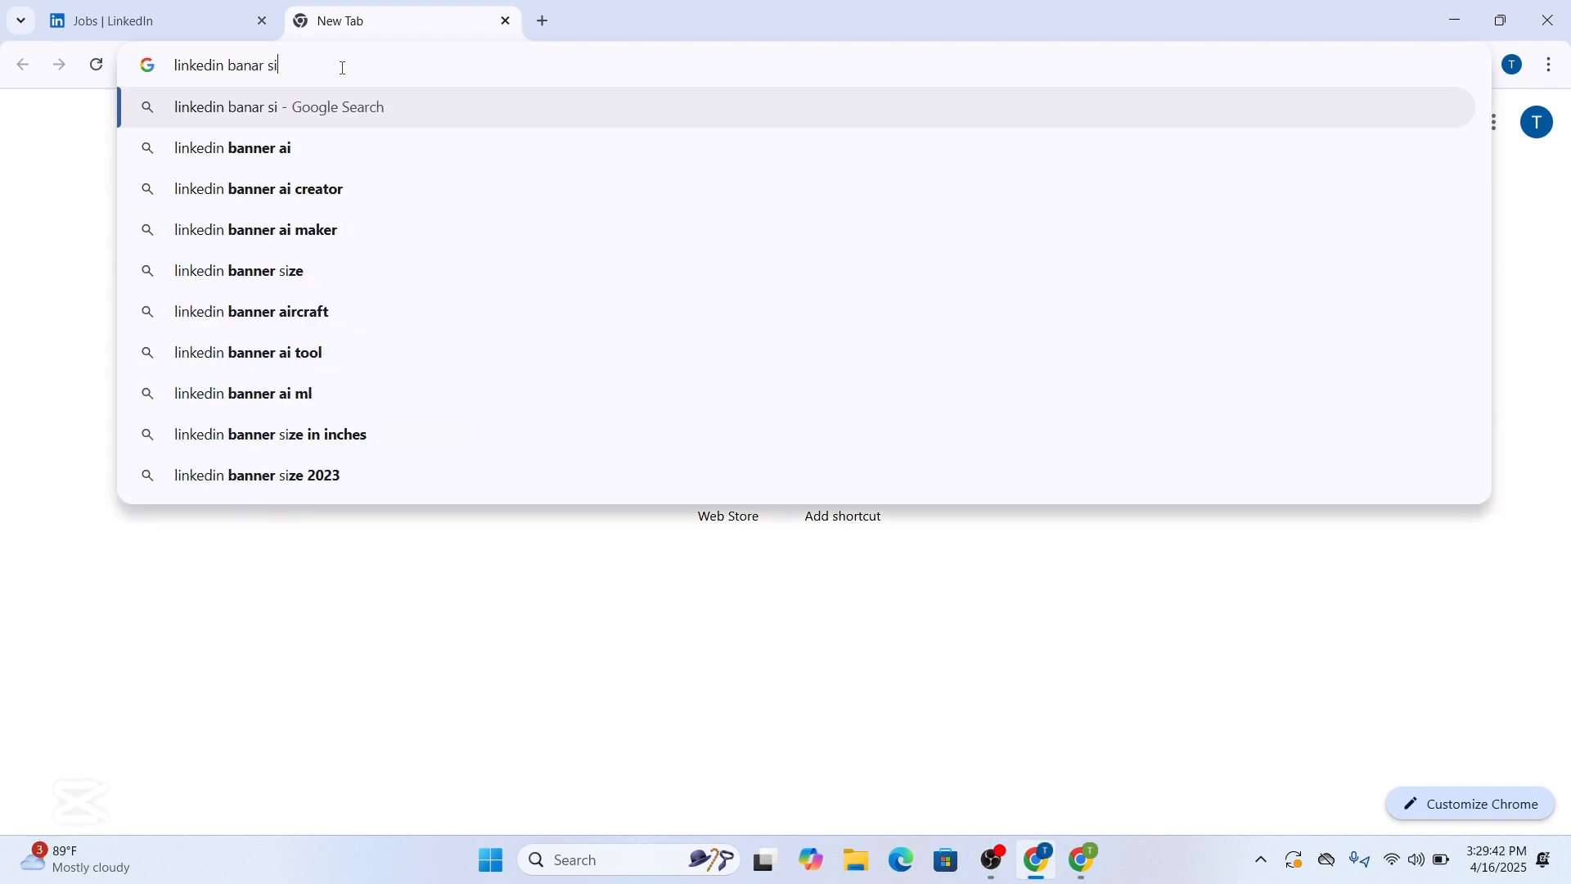
key("BackSpace")
type("ize")
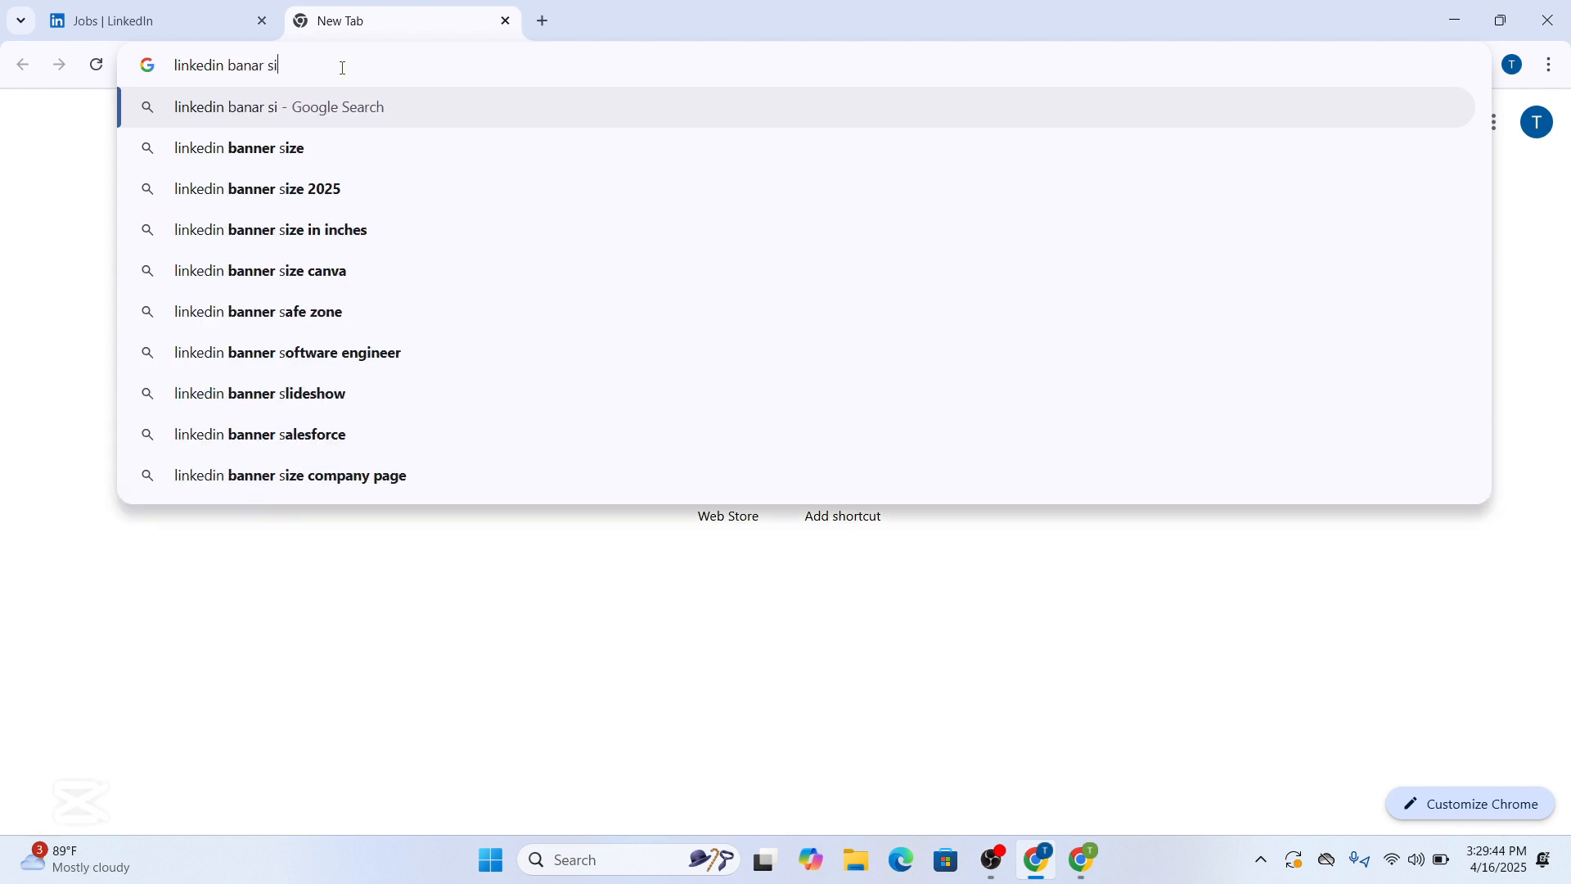
key("Return")
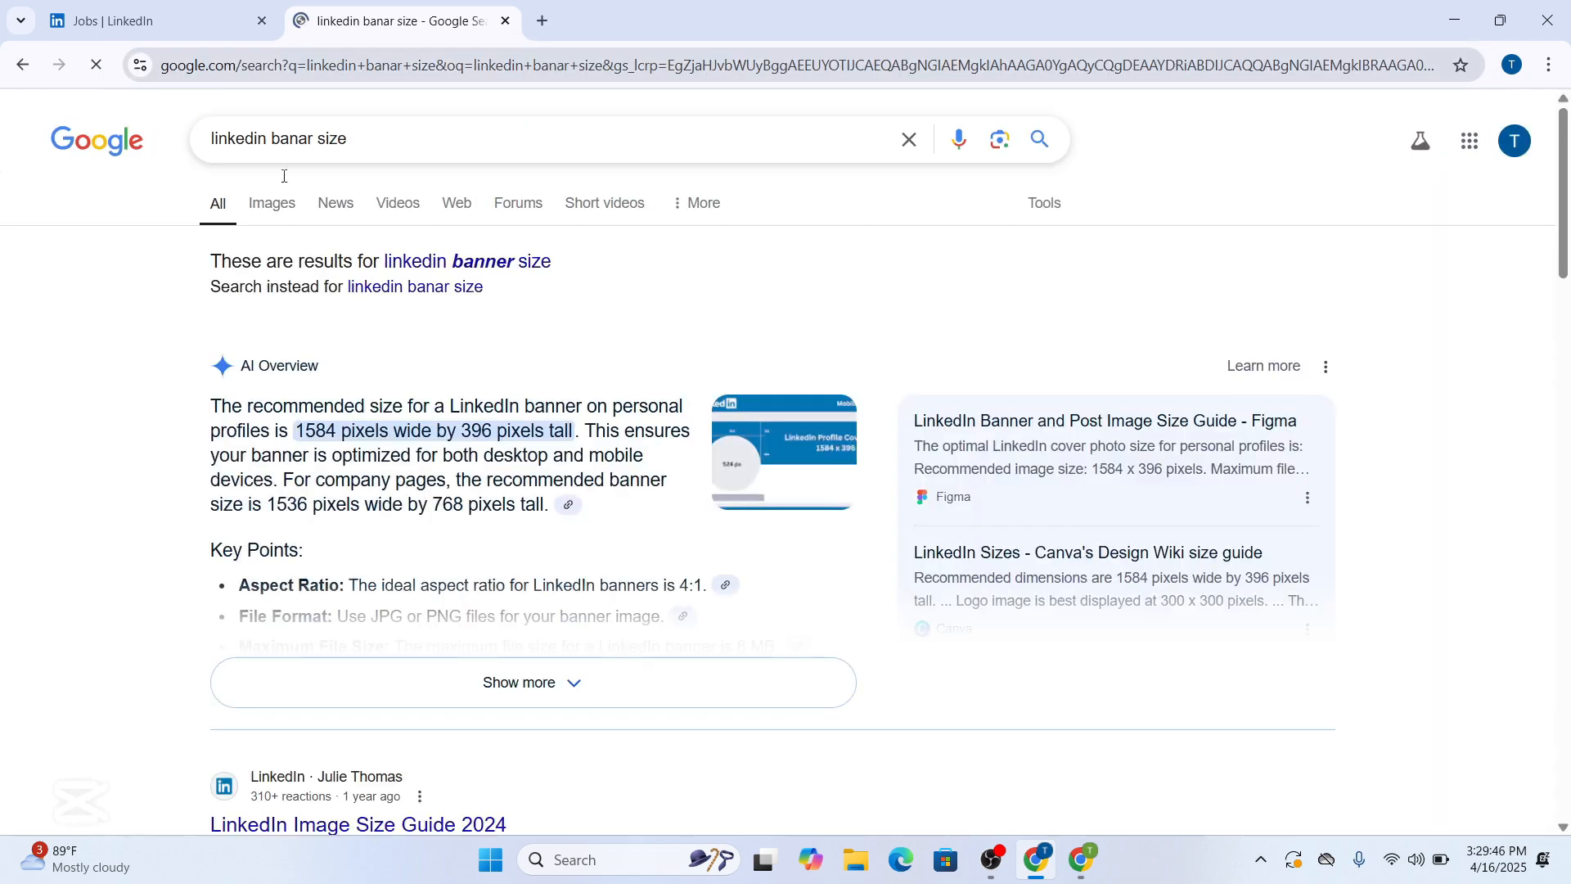
- Examine the search results for the recommended LinkedIn banner dimensions, expanding the AI Overview to read its key points
scroll(324, 443, "down", 1)
scroll(324, 442, "down", 1)
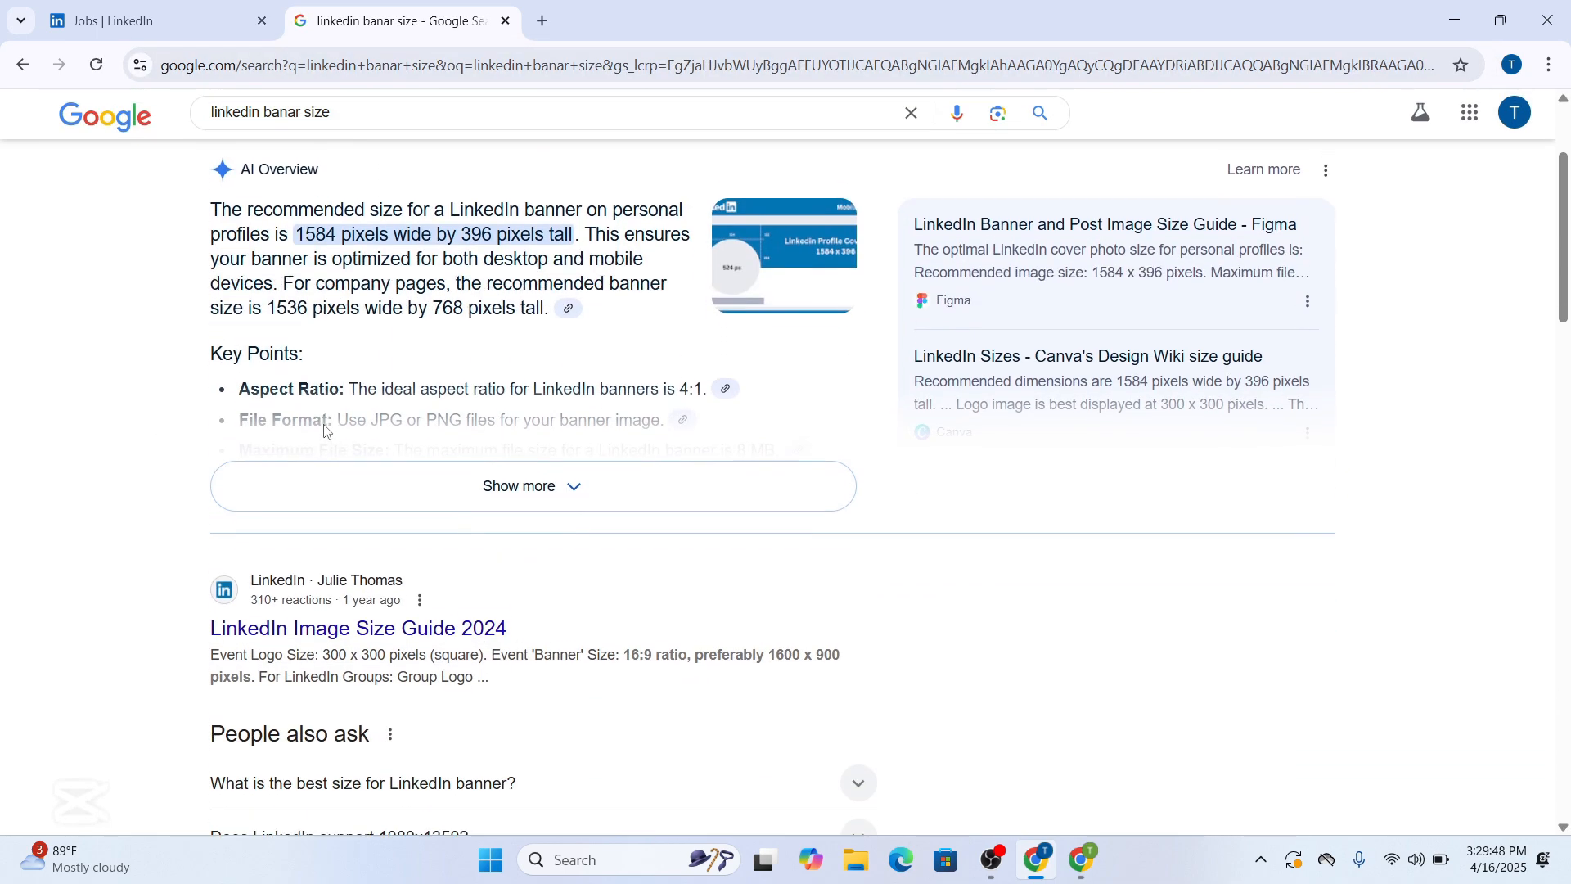
scroll(291, 437, "up", 1)
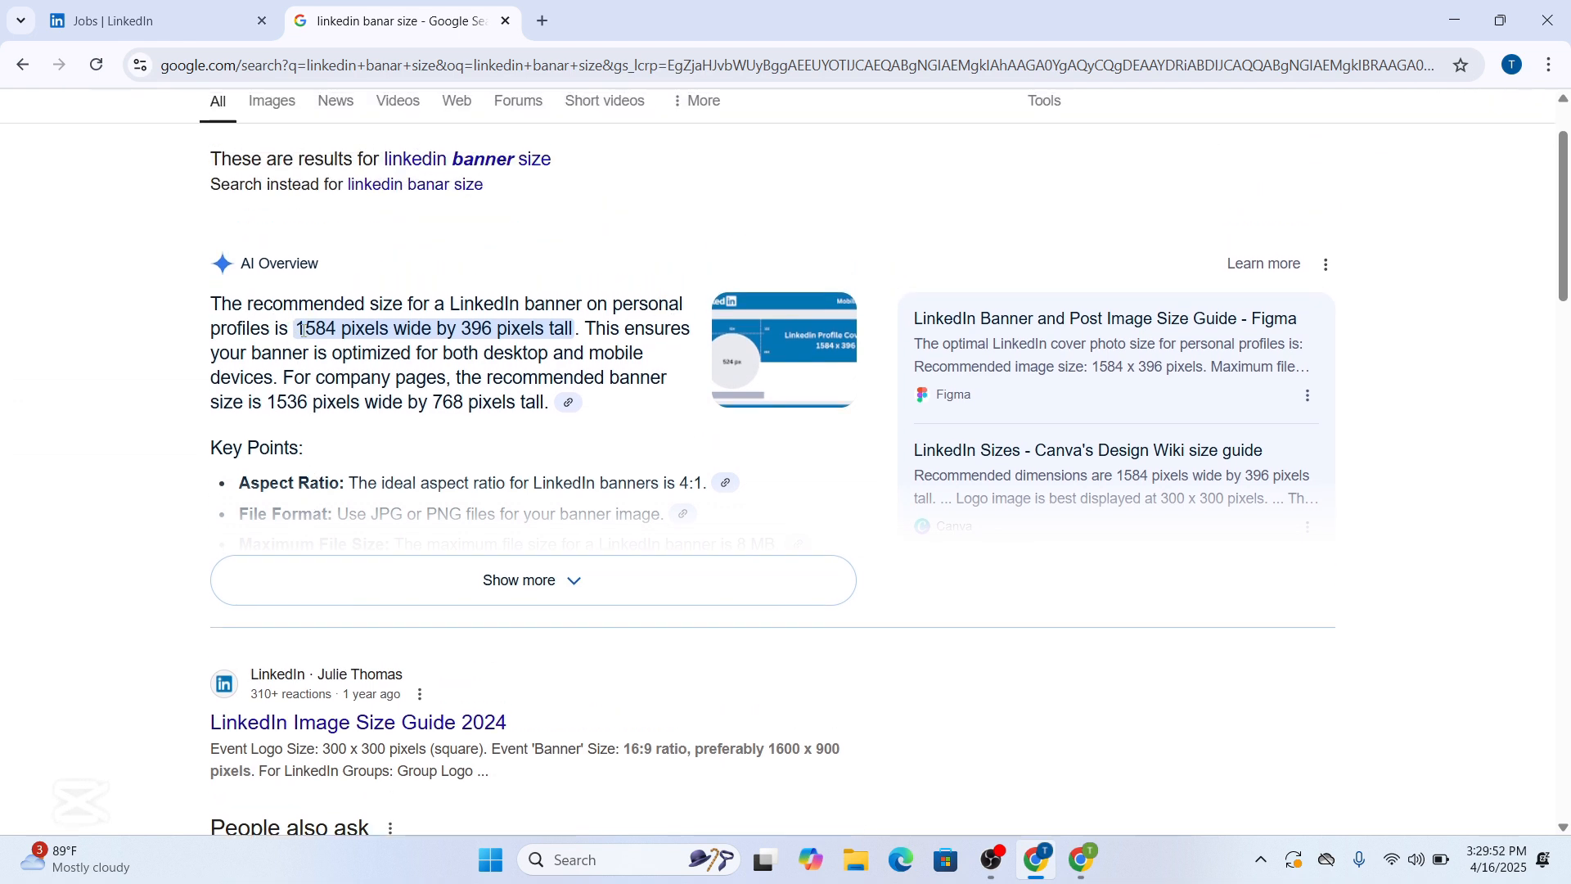
mouse_move(303, 334)
left_mouse_down()
mouse_move(499, 329)
mouse_move(332, 323)
left_mouse_up()
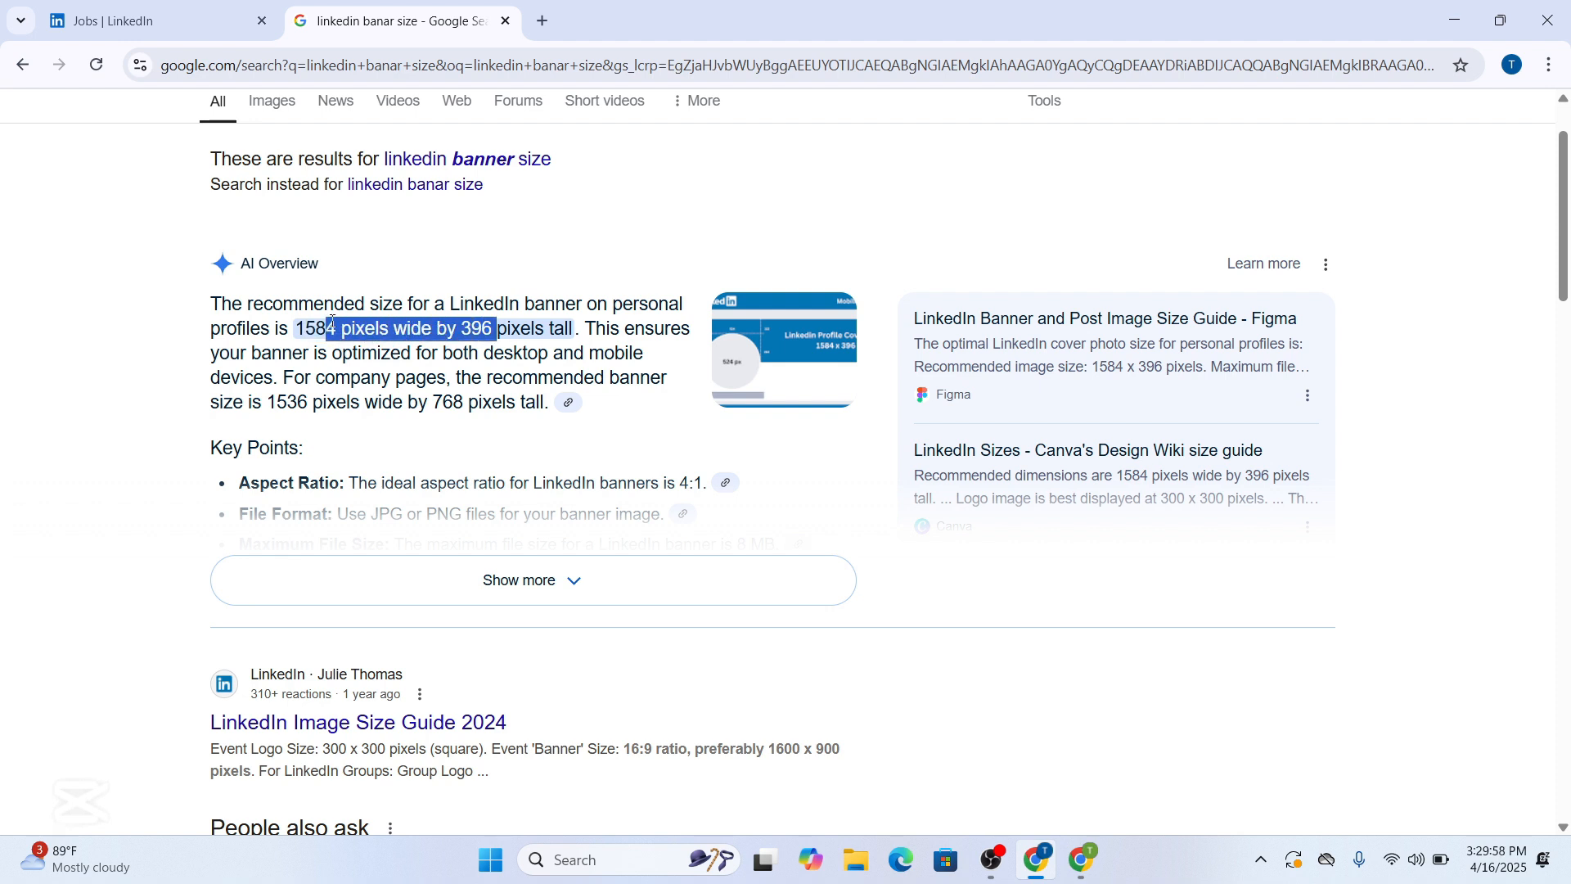
left_click(269, 406)
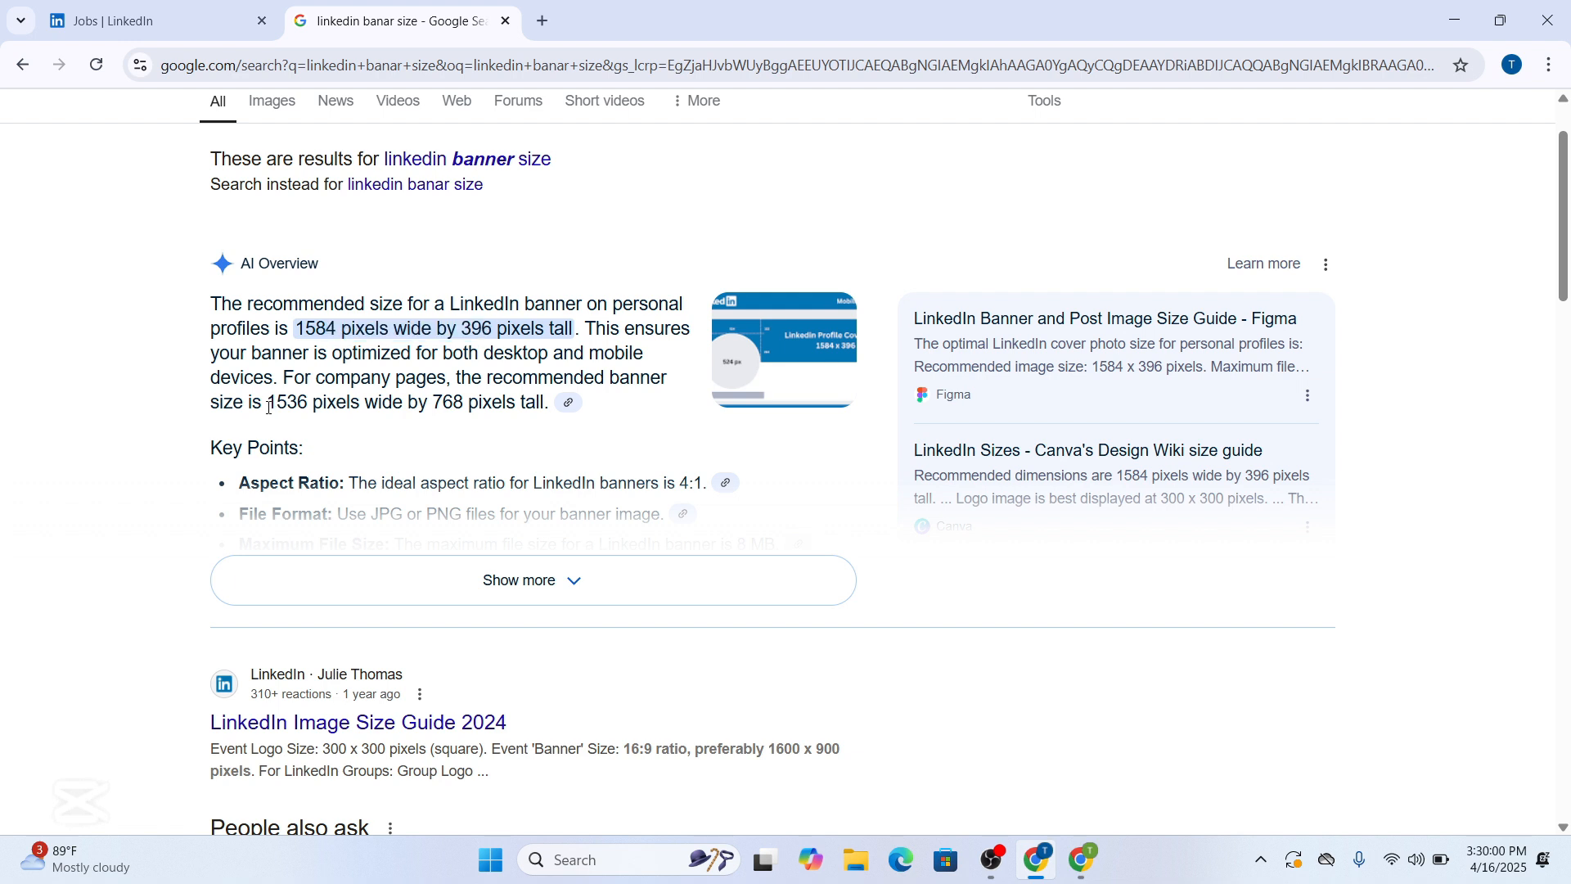
left_click(478, 580)
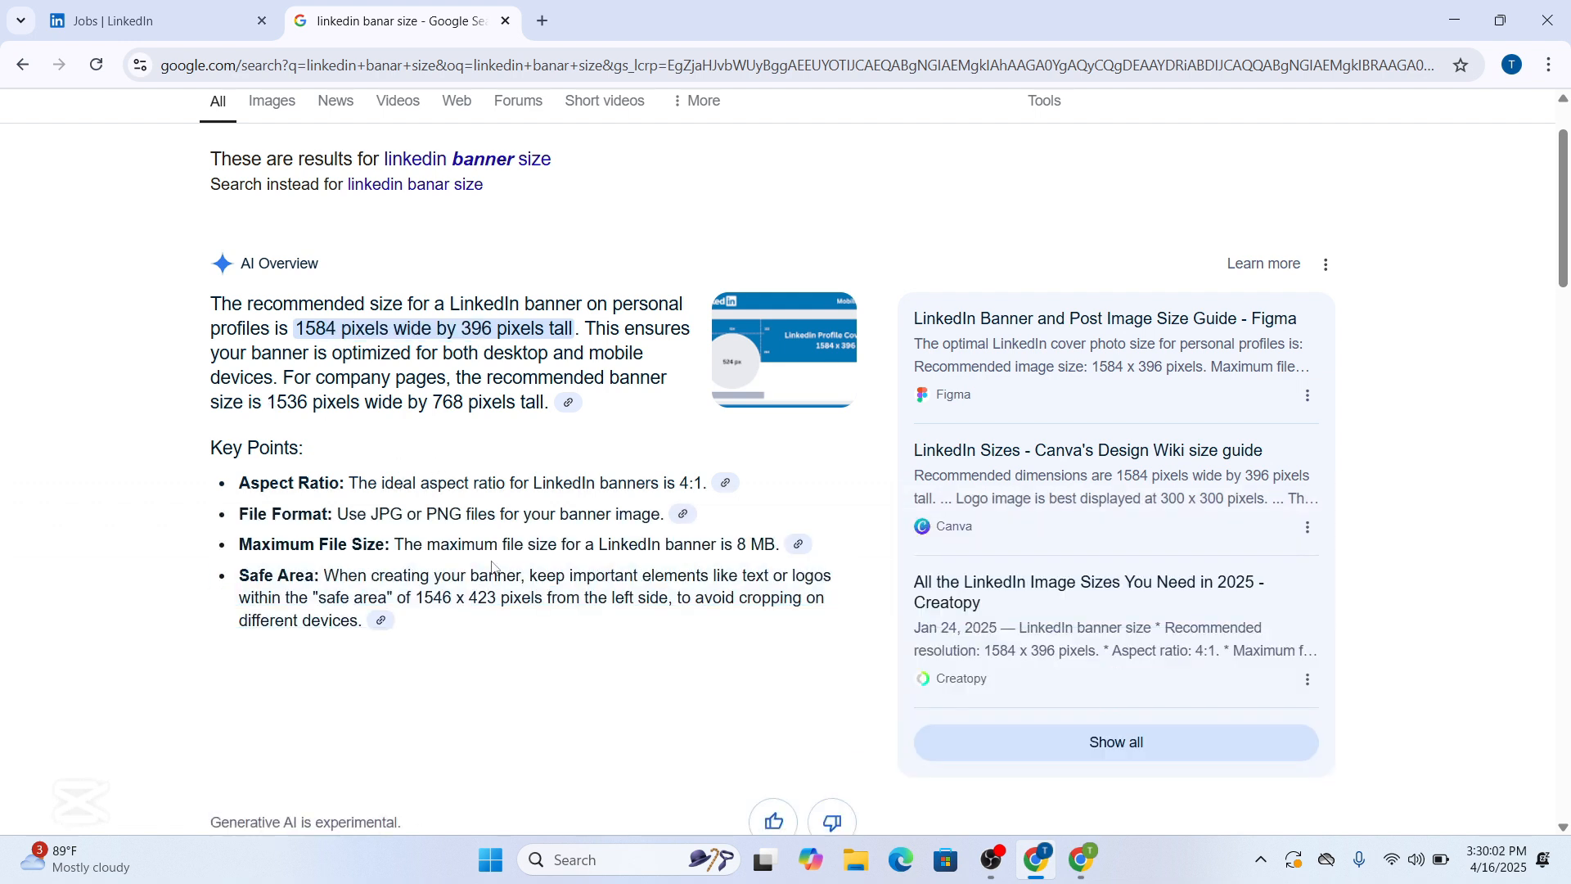
scroll(491, 534, "down", 1)
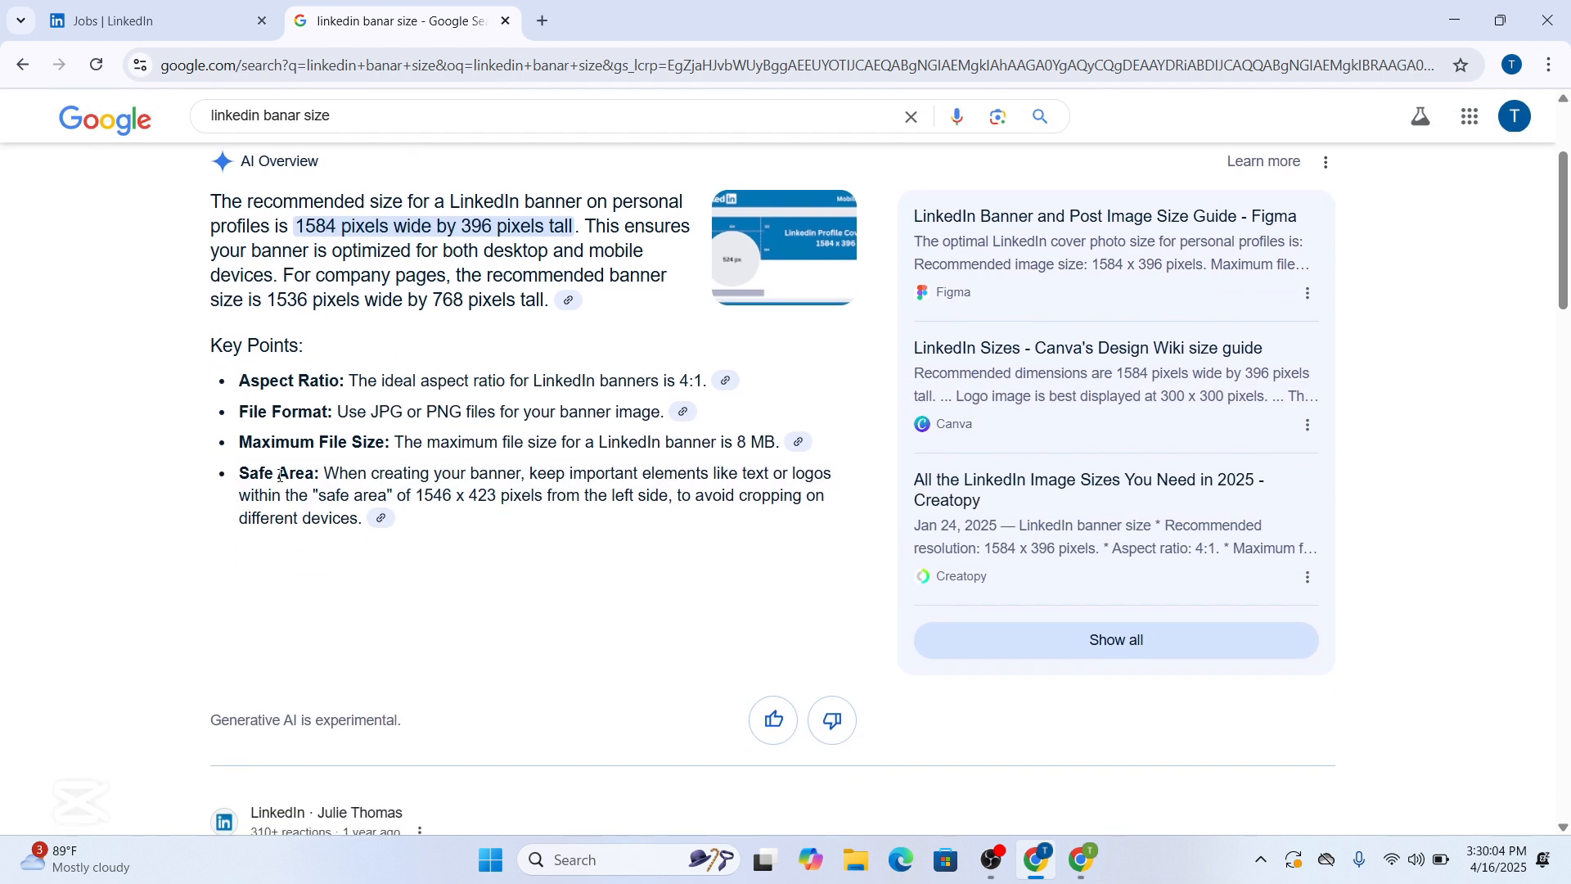
scroll(369, 476, "down", 10)
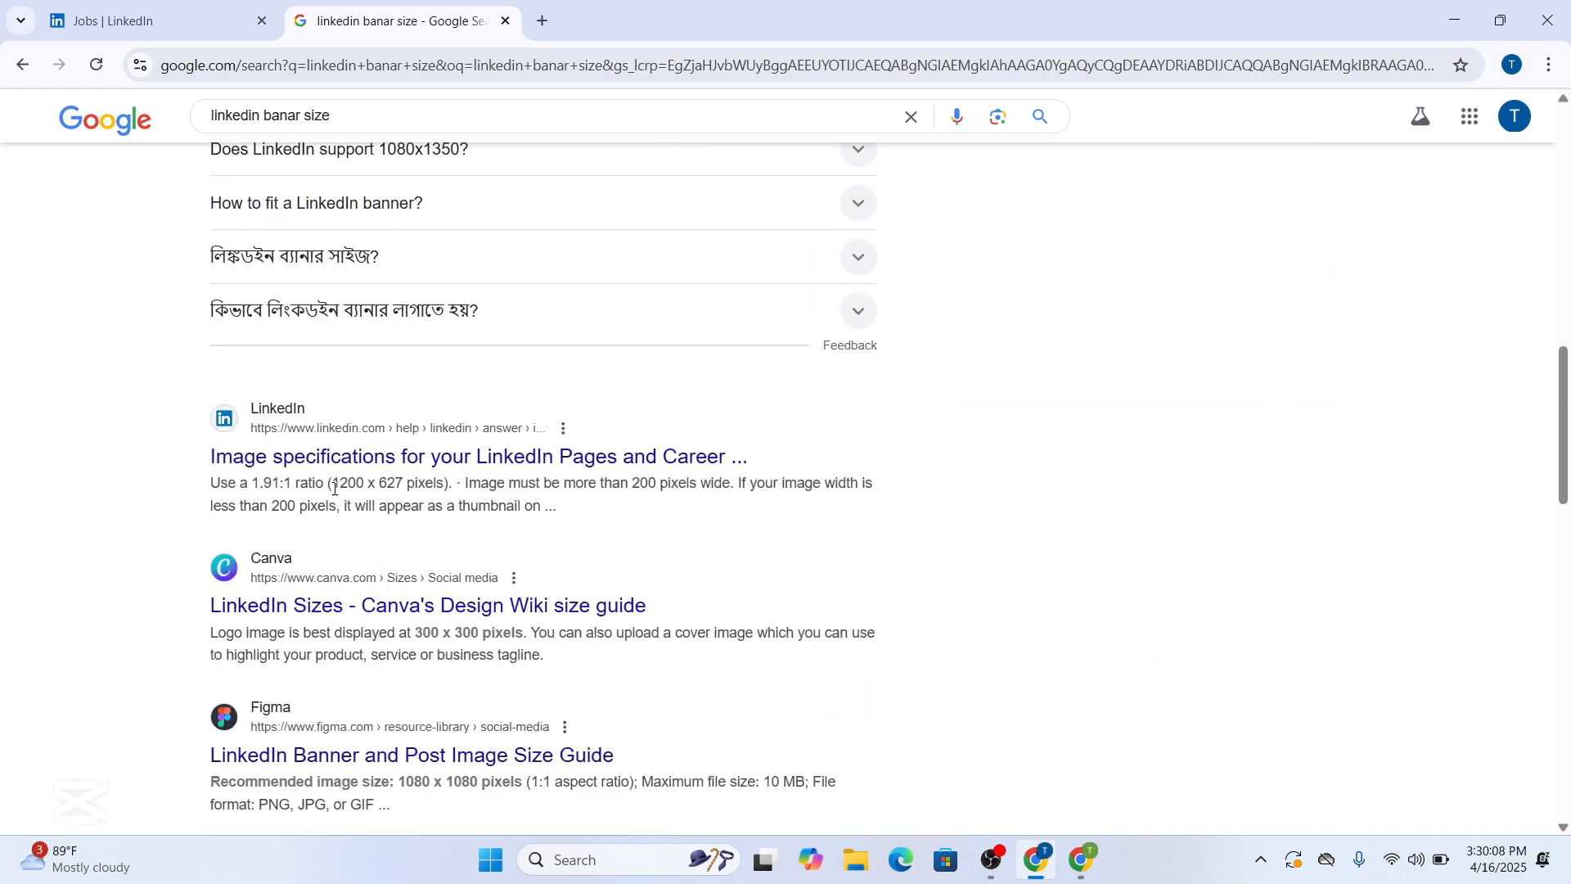
scroll(340, 396, "up", 10)
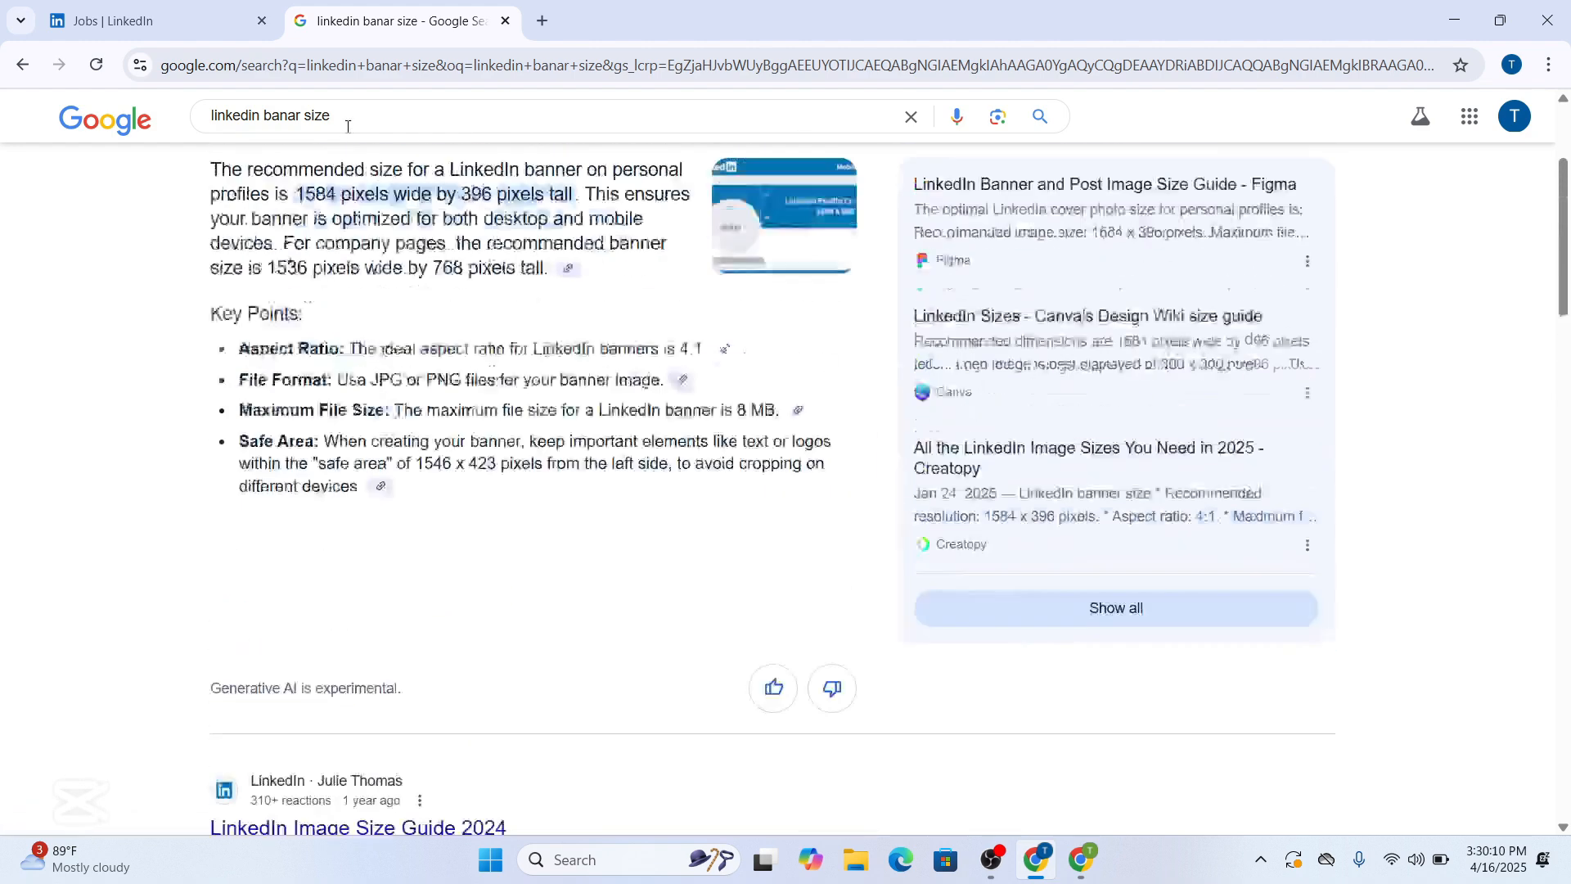
- Search for "linkedin cover photo size" instead and highlight the recommended pixel dimensions in the AI Overview
left_click(362, 117)
key("BackSpace")
key("BackSpace")
key("BackSpace")
key("BackSpace")
key("BackSpace")
key("BackSpace")
key("BackSpace")
key("BackSpace")
key("BackSpace")
key("BackSpace")
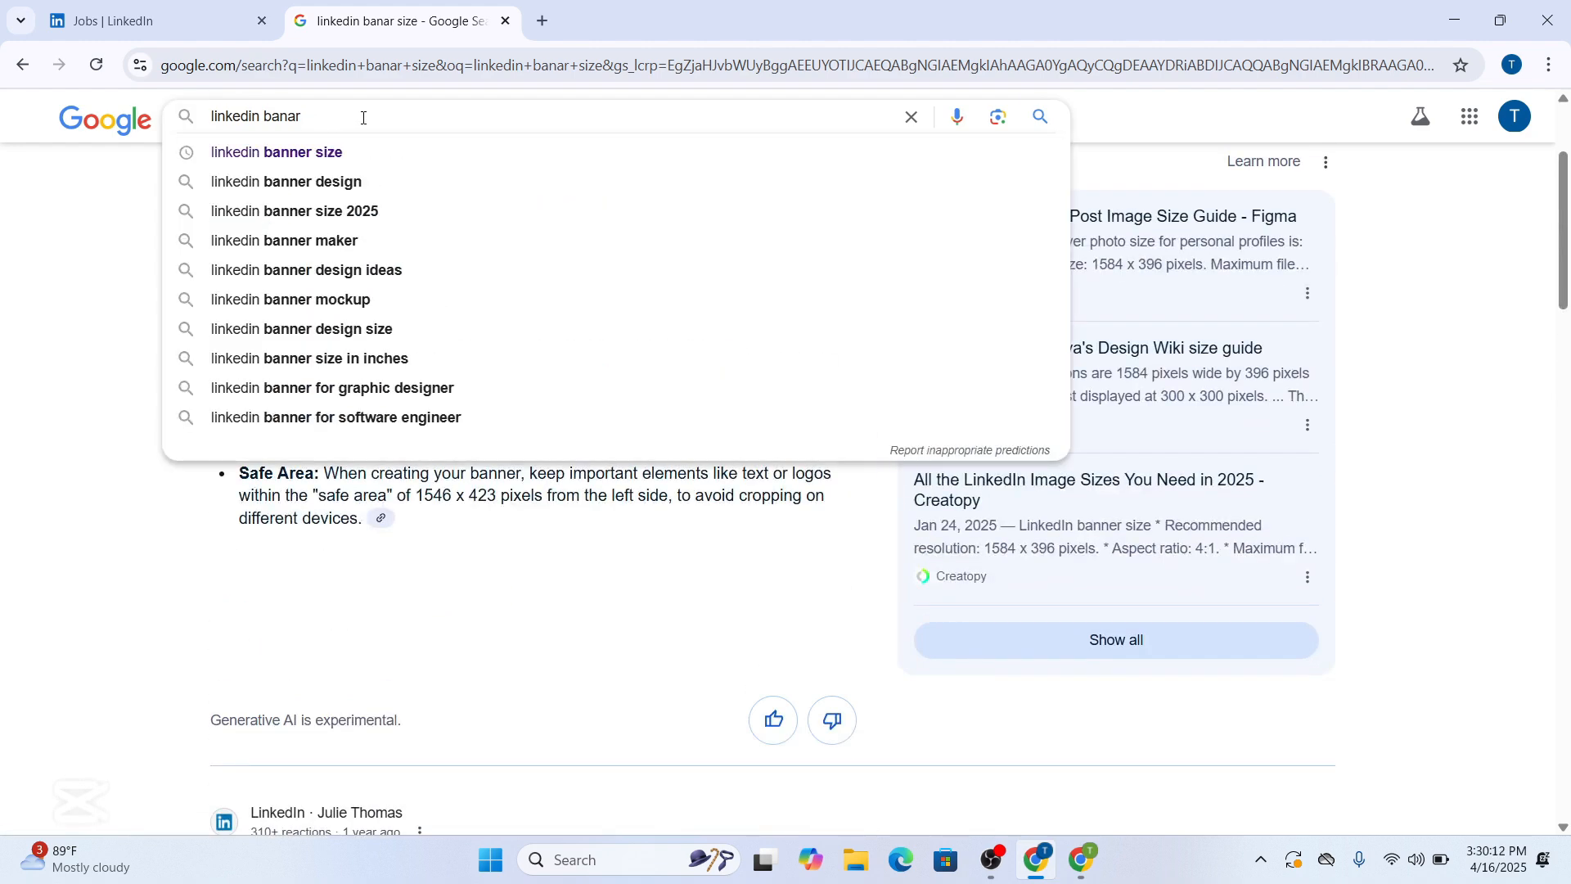
type("cover")
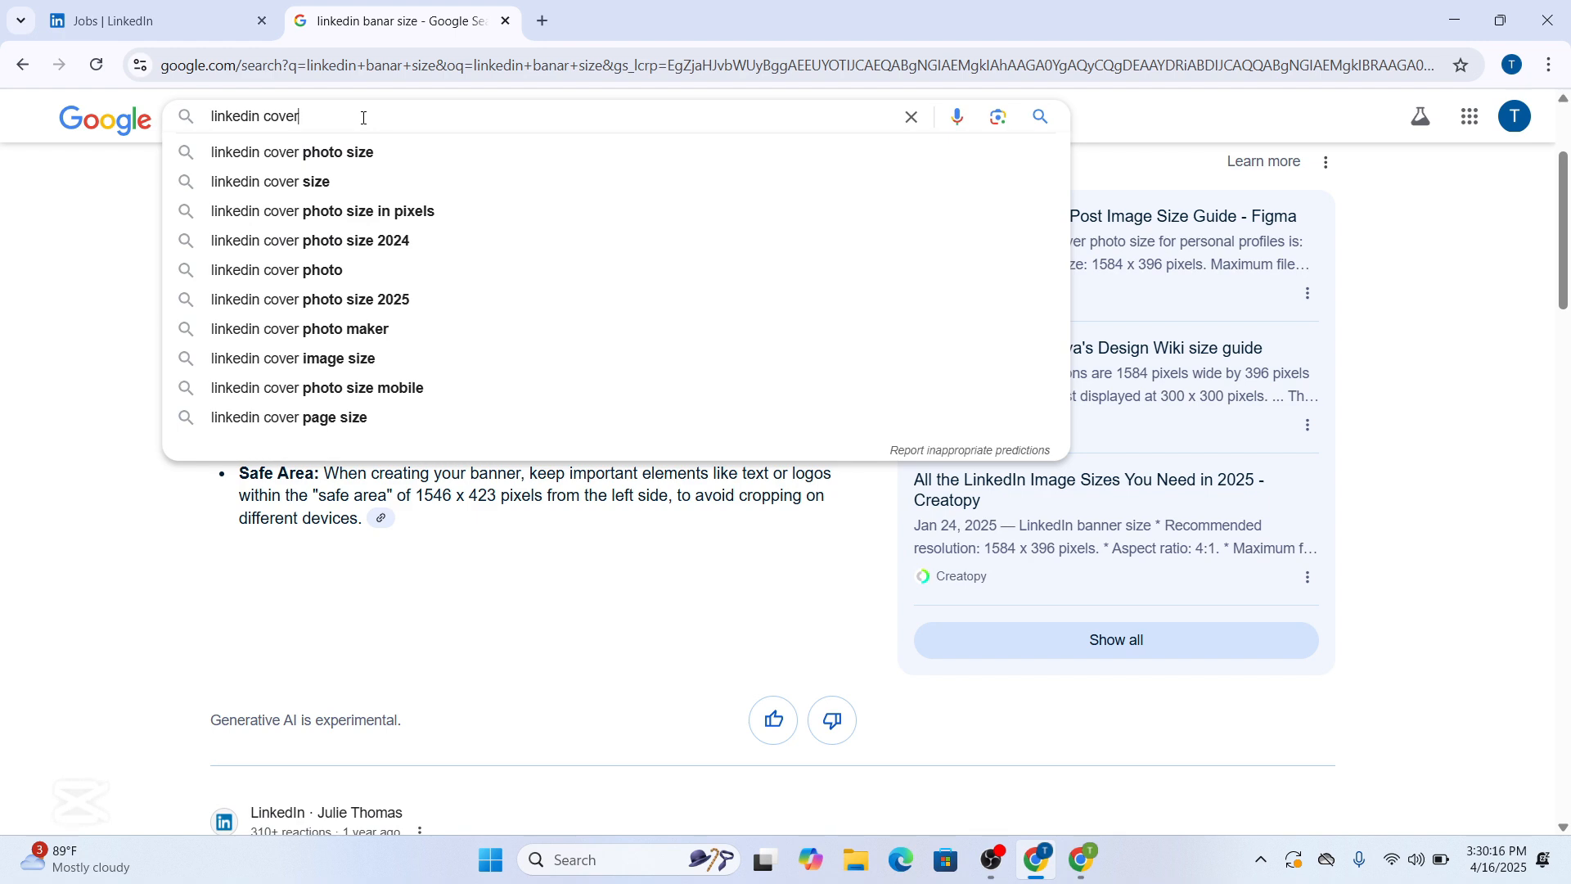
key("Down")
key("Return")
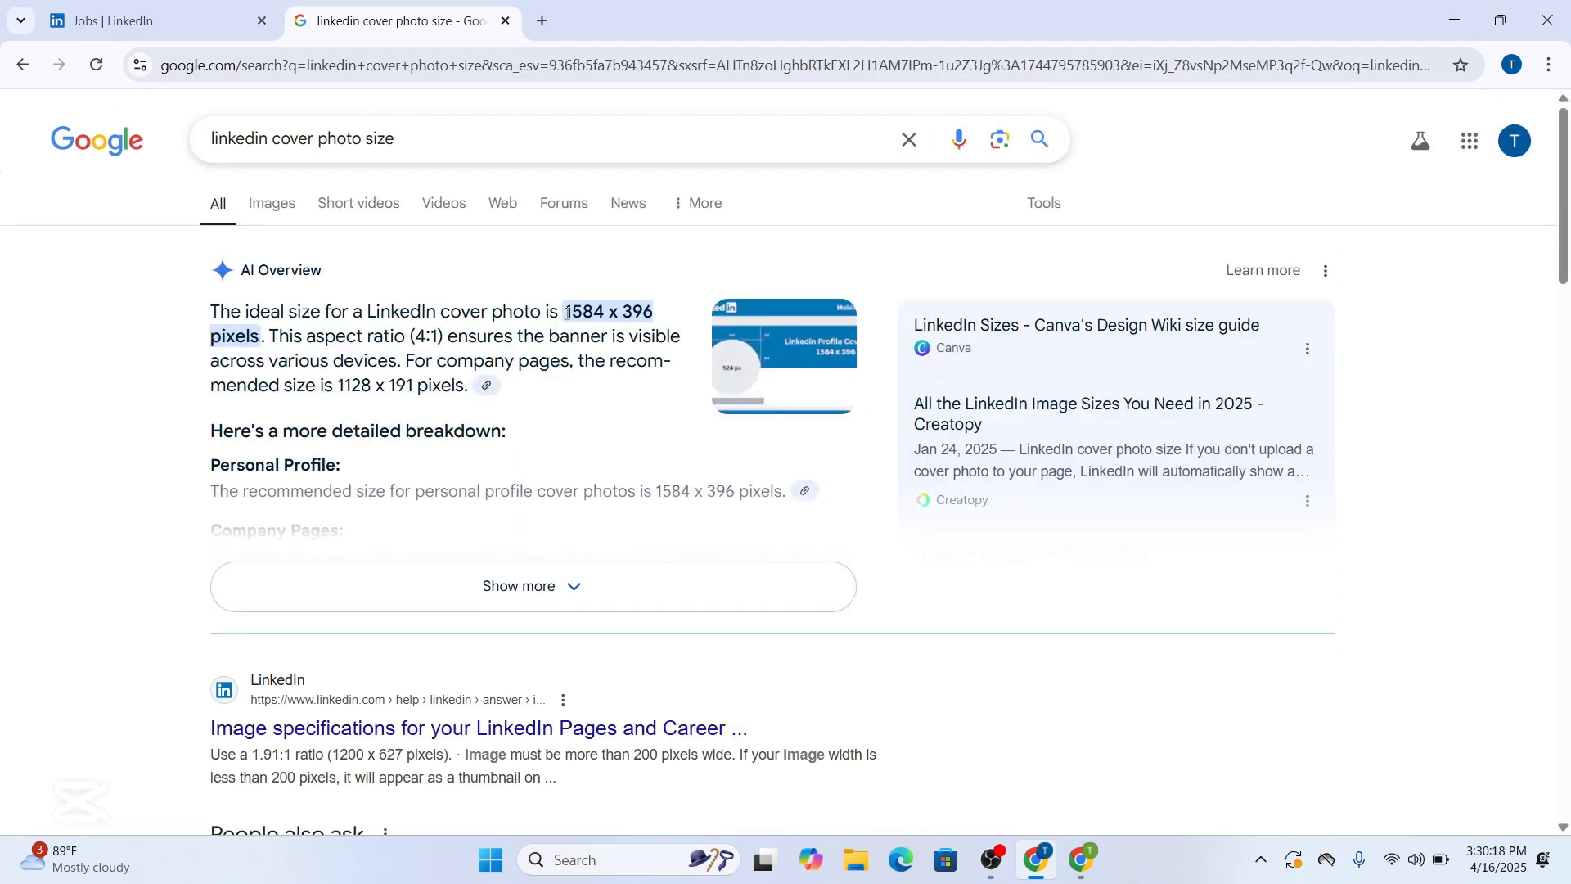
left_click_drag(561, 317, 653, 309)
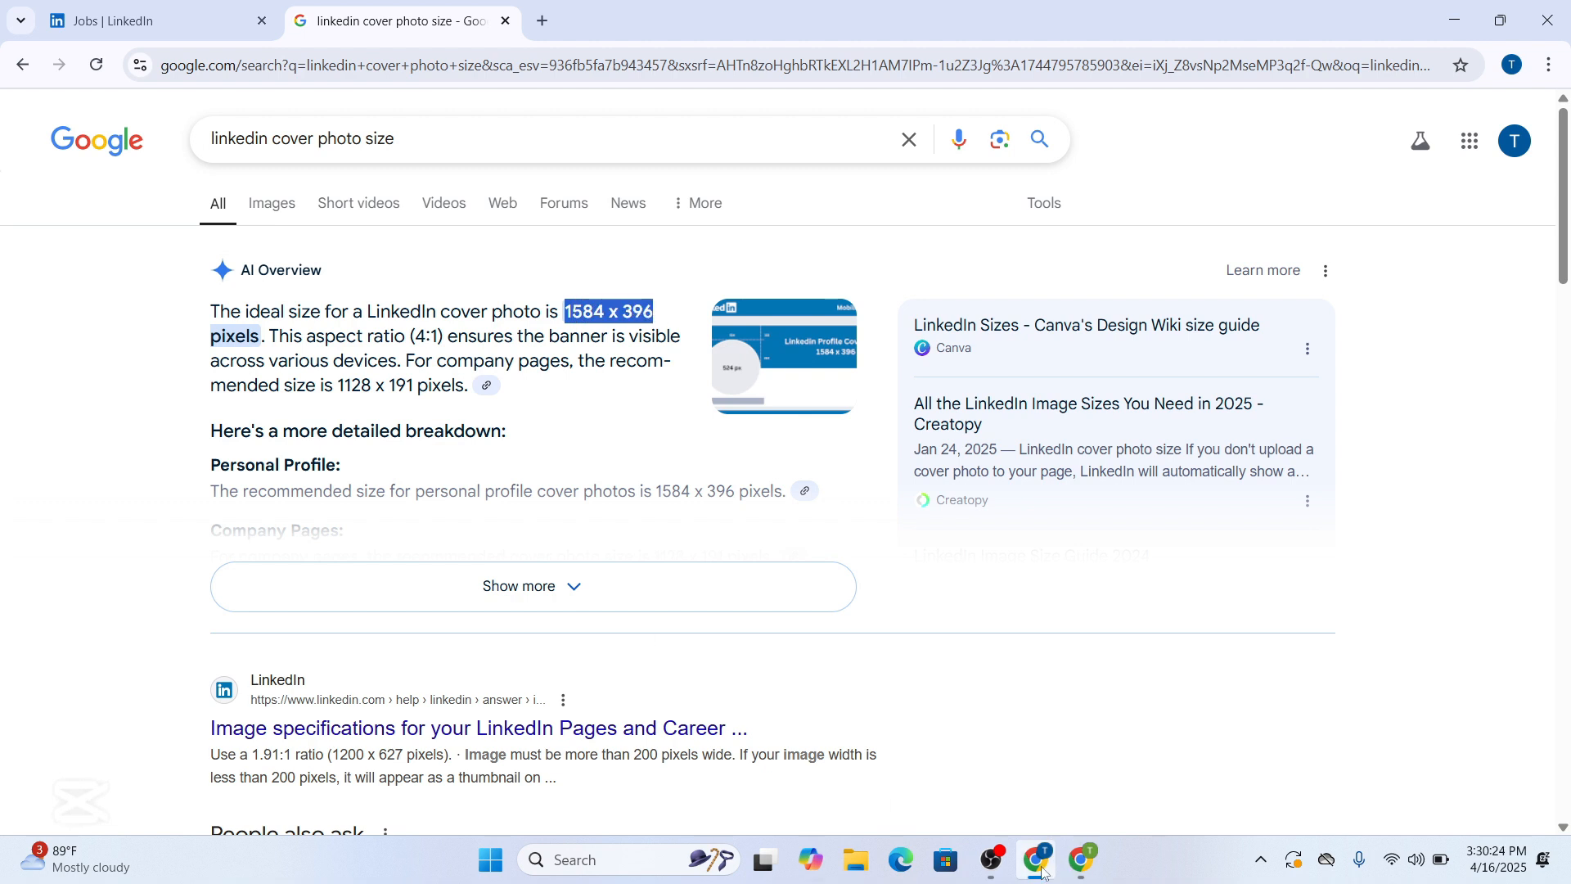
- Switch to Canva and create a custom-size design of 1584 × 396 px using the suggested LinkedIn Background Photo format
left_click(1078, 866)
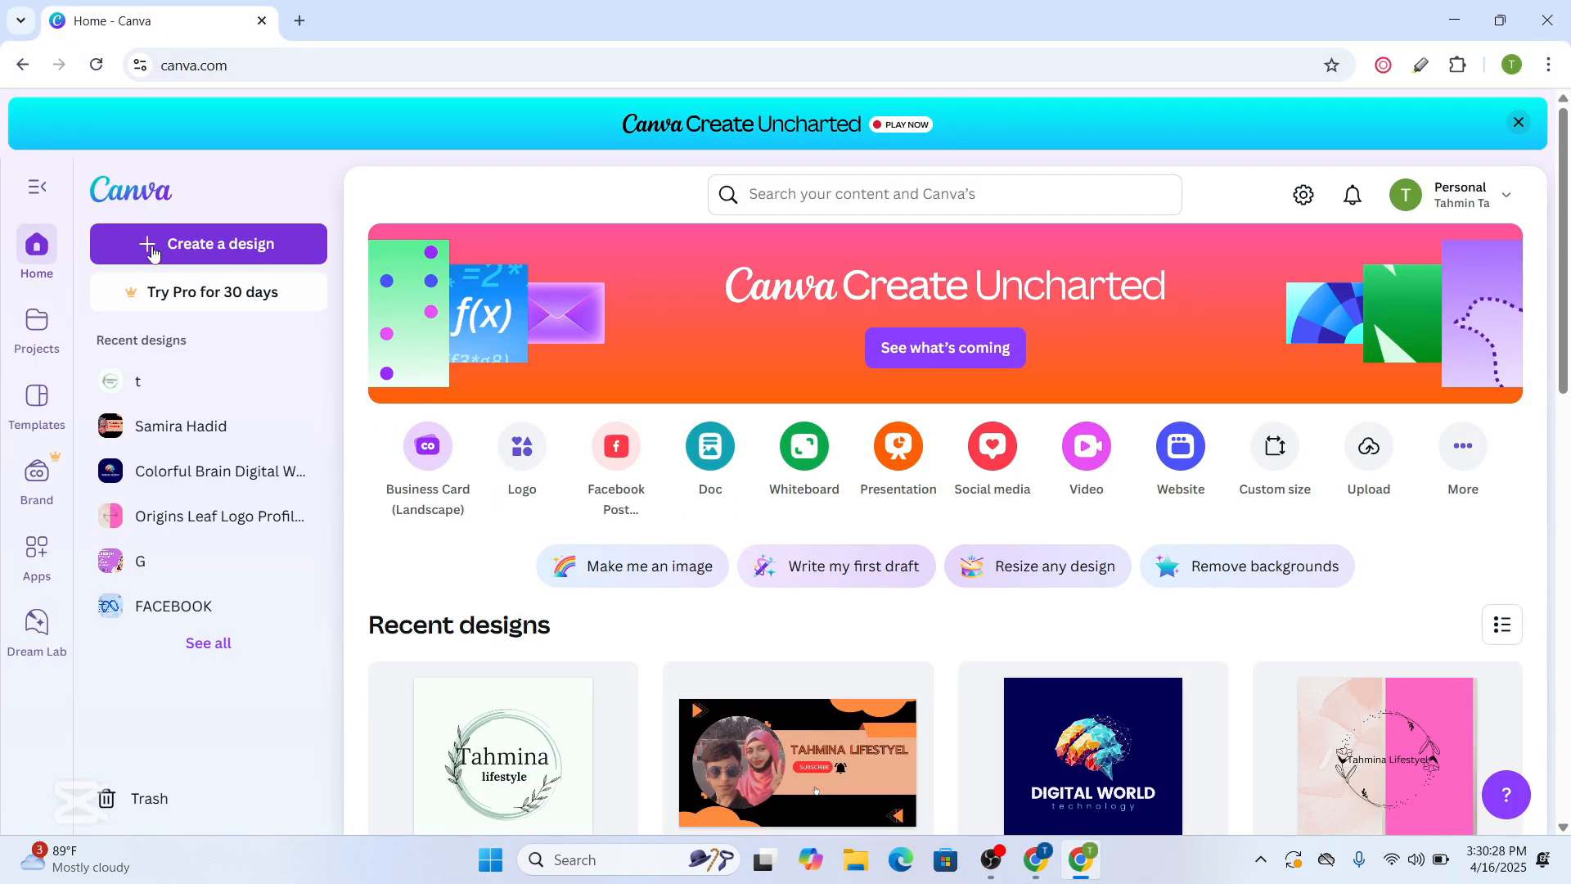
left_click(243, 249)
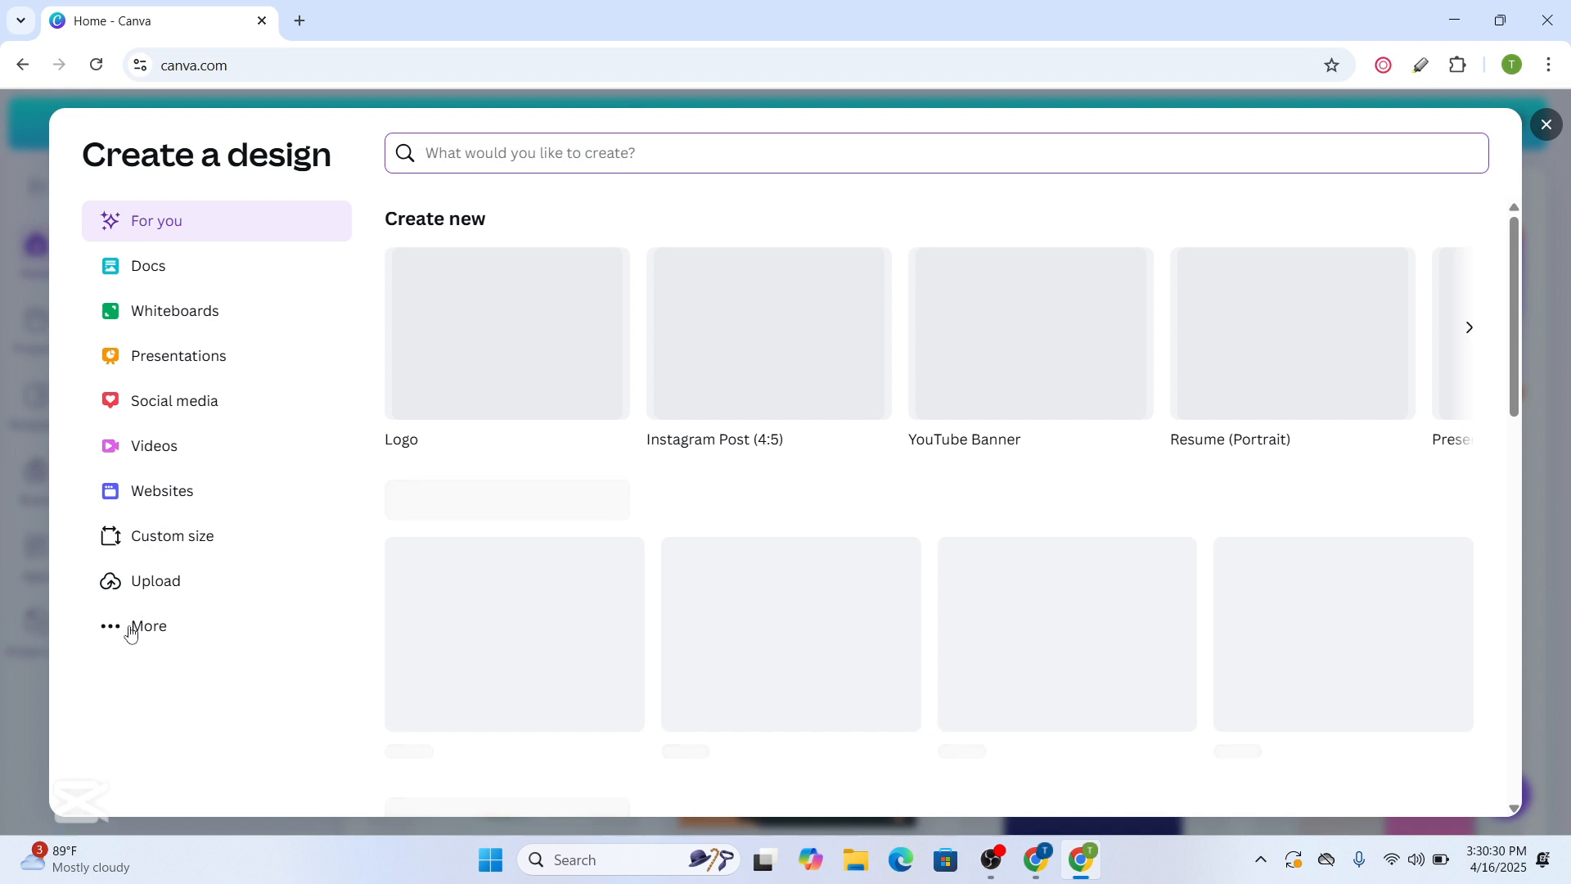
left_click(160, 538)
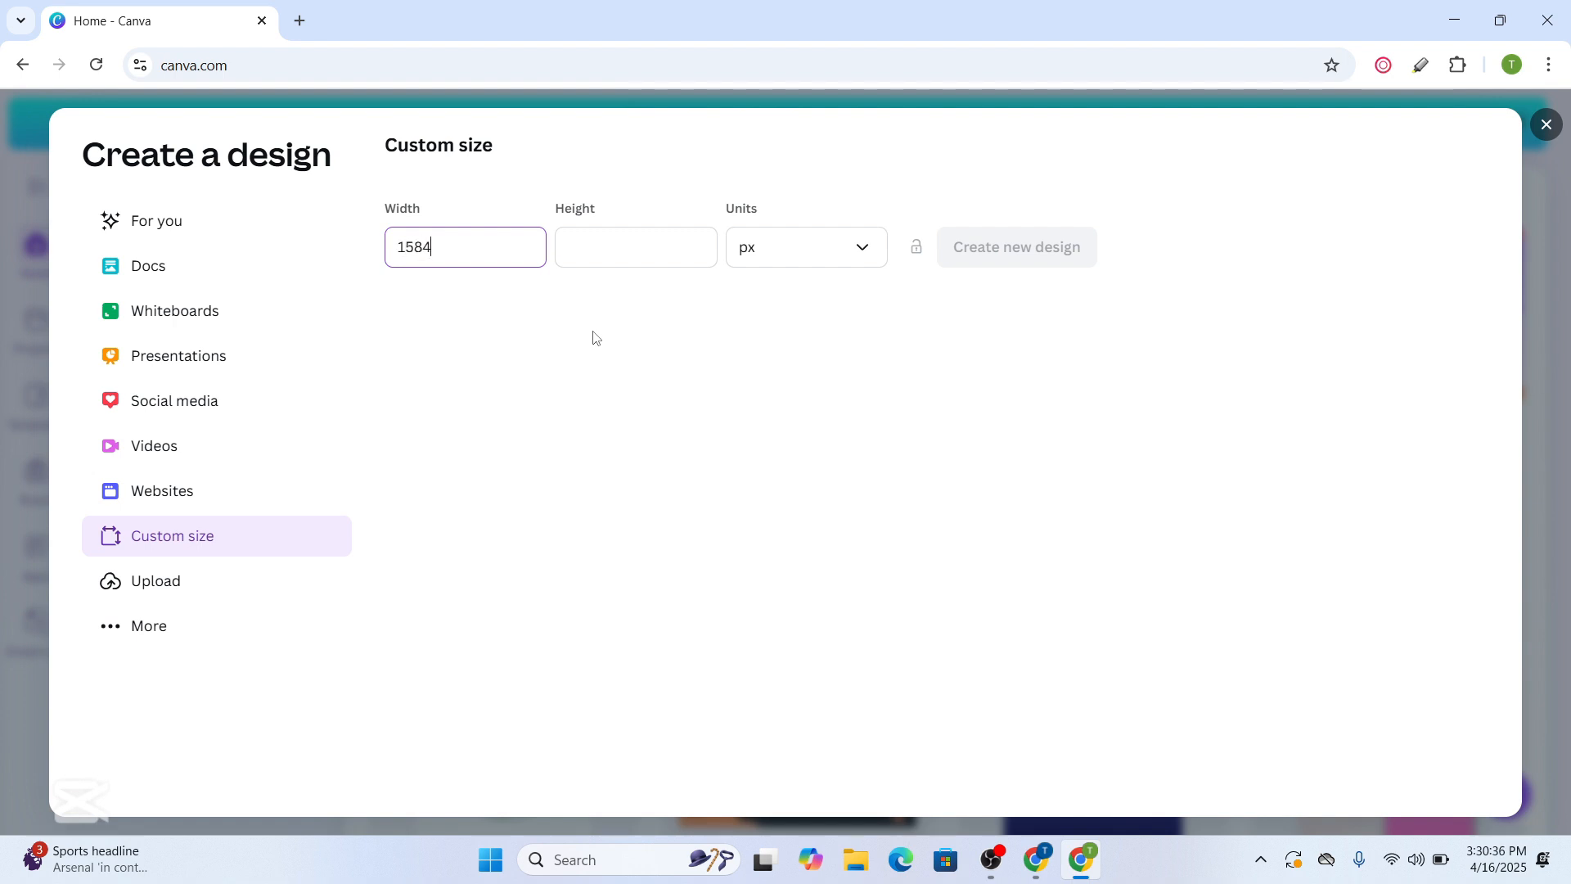
left_click(644, 245)
type("396")
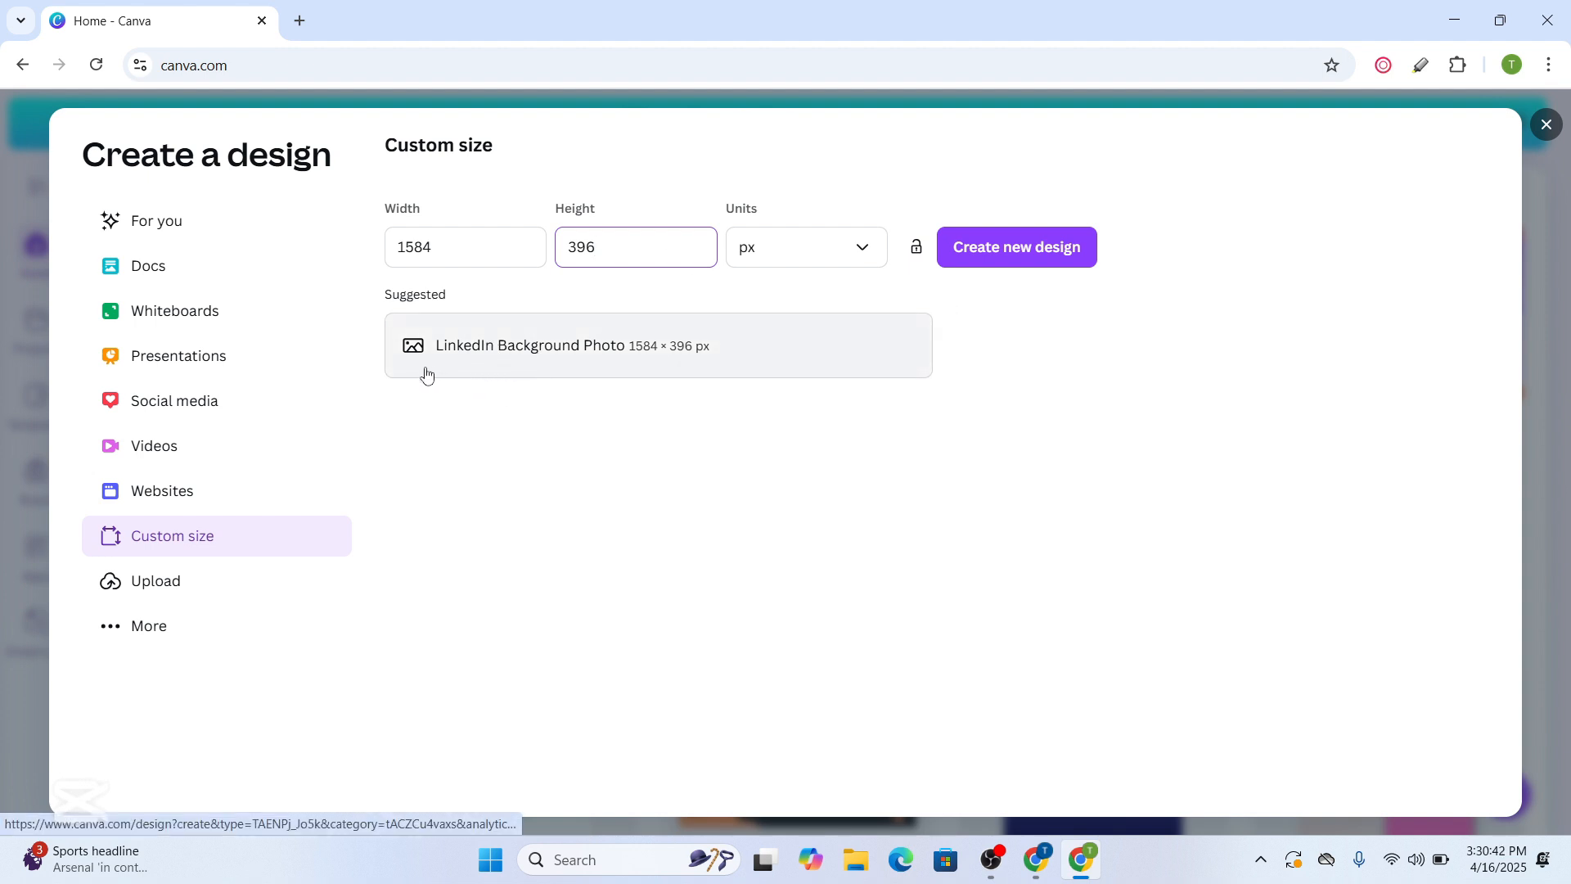
left_click(580, 351)
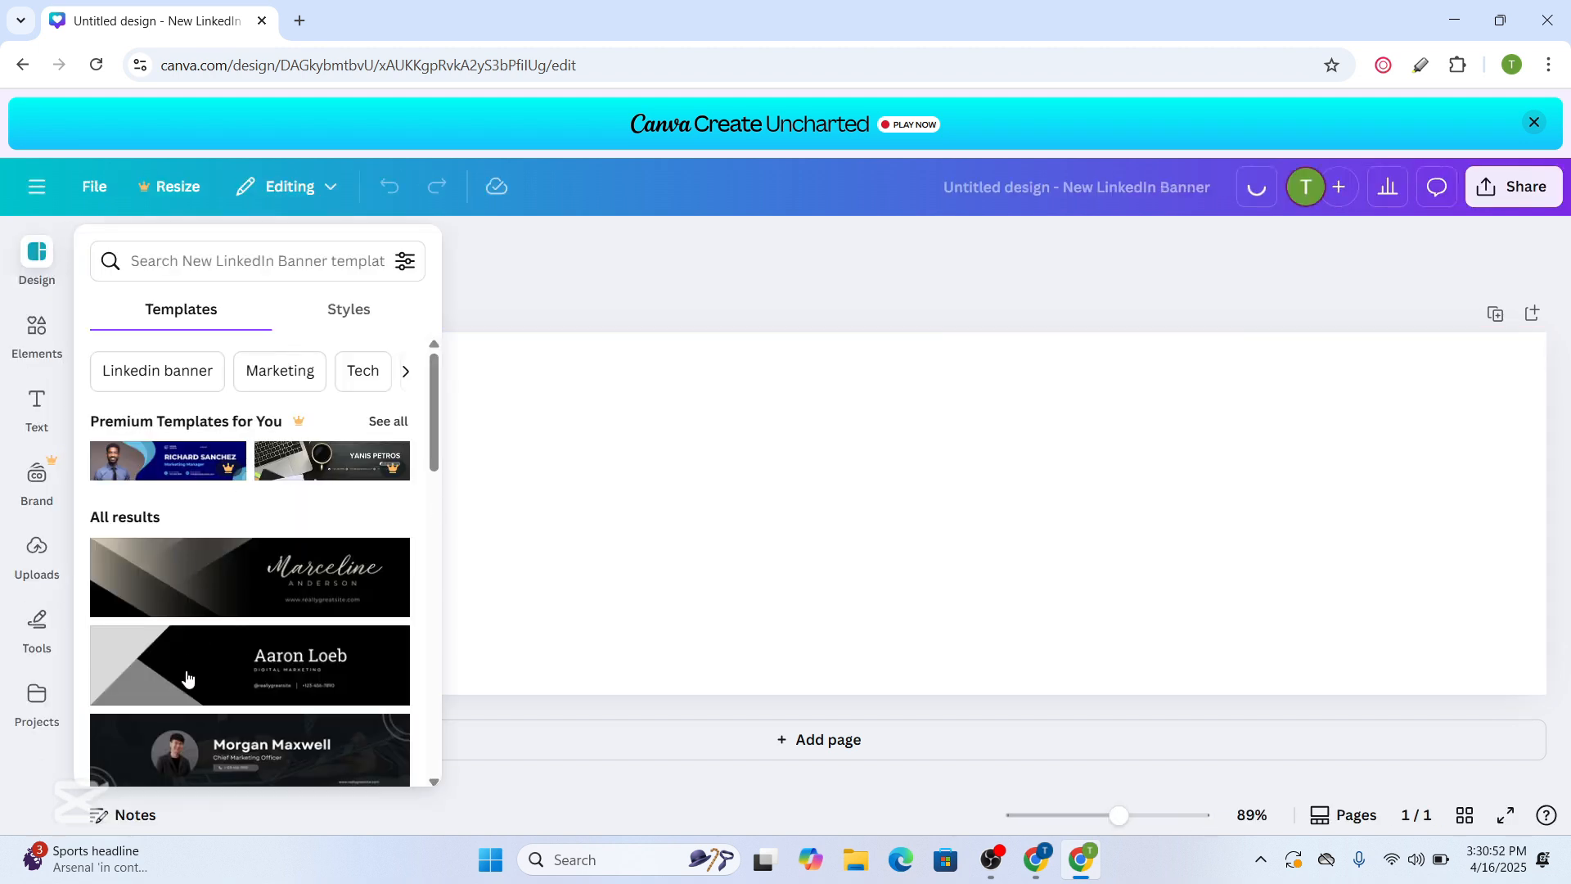
- Apply the blue "Financial Advisor" template, Blue Modern Professional LinkedIn Banner, to the blank page and close the template list
scroll(200, 652, "down", 5)
scroll(204, 639, "down", 6)
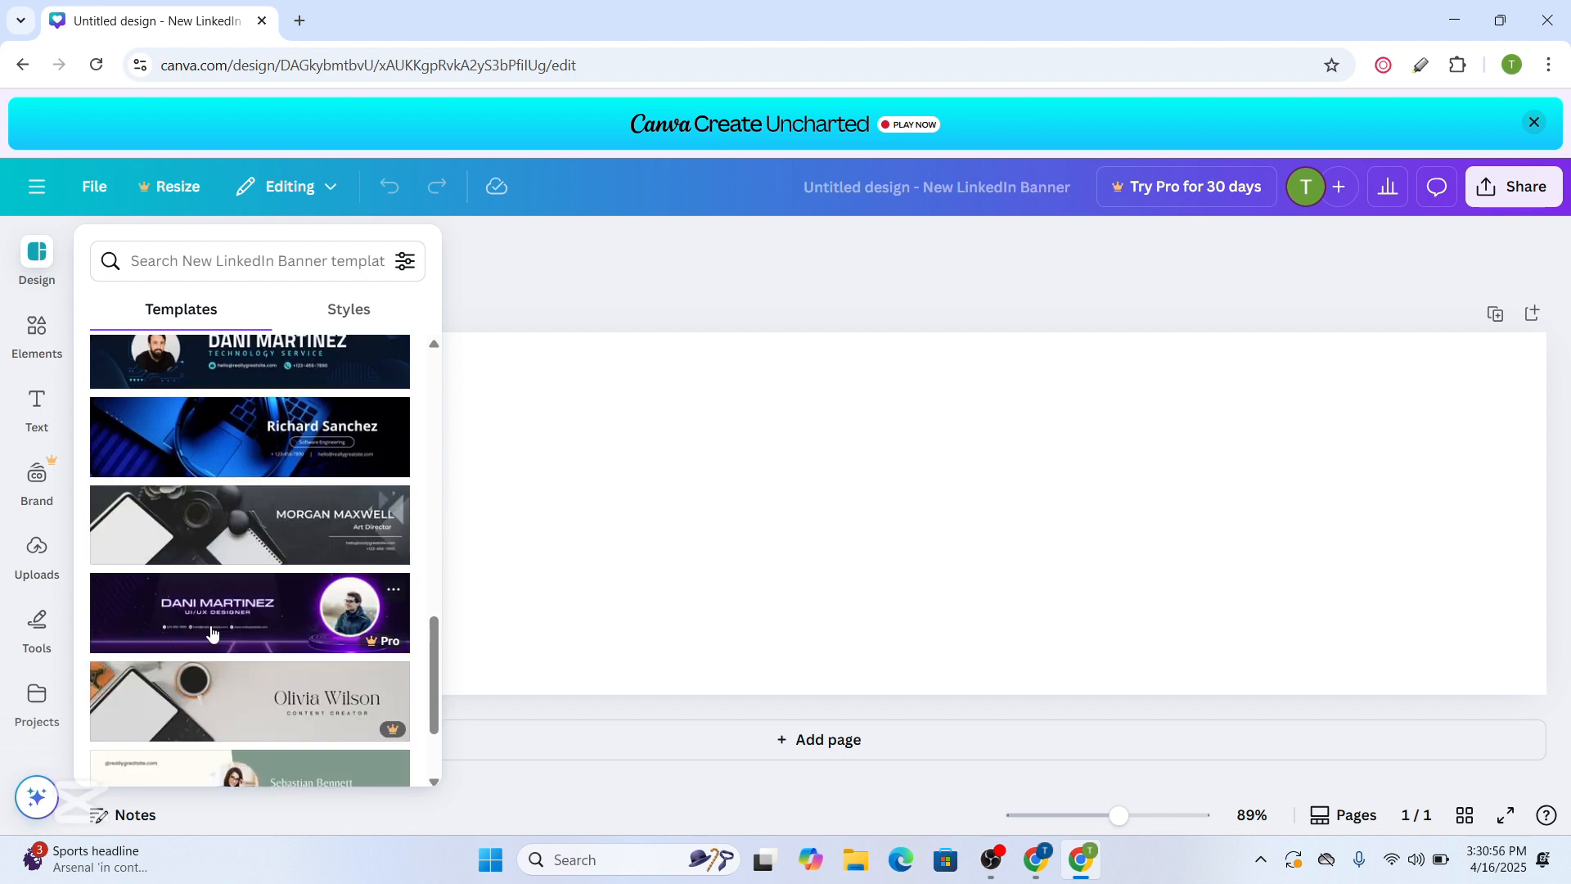
scroll(327, 605, "down", 5)
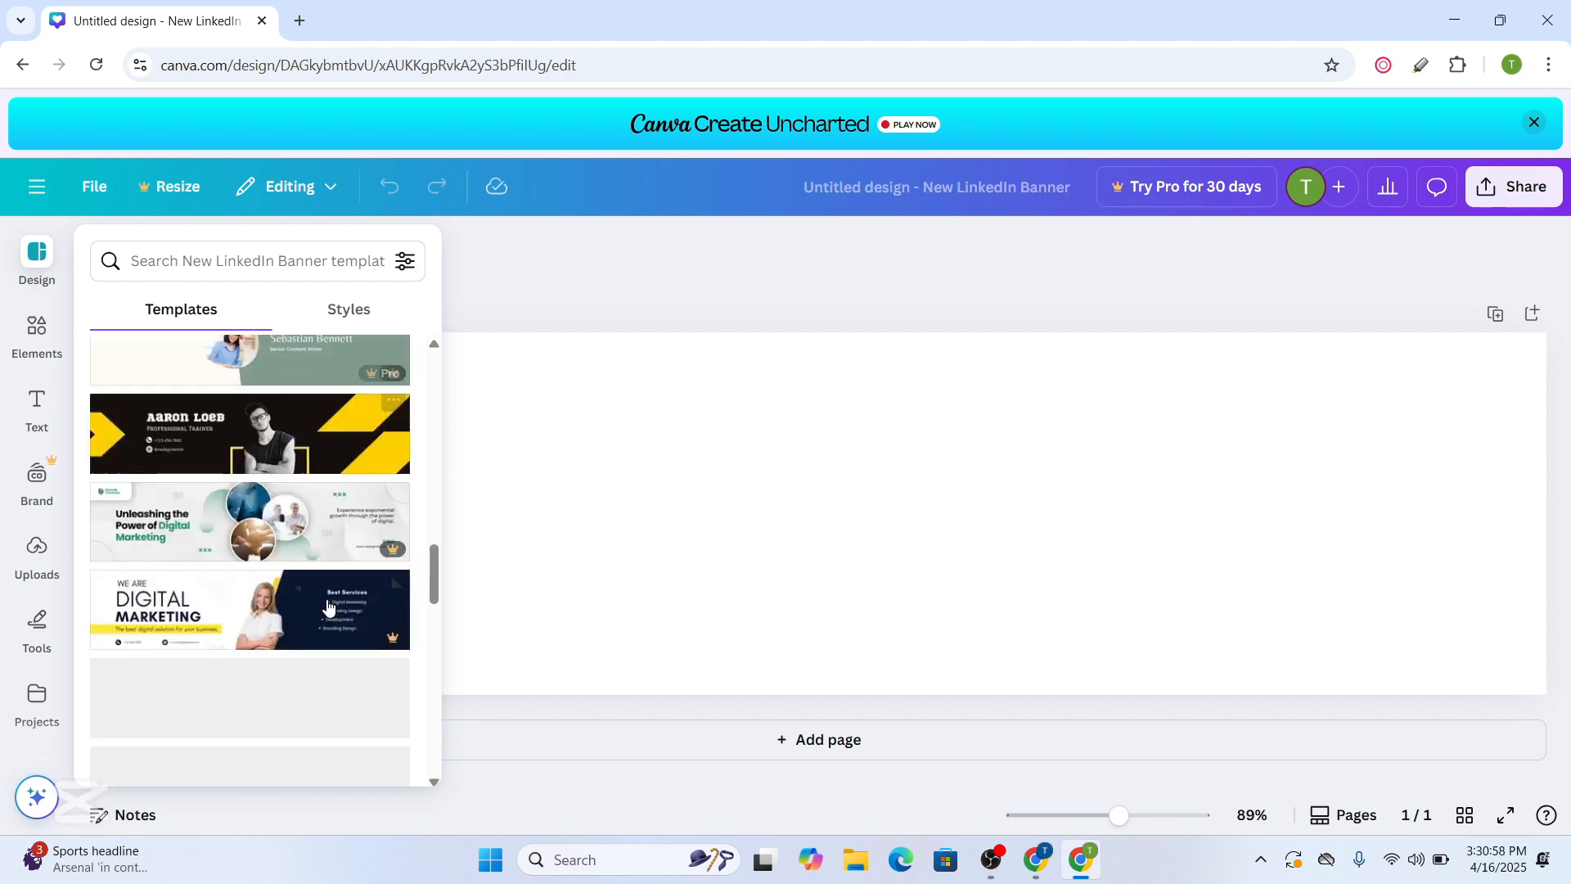
scroll(328, 606, "down", 1)
scroll(327, 589, "down", 2)
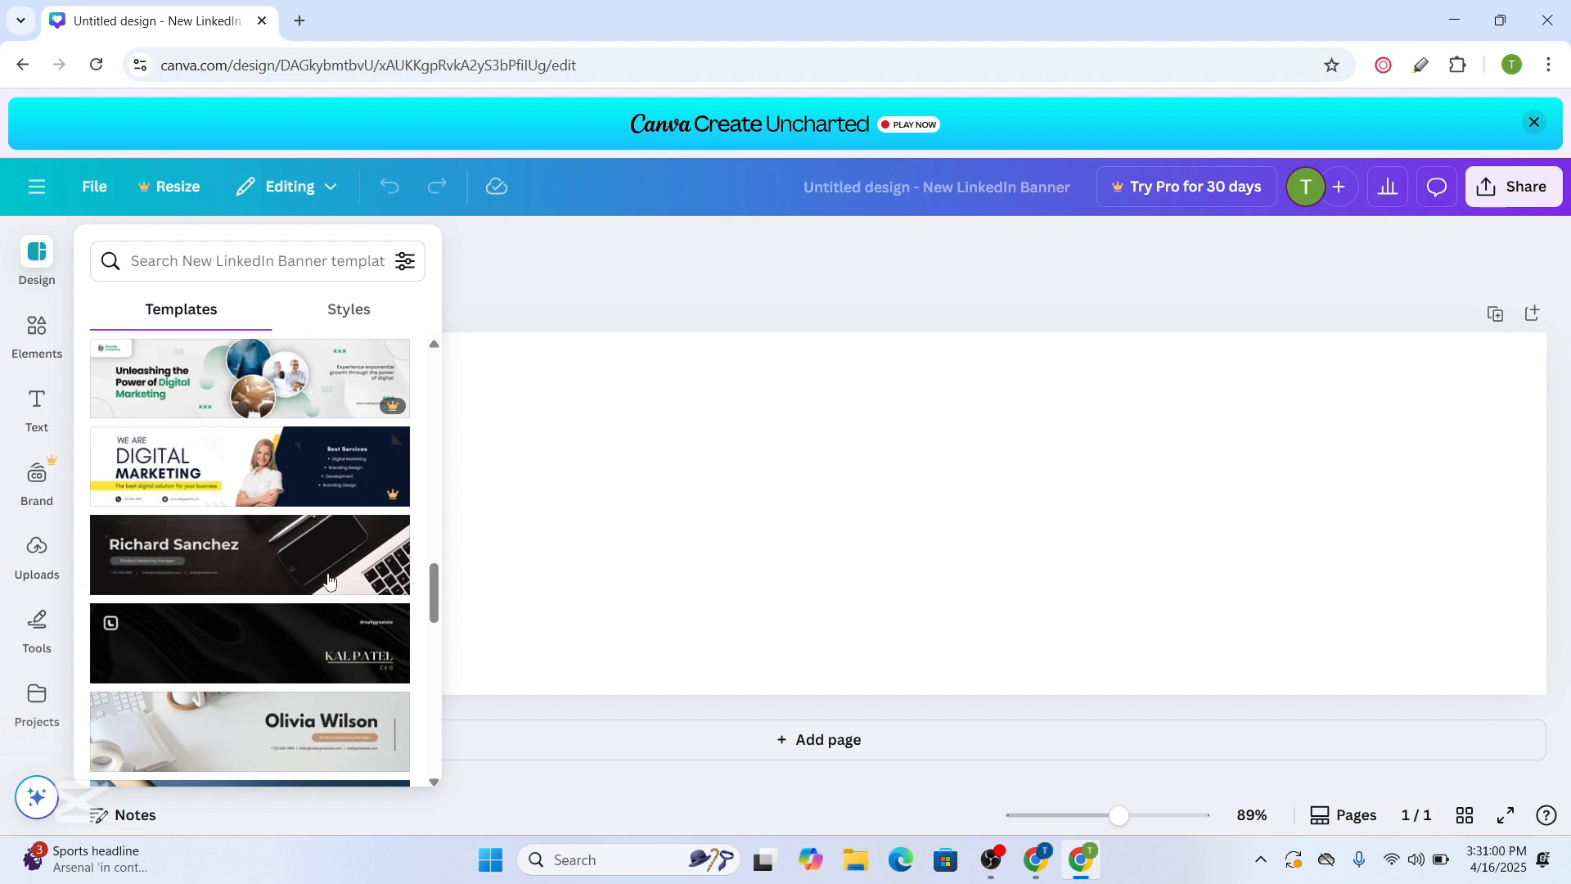
scroll(327, 580, "down", 5)
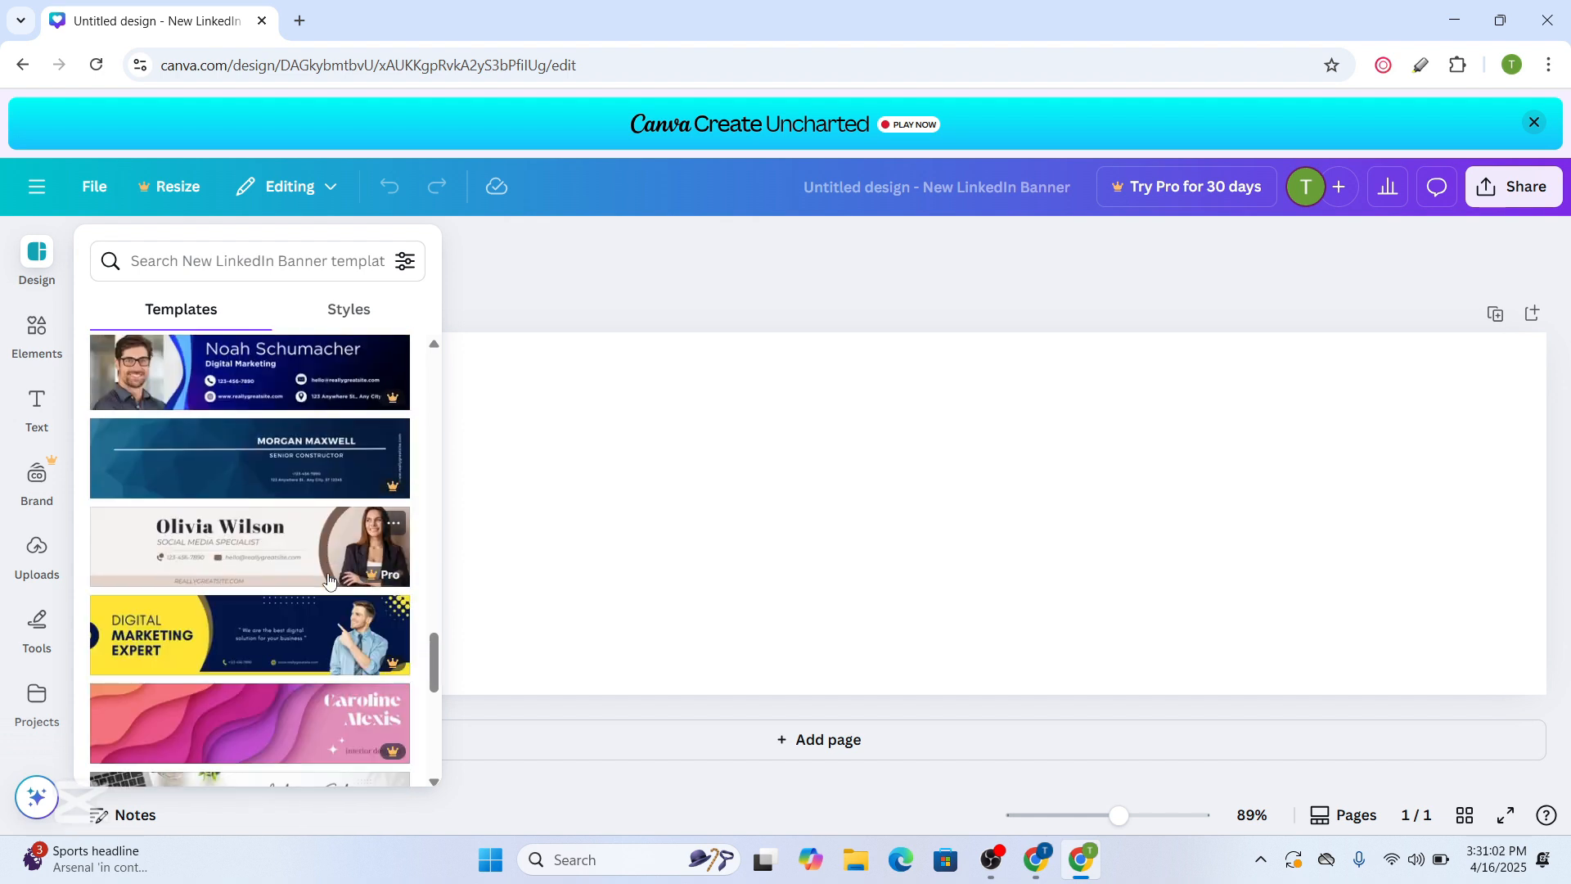
scroll(329, 580, "down", 4)
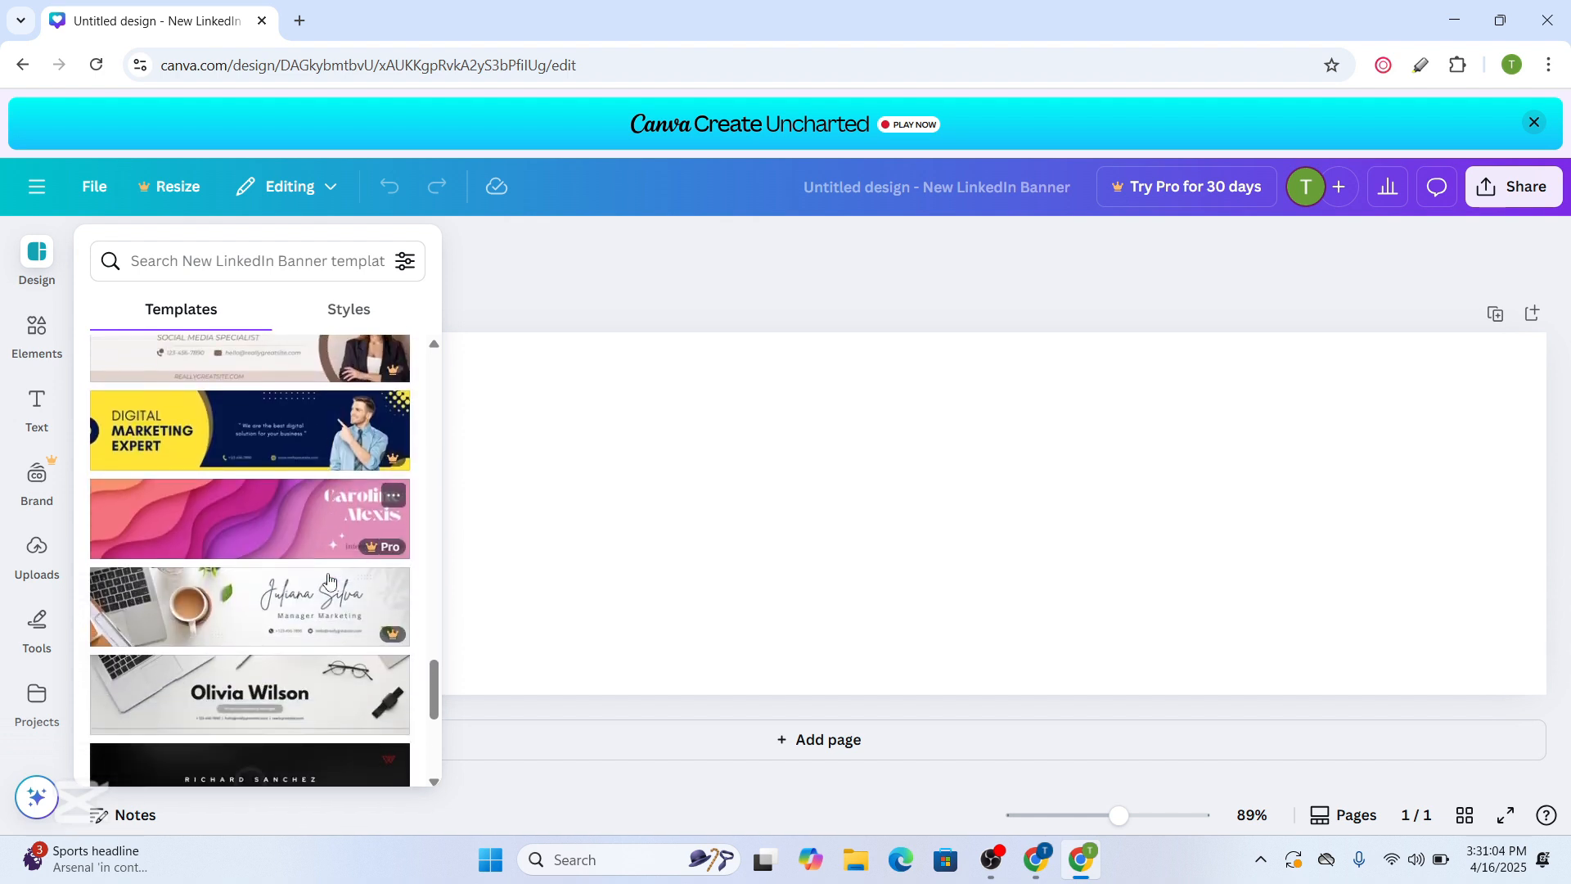
scroll(328, 580, "down", 5)
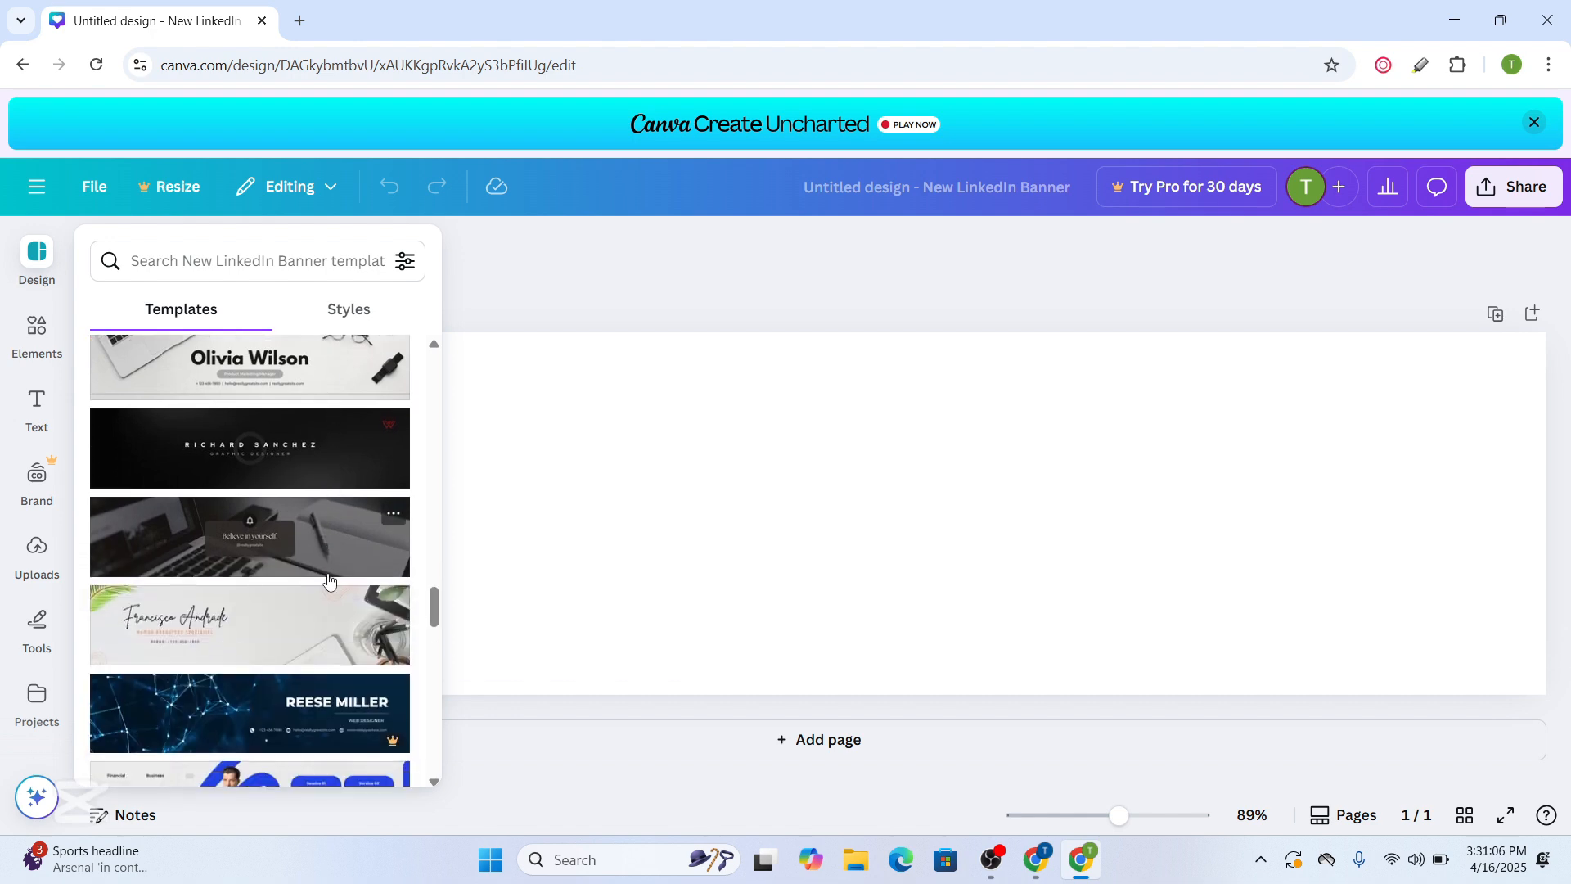
scroll(329, 580, "up", 2)
scroll(328, 580, "down", 5)
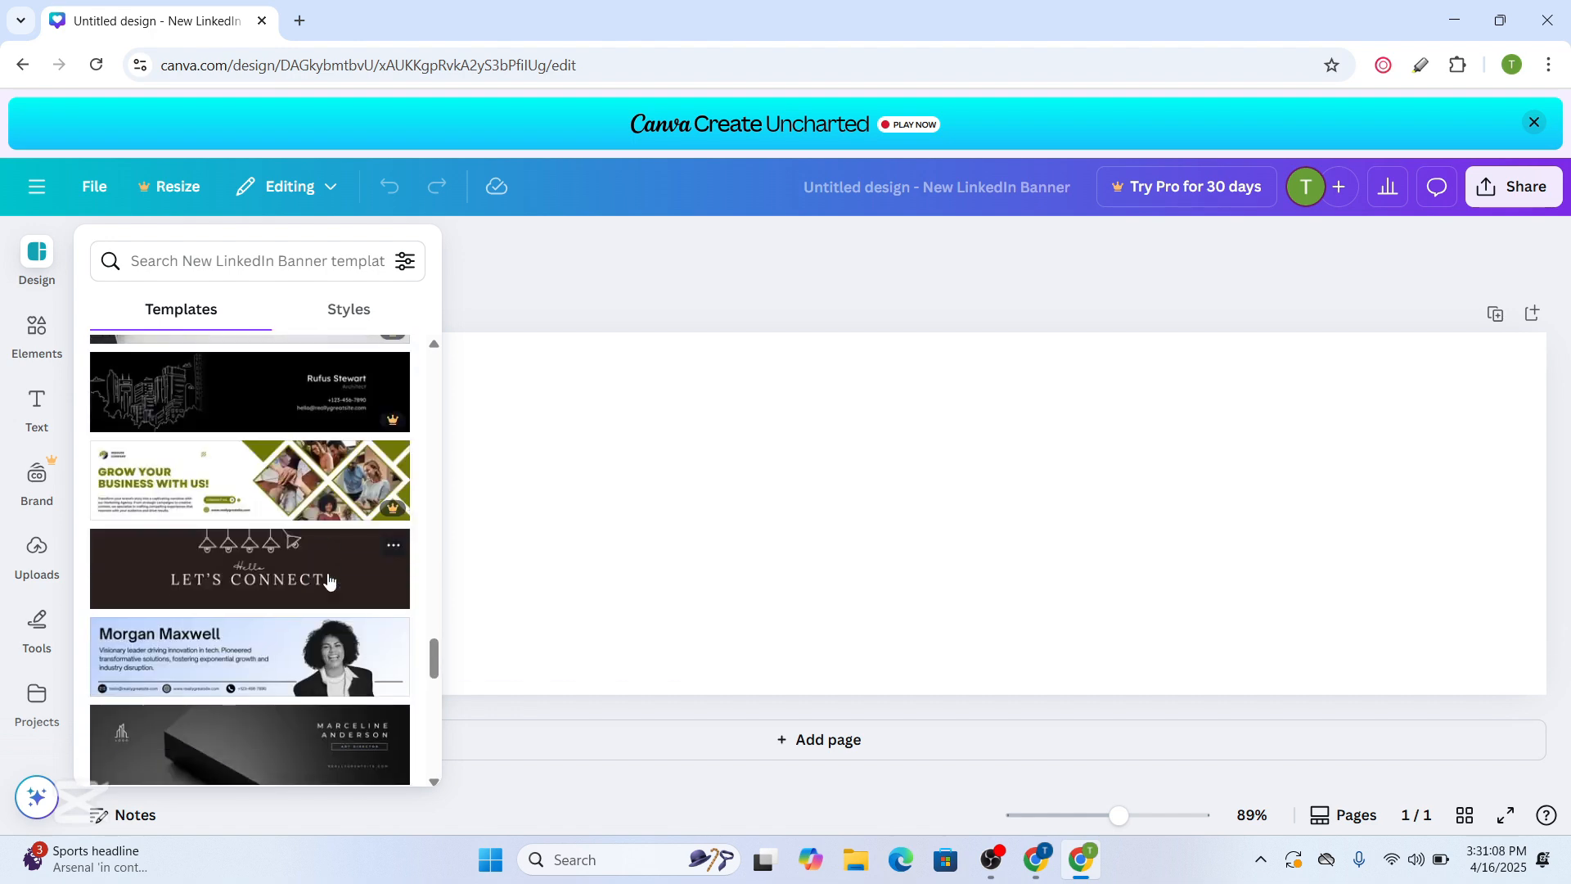
scroll(329, 580, "down", 8)
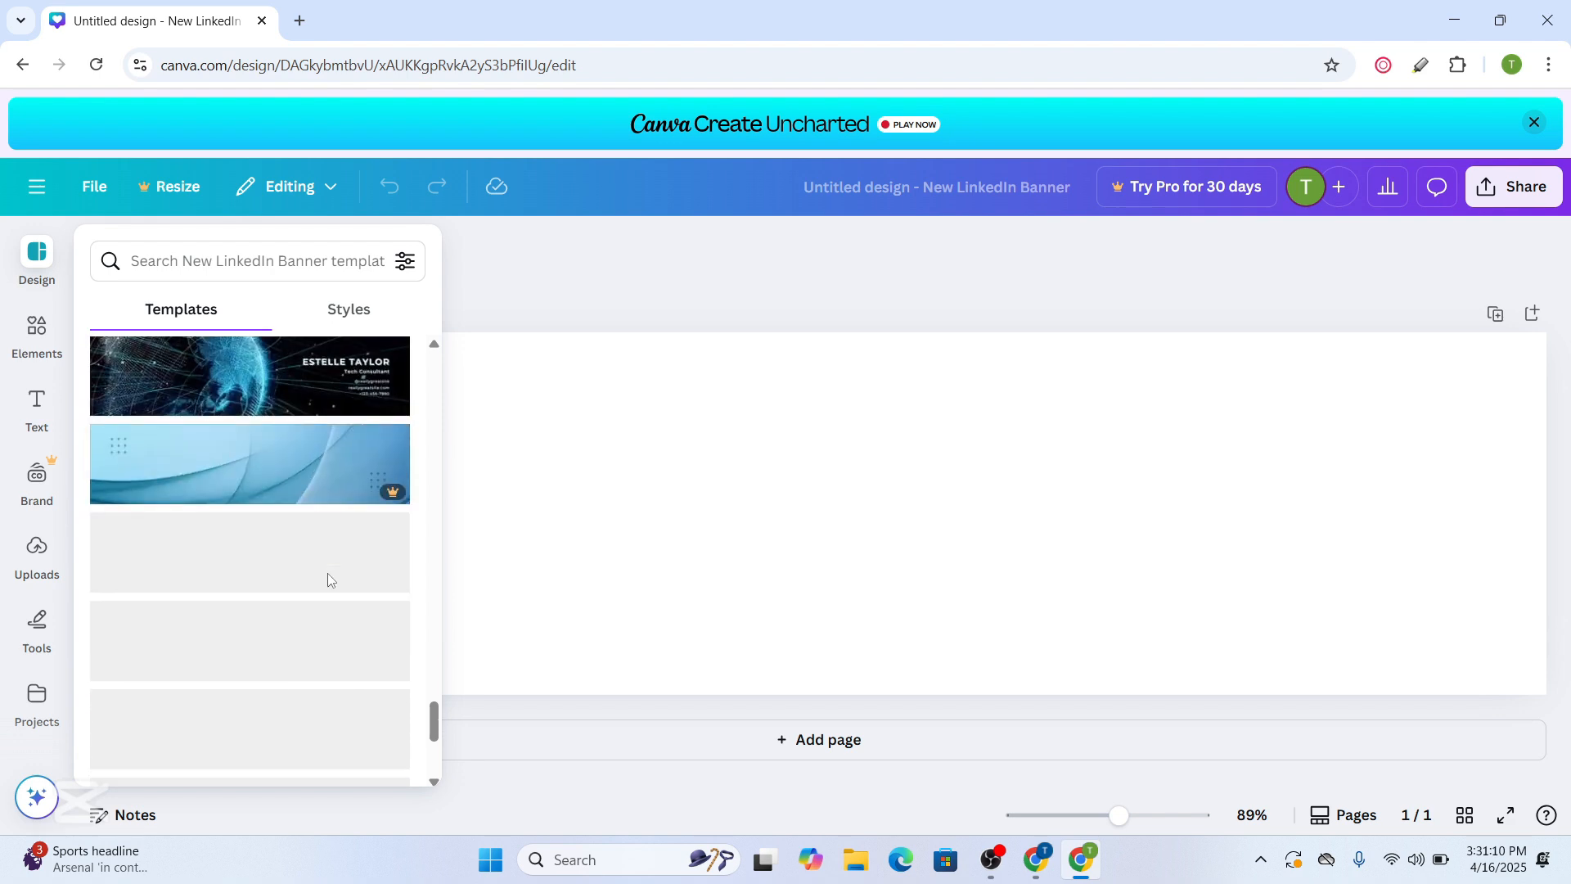
scroll(328, 580, "down", 2)
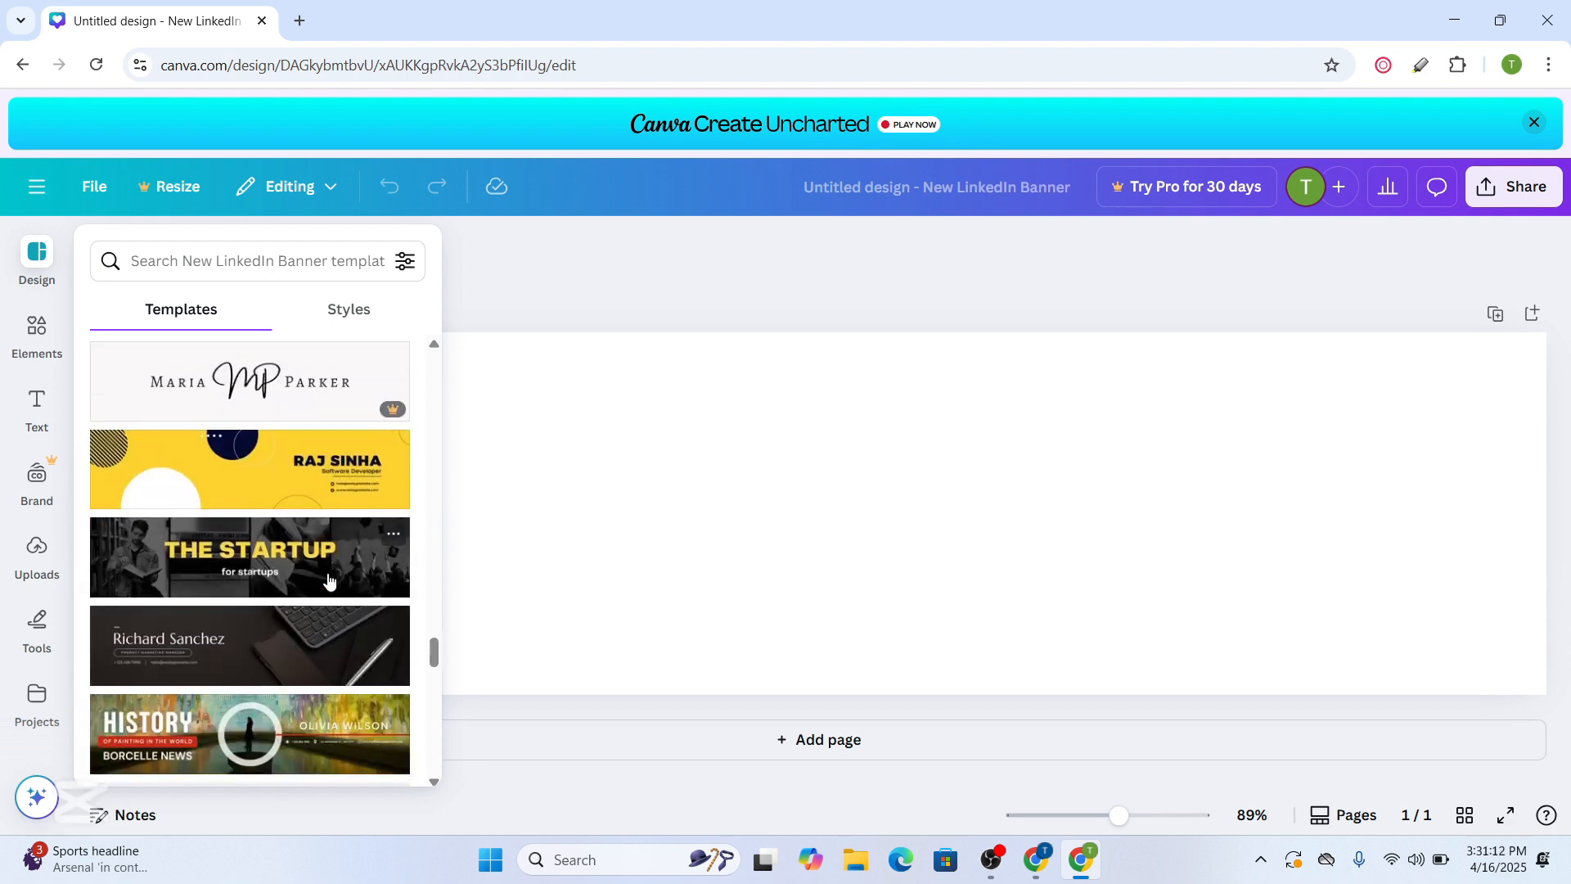
scroll(312, 605, "down", 3)
scroll(312, 604, "down", 5)
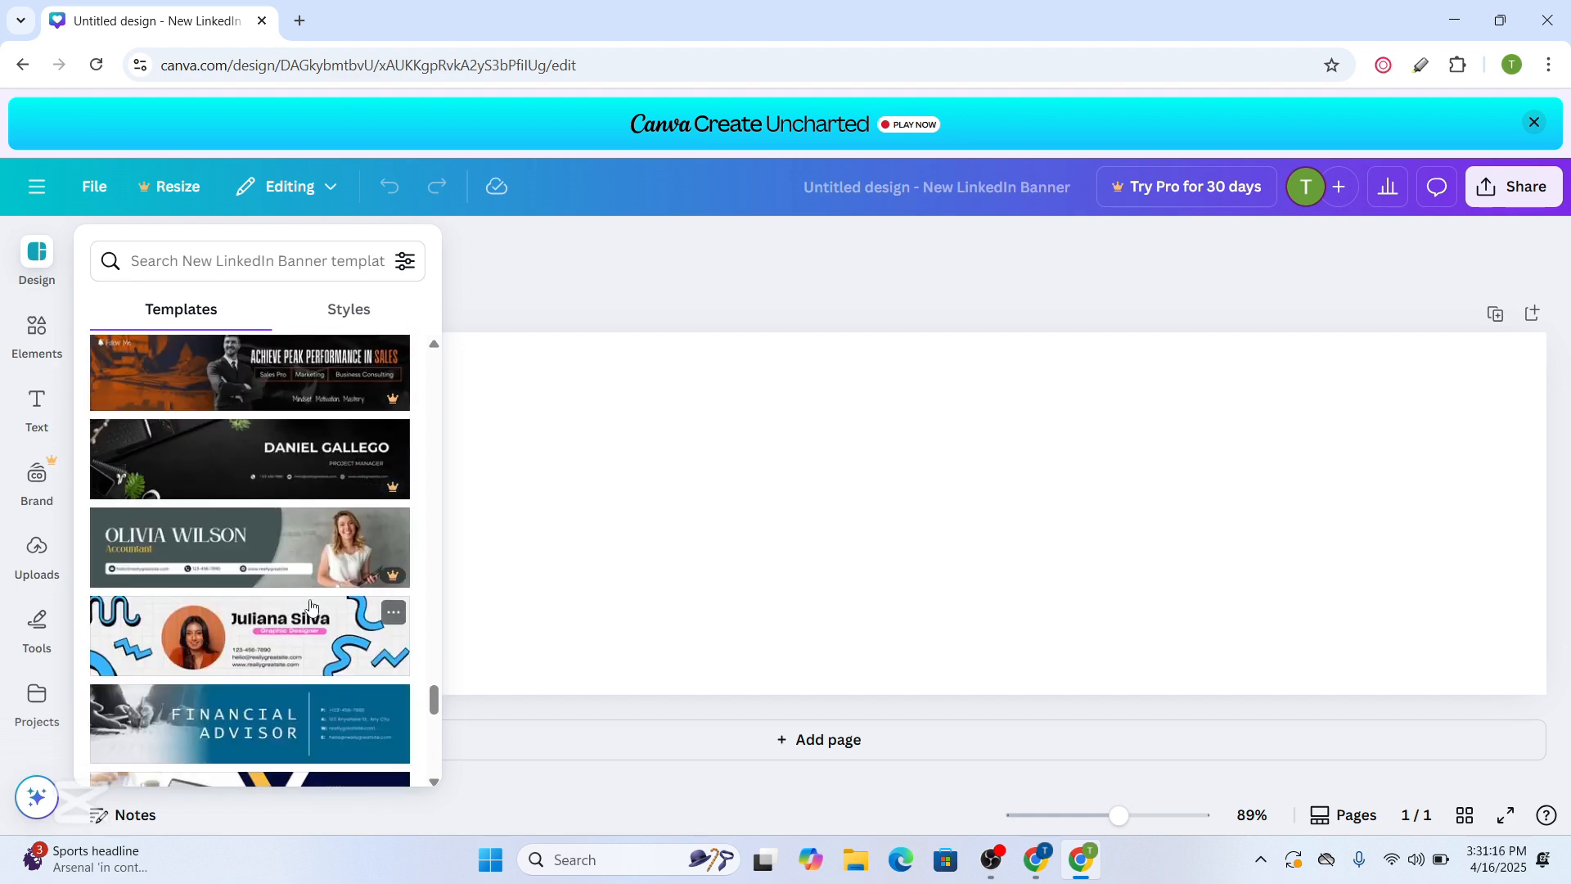
scroll(197, 637, "down", 3)
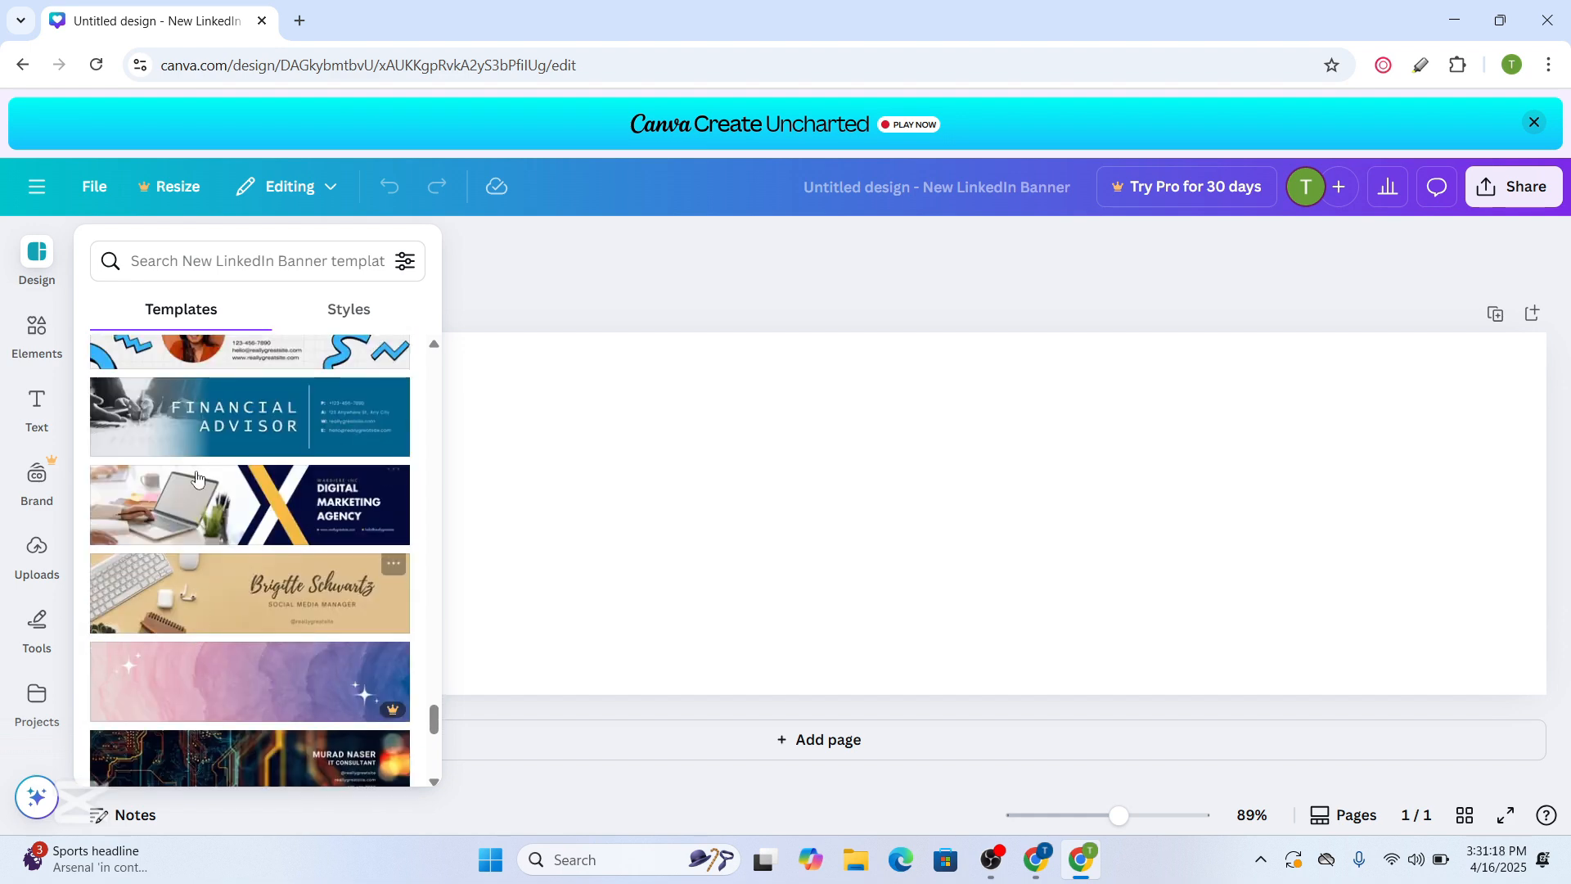
scroll(313, 507, "down", 5)
scroll(311, 507, "up", 5)
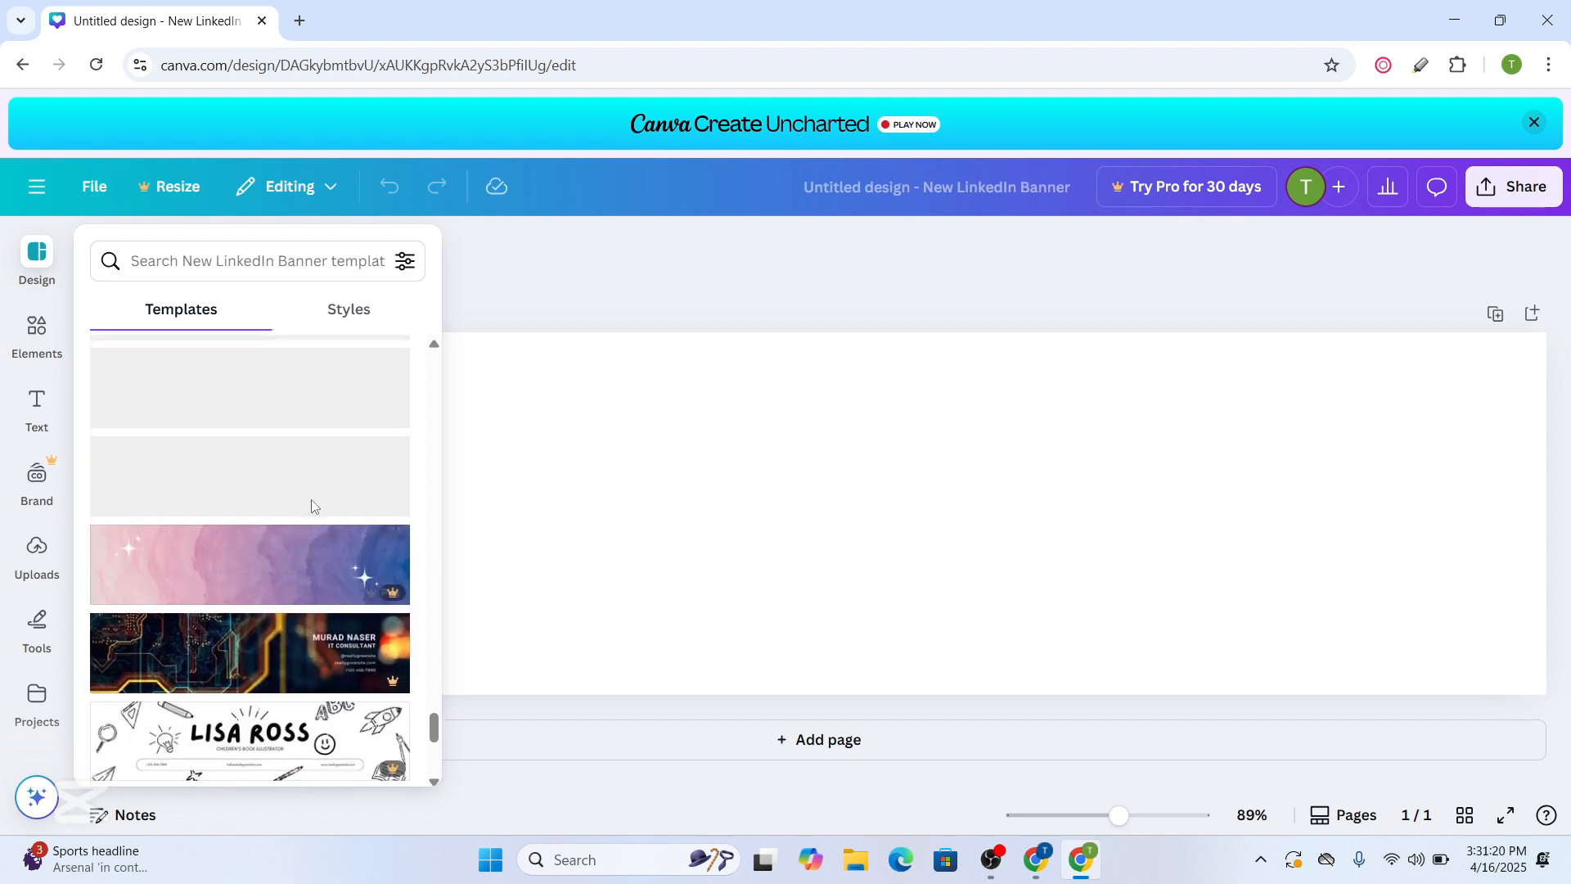
scroll(314, 524, "up", 2)
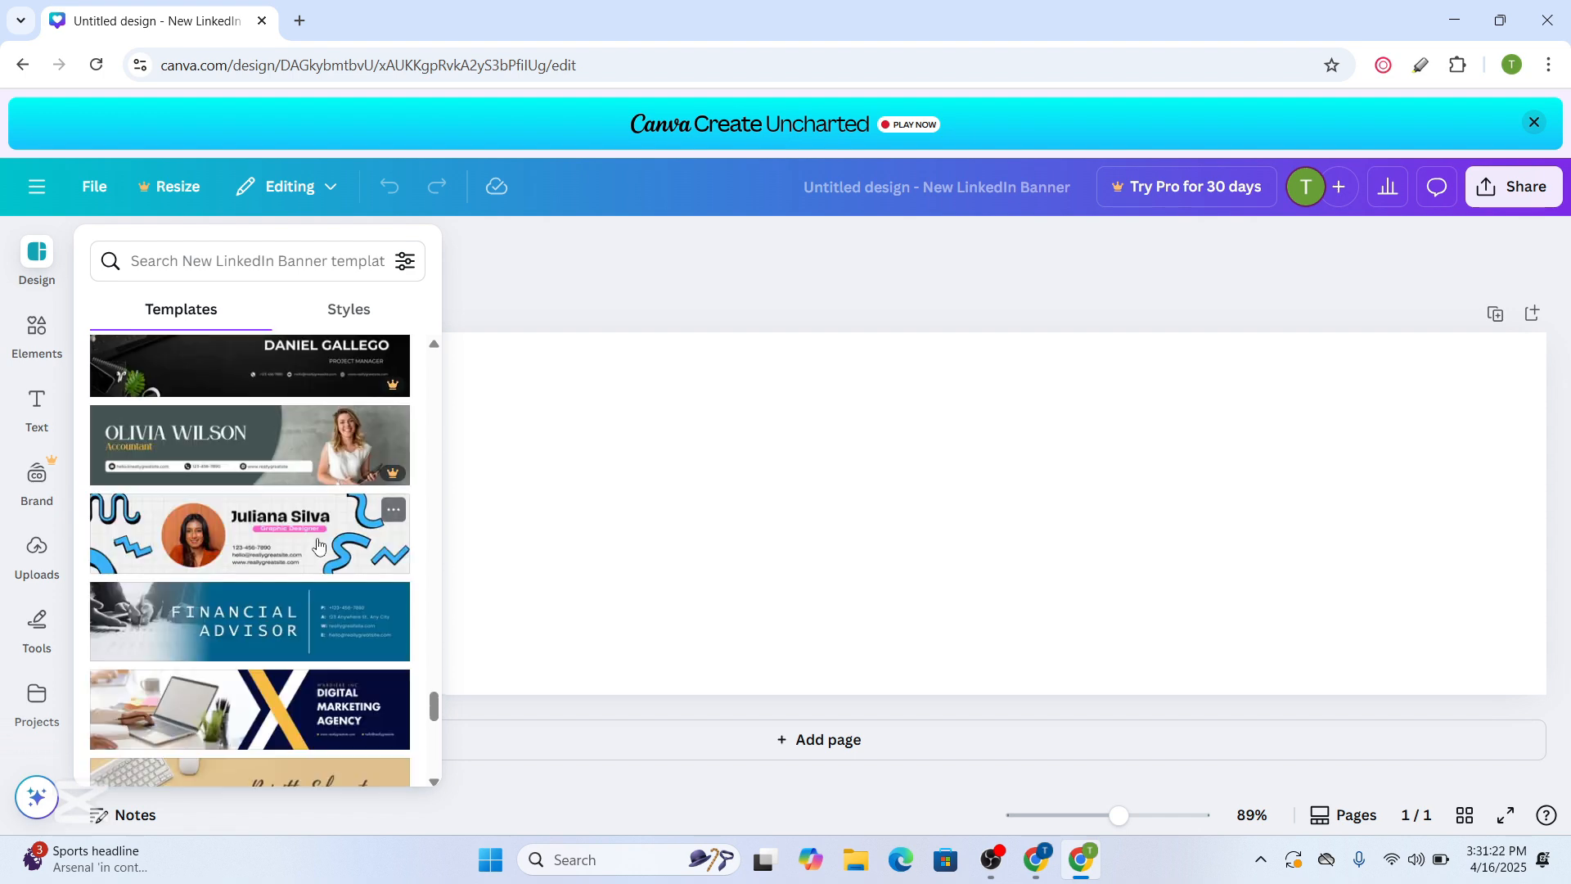
scroll(318, 546, "down", 1)
left_click(308, 500)
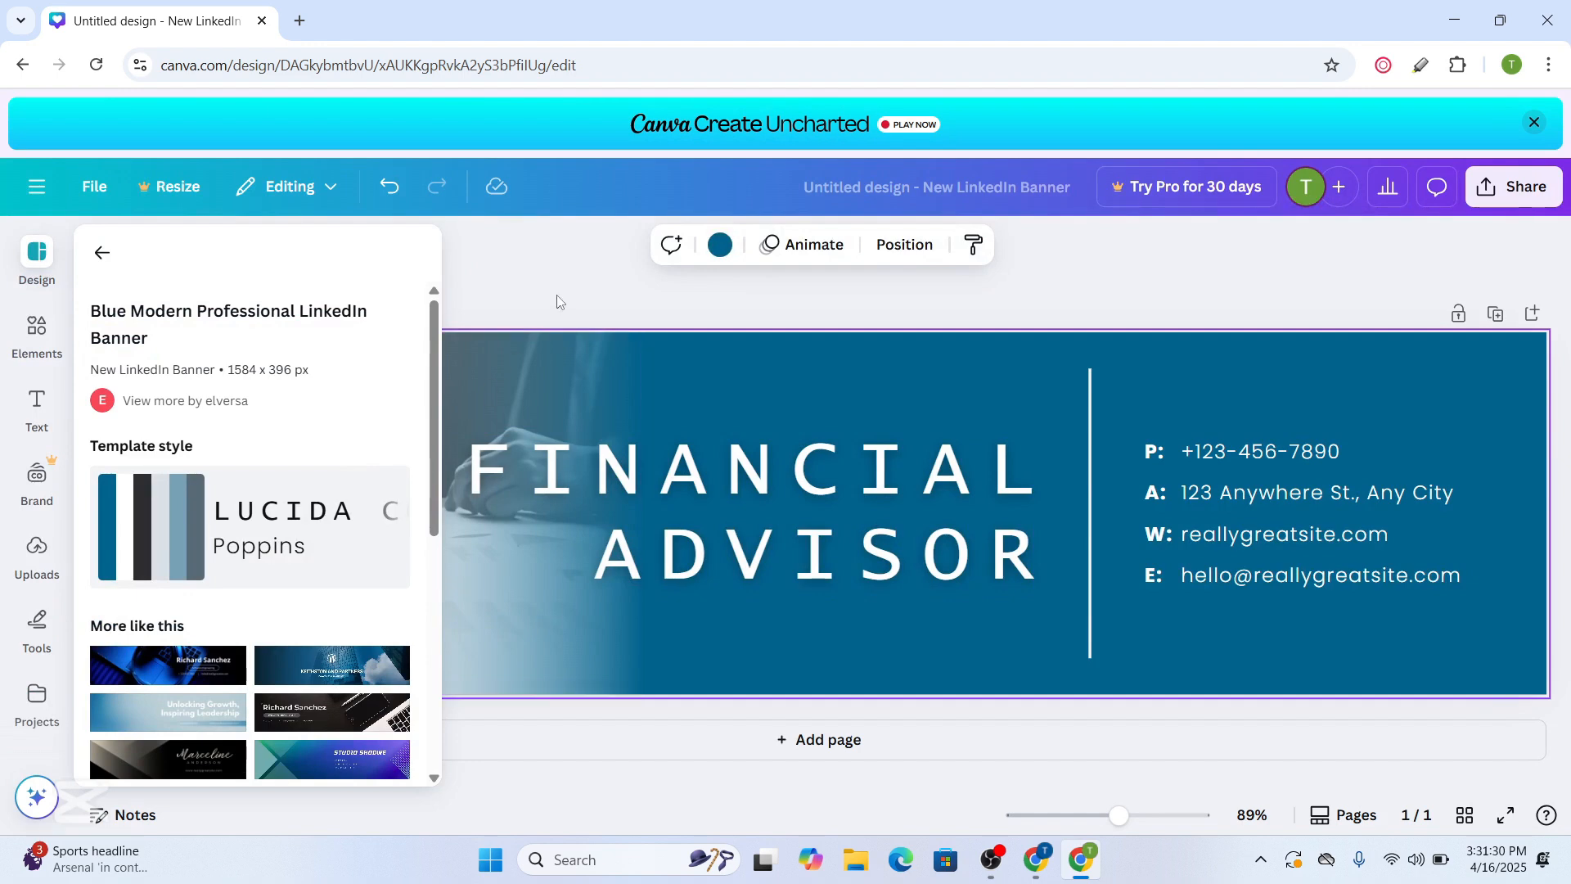
left_click(517, 276)
left_click(517, 277)
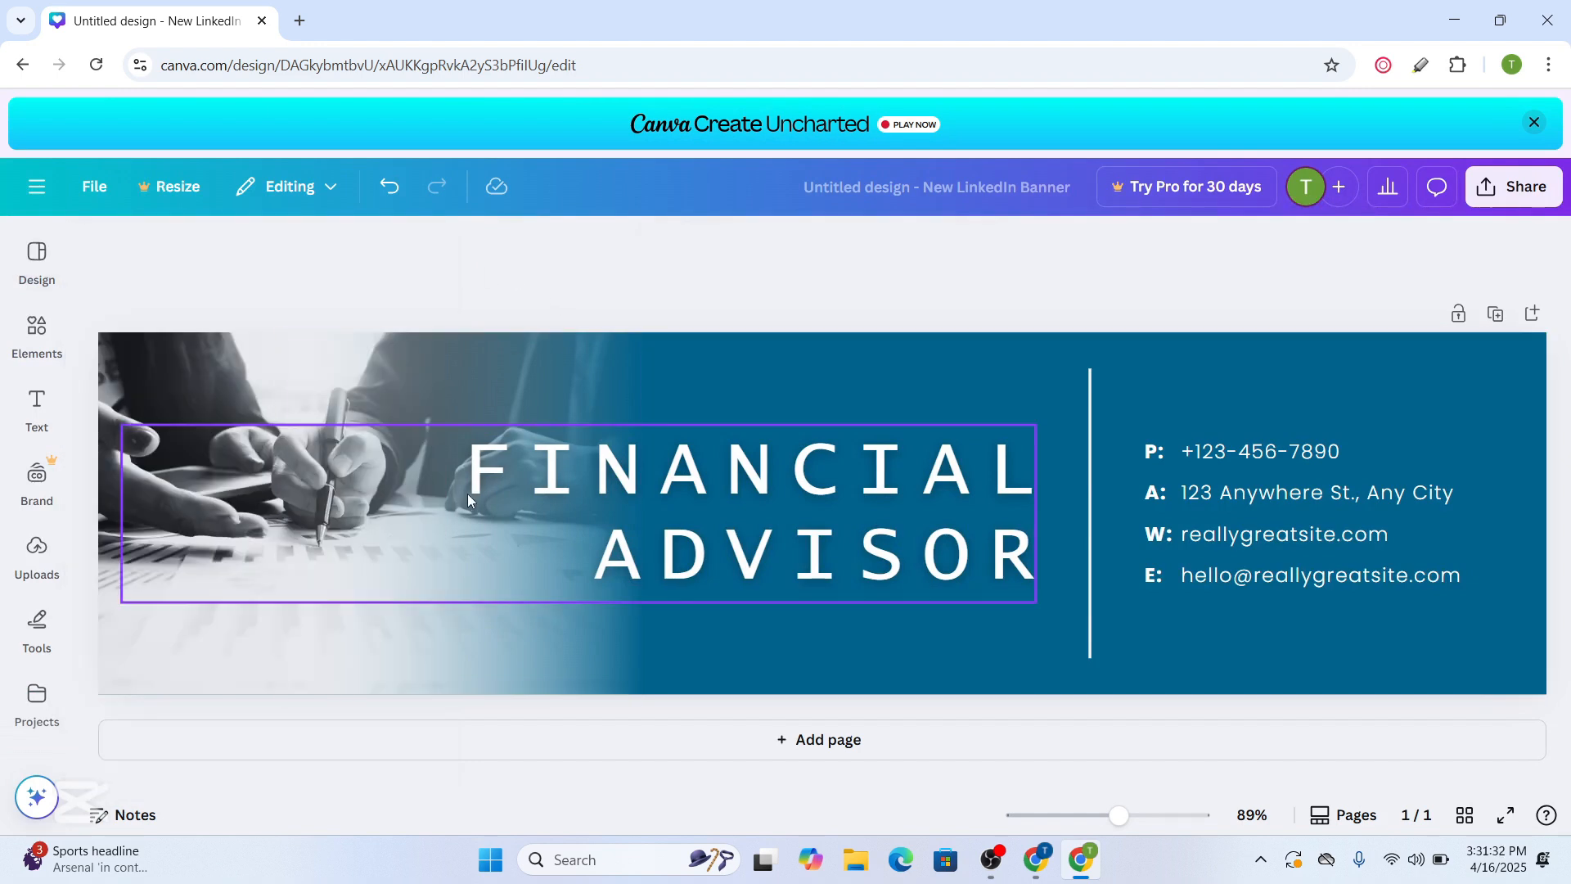
key("ctrl+minus")
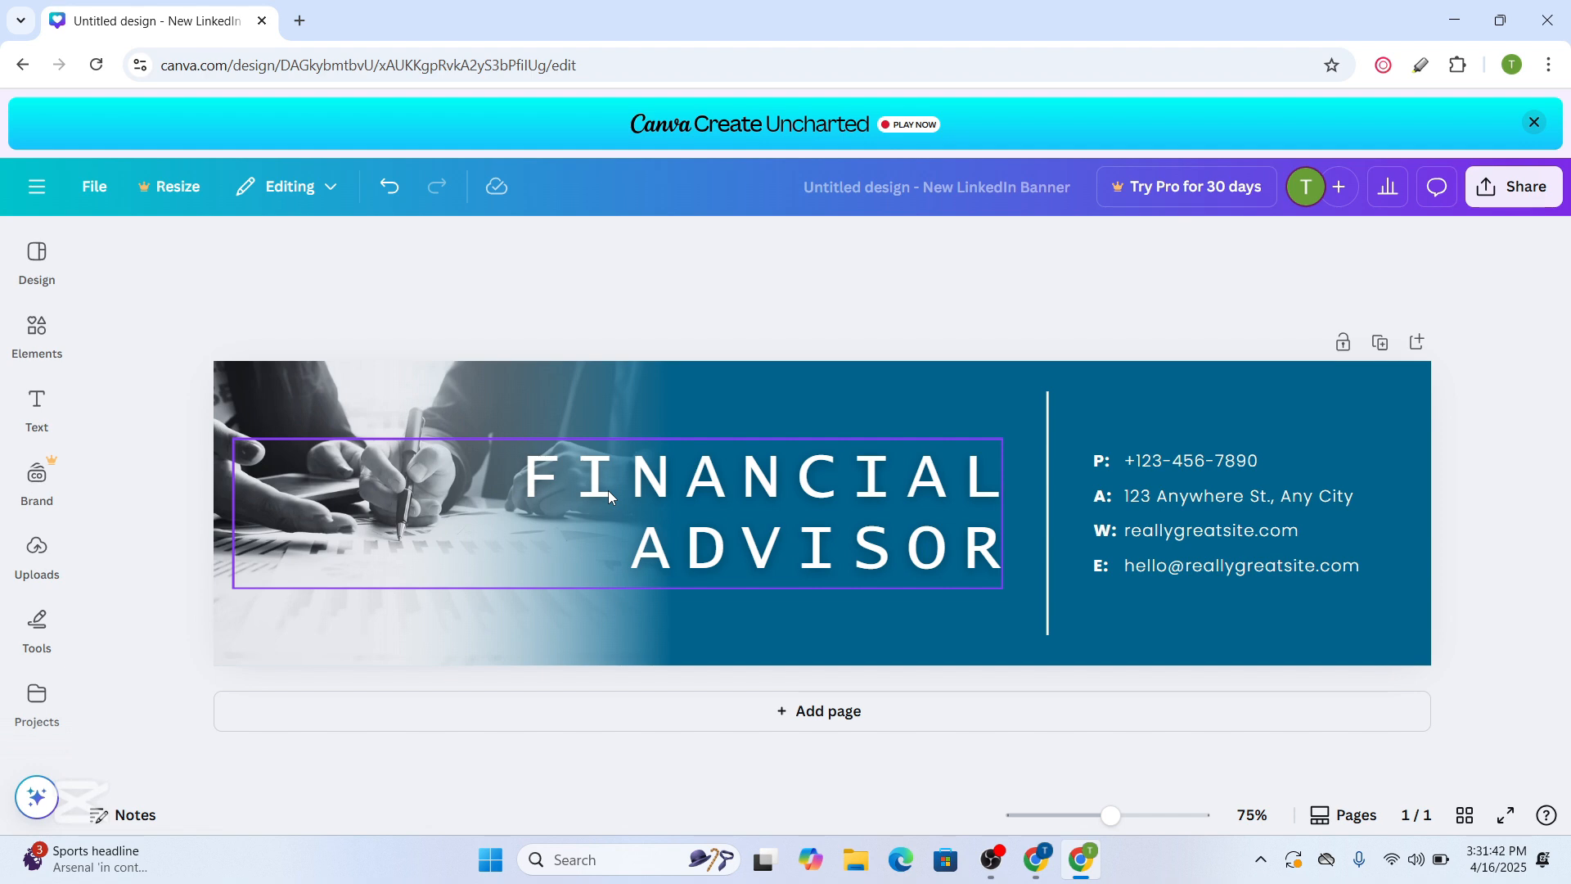
- Switch to the LinkedIn Jobs page to view the profile card and its banner area, and return to the Canva design
left_click(1454, 19)
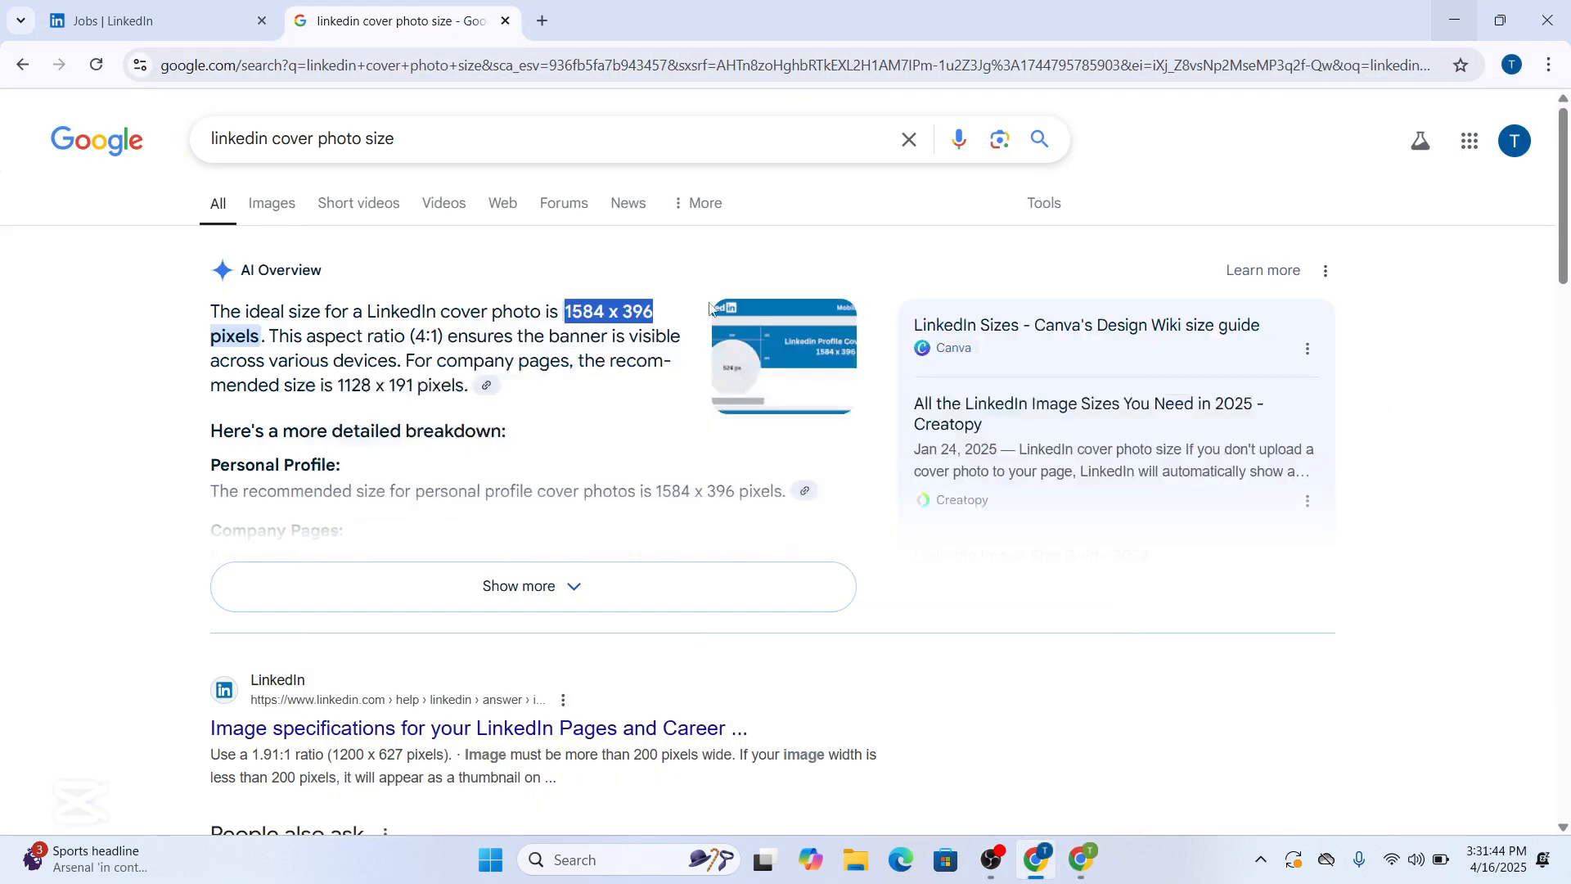
left_click(155, 21)
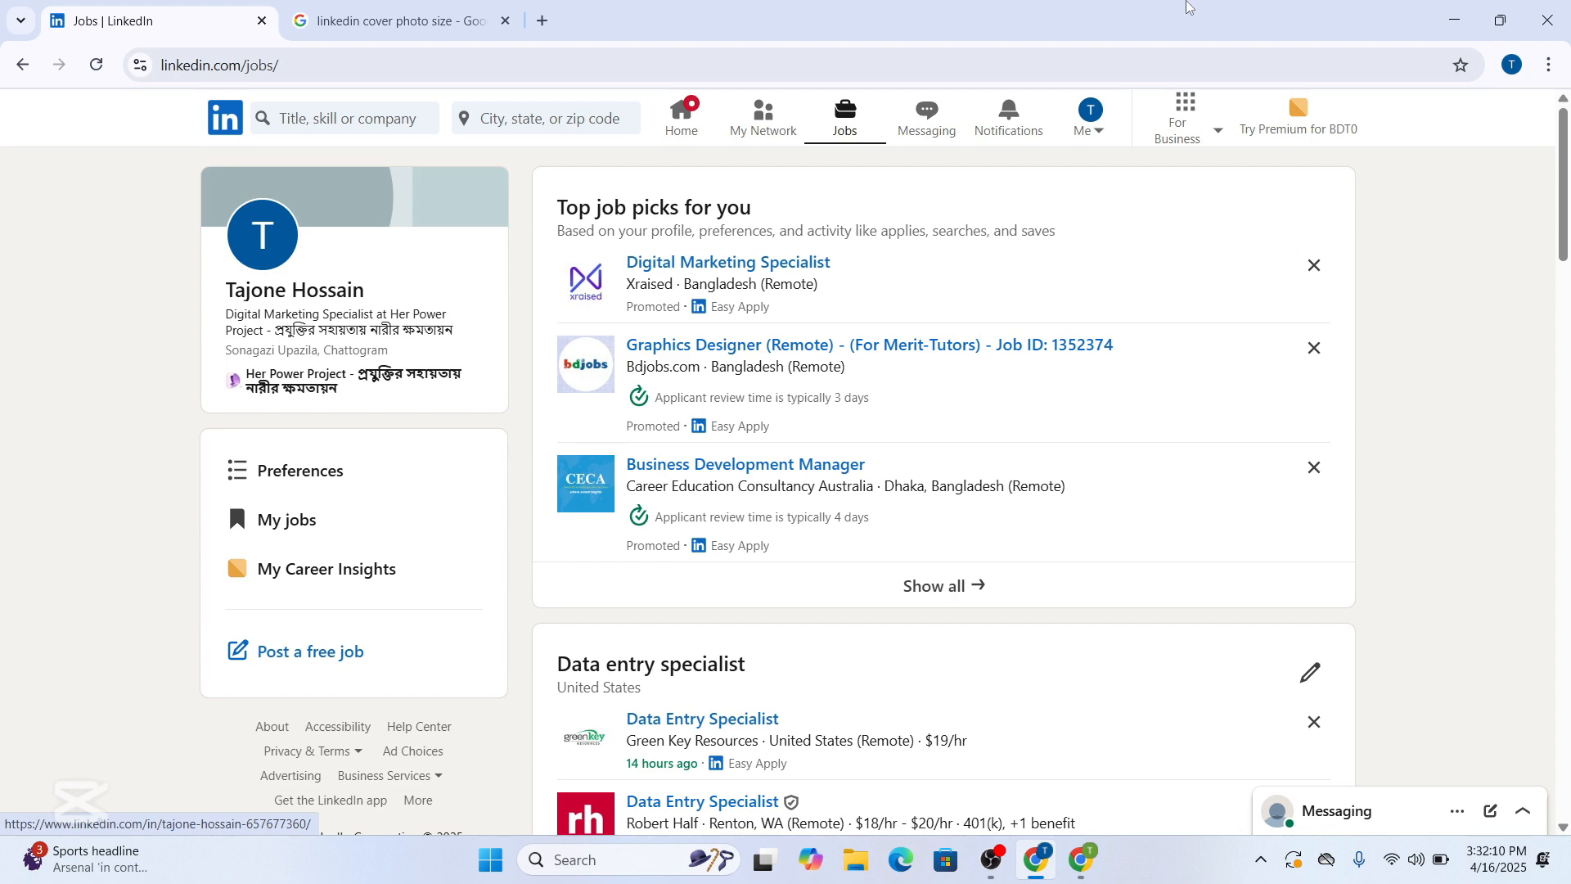
left_click(1453, 19)
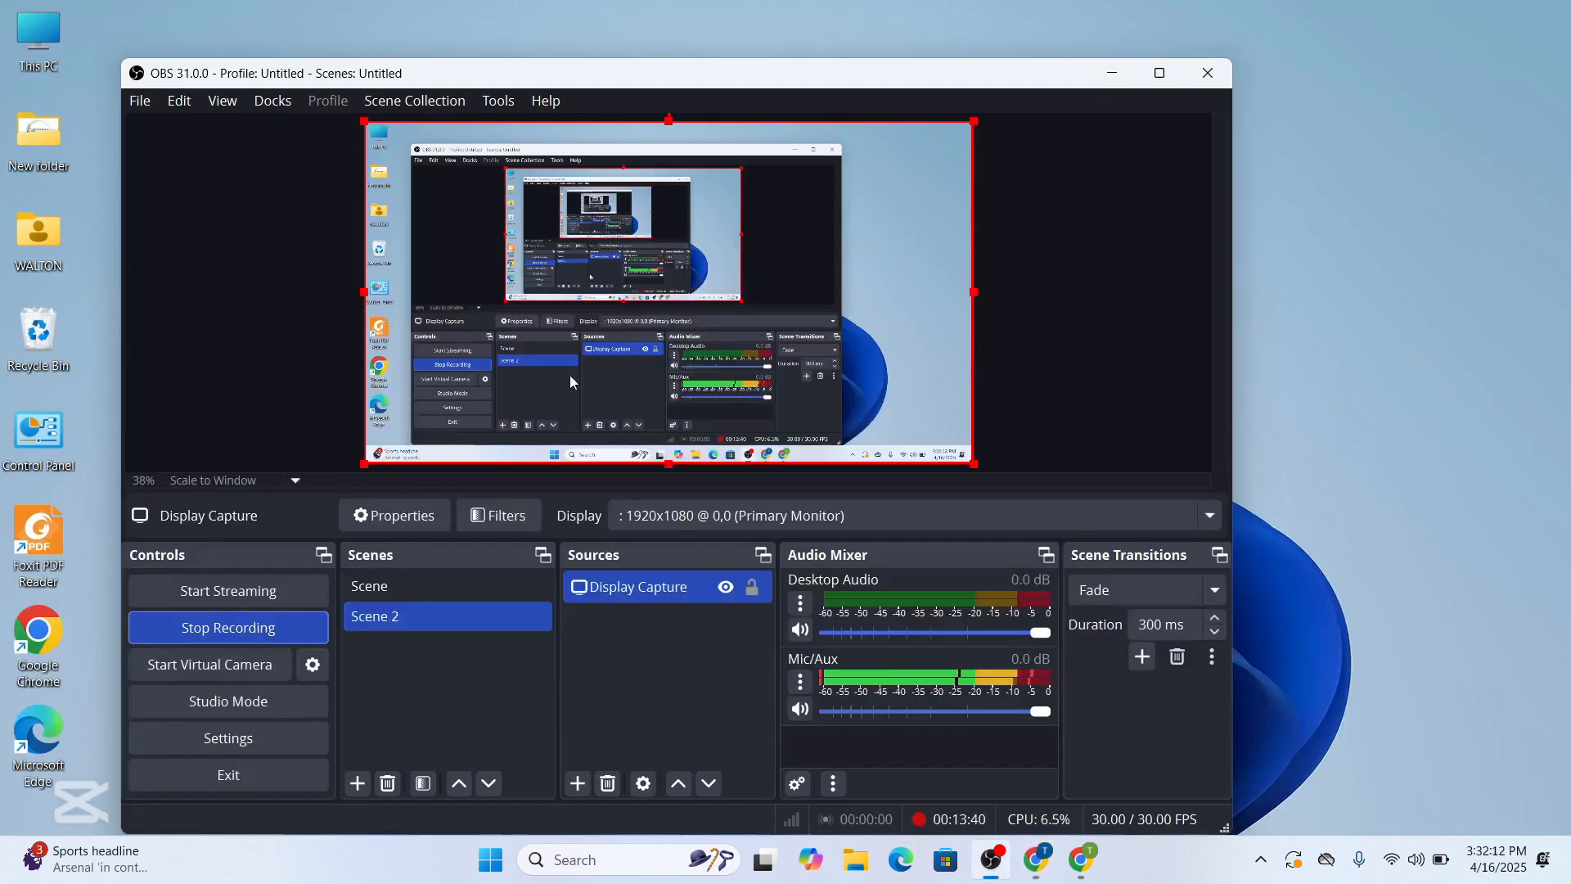
left_click(1037, 859)
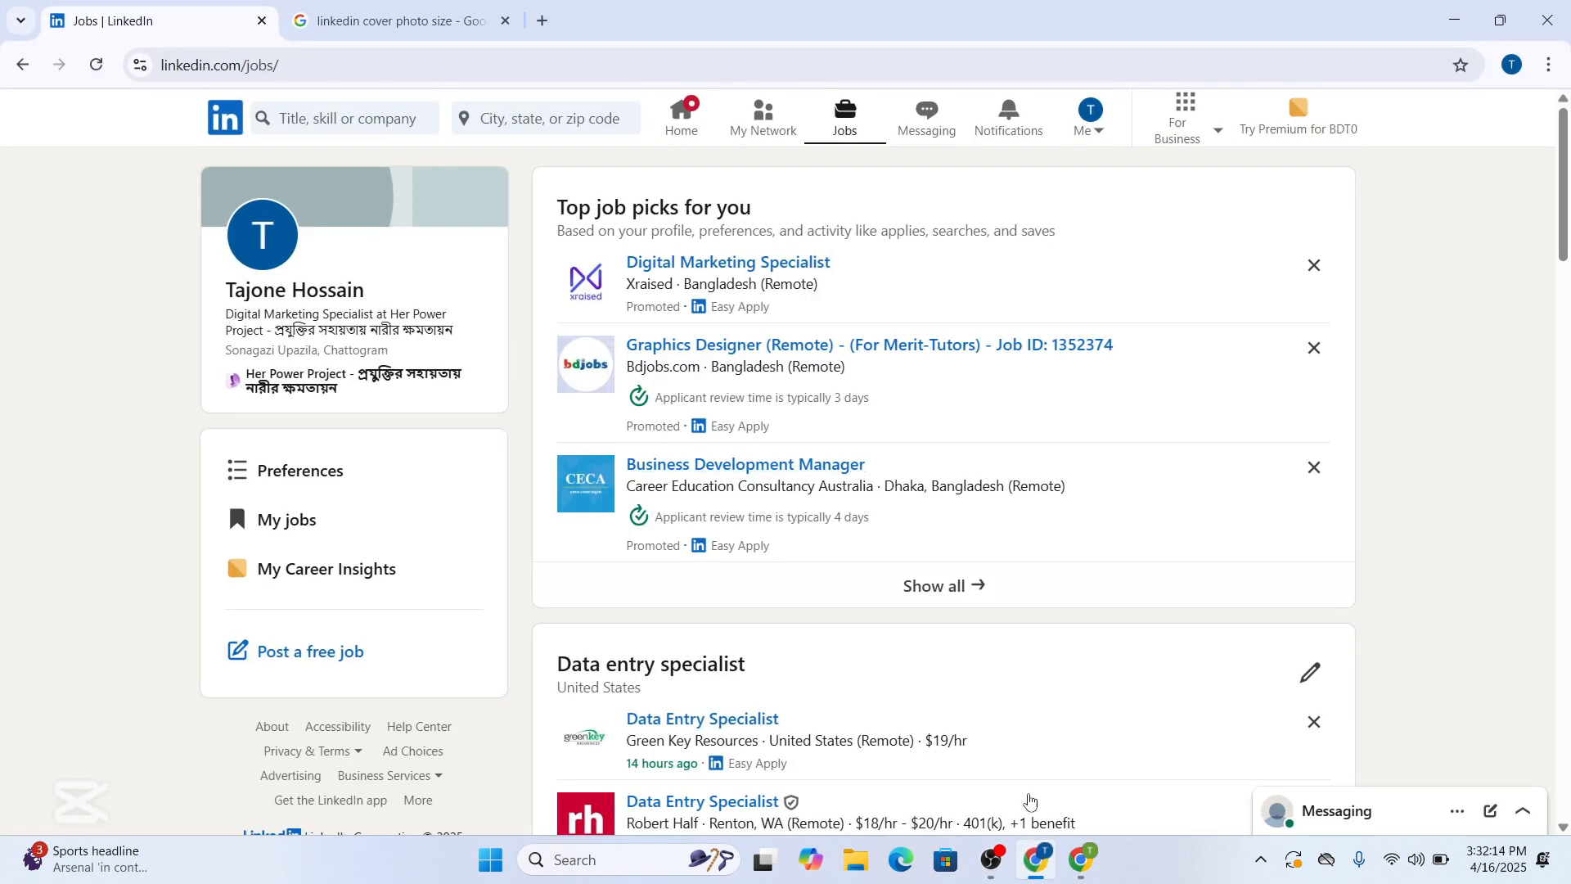
left_click(1080, 859)
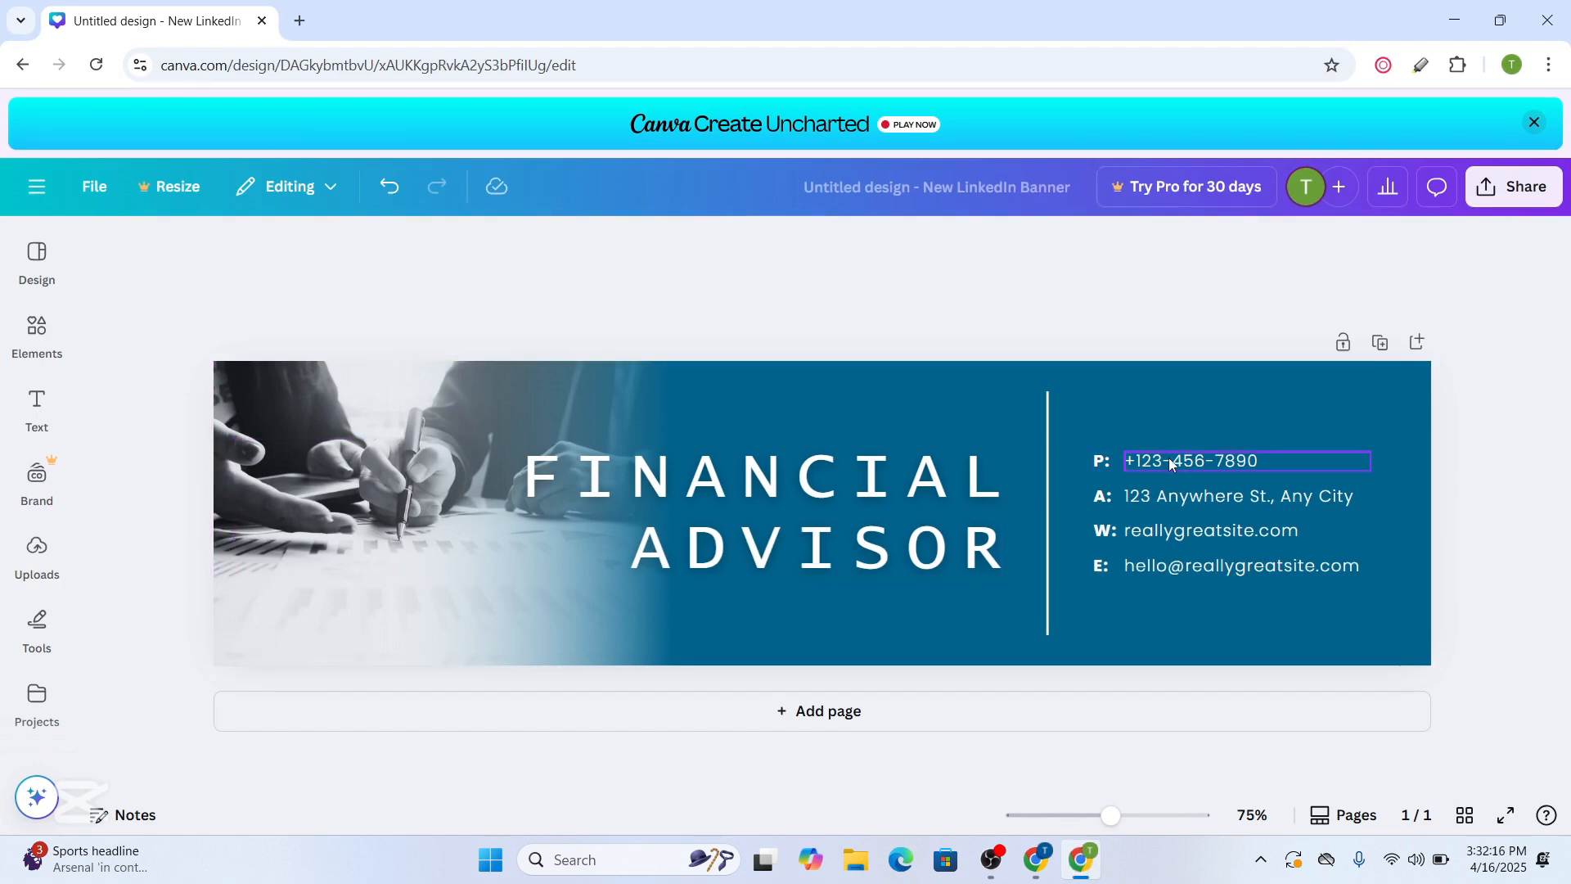
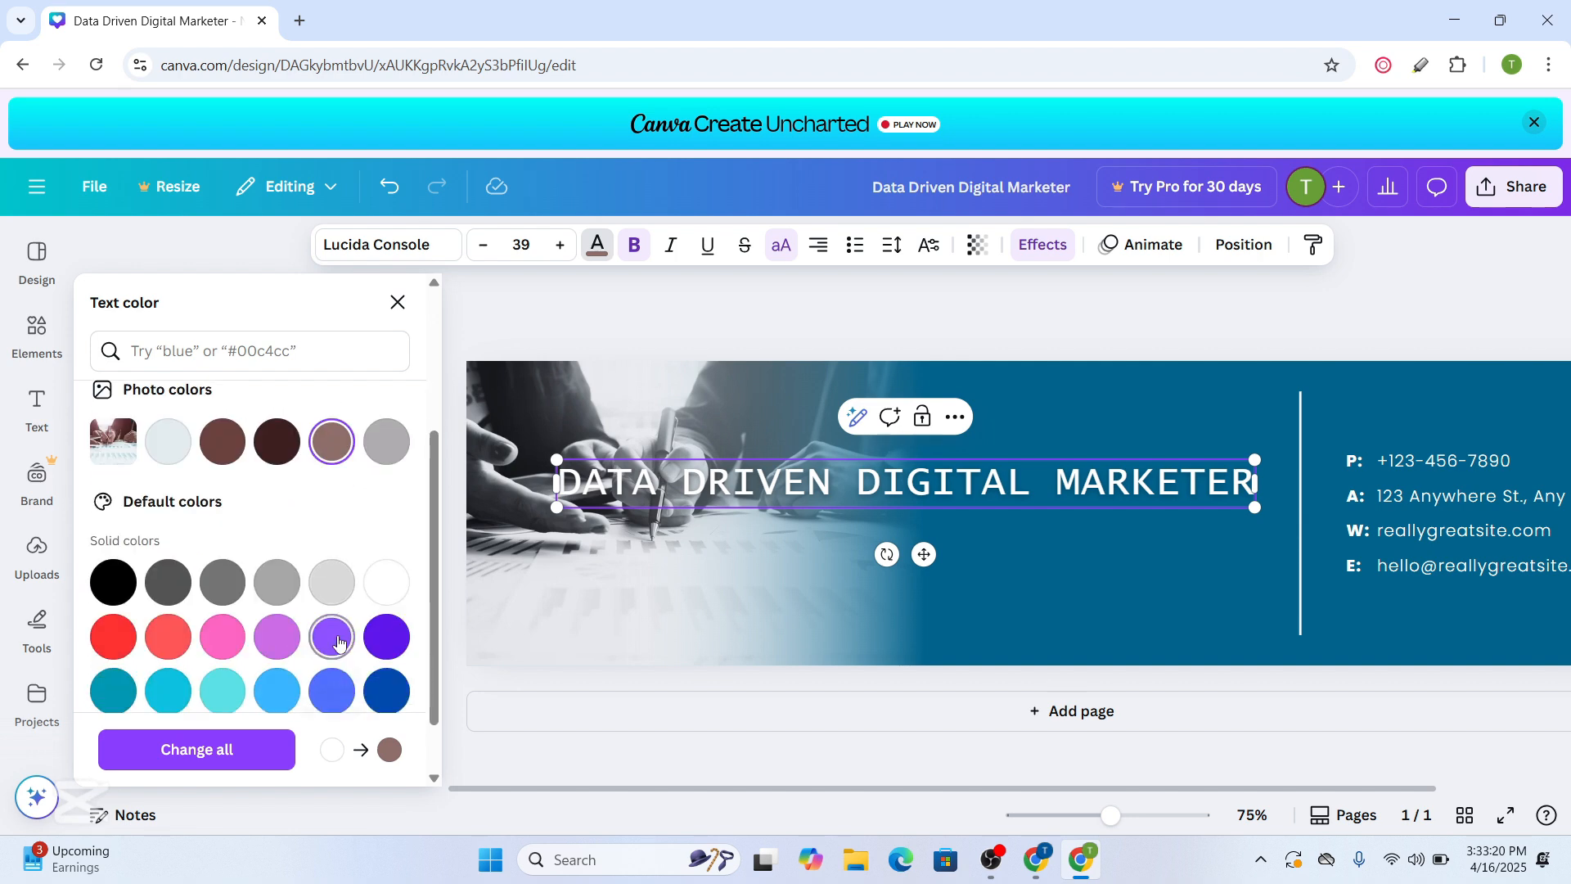
- Try black as the text color of the "DATA DRIVEN DIGITAL MARKETER" headline
left_click(109, 510)
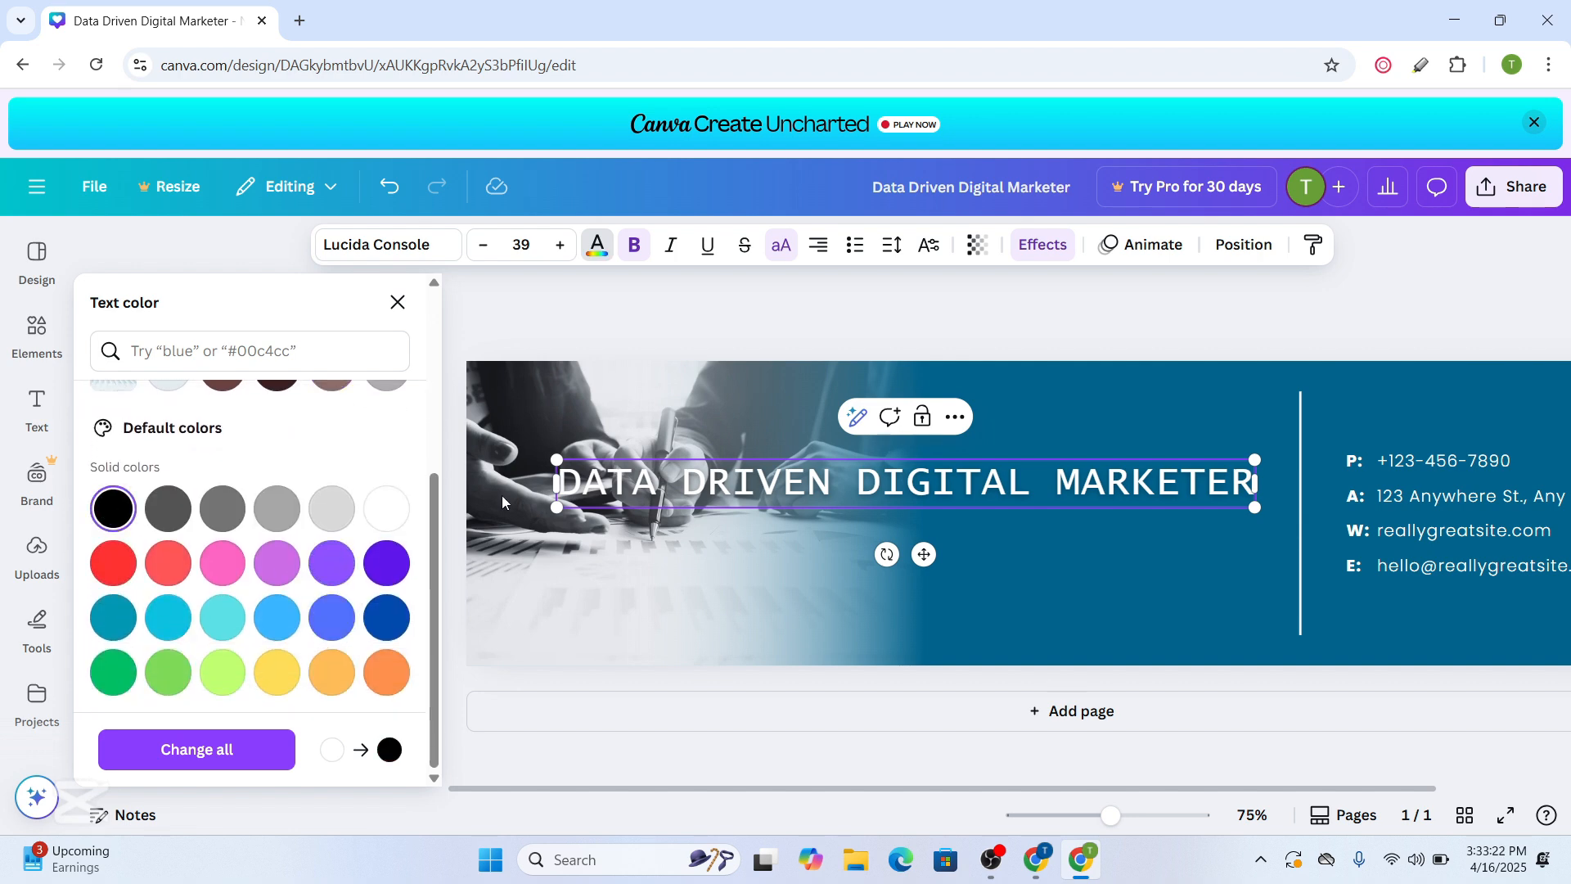
left_click_drag(564, 485, 1257, 486)
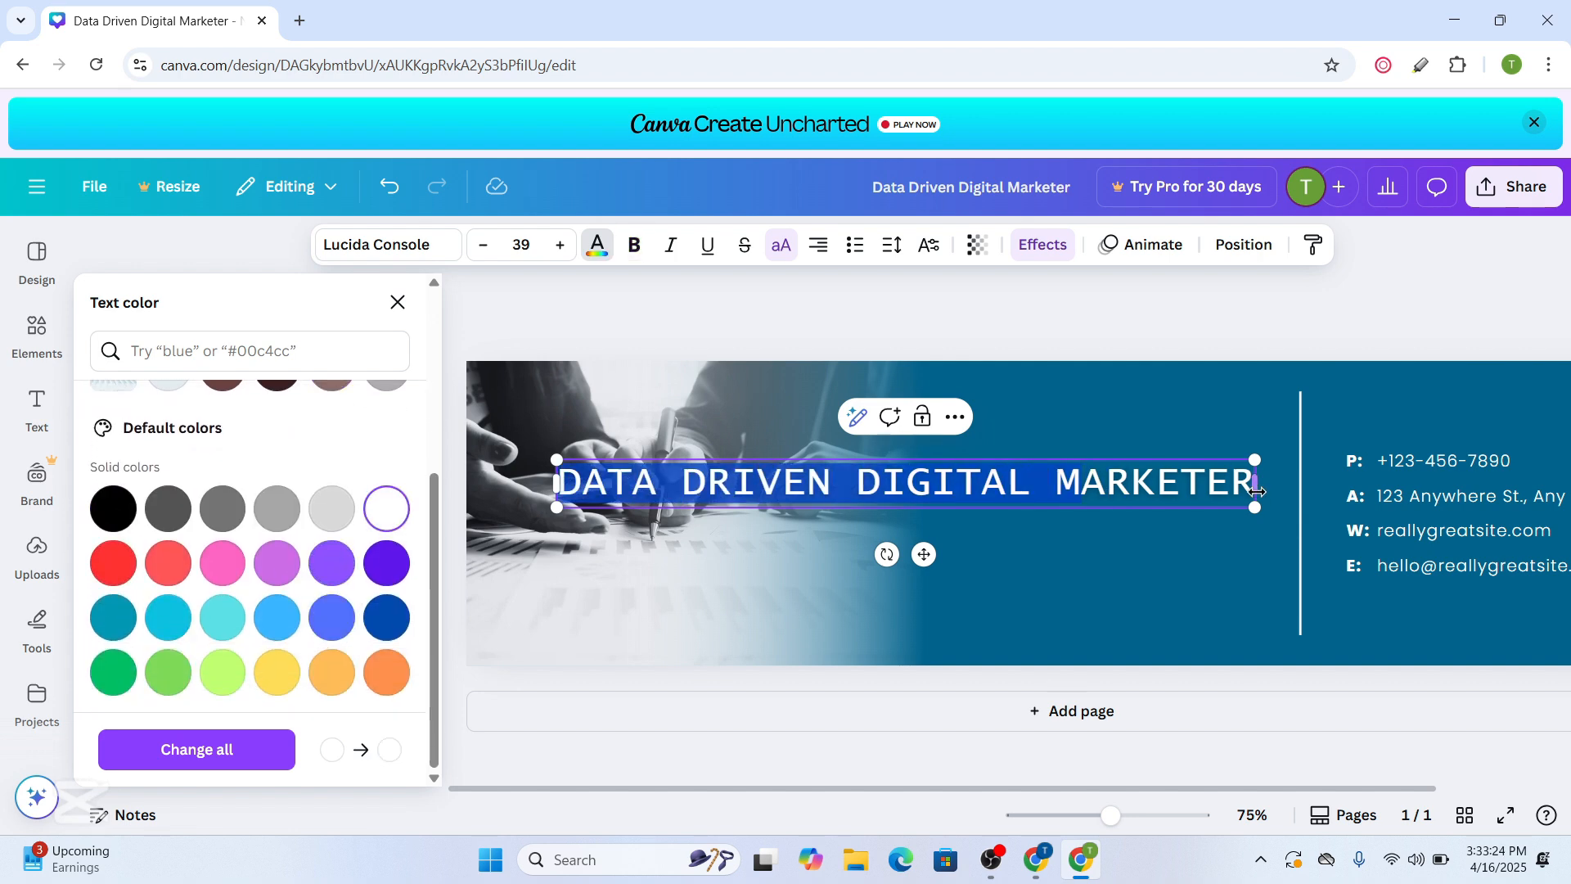
left_click(113, 508)
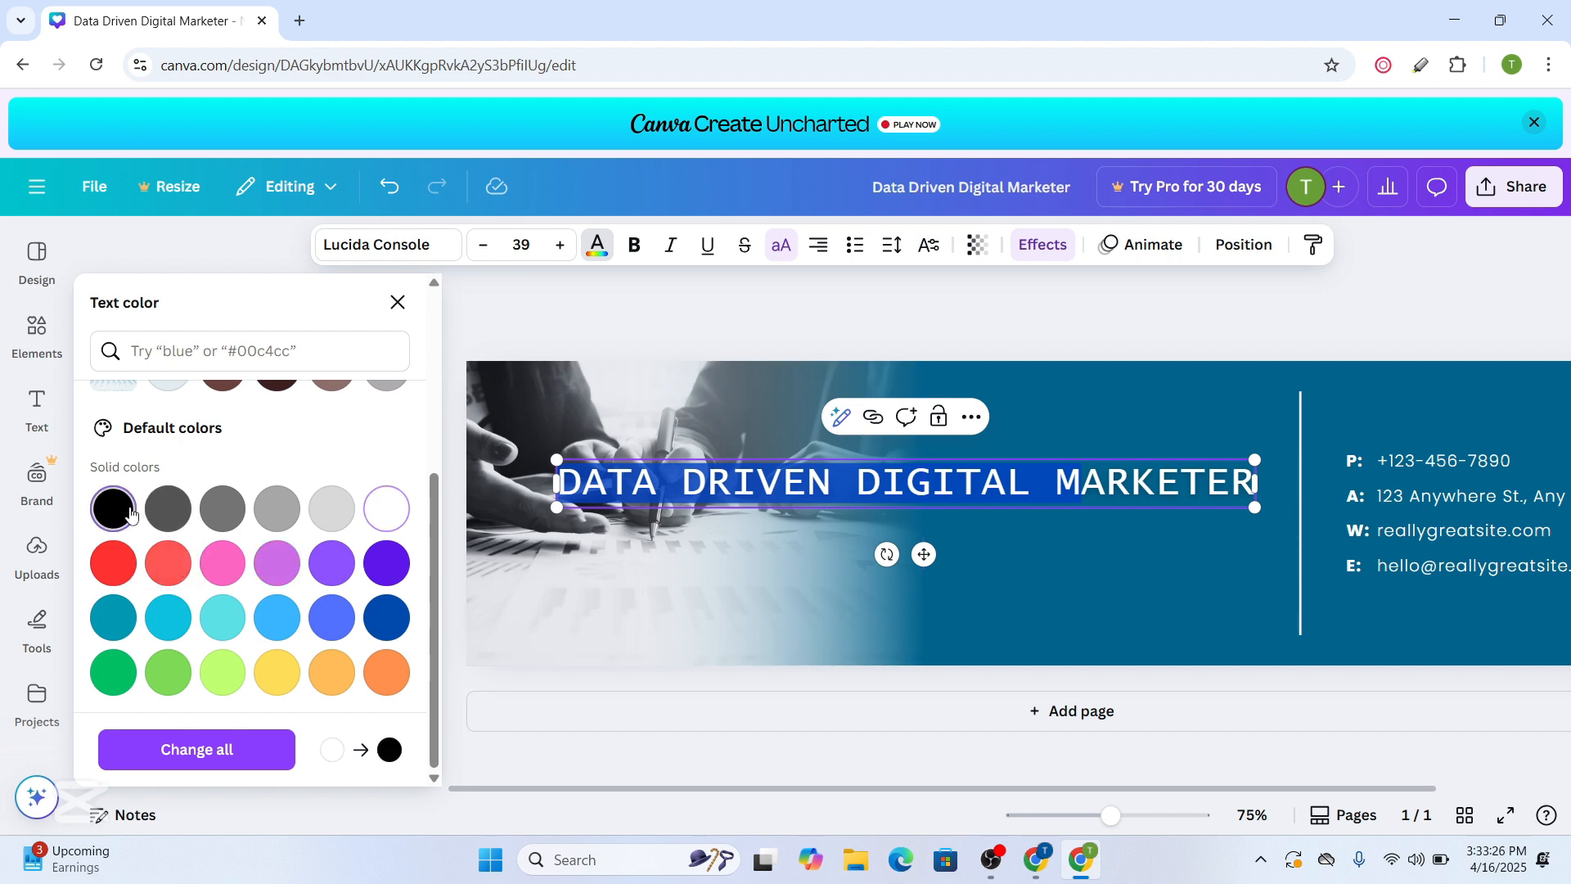
left_click(650, 529)
left_click(851, 539)
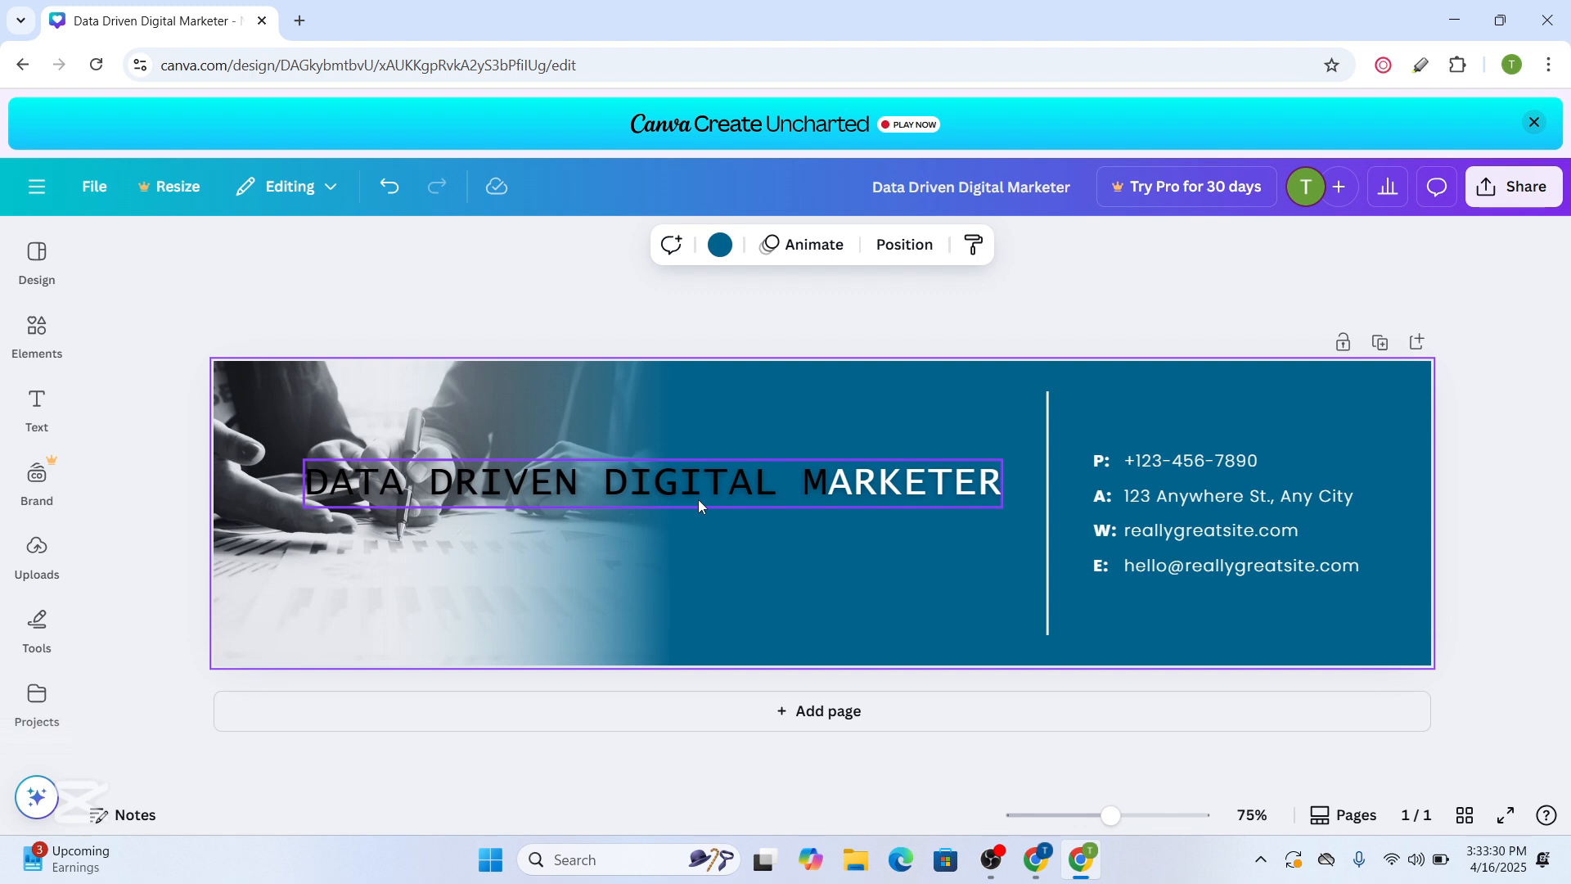
- Set the whole headline's text color to the pale photo color #e3ecef
left_click(338, 488)
double_click(319, 483)
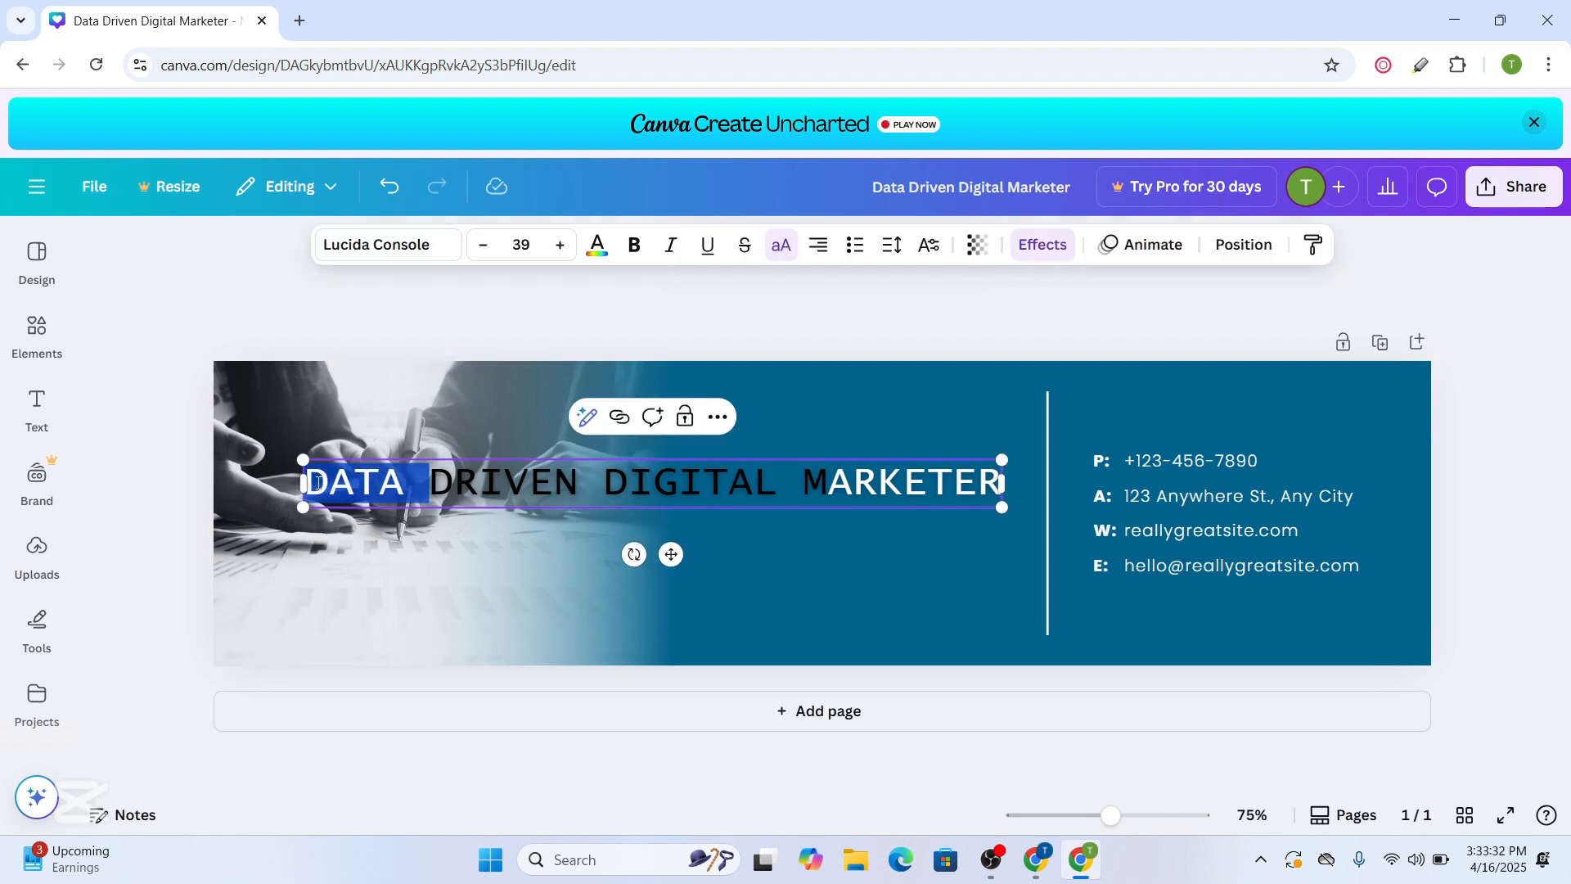
left_click_drag(317, 483, 931, 509)
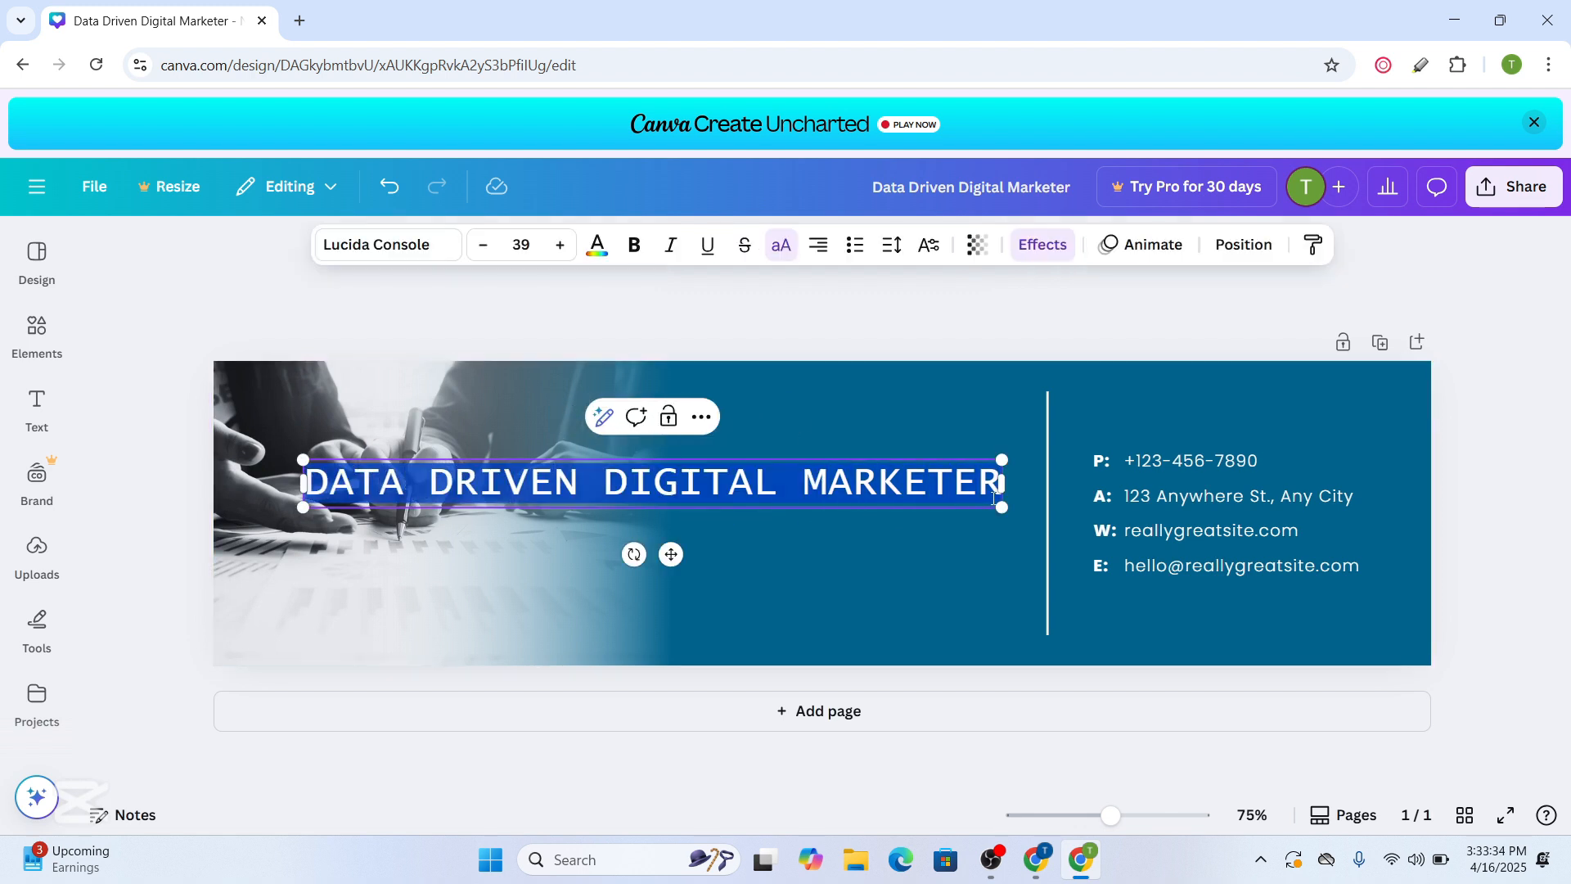
left_click(598, 246)
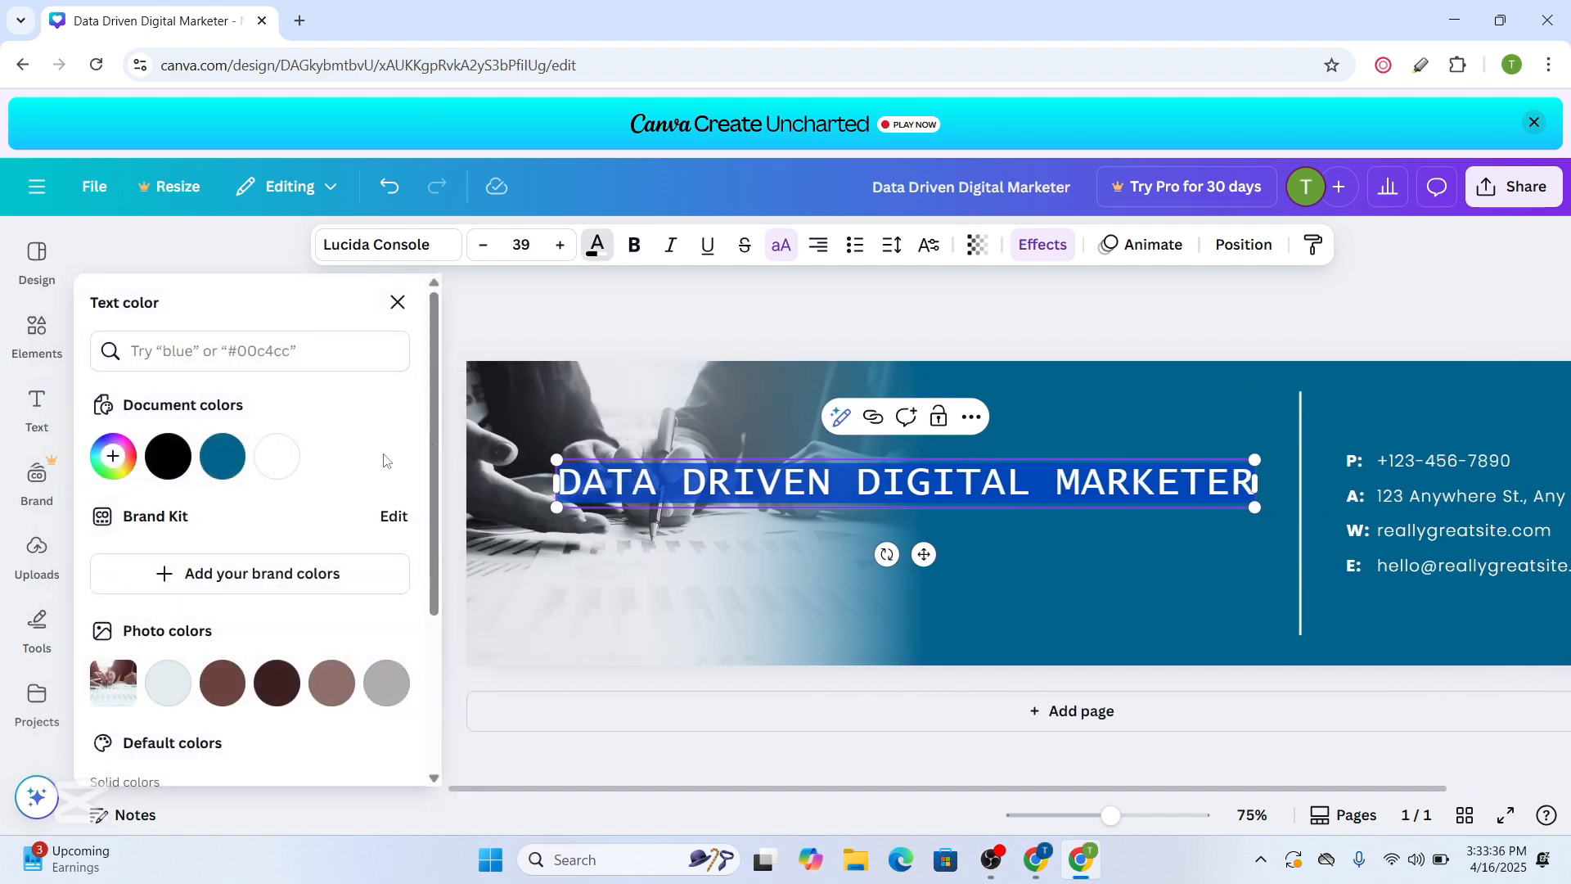
scroll(189, 585, "down", 2)
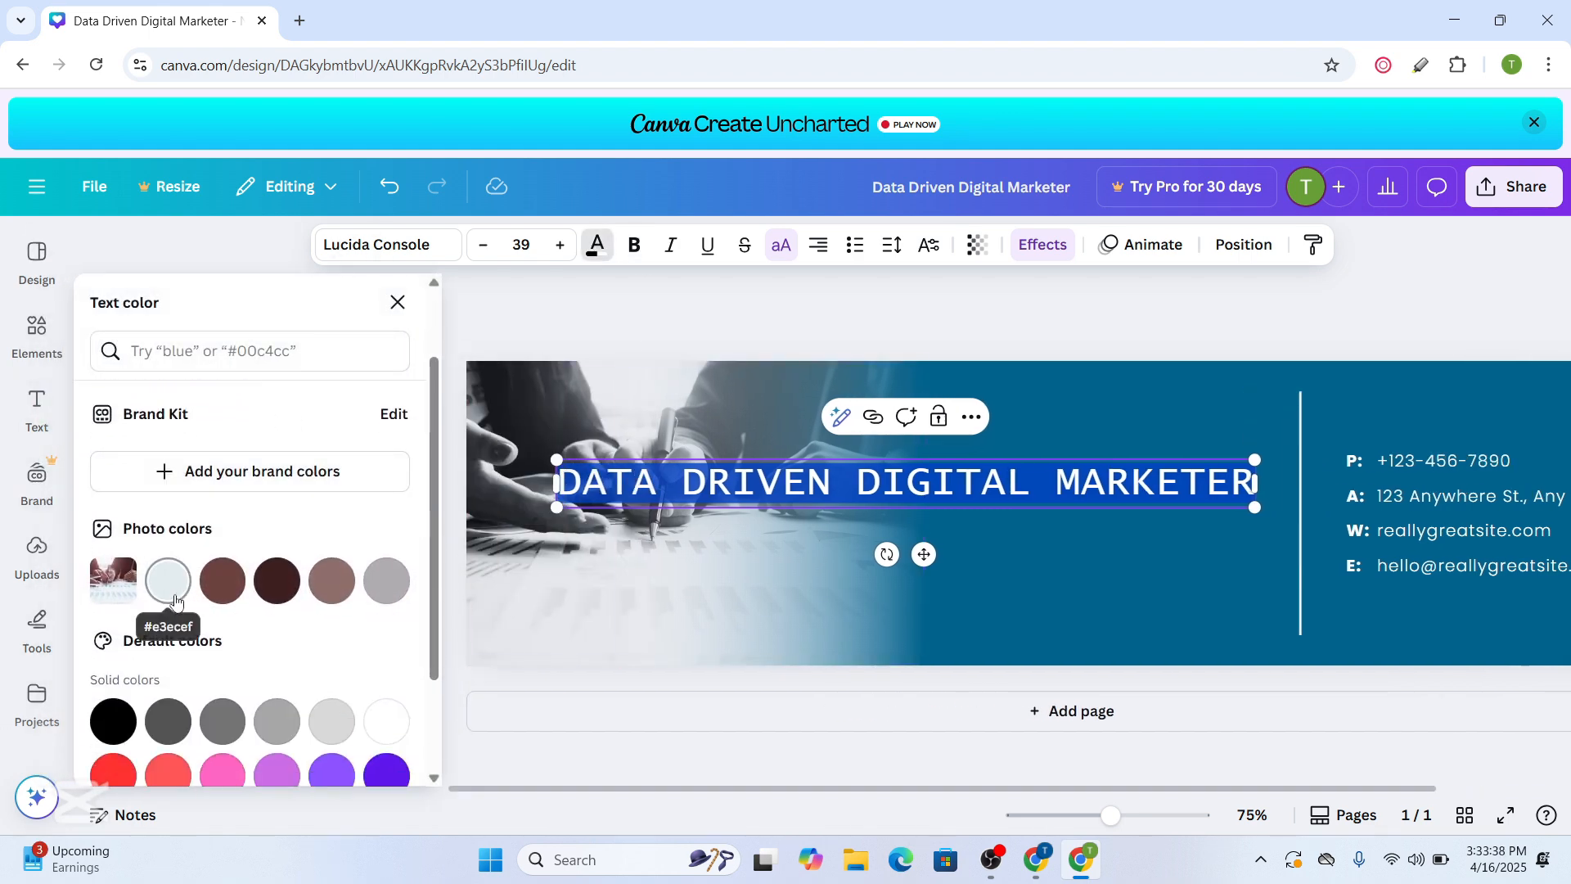
left_click(174, 586)
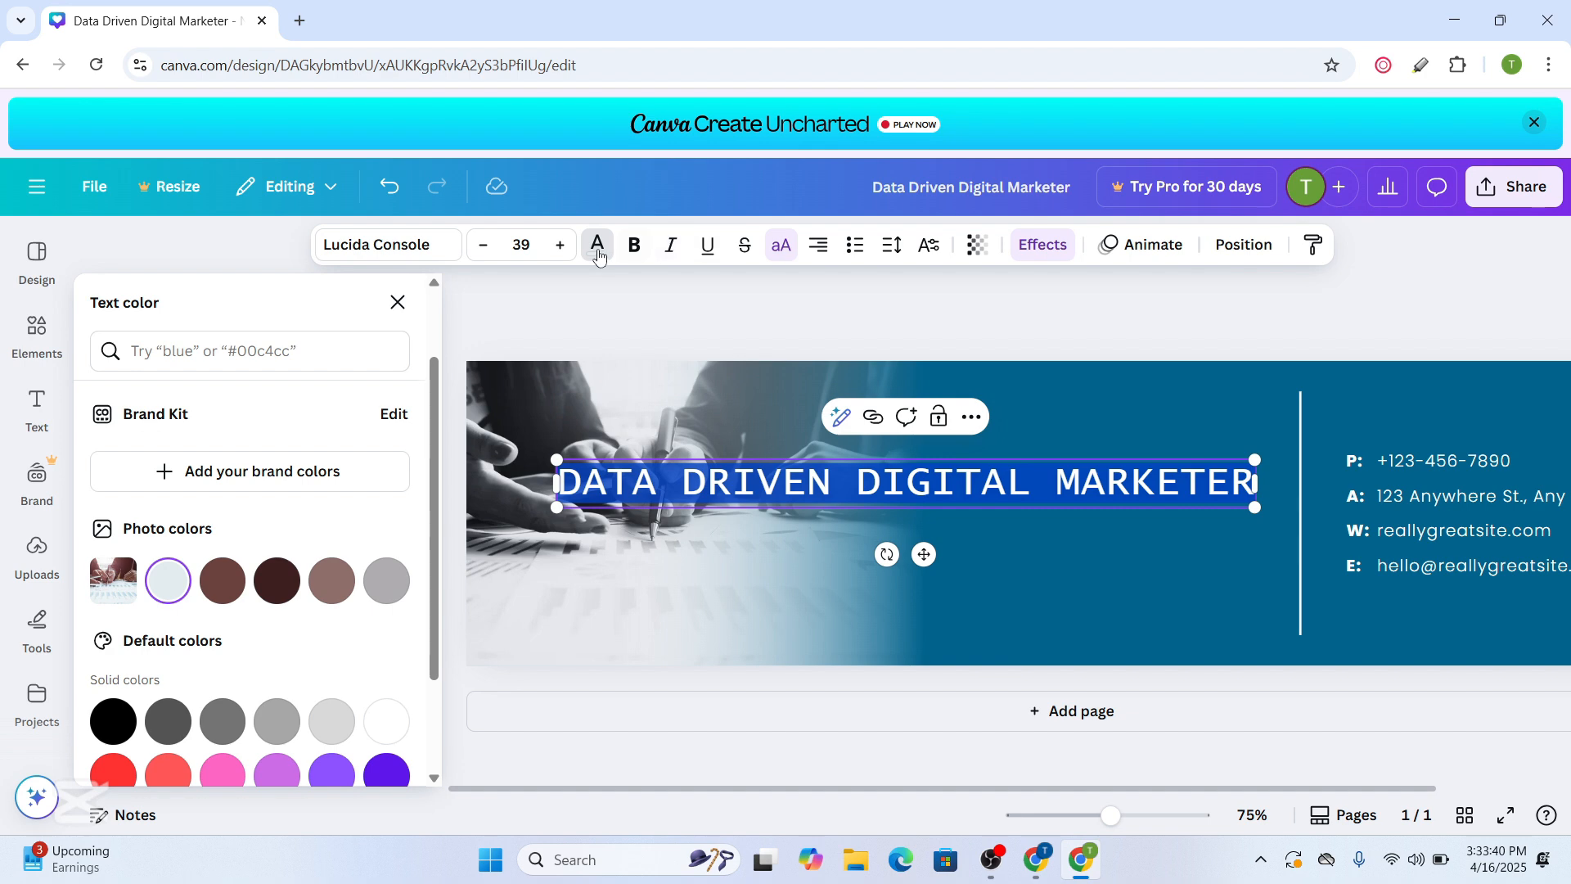
- Increase the headline's font size to 42, widen its text box to fit one line, and move it lower on the banner
left_click(560, 245)
left_click(559, 245)
left_click(560, 245)
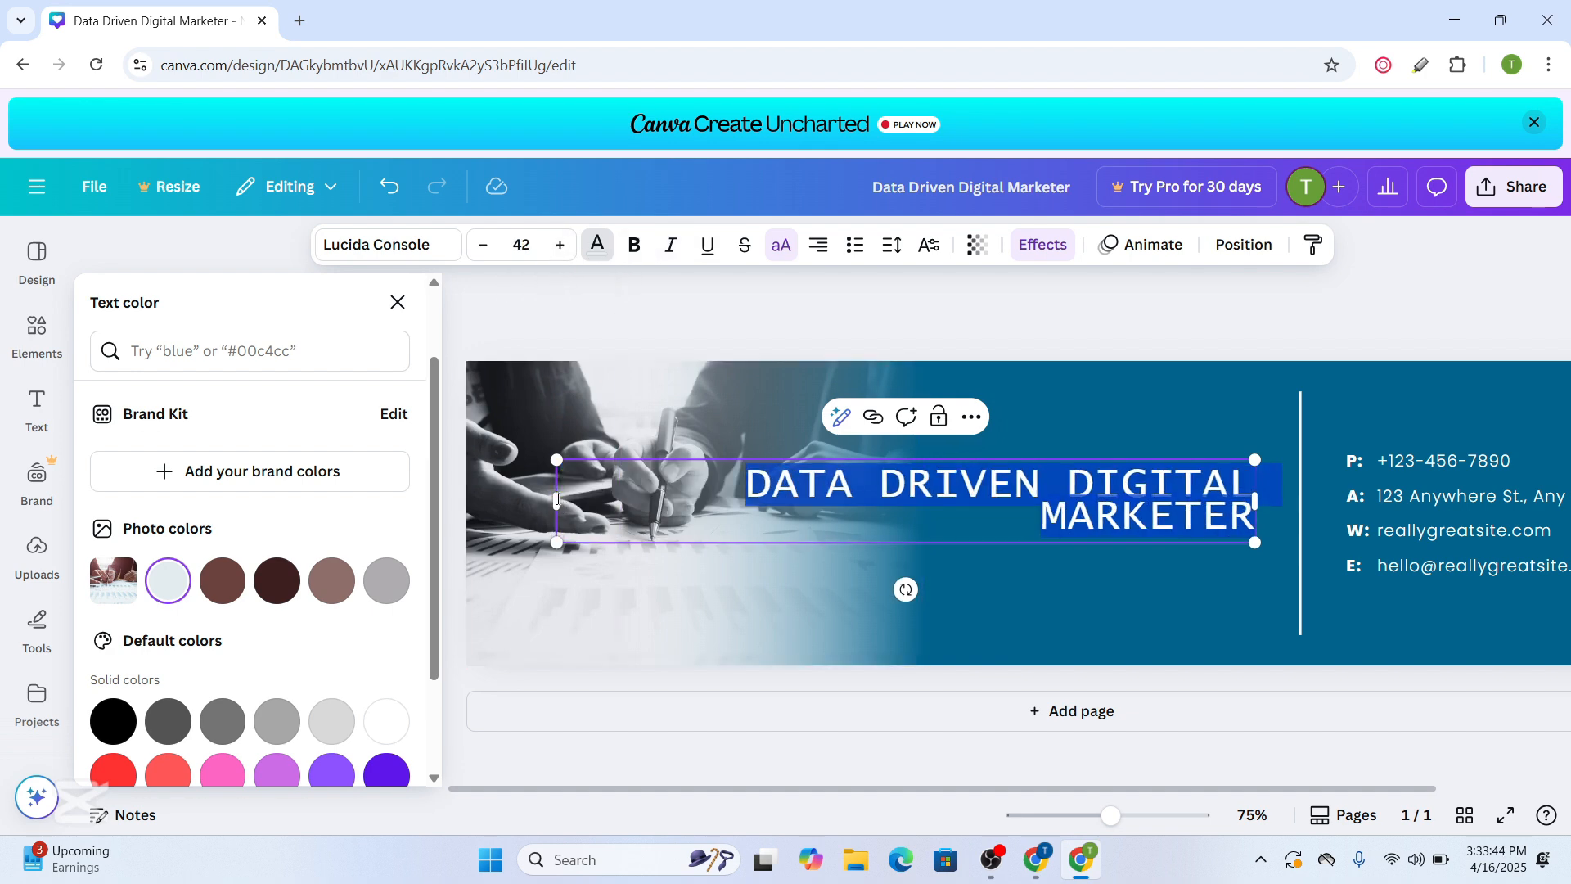
left_click_drag(557, 501, 478, 482)
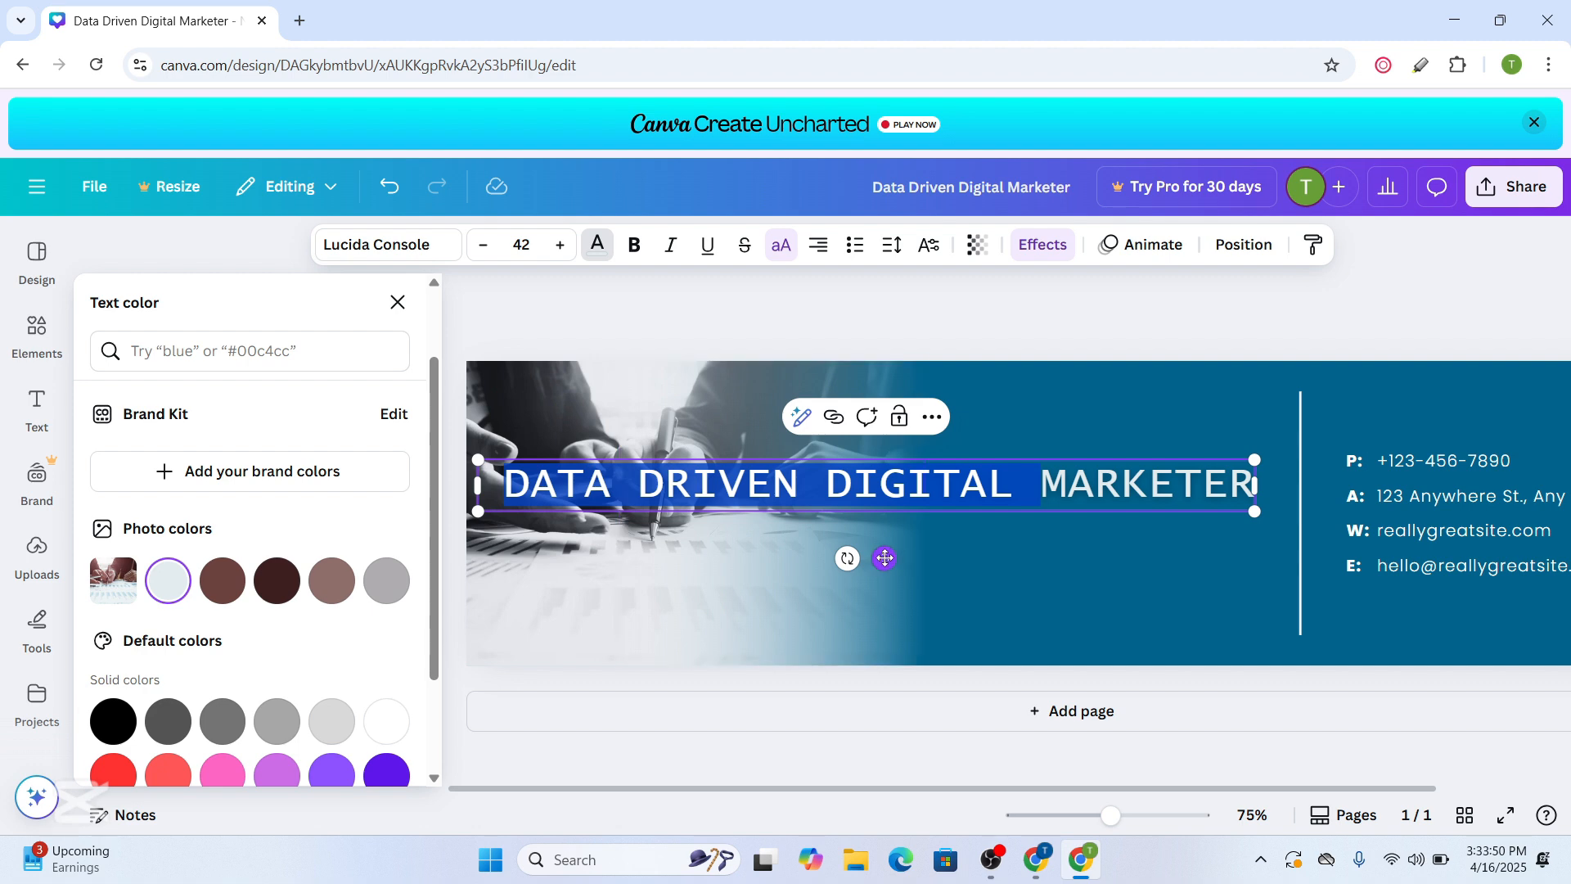
left_click_drag(885, 558, 903, 630)
left_click(975, 410)
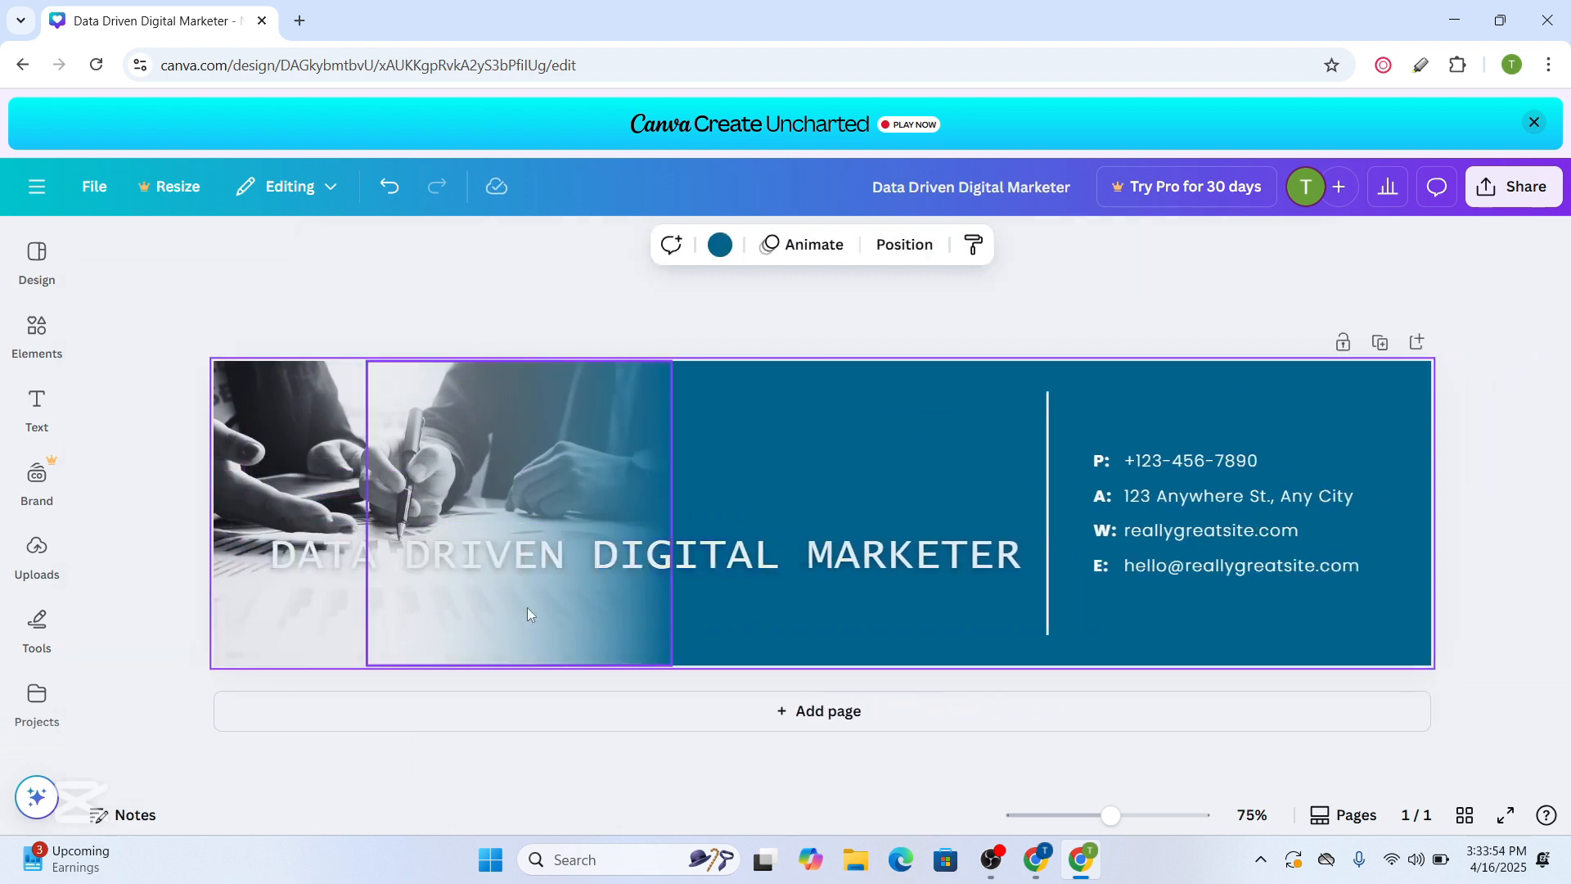
- Color only the words "DATA DRIVEN" black and shift the headline slightly further down
left_click(421, 552)
double_click(494, 558)
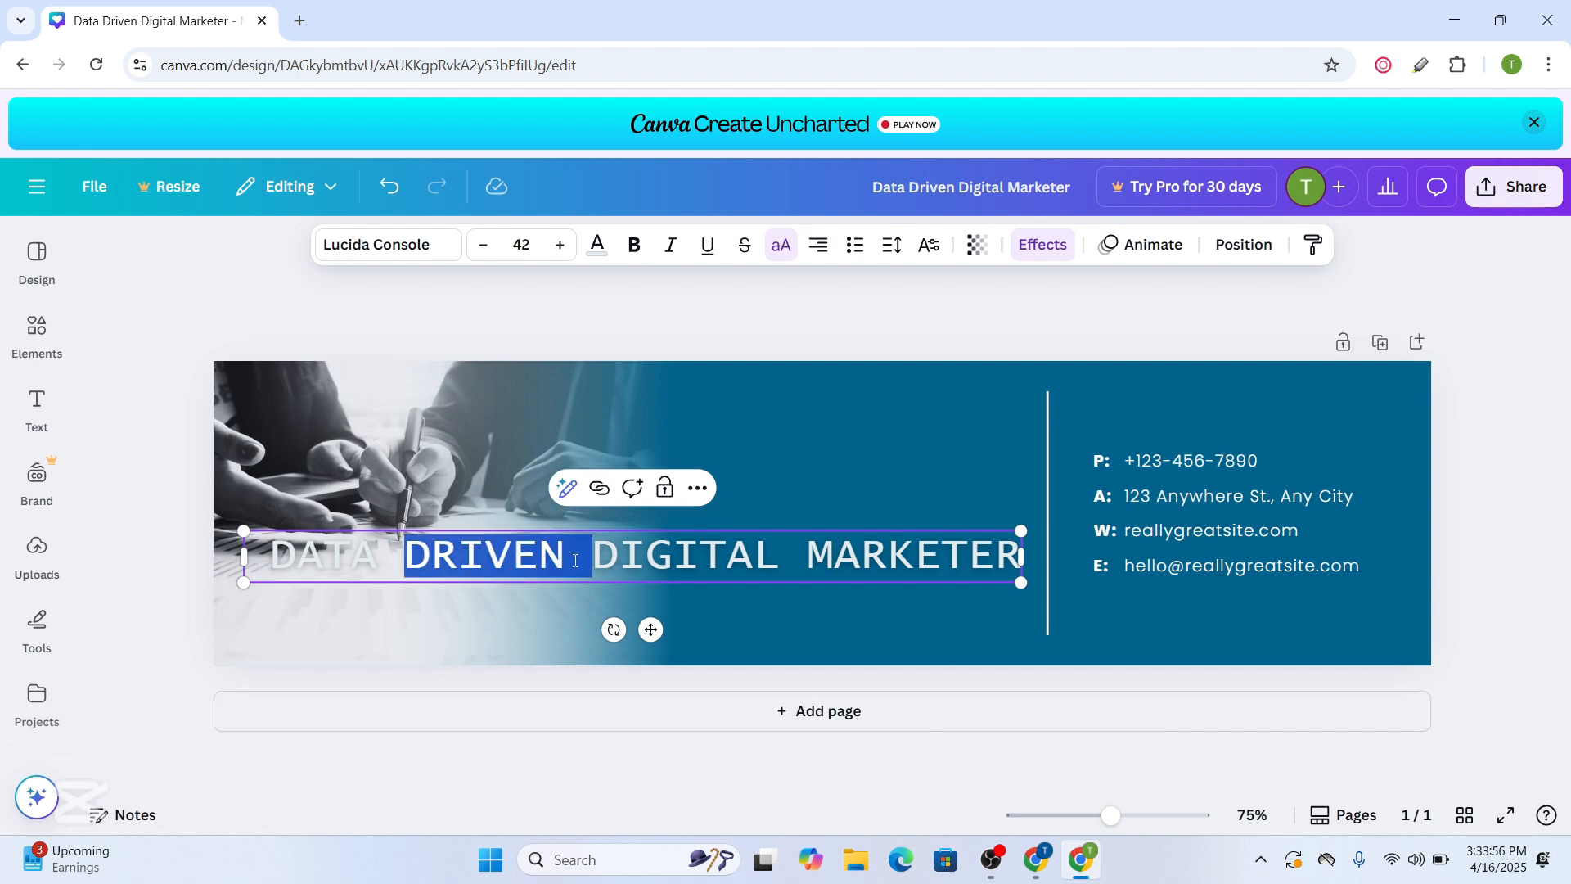
left_click_drag(514, 558, 307, 557)
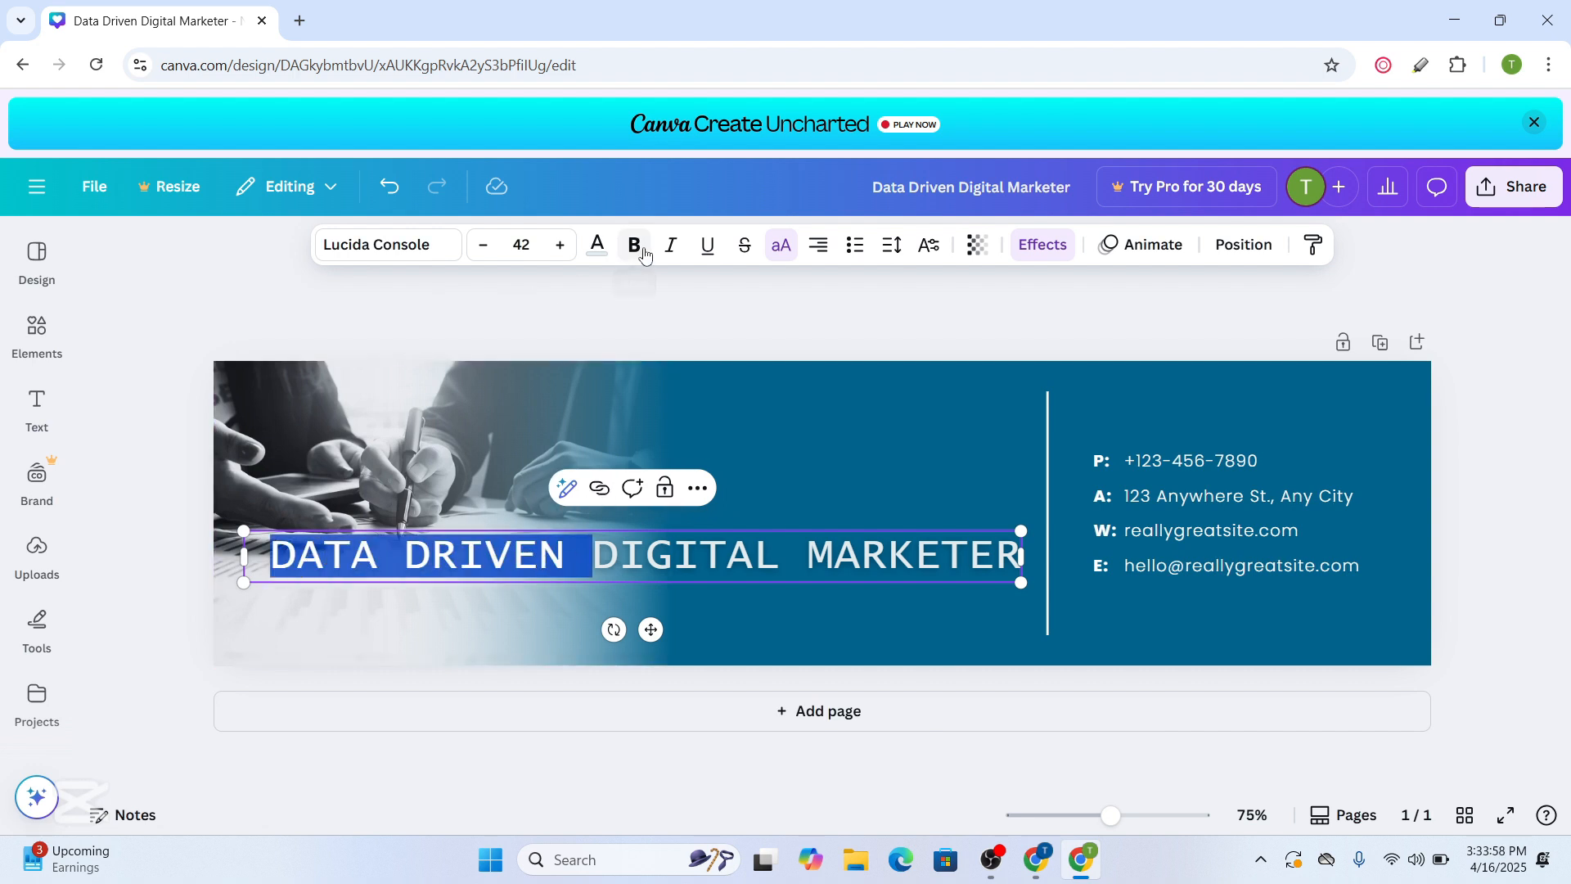
left_click(598, 246)
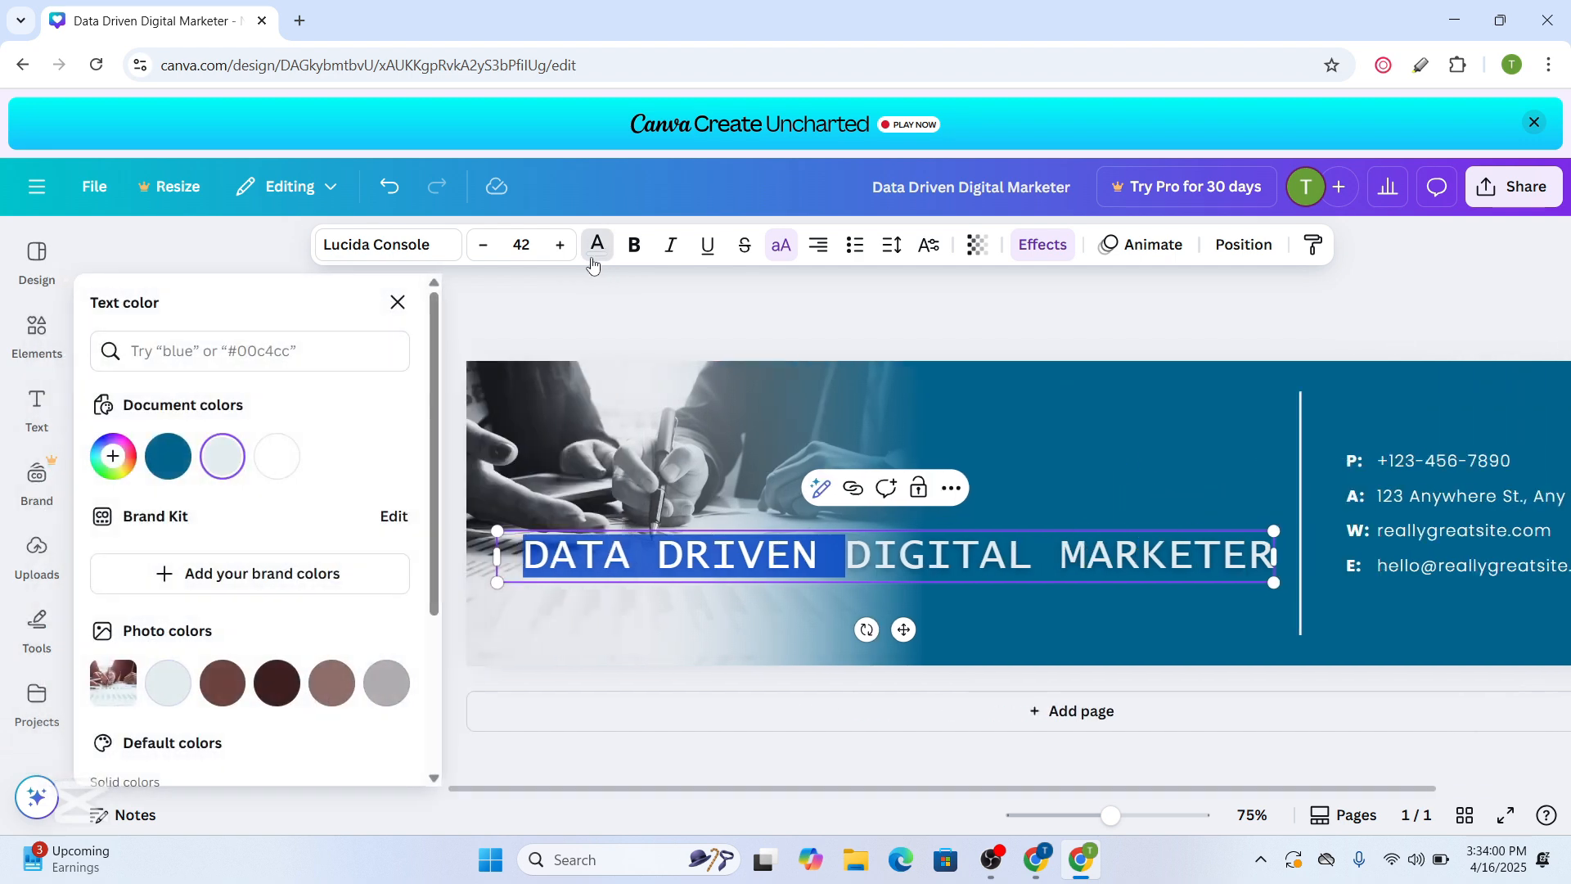
left_click(276, 679)
scroll(276, 684, "down", 3)
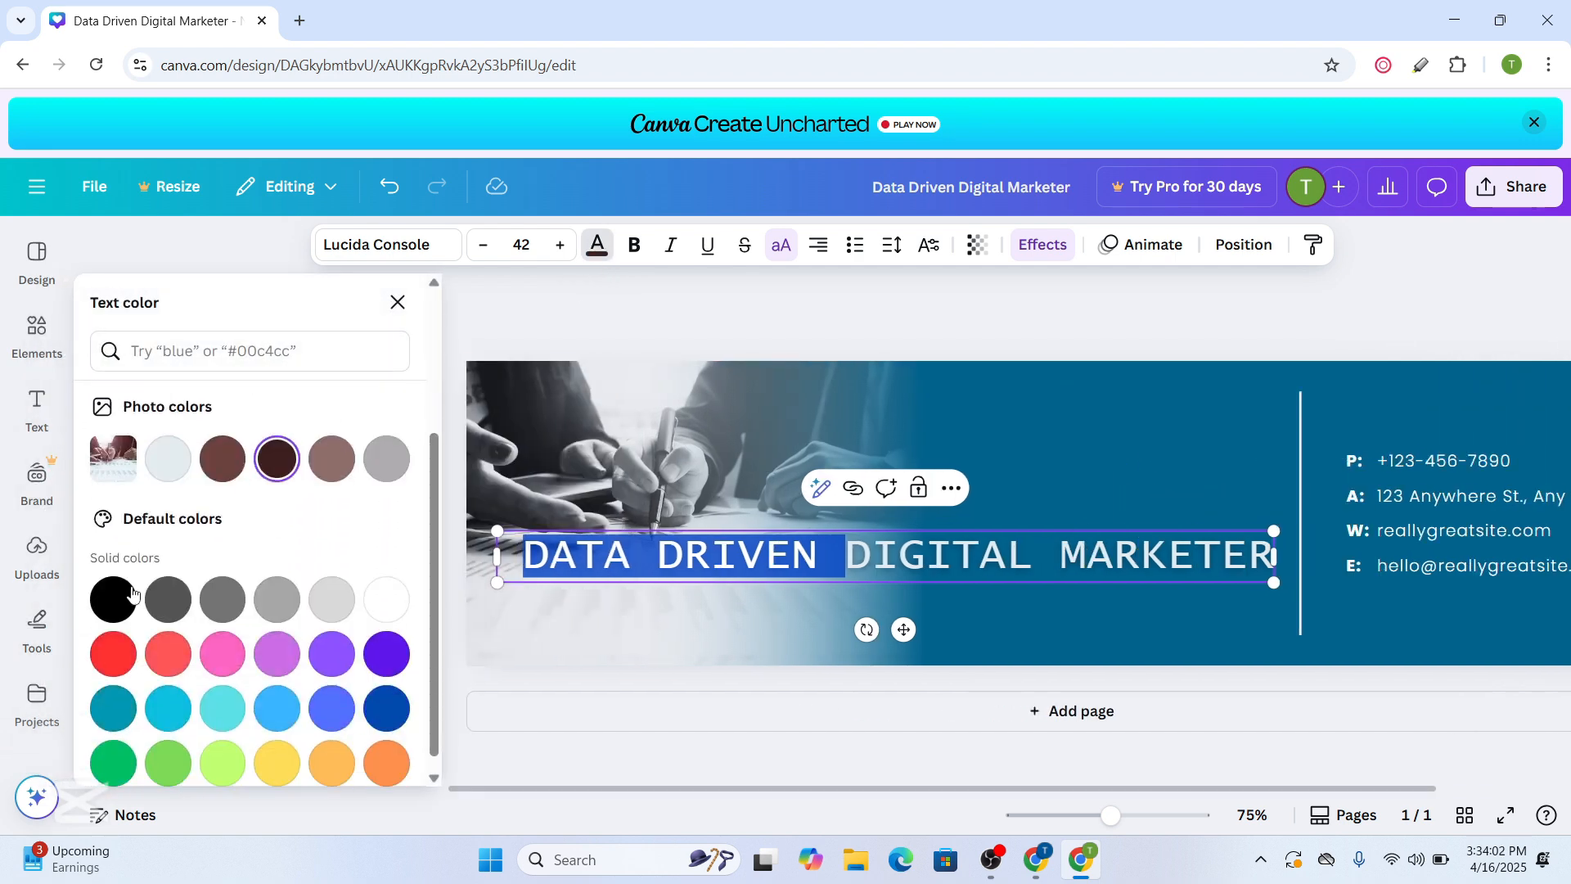
left_click(115, 583)
left_click(584, 632)
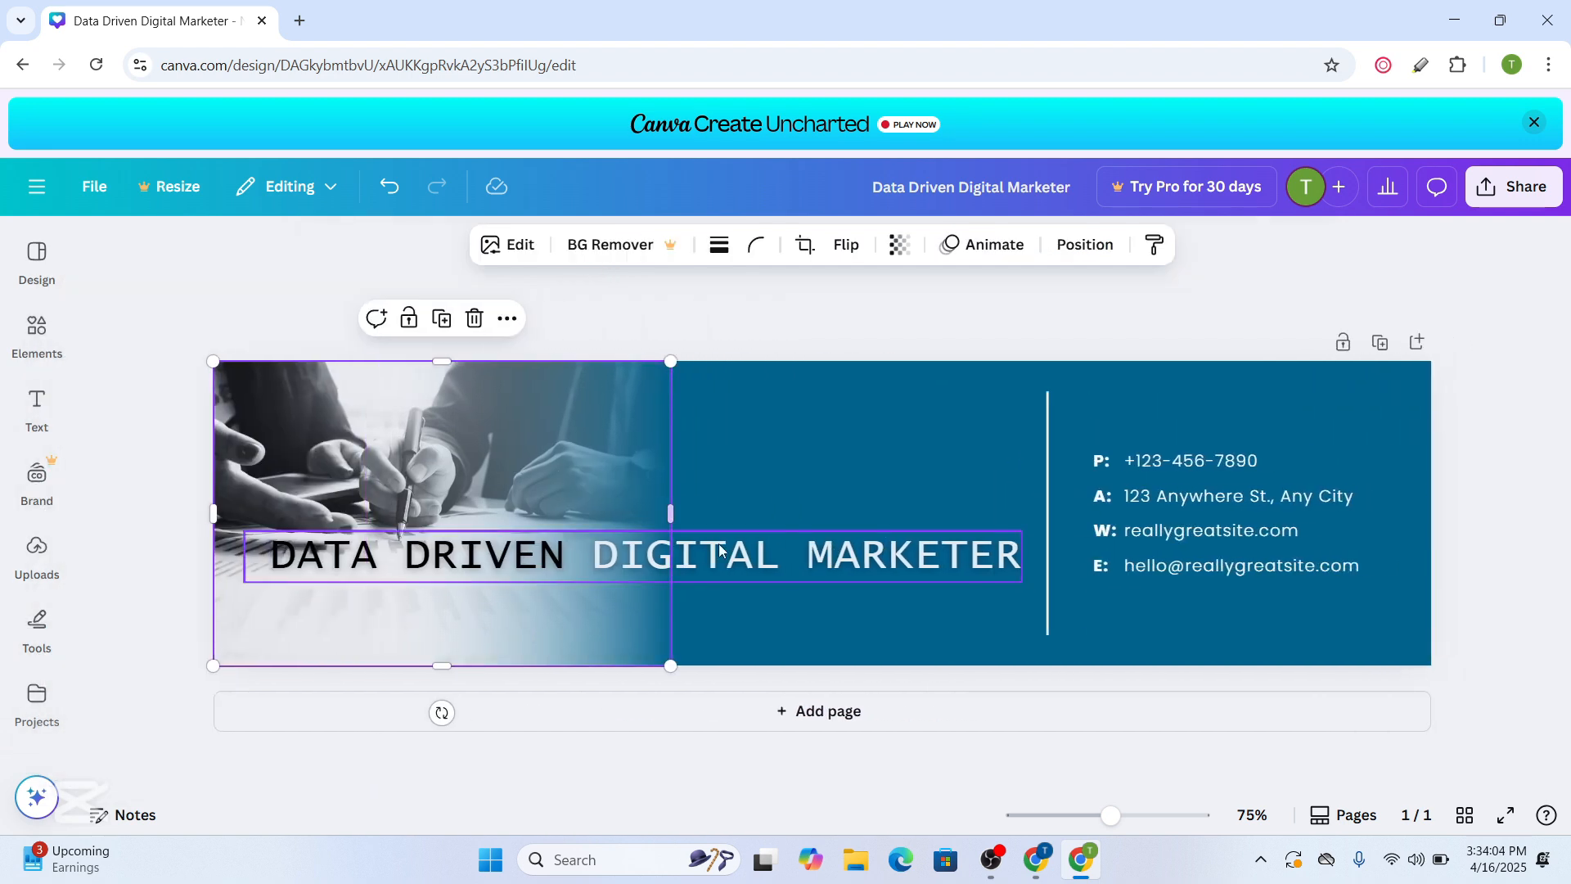
left_click(769, 573)
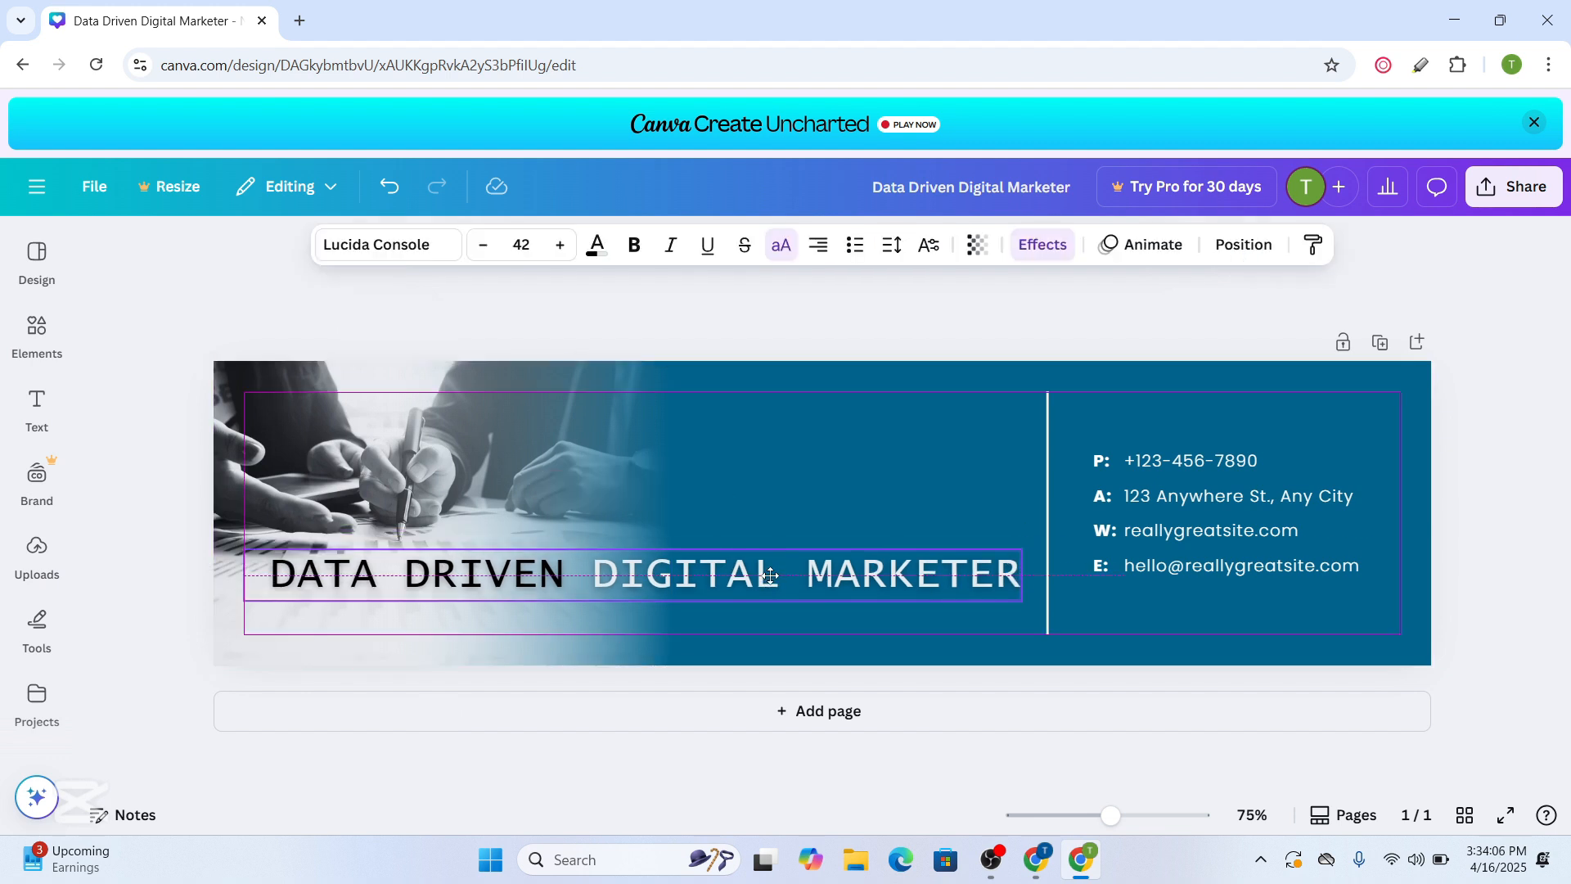
left_click(735, 446)
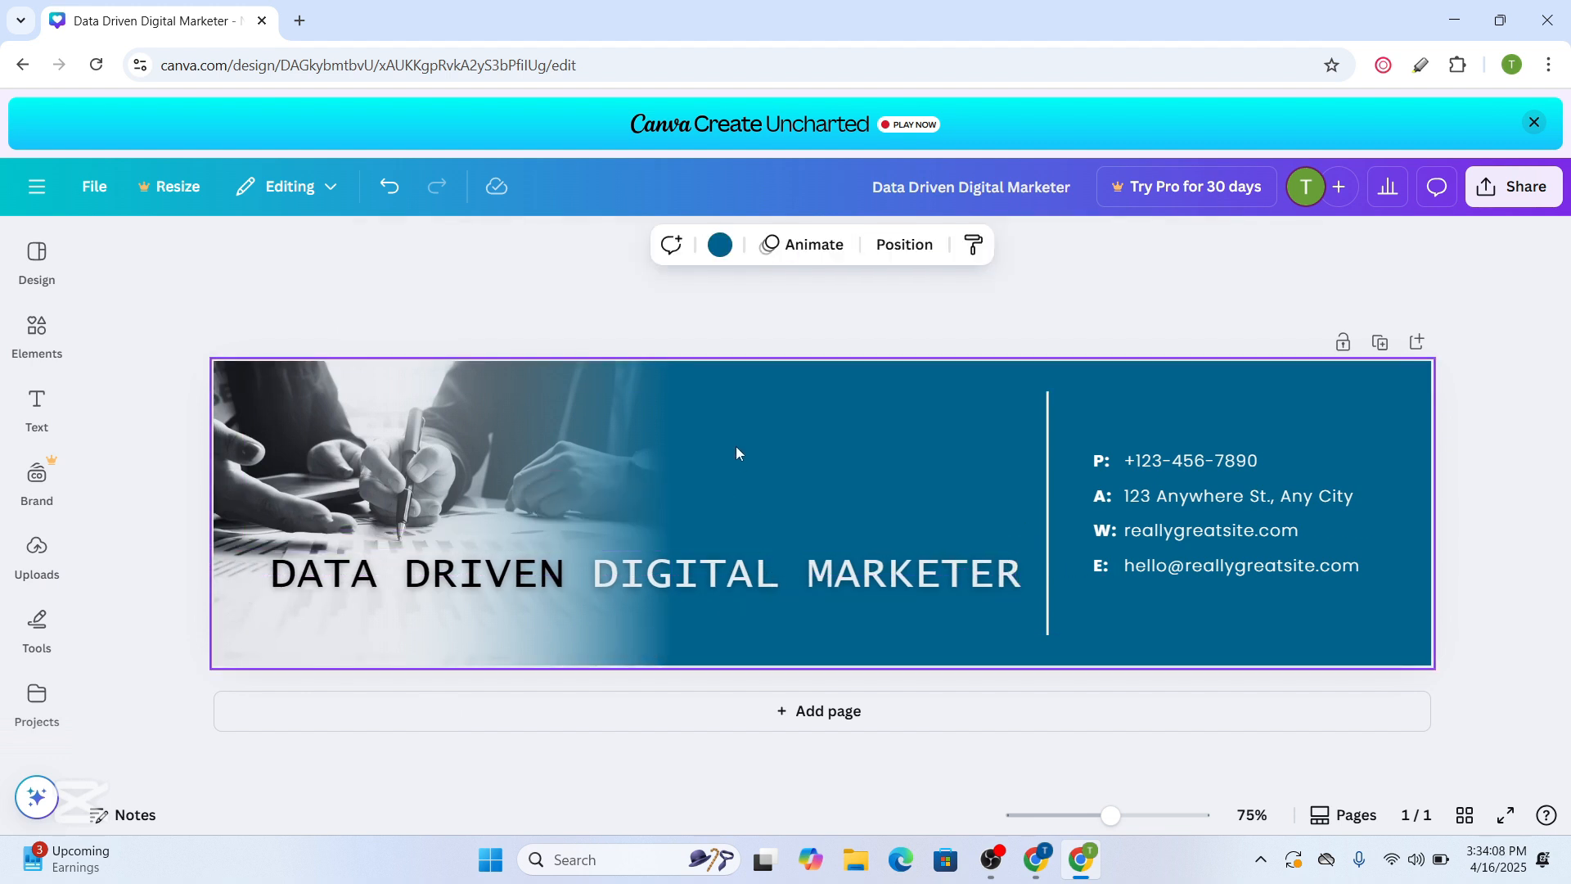
- Add a heading text element to the banner and replace its placeholder text with "rta"
left_click(37, 405)
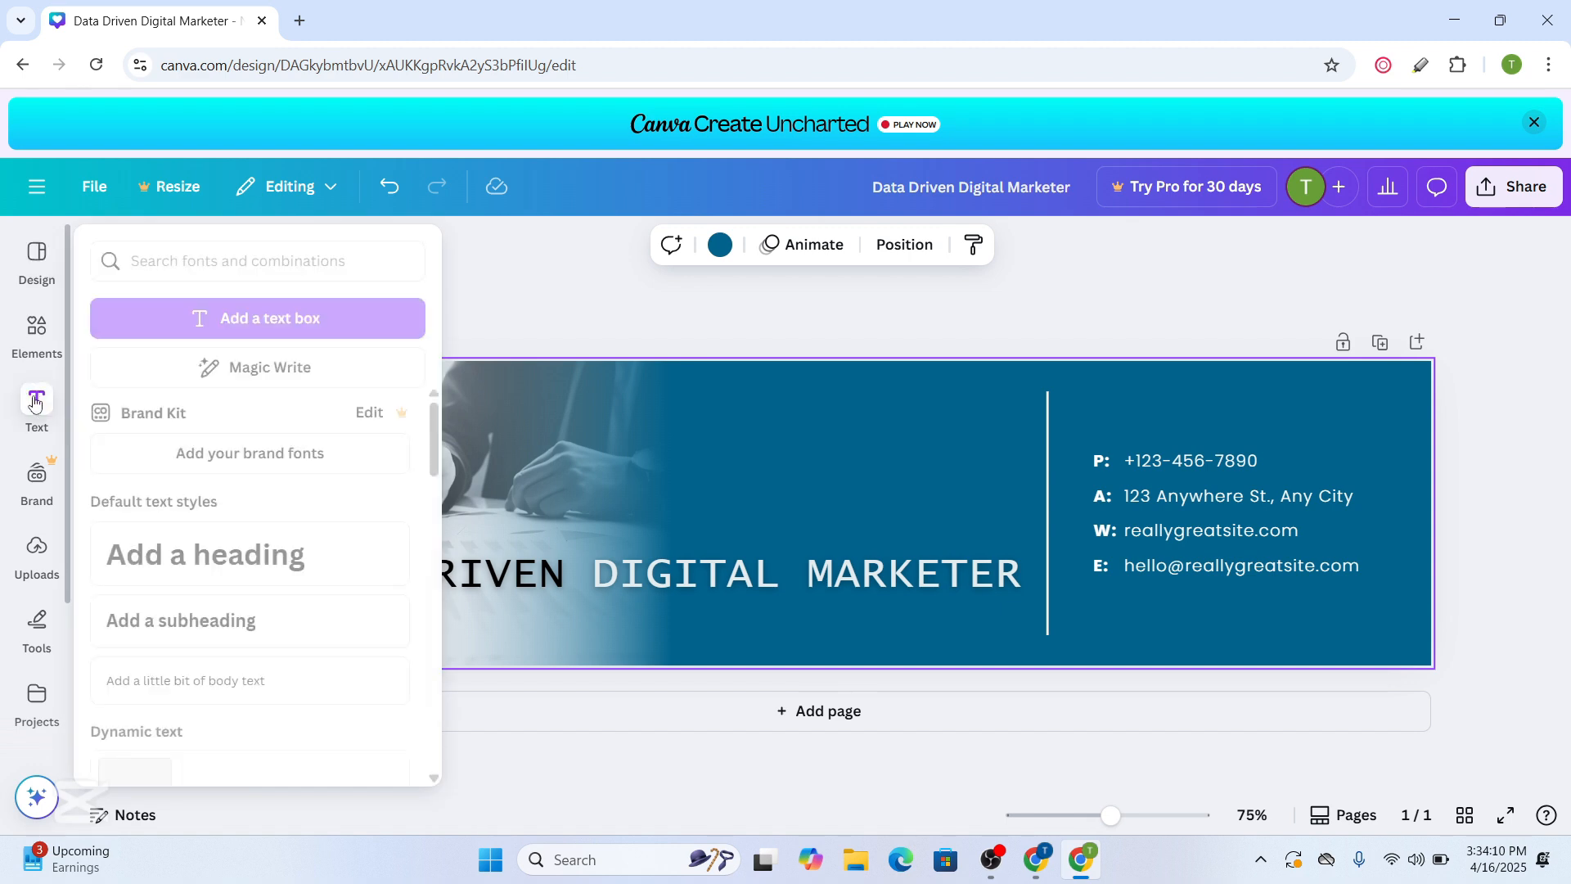
left_click(163, 544)
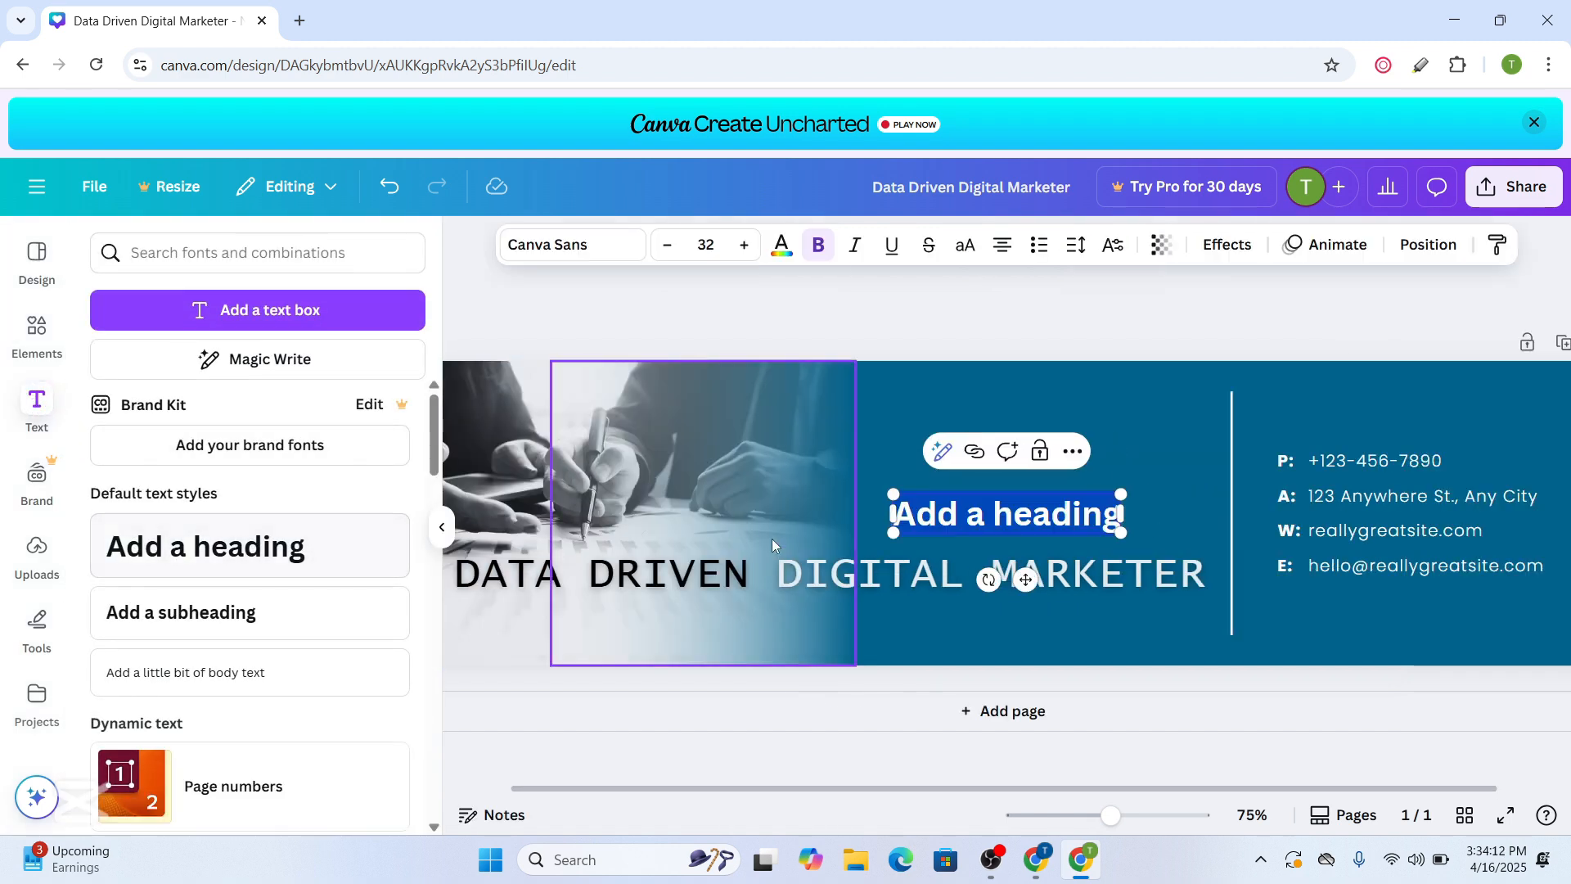
double_click(978, 509)
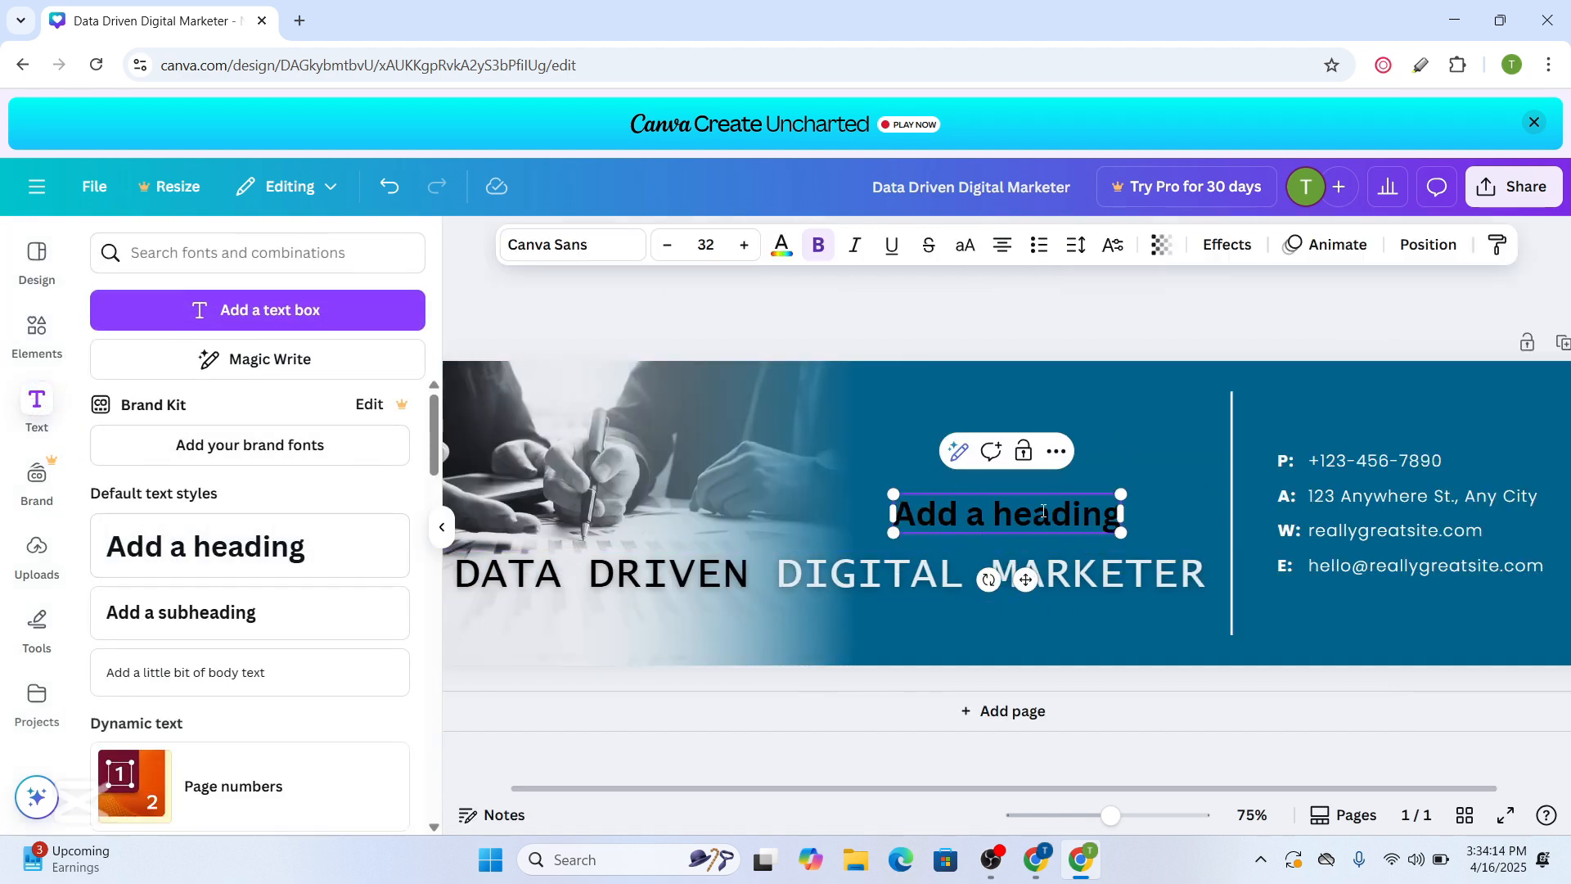
key("BackSpace")
key("BackSpace")
key("BackSpace")
key("BackSpace")
key("BackSpace")
key("BackSpace")
key("BackSpace")
key("BackSpace")
key("BackSpace")
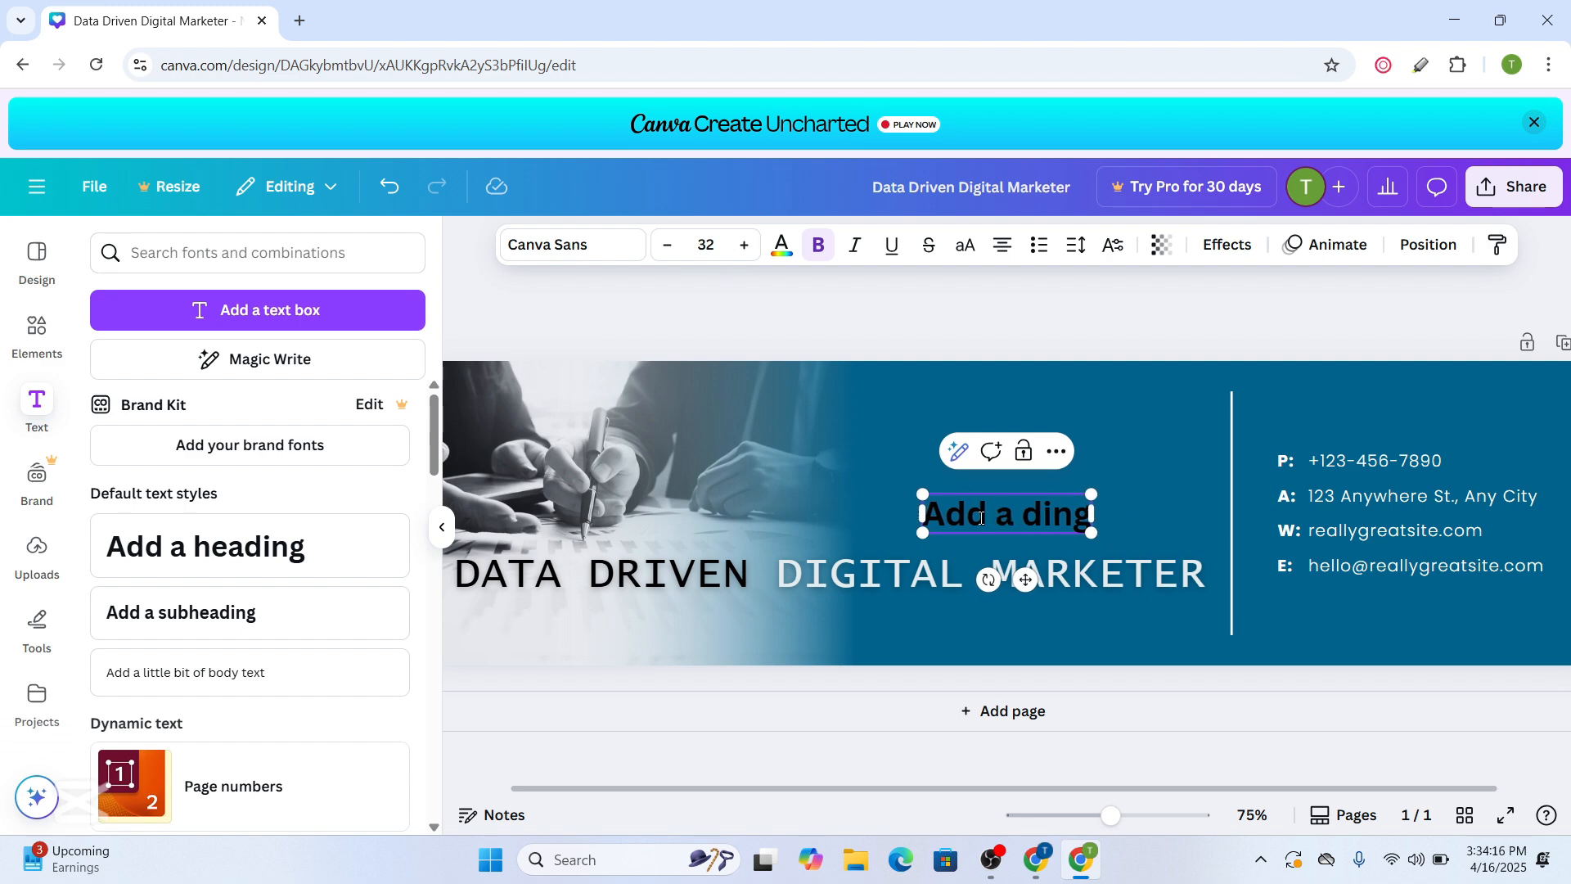
key("BackSpace")
key("BackSpace")
key("BackSpace")
key("BackSpace")
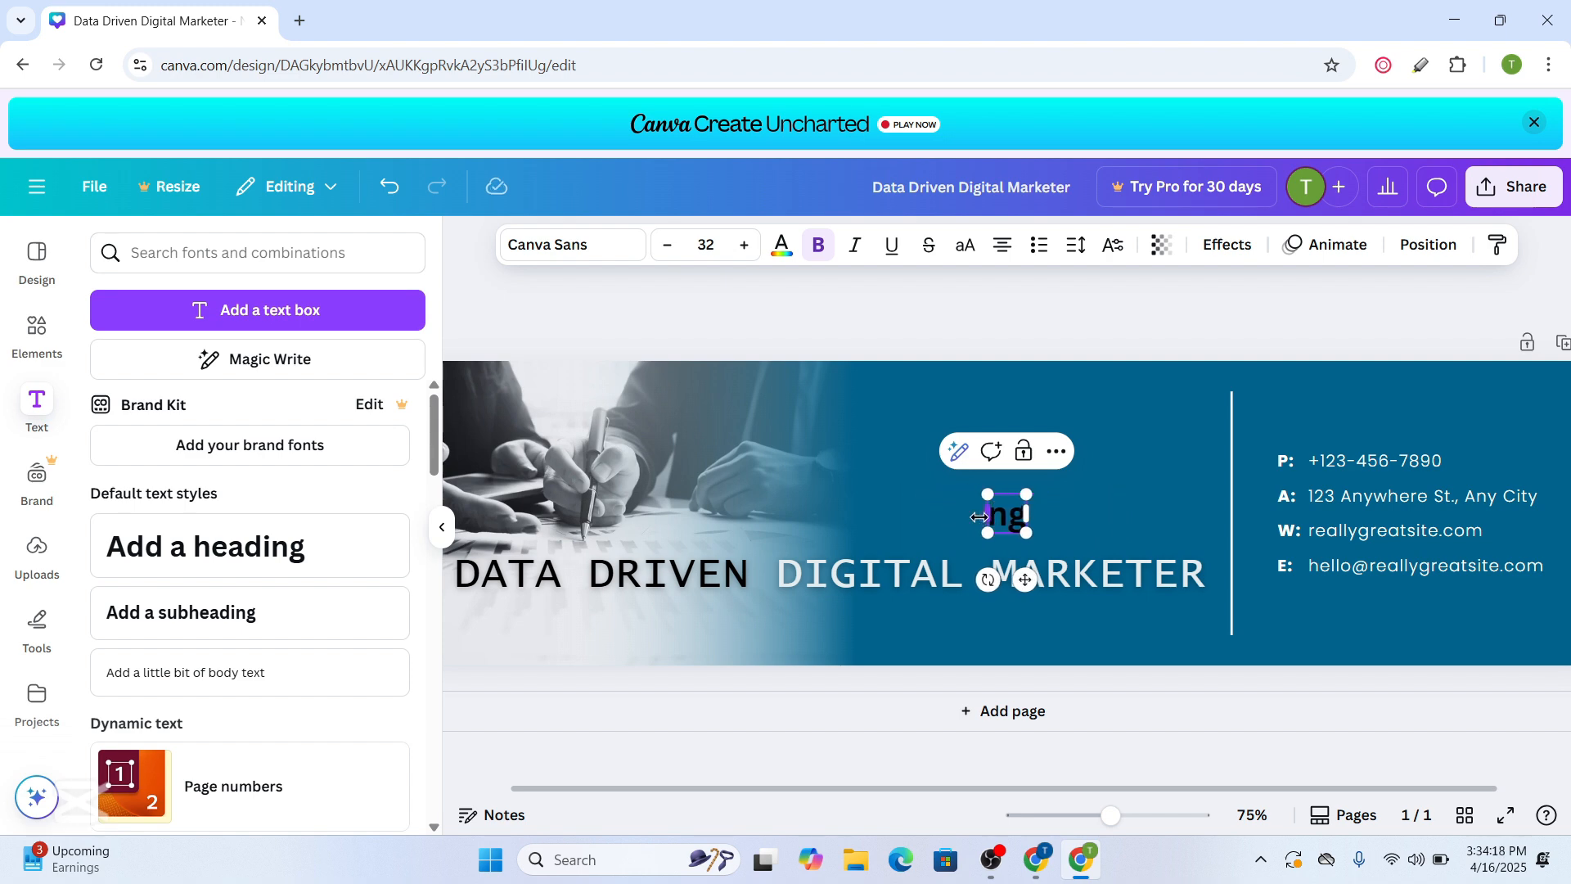
type("S")
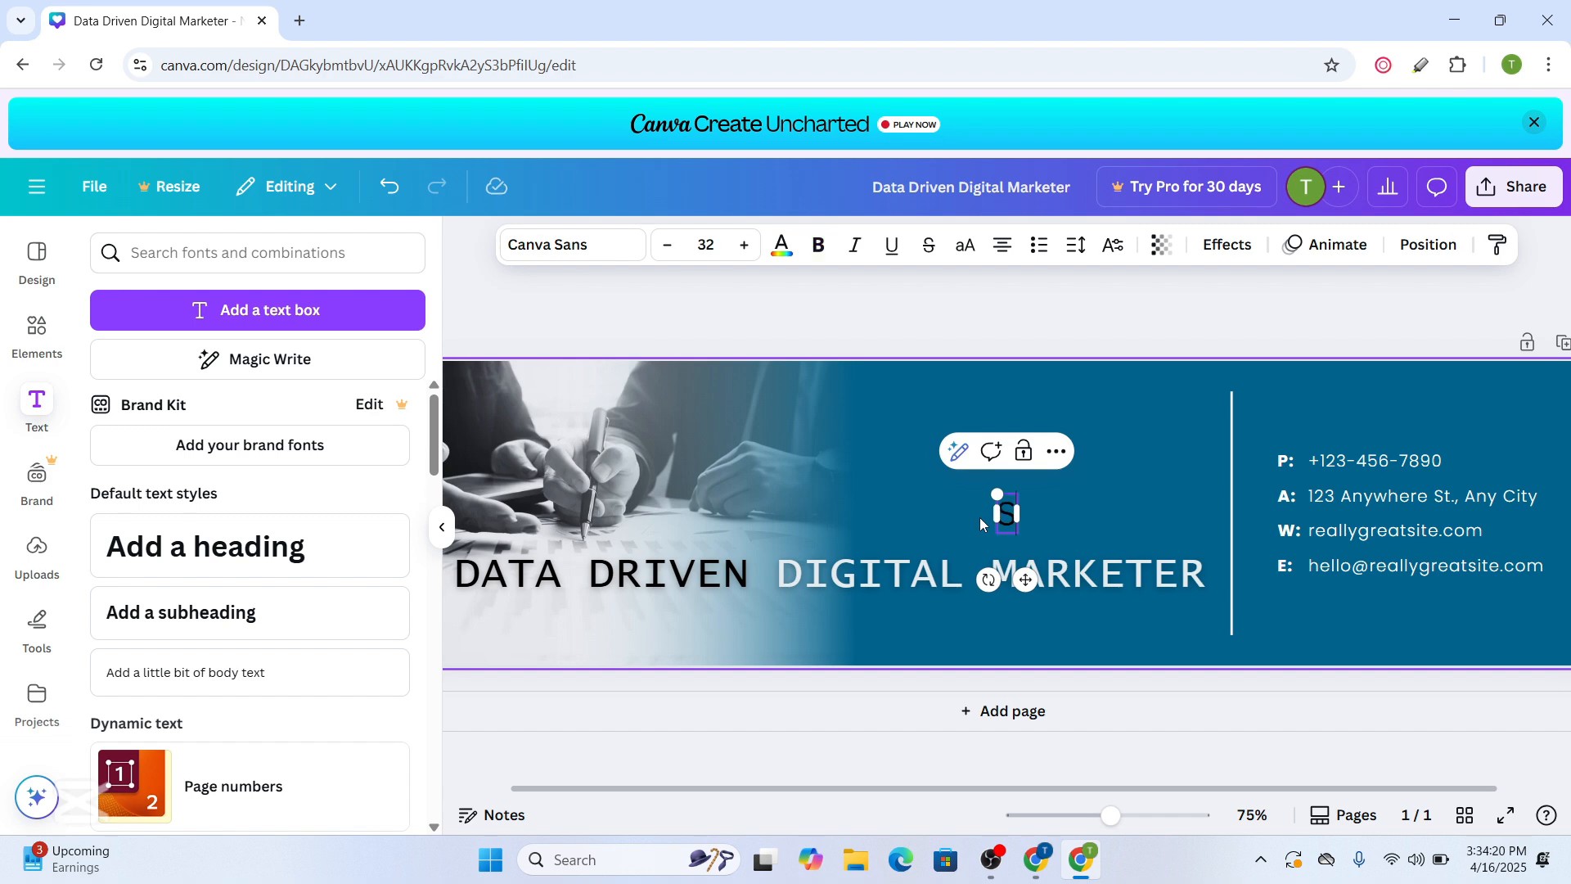
key("BackSpace")
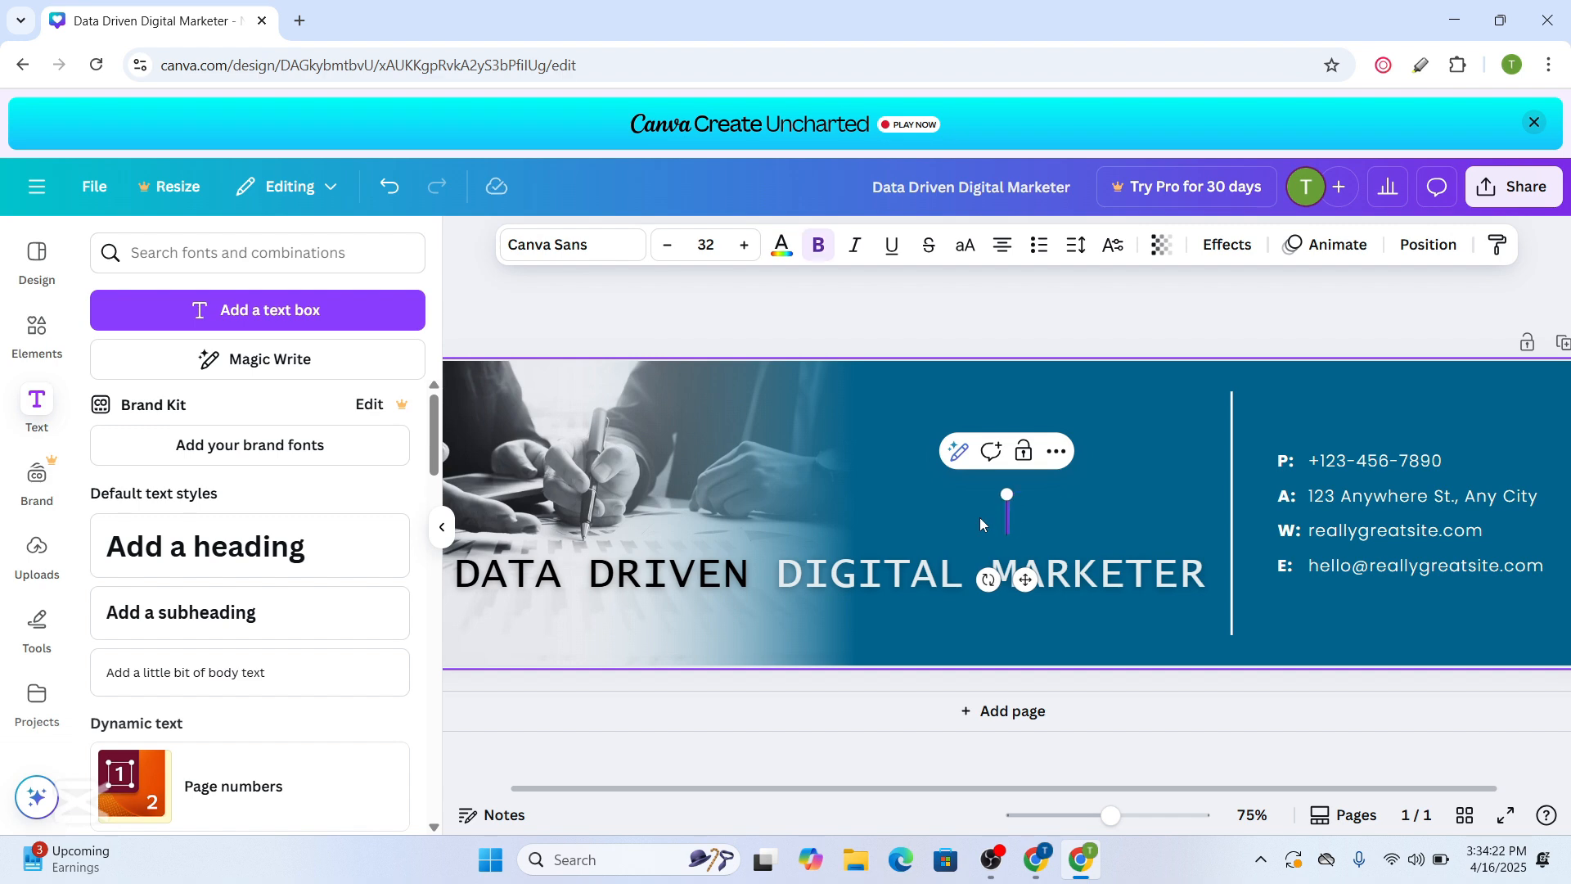
type("rta")
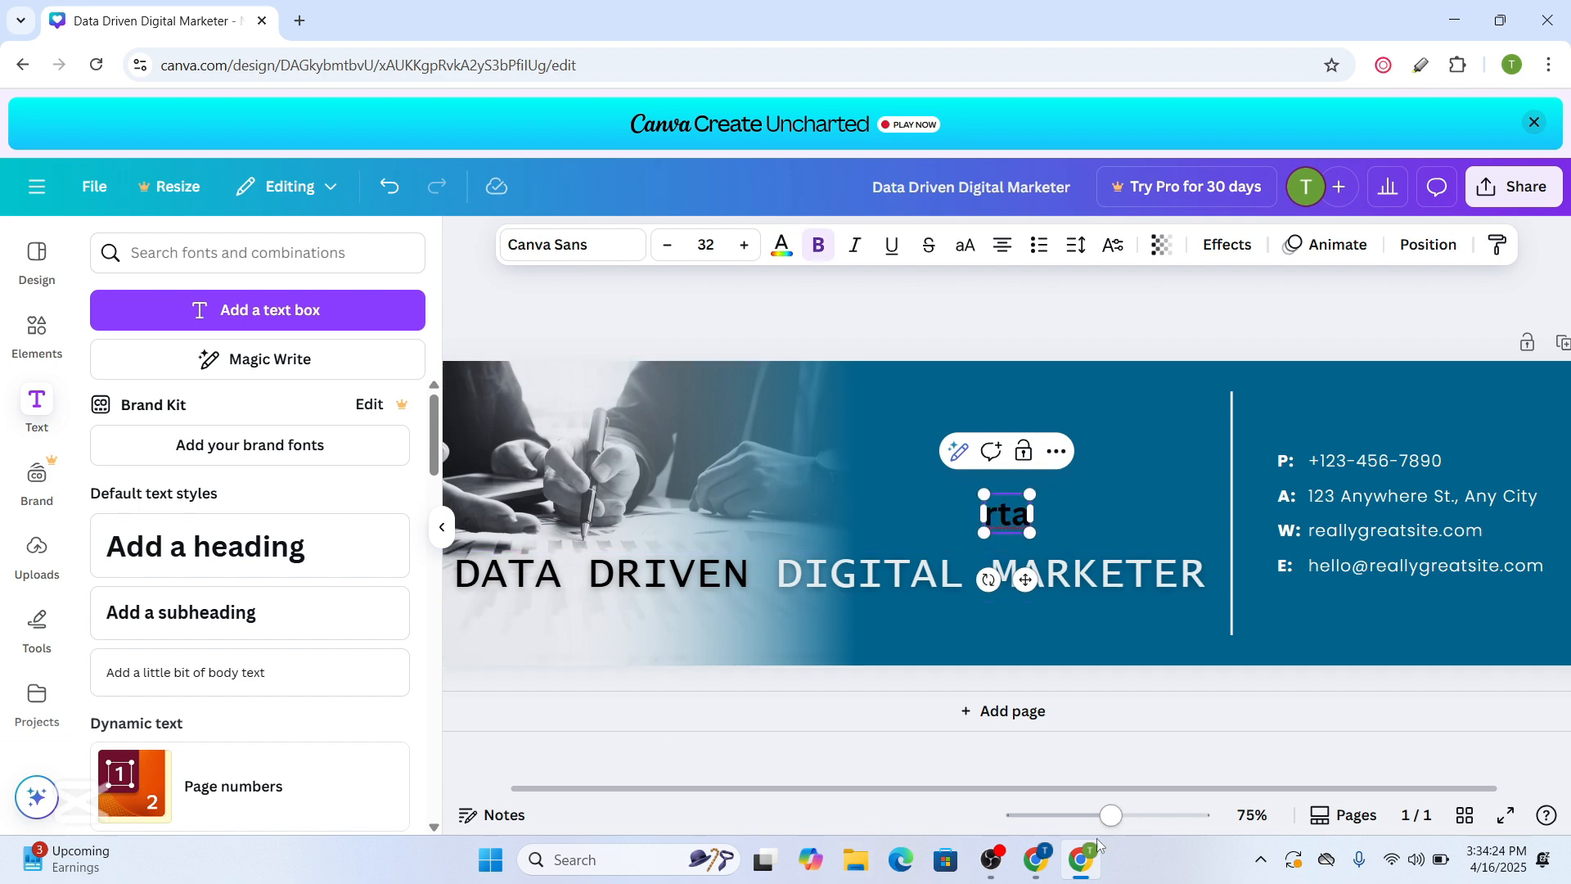
- Copy the profile's full name from the LinkedIn window and paste it over the new heading's text in Canva
left_click(1036, 859)
left_click_drag(237, 291, 375, 296)
key("ctrl+c")
left_click(1080, 859)
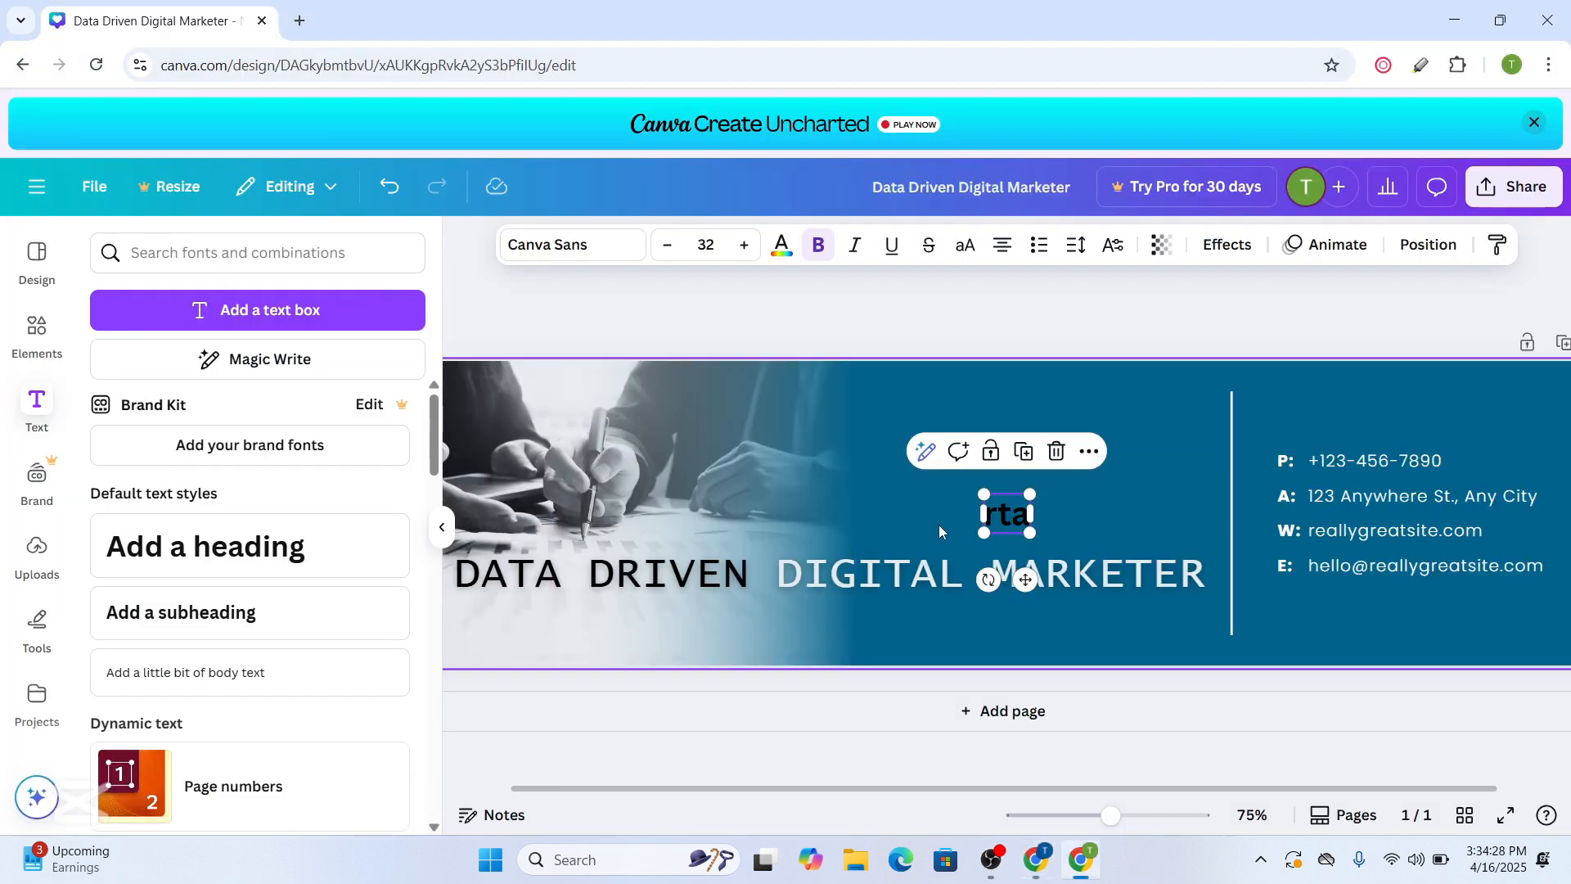
double_click(1019, 519)
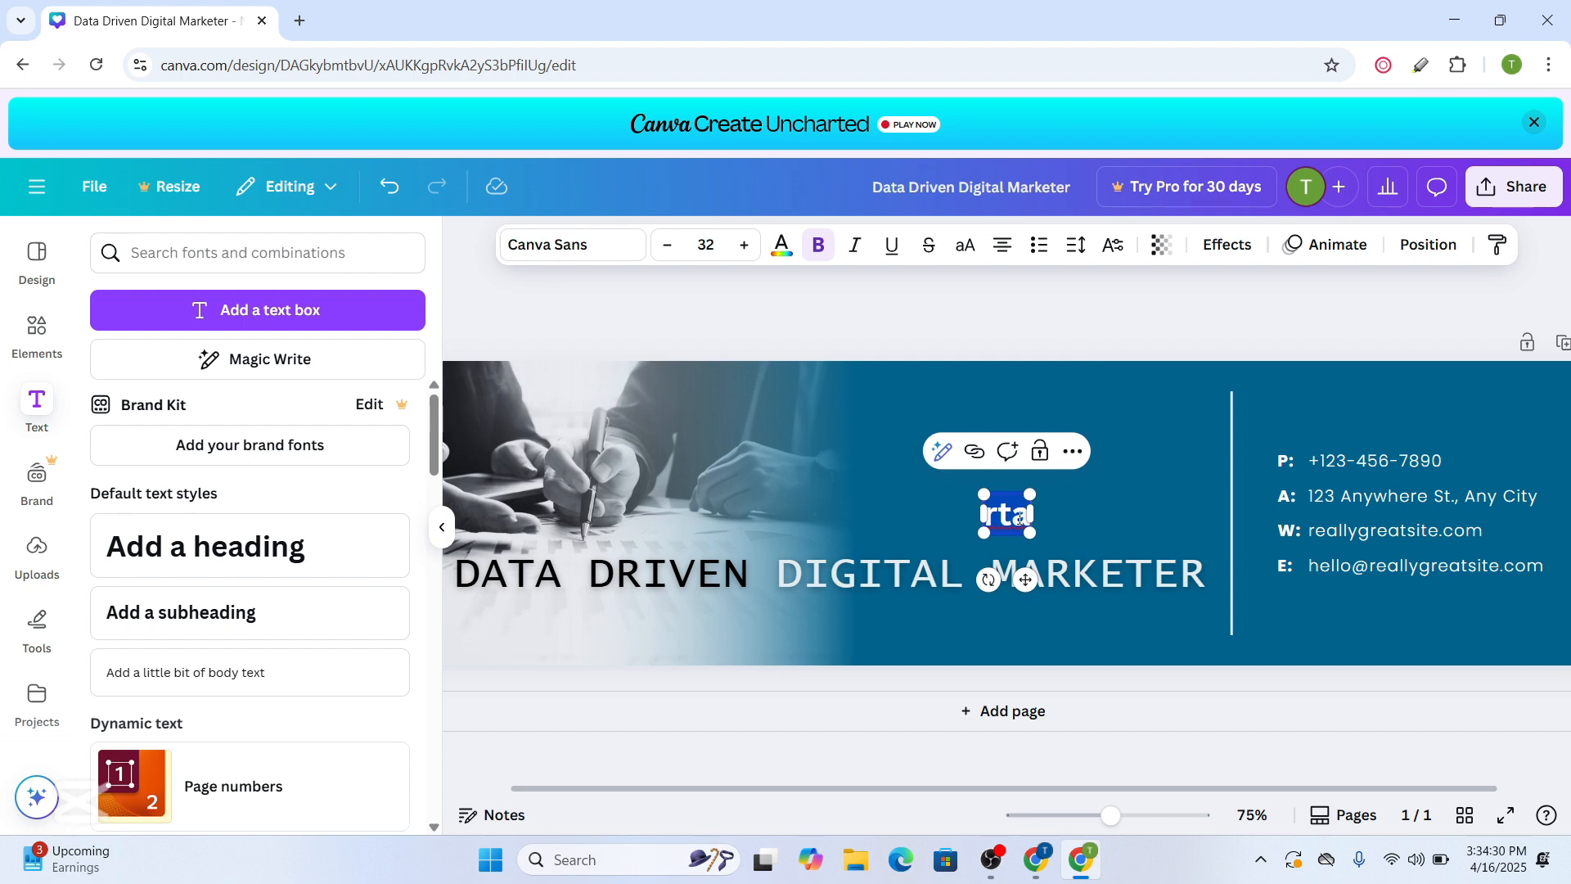
key("ctrl+v")
left_click(1113, 524)
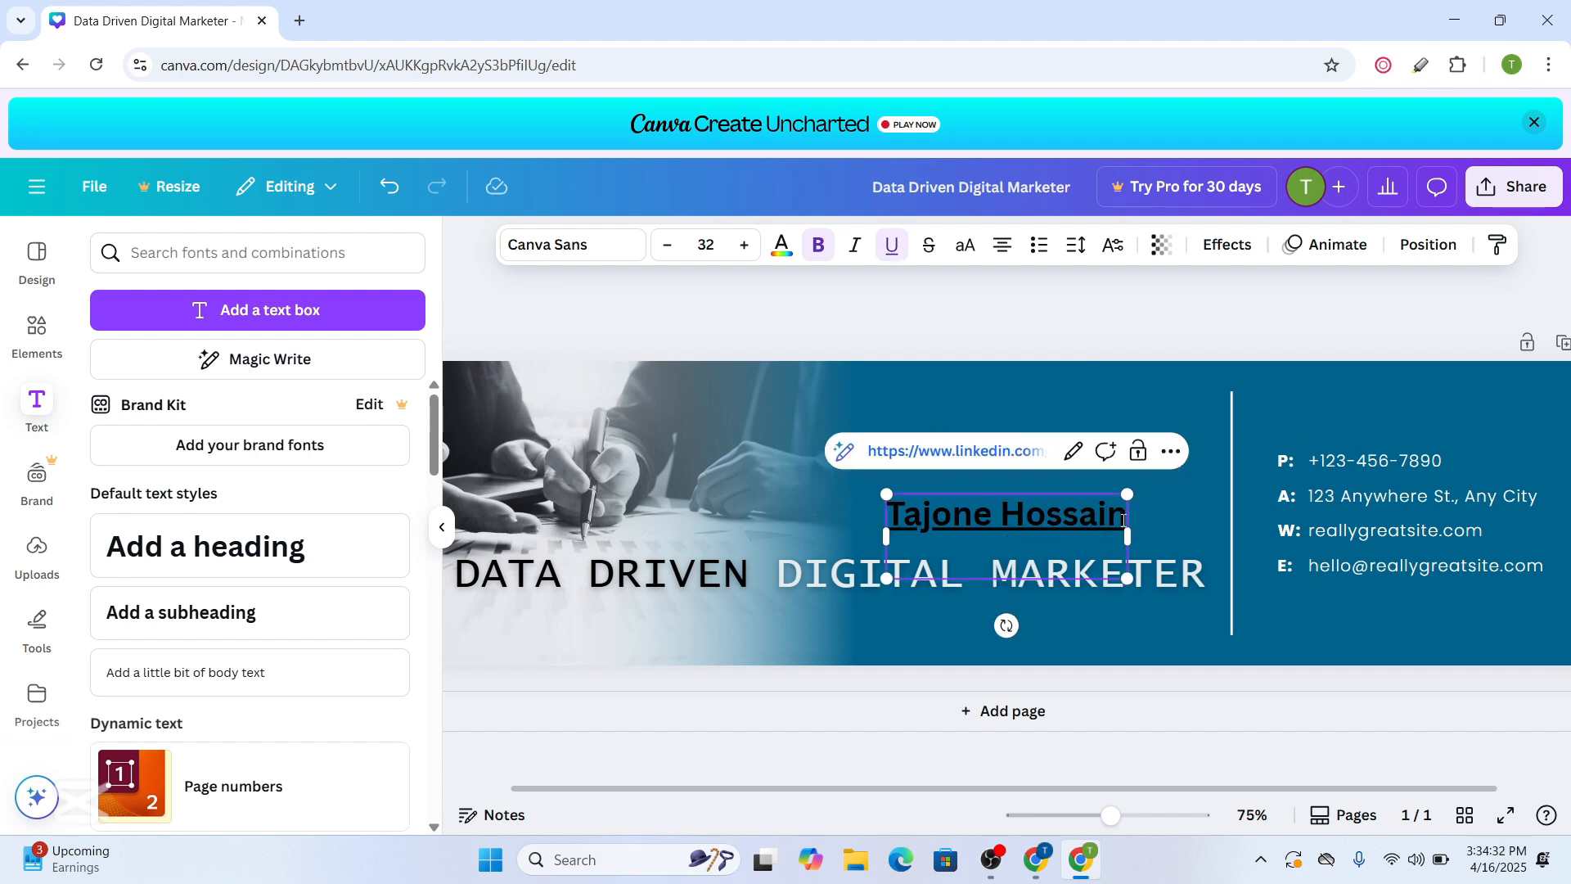
- Increase the name heading's font size to 52 and move it up above the headline
left_click_drag(1123, 521, 886, 507)
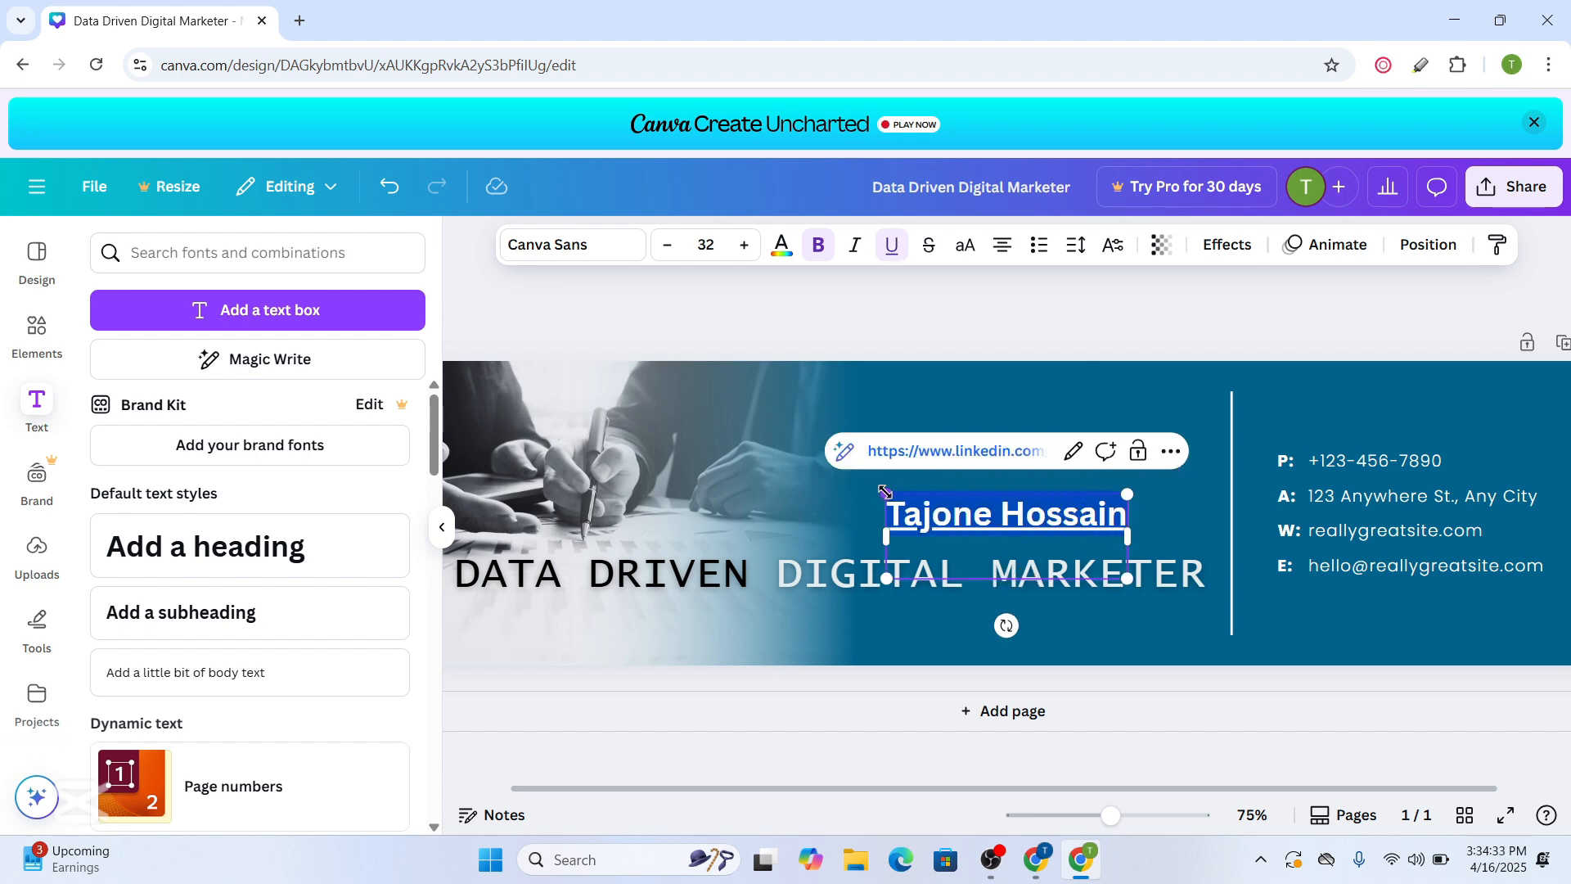
left_click(742, 247)
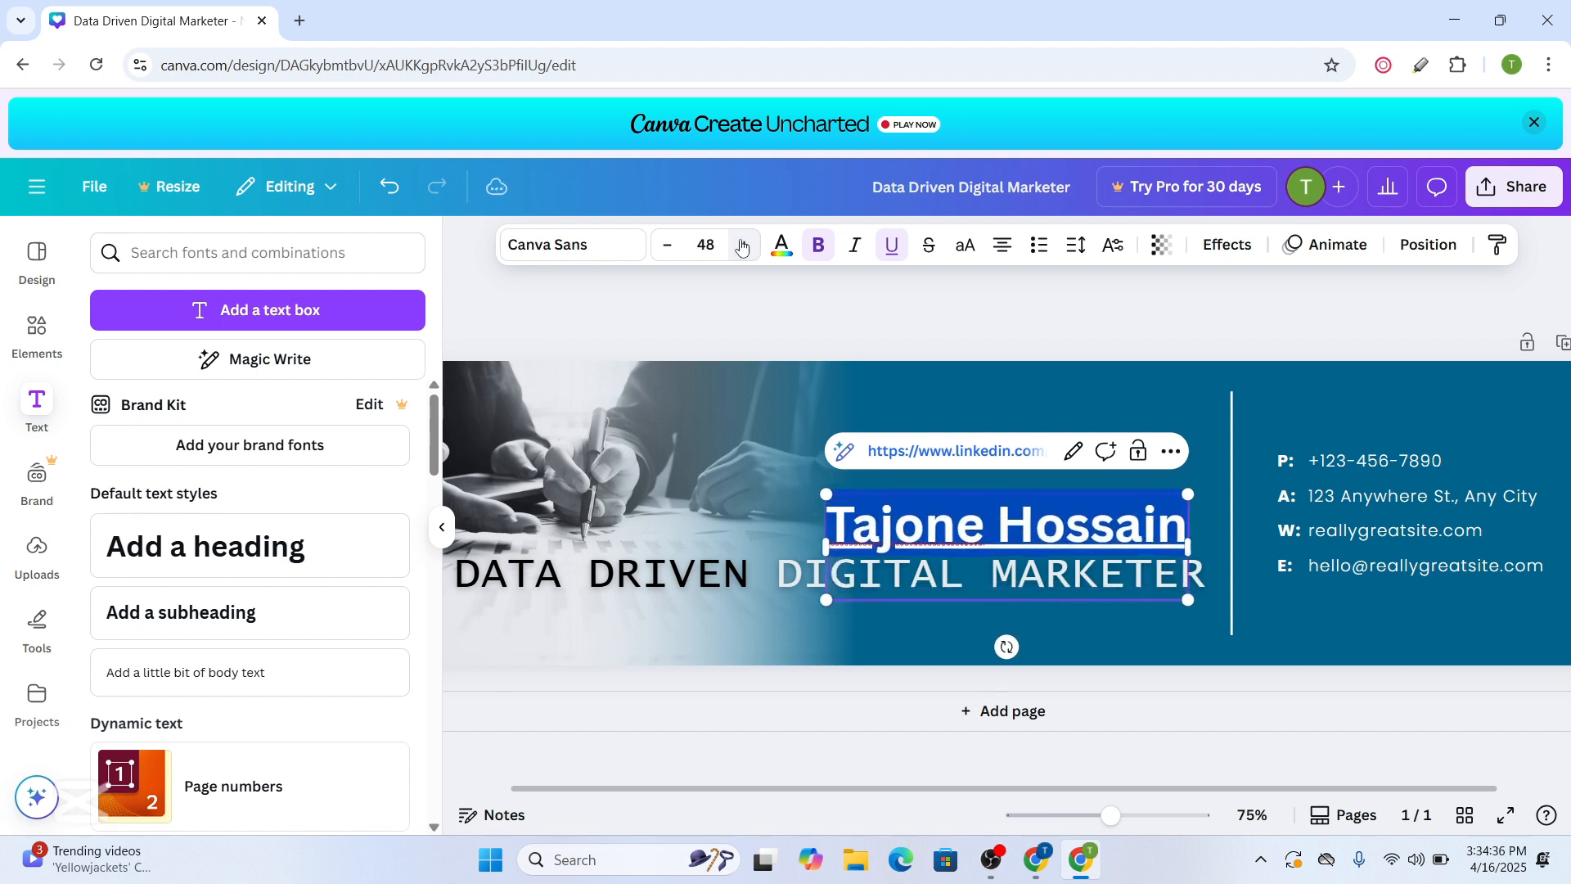
left_click(742, 247)
left_click(999, 489)
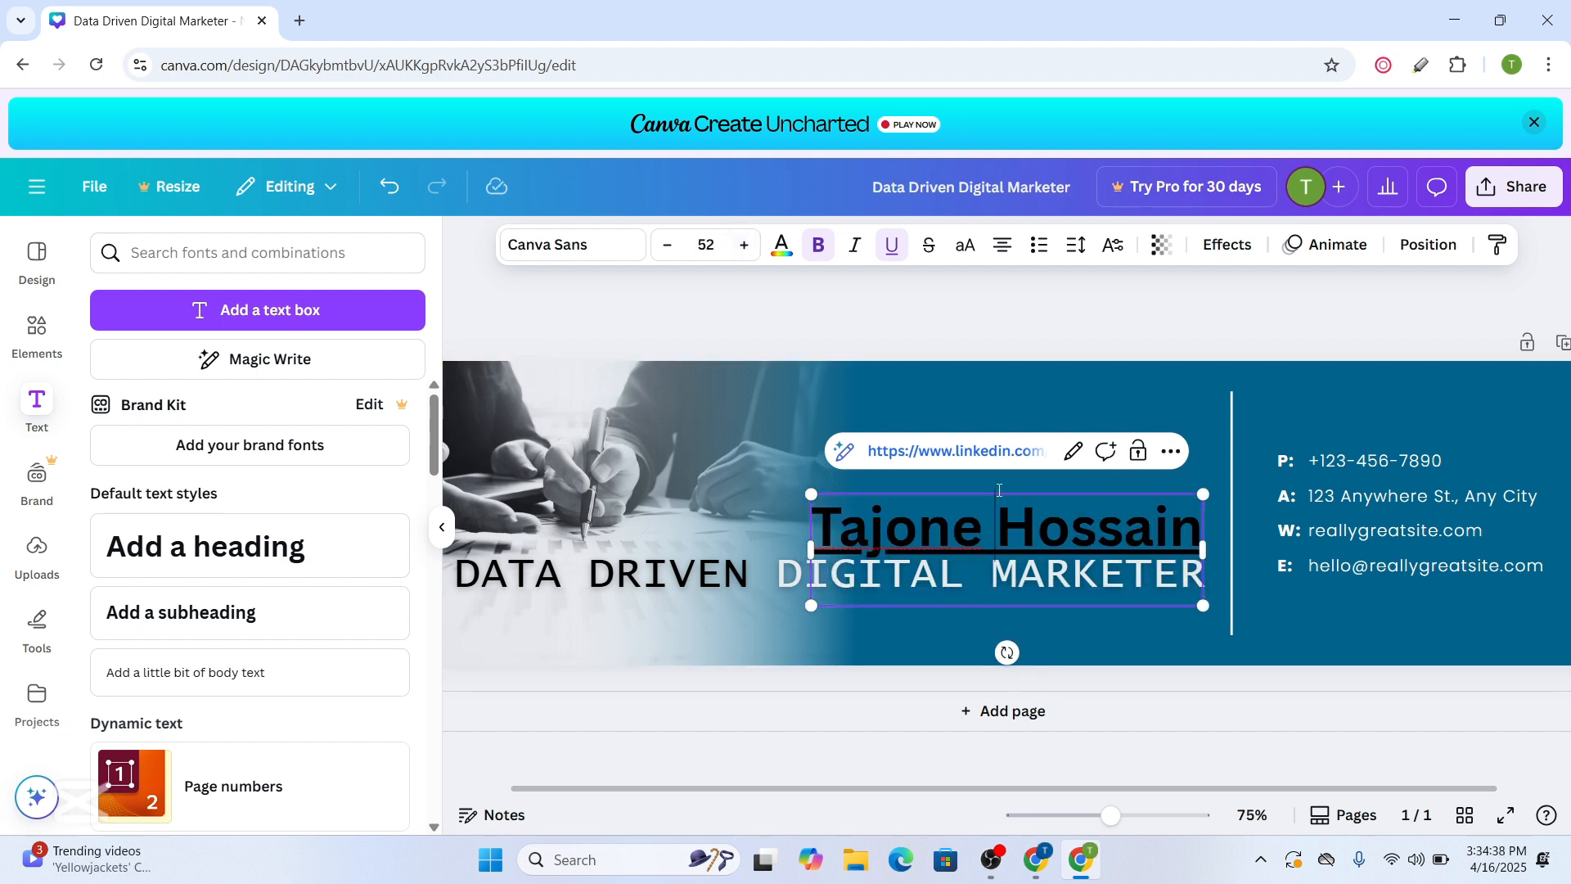
left_click(999, 489)
left_click_drag(1008, 525, 984, 471)
- Remove the underline from the name heading and set its font size to 53
left_click(892, 489)
left_click_drag(802, 472, 1174, 489)
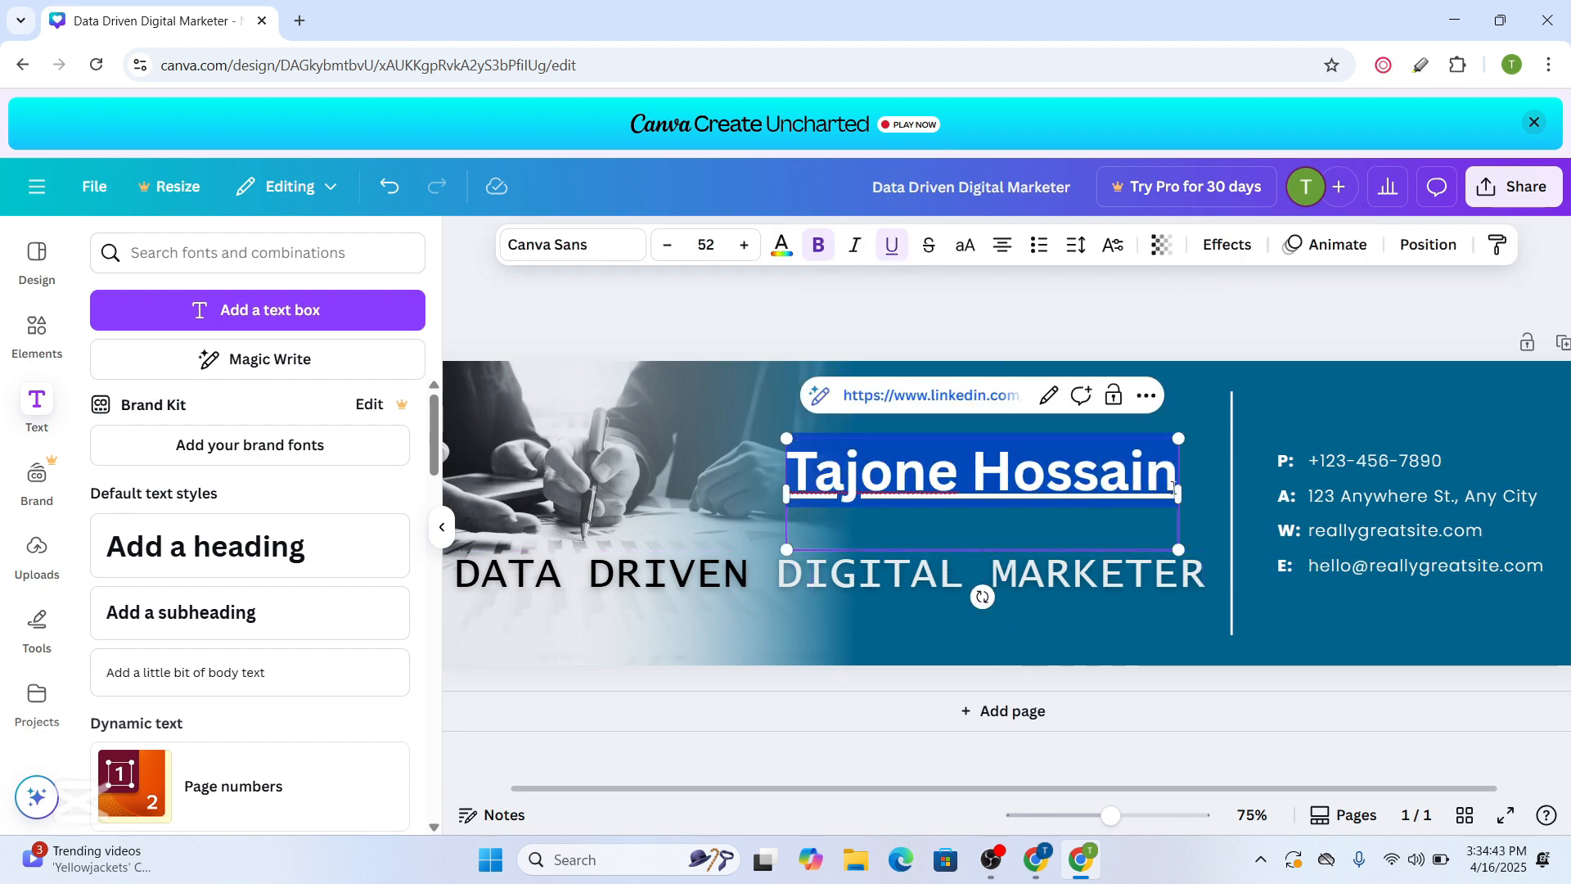
left_click(892, 244)
left_click(742, 246)
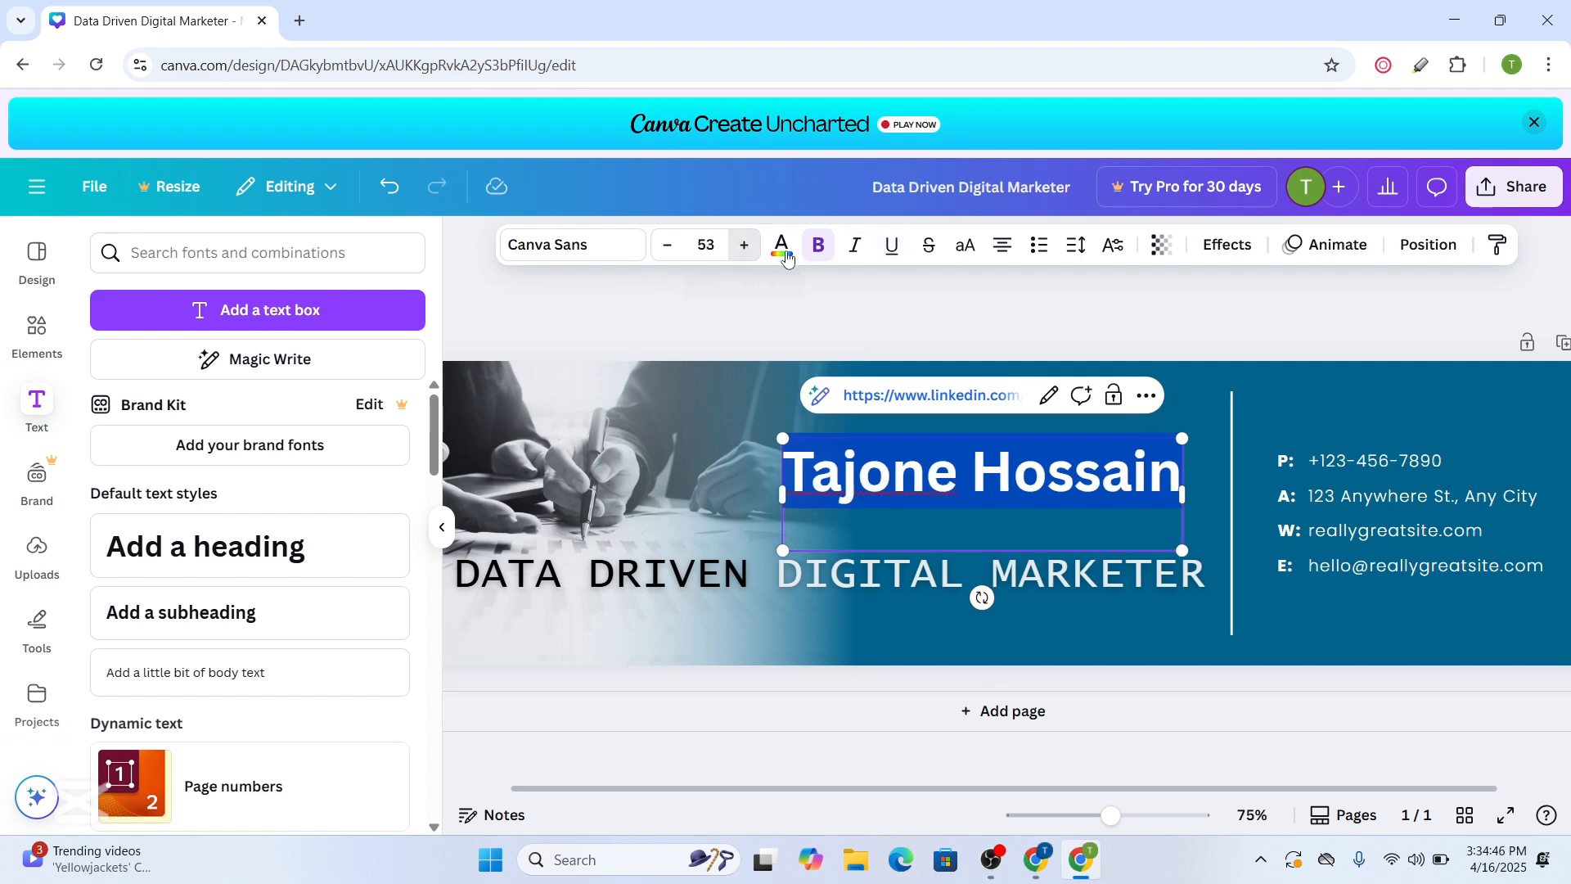
- Set the name heading's font size to 54 and change its text to uppercase
left_click(741, 245)
left_click(965, 245)
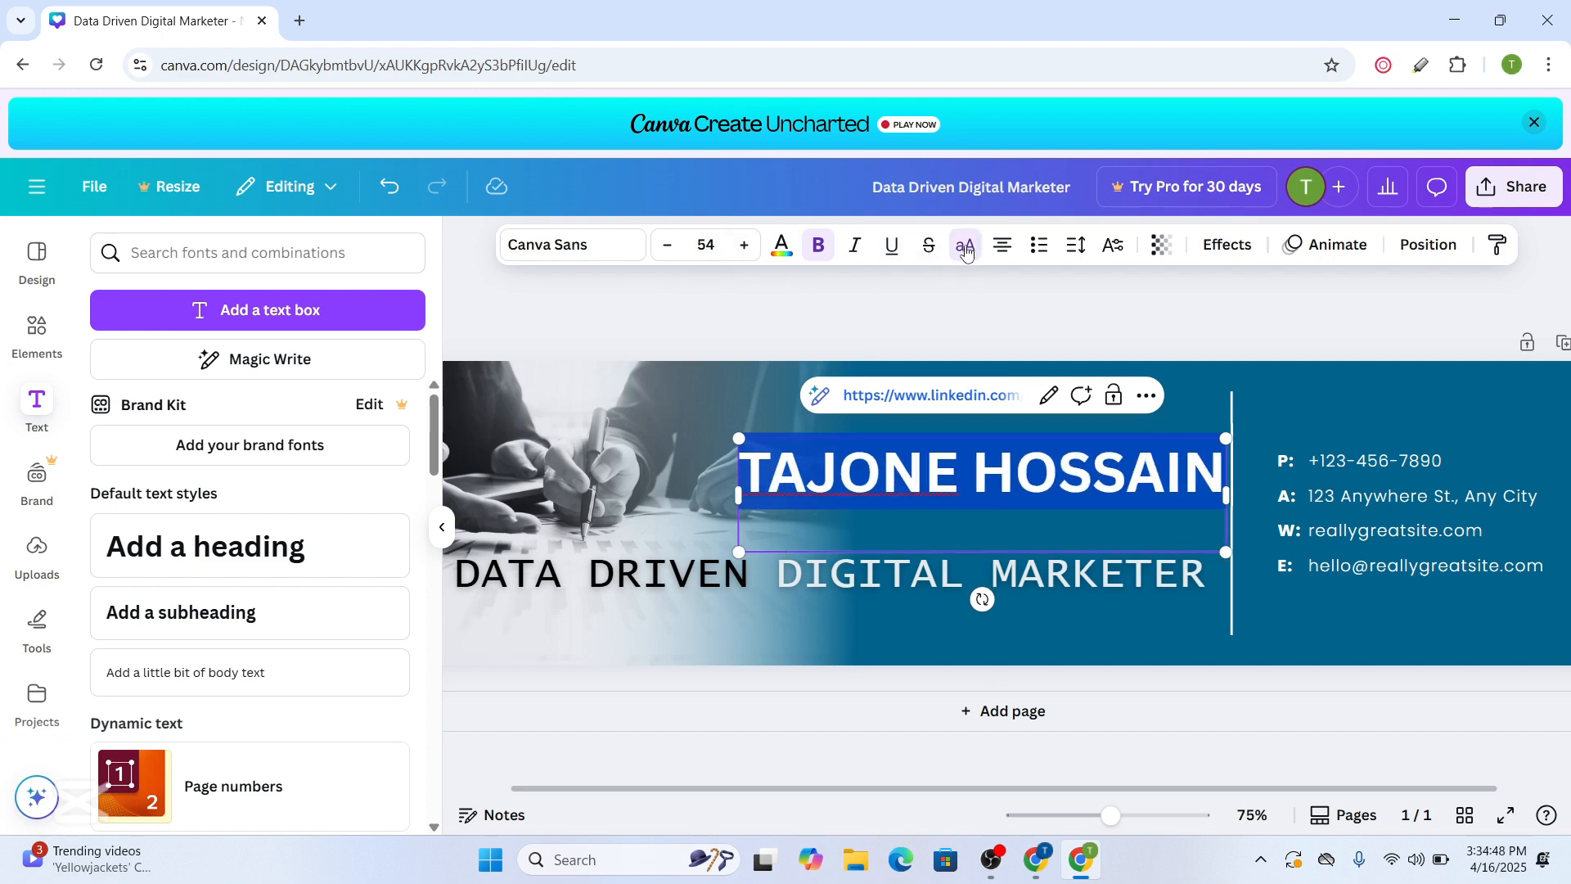
left_click(965, 246)
left_click(964, 246)
- Remove the empty line beneath the name inside its heading text box
left_click(972, 522)
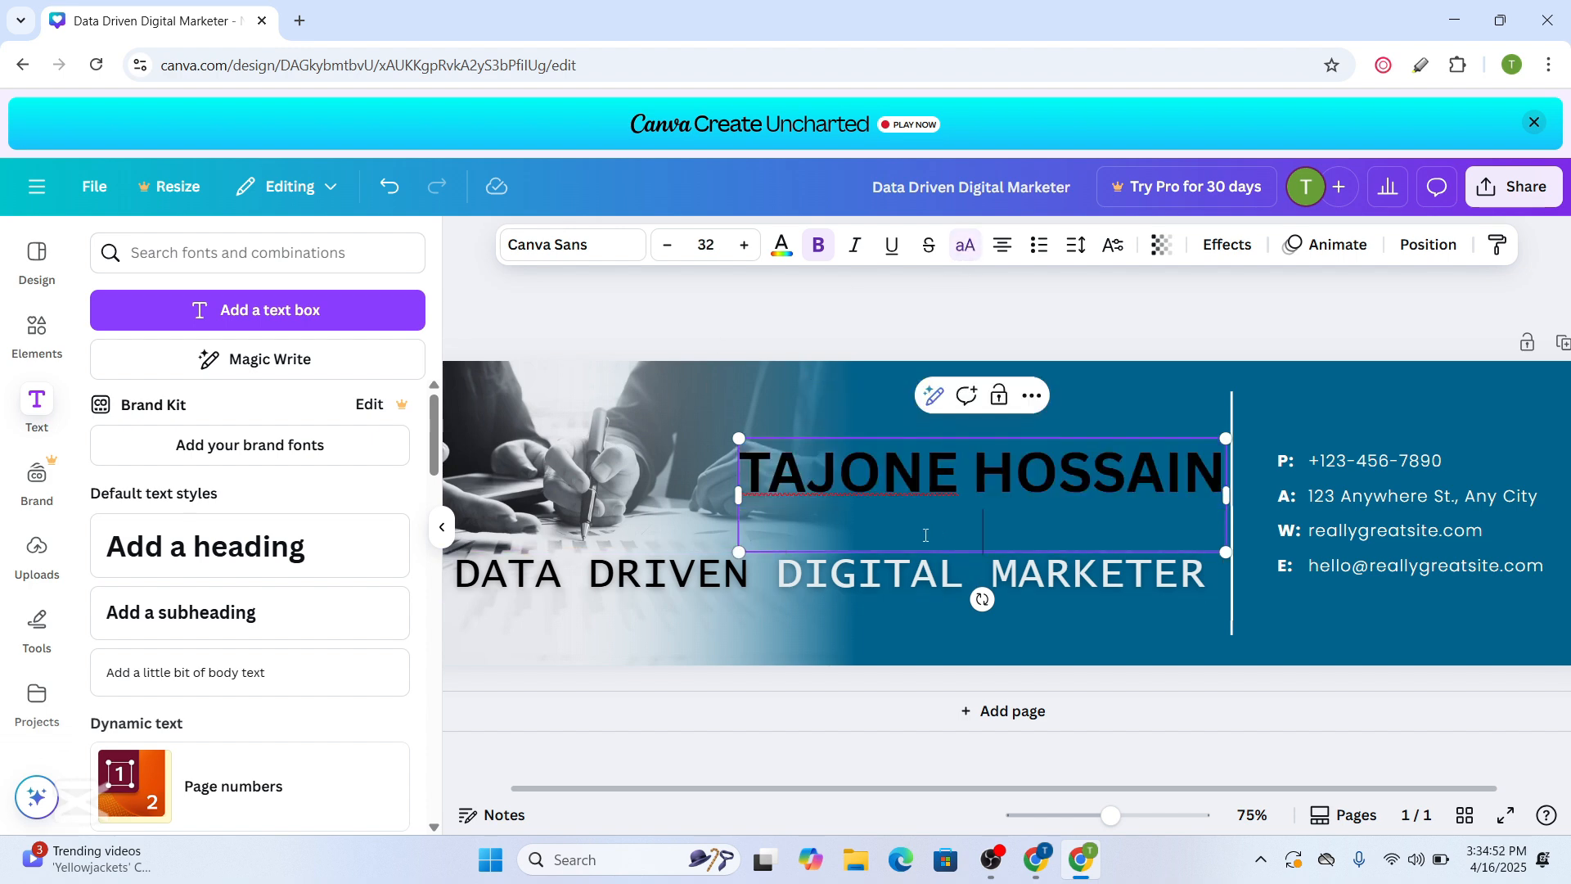
left_click_drag(977, 473, 955, 477)
left_click(917, 397)
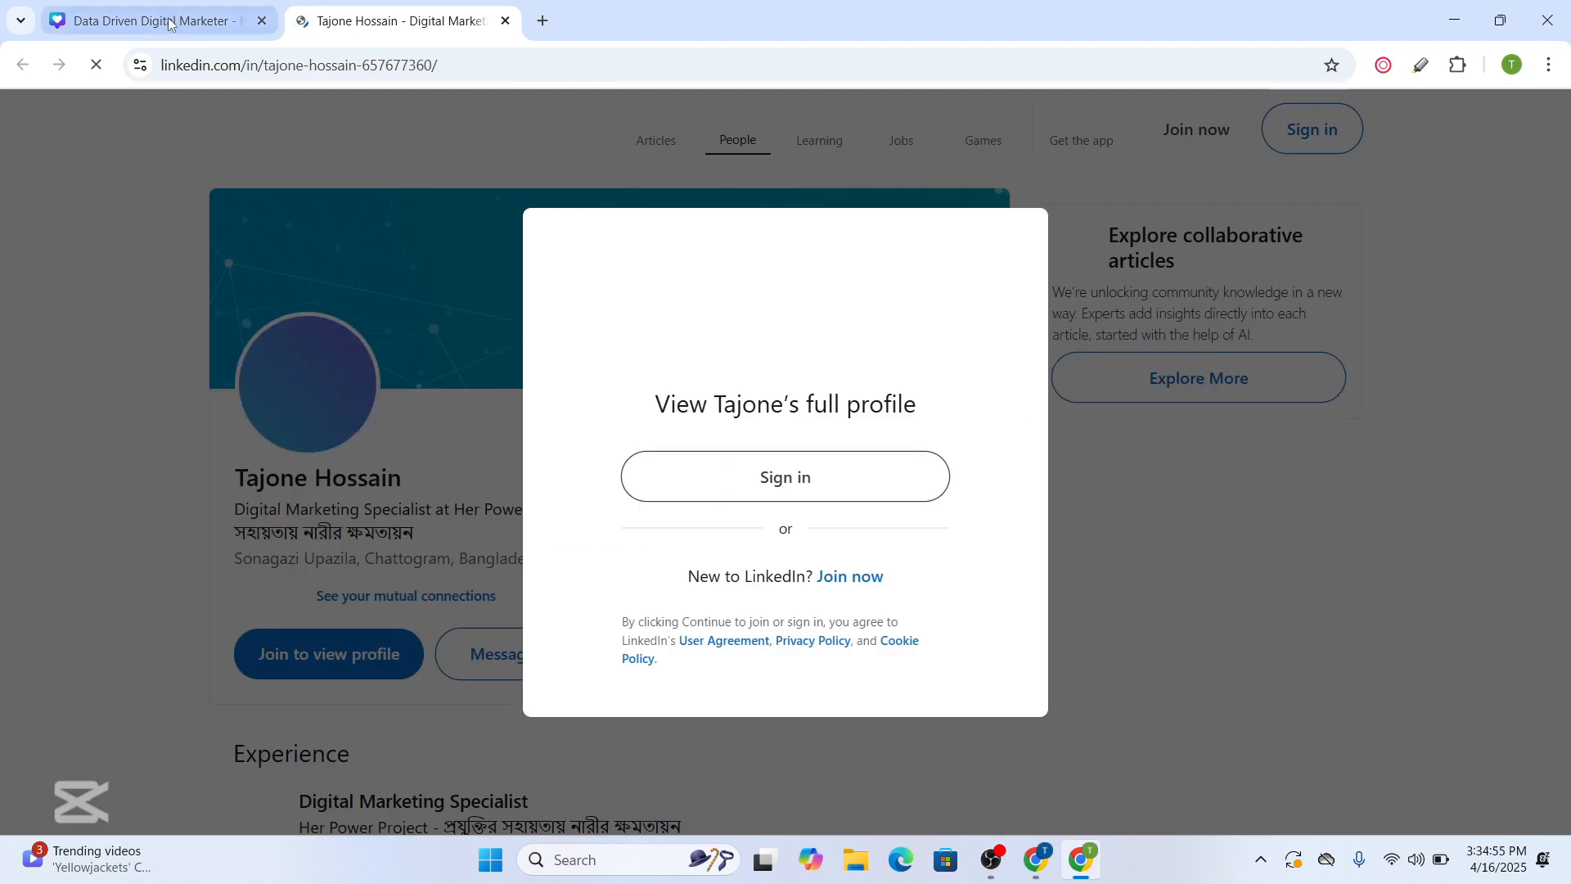
left_click(169, 24)
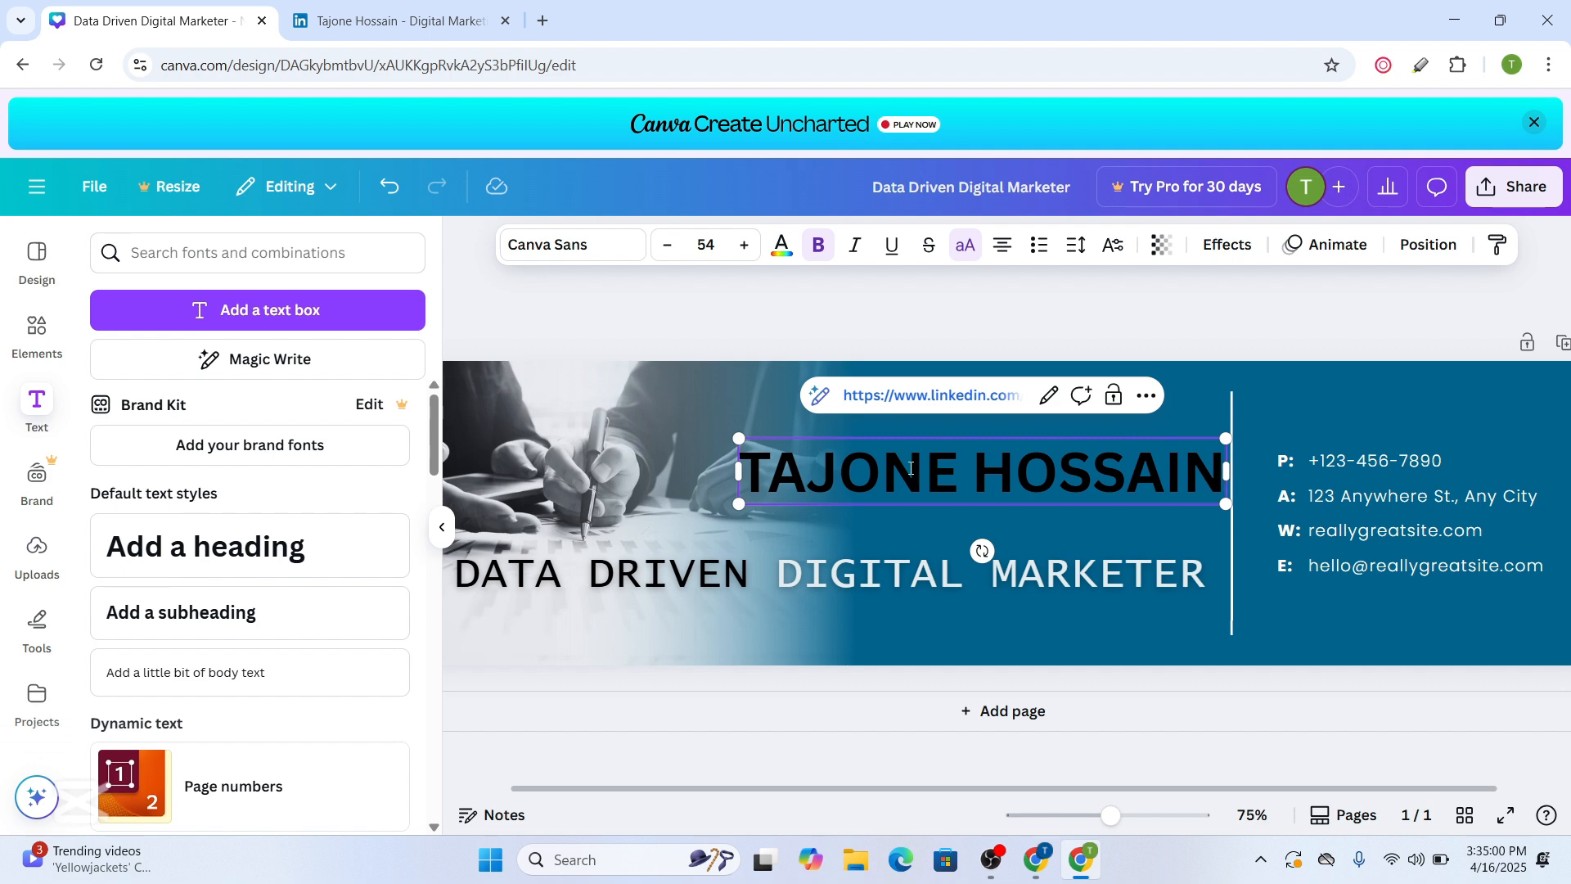
- Move the name heading slightly left so it sits more centrally above the headline
left_click(636, 431)
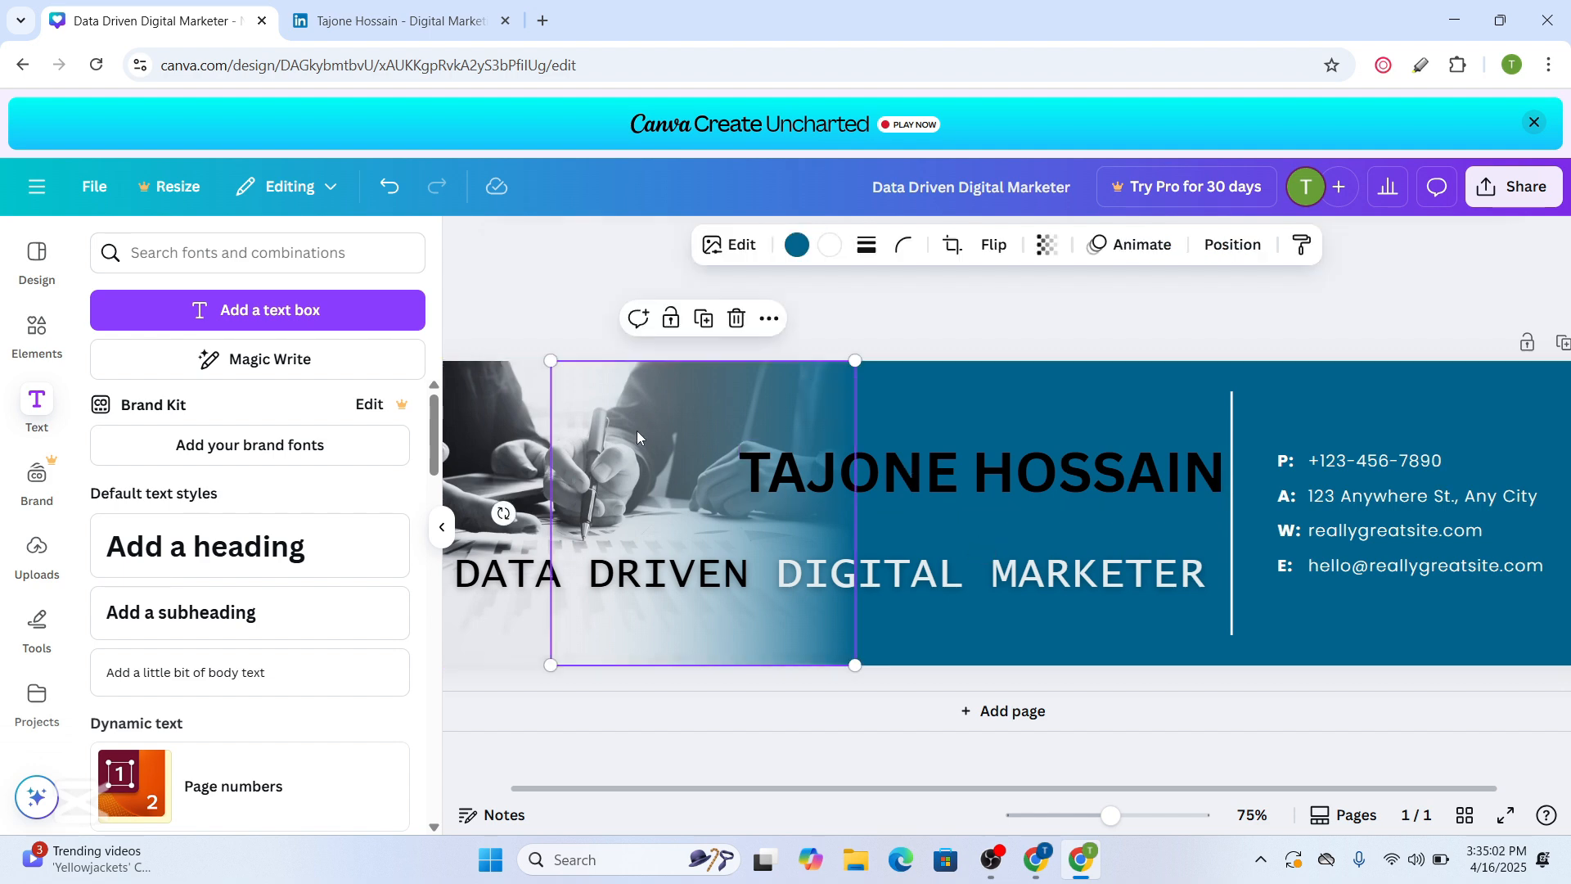
left_click(914, 486)
left_click_drag(914, 486, 844, 480)
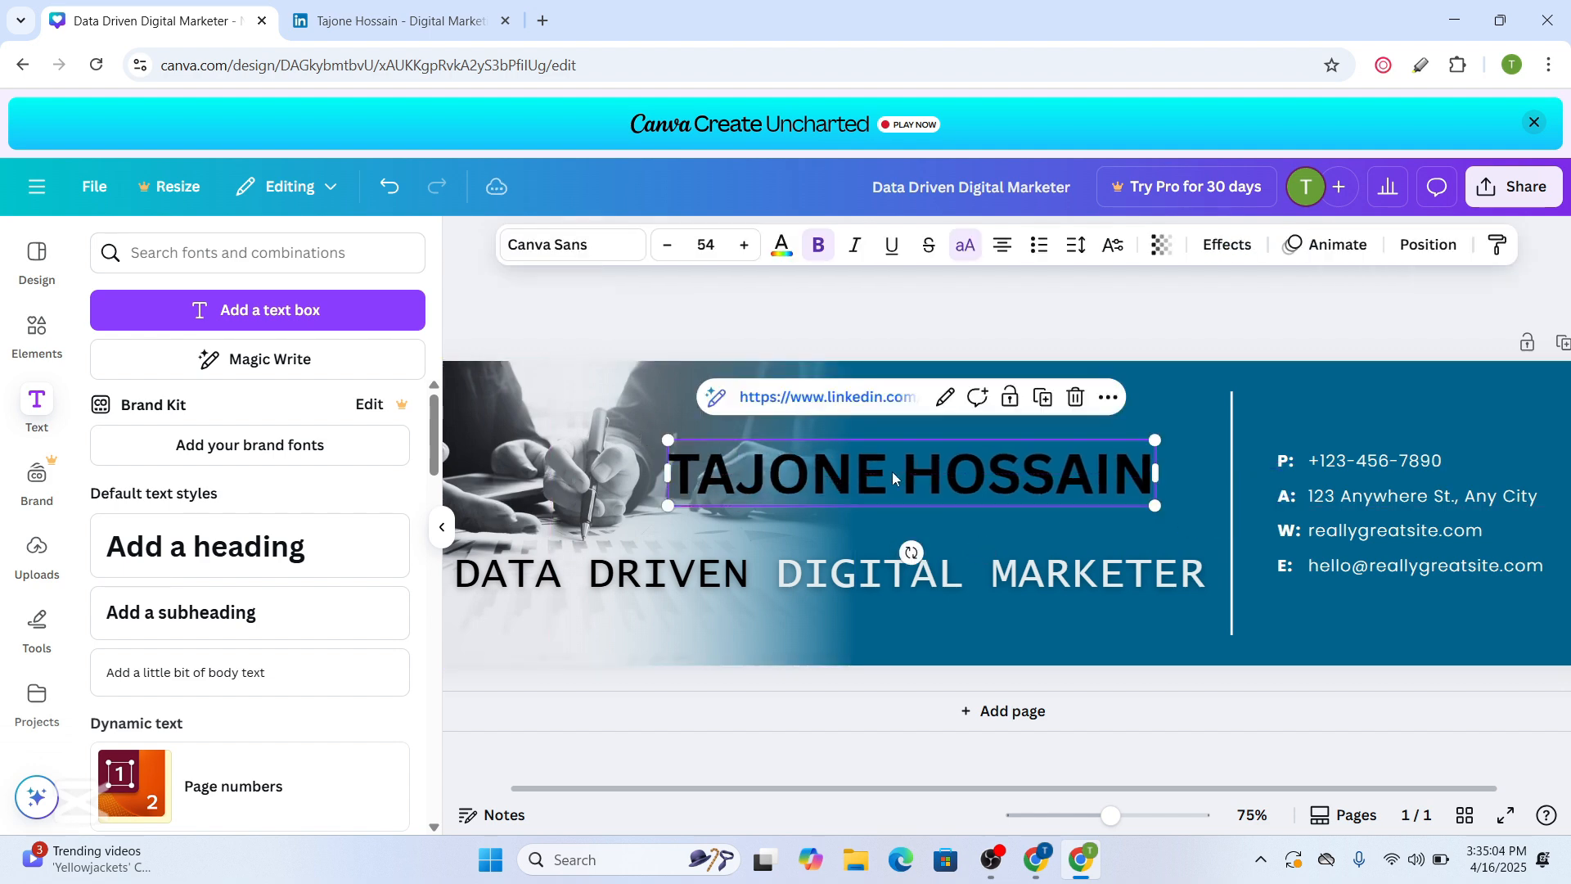
- Select the full name in the heading and change its text colour to white (#ffffff)
left_click(893, 479)
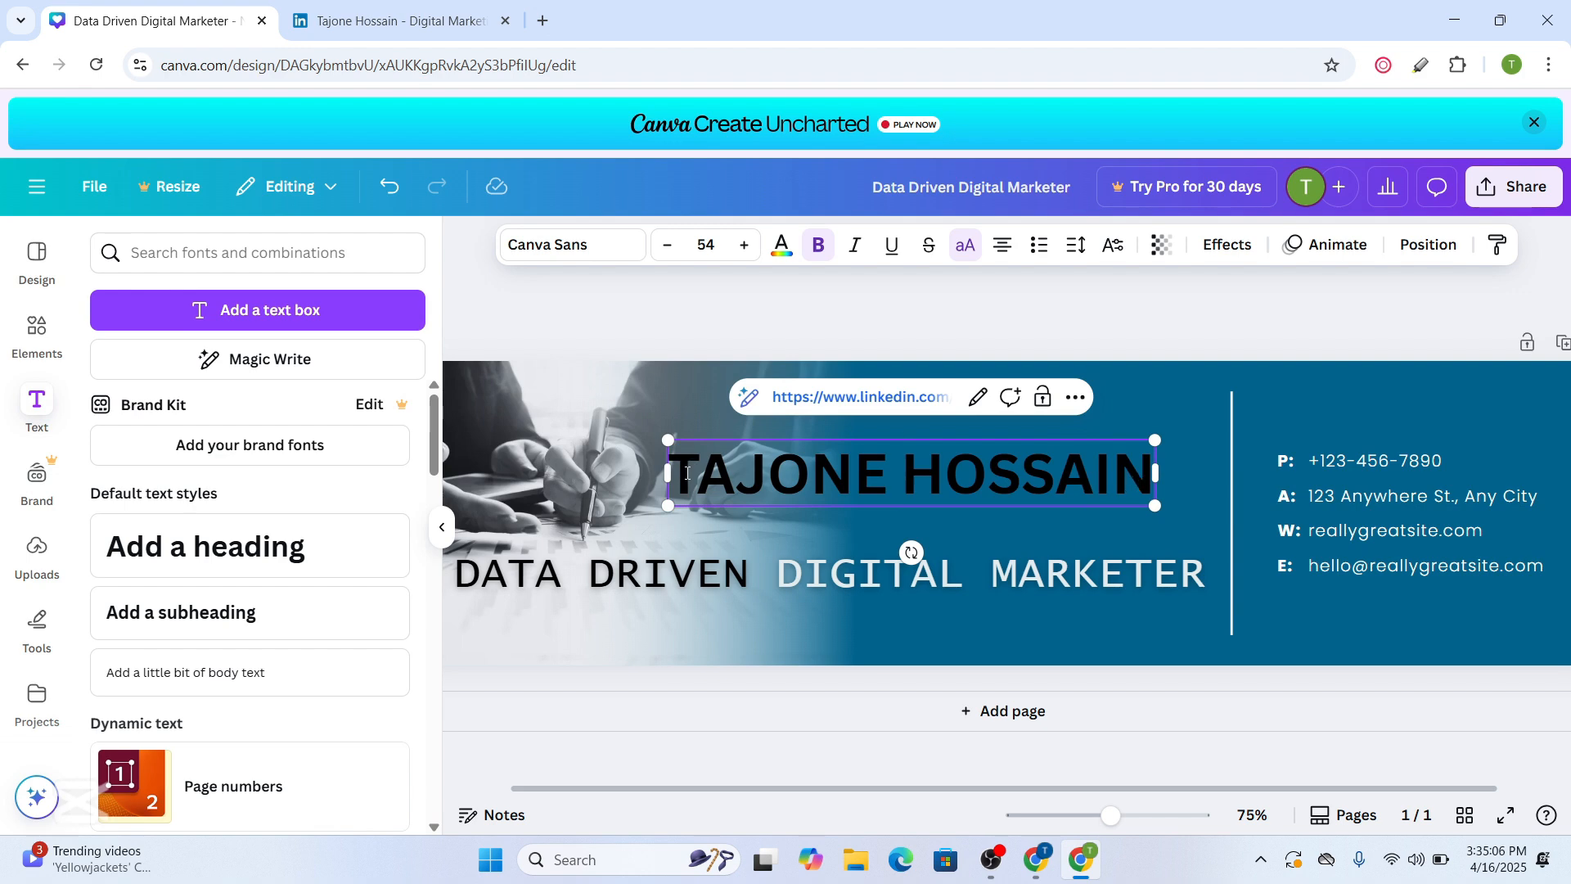
left_click_drag(682, 475, 1022, 477)
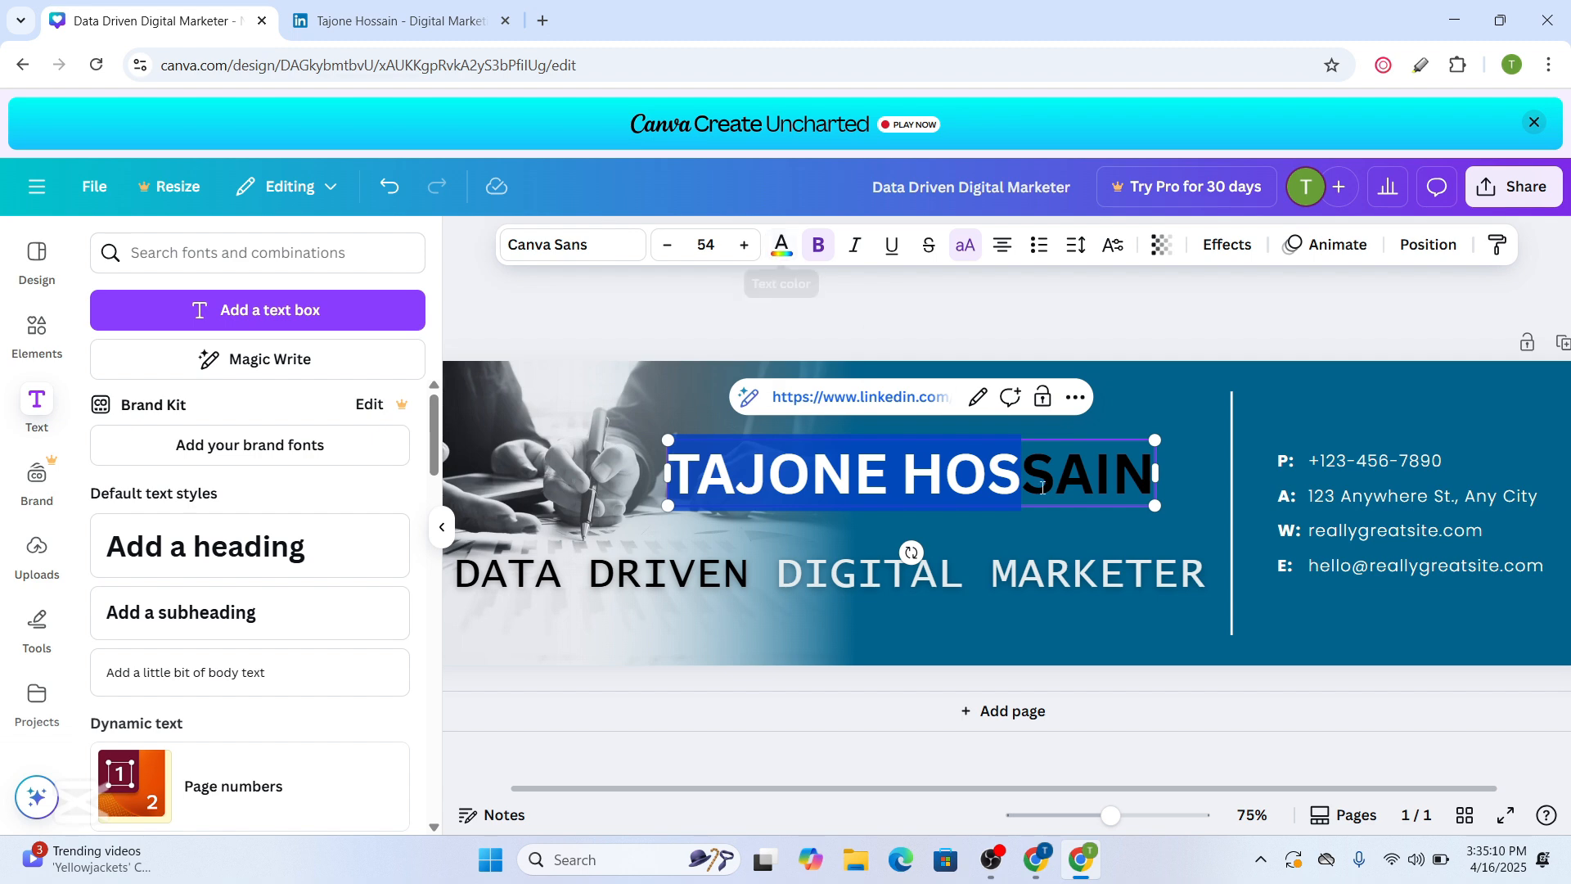
left_click(778, 486)
mouse_move(697, 474)
left_mouse_down()
mouse_move(1095, 476)
mouse_move(679, 469)
left_mouse_up()
left_click(1132, 485)
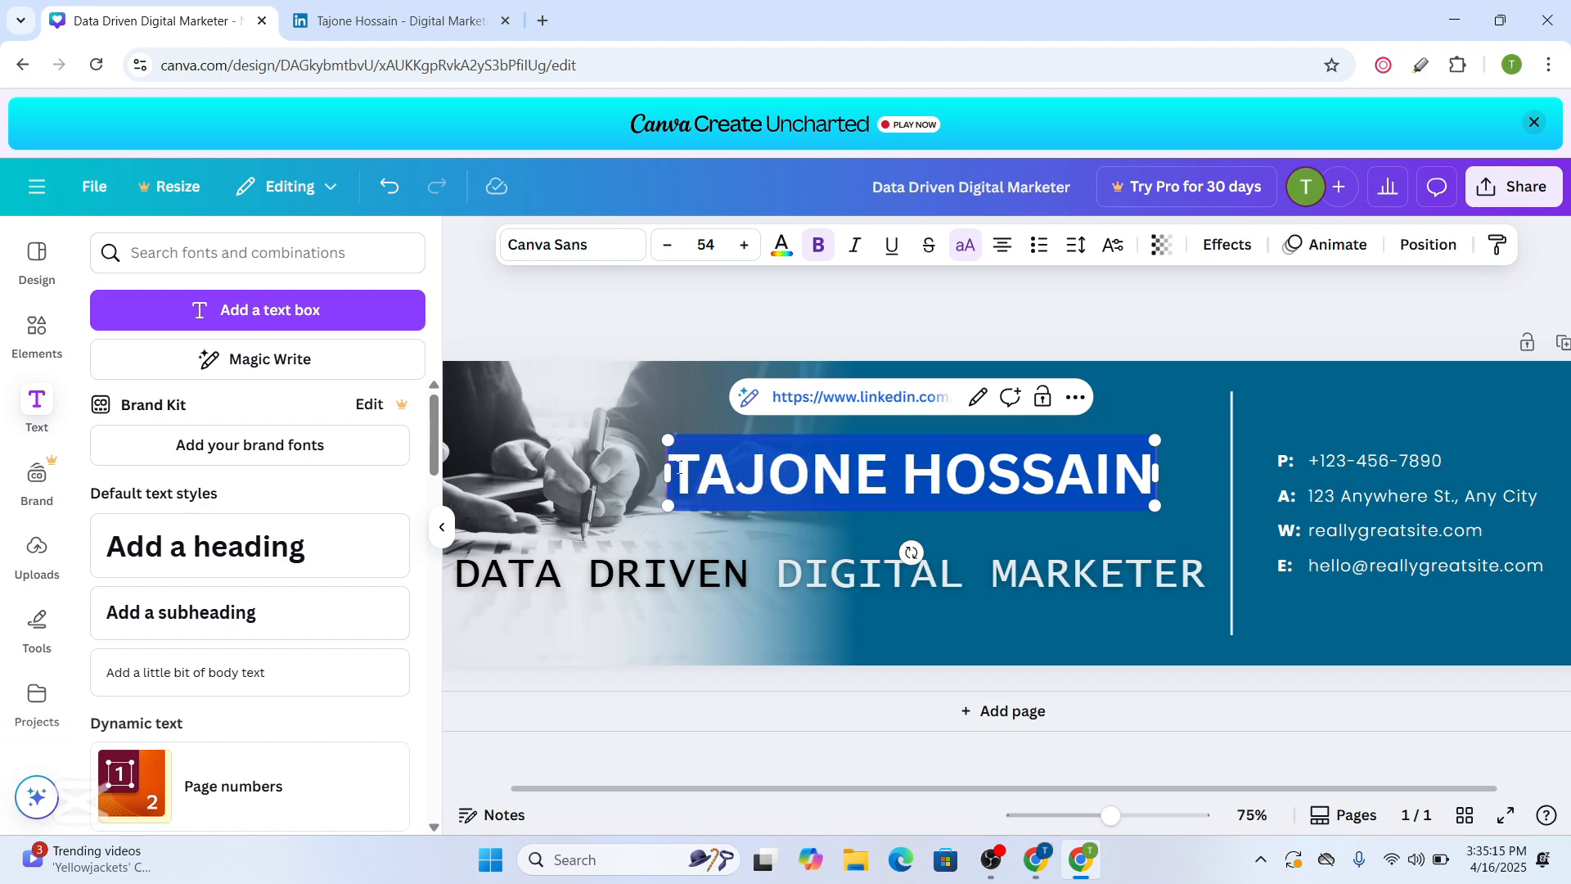
left_click(782, 245)
left_click(340, 401)
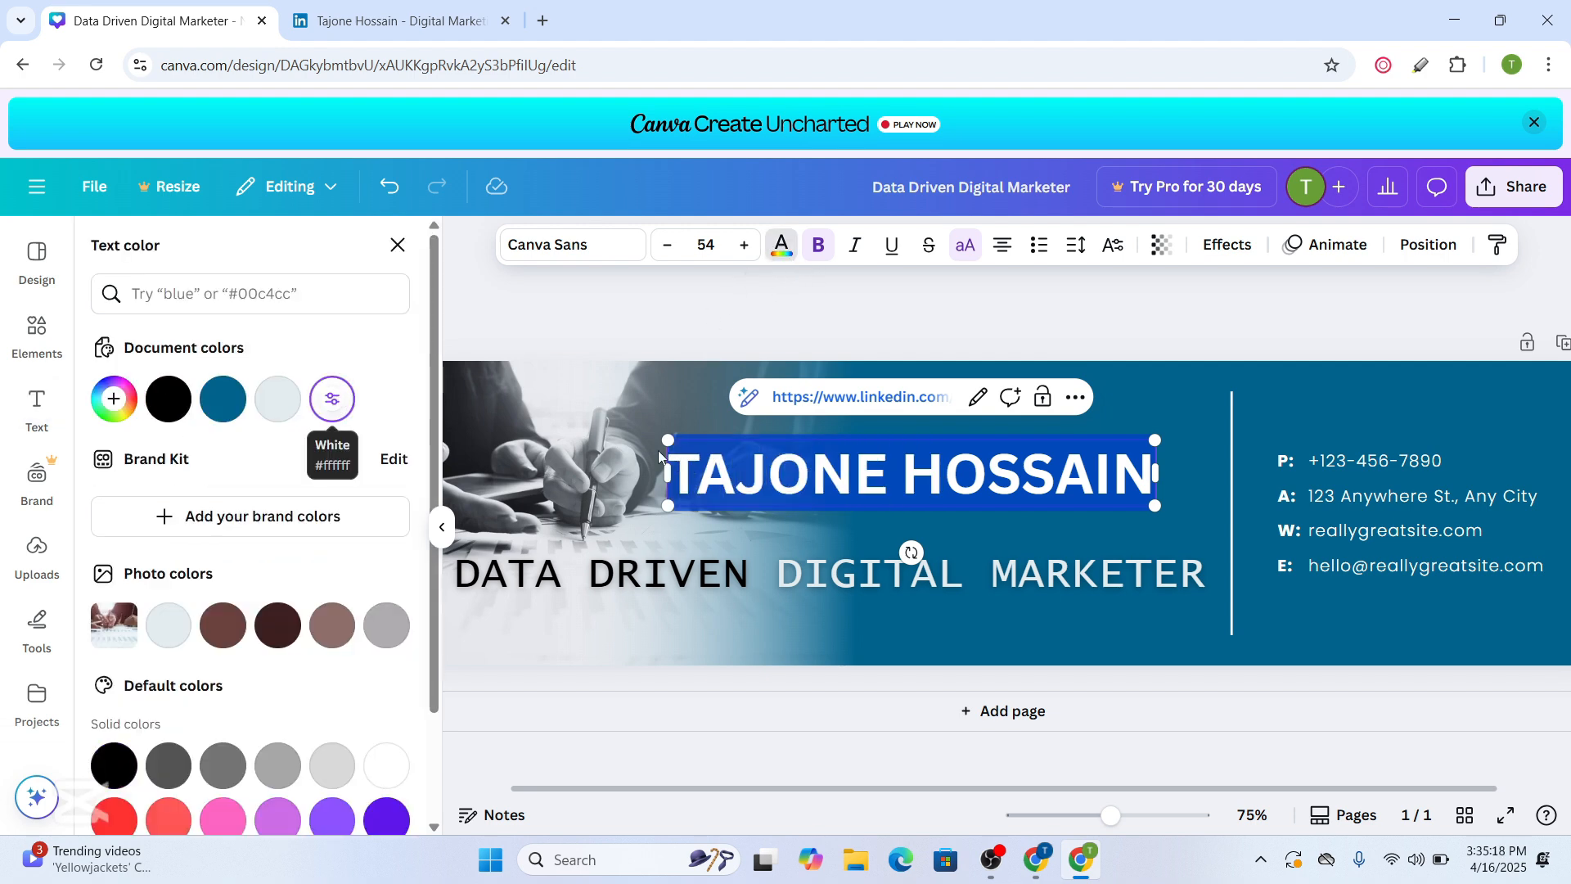
left_click(650, 398)
left_click(987, 500)
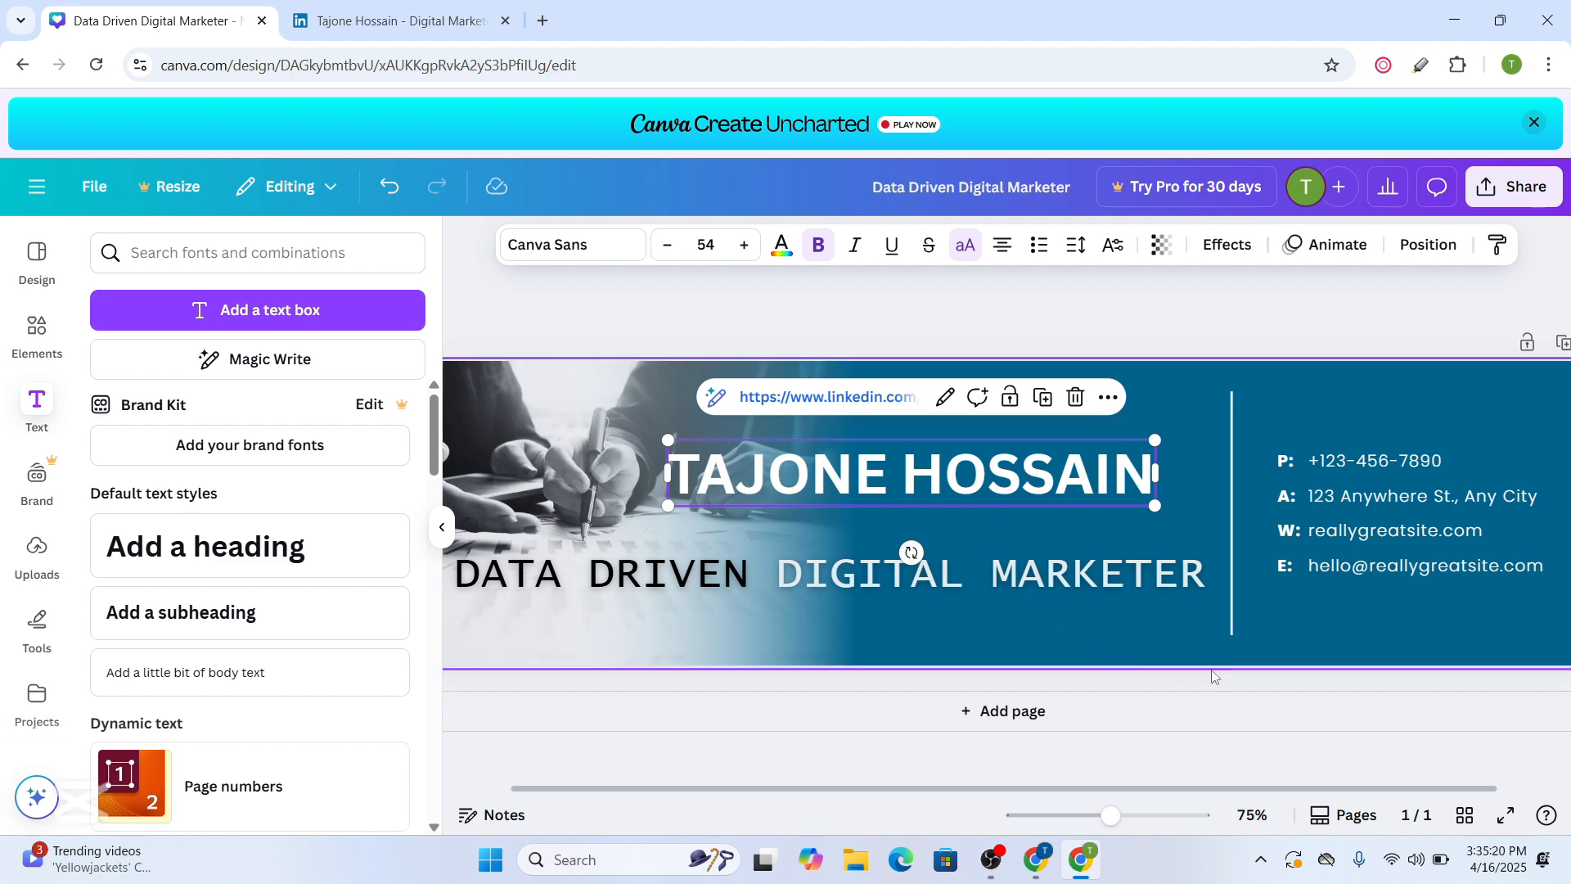
- Add a second page to the design and undo its blue background
left_click(1229, 712)
scroll(1171, 687, "up", 3)
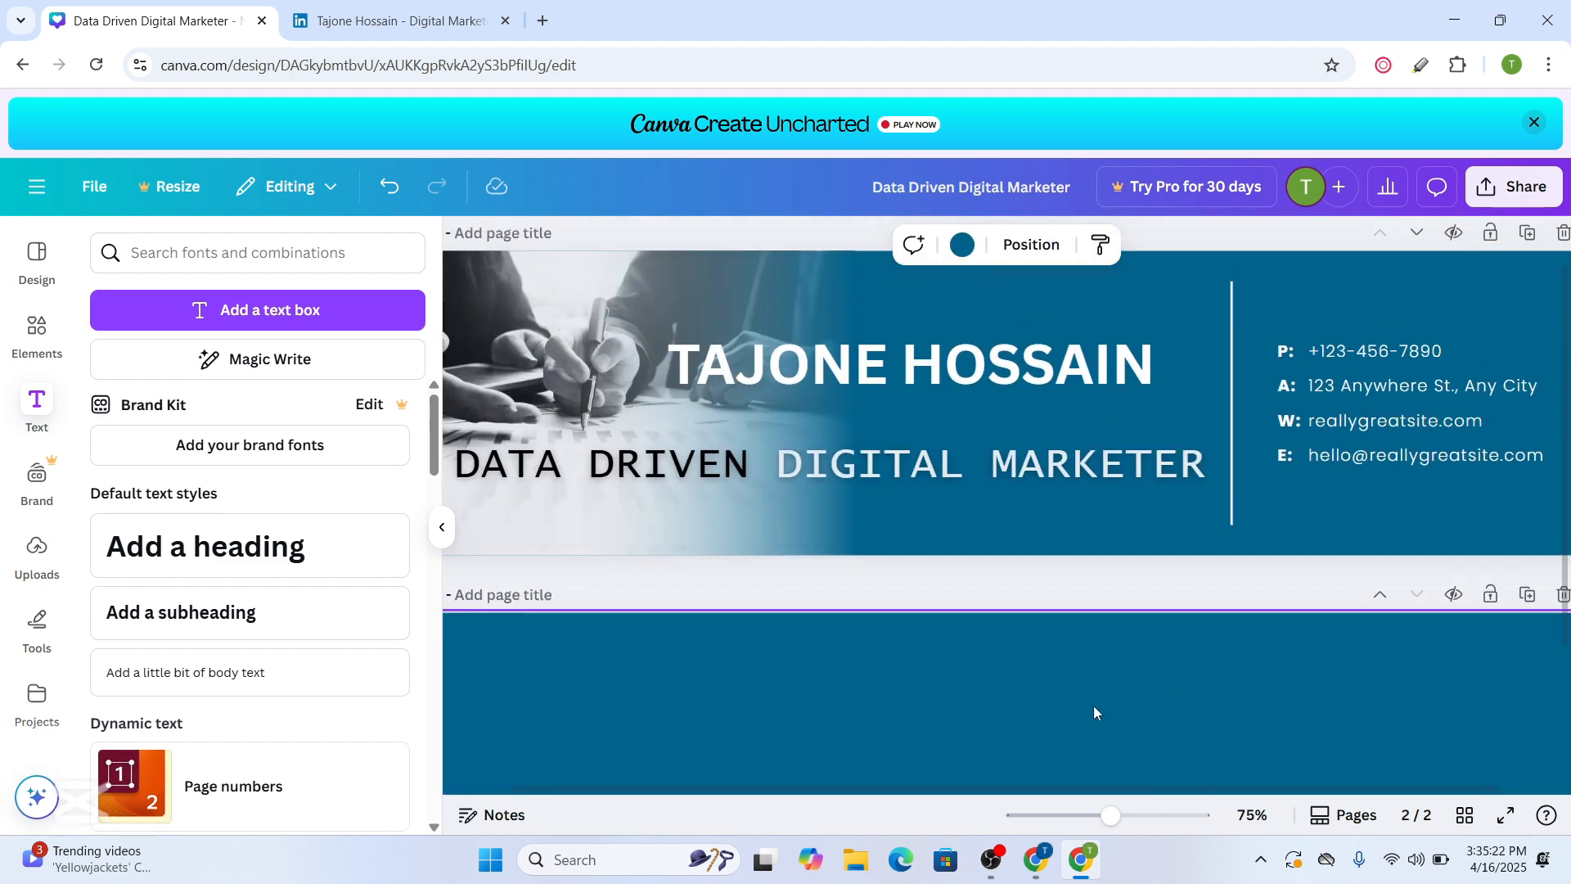
scroll(1057, 725, "down", 3)
key("ctrl+z")
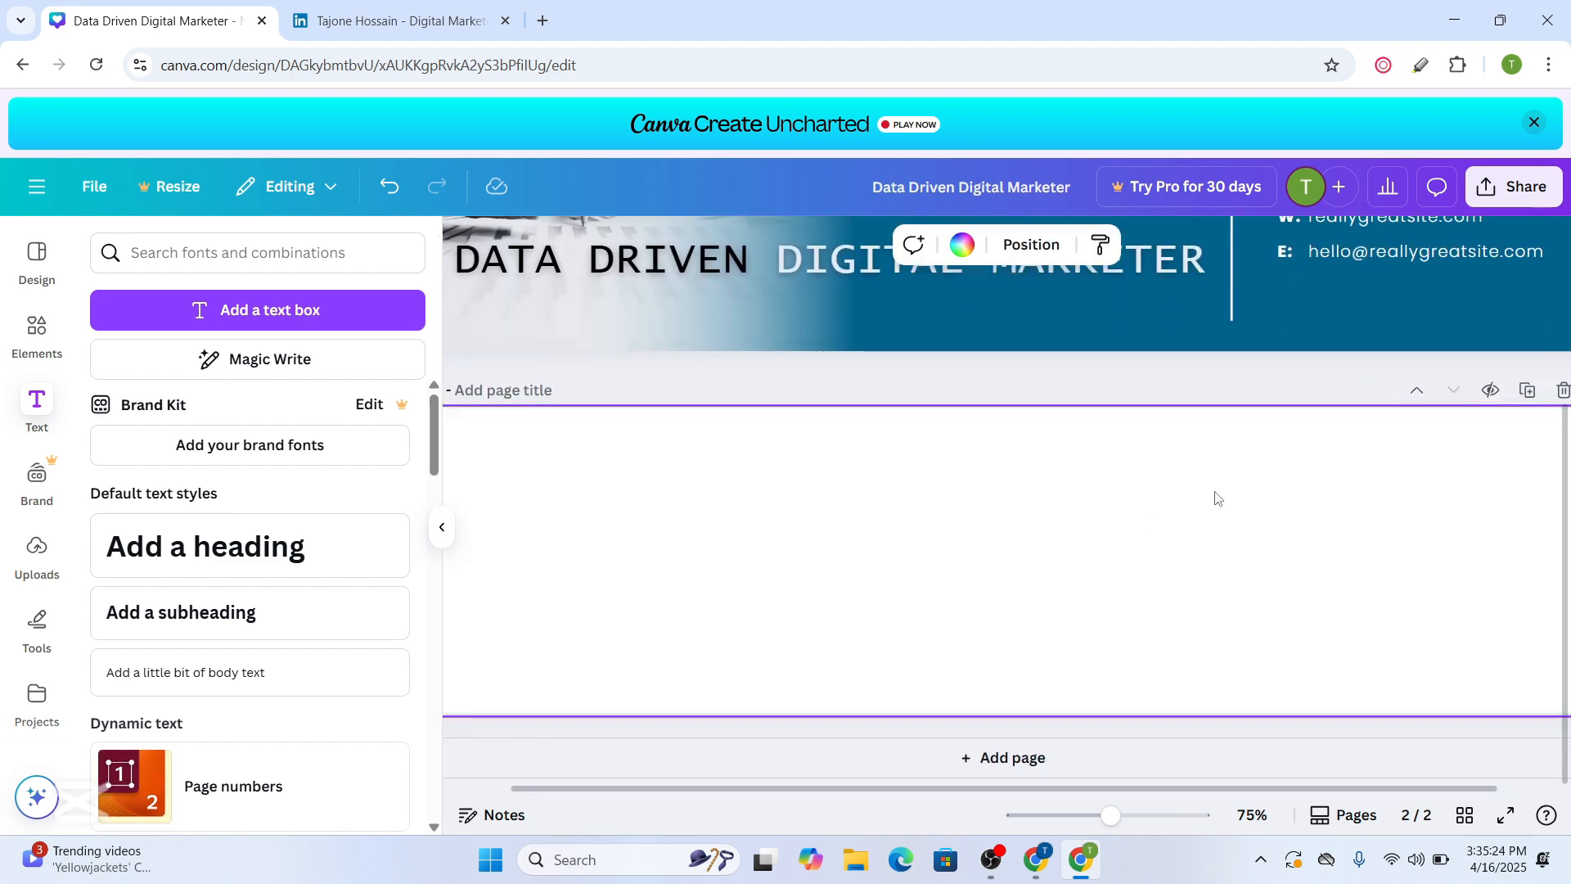
- Replace the placeholder phone number on the banner's first page with the profile owner's phone number
scroll(1217, 499, "up", 3)
left_click(1342, 420)
left_click(1342, 422)
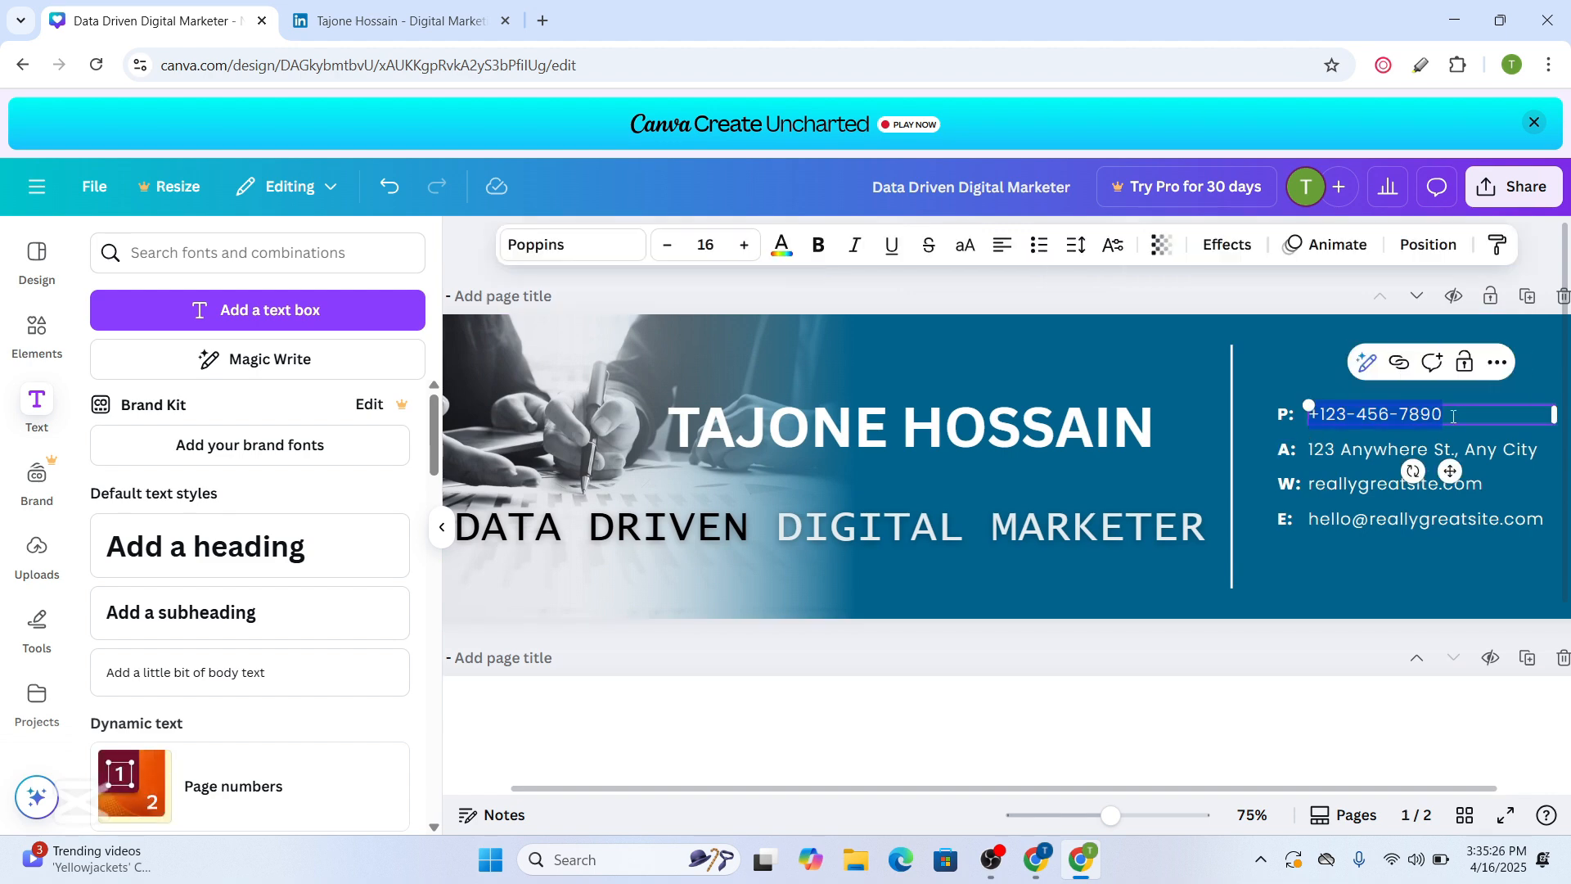
left_click_drag(1456, 414, 1319, 407)
type("+")
key("BackSpace")
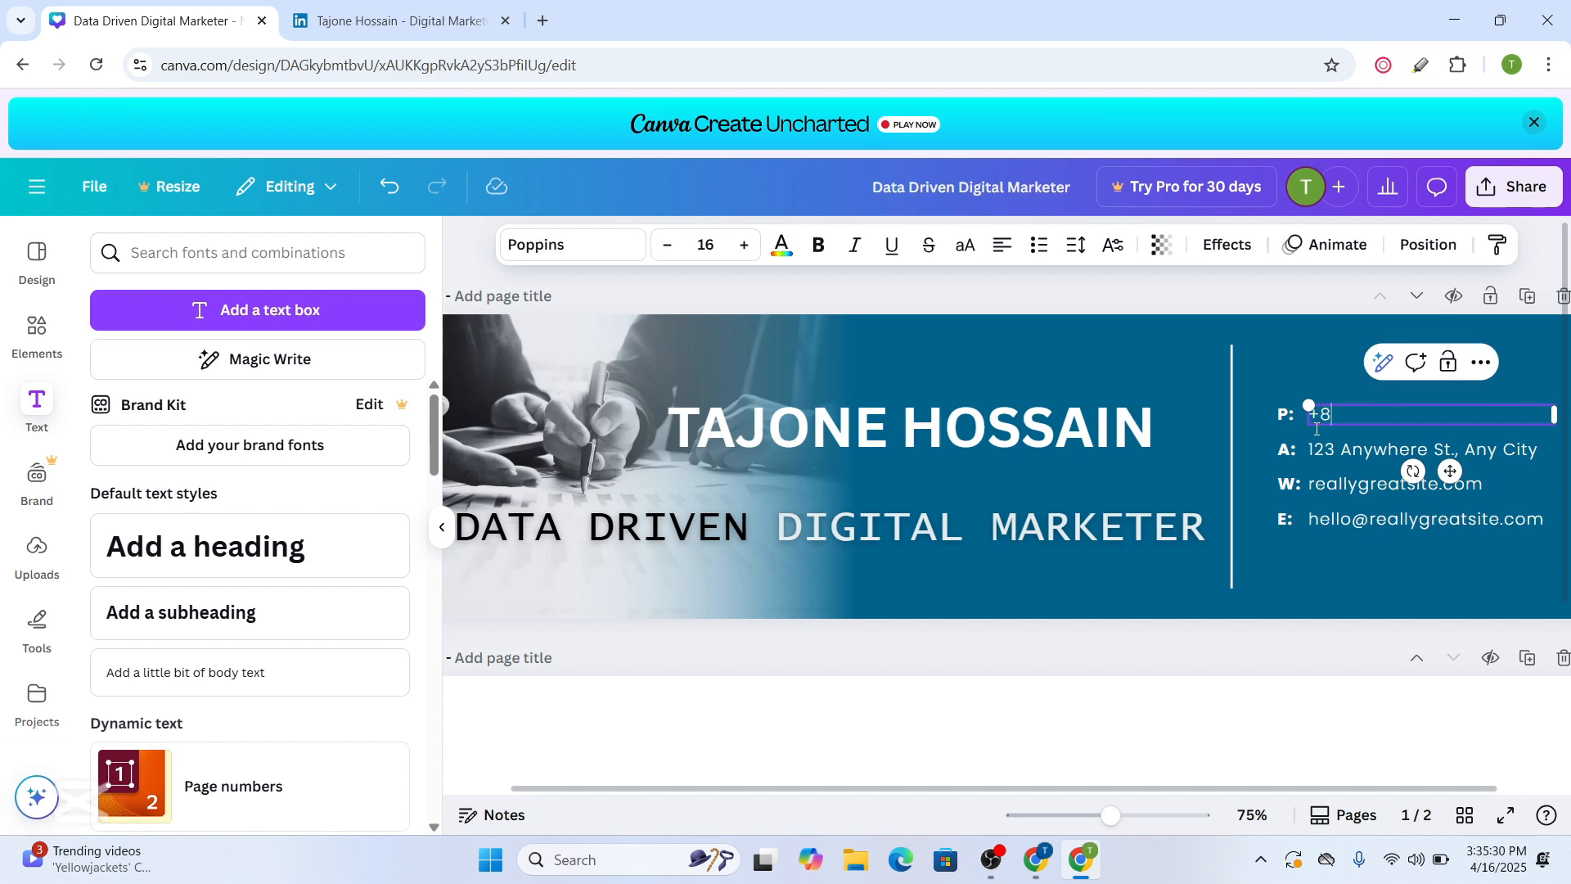
- Replace the placeholder address in the banner's contact details with the profile owner's address
left_click(1315, 448)
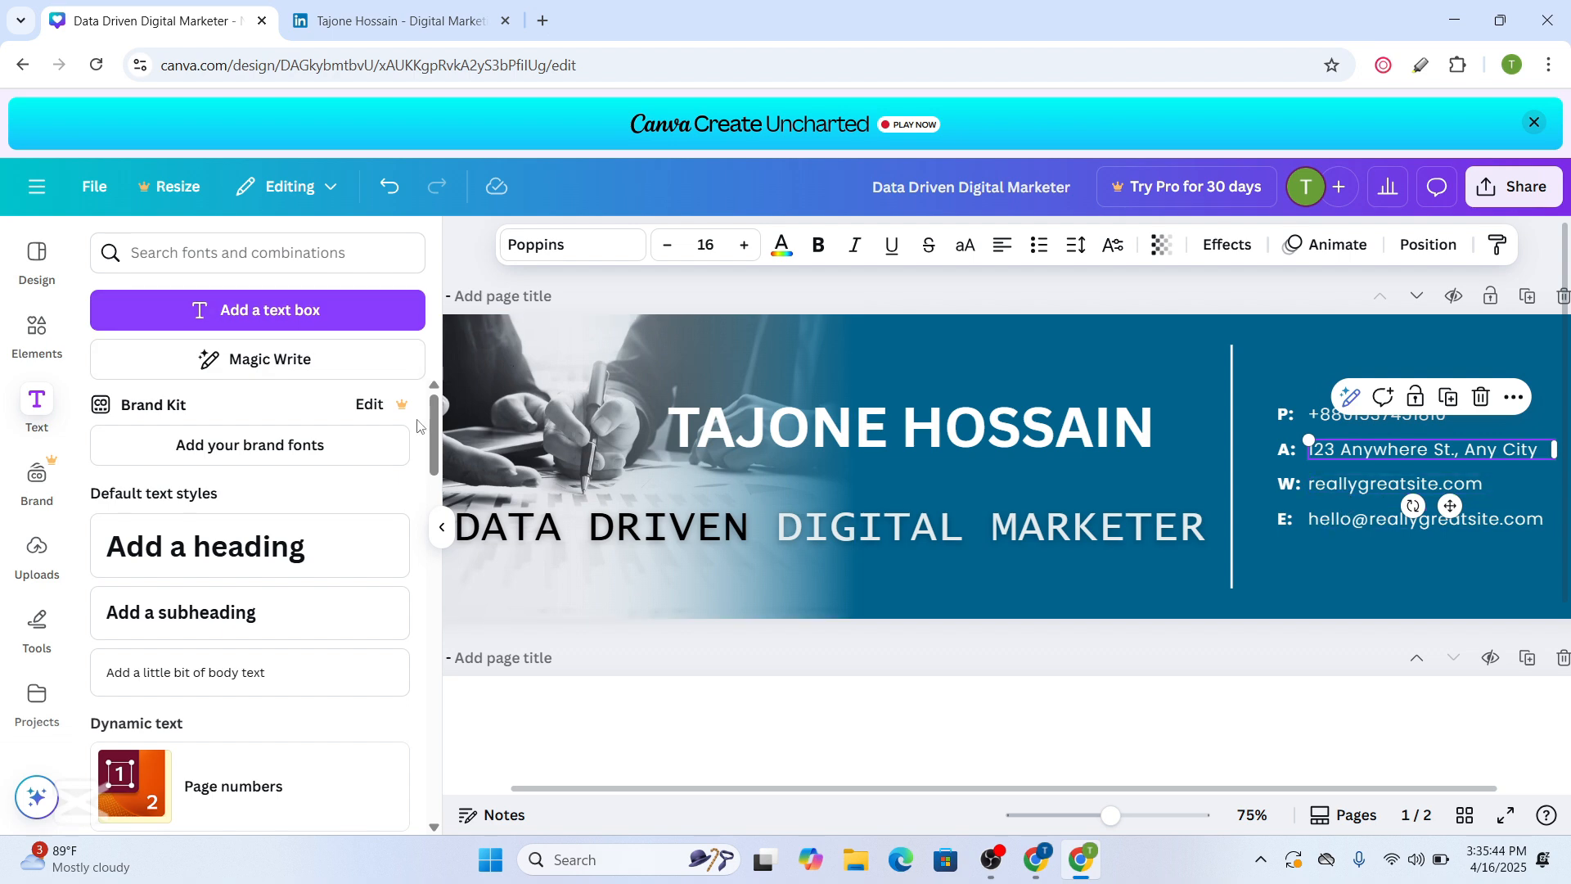
scroll(1141, 390, "down", 2)
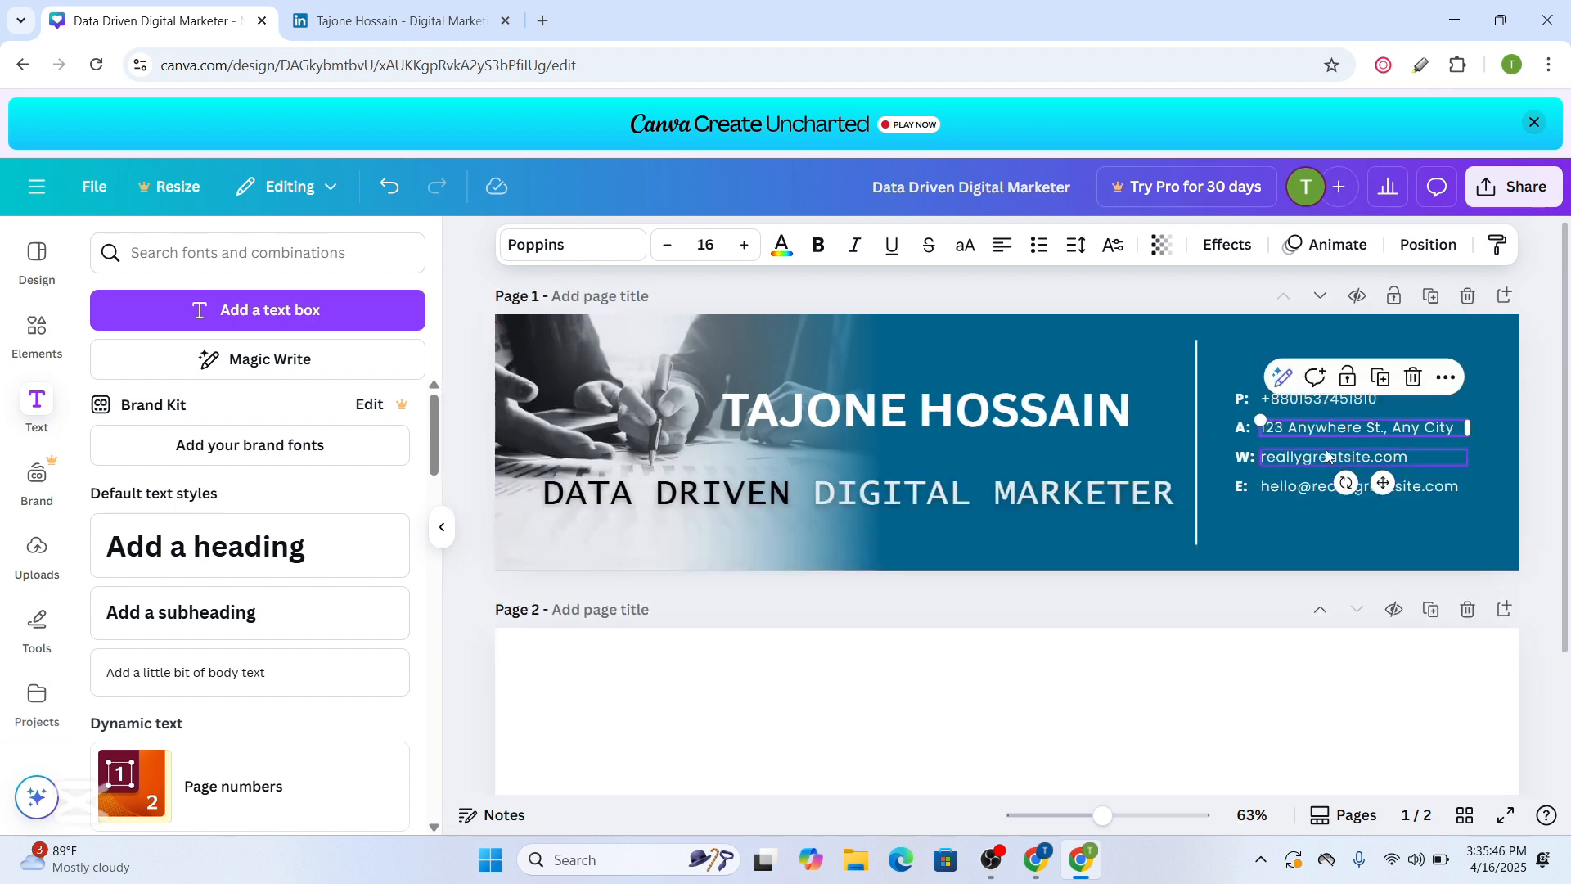
left_click(1302, 491)
left_click(1295, 401)
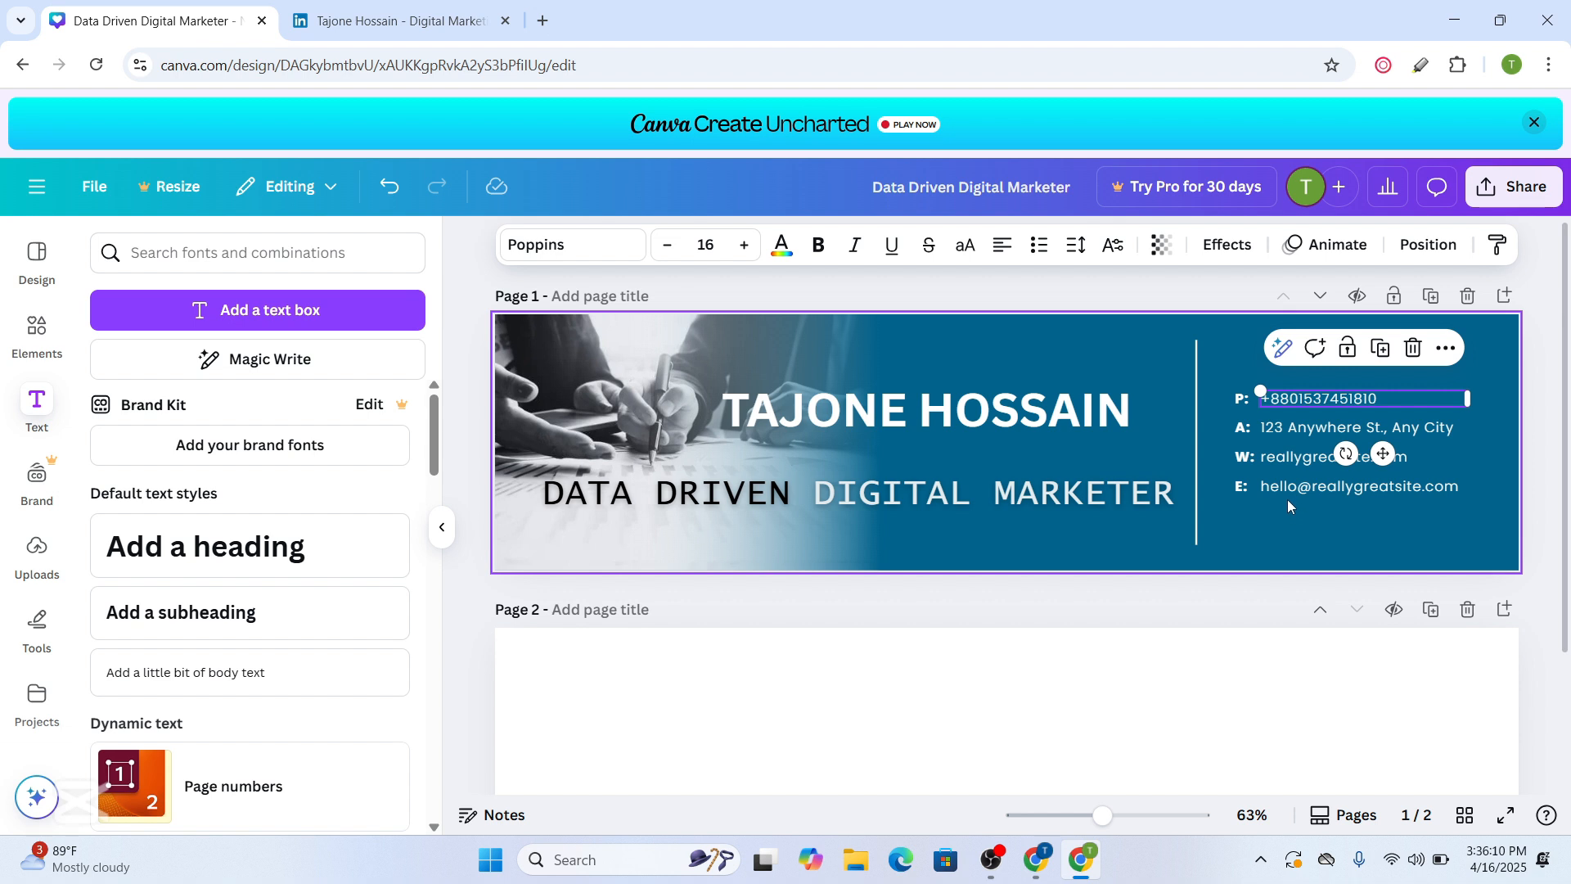
left_click(1465, 432)
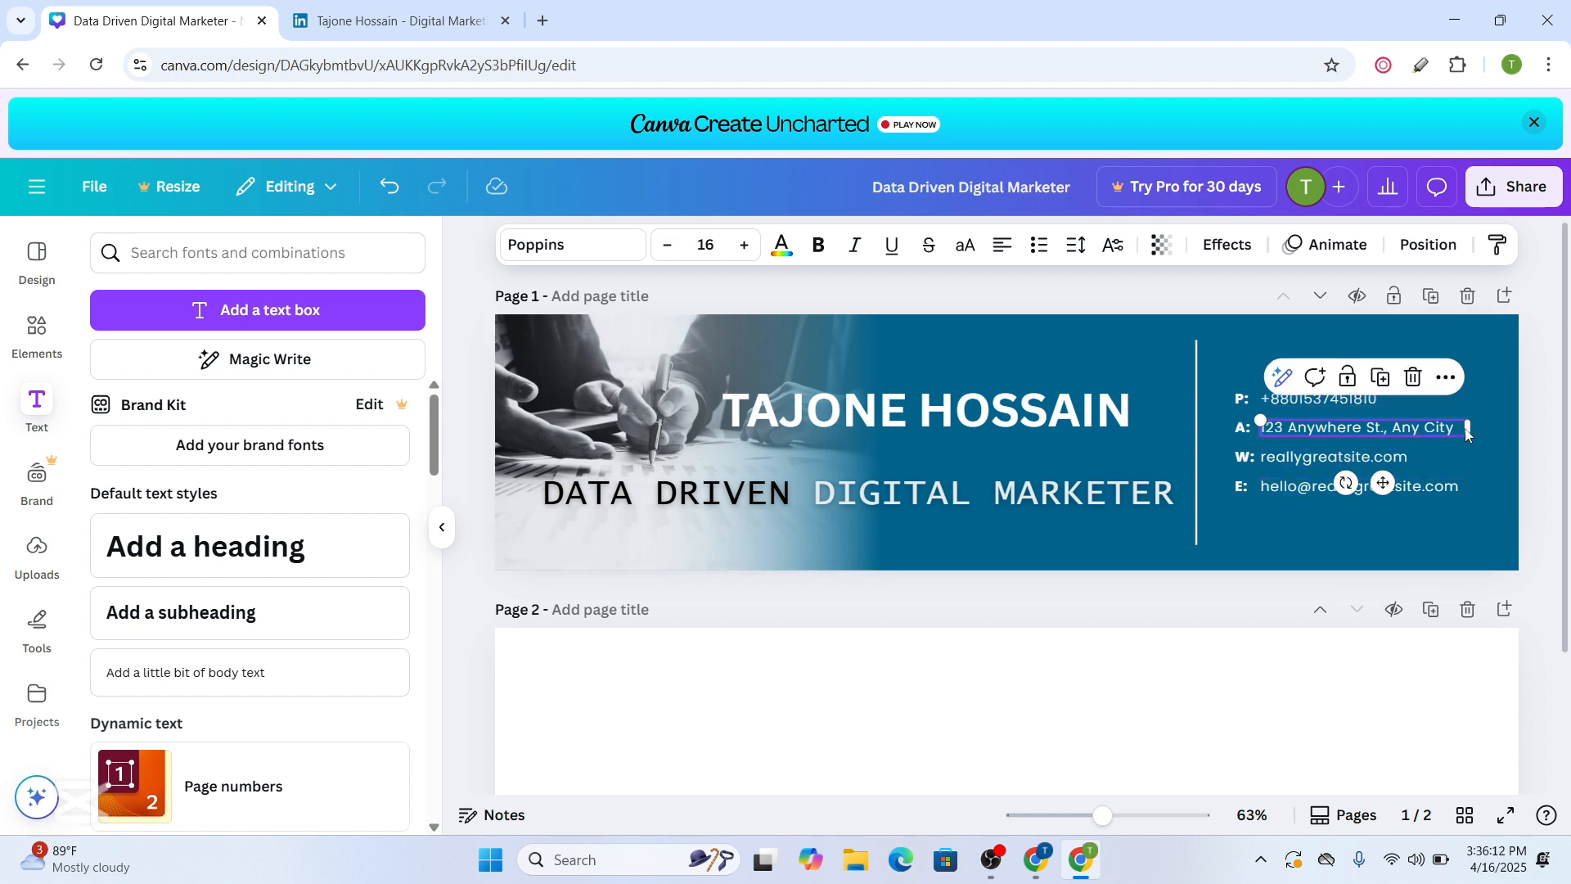
double_click(1458, 428)
type("Sonagaz")
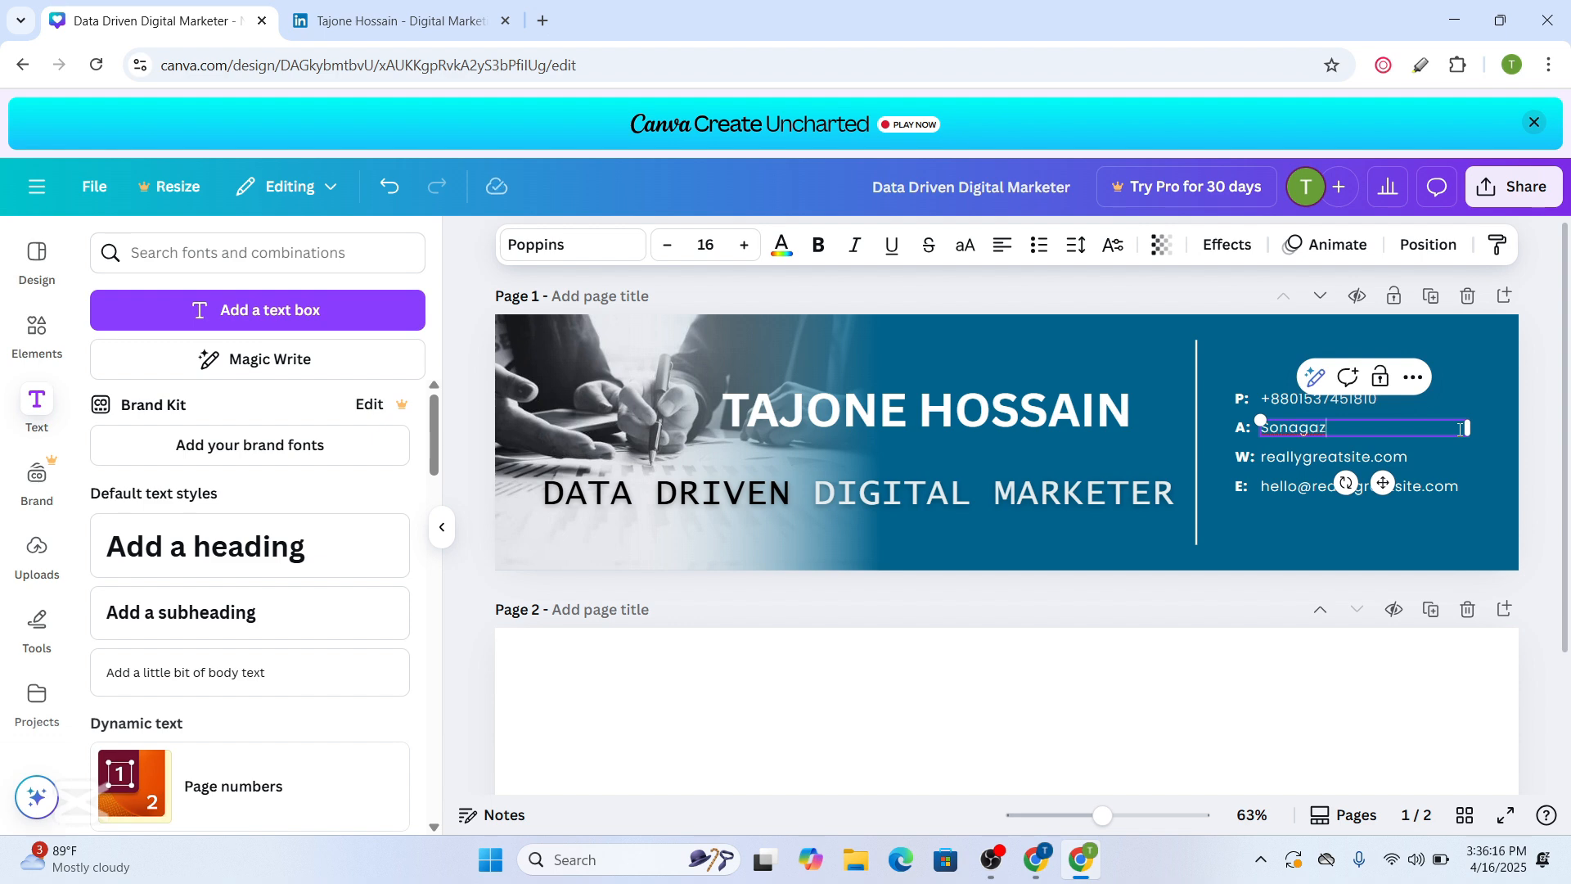
type("i, Feni, Bangladesh")
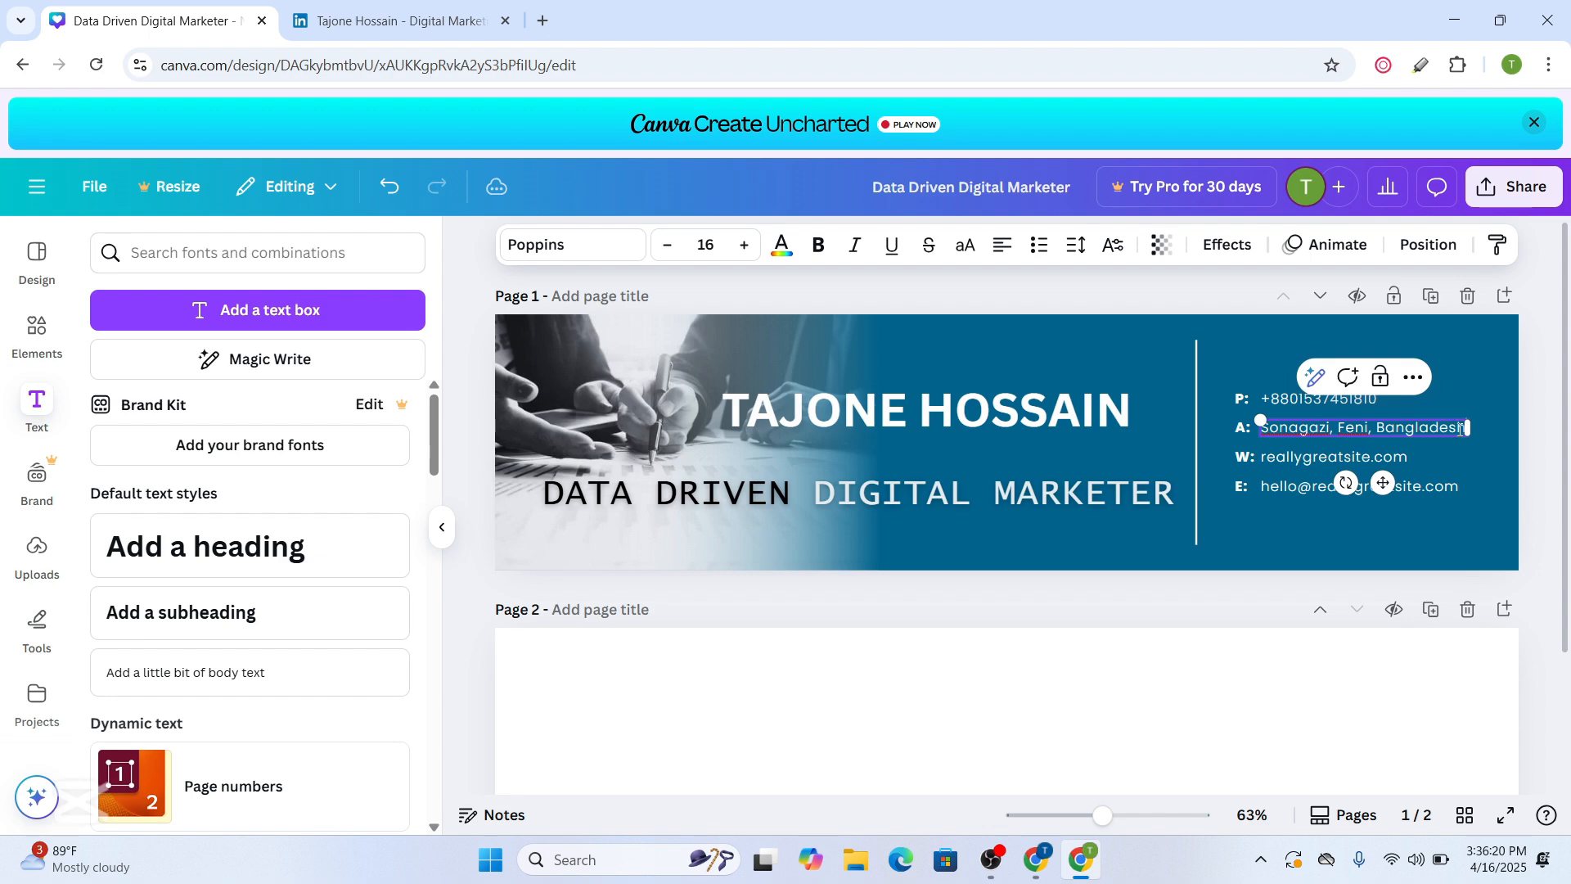
left_click(1244, 350)
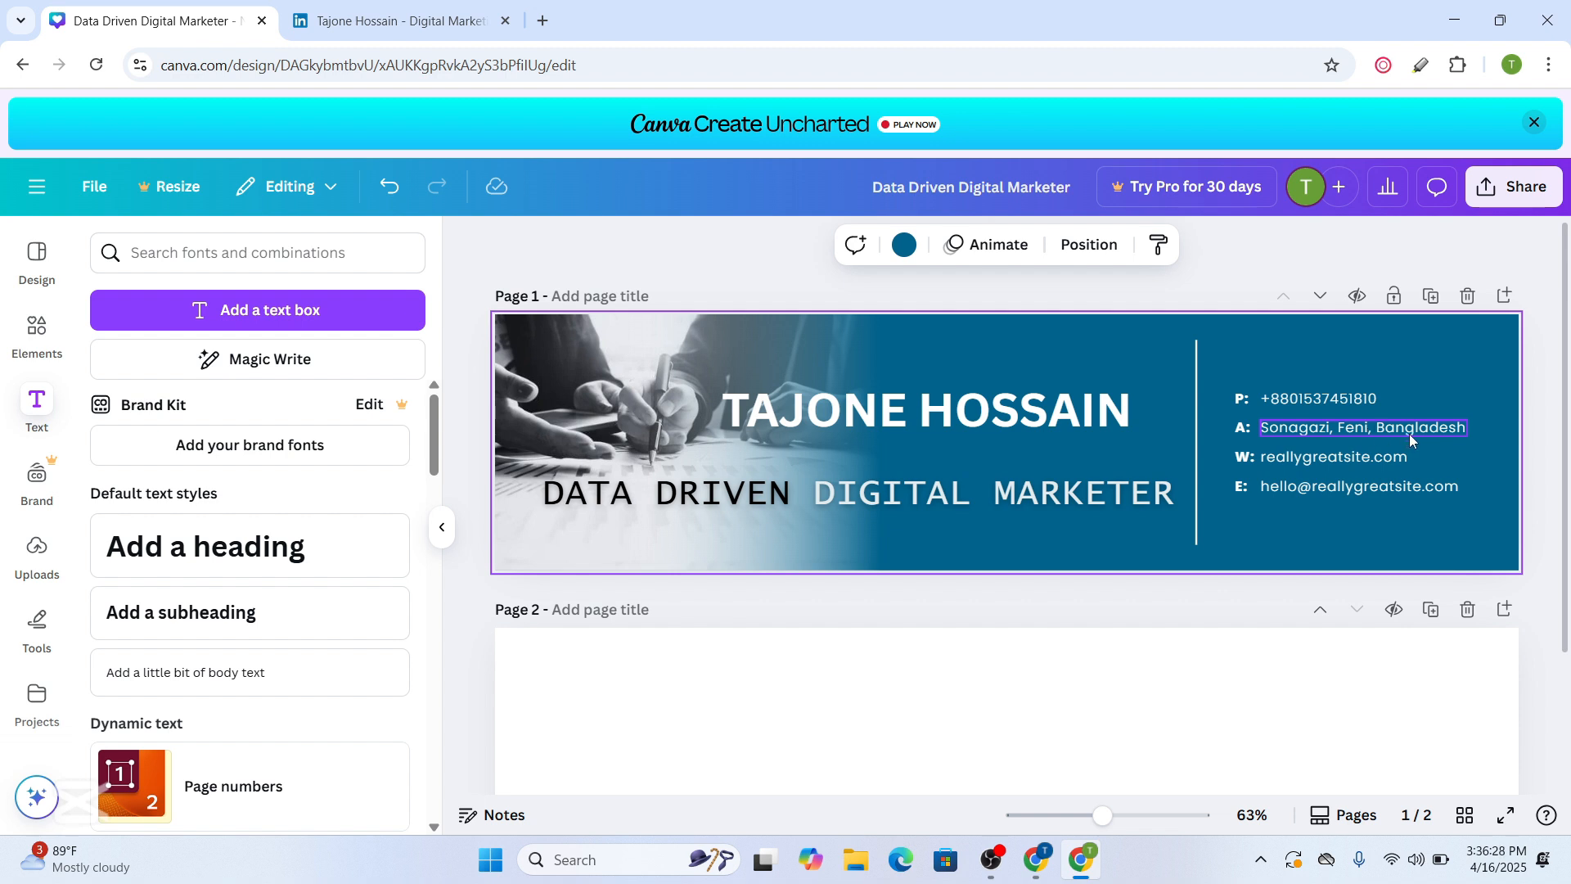
left_click(1331, 463)
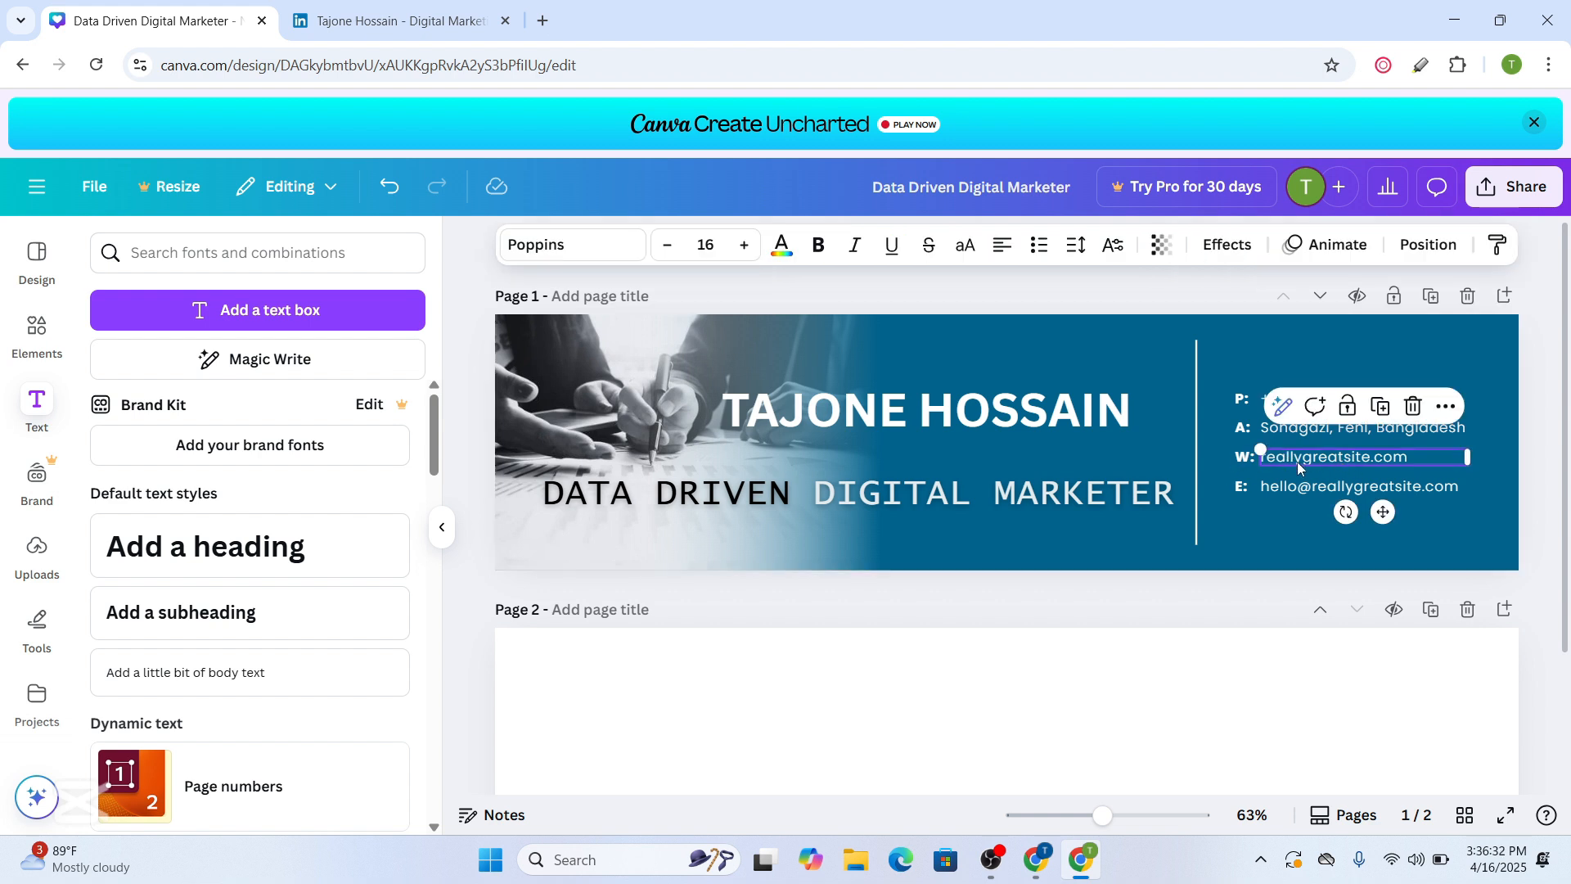
double_click(1349, 459)
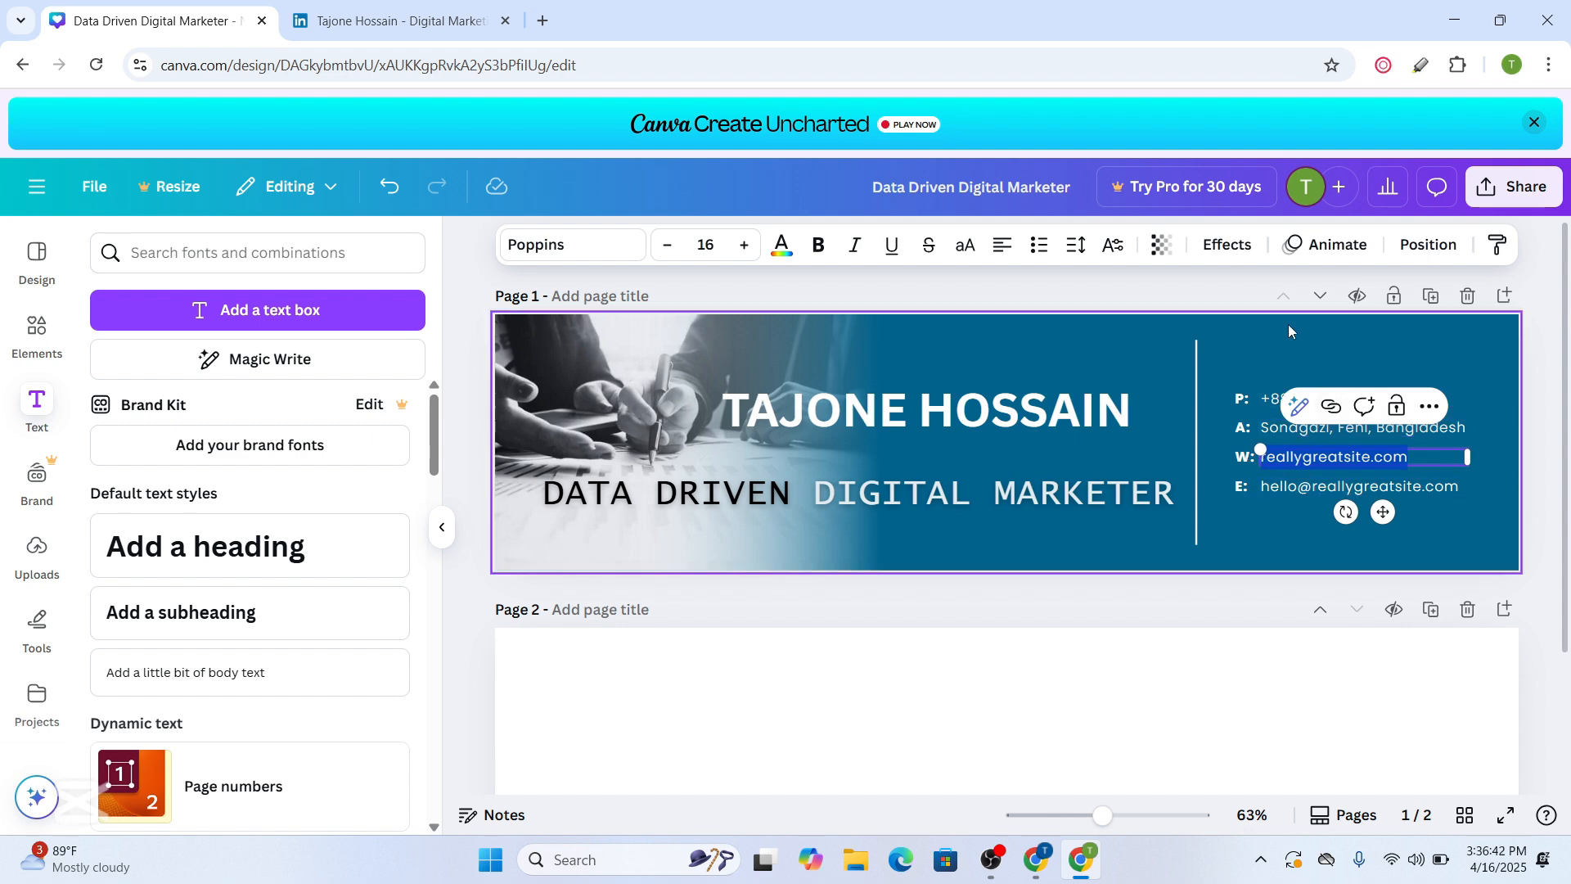
- Download the banner design with JPG as the file type
left_click(1506, 188)
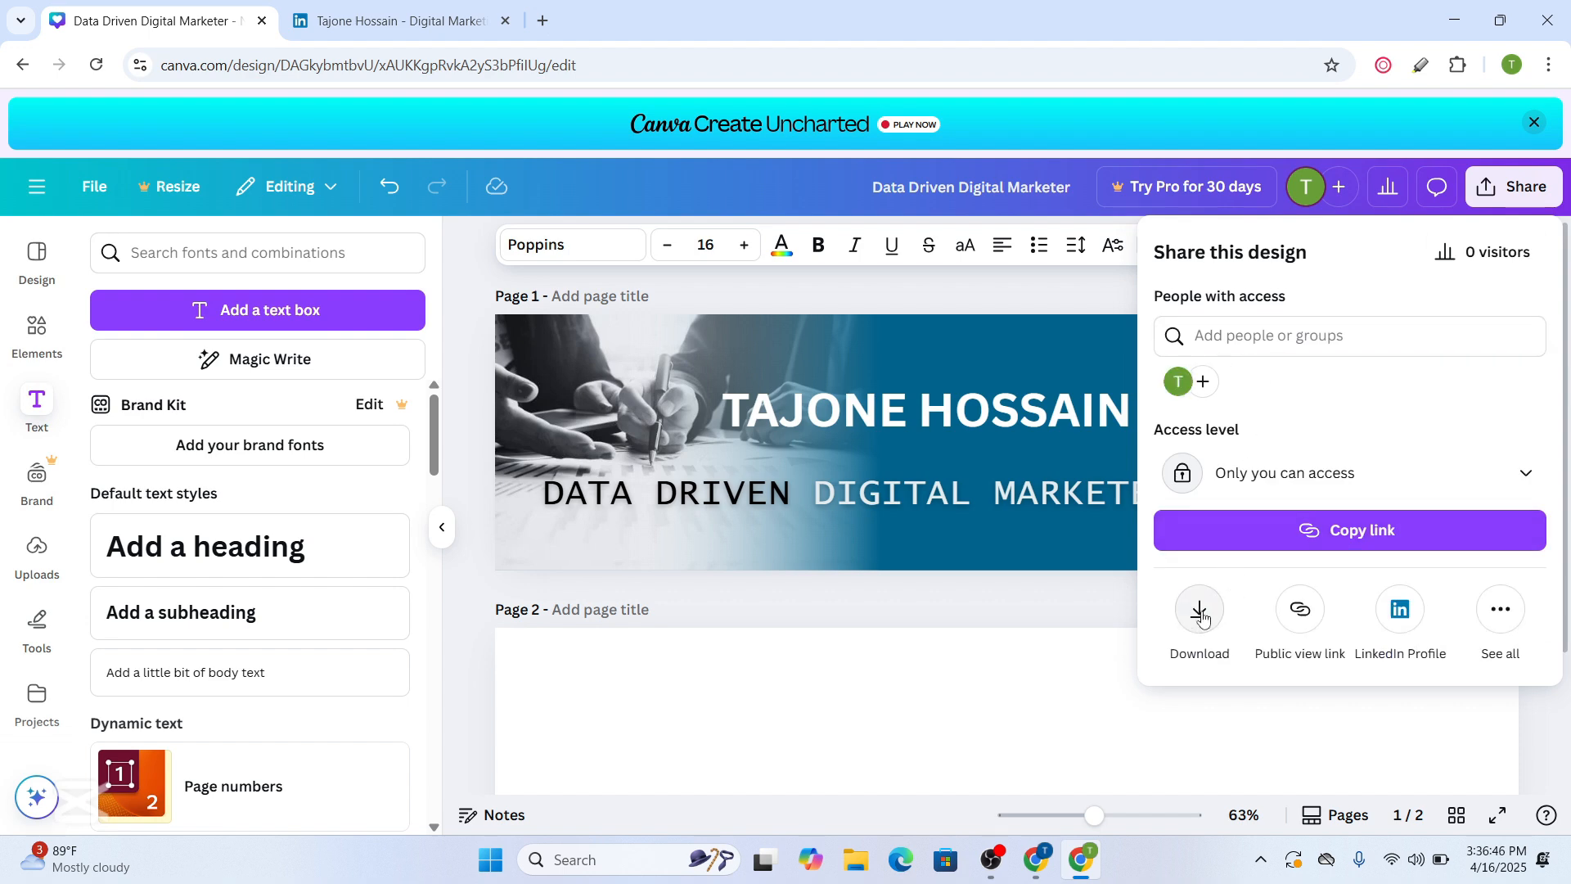
left_click(1200, 609)
left_click(1214, 329)
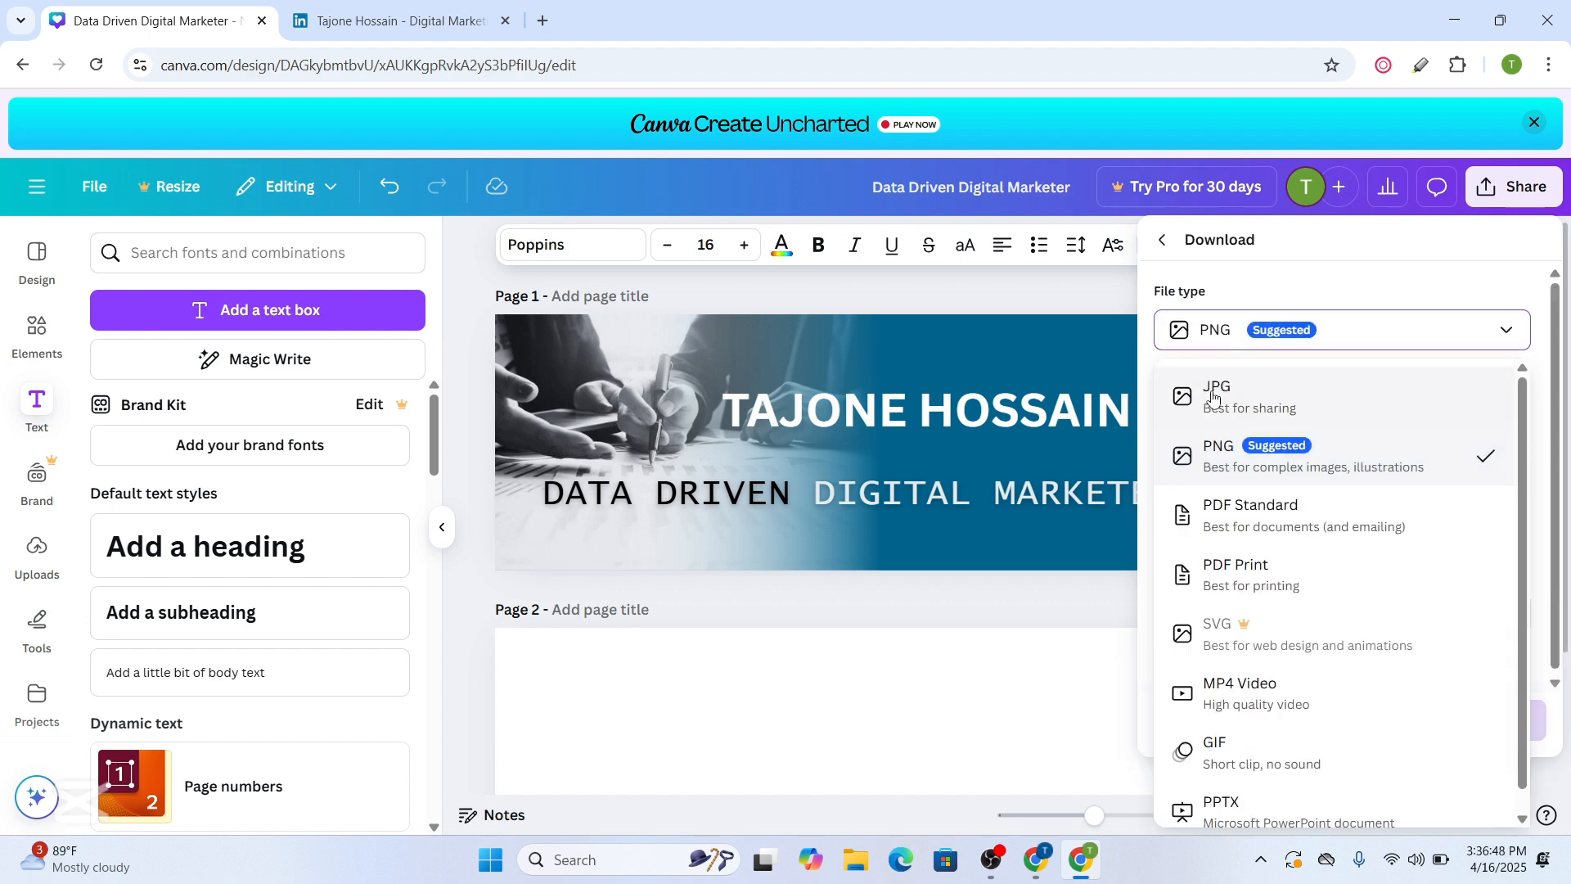
left_click(1209, 395)
left_click(1243, 734)
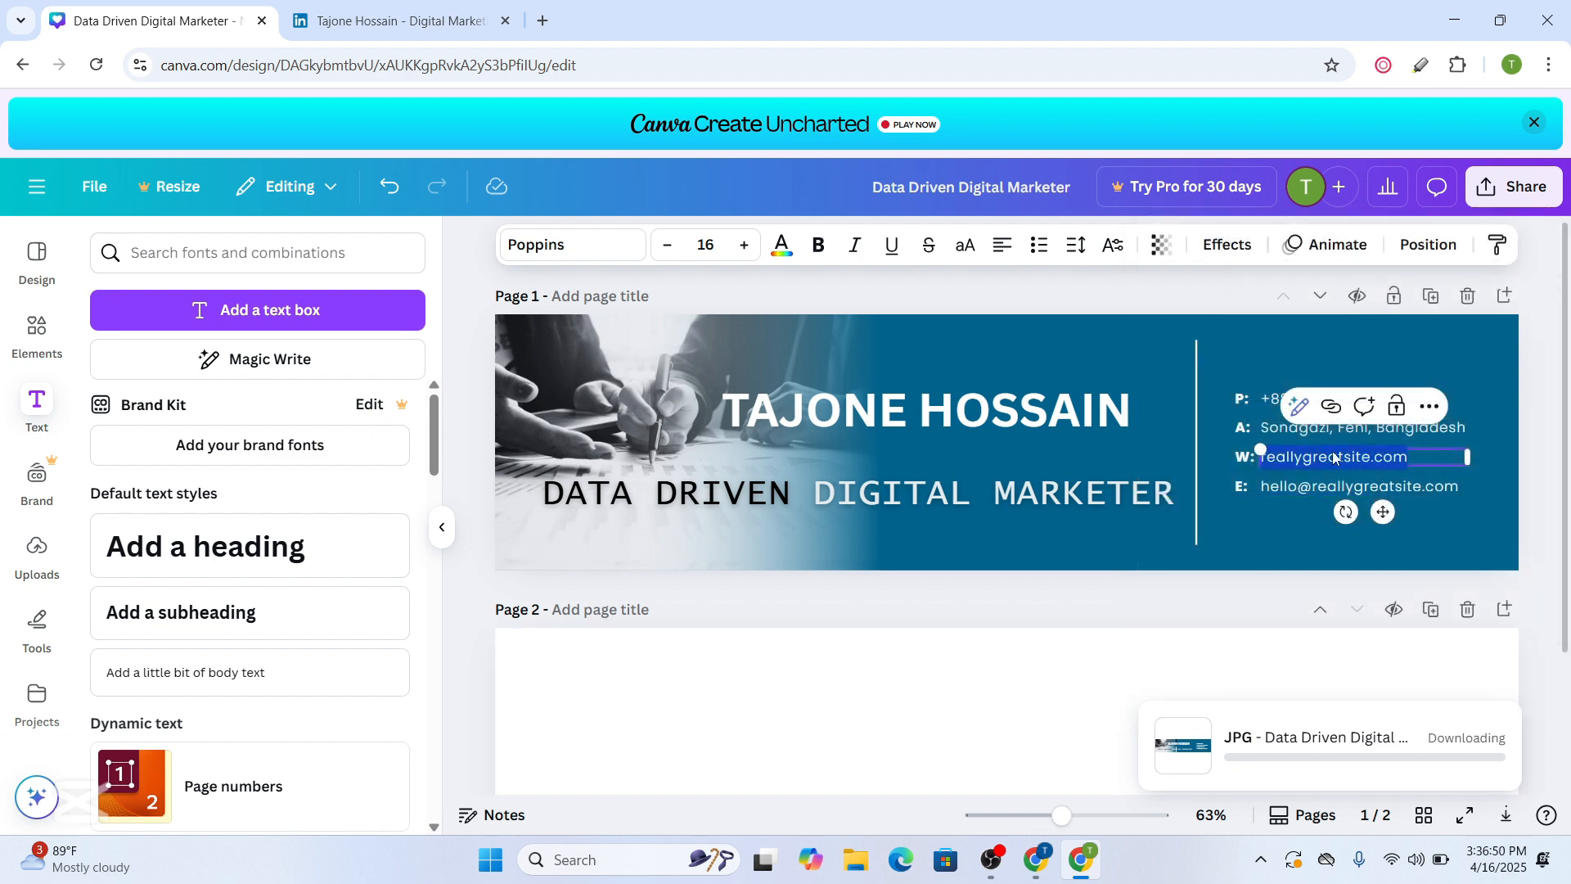
- Switch to the browser window signed in to LinkedIn and open the account's own profile page
left_click(393, 21)
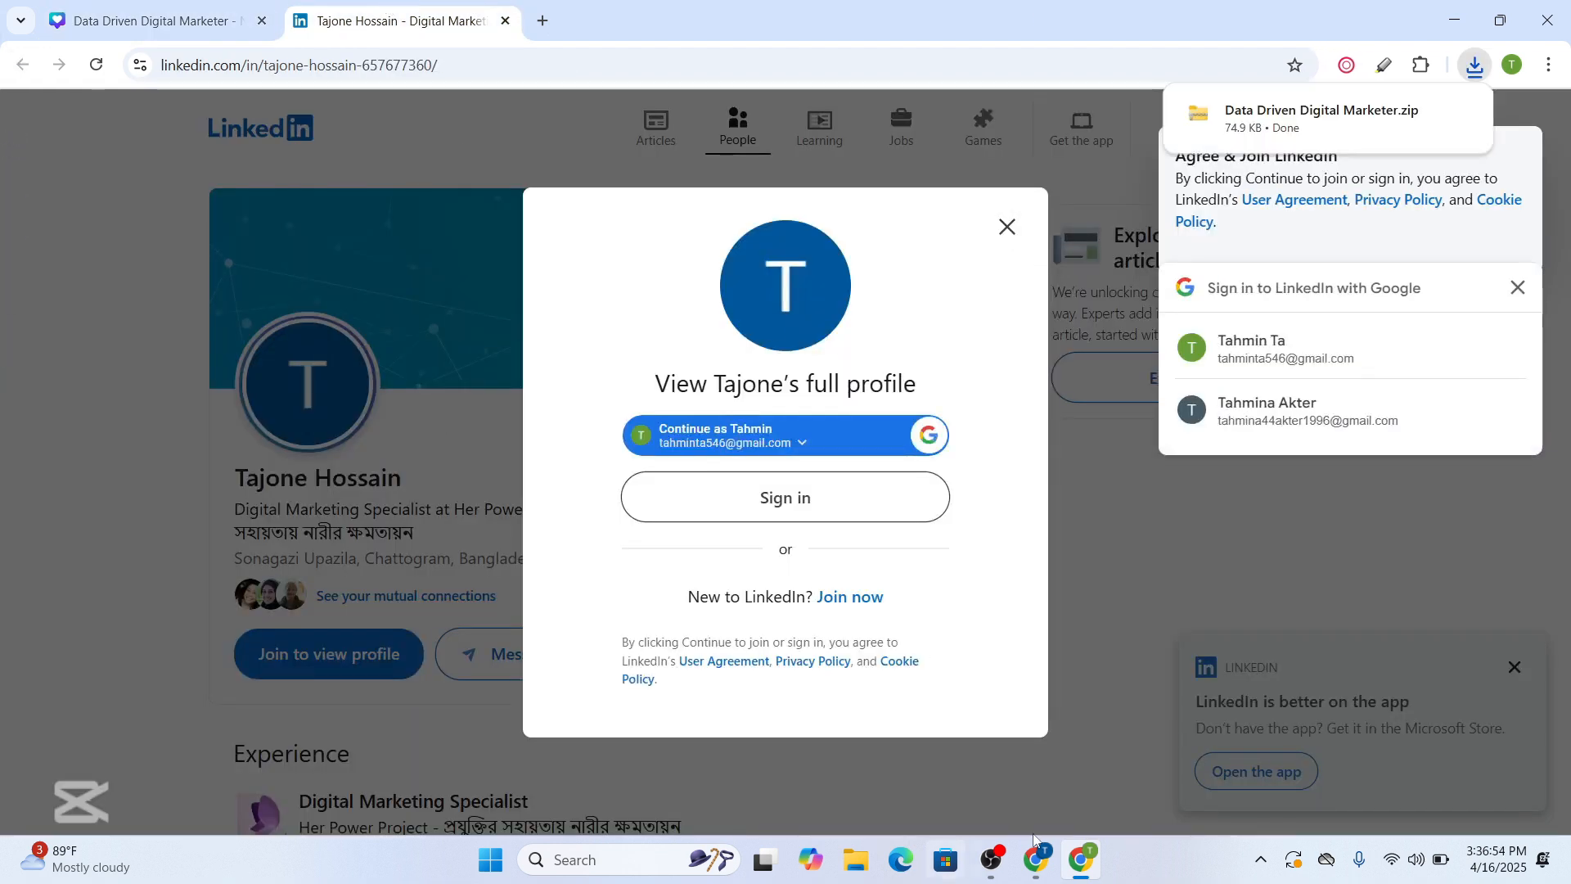
left_click(1036, 859)
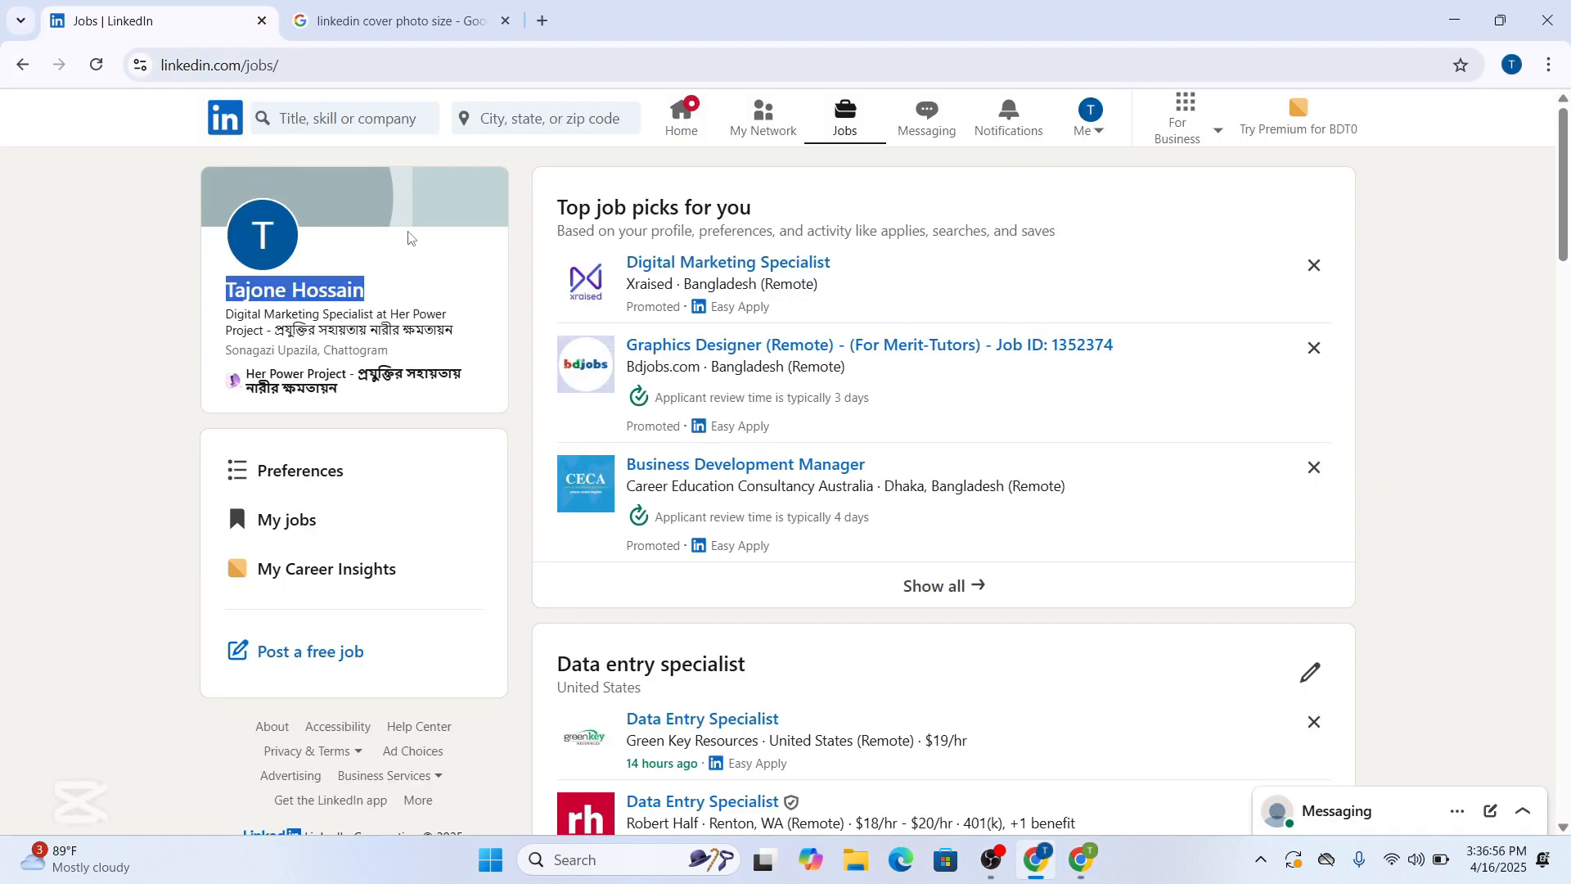
left_click(431, 193)
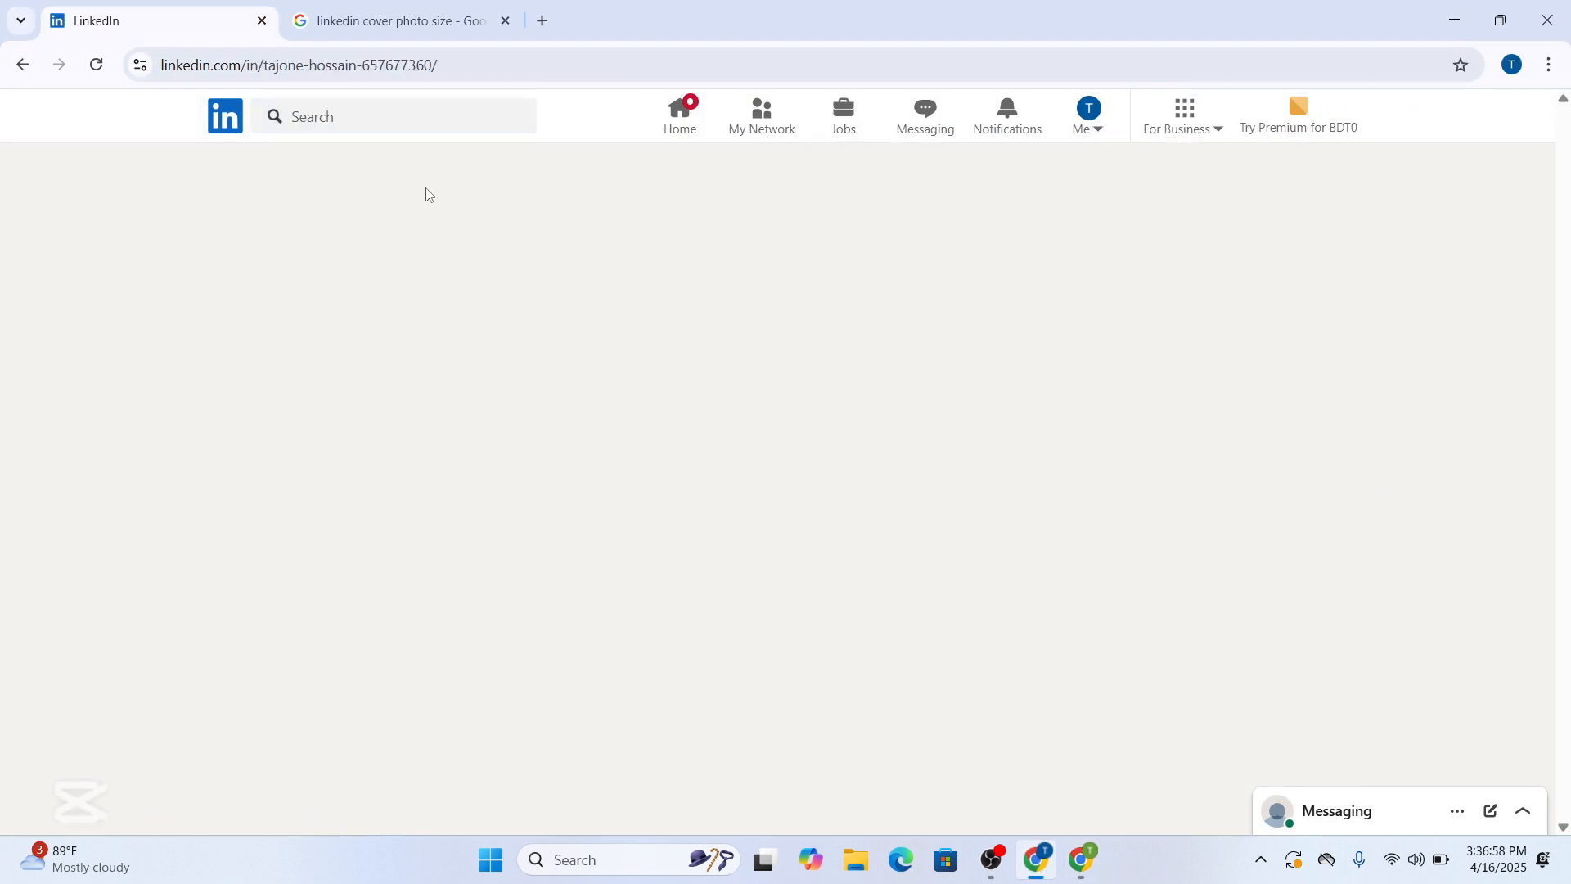
key("alt+Tab")
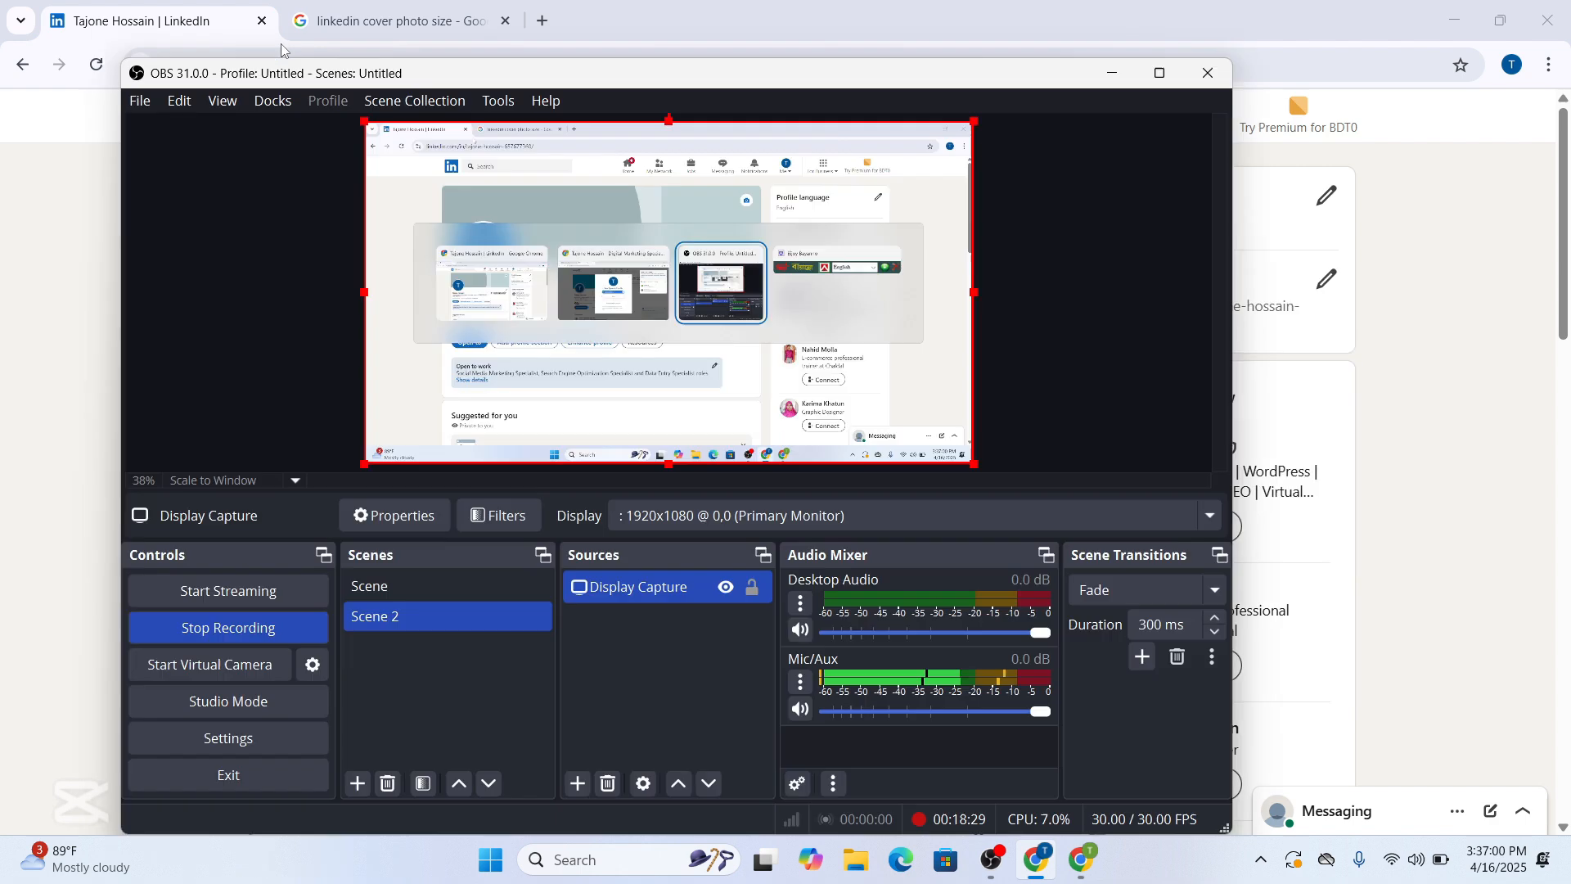
key("alt+Tab")
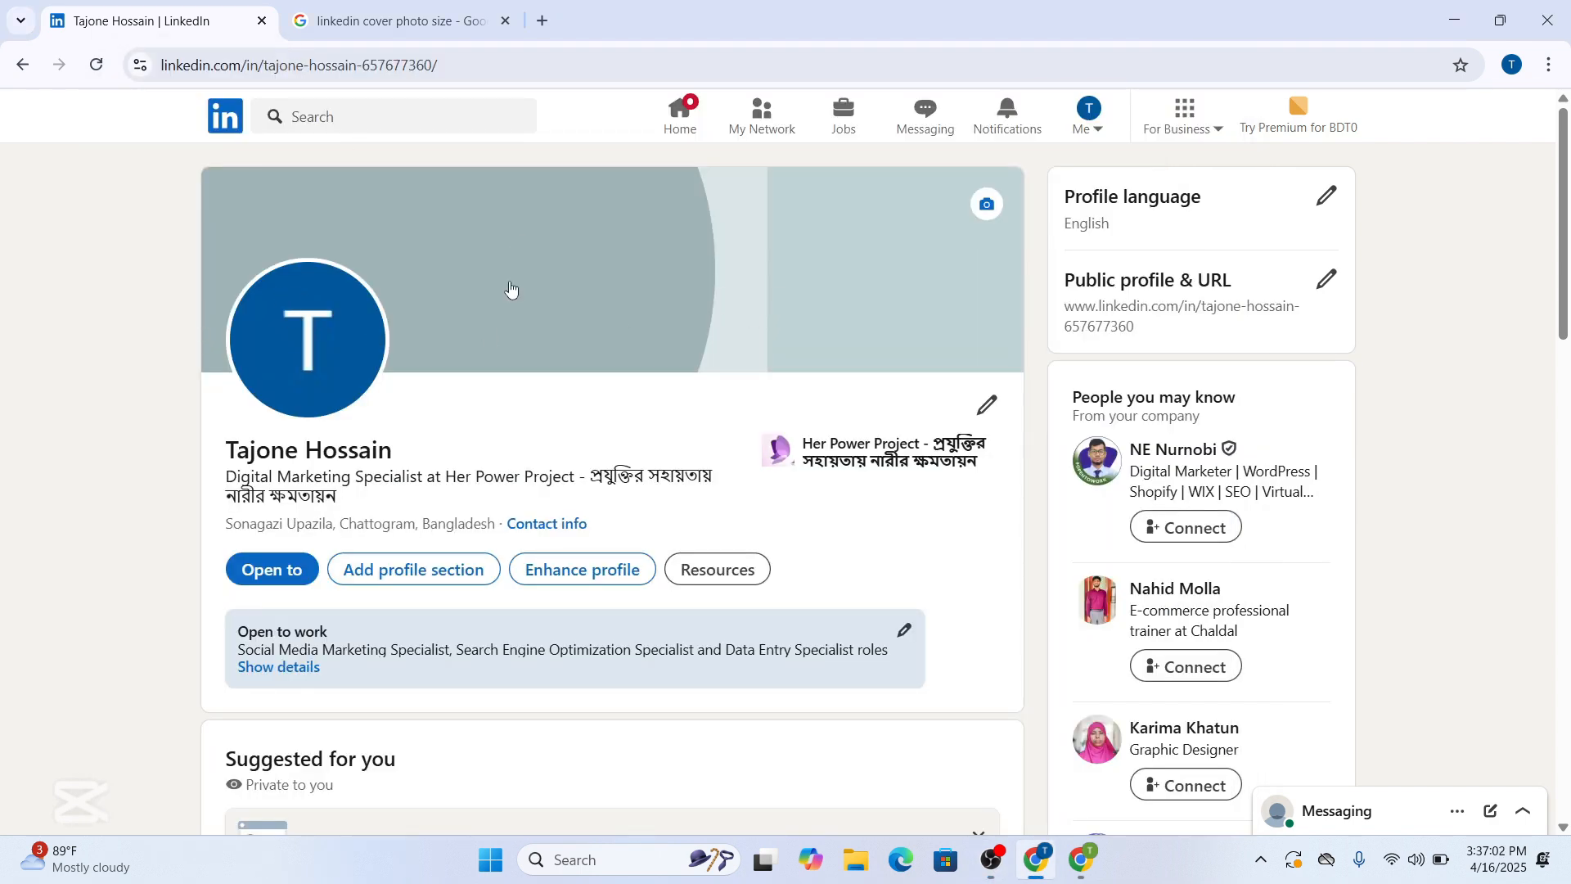
left_click(23, 65)
left_click(415, 198)
- Start adding a cover image to the profile by photo upload and check the Downloads folder for the banner file
left_click(984, 206)
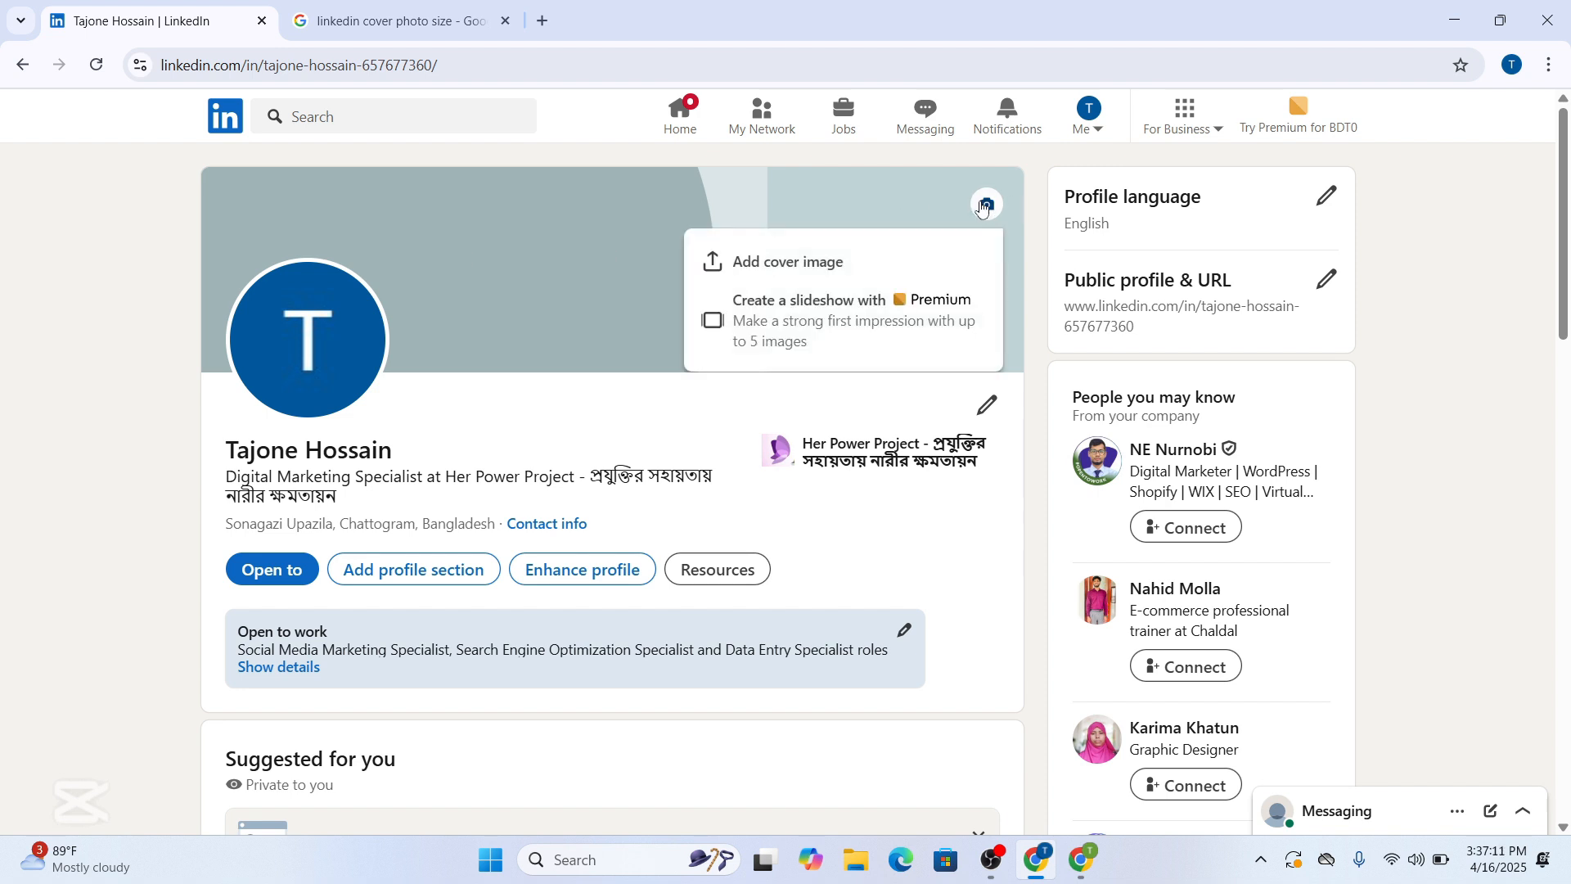
left_click(741, 264)
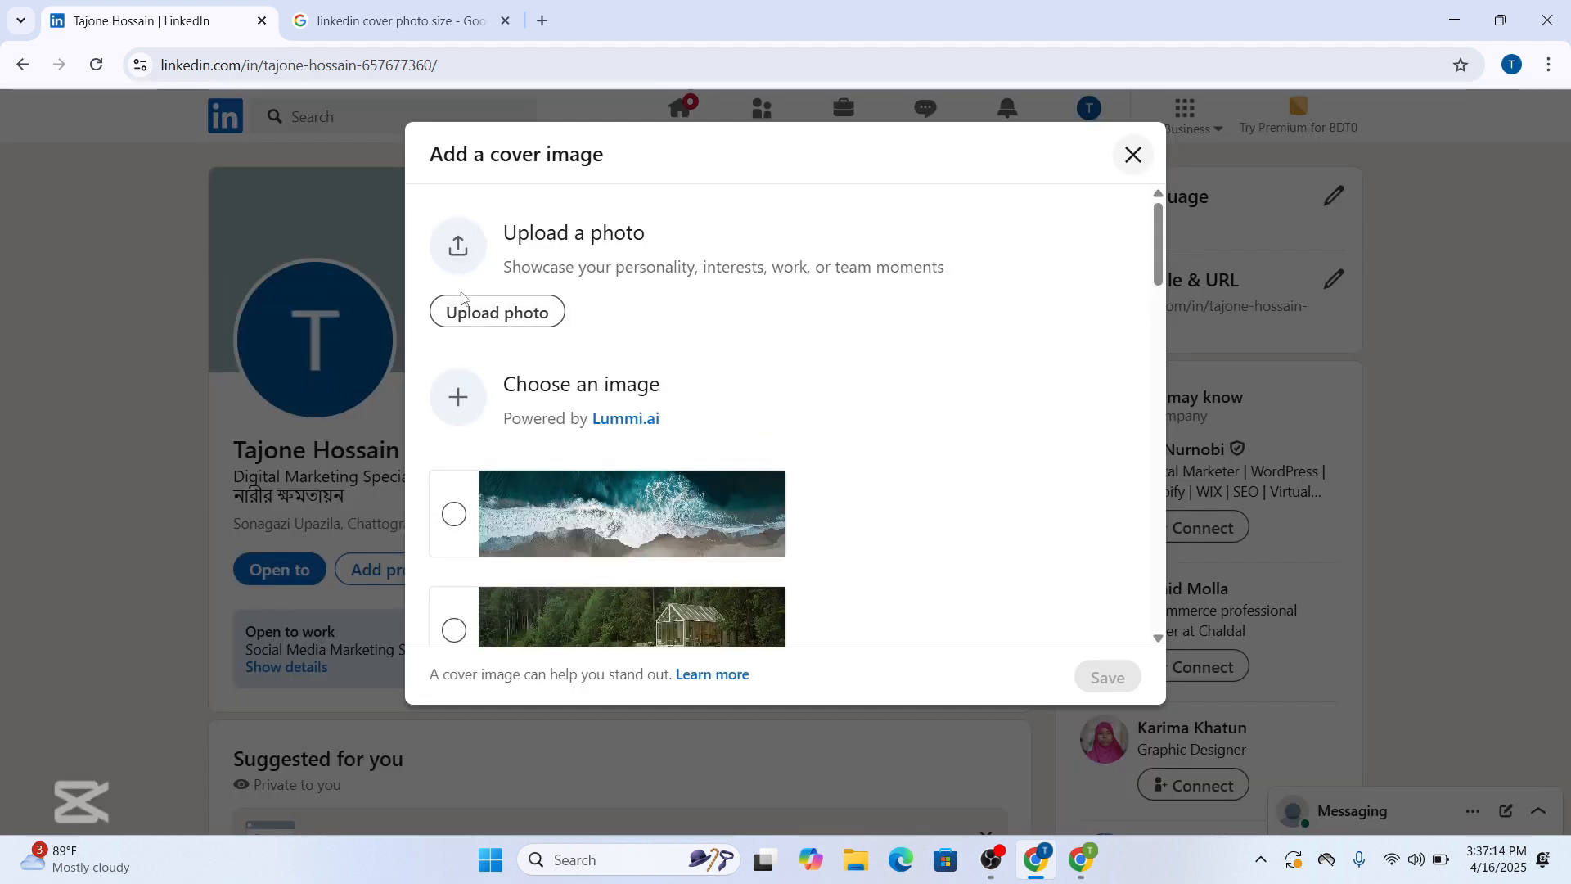
left_click(464, 304)
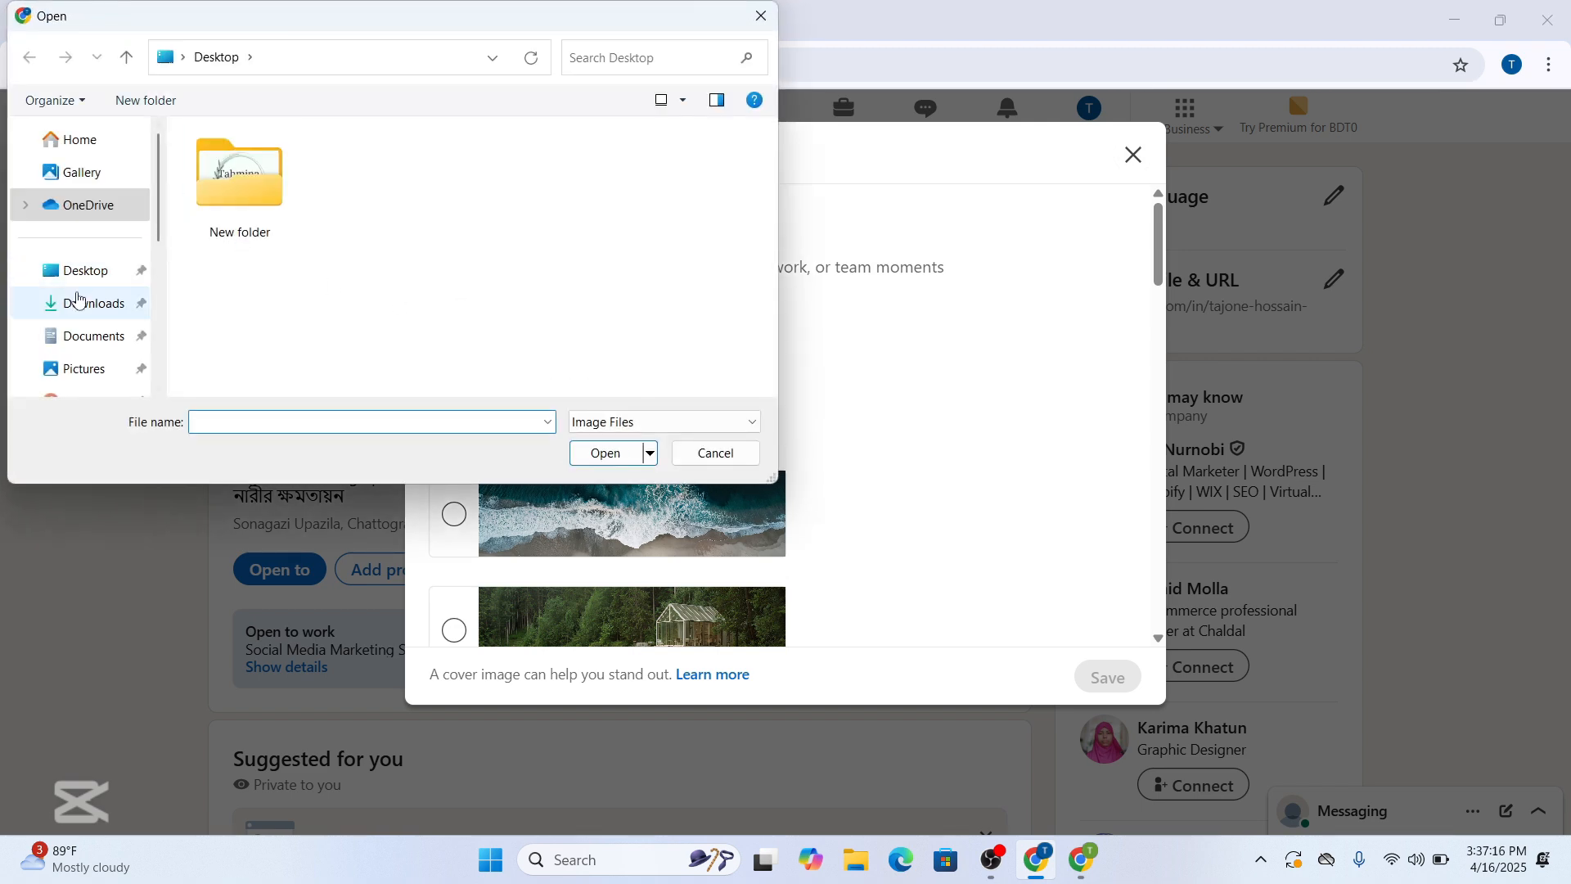
left_click(77, 300)
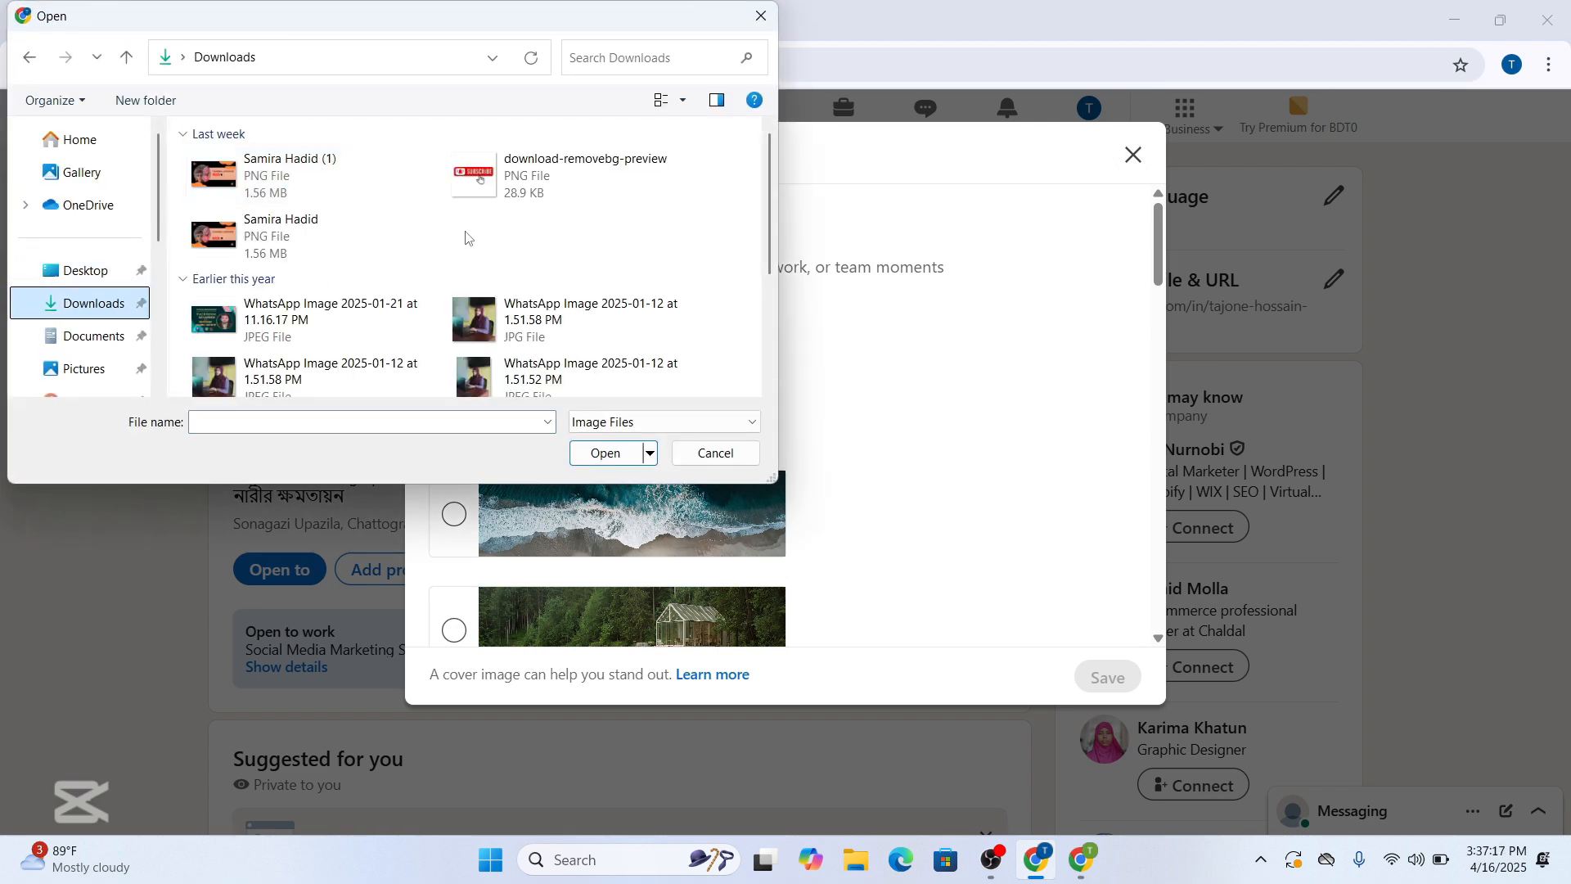
left_click(761, 25)
- Switch to the Canva design's browser window and check the recent download history for the exported banner file
mouse_move(1022, 861)
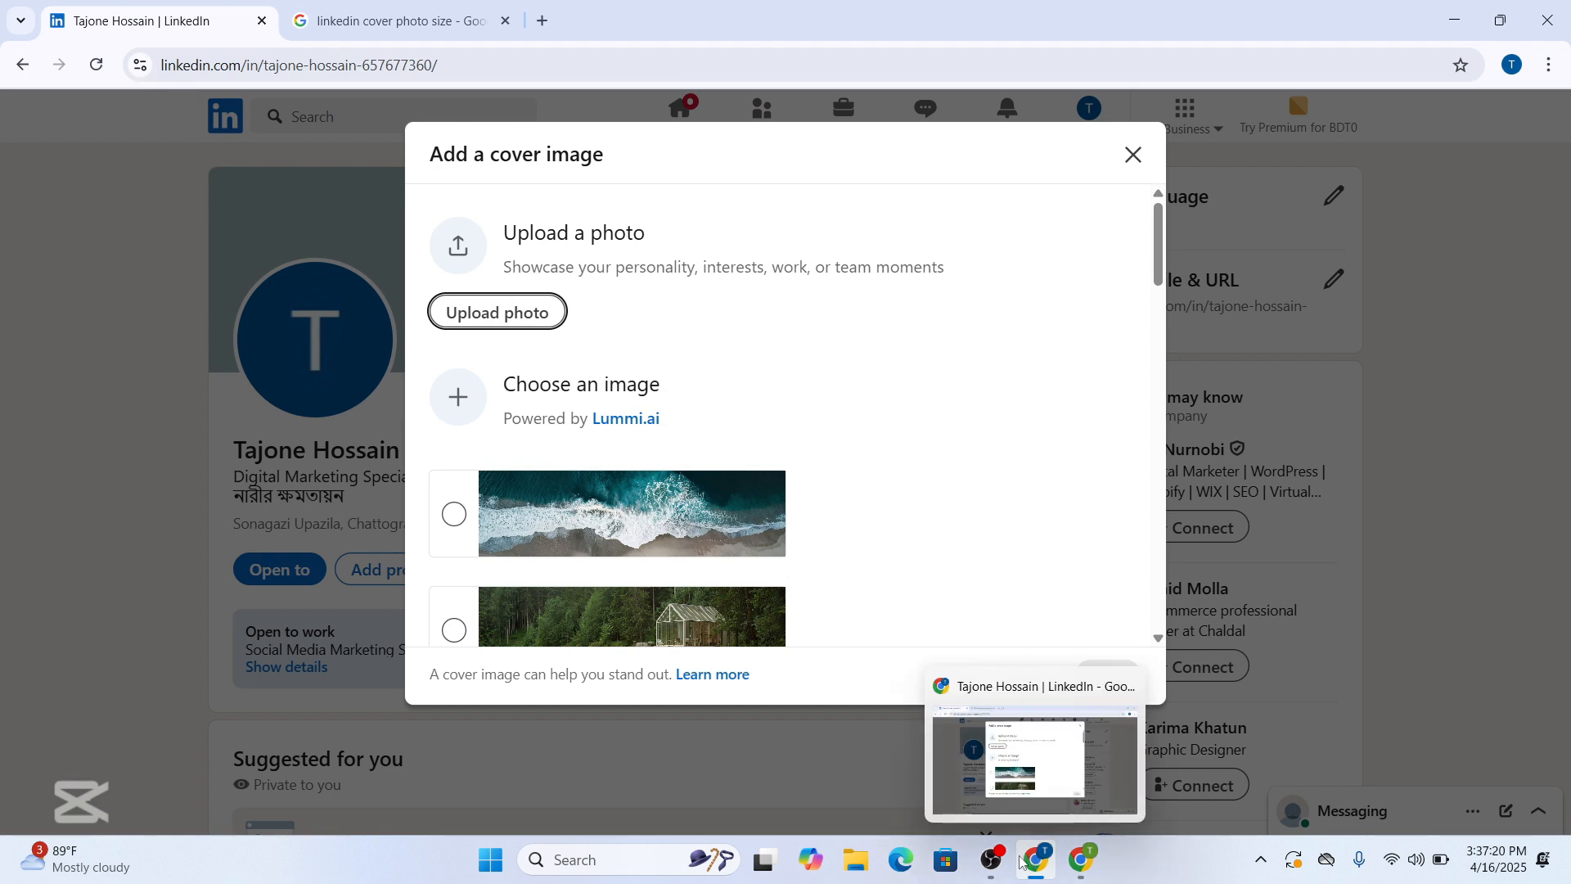
left_click(1080, 859)
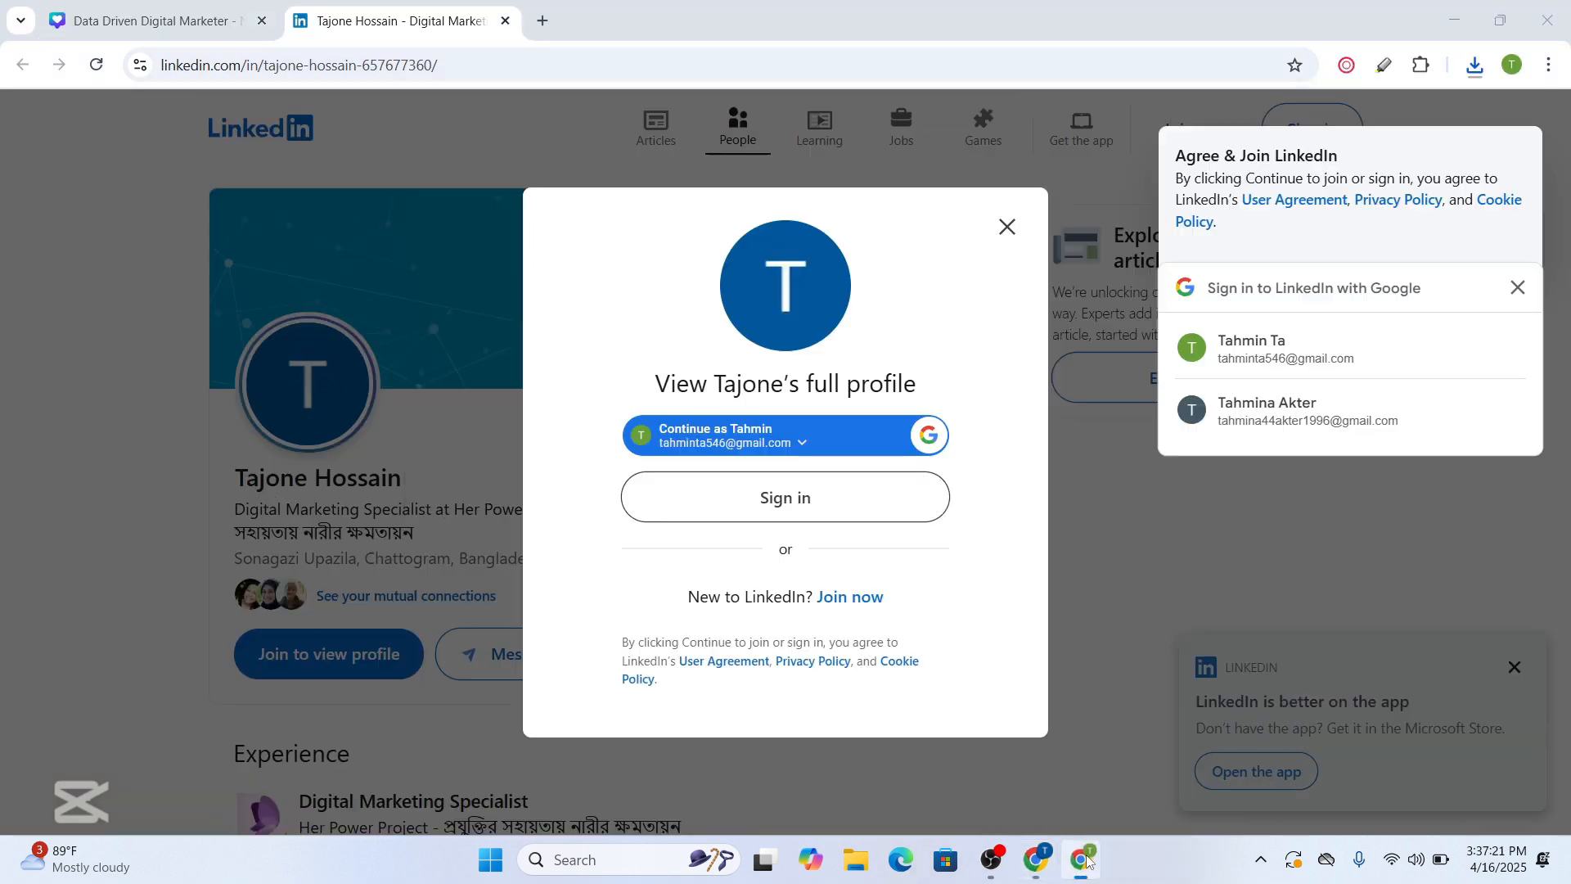
left_click(238, 19)
left_click(1473, 69)
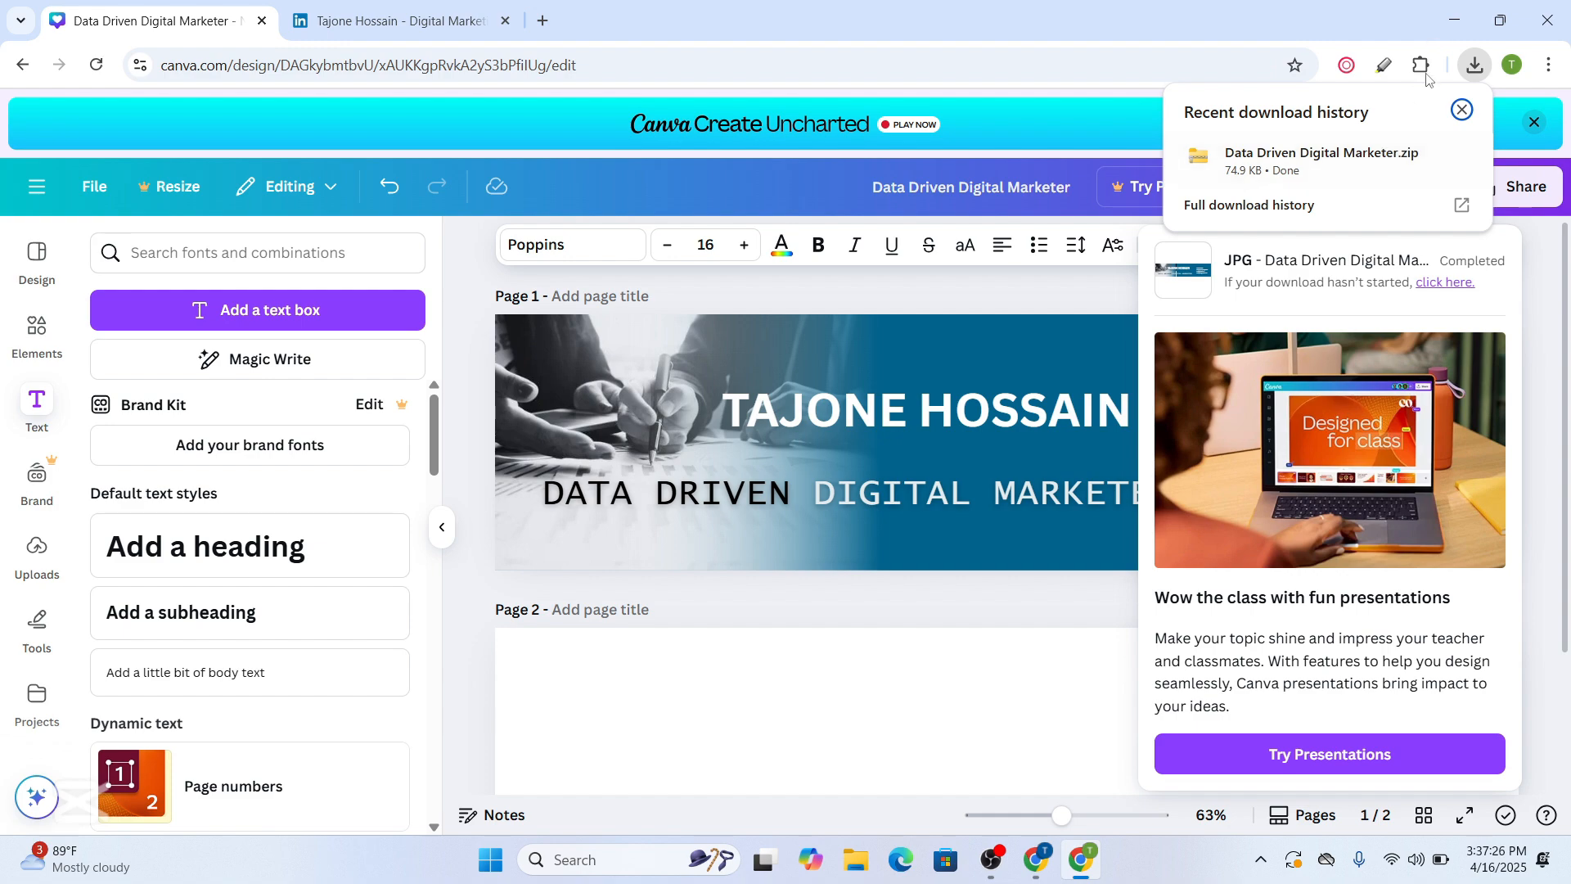
left_click(1451, 11)
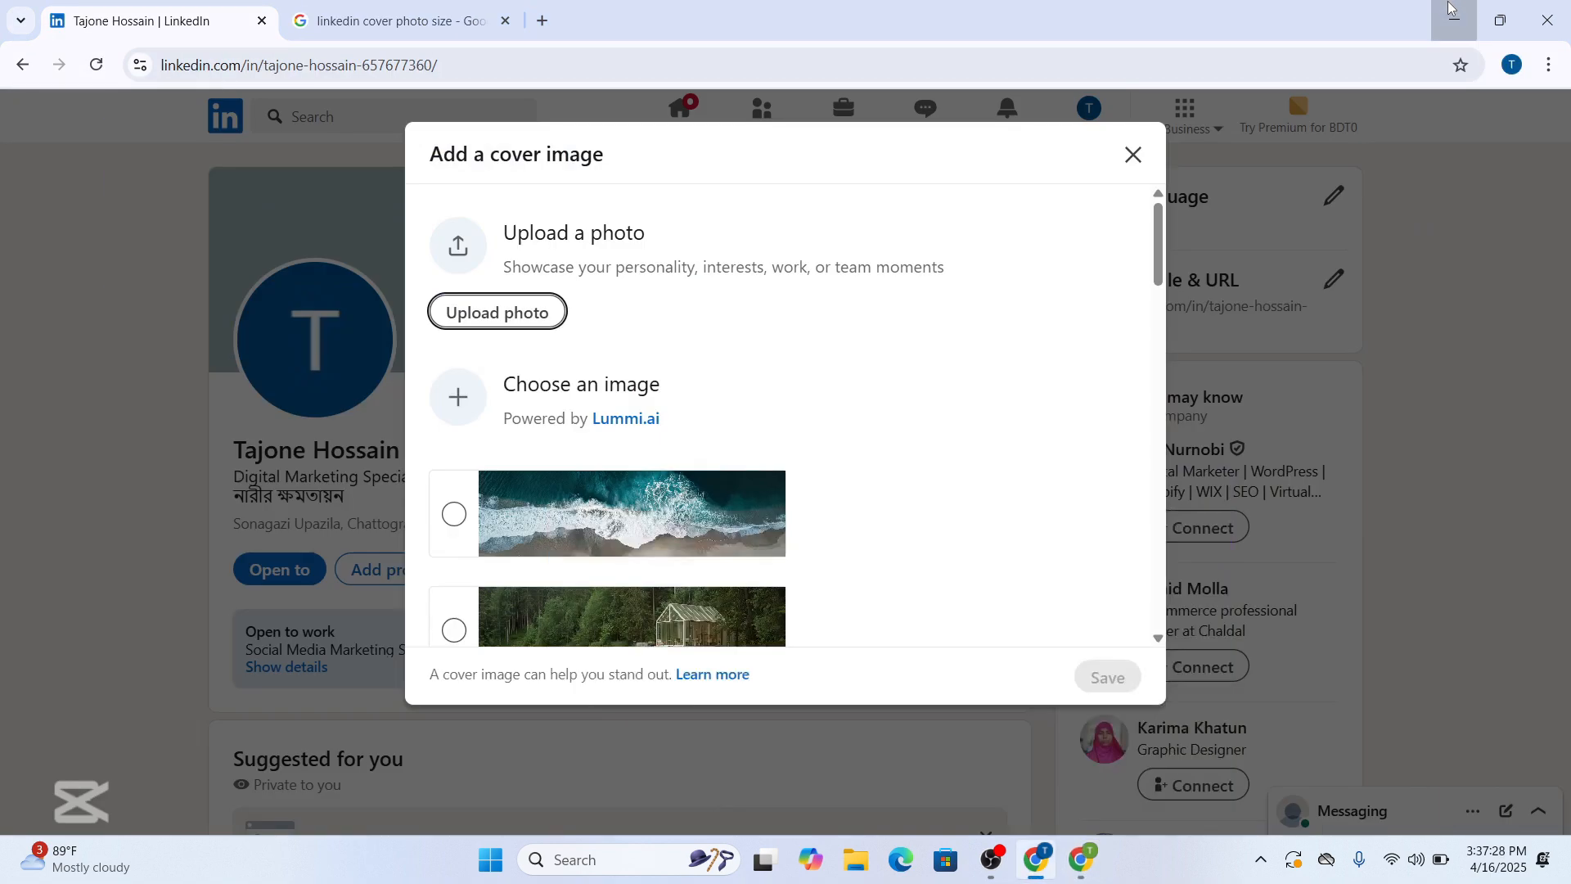
- In File Explorer, extract the Data Driven Digital Marketer zip archive in the Downloads folder, then close the Explorer windows
left_click(1452, 11)
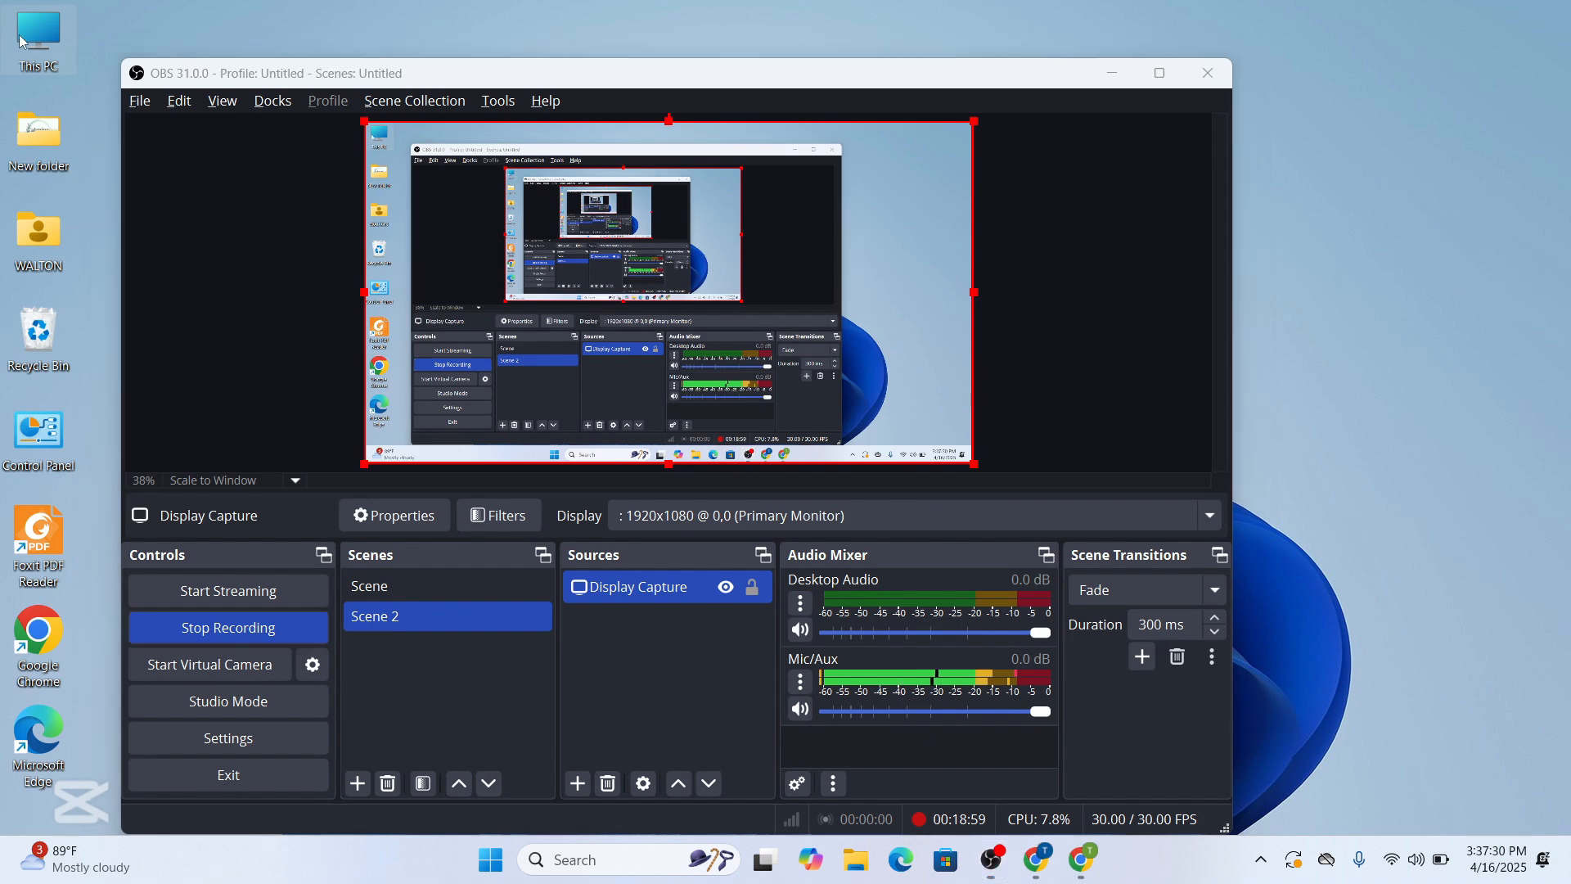
double_click(19, 36)
left_click(59, 319)
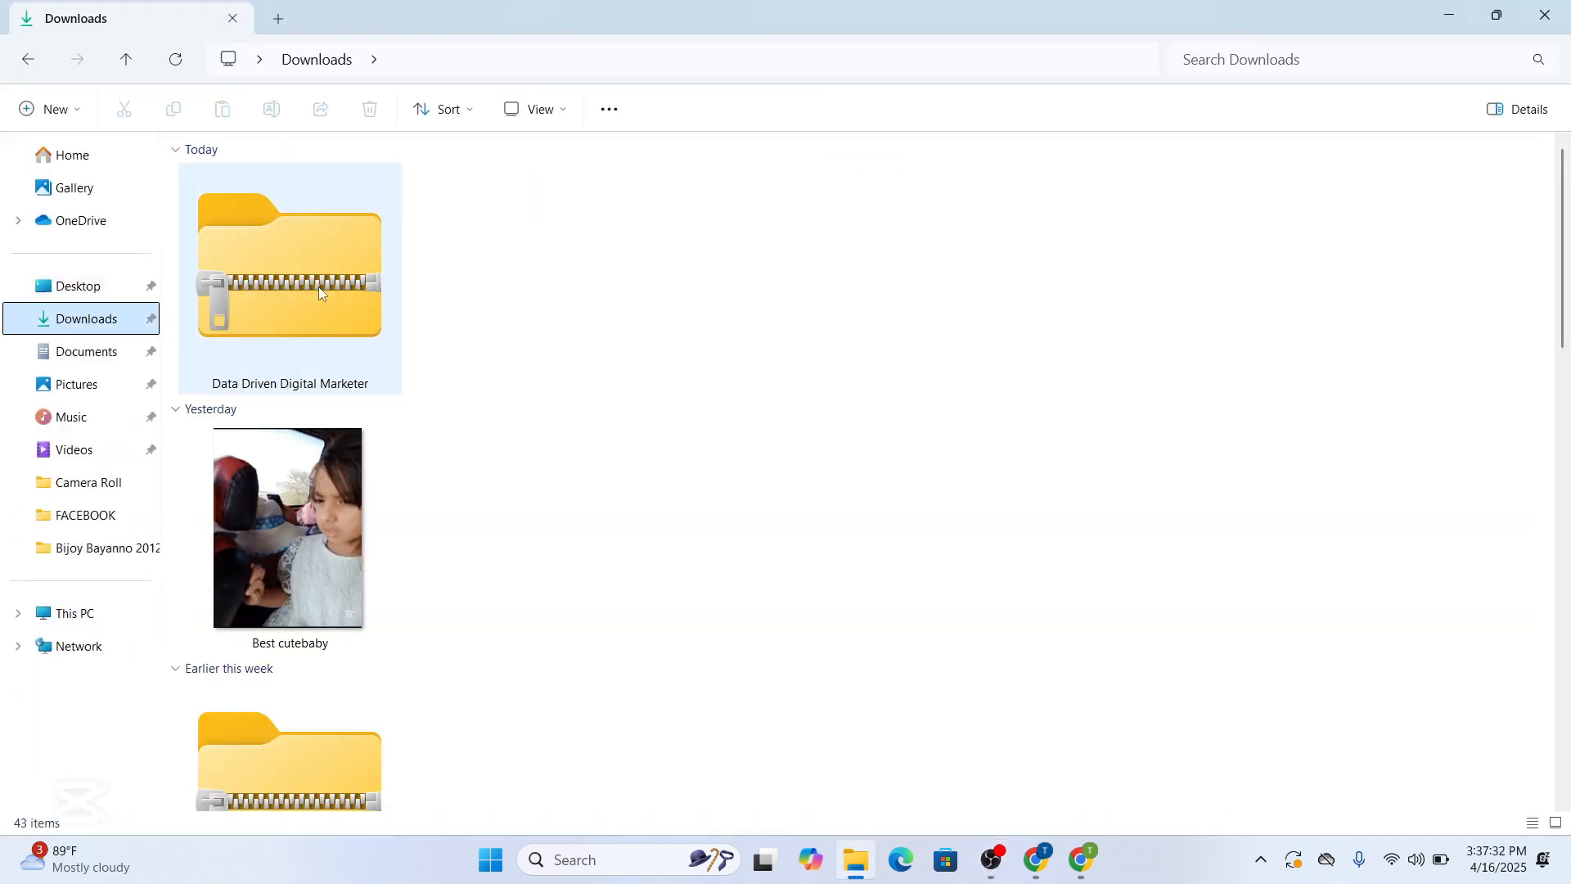
left_click(299, 292)
right_click(300, 291)
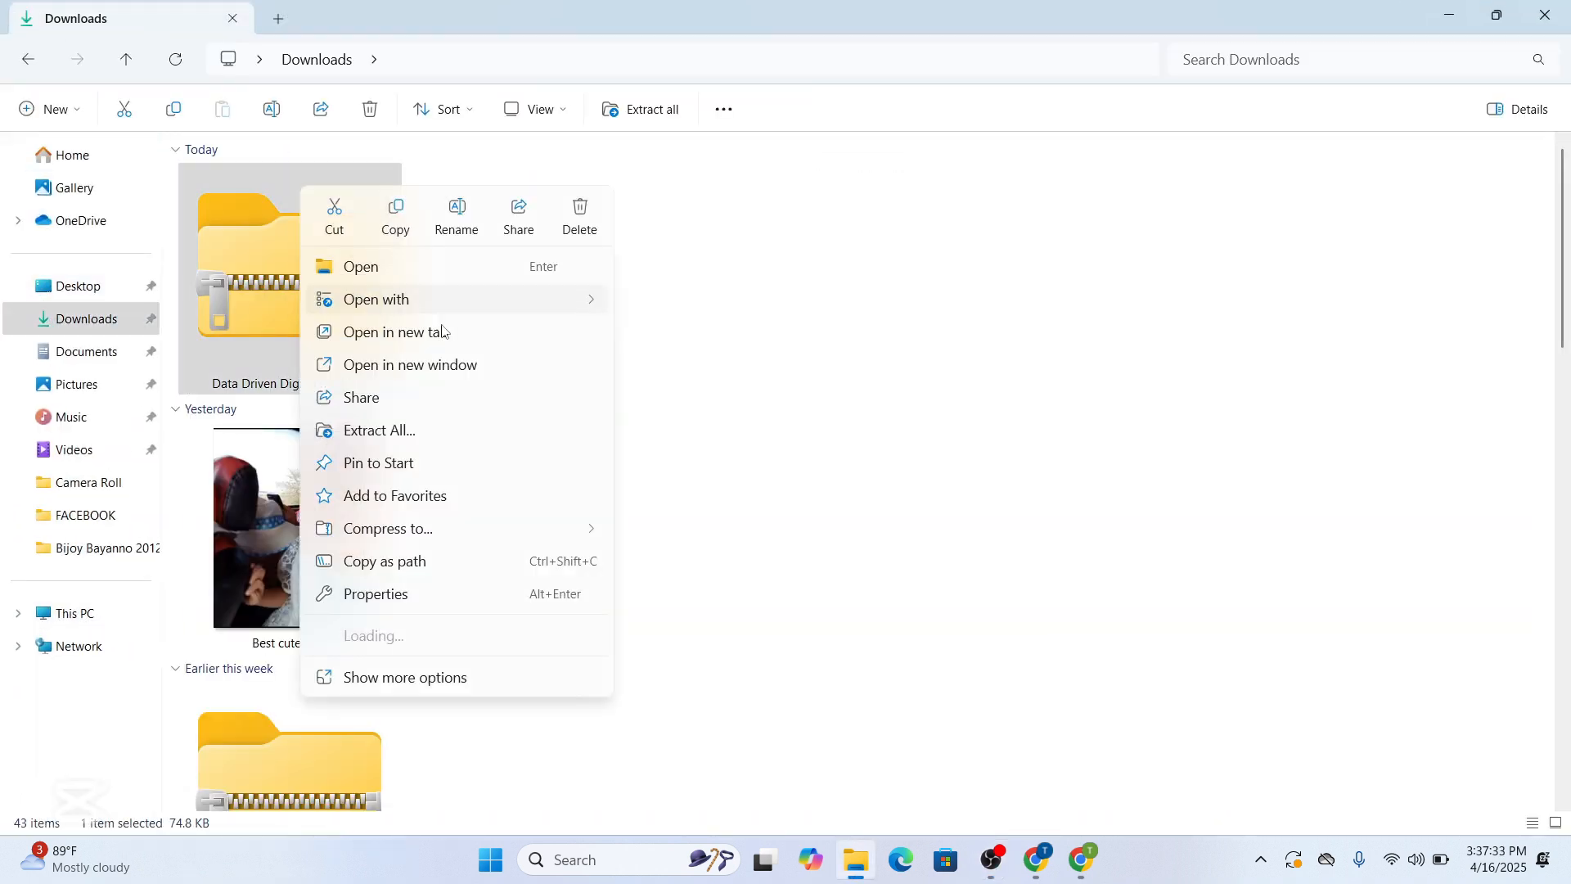
left_click(360, 430)
left_click(948, 636)
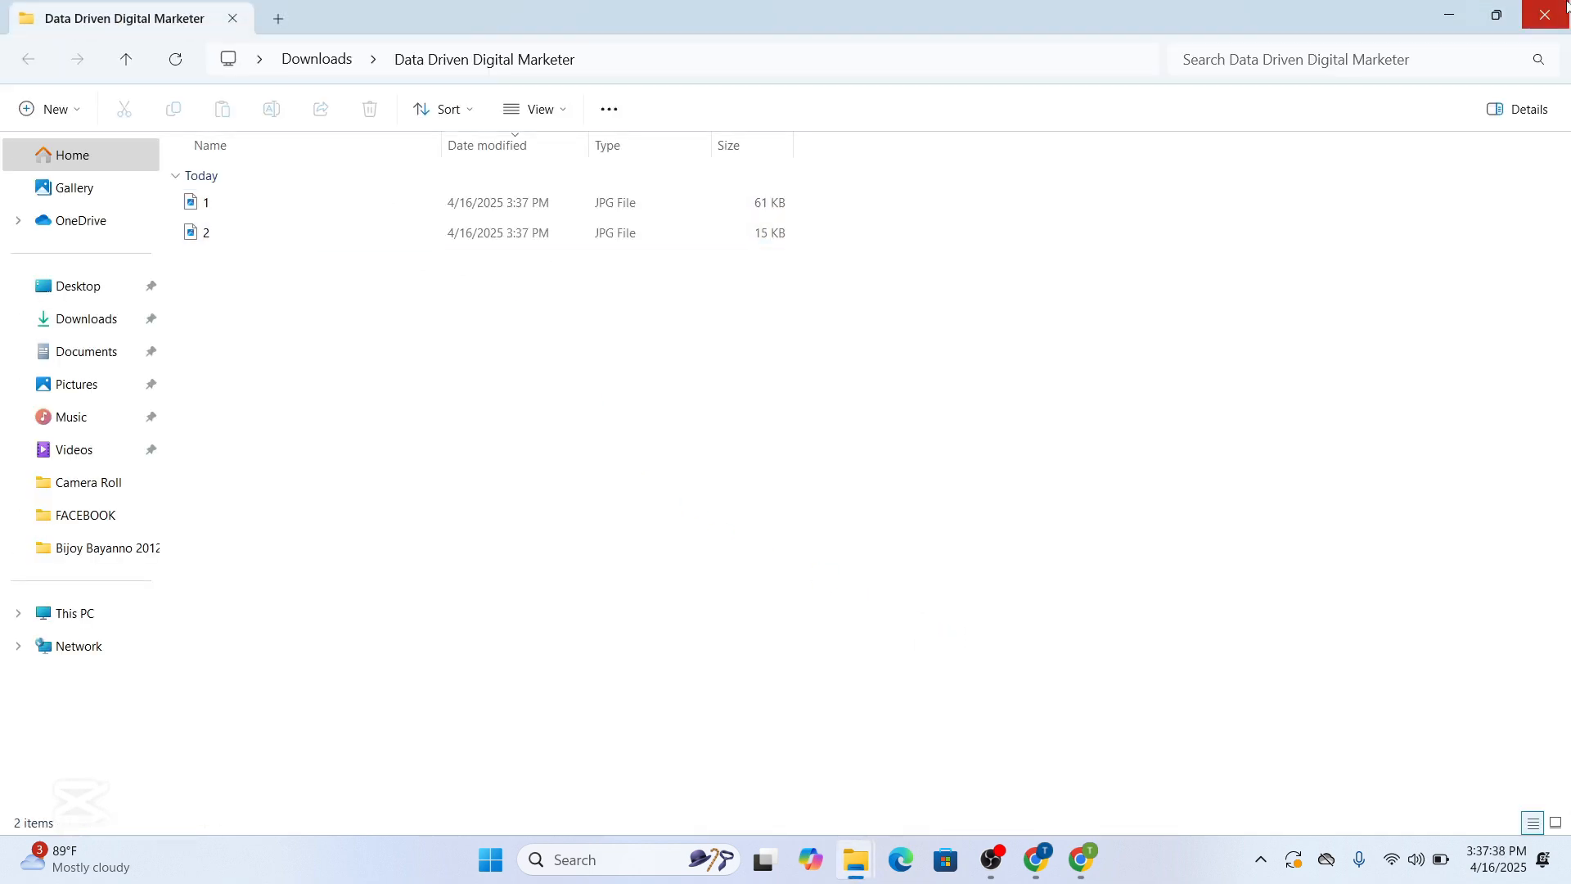
left_click(1545, 15)
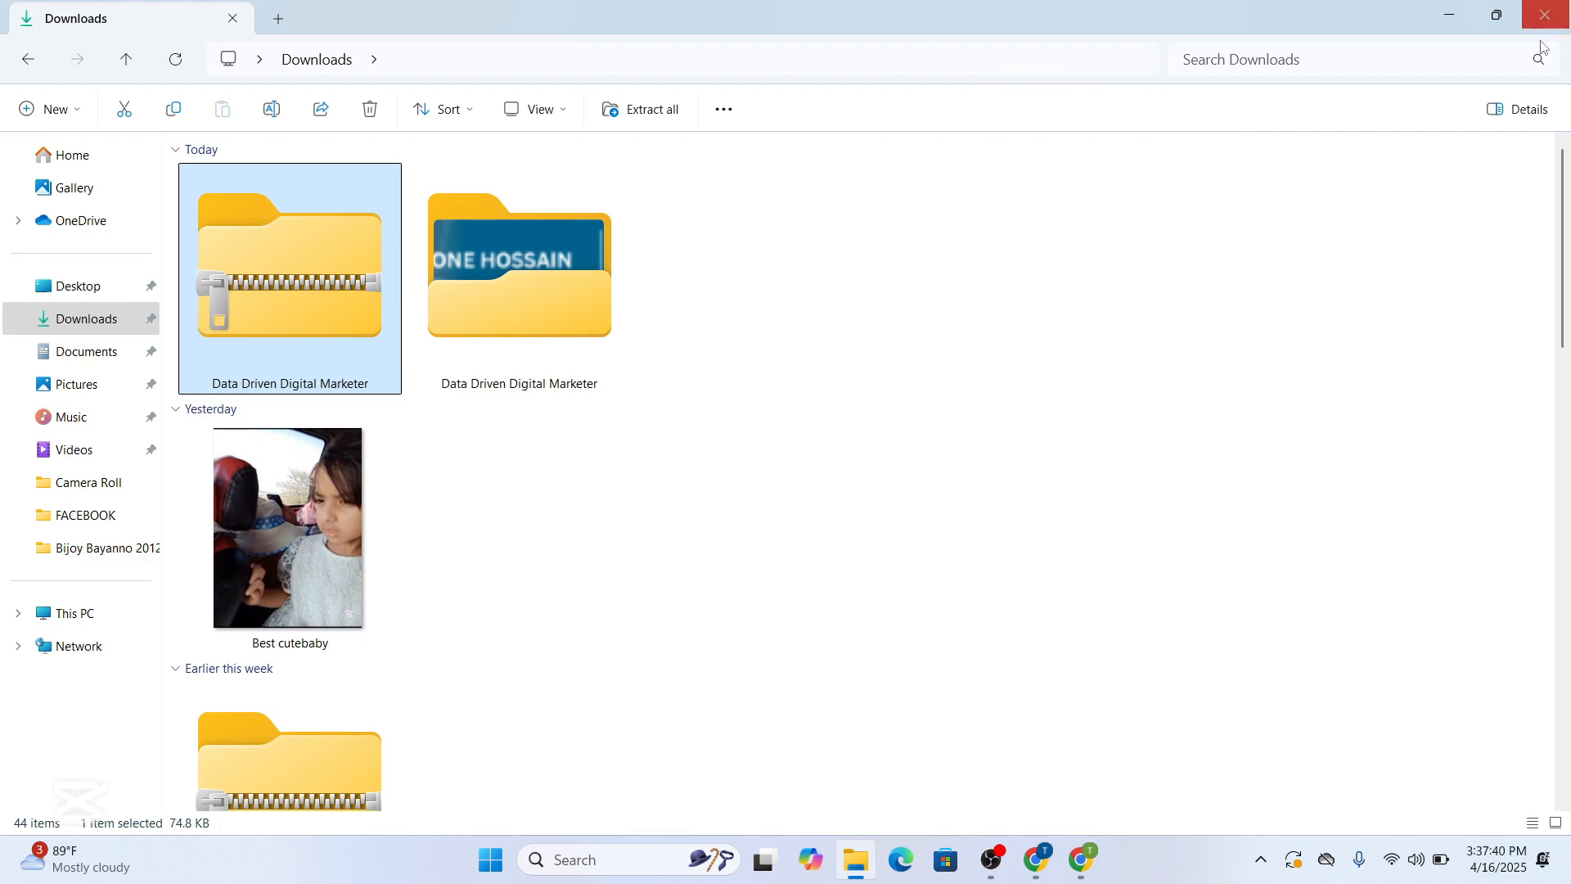
left_click(1553, 11)
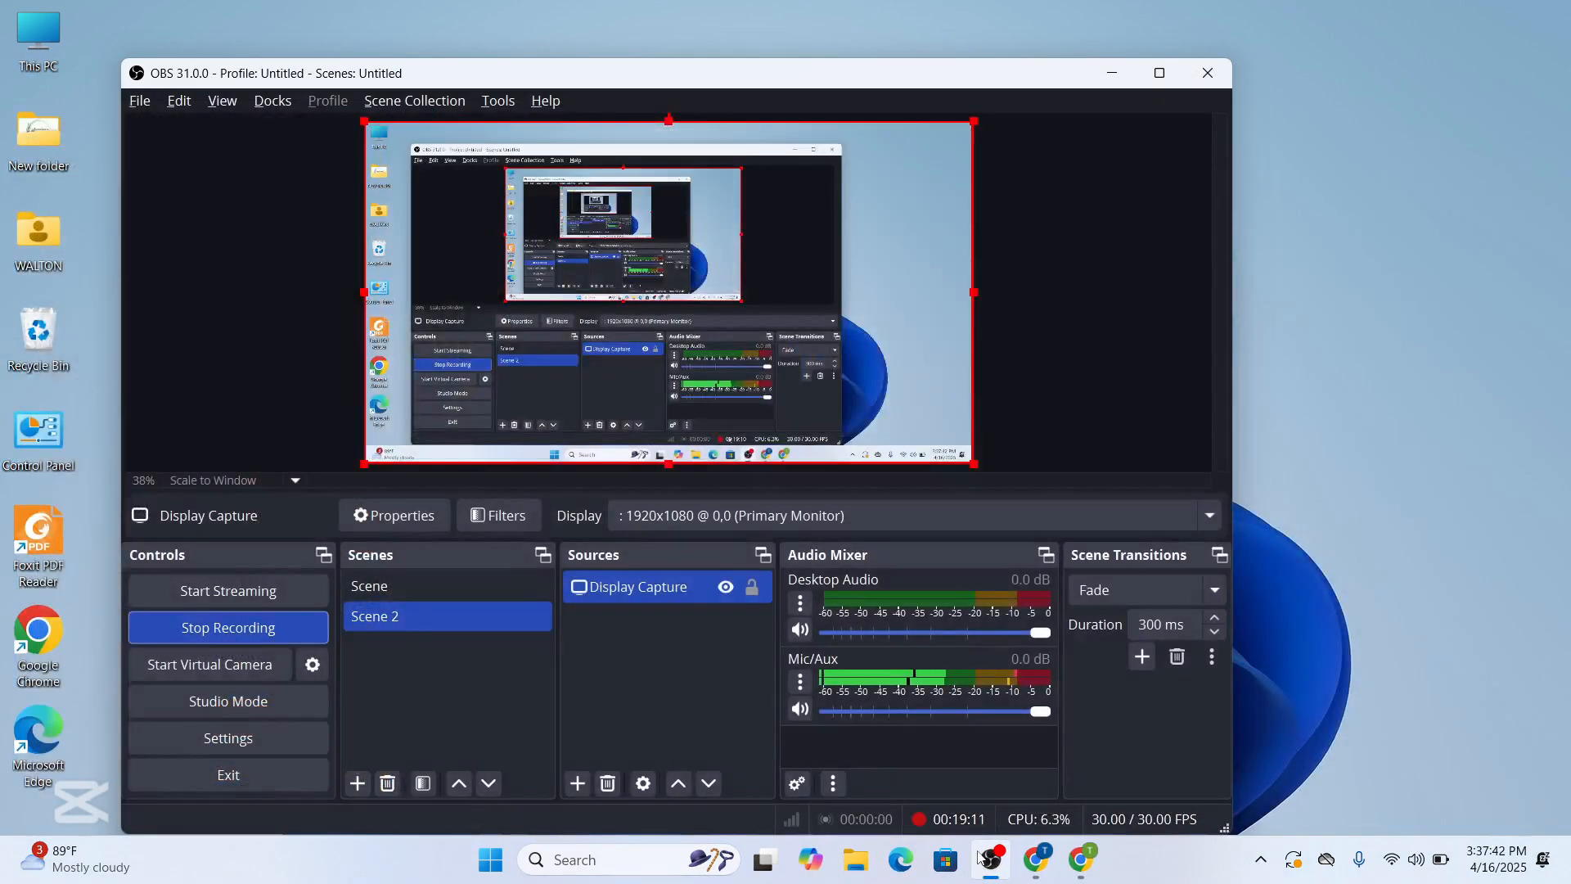
- Back in LinkedIn, upload the first-page banner image from the extracted Data Driven Digital Marketer folder and apply it as the cover image
left_click(1045, 872)
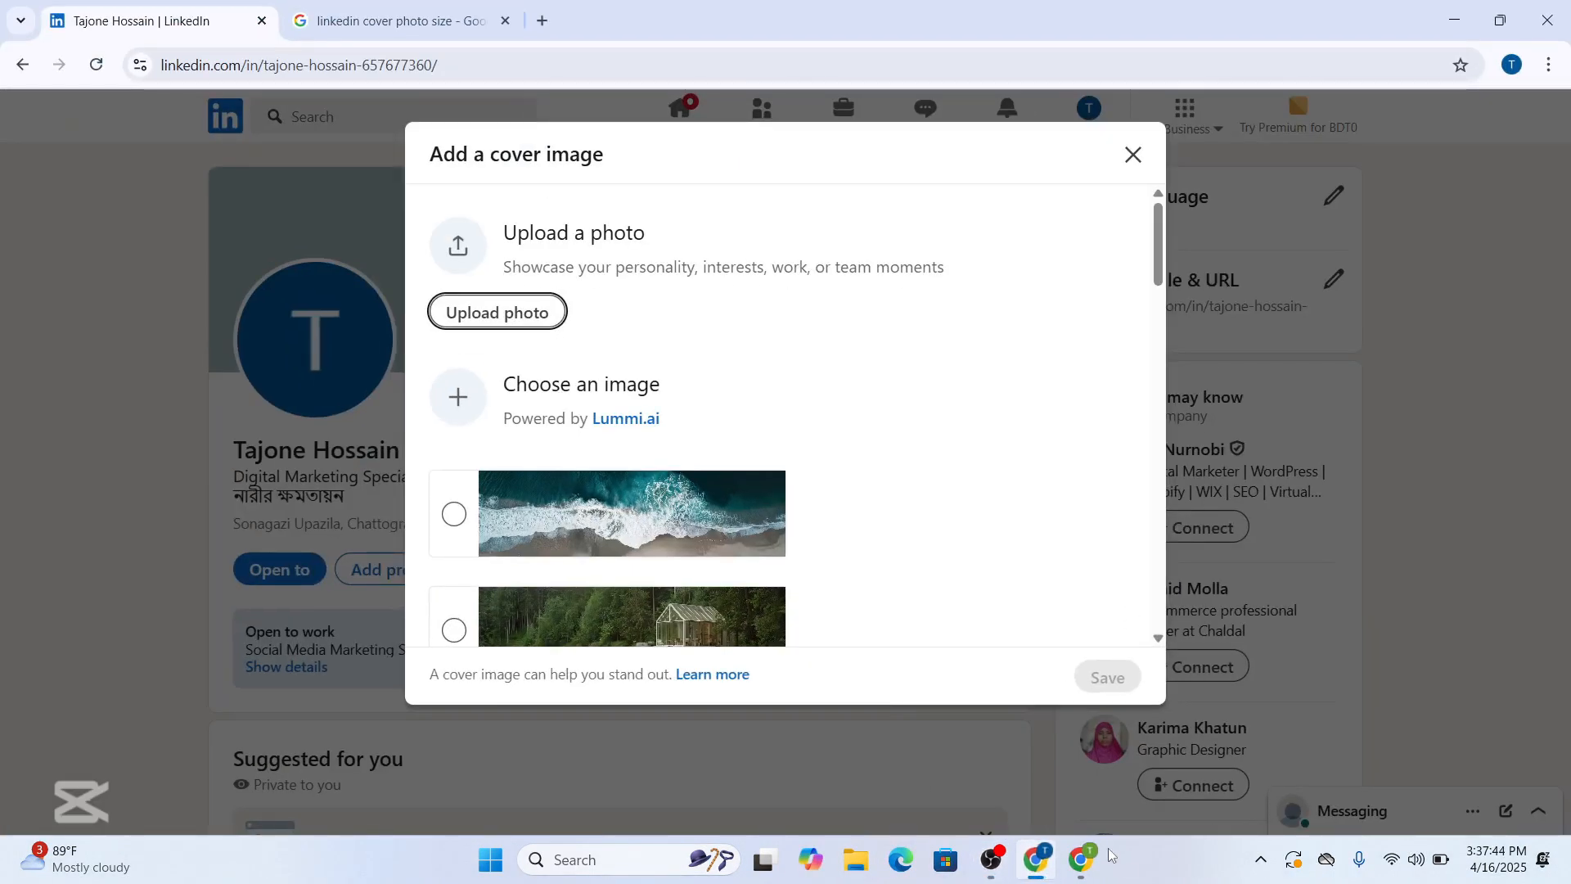
left_click(479, 312)
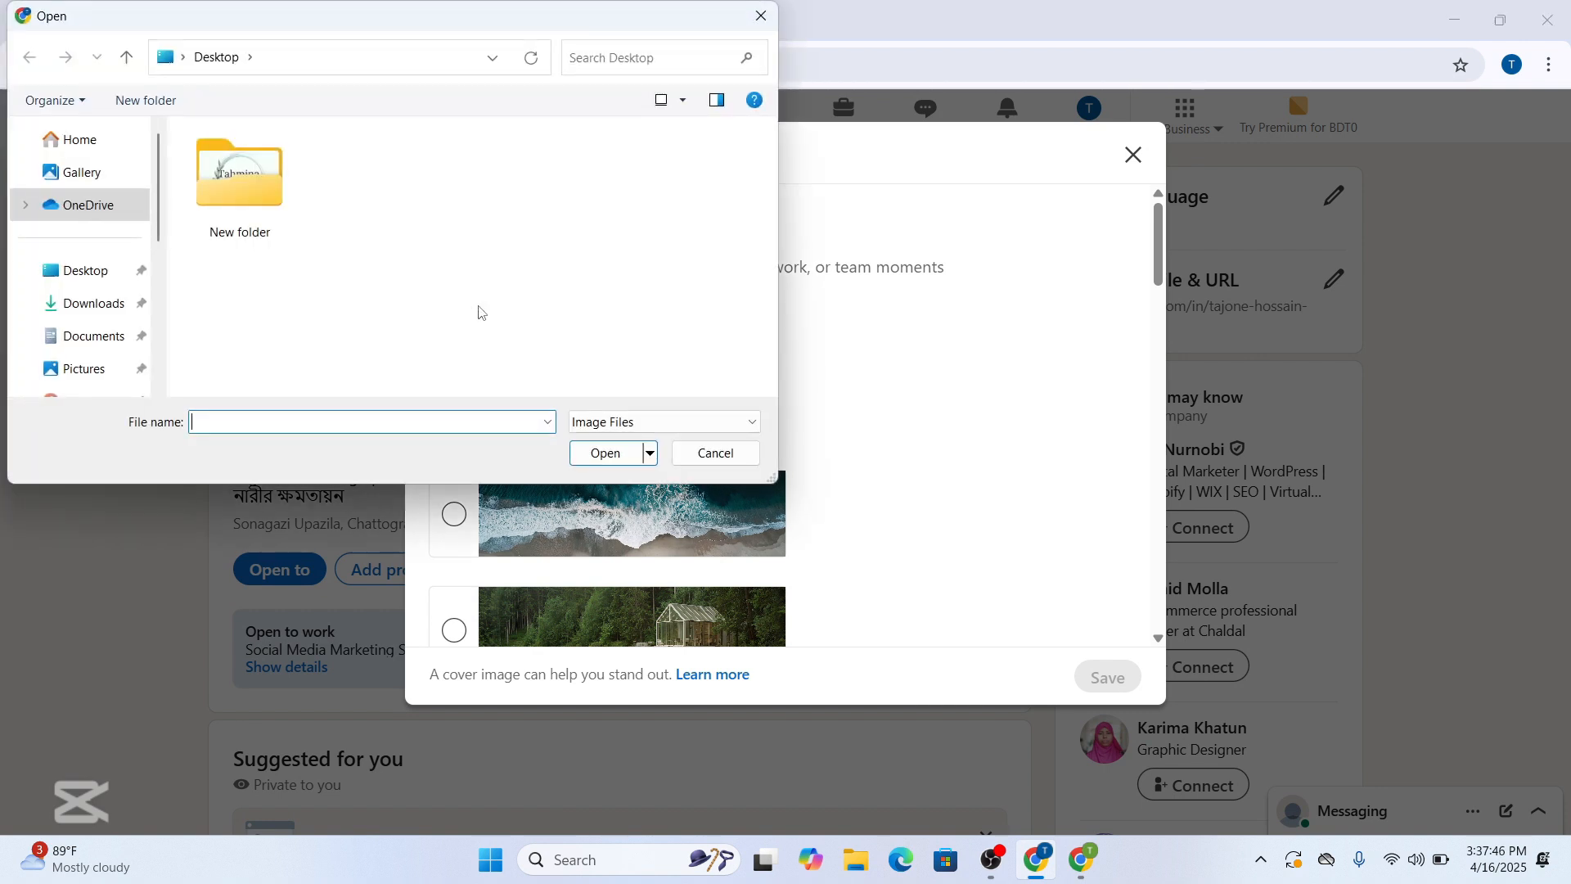
left_click(83, 307)
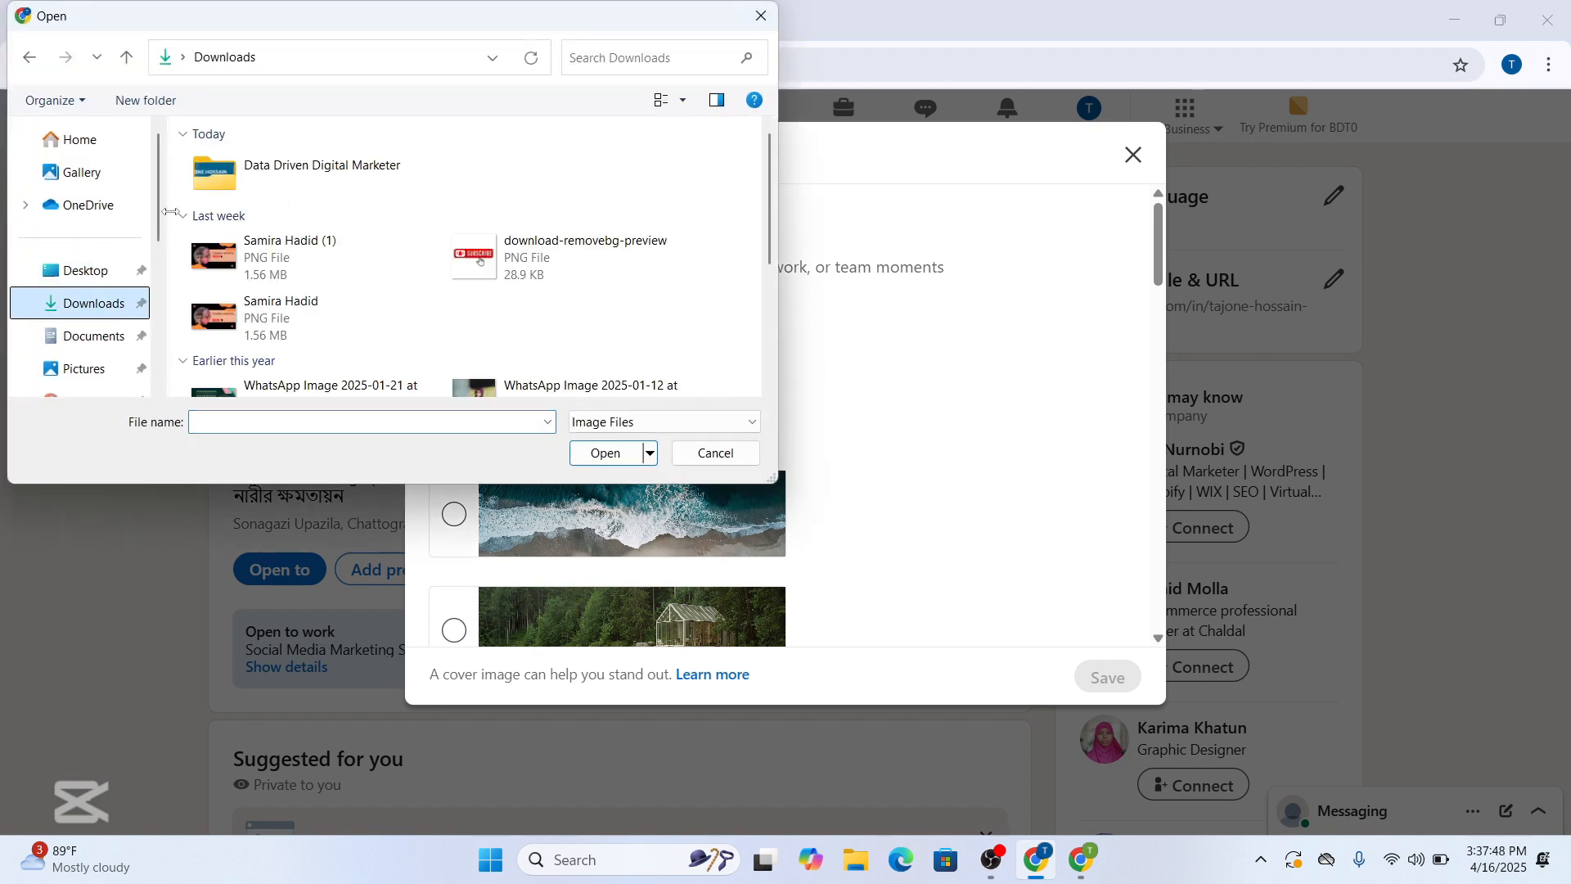
double_click(246, 172)
left_click(229, 196)
left_click(609, 455)
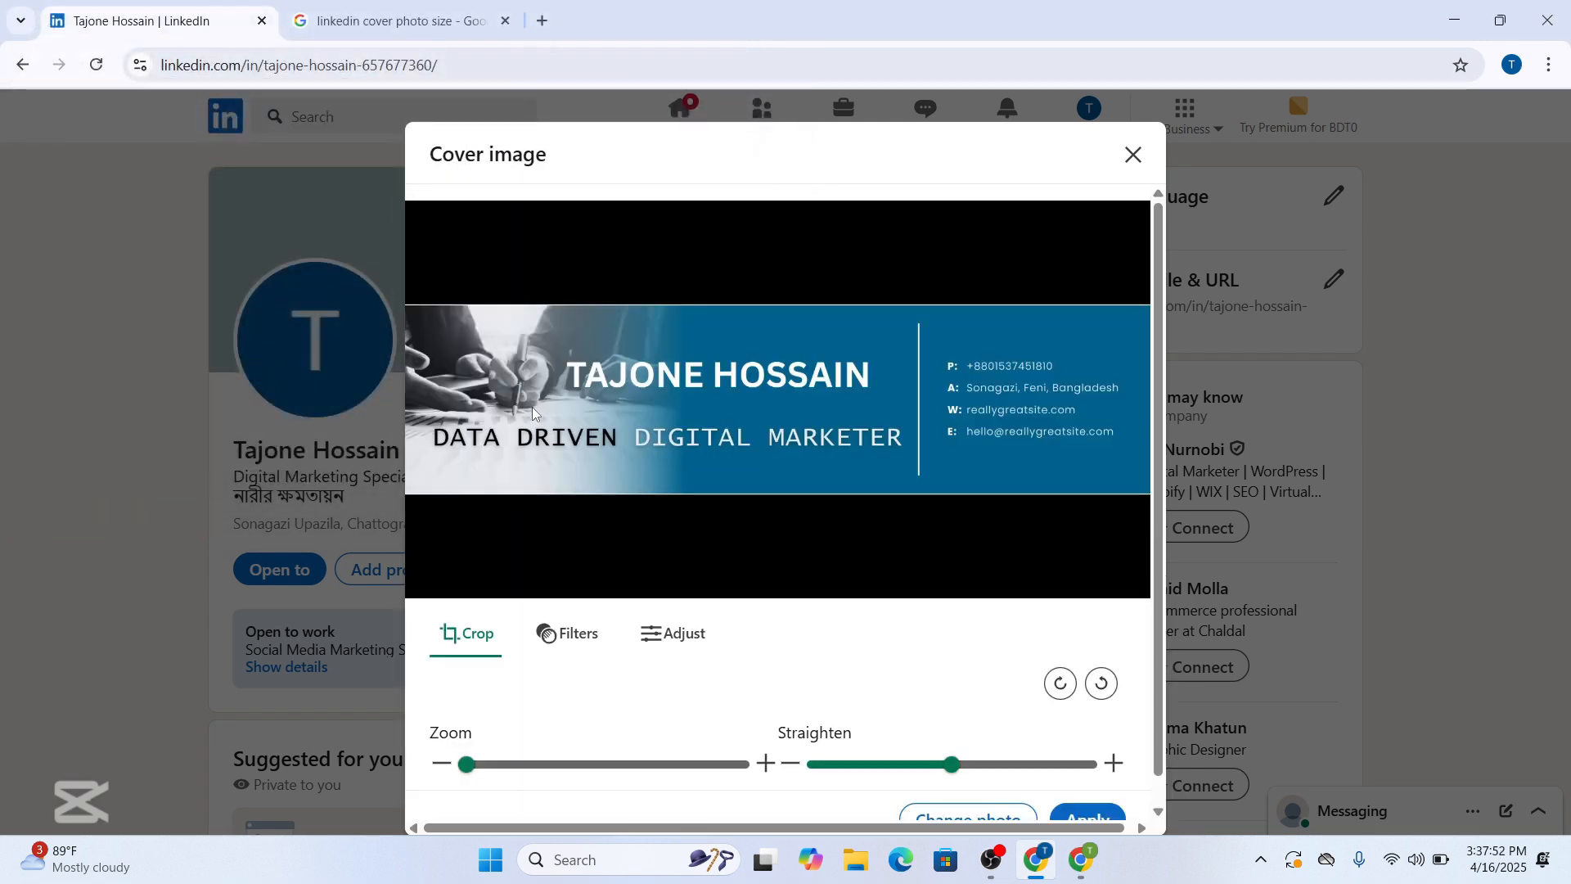
scroll(710, 361, "down", 1)
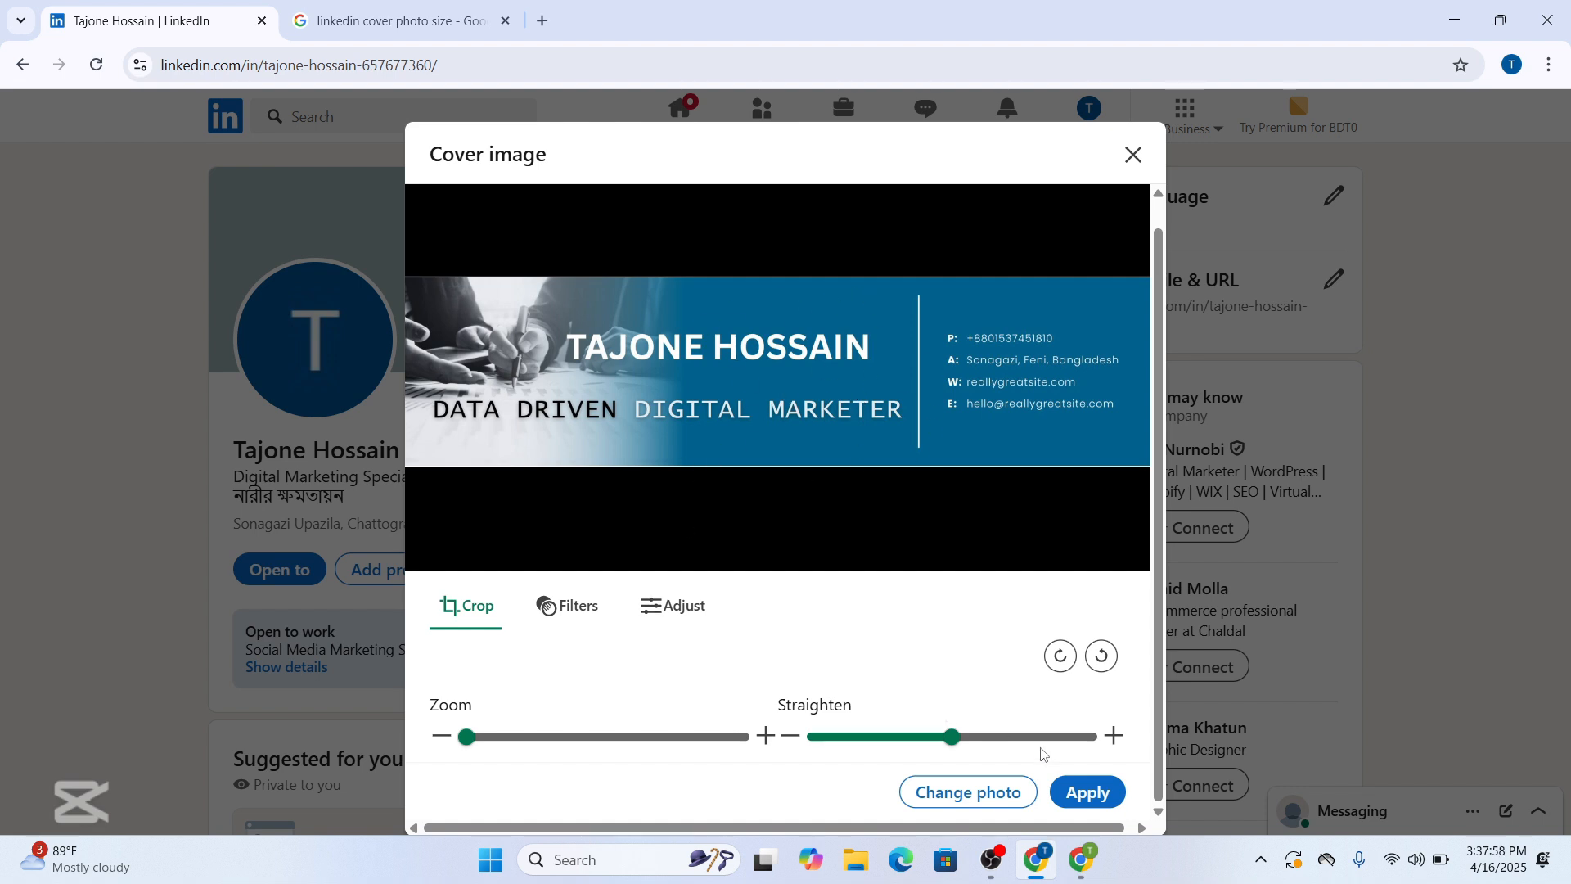
left_click(1087, 790)
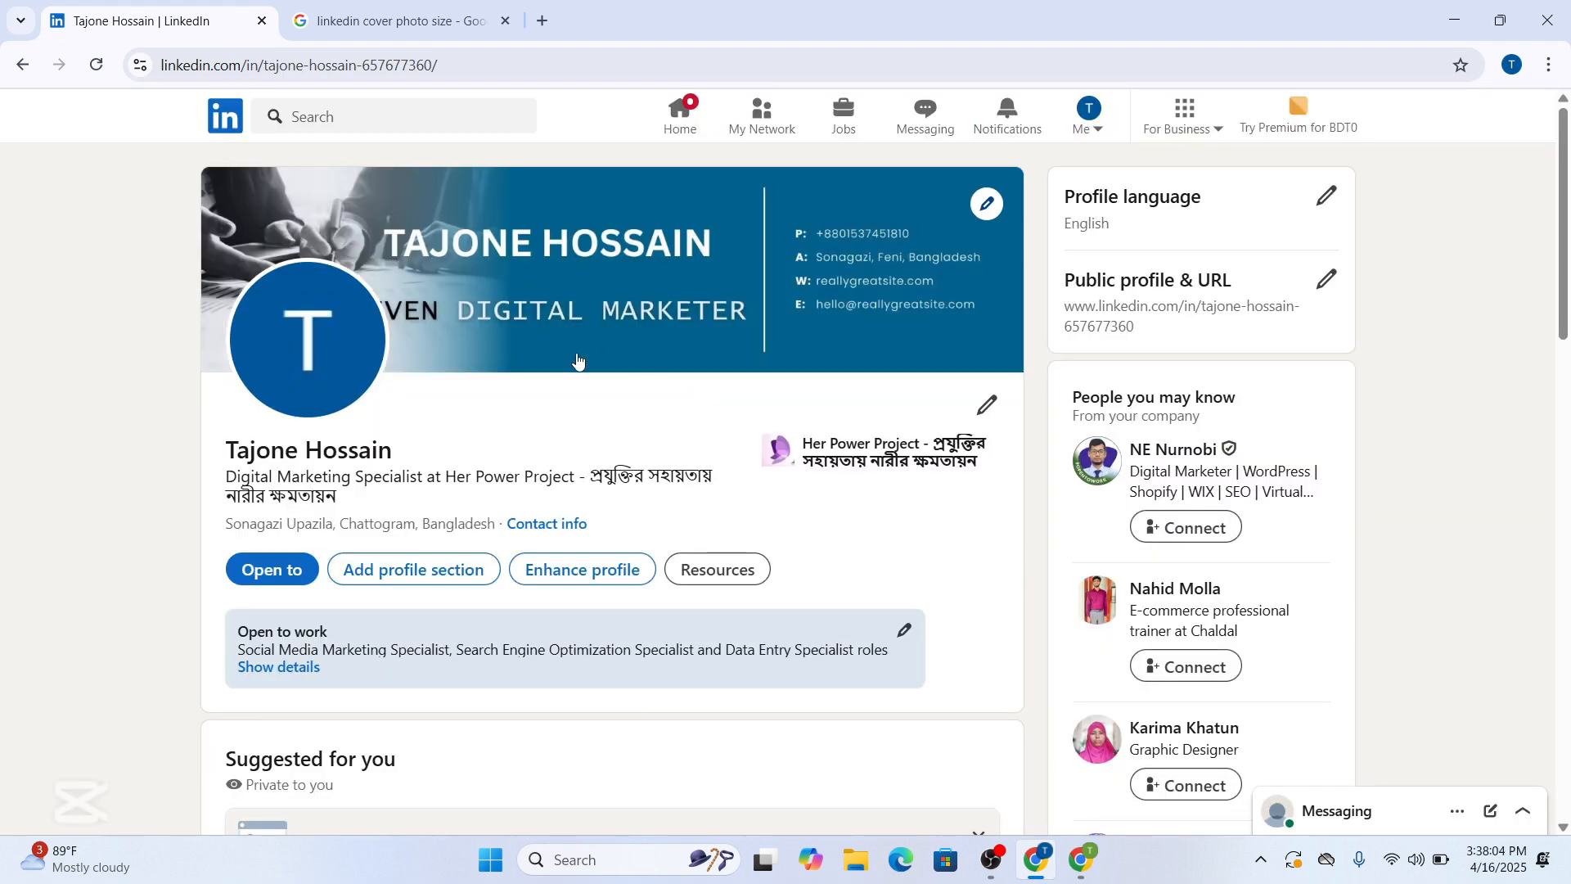
scroll(577, 361, "down", 1)
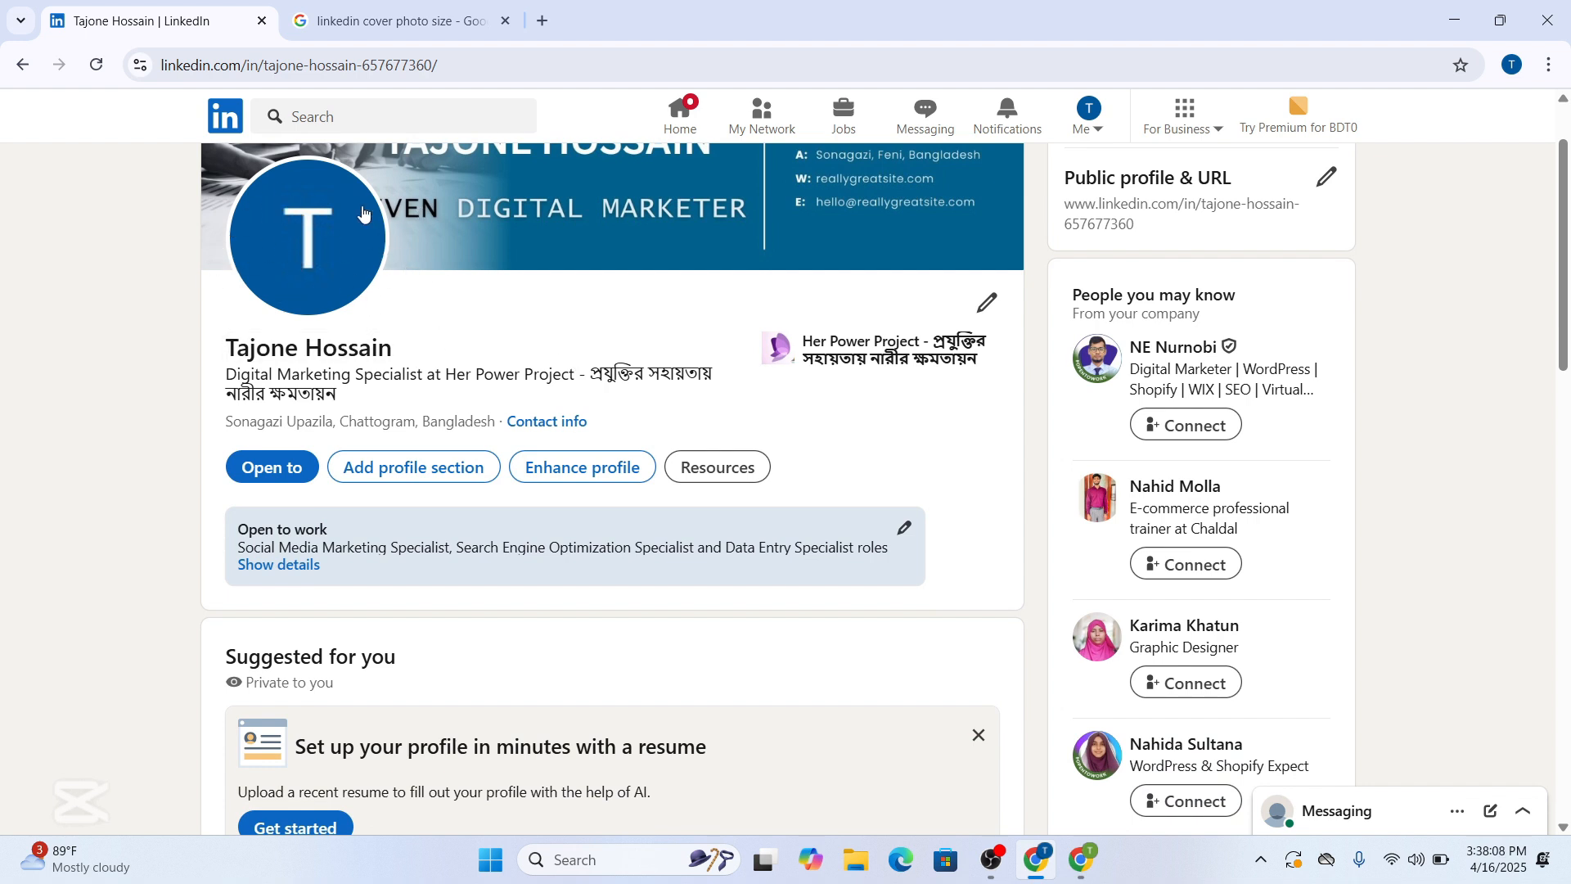
scroll(279, 276, "up", 1)
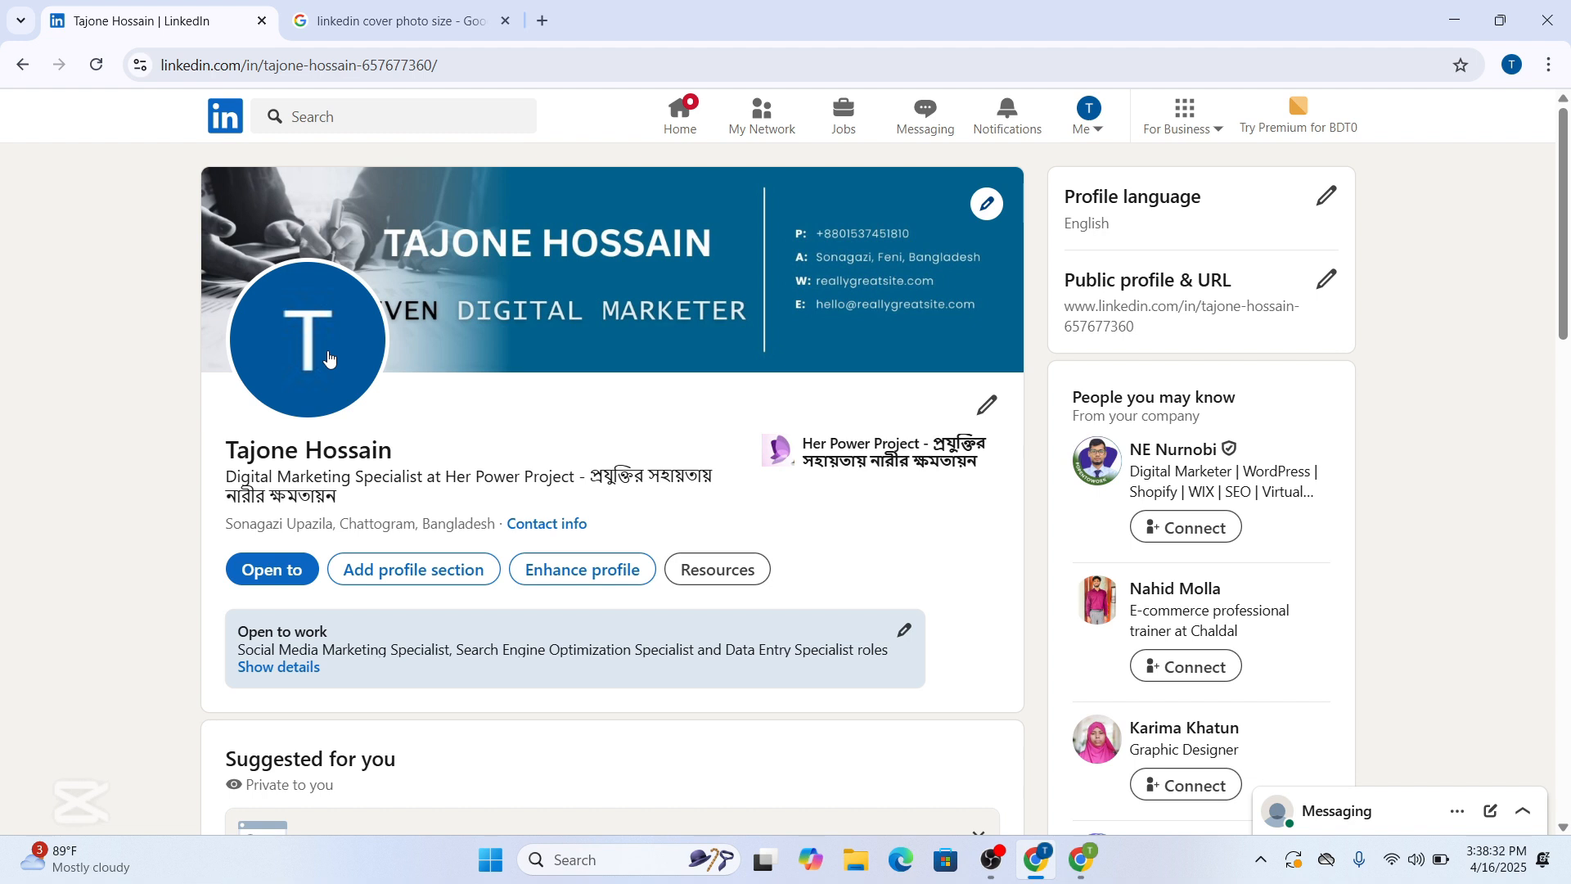
- Search Google in a new tab for "linkedin profile picture sample"
left_click(542, 20)
type("linkedin p")
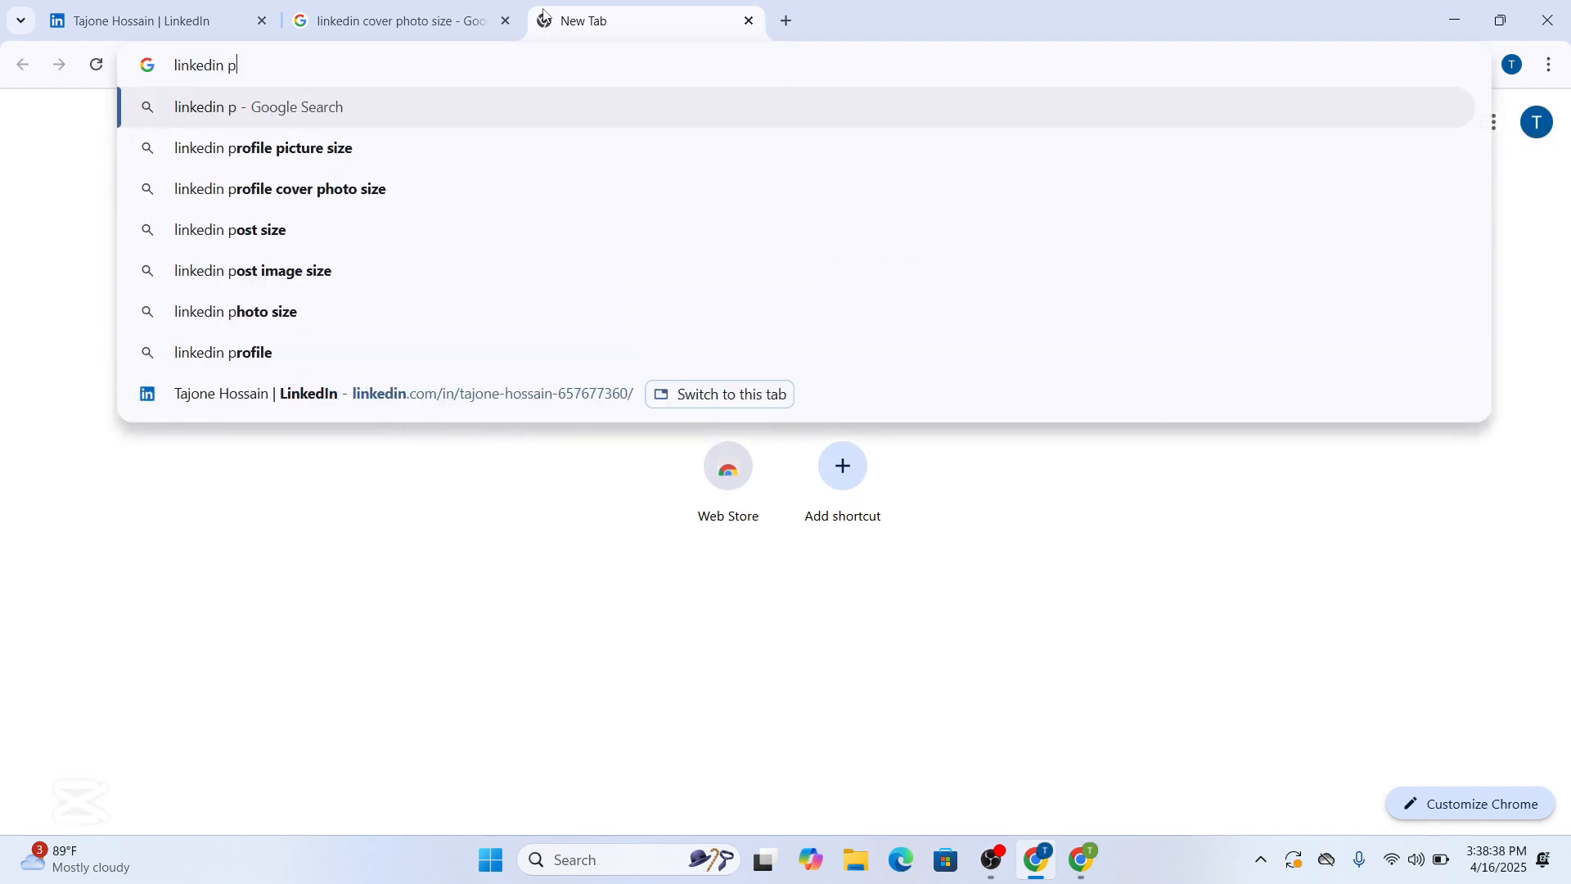
key("Down")
key("Down")
key("Up")
key("Up")
key("Down")
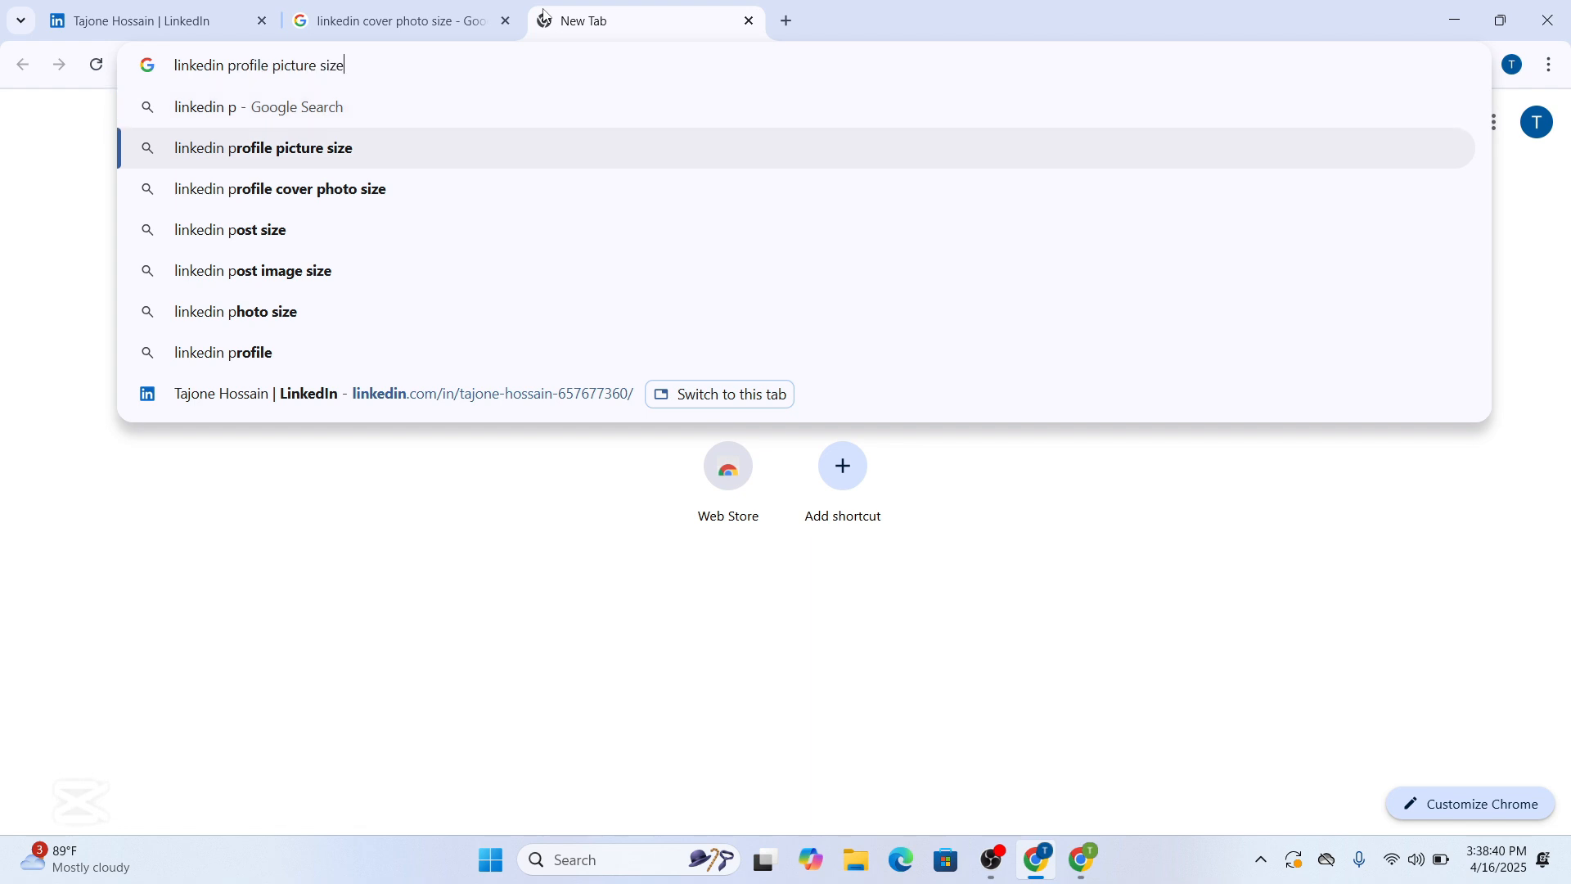
key("BackSpace")
key("BackSpace")
key("BackSpace")
key("BackSpace")
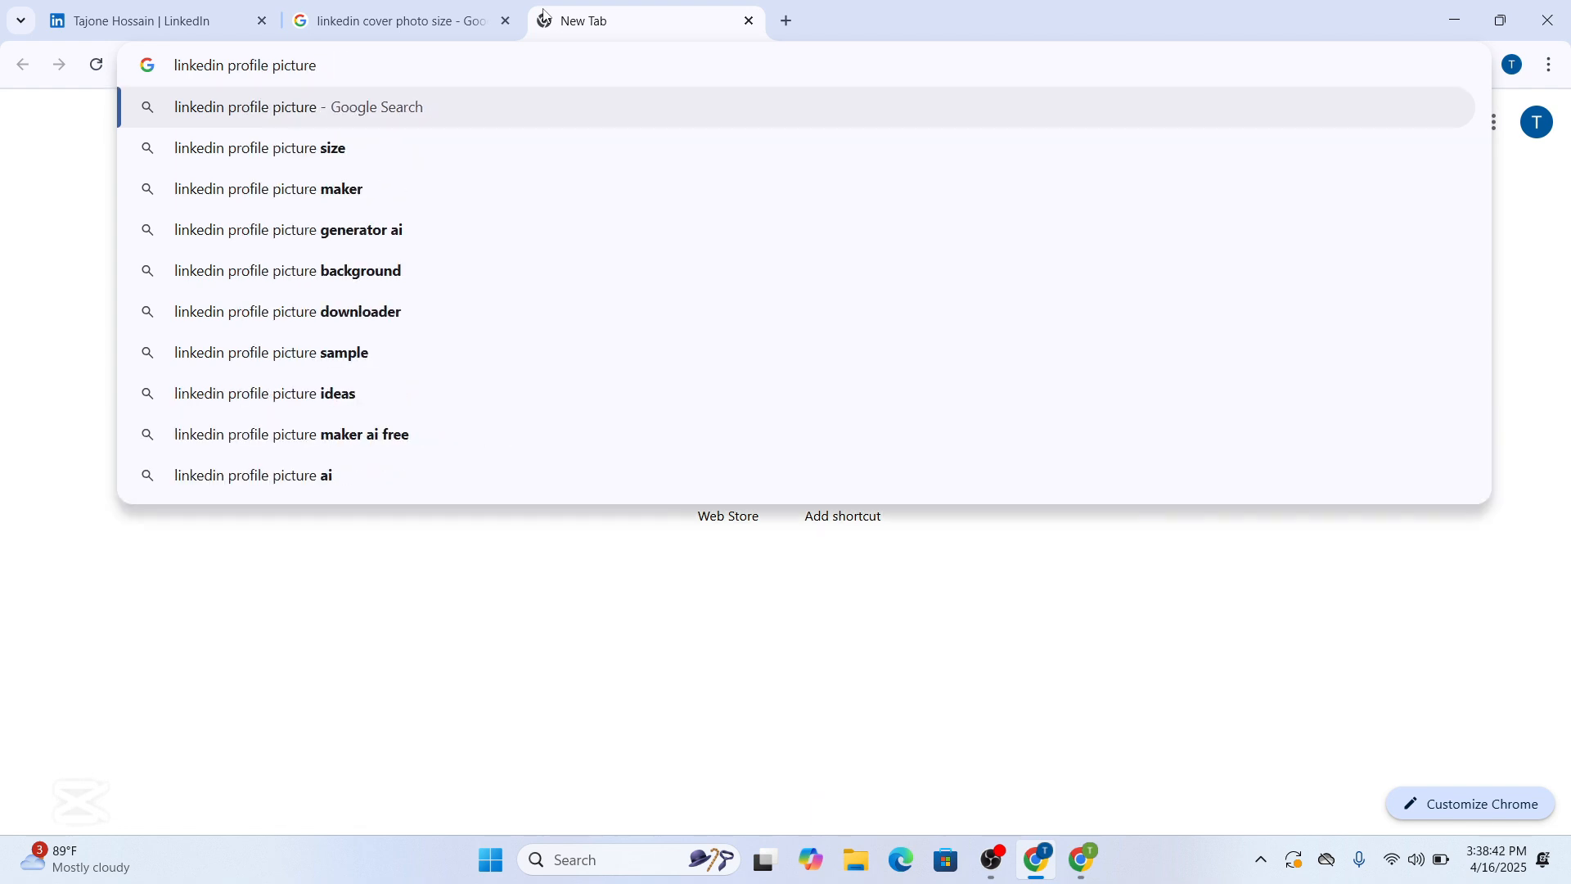
type("sam")
key("Down")
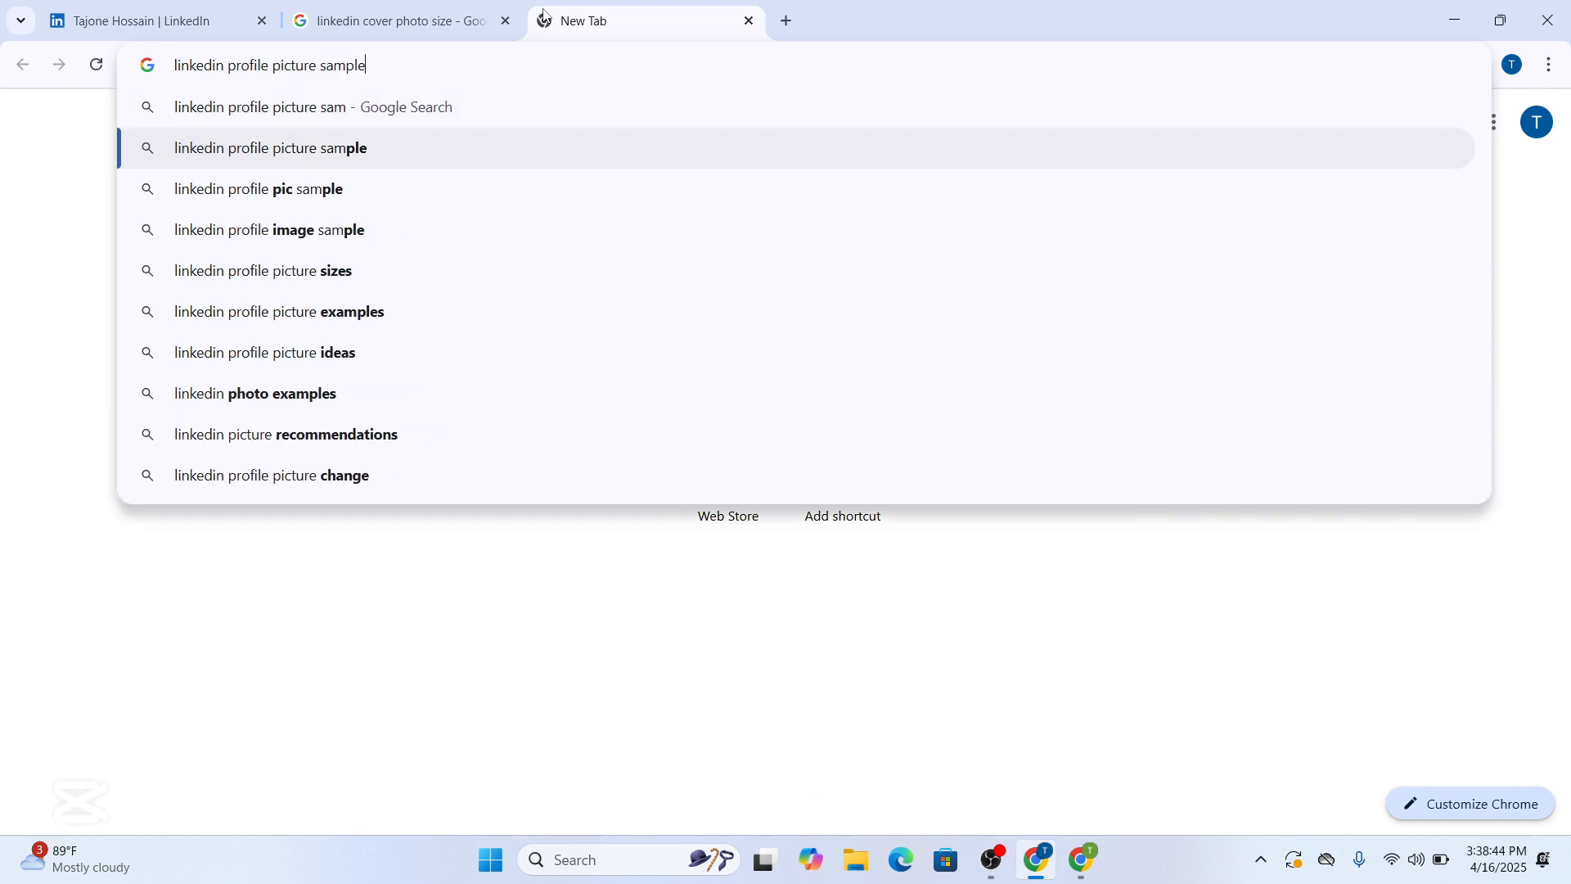
key("Return")
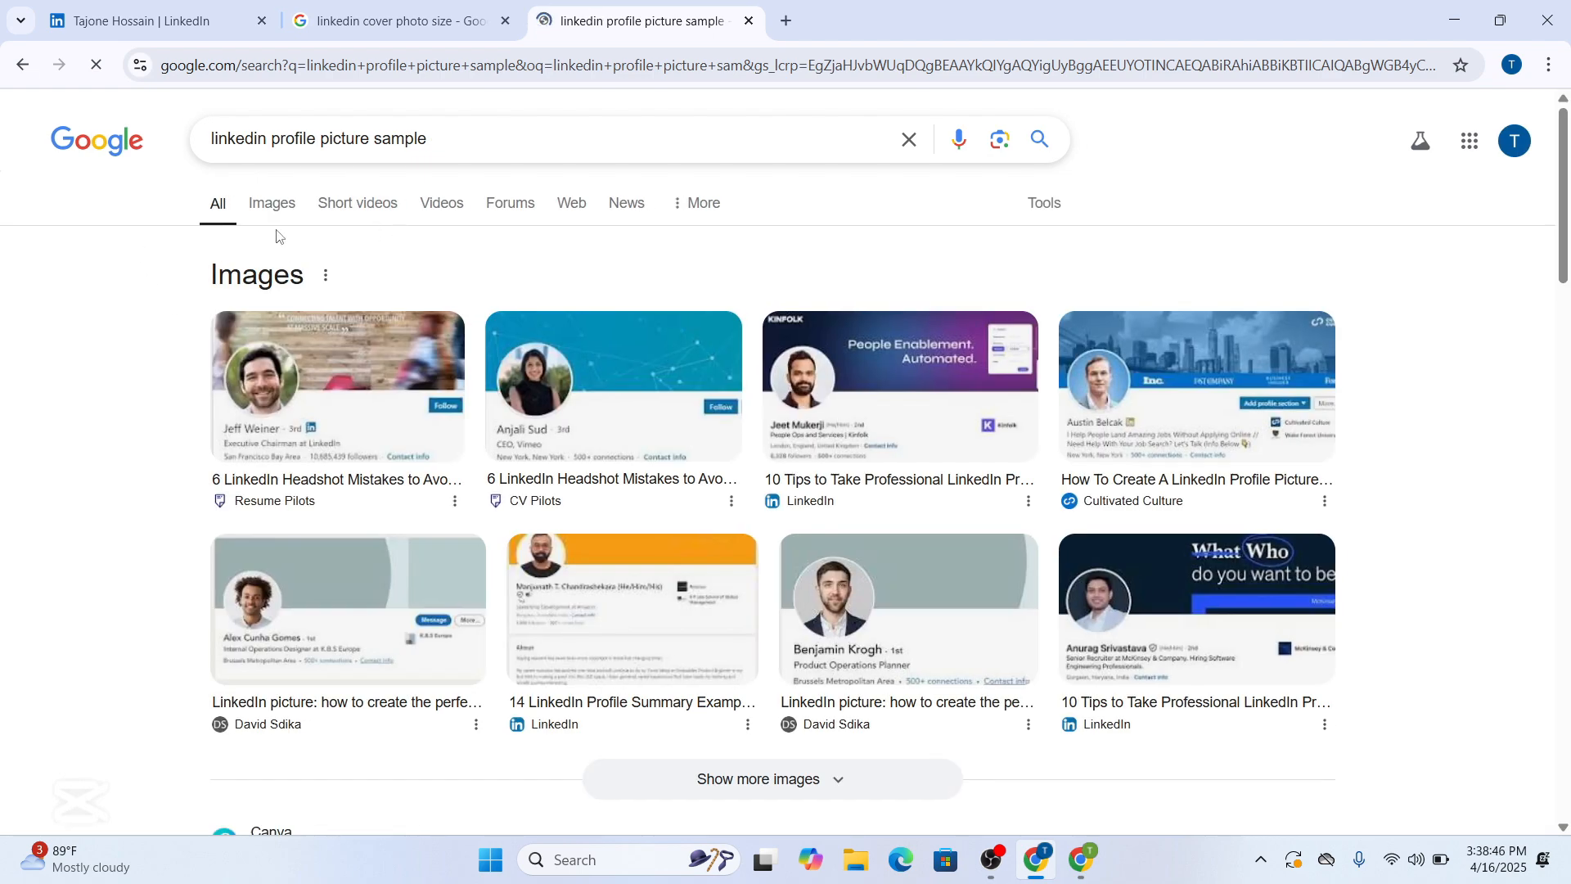
- Show the image results for the profile picture search and browse the sample photos
left_click(274, 217)
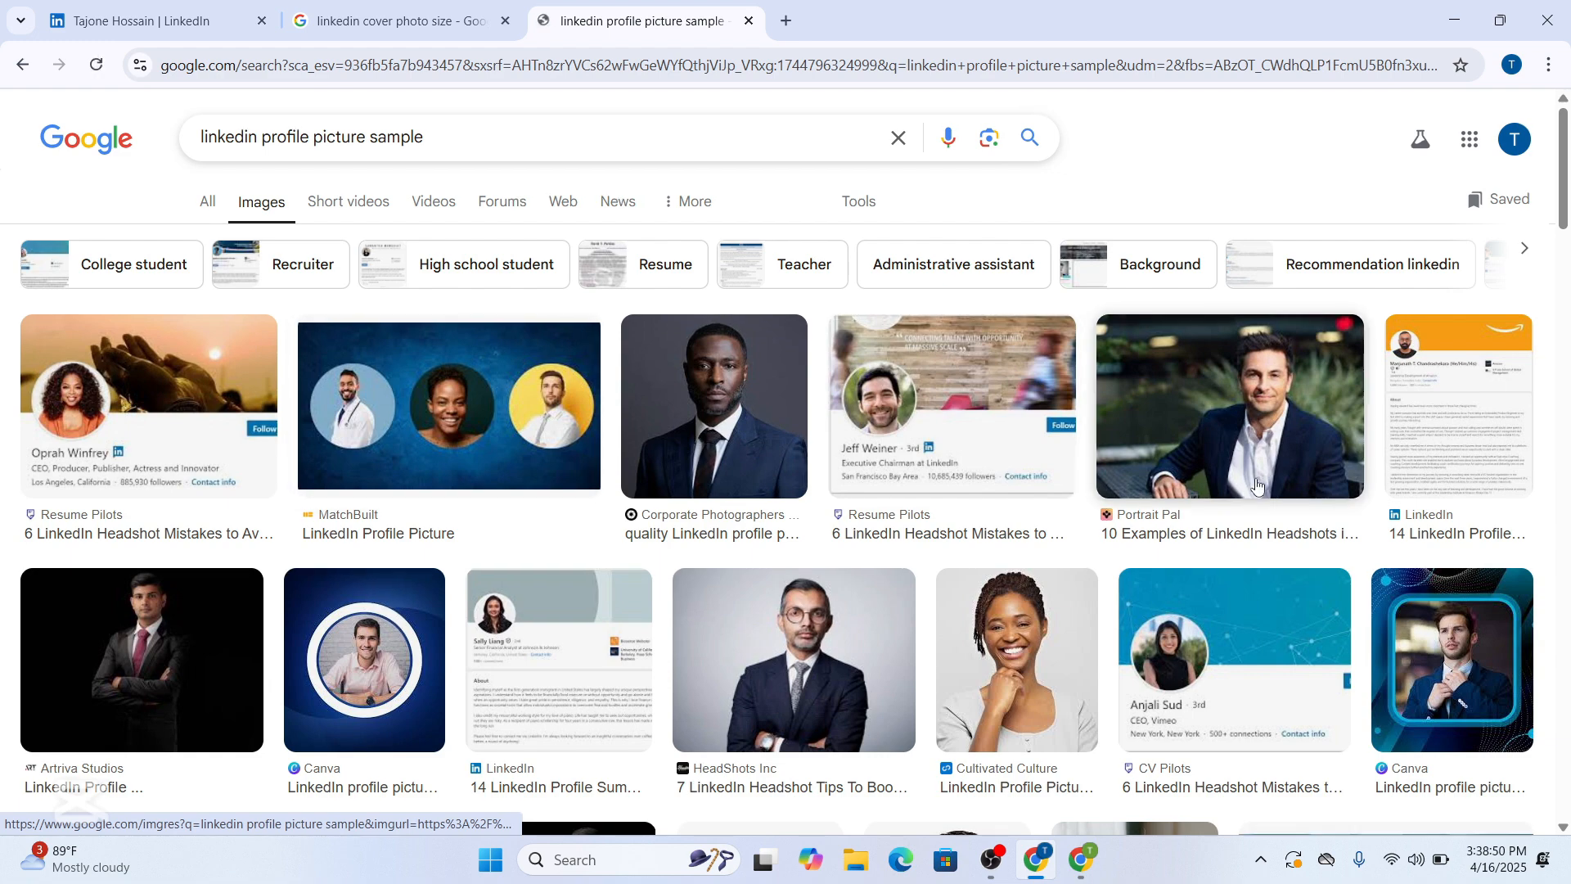
scroll(879, 591, "down", 3)
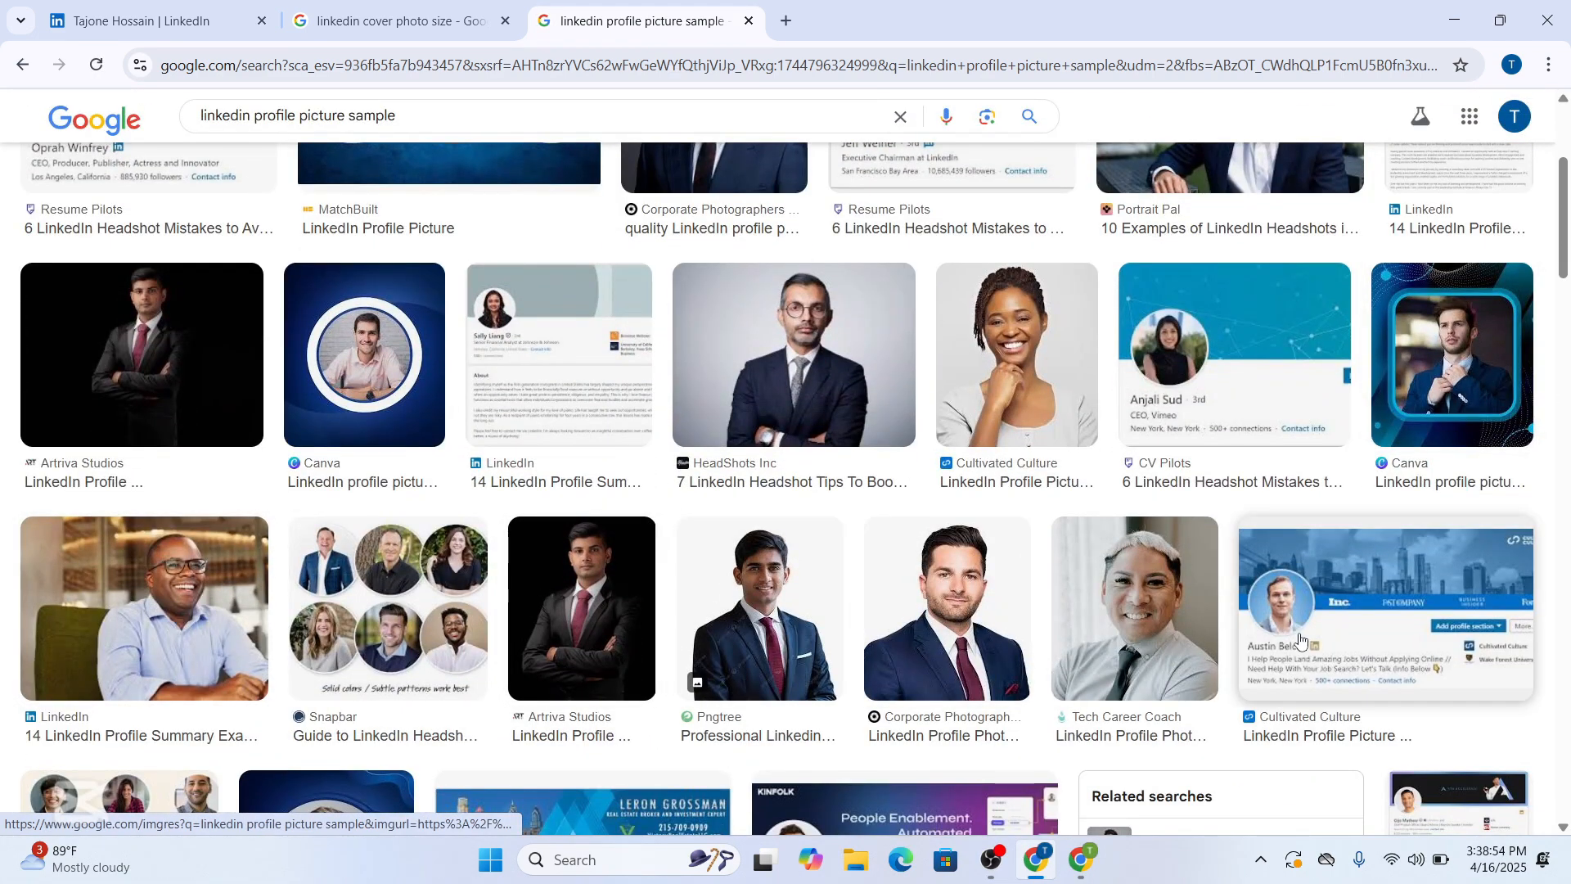
scroll(1301, 638, "down", 5)
scroll(454, 123, "up", 6)
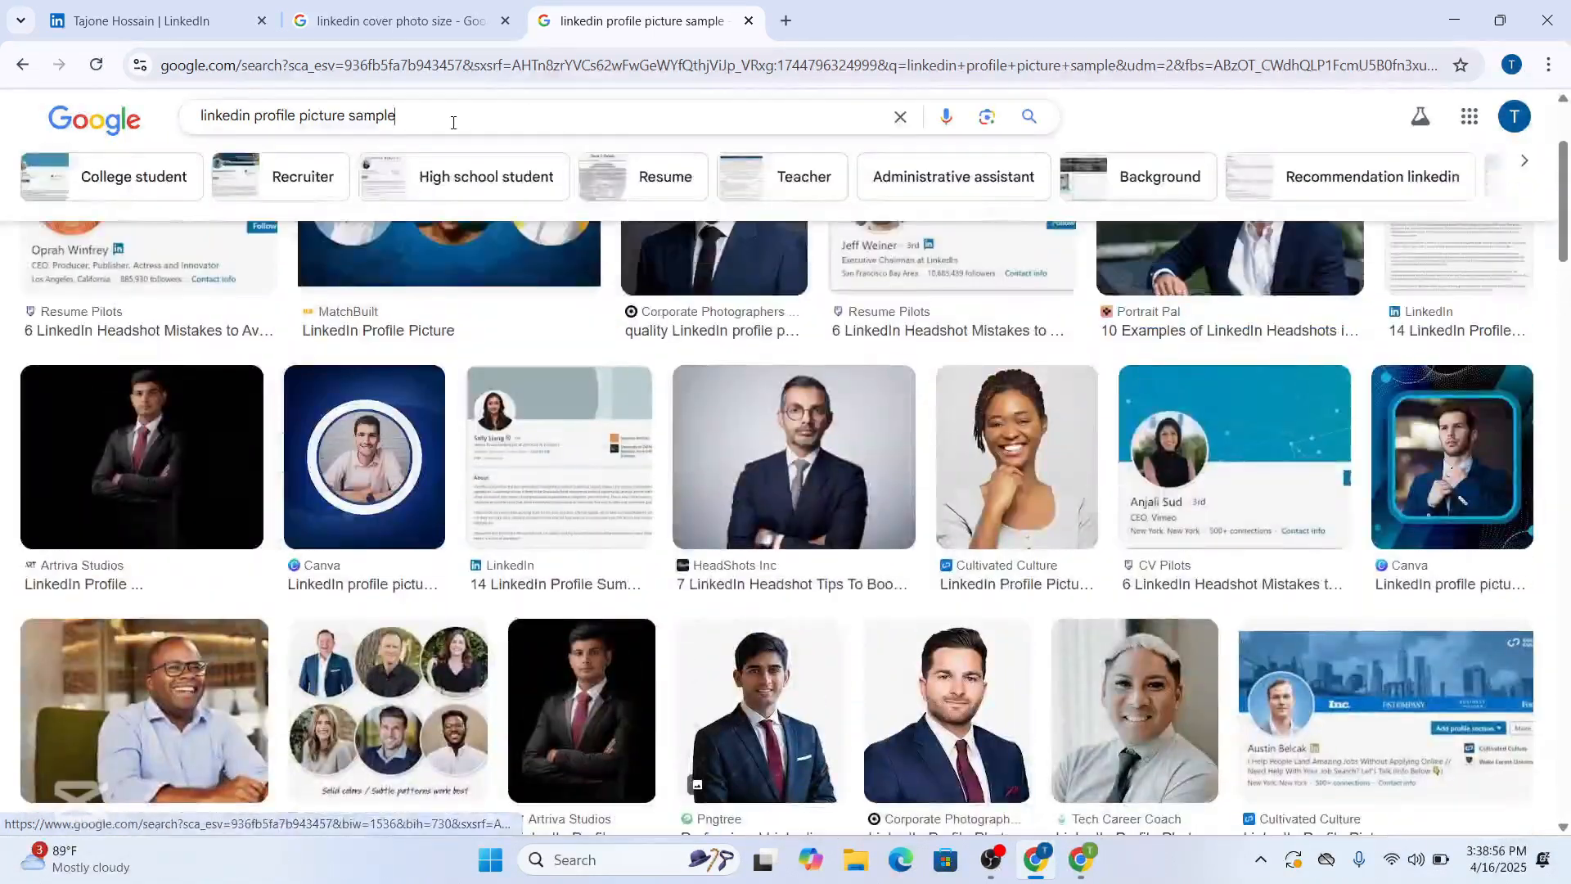
- Change the image search to "linkedin profile picture female" and browse the example headshots
left_click(453, 123)
key("BackSpace")
key("BackSpace")
key("BackSpace")
key("BackSpace")
key("BackSpace")
key("BackSpace")
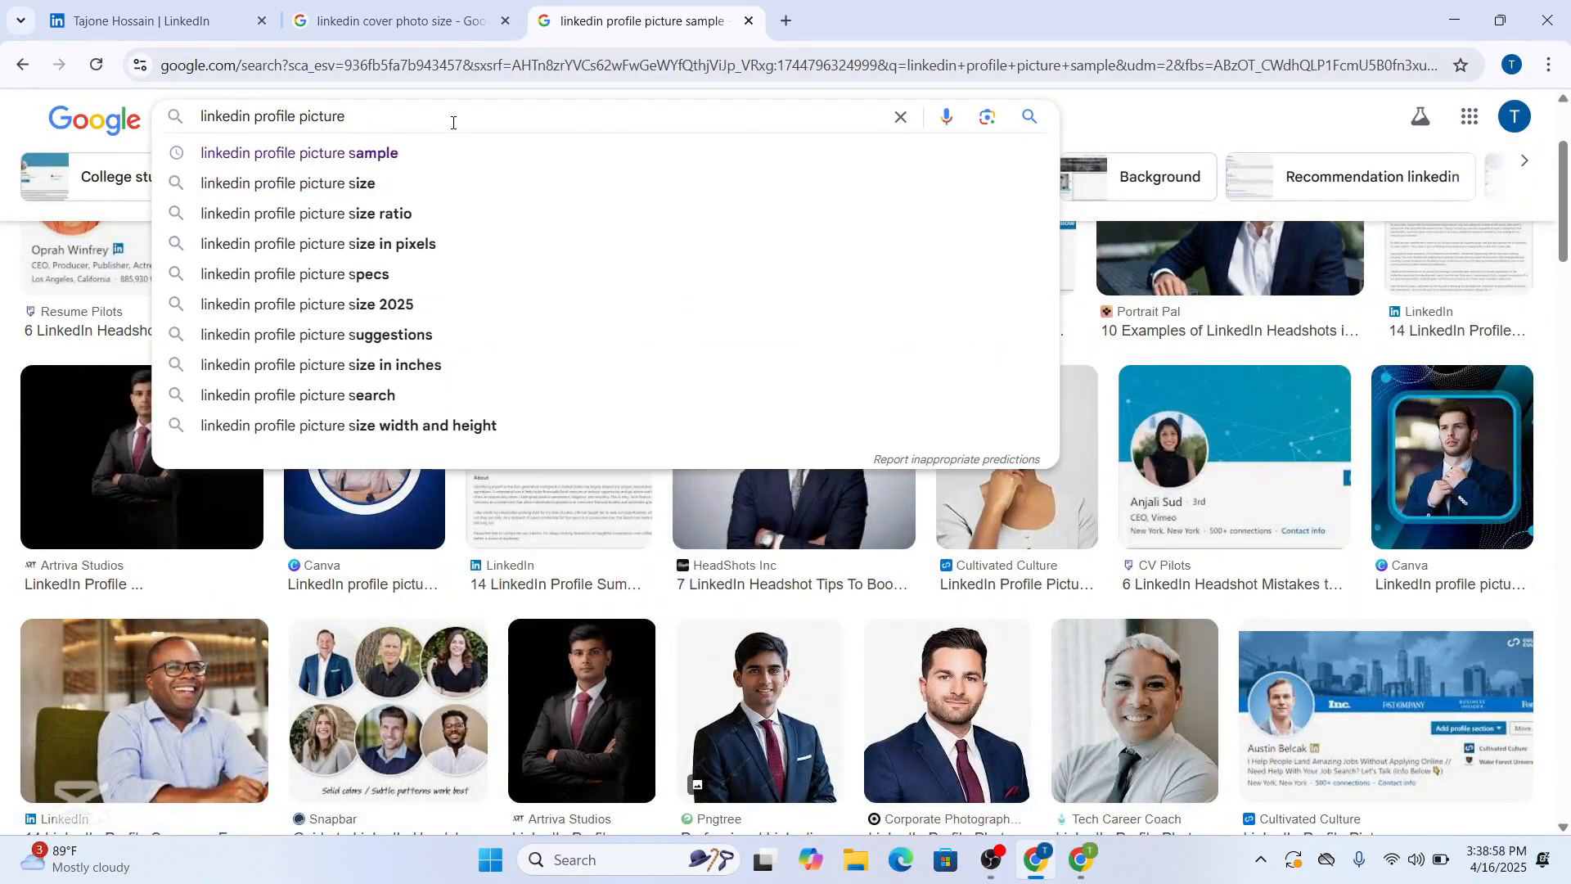
type("female")
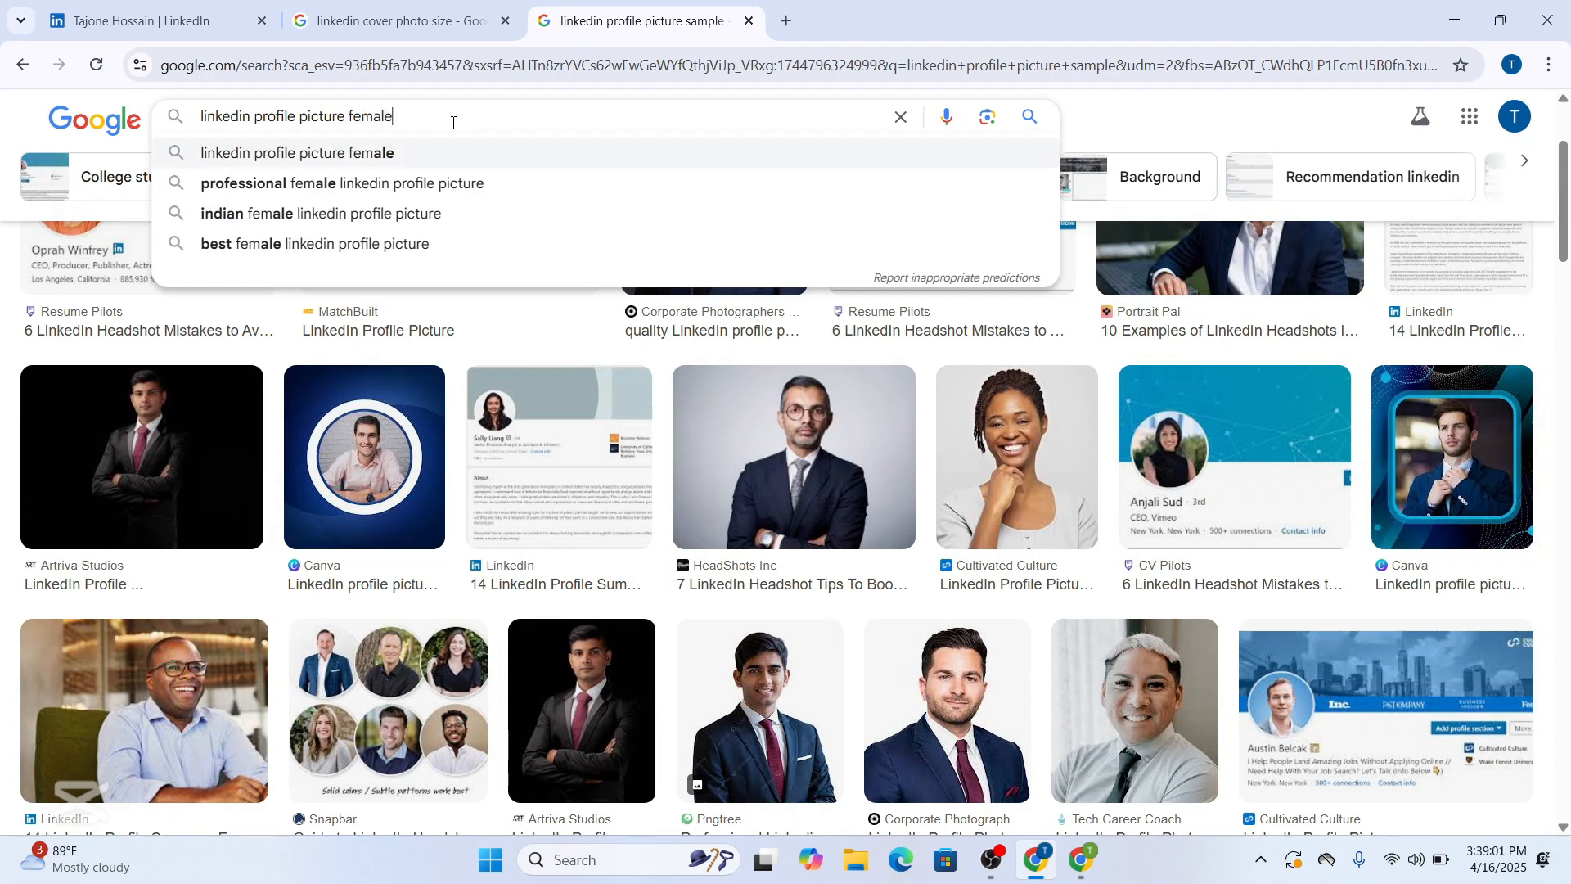
key("Return")
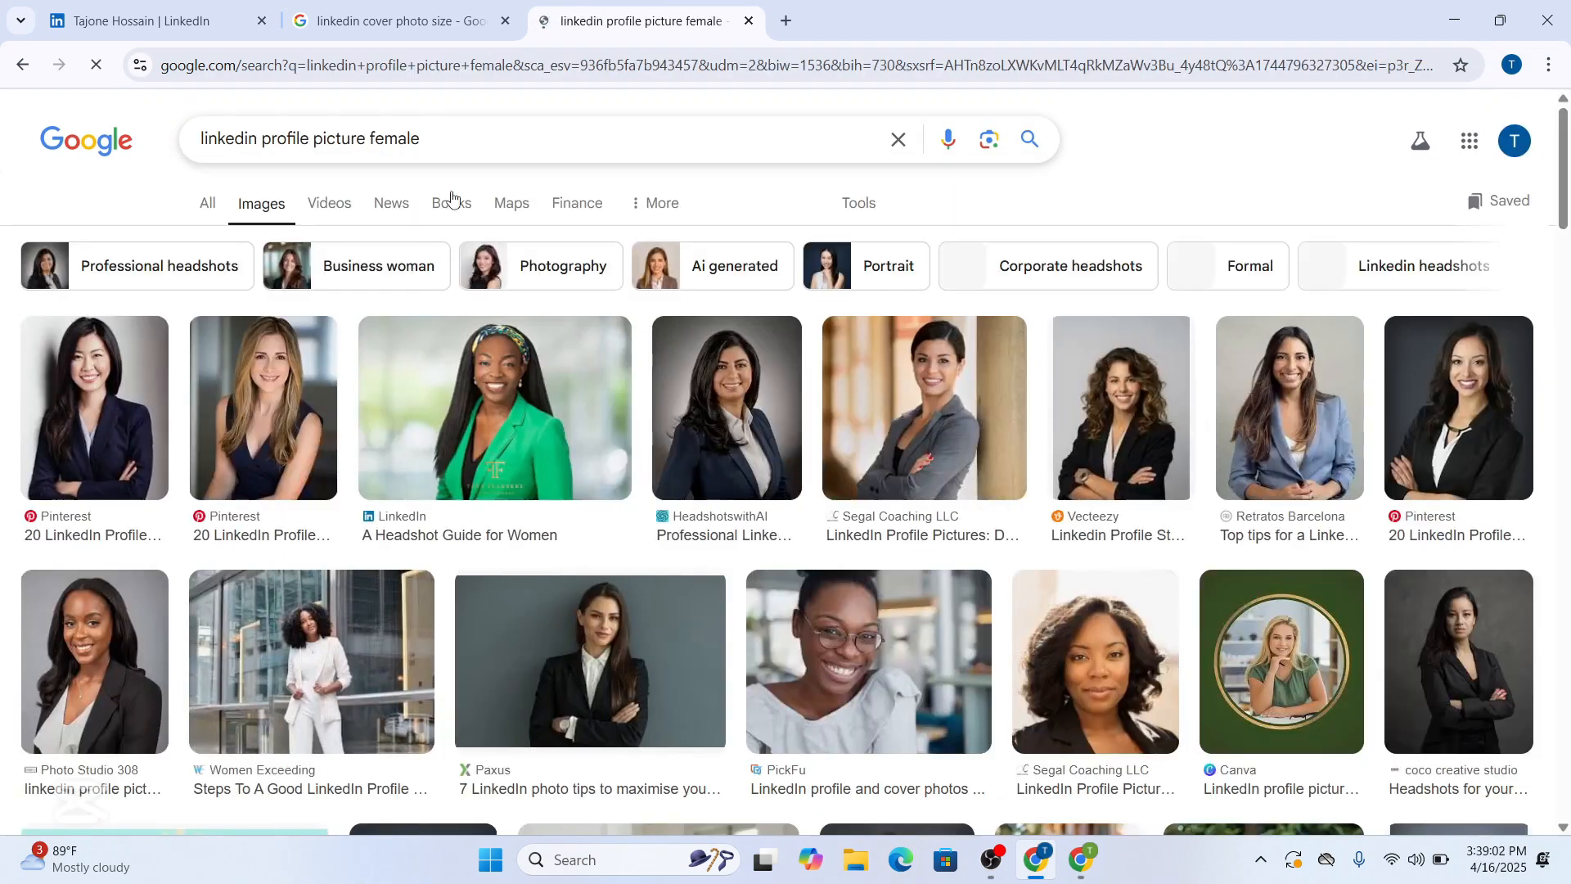
scroll(1346, 616, "down", 3)
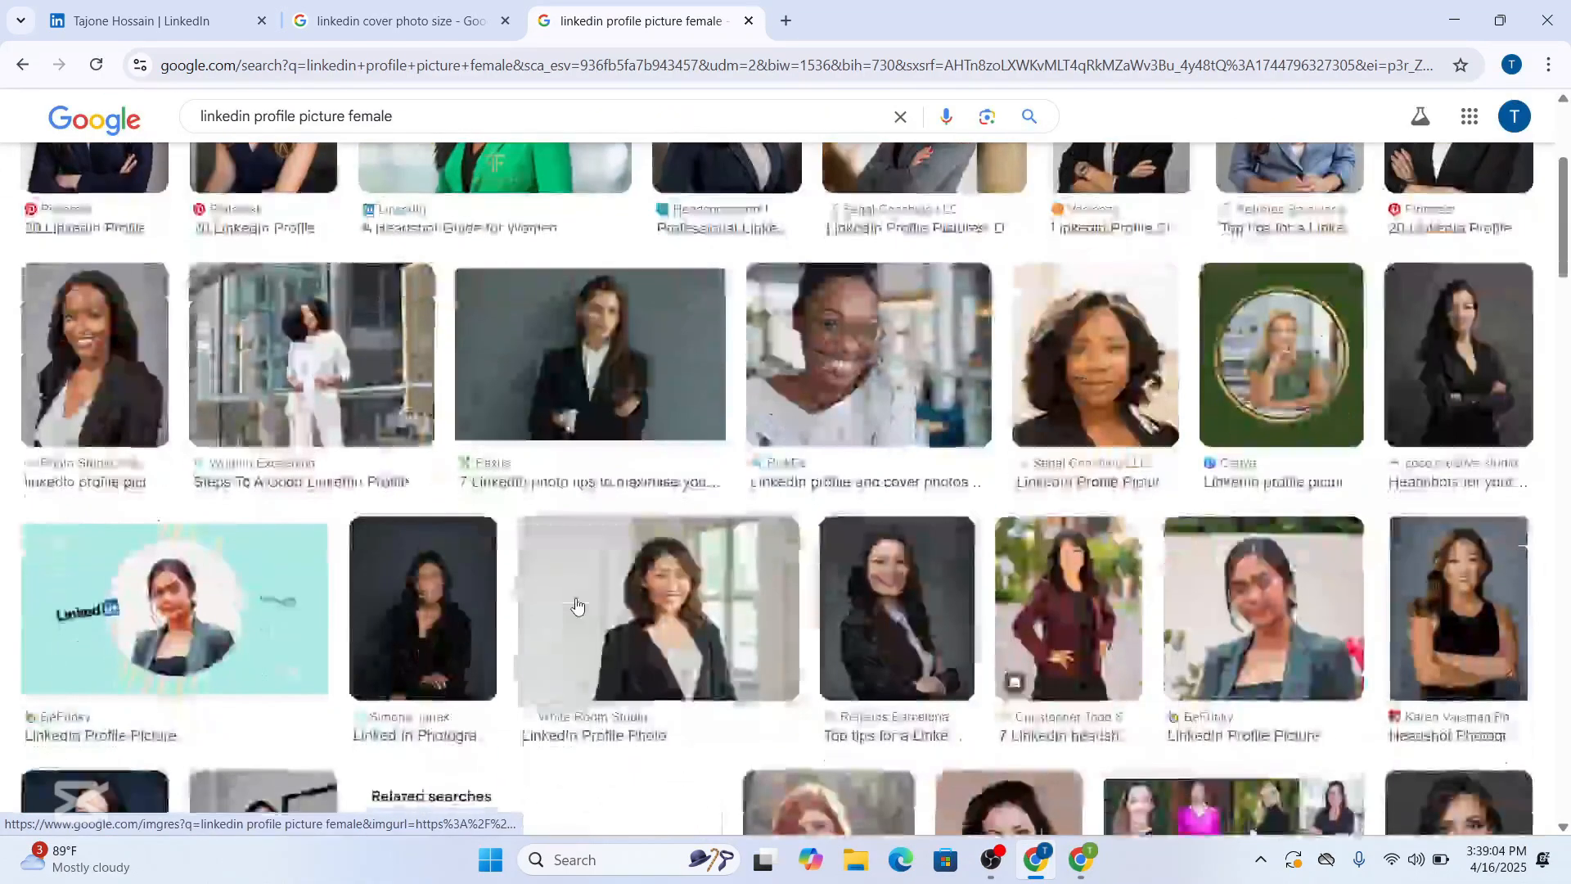
scroll(429, 634, "down", 1)
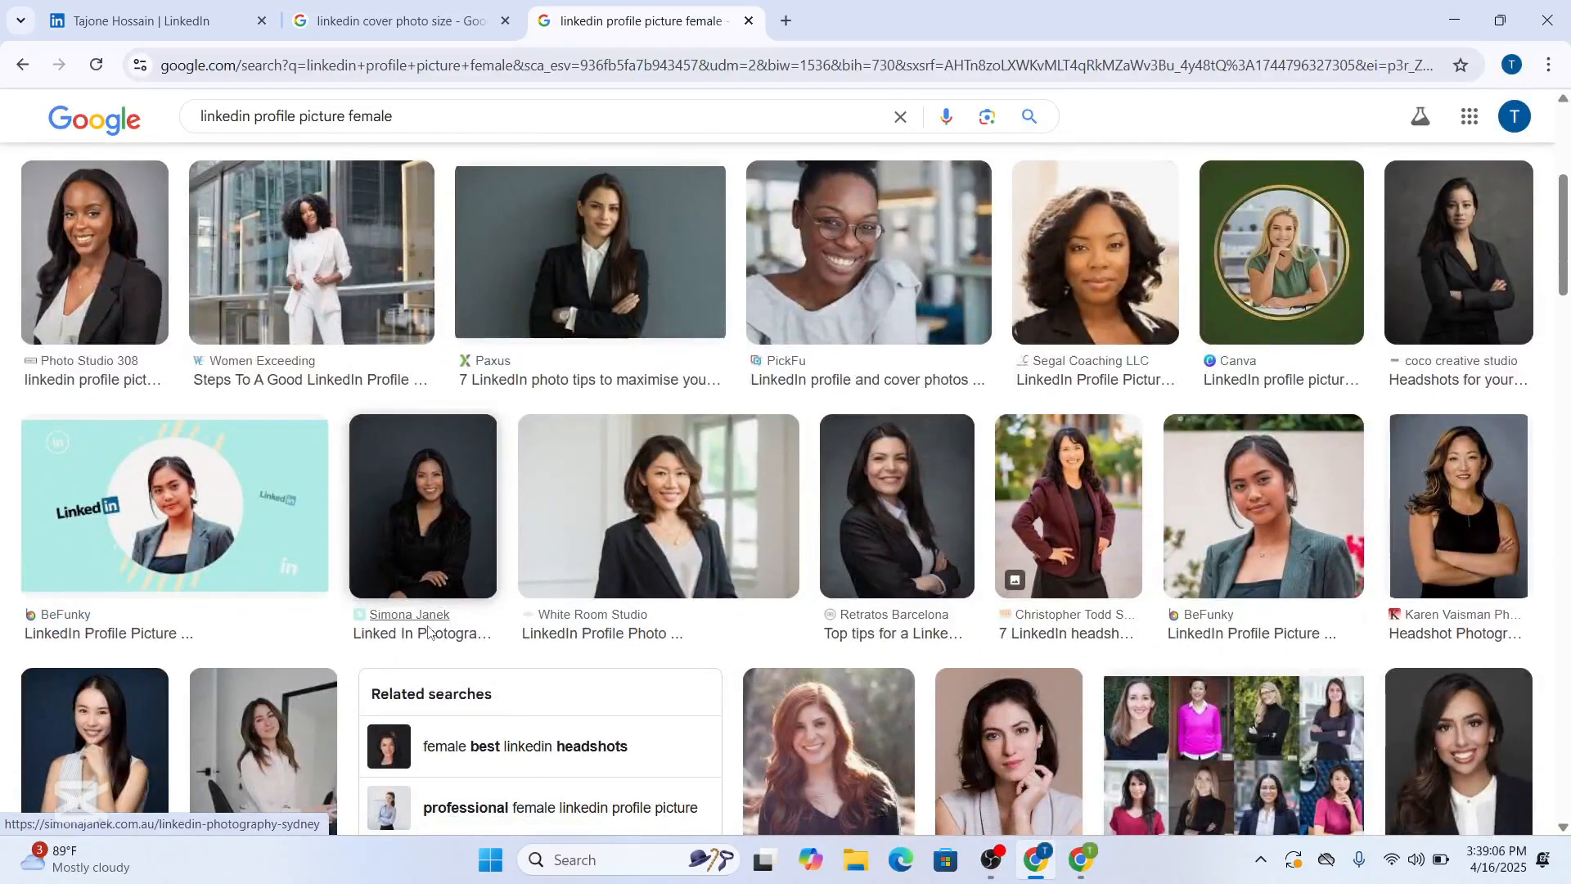
- Go back to the "linkedin profile picture sample" image results, then switch to LinkedIn and look over the profile page
scroll(429, 634, "up", 4)
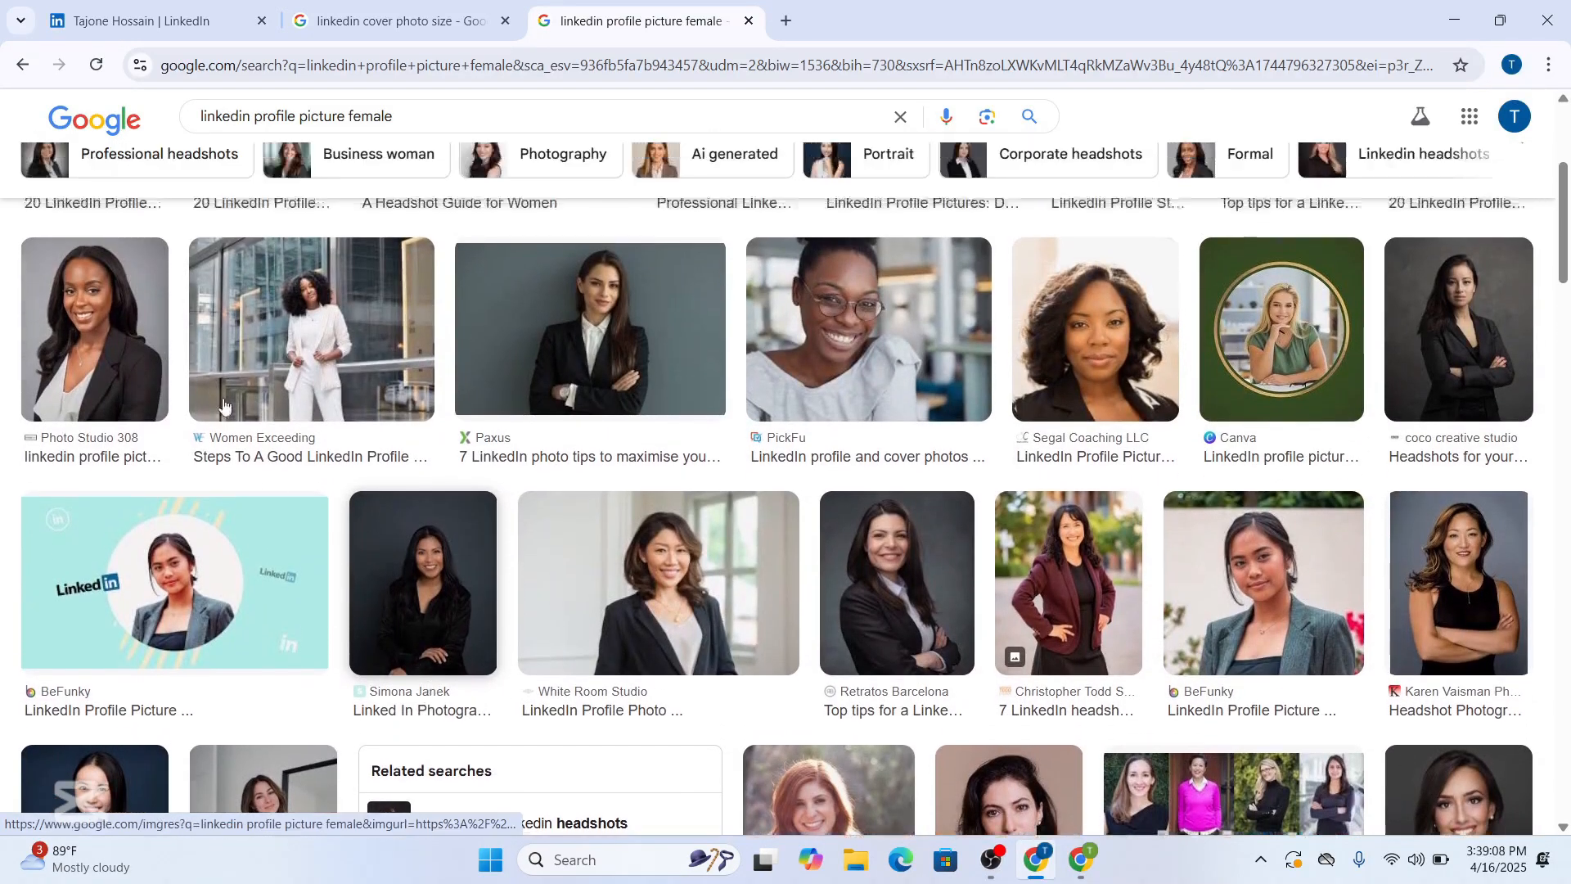
left_click(22, 63)
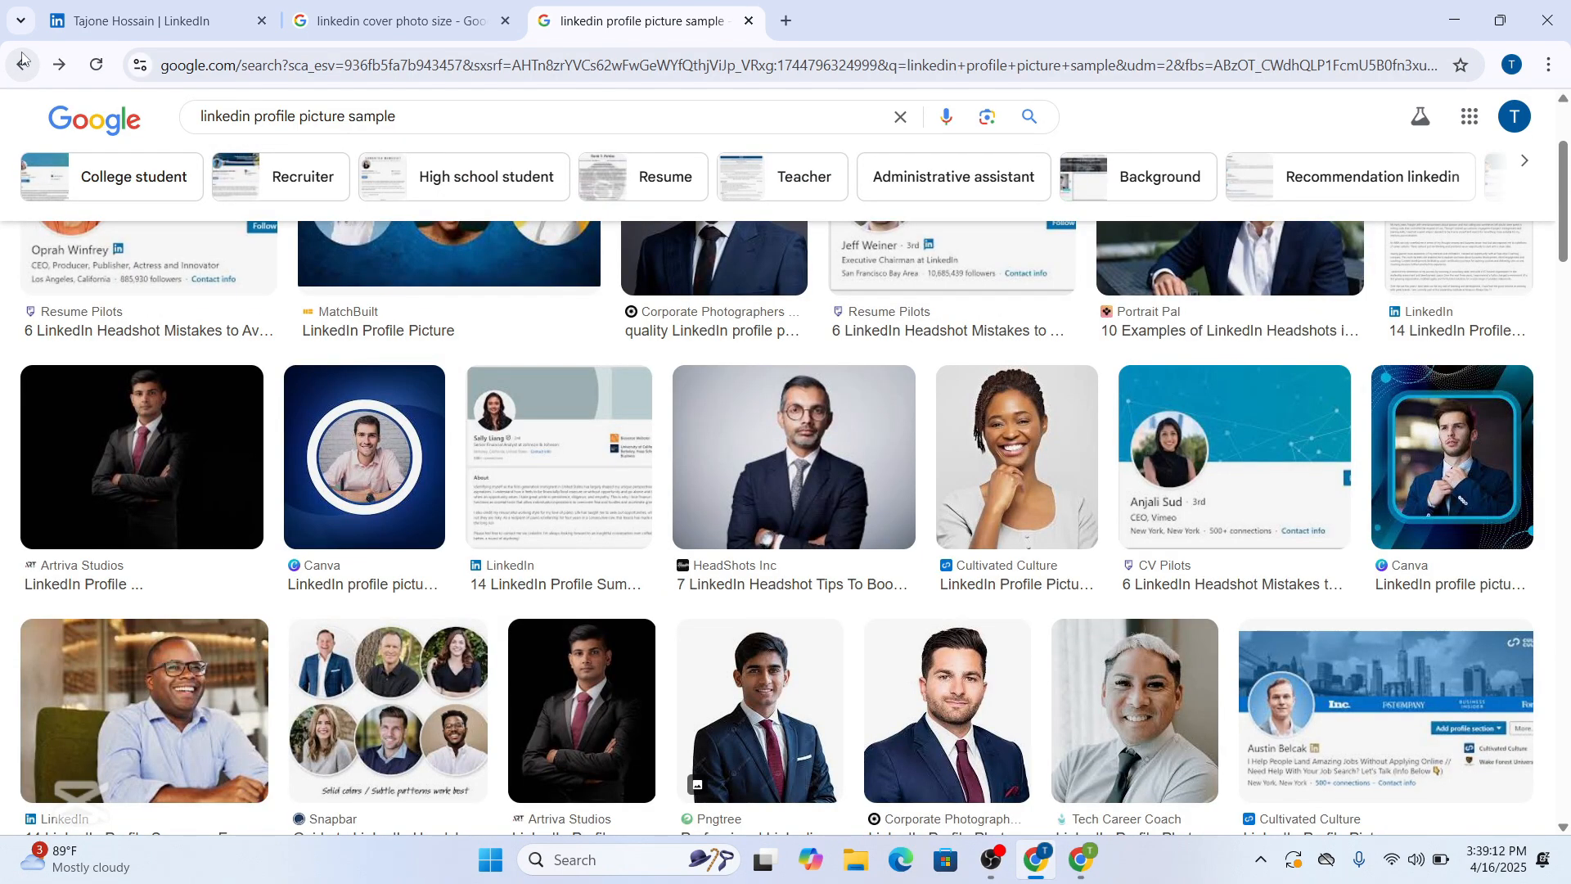
left_click(148, 20)
scroll(414, 347, "down", 2)
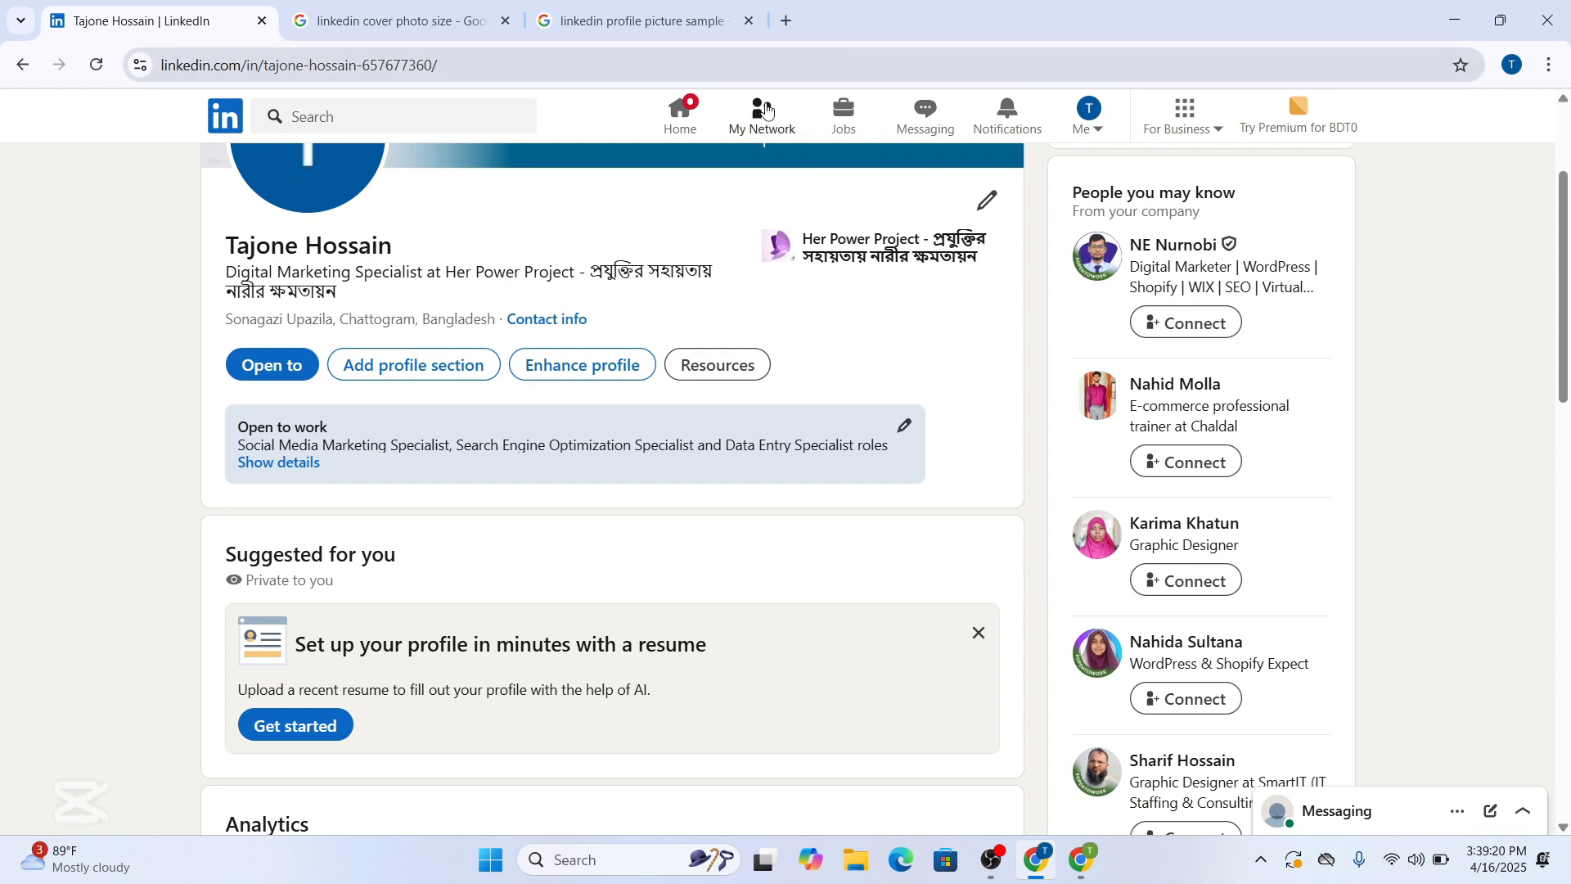
scroll(323, 379, "up", 2)
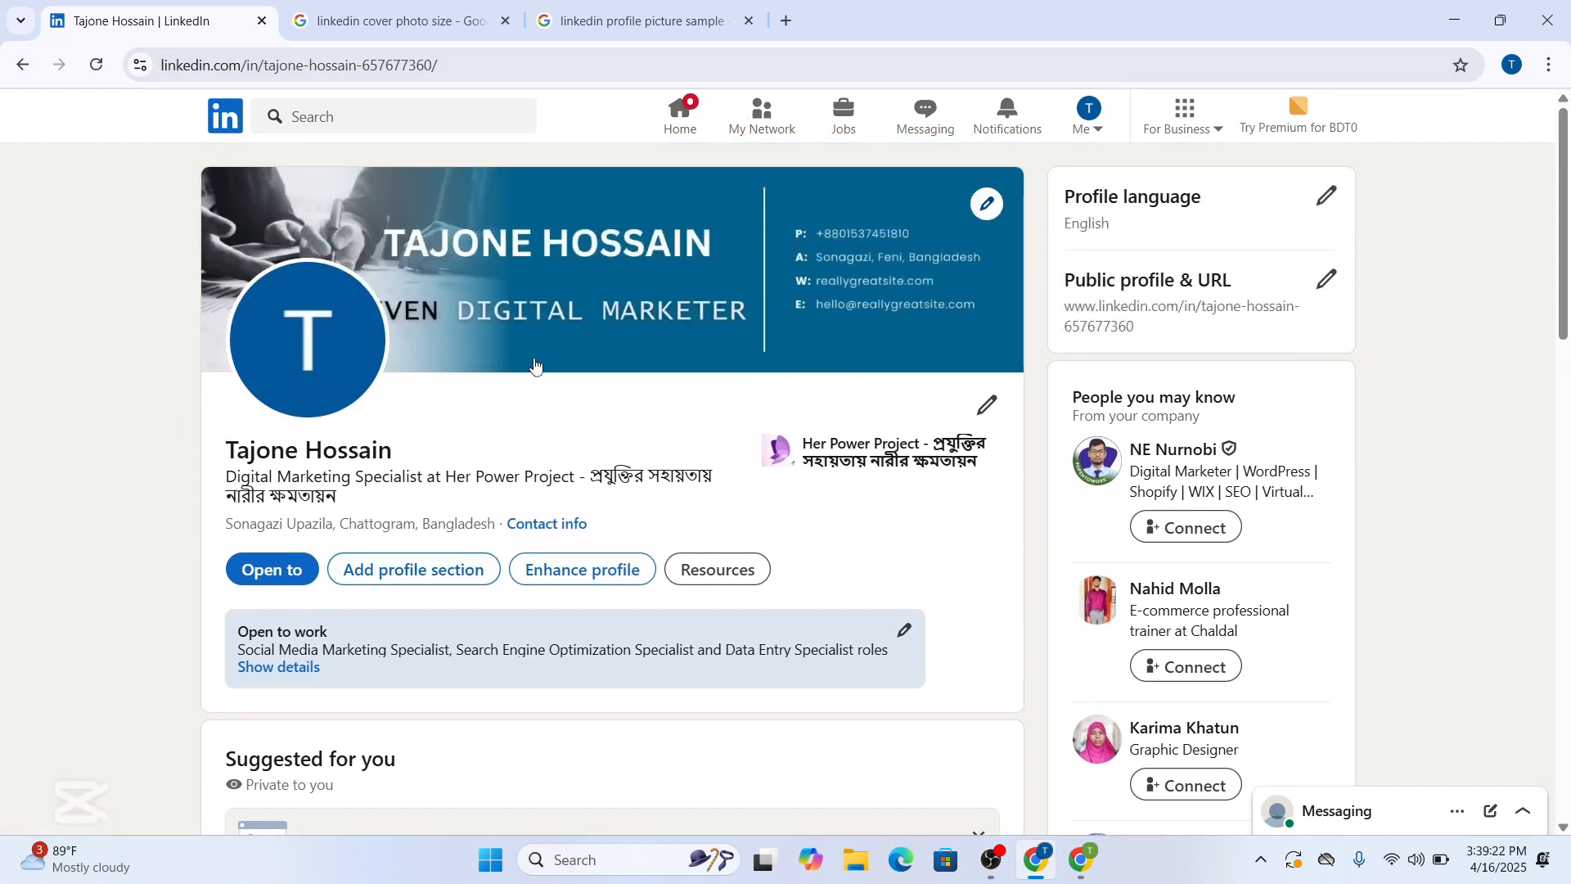
scroll(896, 622, "down", 1)
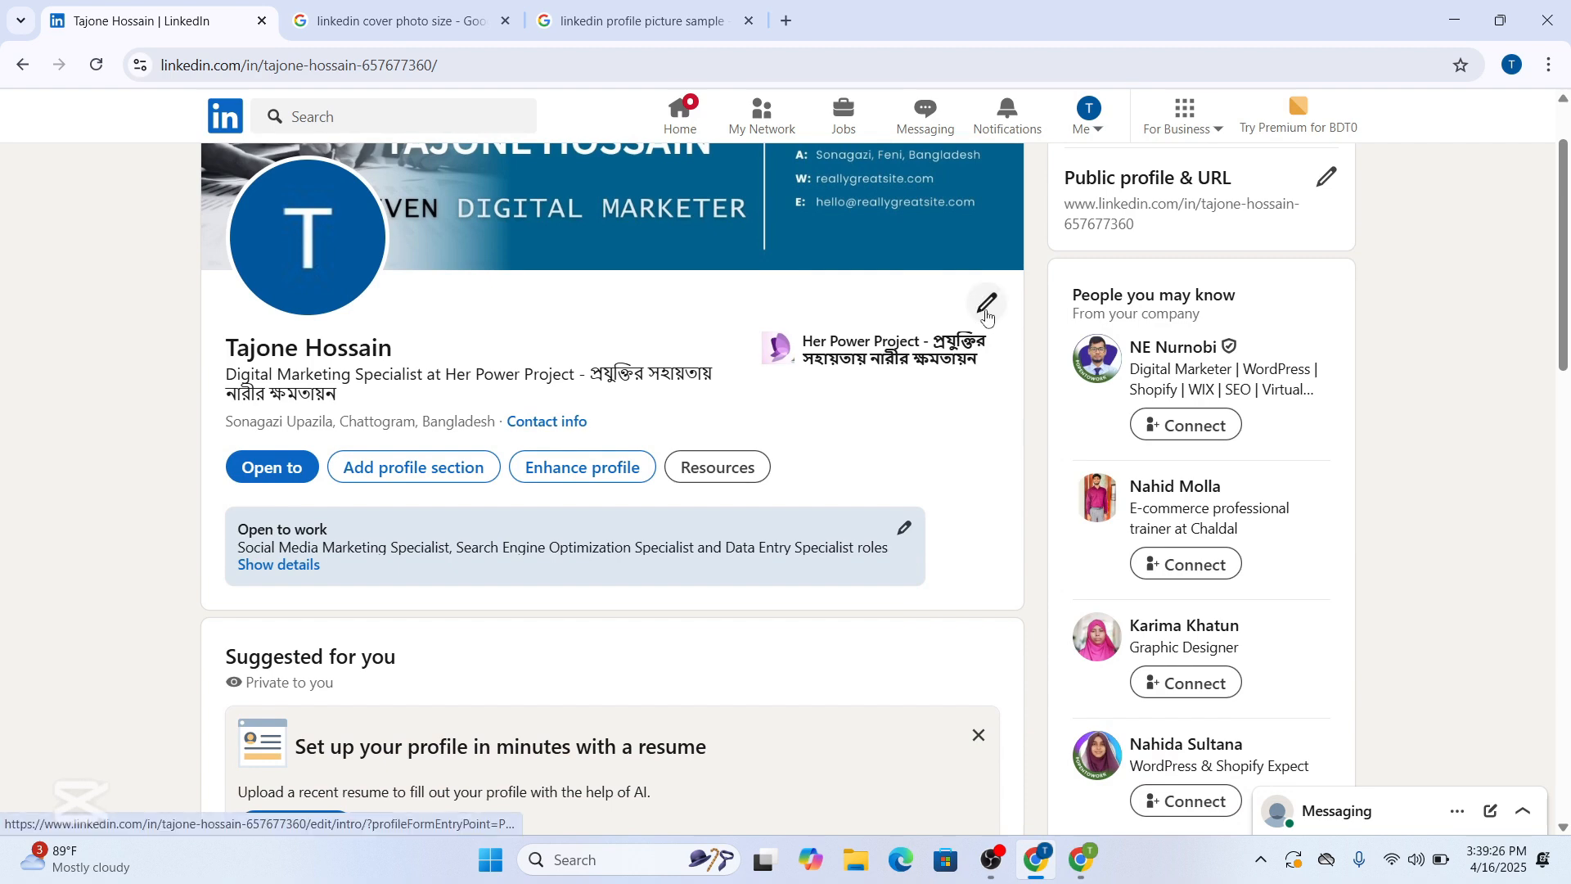
- Examine the headline in the profile's Edit intro form, close the form, and highlight the headline text on the profile
left_click(988, 303)
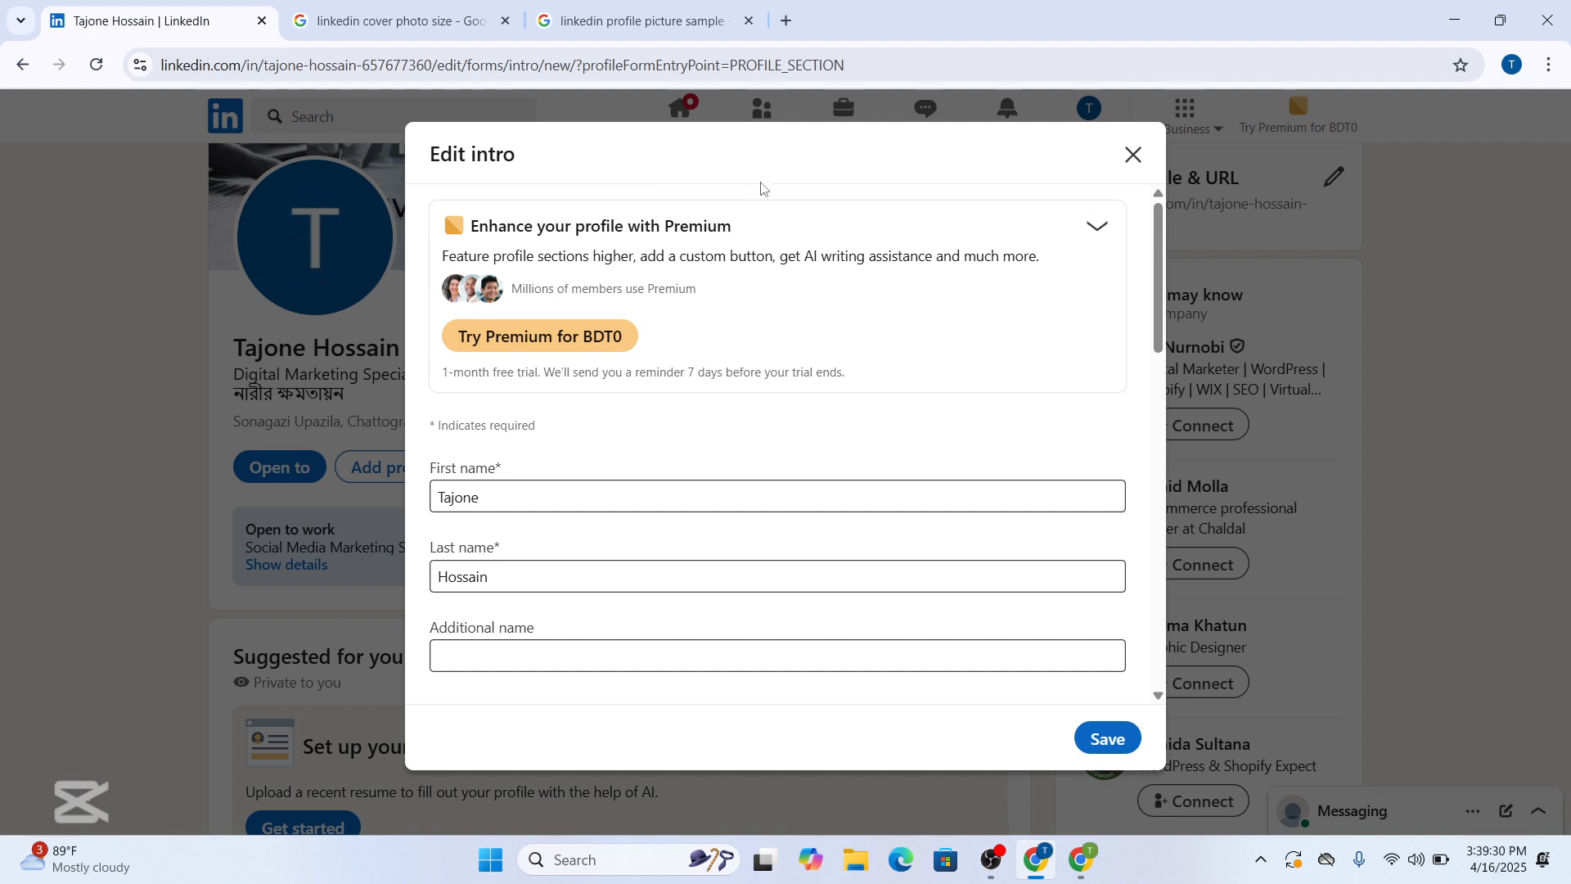
scroll(583, 448, "down", 1)
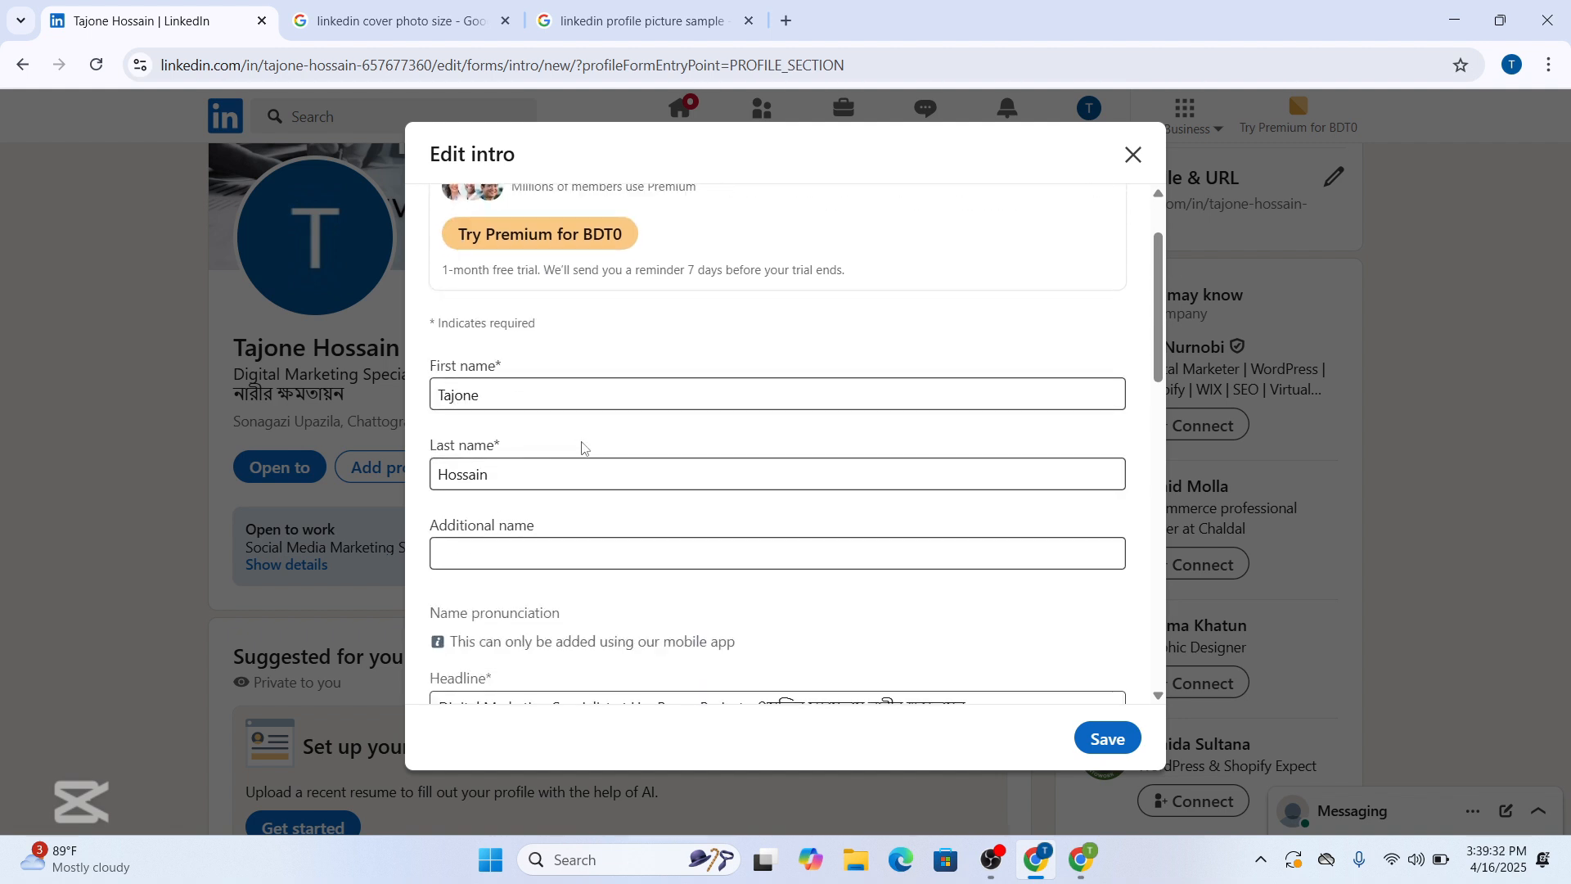
scroll(583, 448, "down", 4)
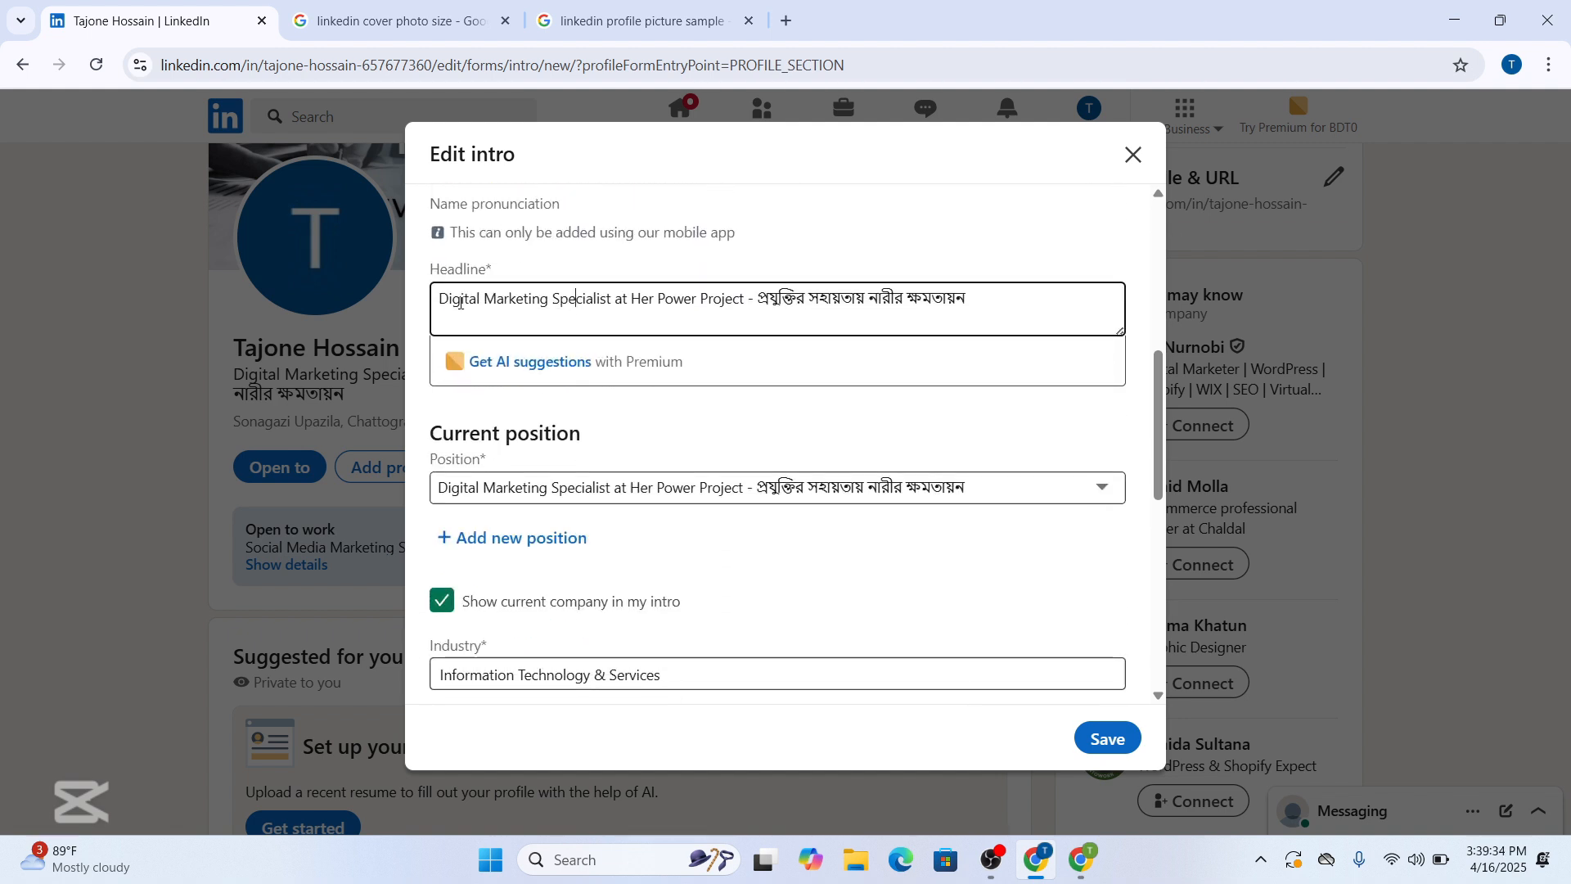
left_click_drag(440, 299, 1061, 302)
left_click(968, 216)
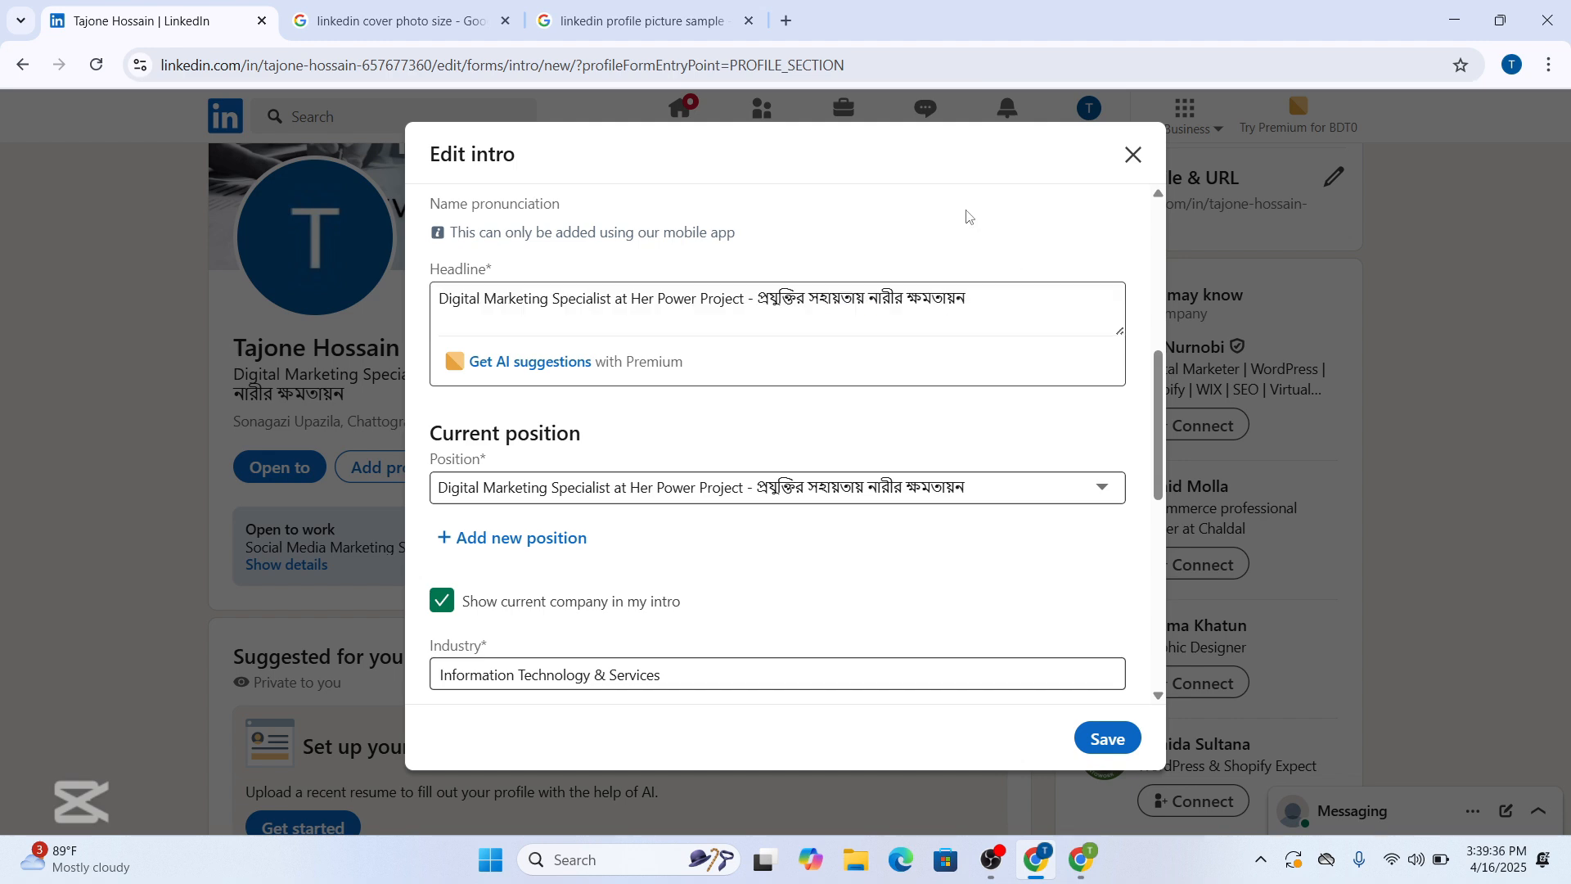
left_click(1134, 156)
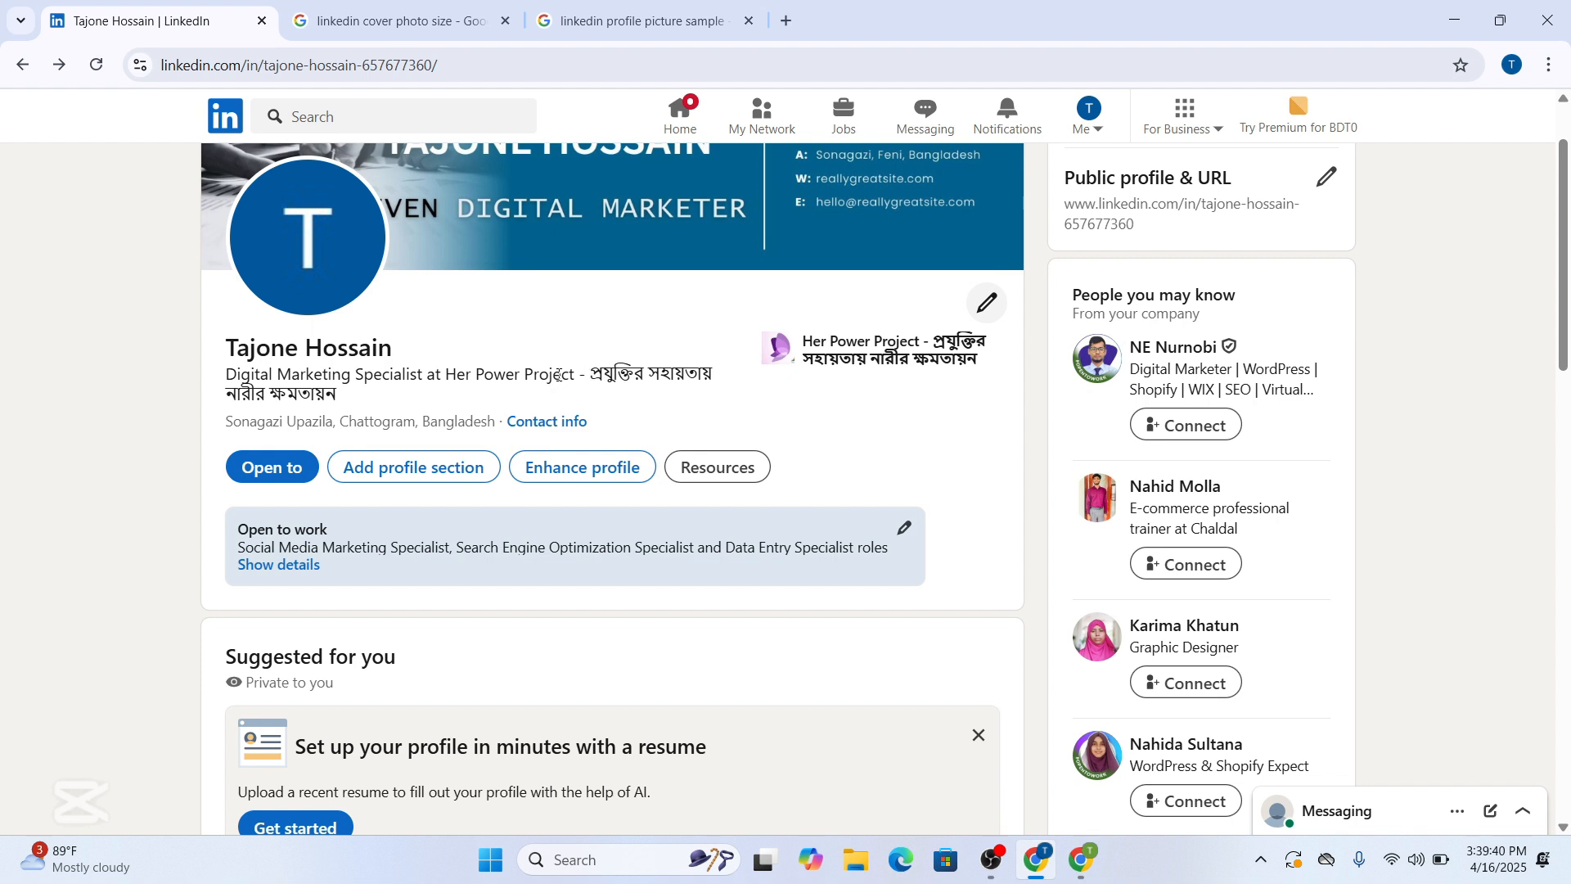
left_click_drag(215, 381, 379, 403)
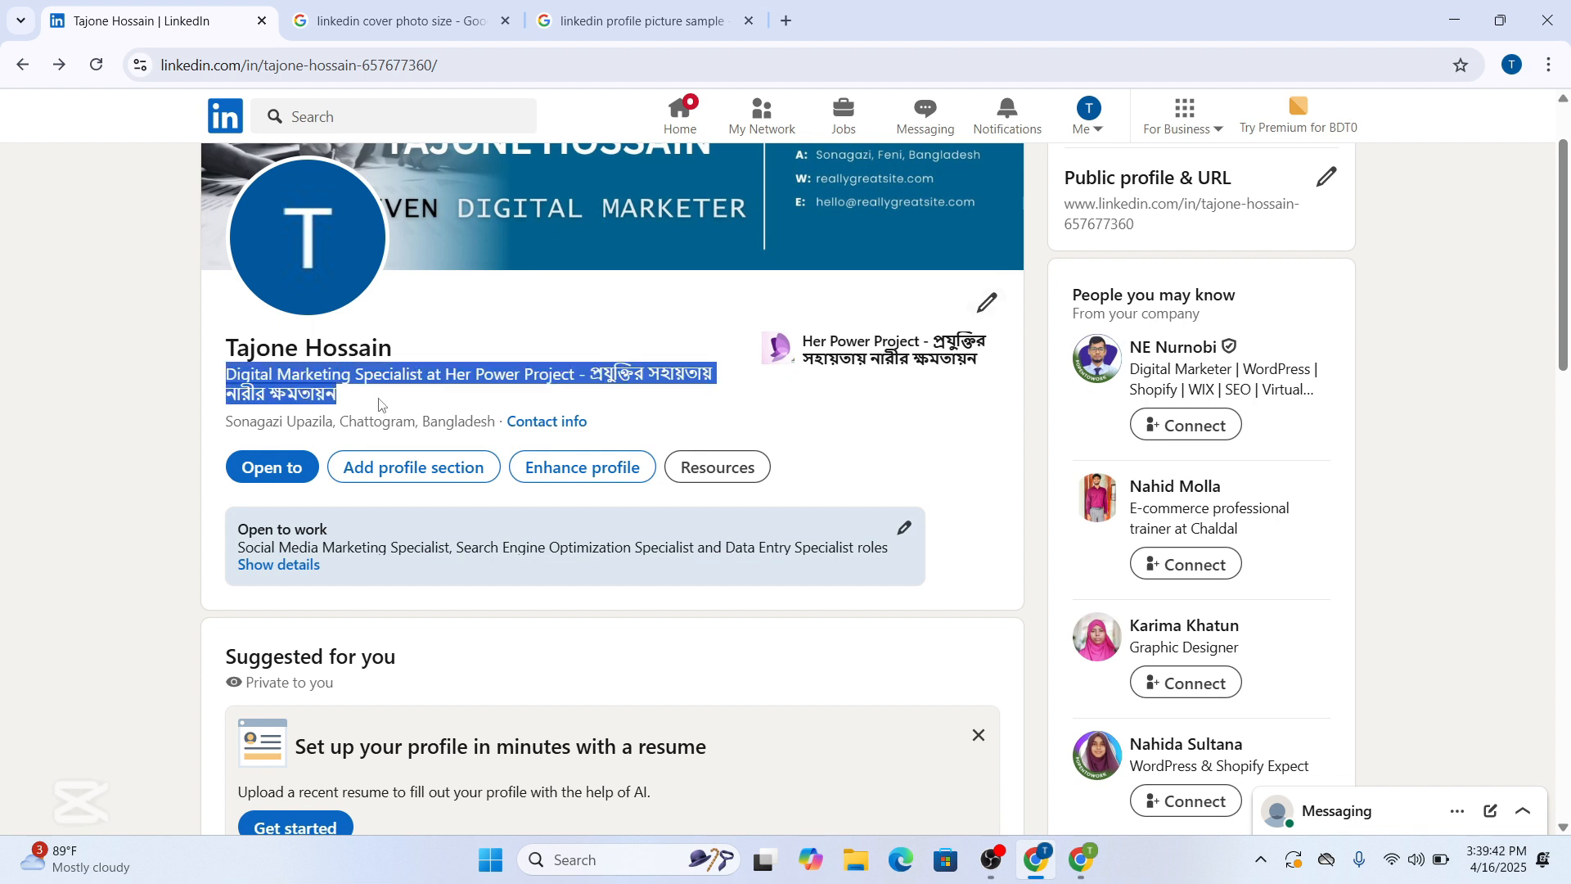
left_click(372, 405)
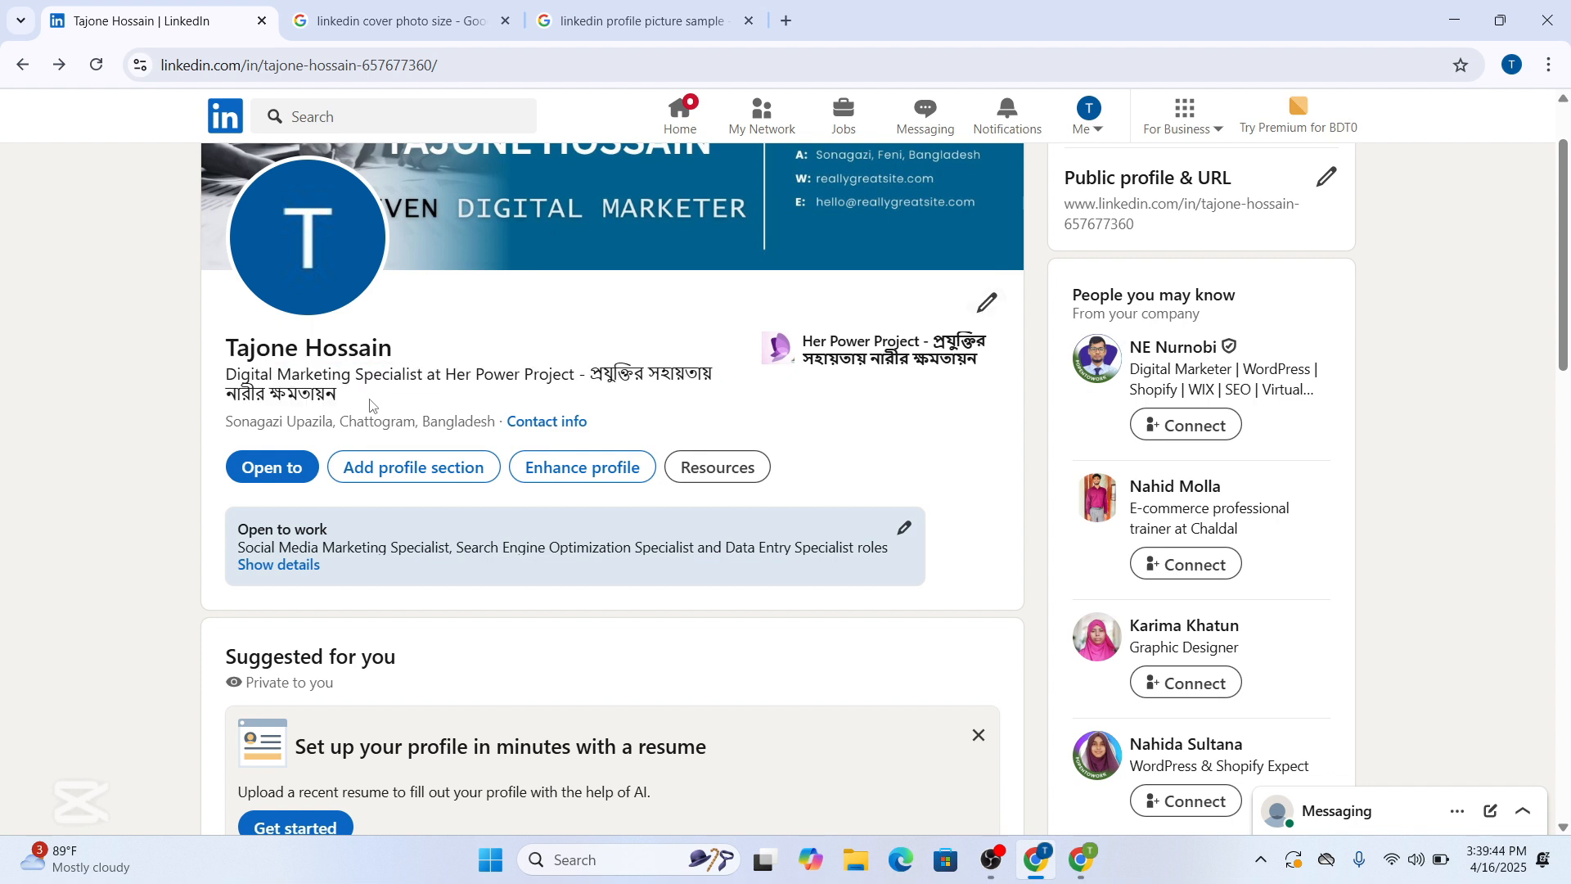
left_click_drag(370, 405, 208, 380)
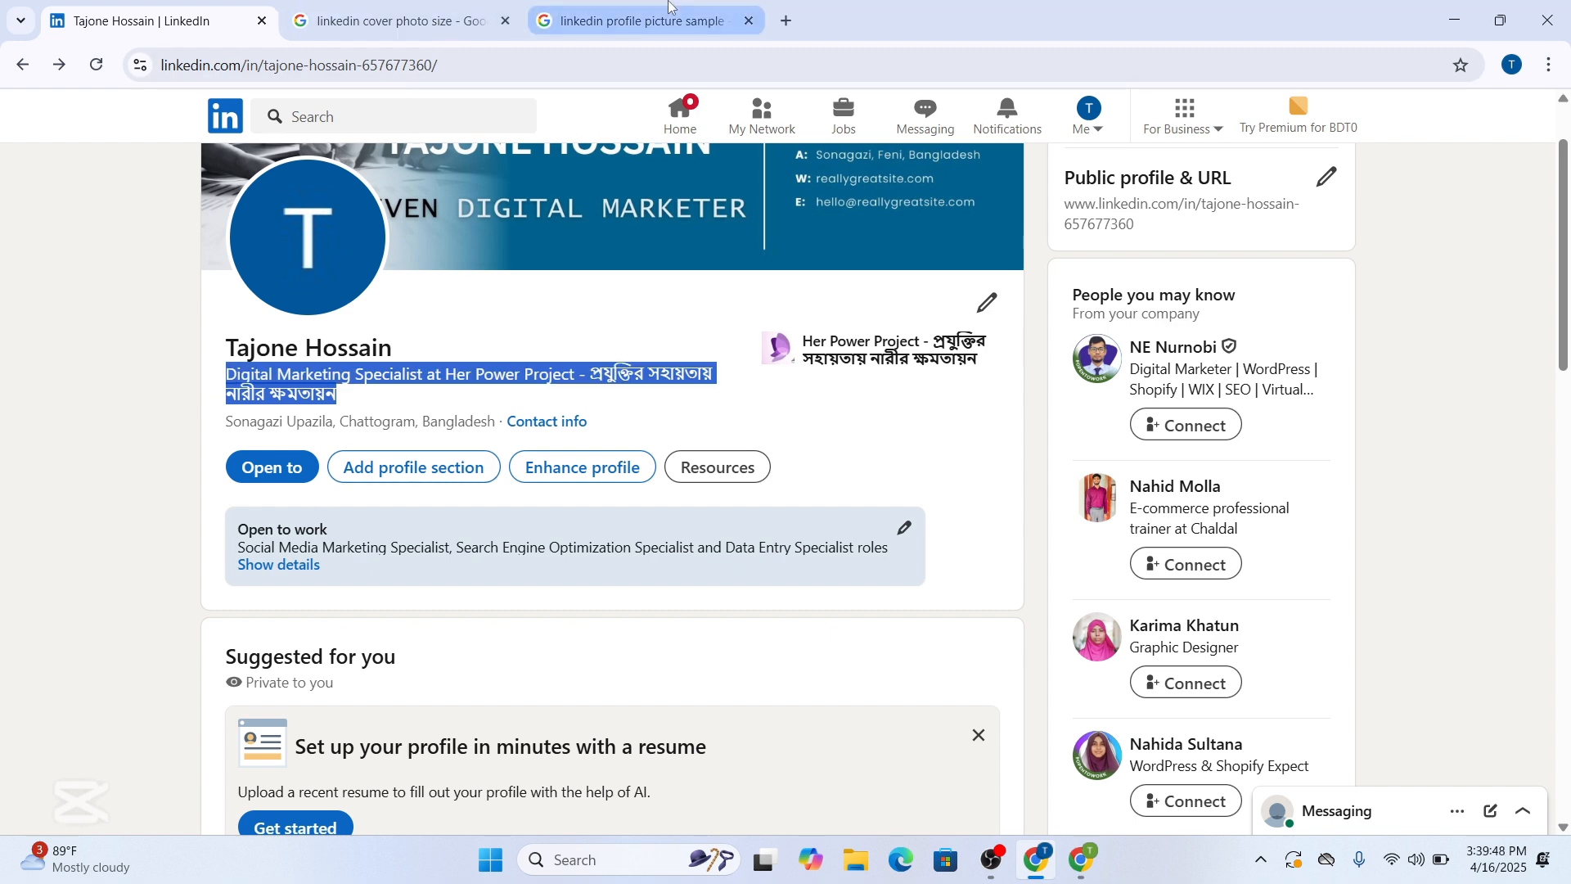
- Search Google for "chatgpt" in a new tab
left_click(703, 21)
left_click(786, 21)
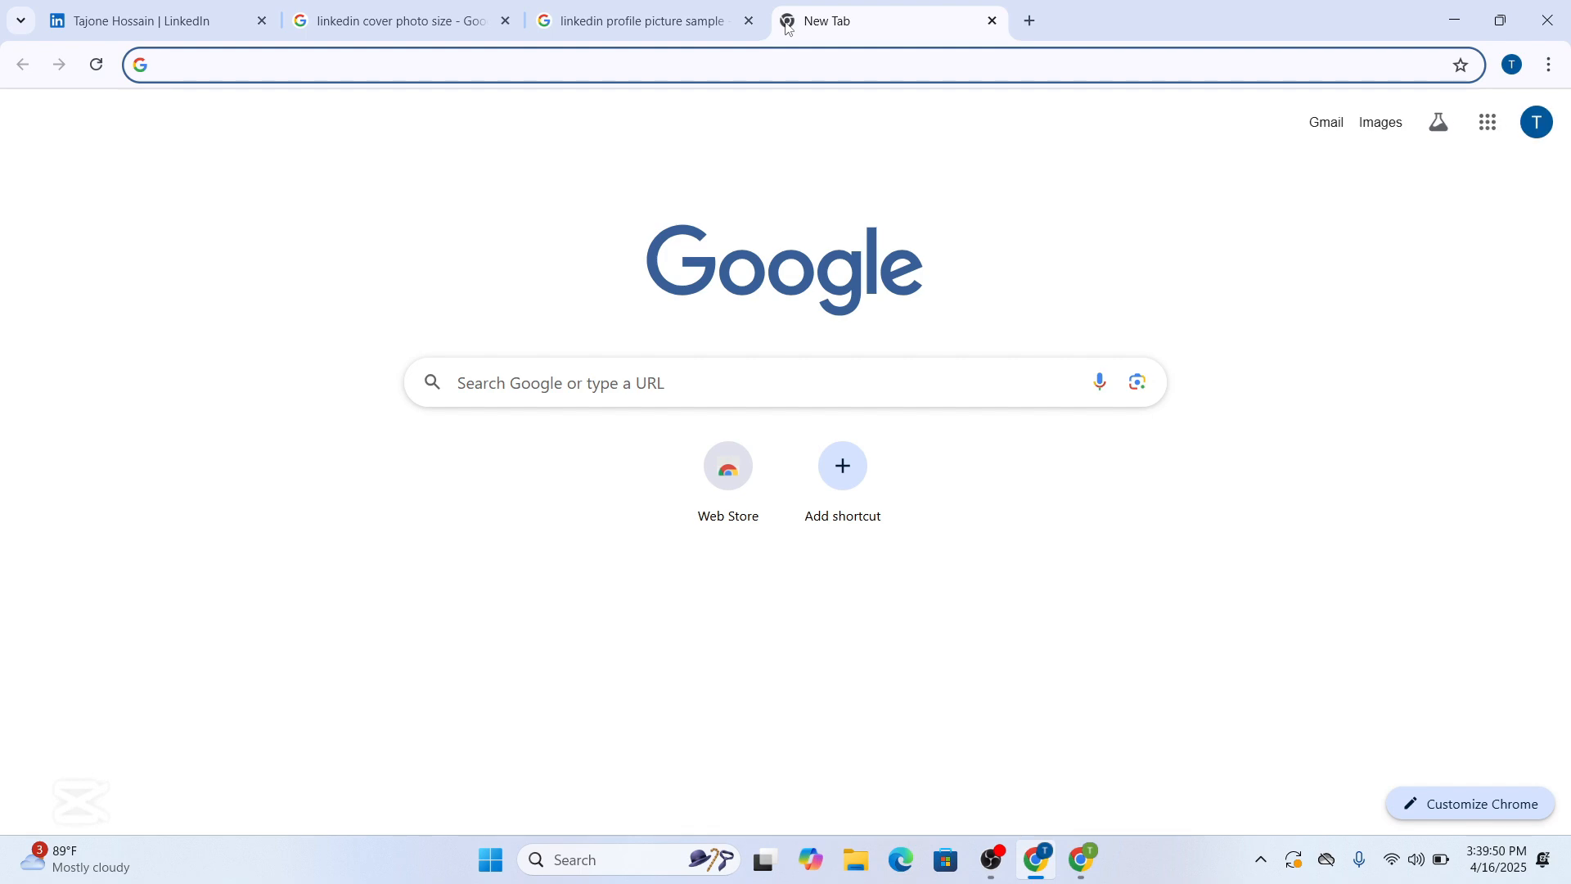
type("chatgpt")
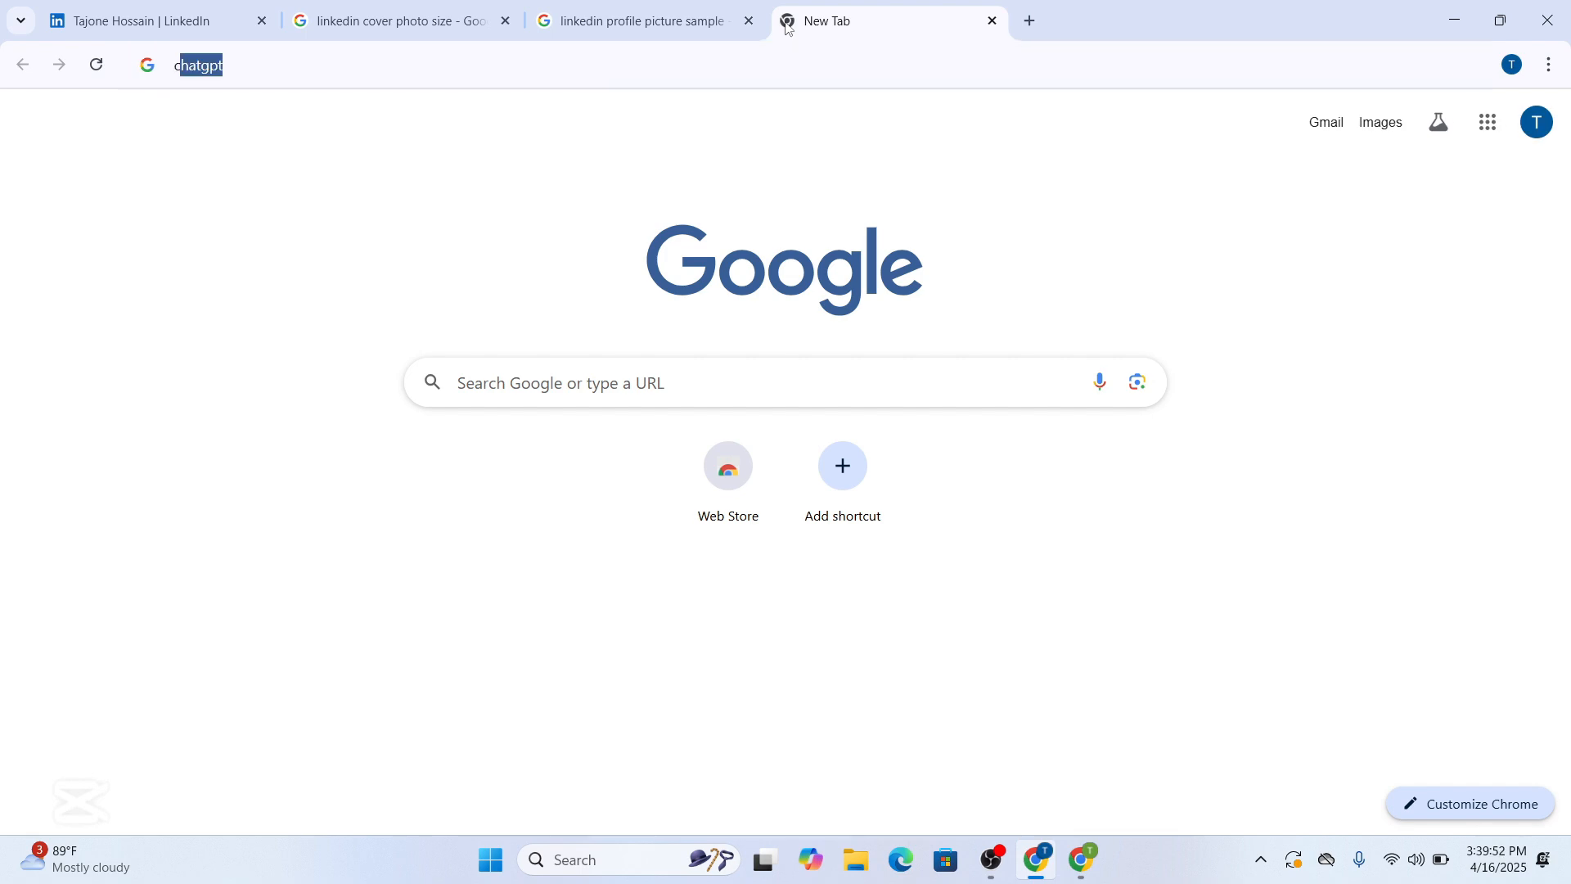
key("Return")
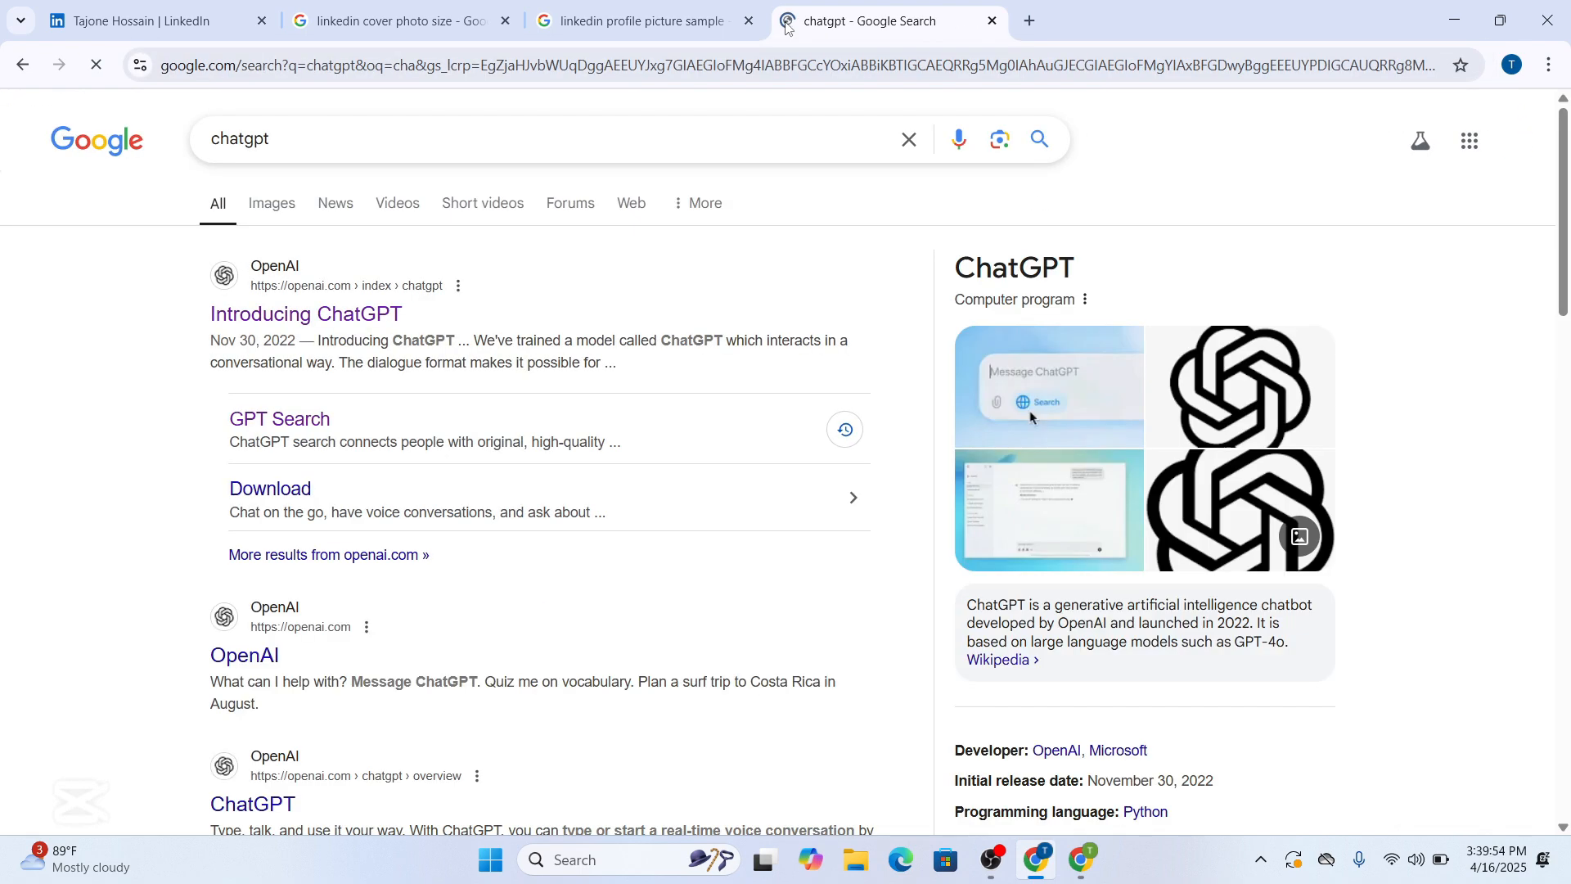
left_click(305, 314)
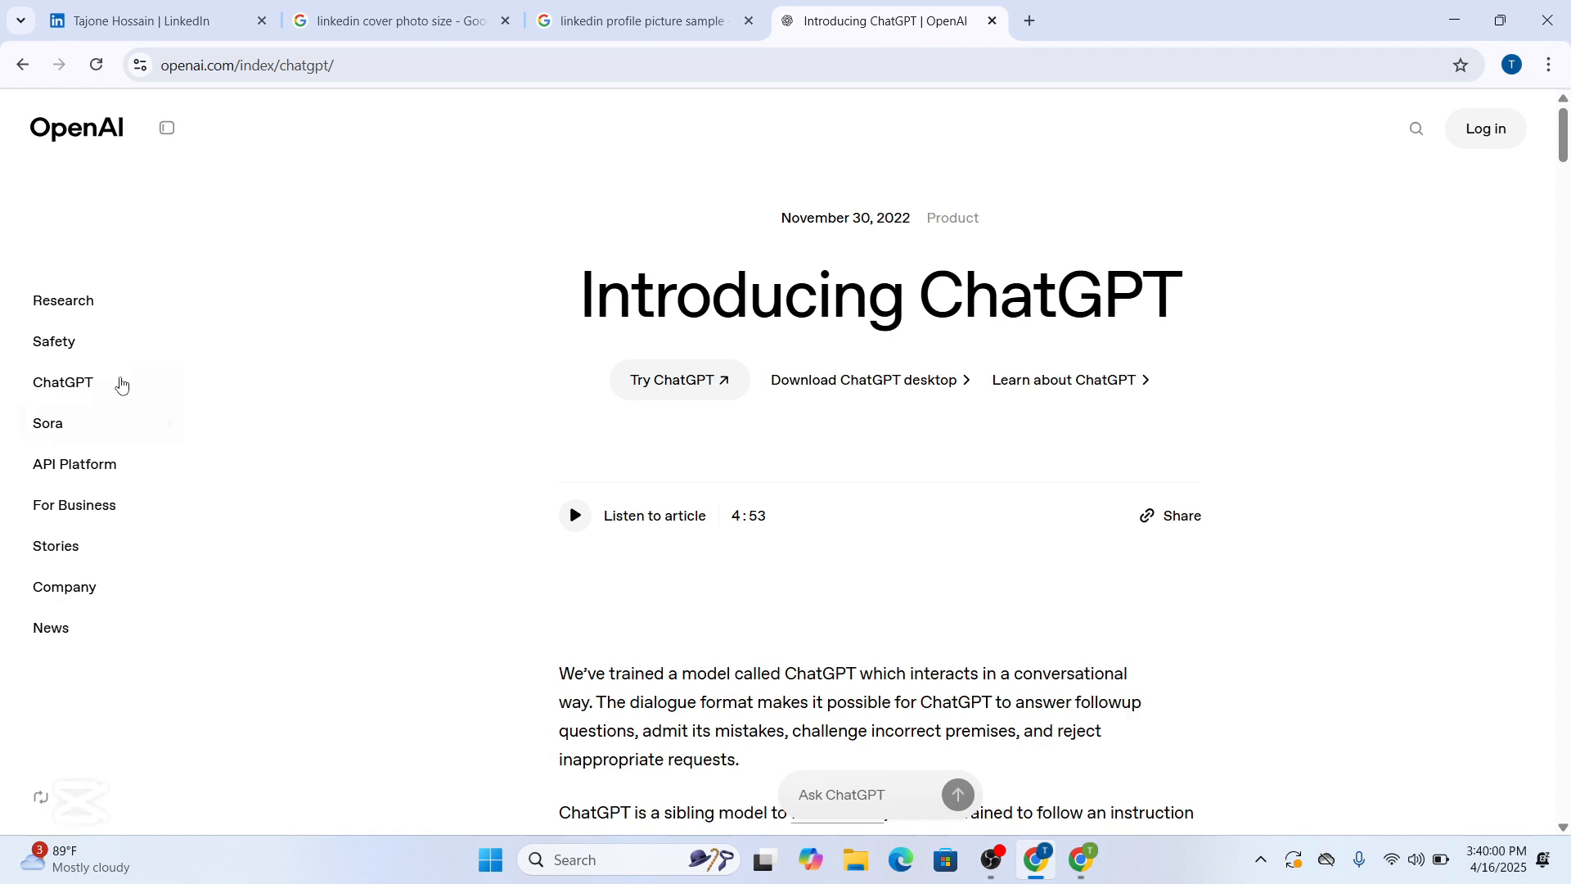
left_click(58, 387)
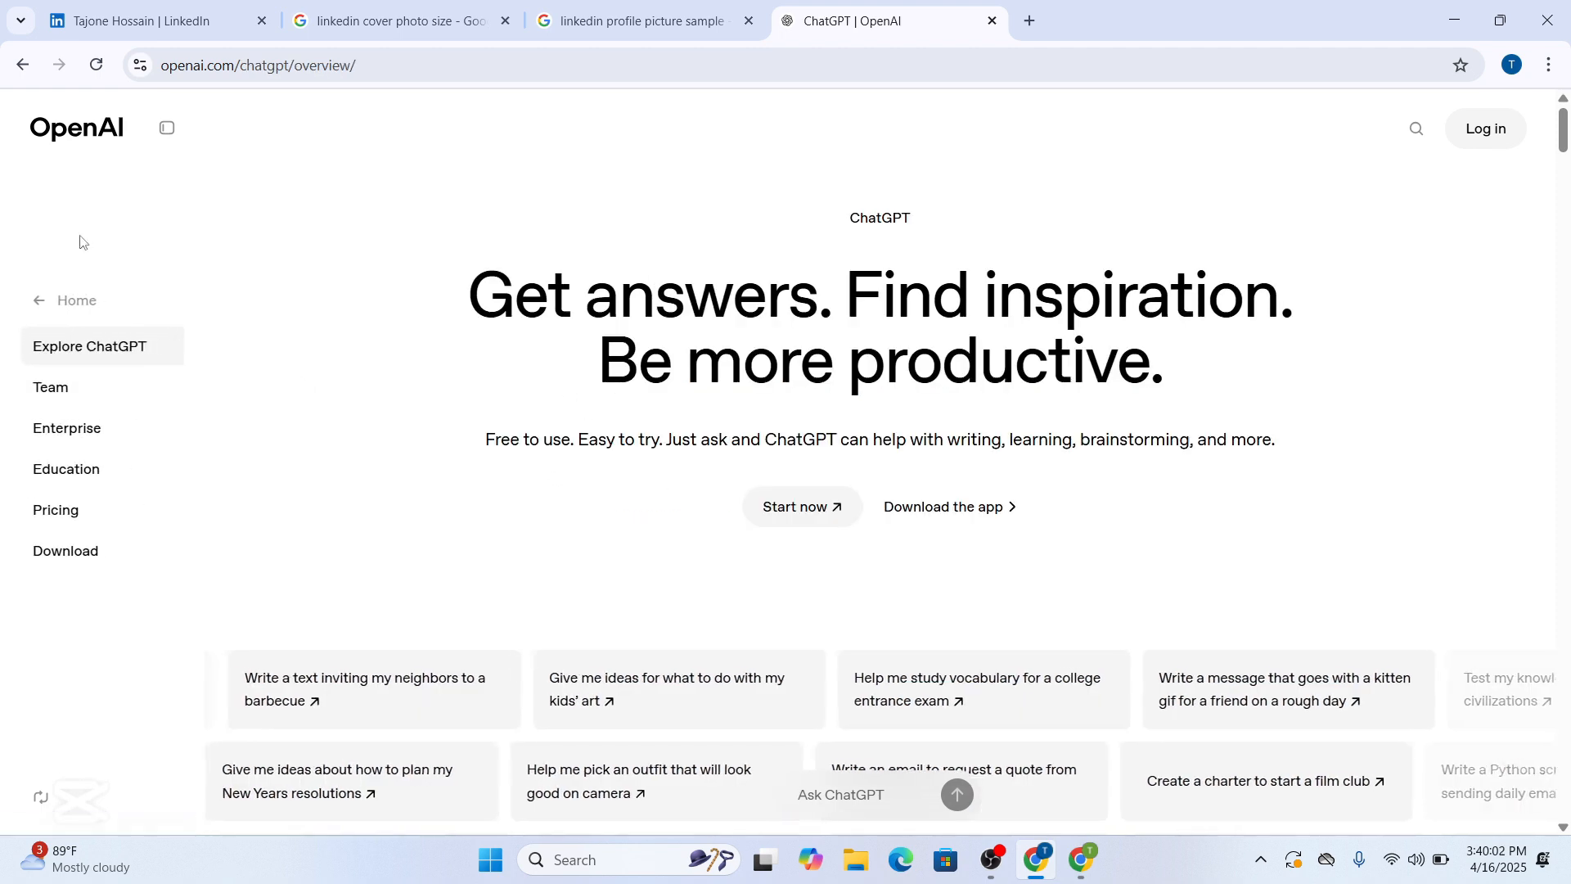
left_click(21, 66)
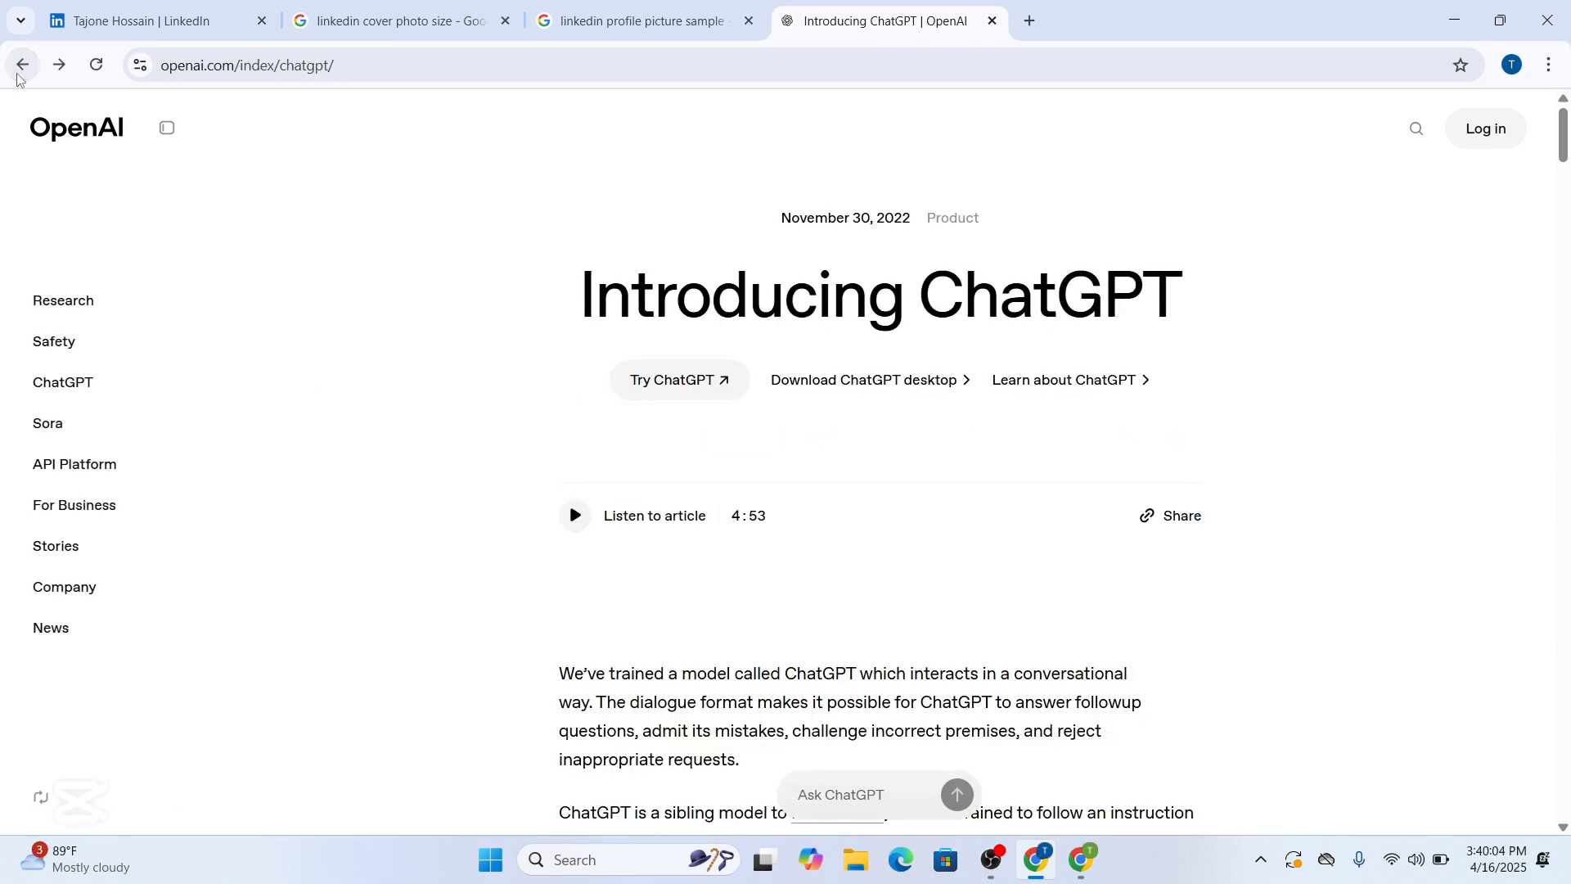
left_click(85, 301)
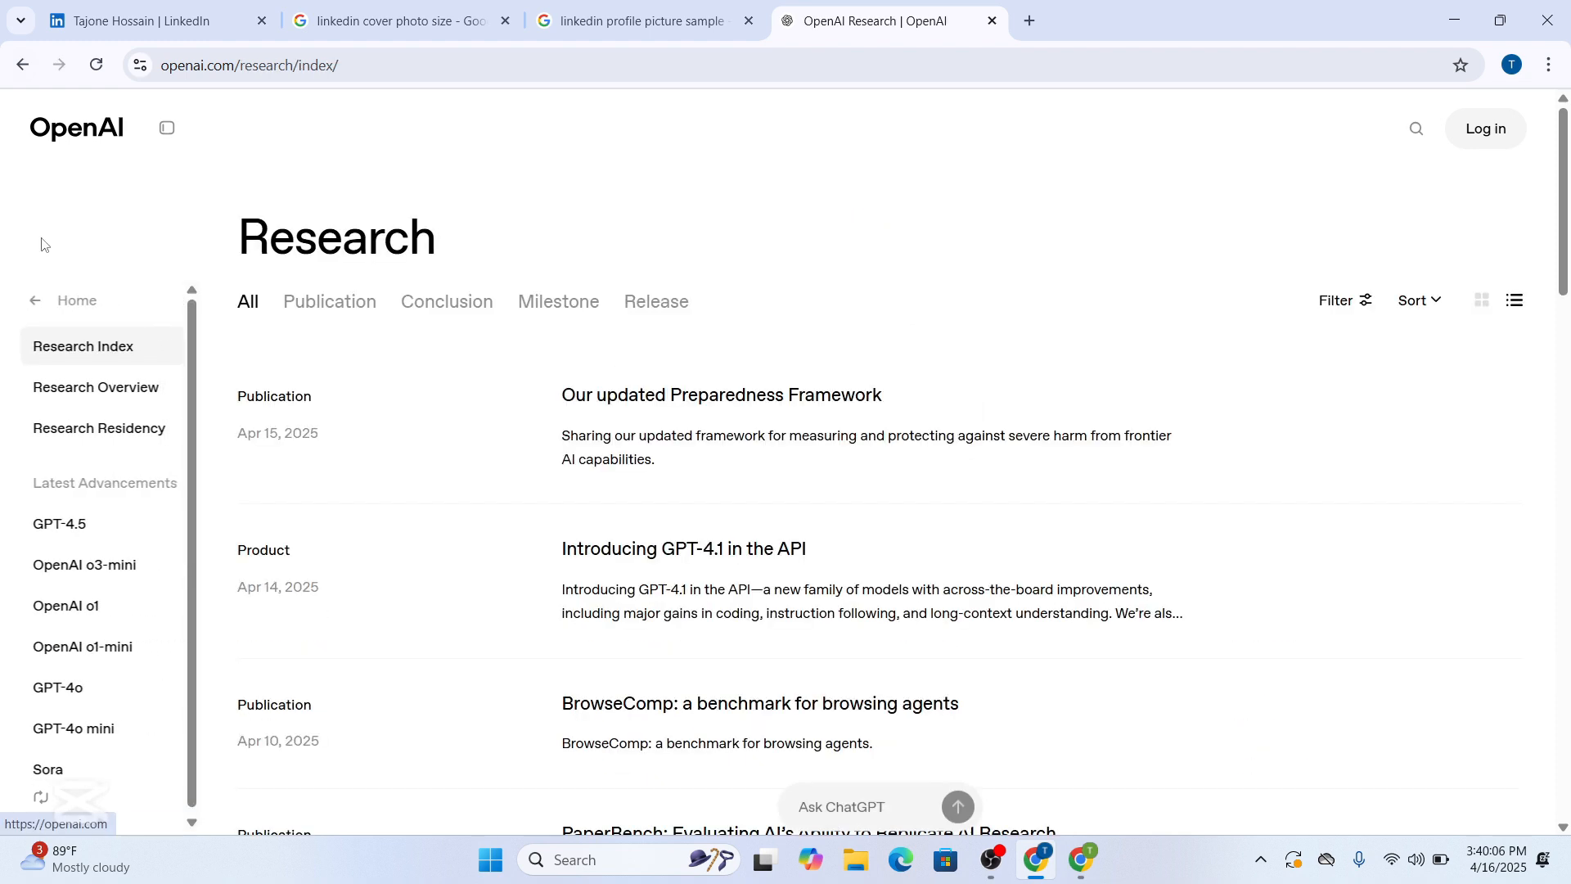
left_click(21, 65)
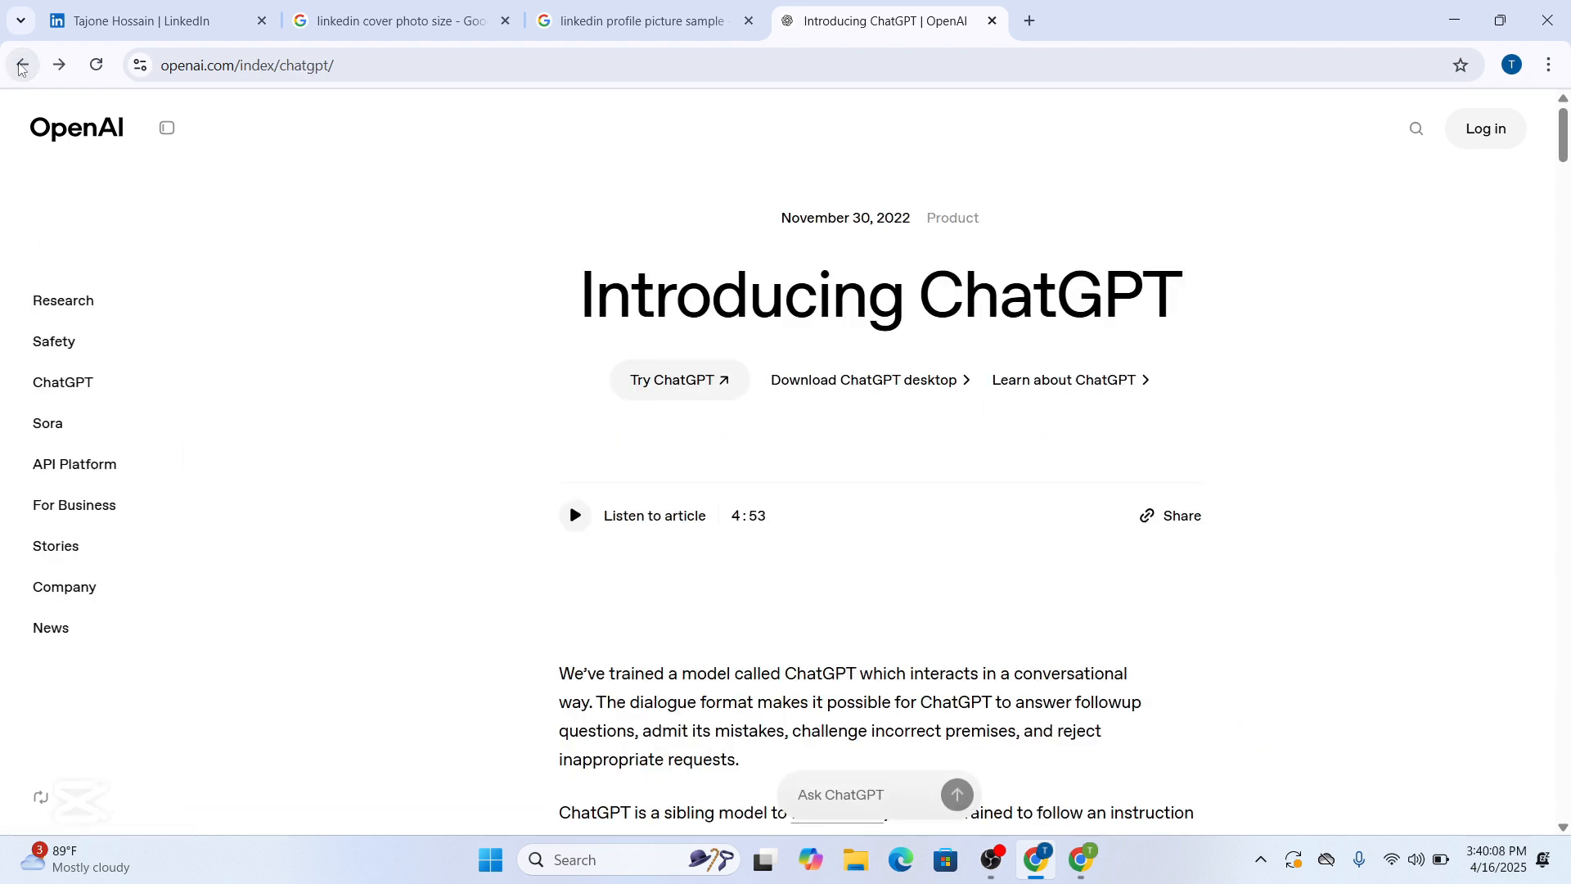
left_click(21, 65)
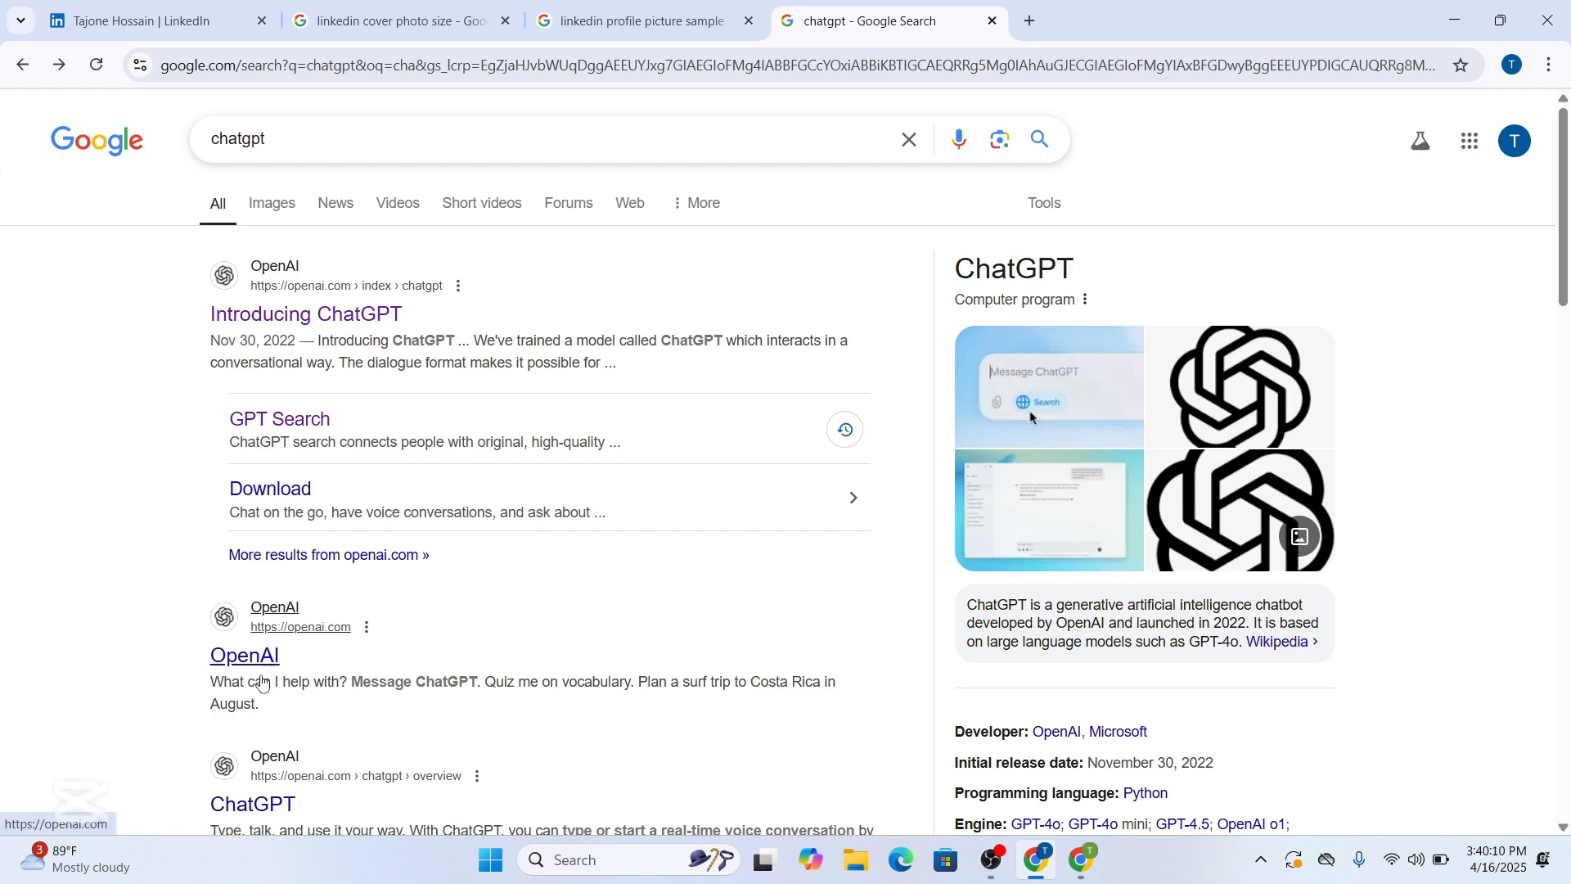
- Open the ChatGPT overview result and start a chat from it, checking the LinkedIn profile once before returning to the chat
left_click(229, 808)
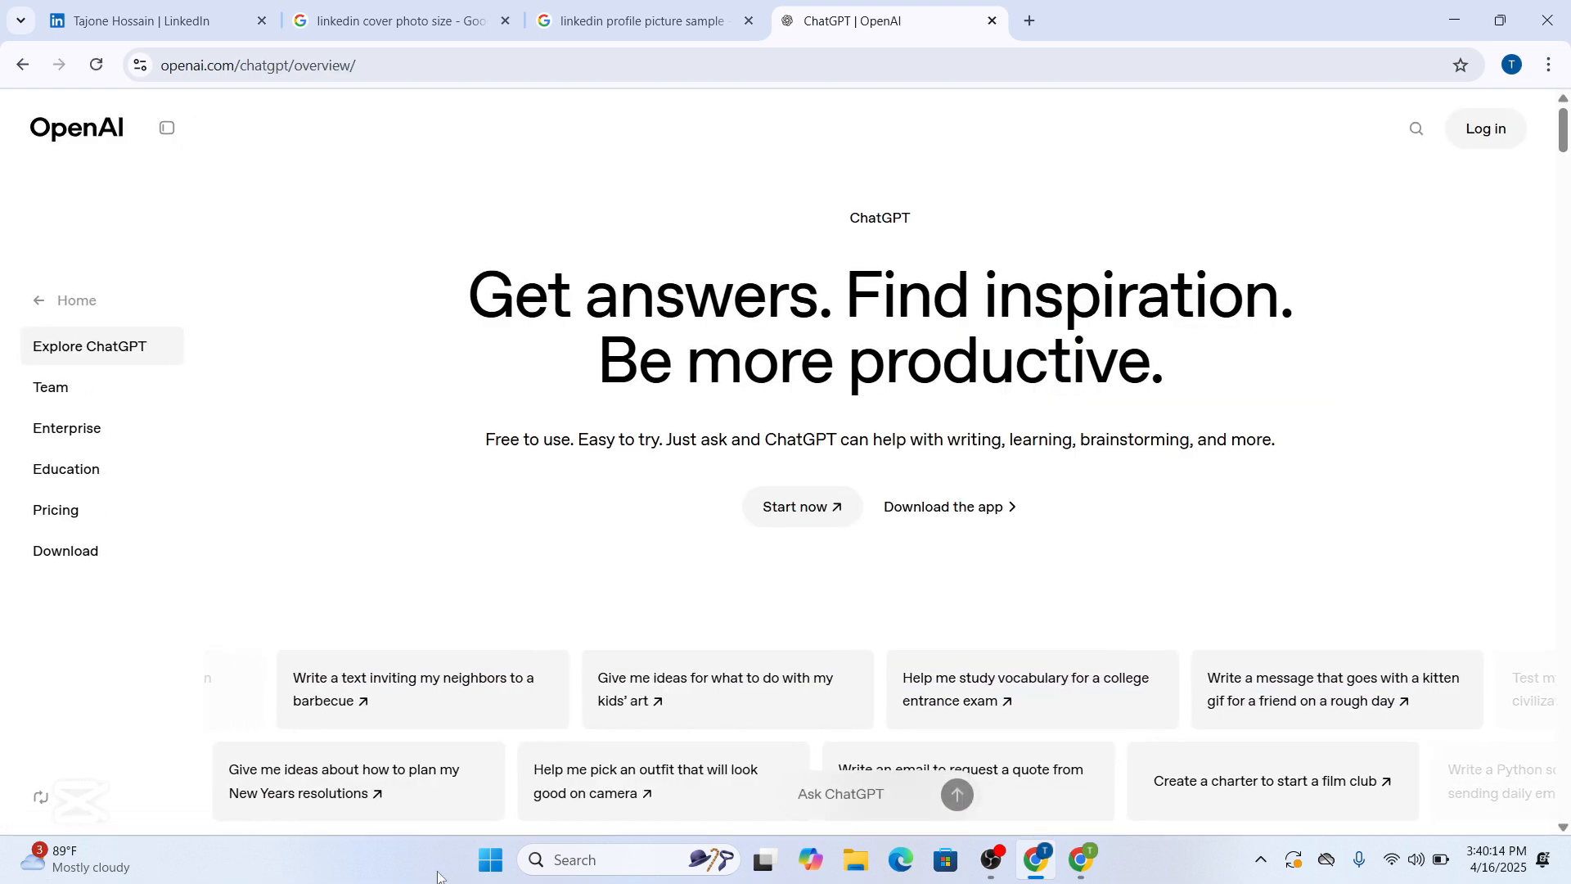
left_click(785, 509)
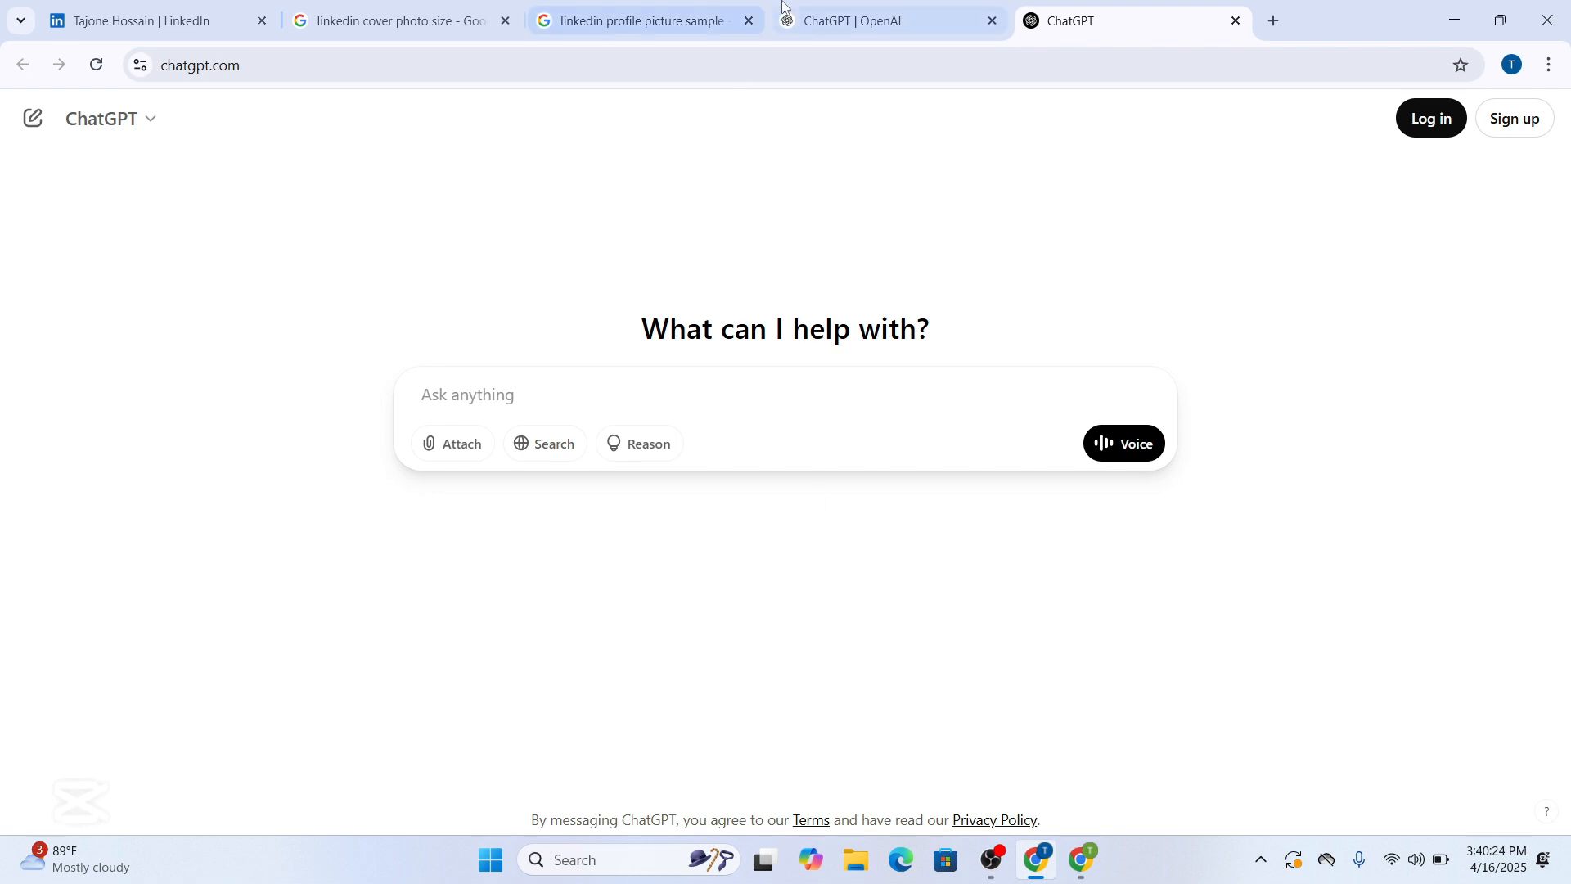
left_click(151, 21)
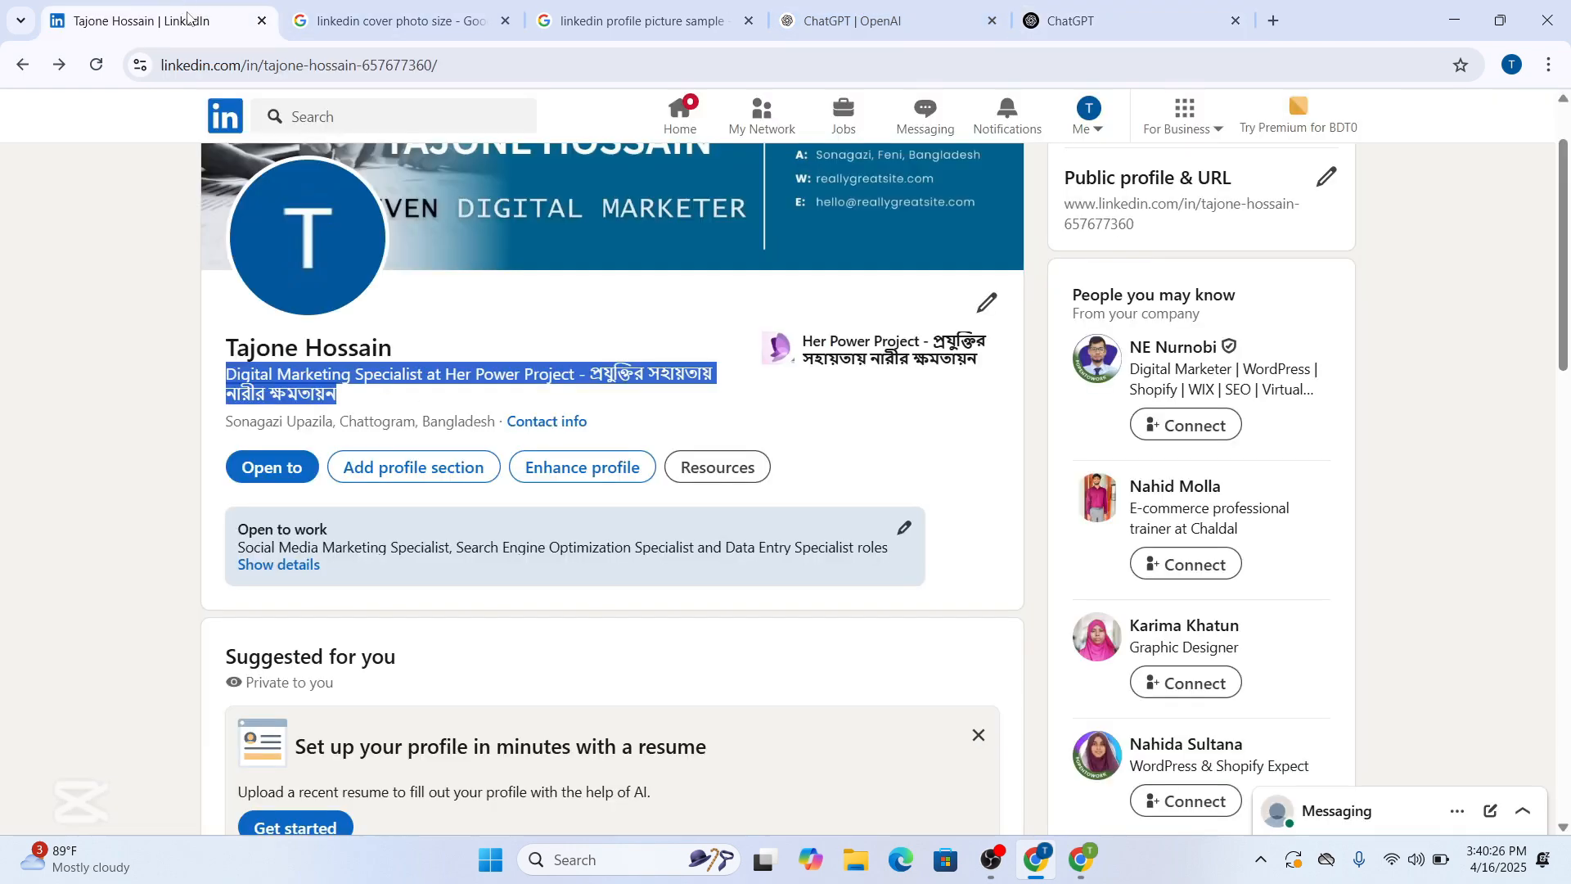
left_click(69, 356)
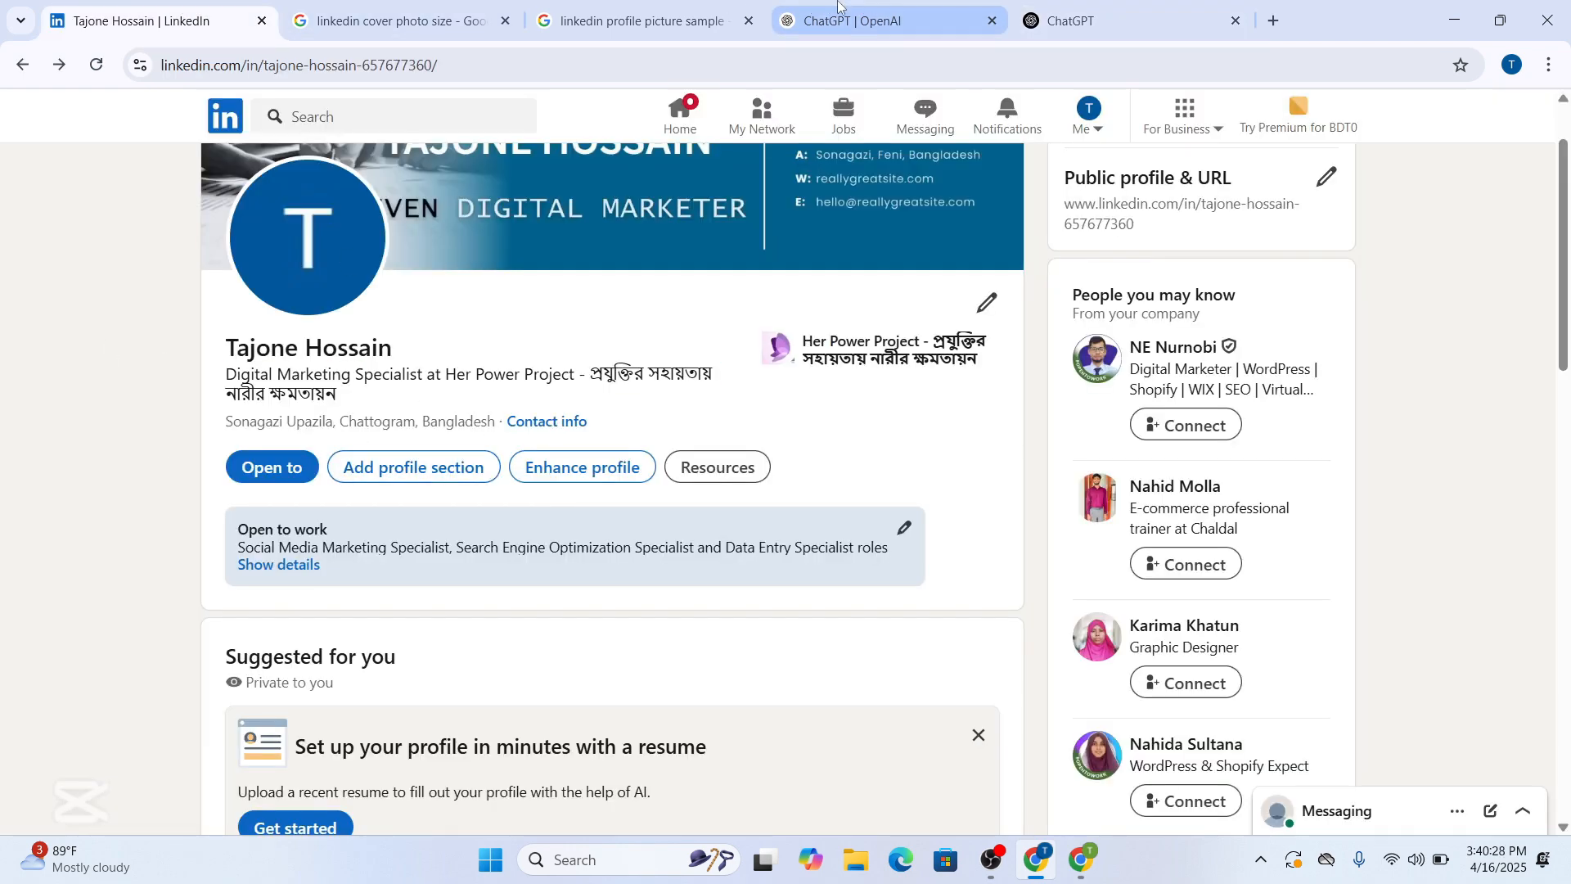
left_click(1056, 18)
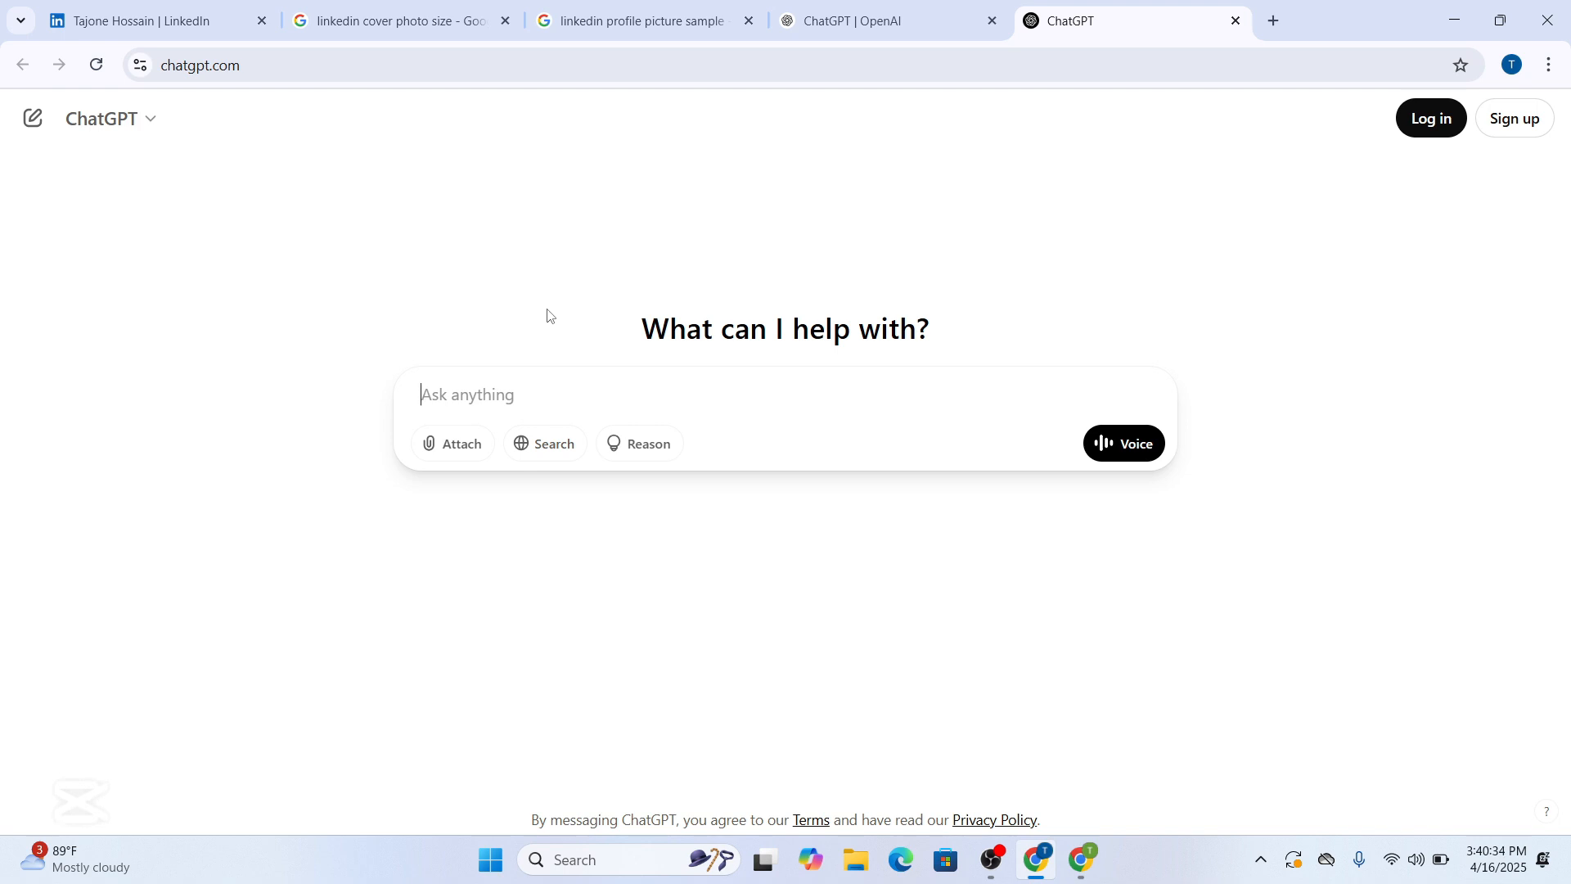
- Send ChatGPT the message "I am Professional Digital marketer", correcting the misspelled word "Professional"
type("I")
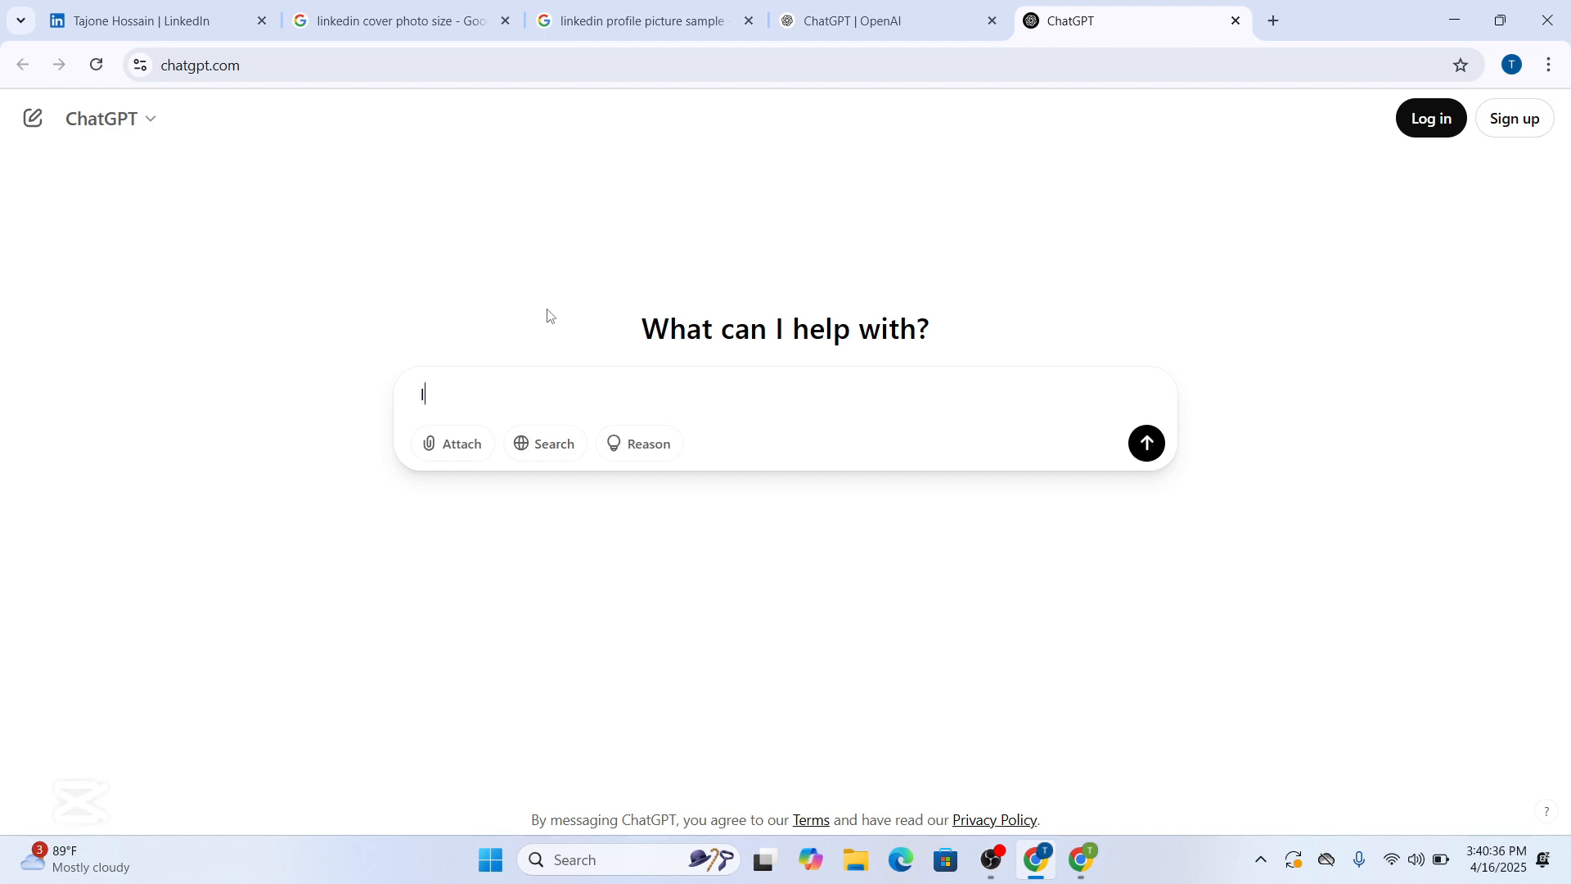
type(" am Profesional Di")
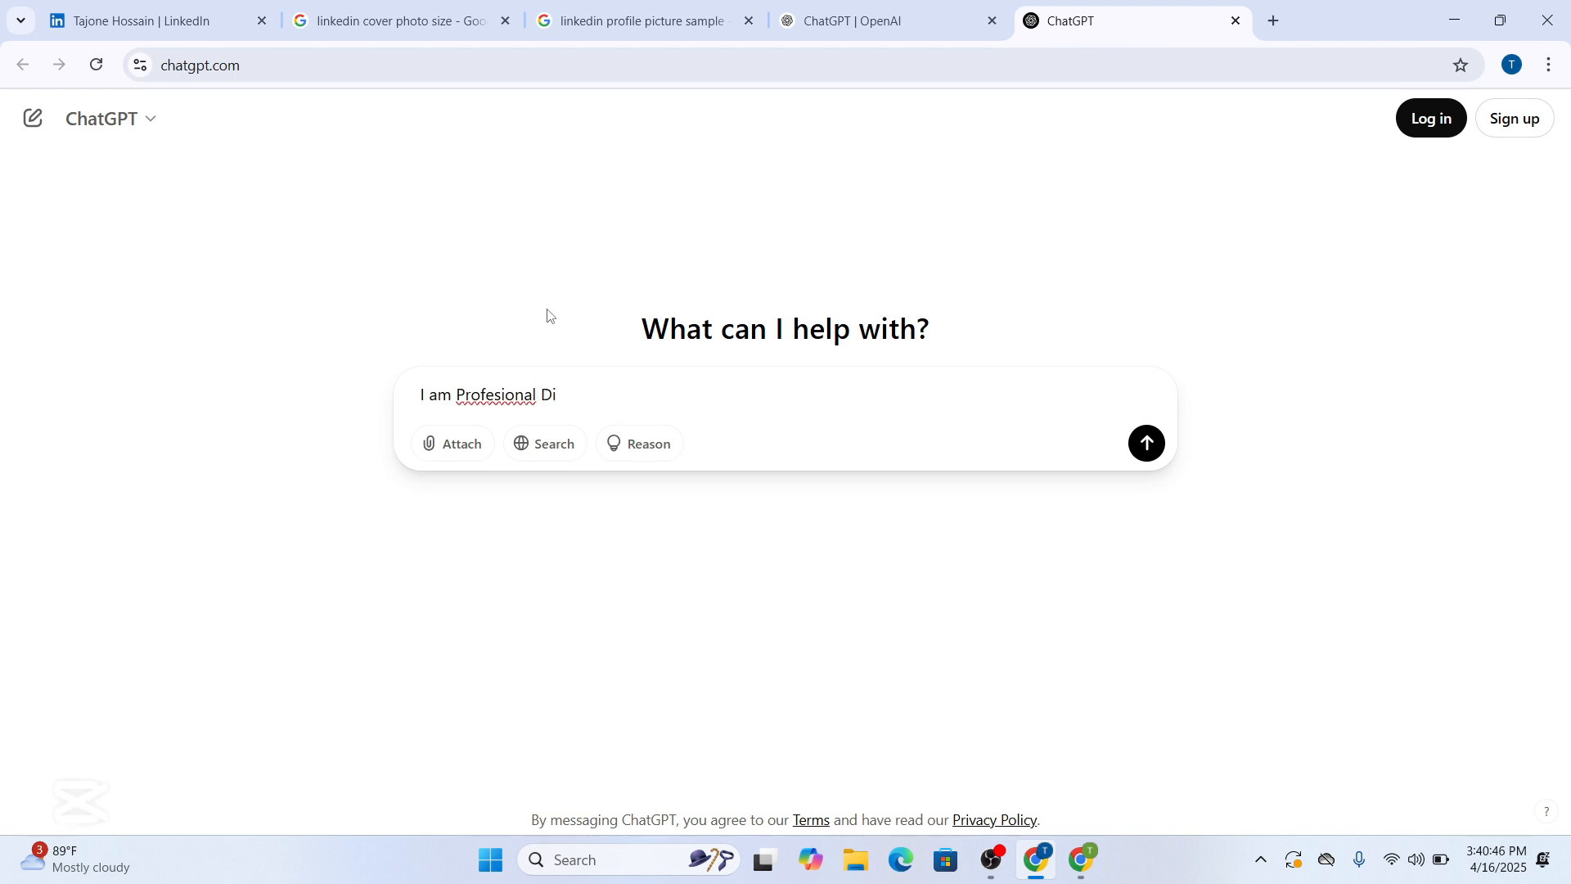
right_click(483, 396)
left_click(550, 409)
type("gital")
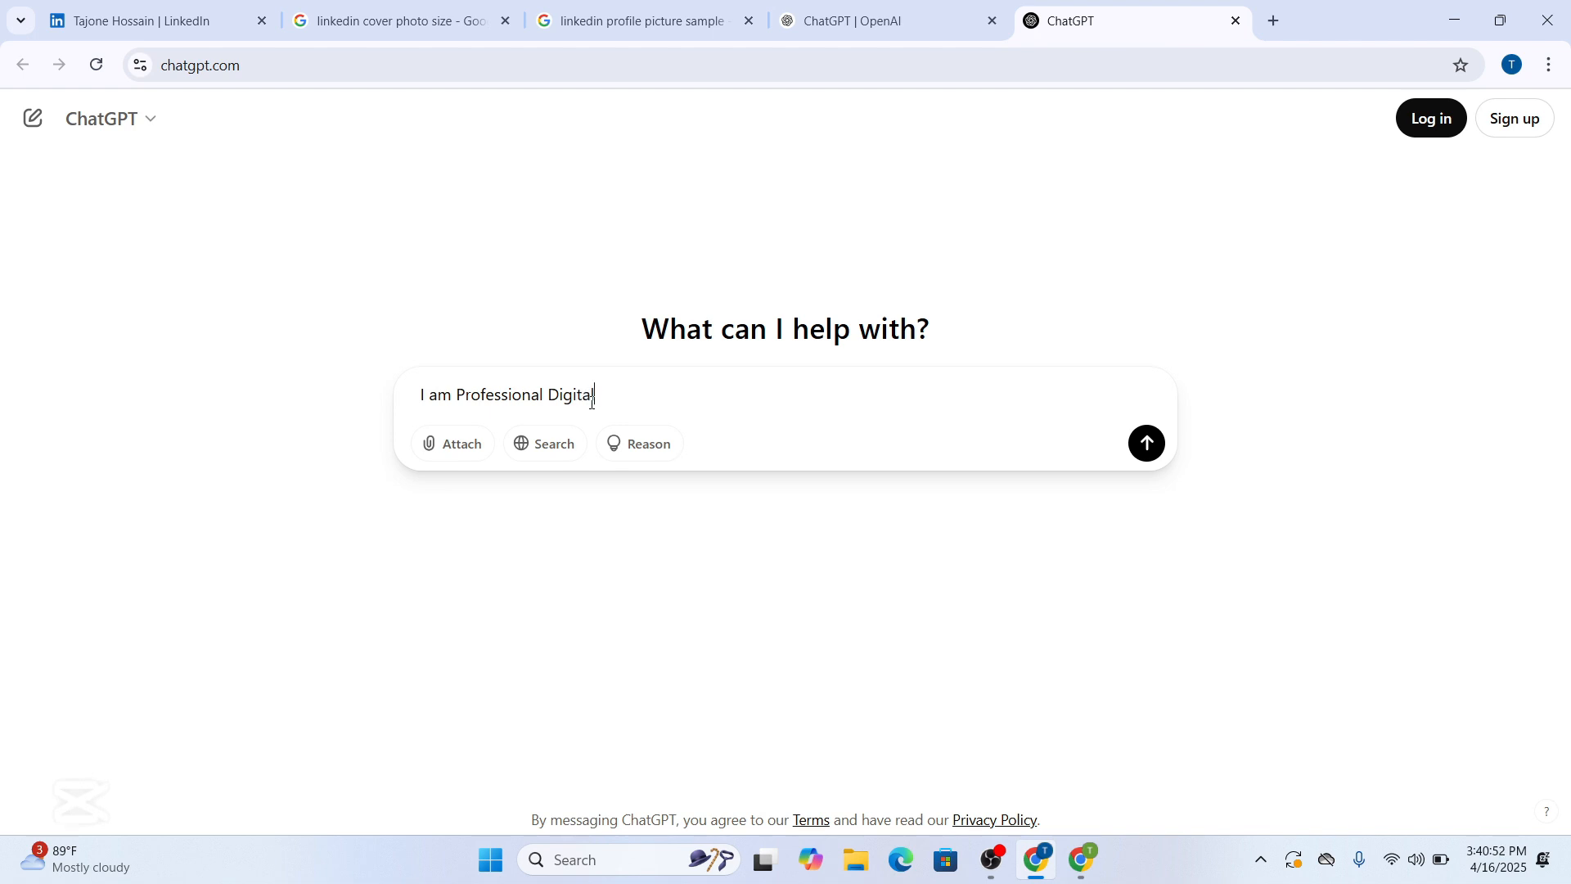
type(" marketer")
key("Return")
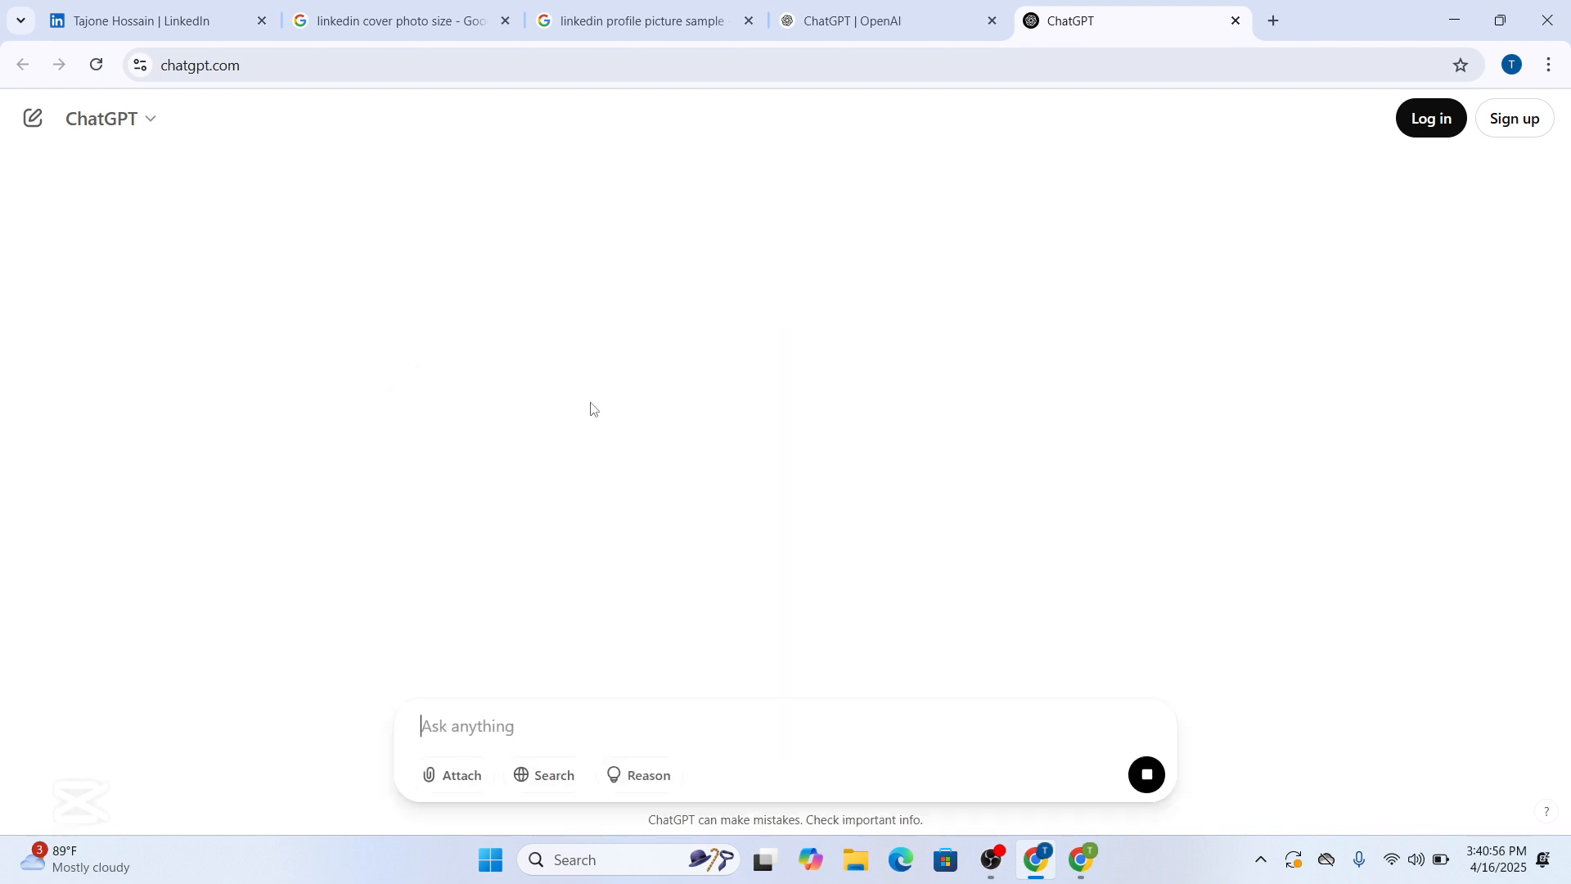
left_click_drag(891, 148, 1214, 144)
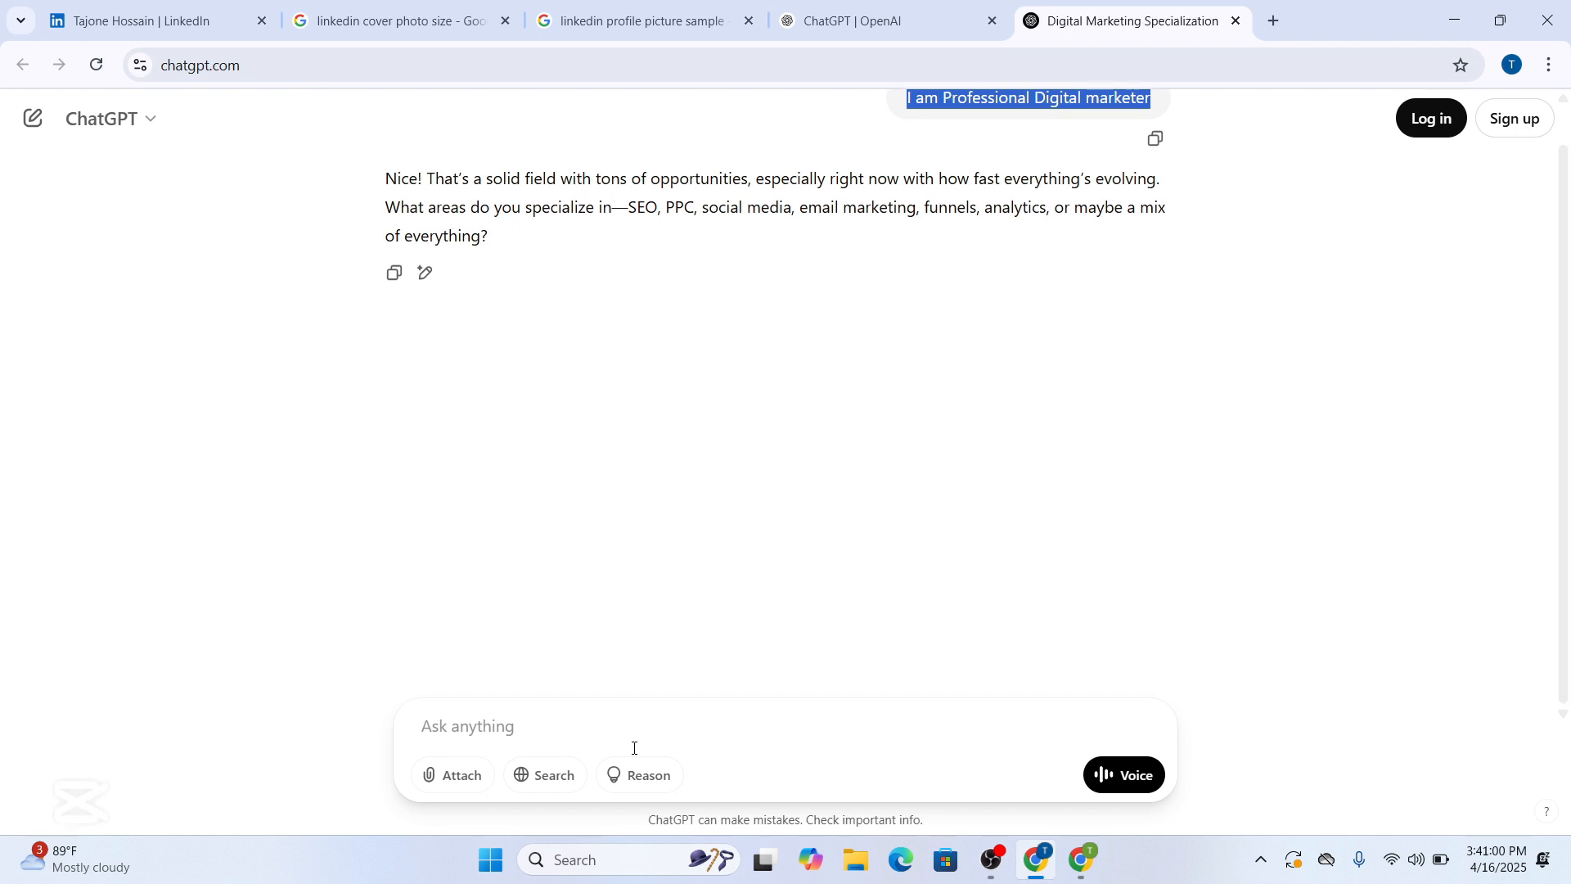
- Send ChatGPT the message "Please give me a Headline for linkedin Profile"
left_click(491, 722)
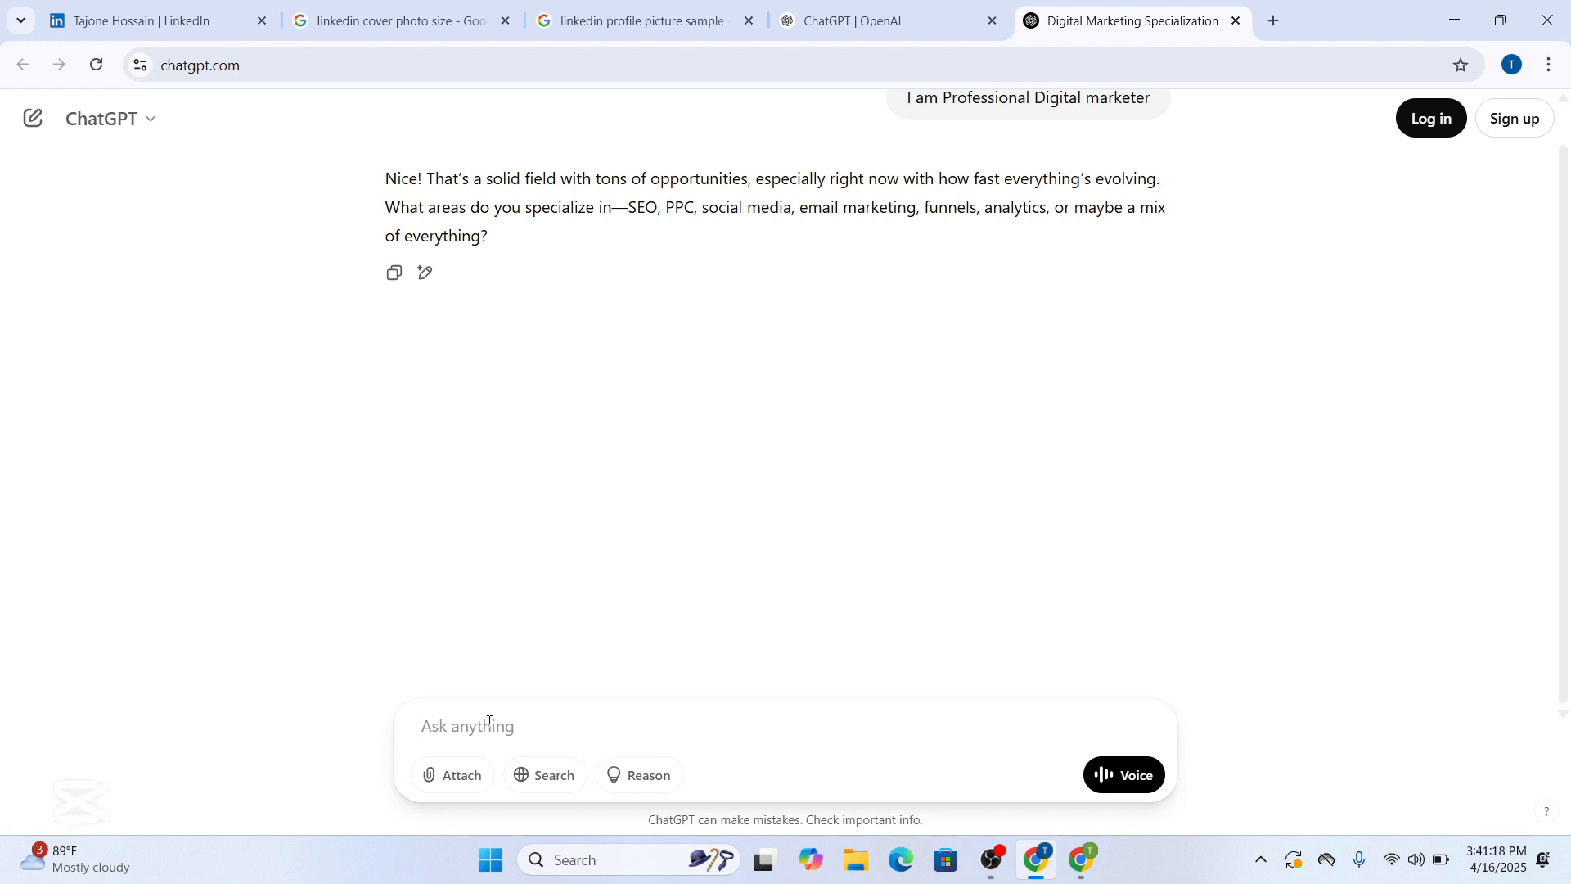
type("Pleas")
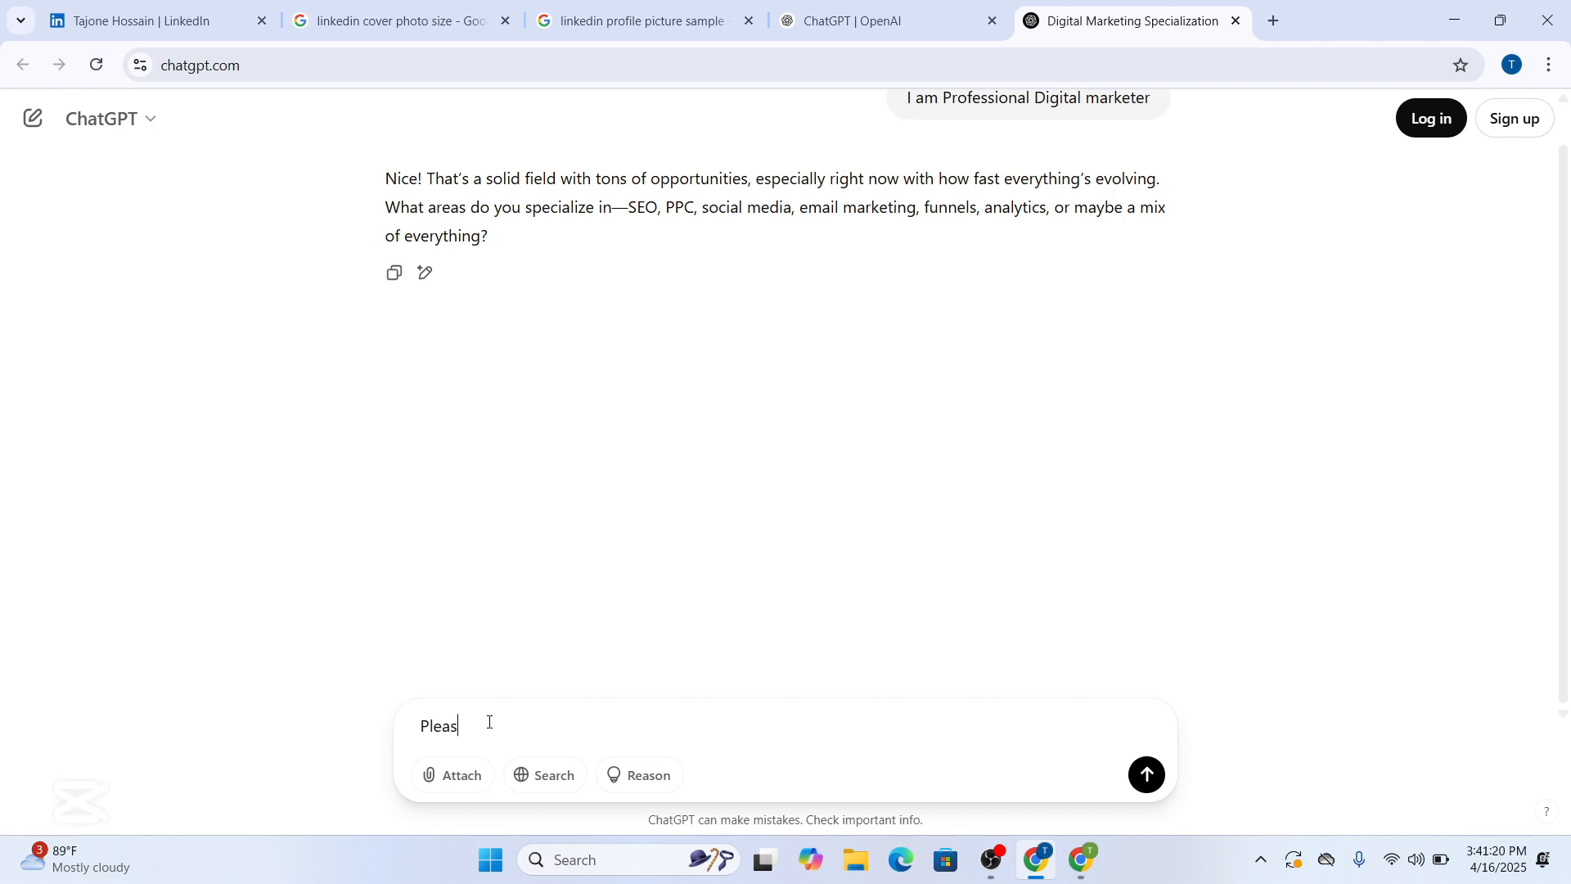
type("e give me a Headline for linkedin ")
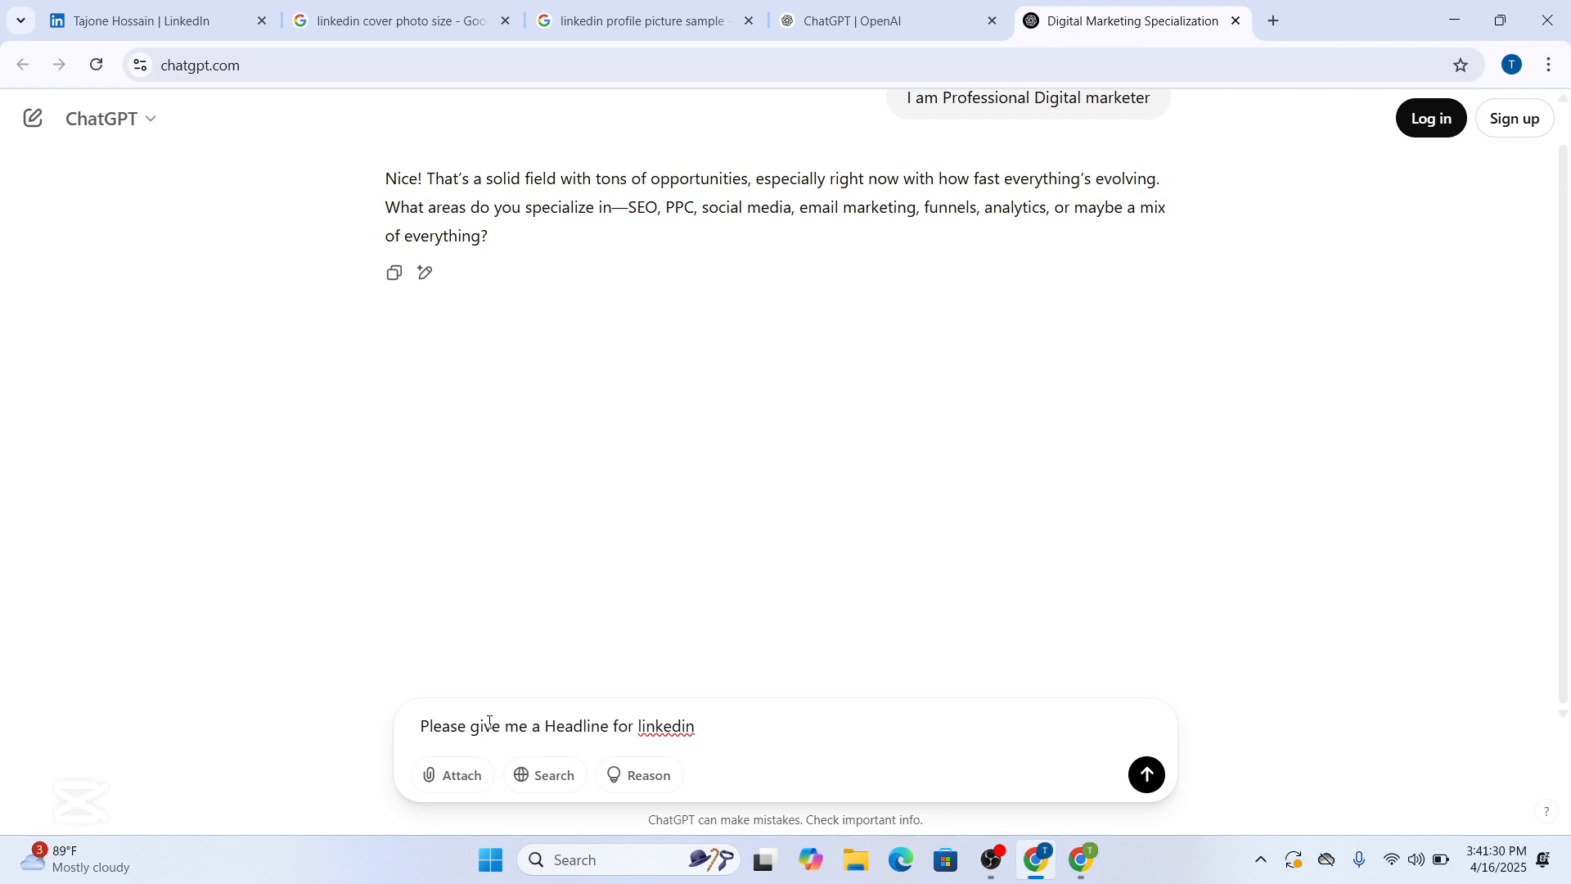
type("Profile")
key("Return")
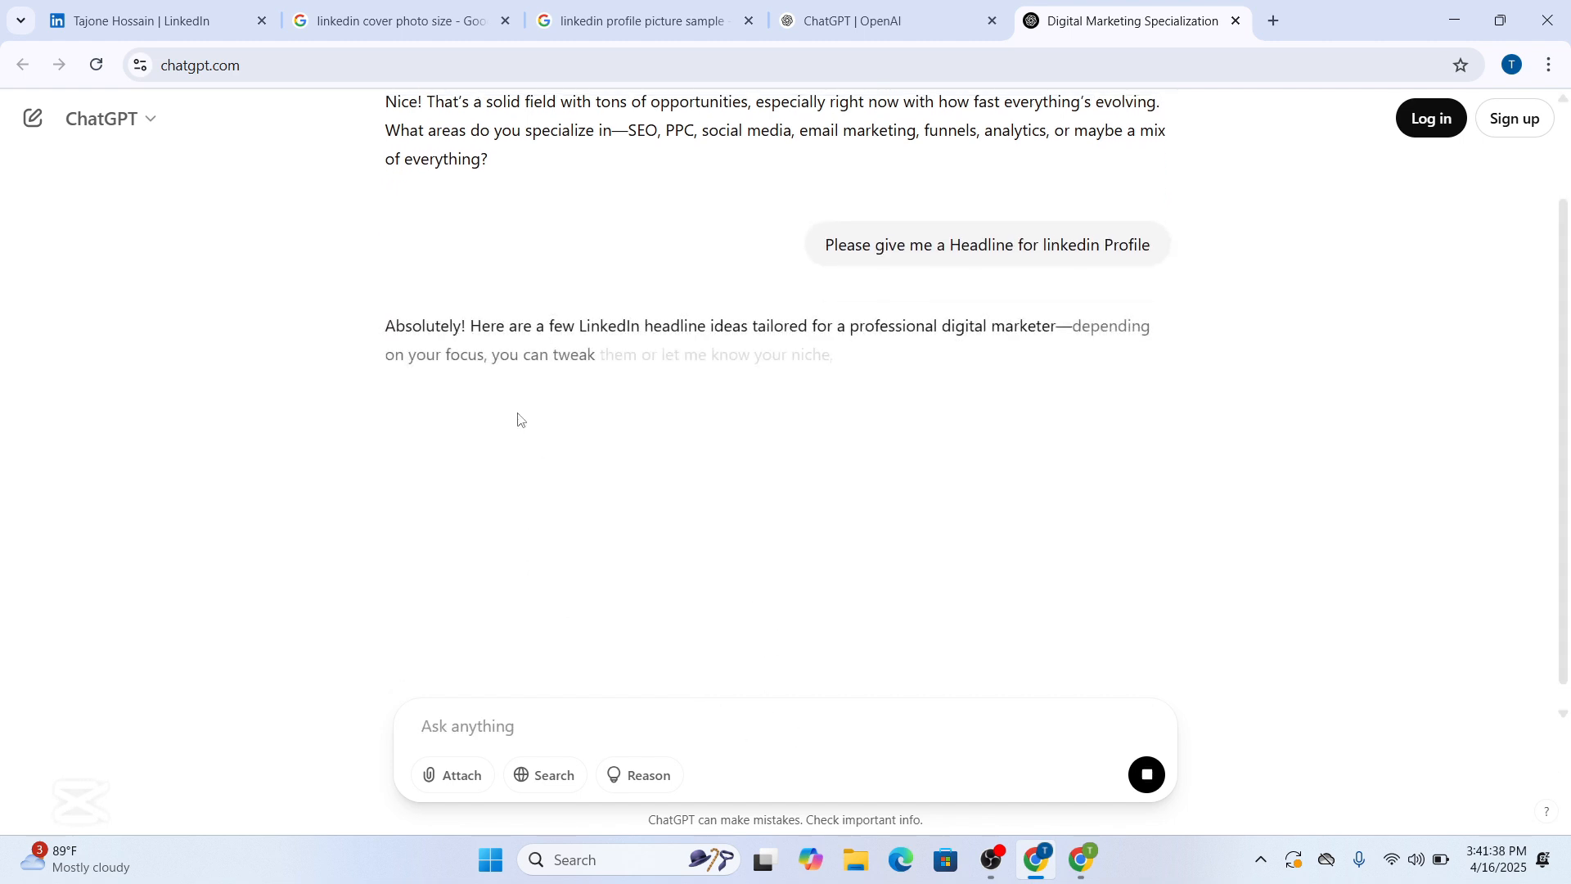
- Review ChatGPT's headline ideas and copy "Data-Led Digital Marketing Professional | SEO | Paid Ads | Growth Strategy" with its emoji
scroll(629, 393, "down", 1)
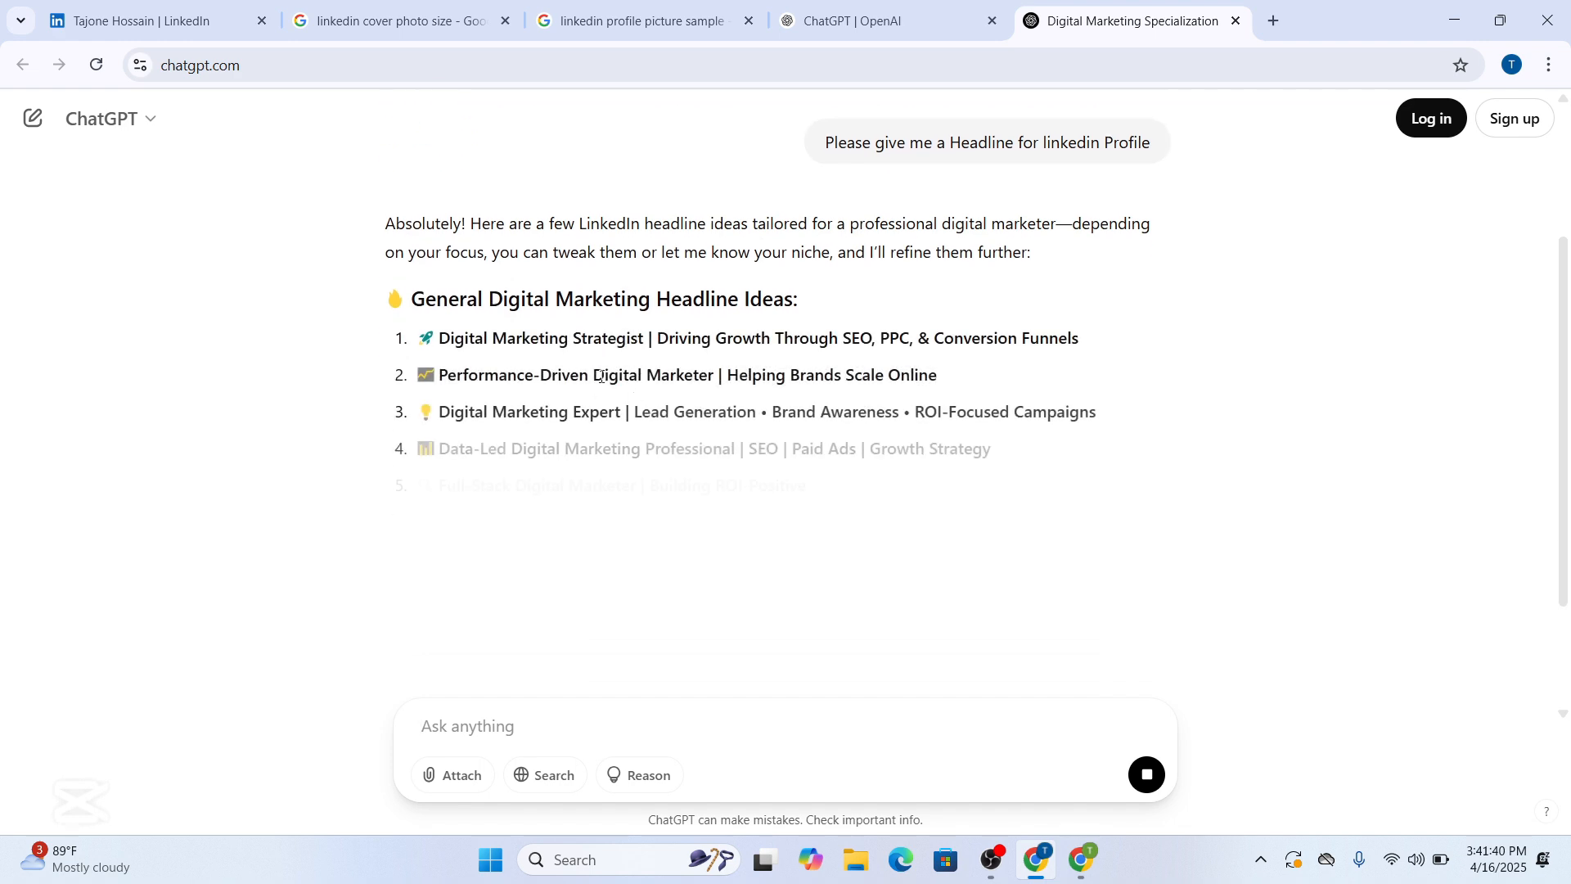
scroll(477, 347, "down", 2)
scroll(427, 194, "up", 2)
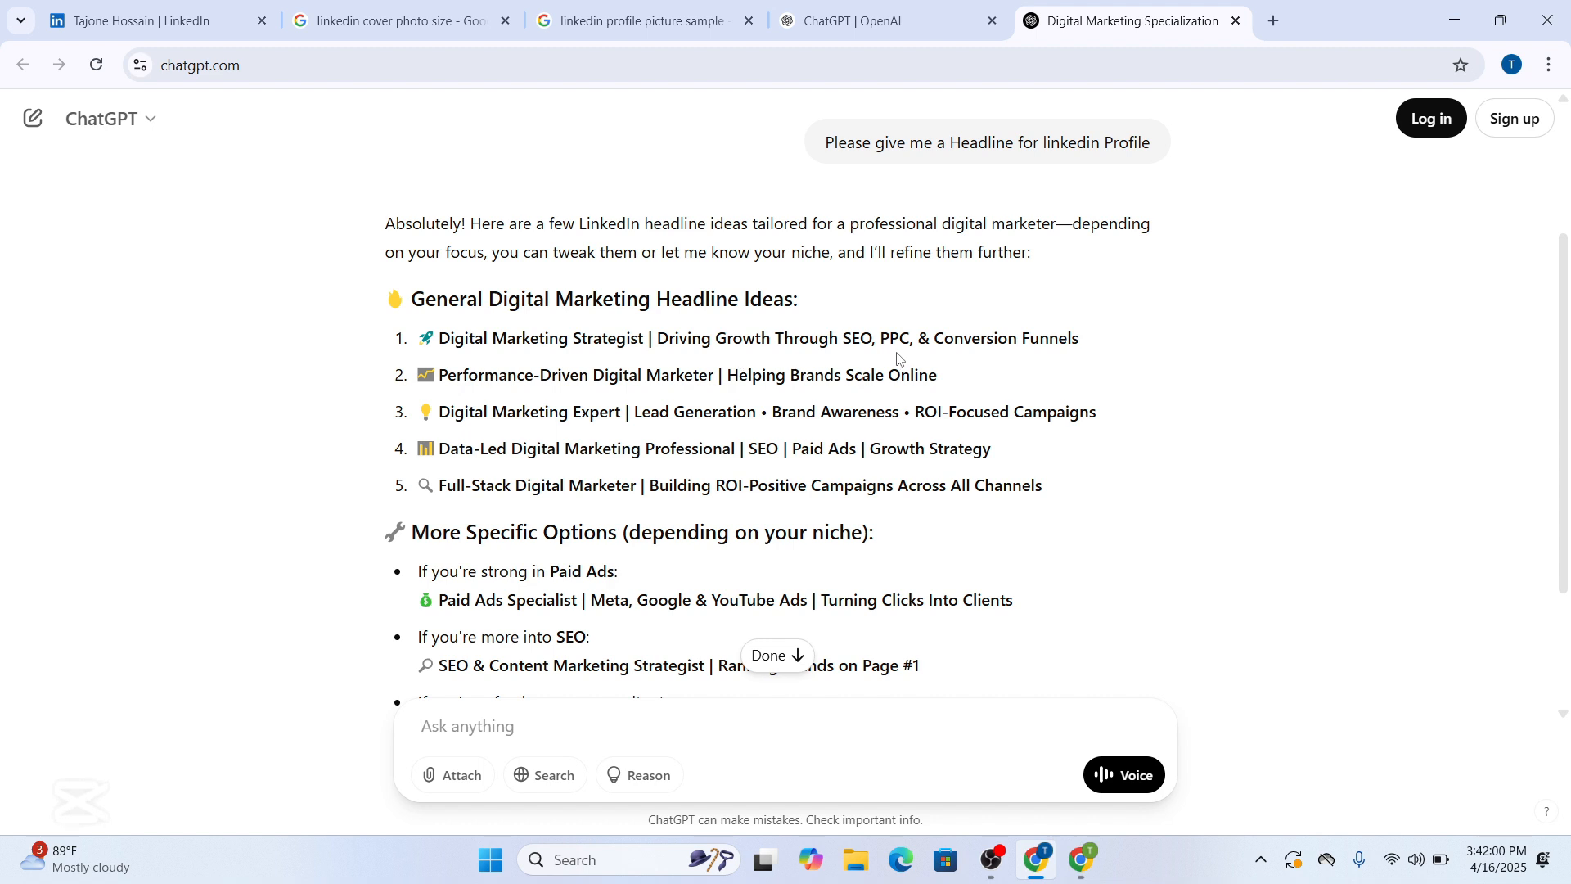
scroll(819, 377, "down", 1)
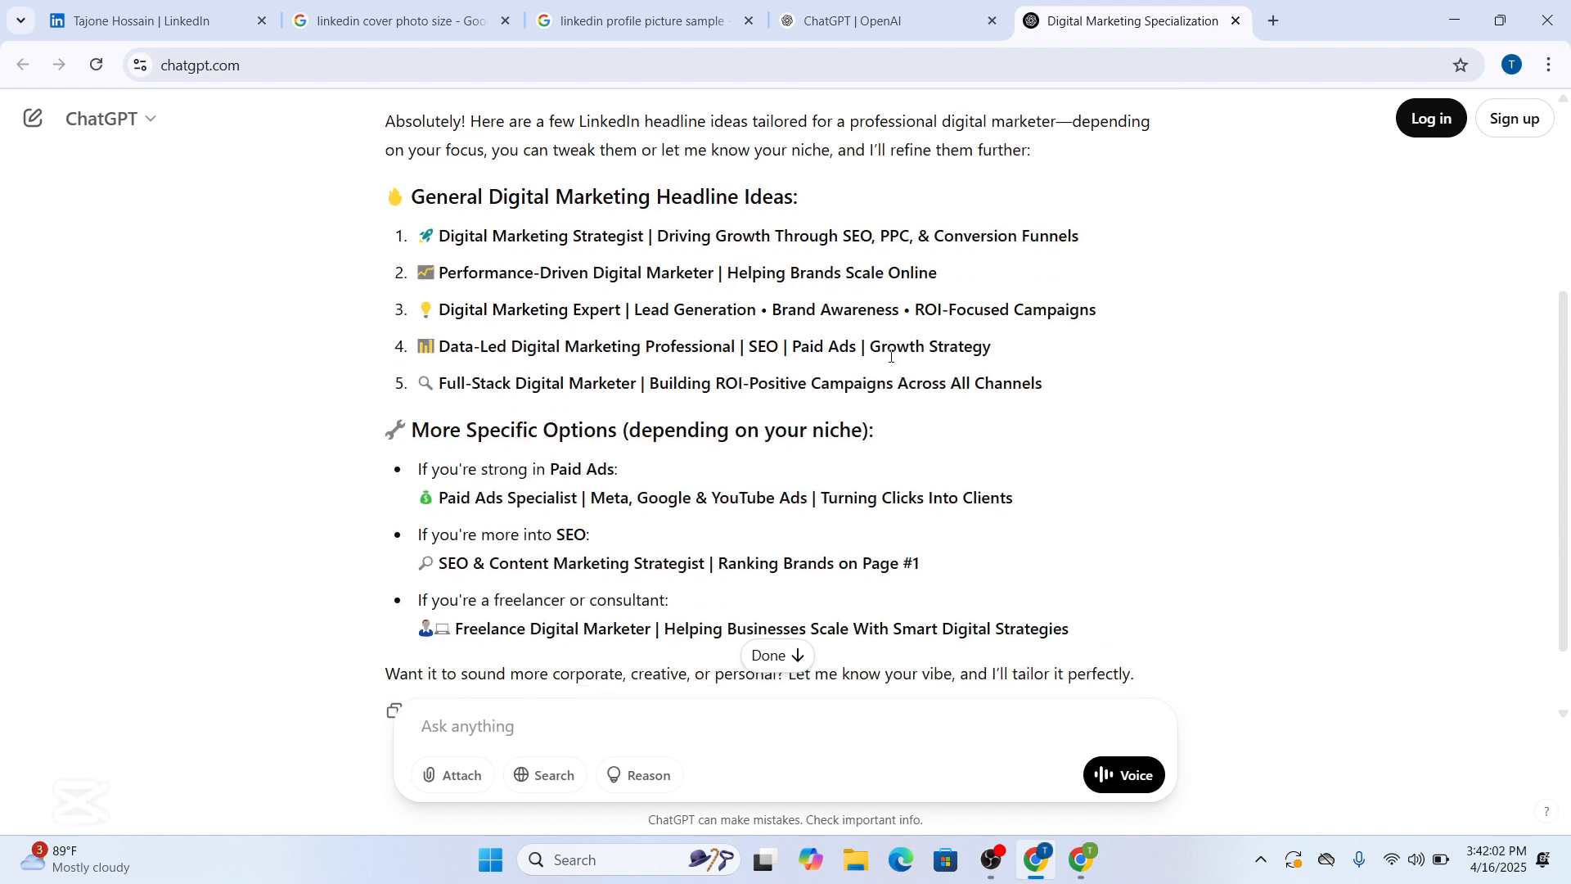
left_click_drag(441, 348, 403, 346)
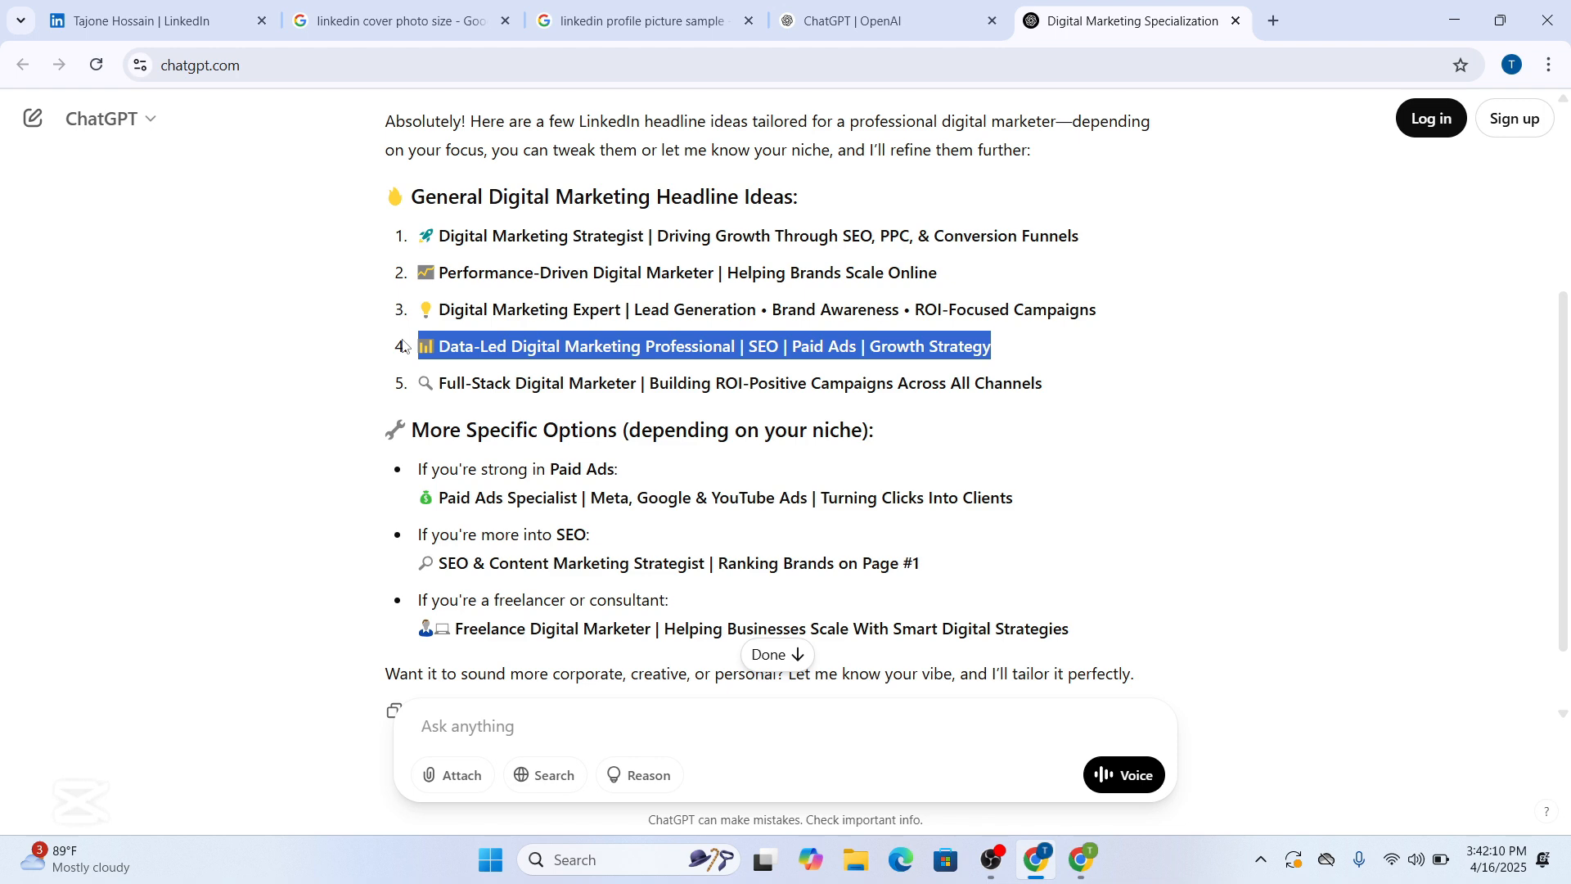
right_click(411, 348)
left_click(442, 369)
- Replace the LinkedIn profile headline with the copied "Data-Led Digital Marketing Professional | SEO | Paid Ads | Growth Strategy" text, save it, and dismiss the follow-up dialog
left_click(140, 11)
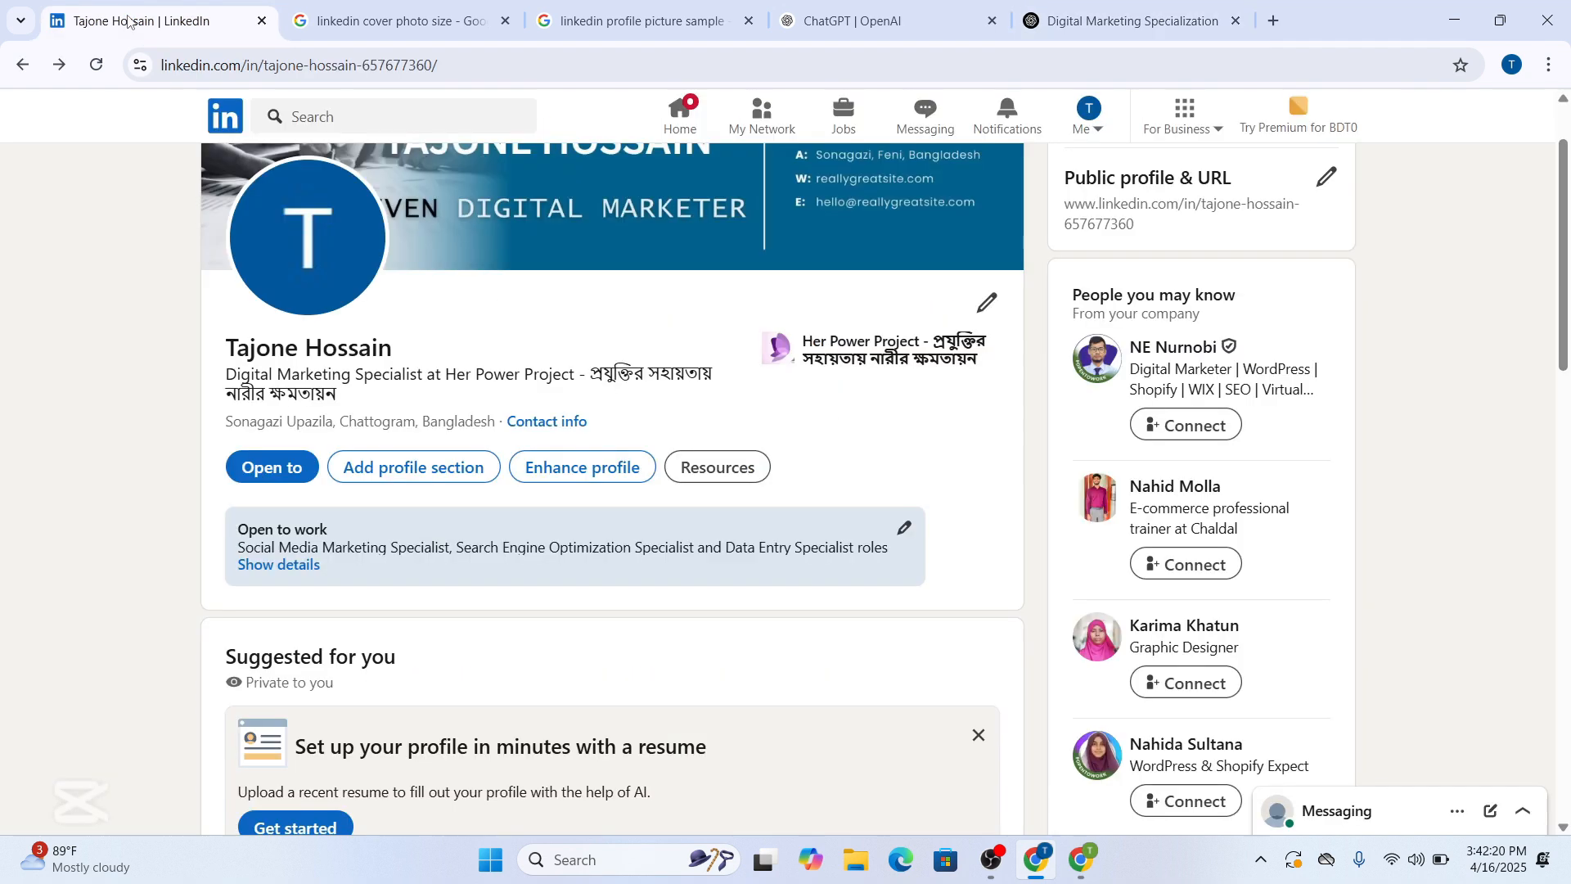
scroll(278, 517, "down", 1)
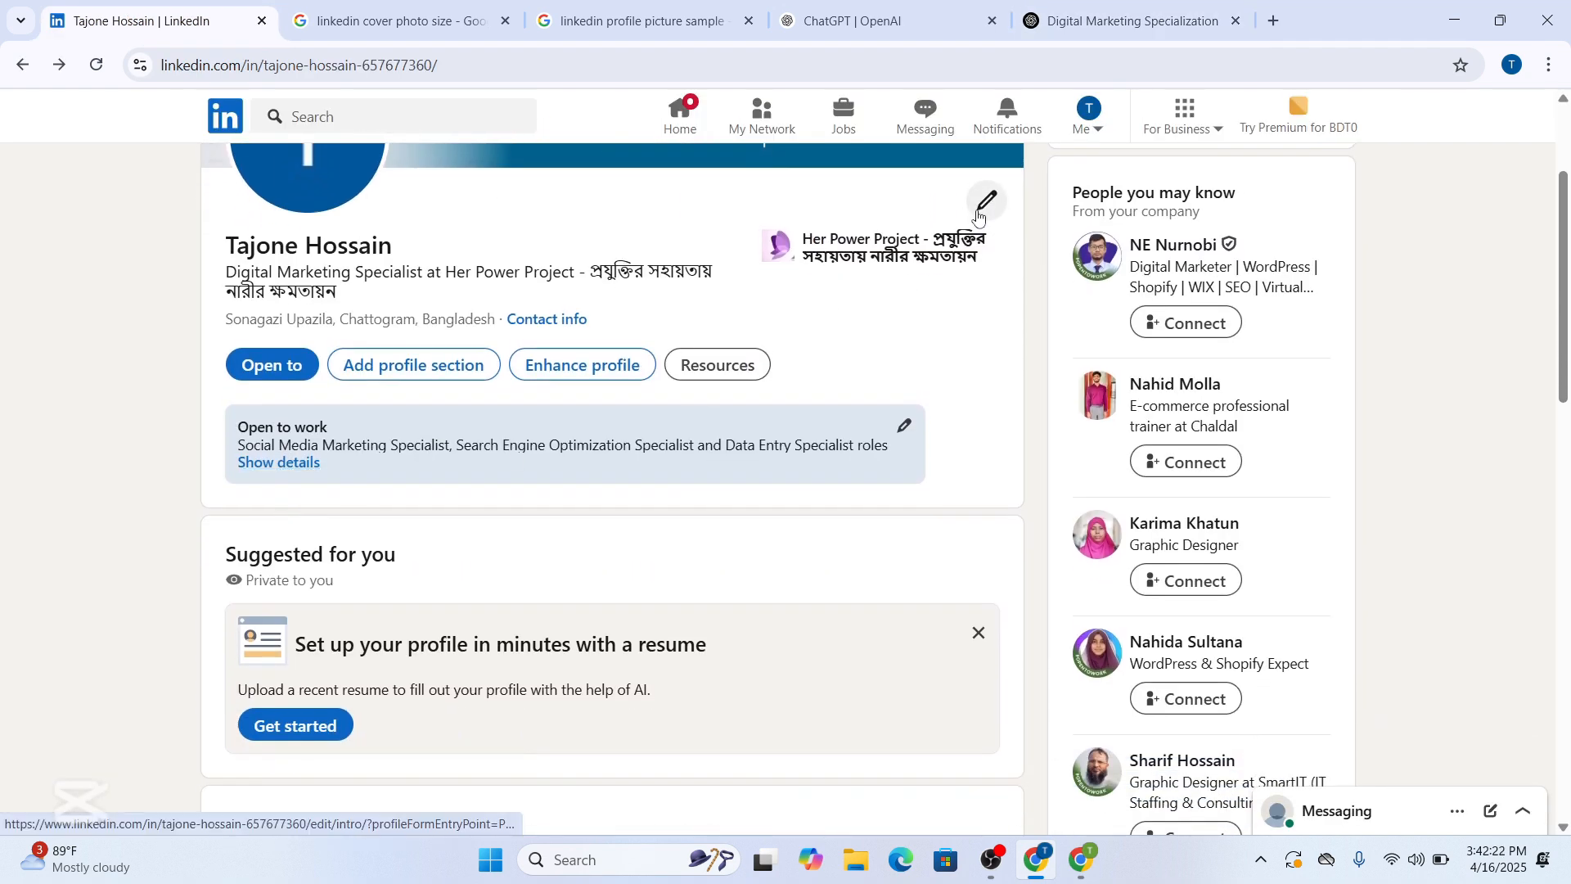
left_click(985, 205)
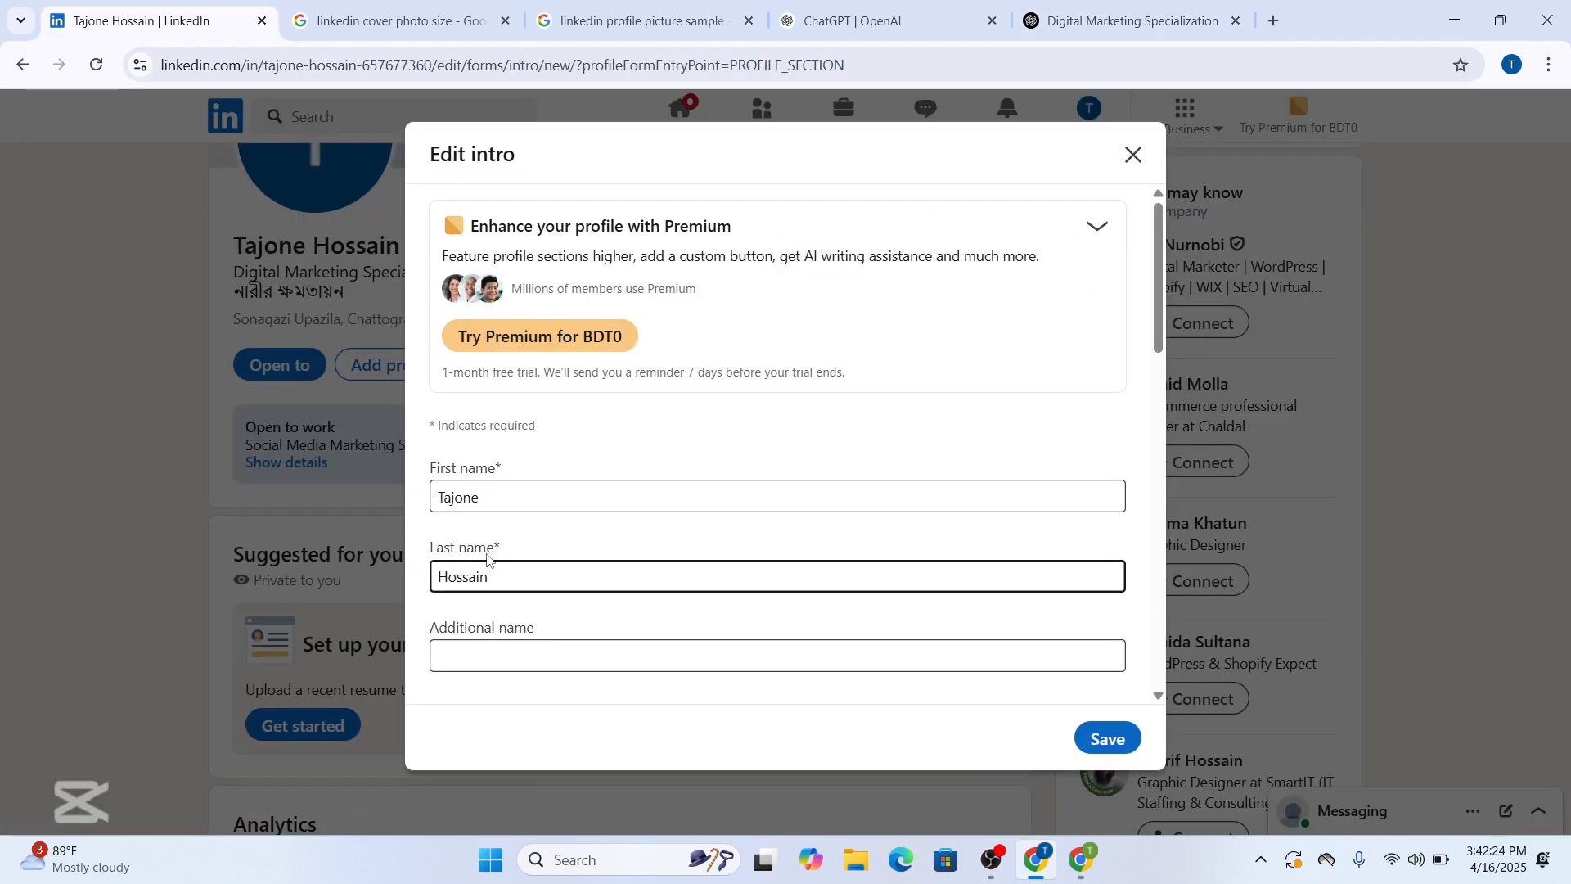
scroll(491, 557, "down", 5)
left_click(524, 422)
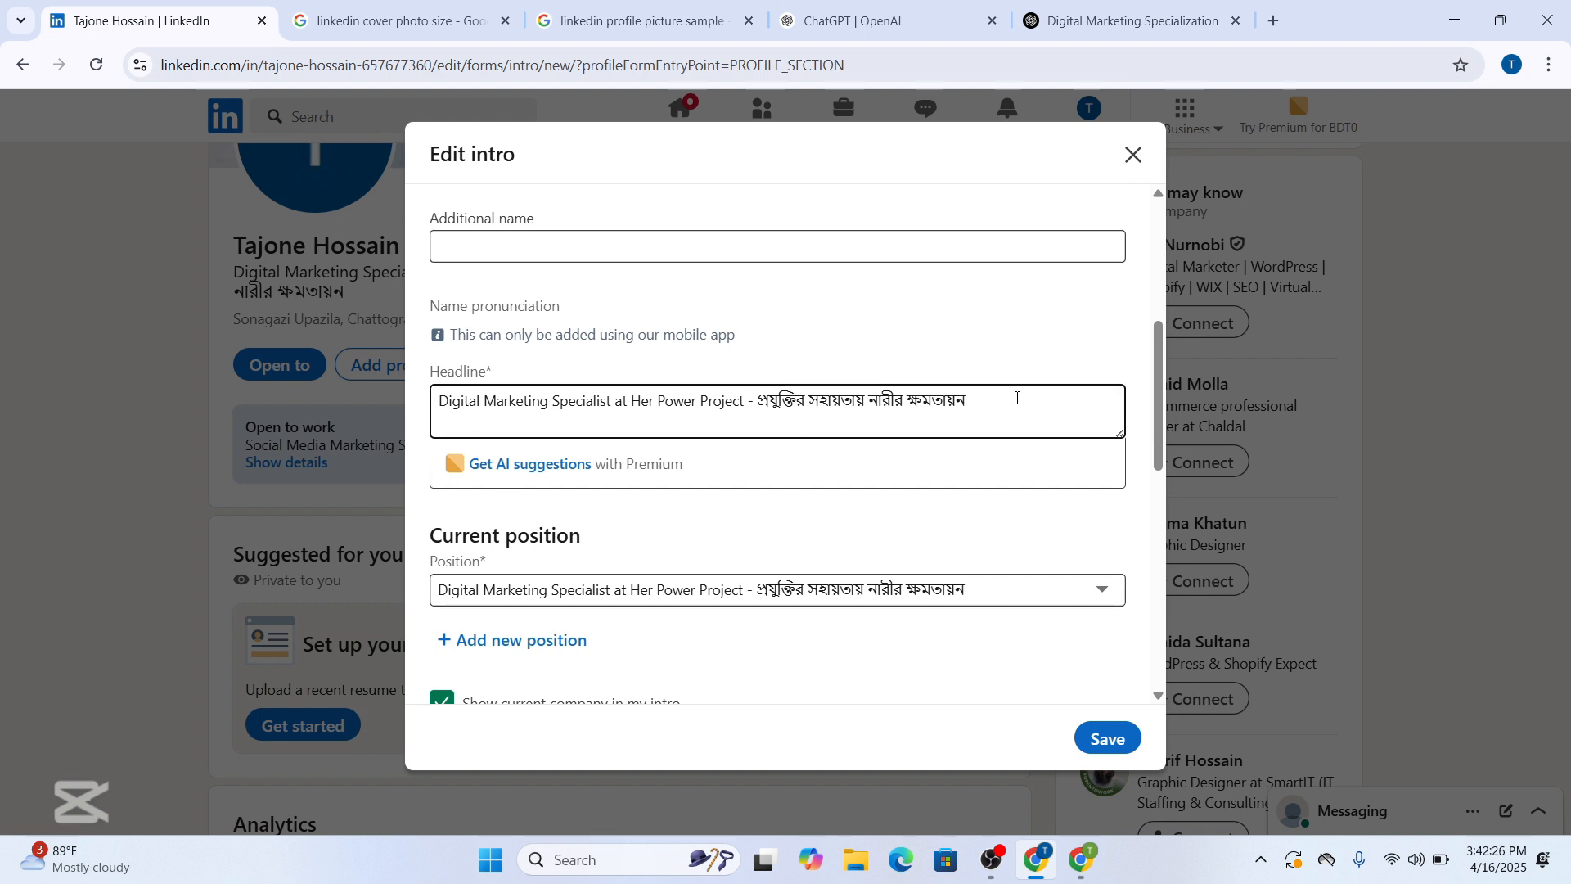
left_click_drag(1017, 398, 364, 384)
key("ctrl+v")
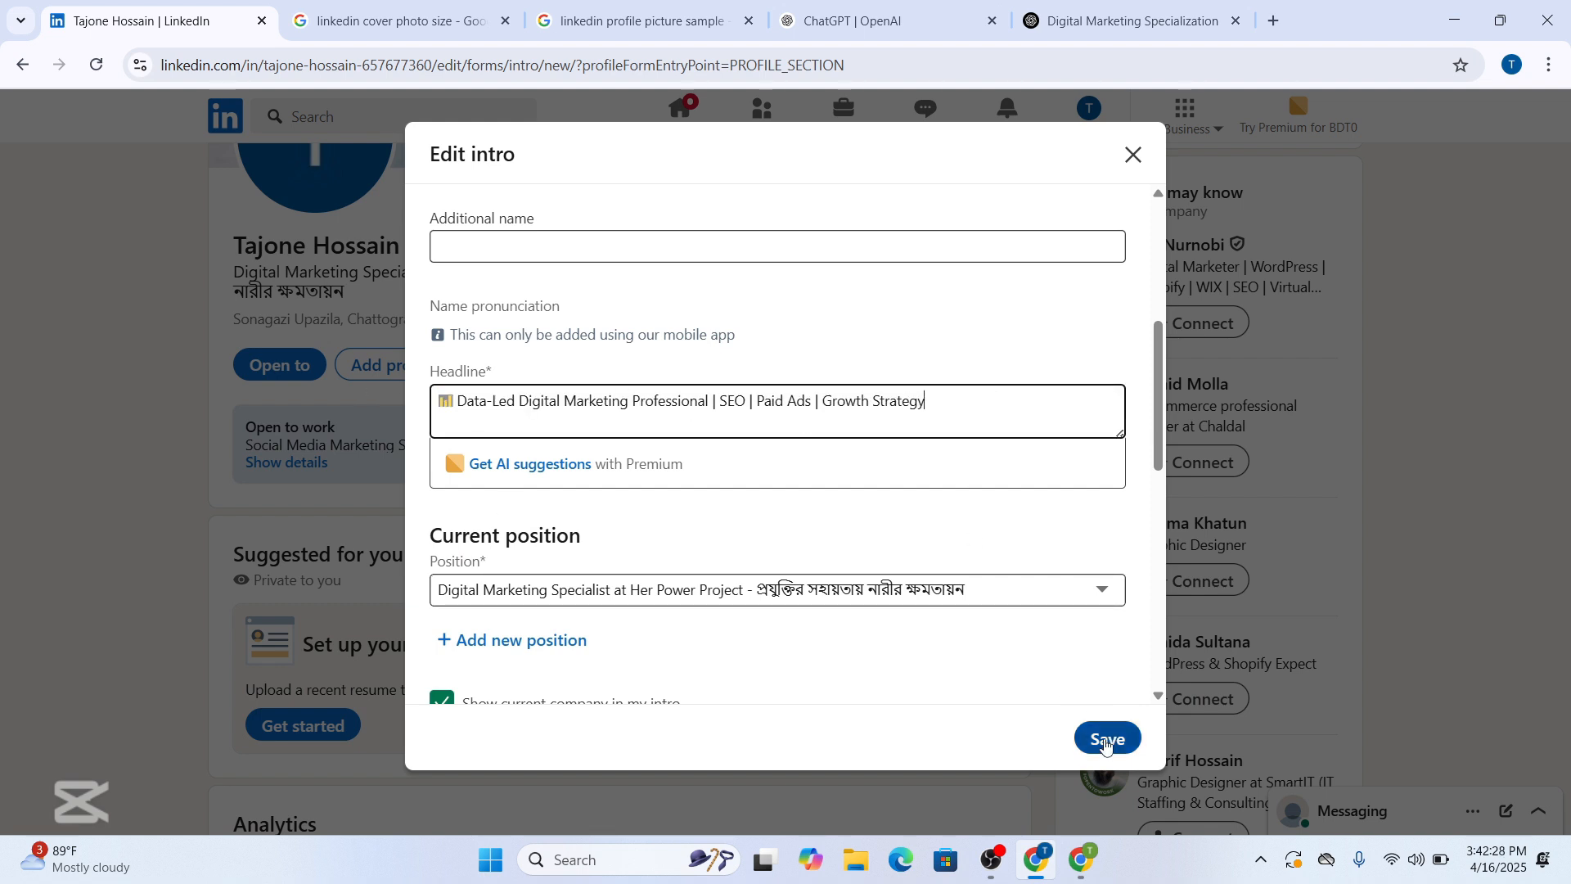
left_click(1107, 739)
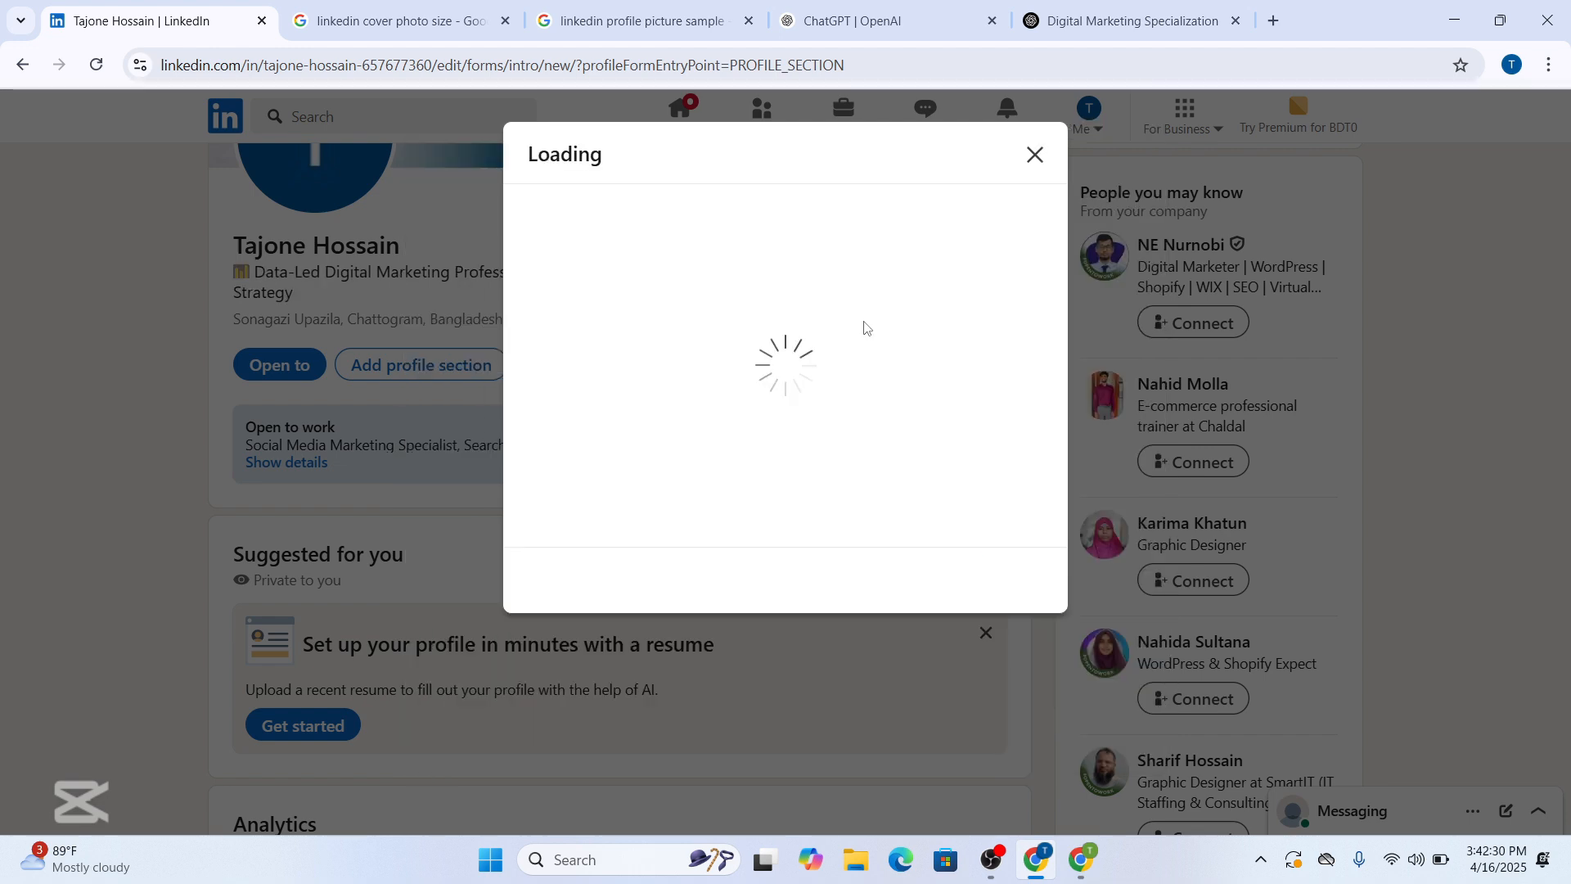
left_click(1035, 154)
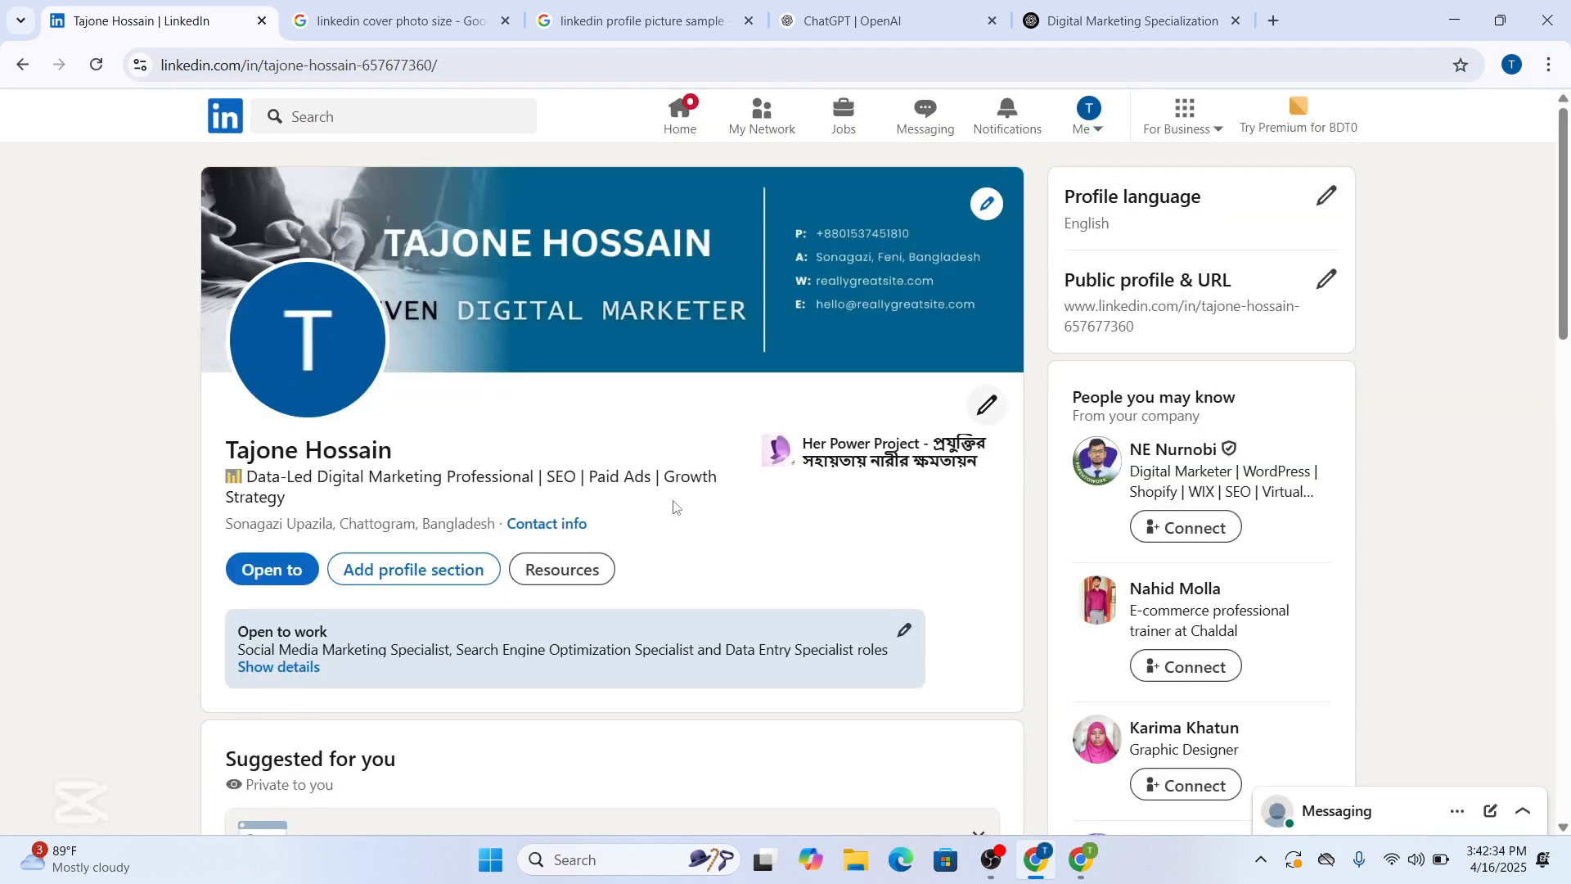
- Reopen the profile's Edit intro form and check the available choices for the current position
scroll(315, 515, "down", 1)
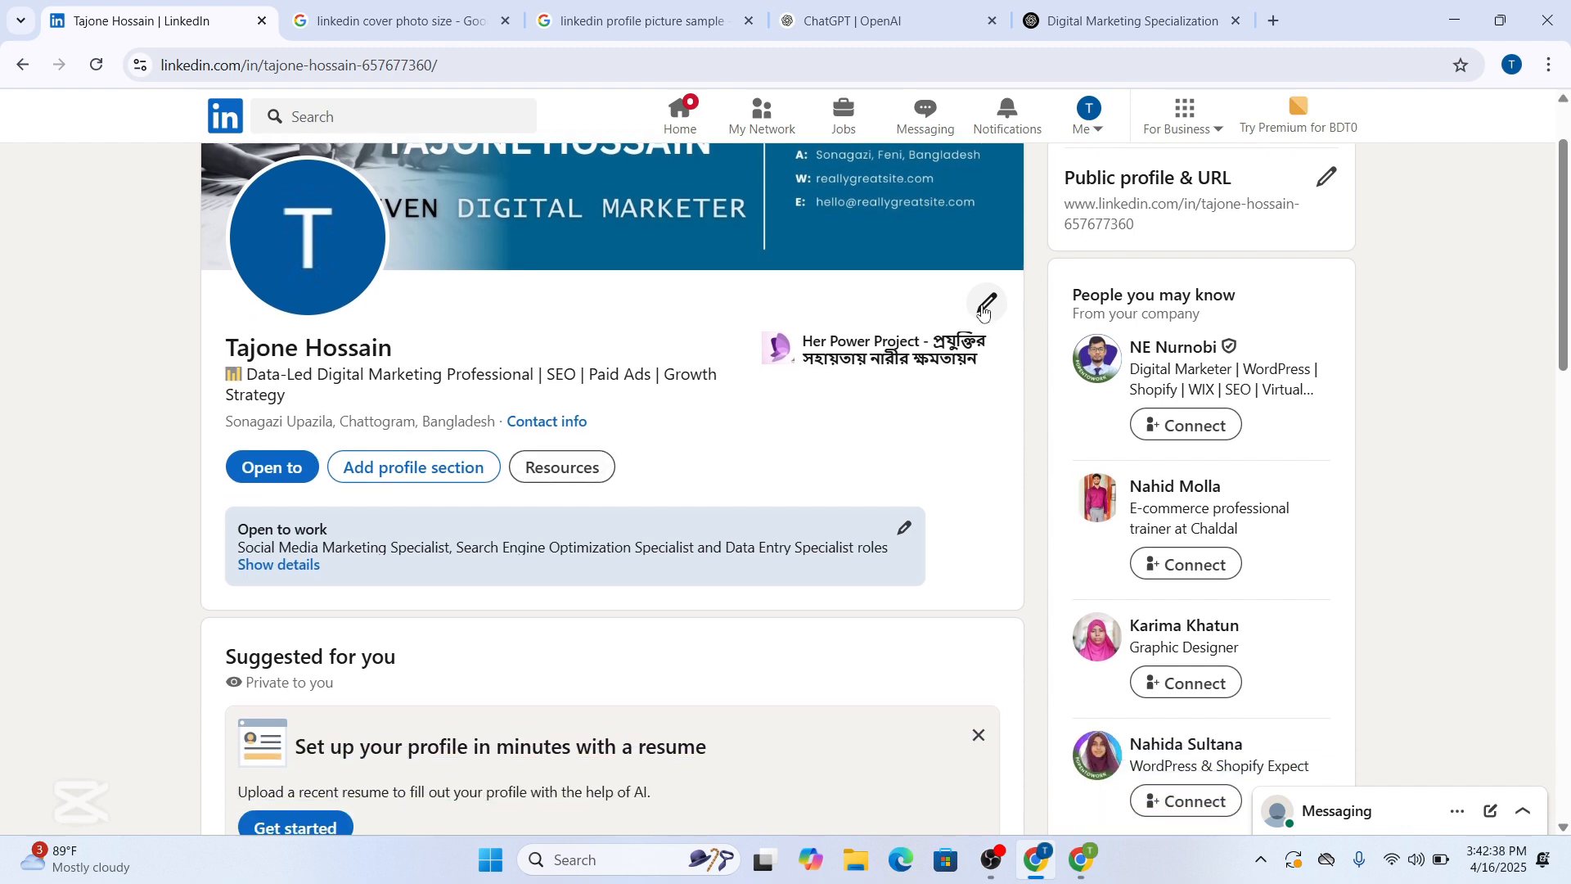
left_click(986, 306)
scroll(543, 328, "down", 8)
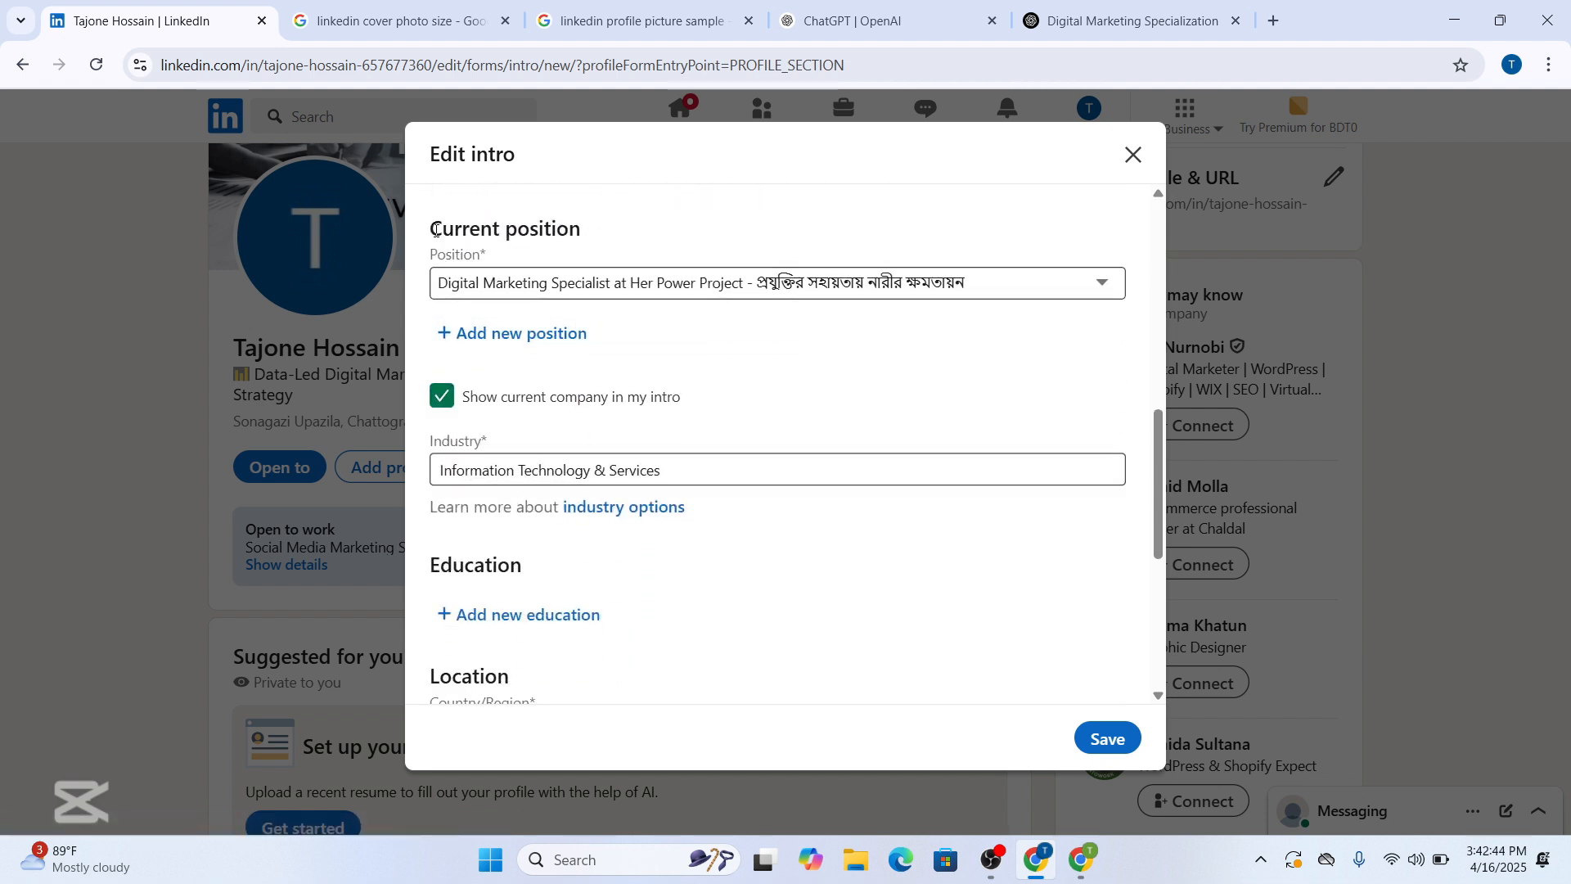
left_click_drag(428, 226, 649, 231)
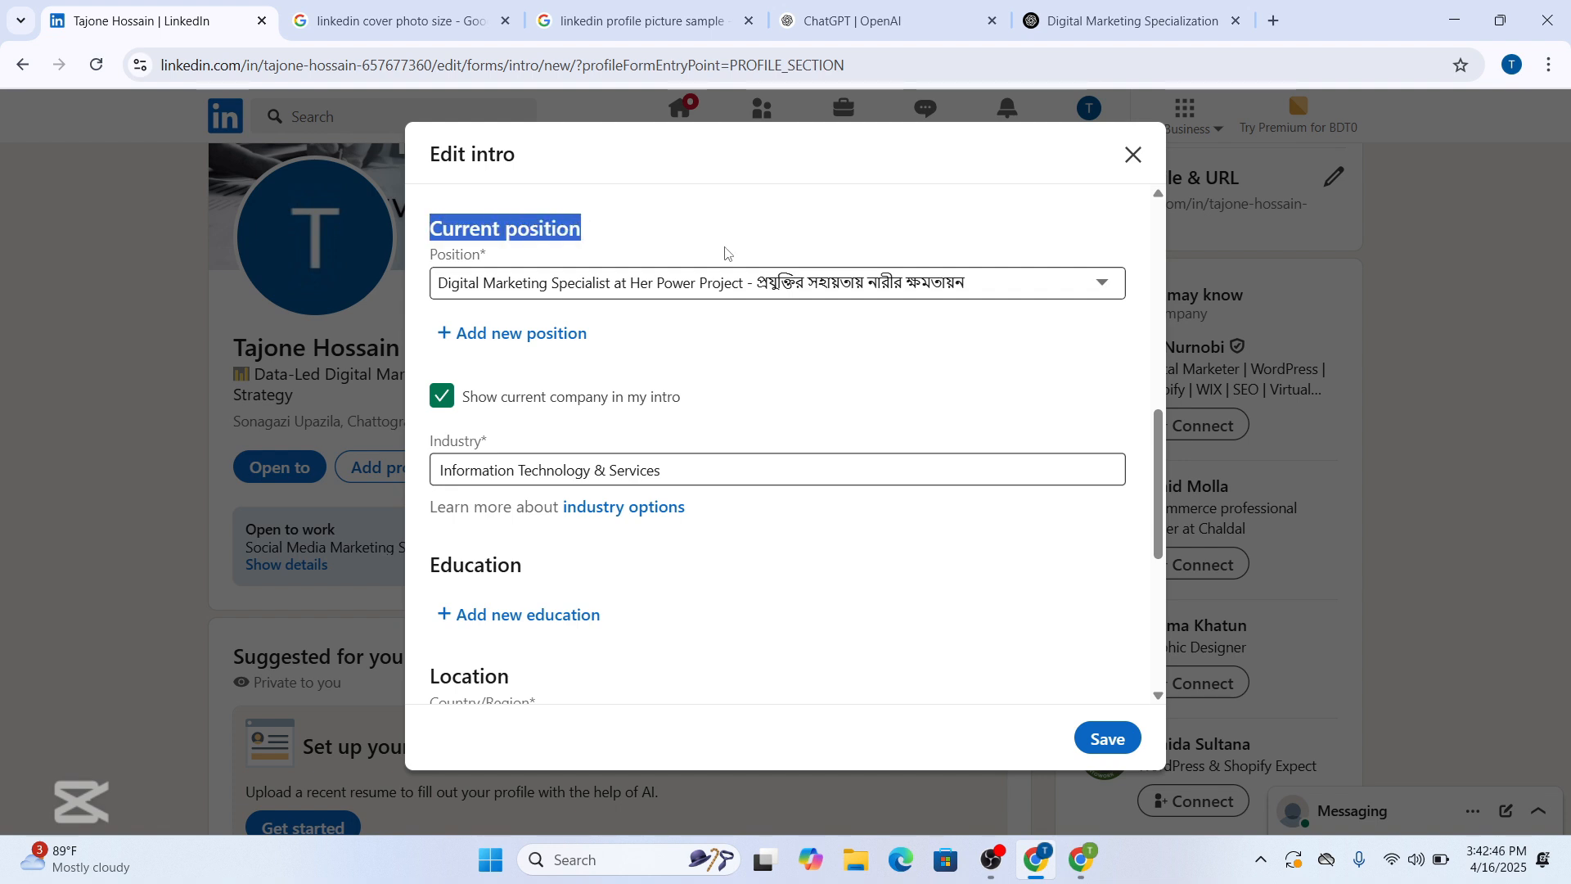
left_click(1102, 283)
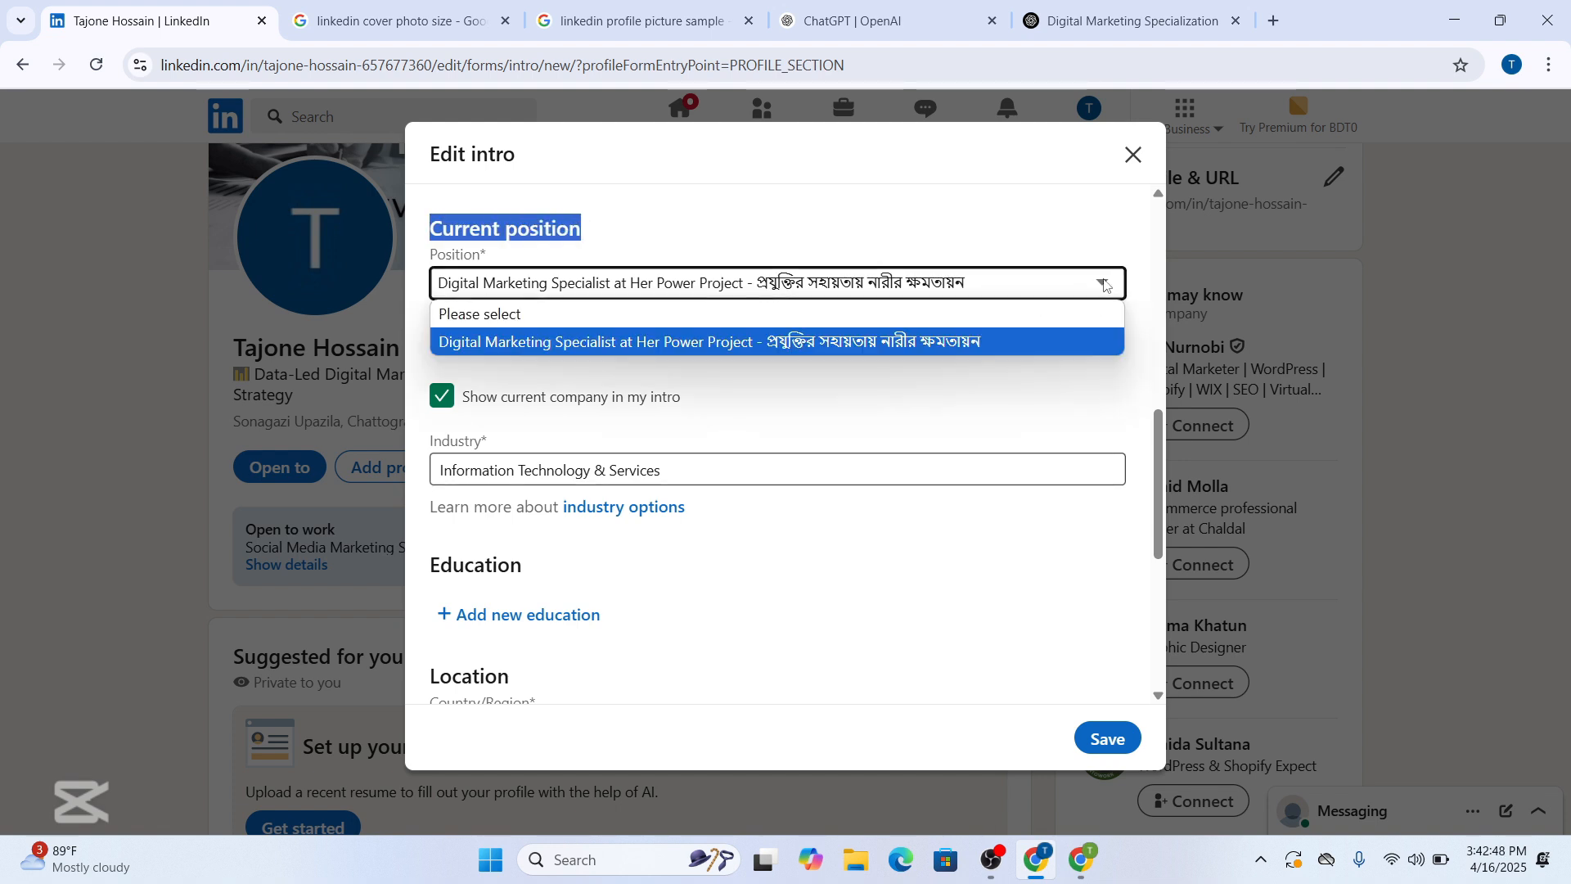
left_click(658, 387)
- View the blank Add experience form for a new position and close it without entering anything
left_click(453, 340)
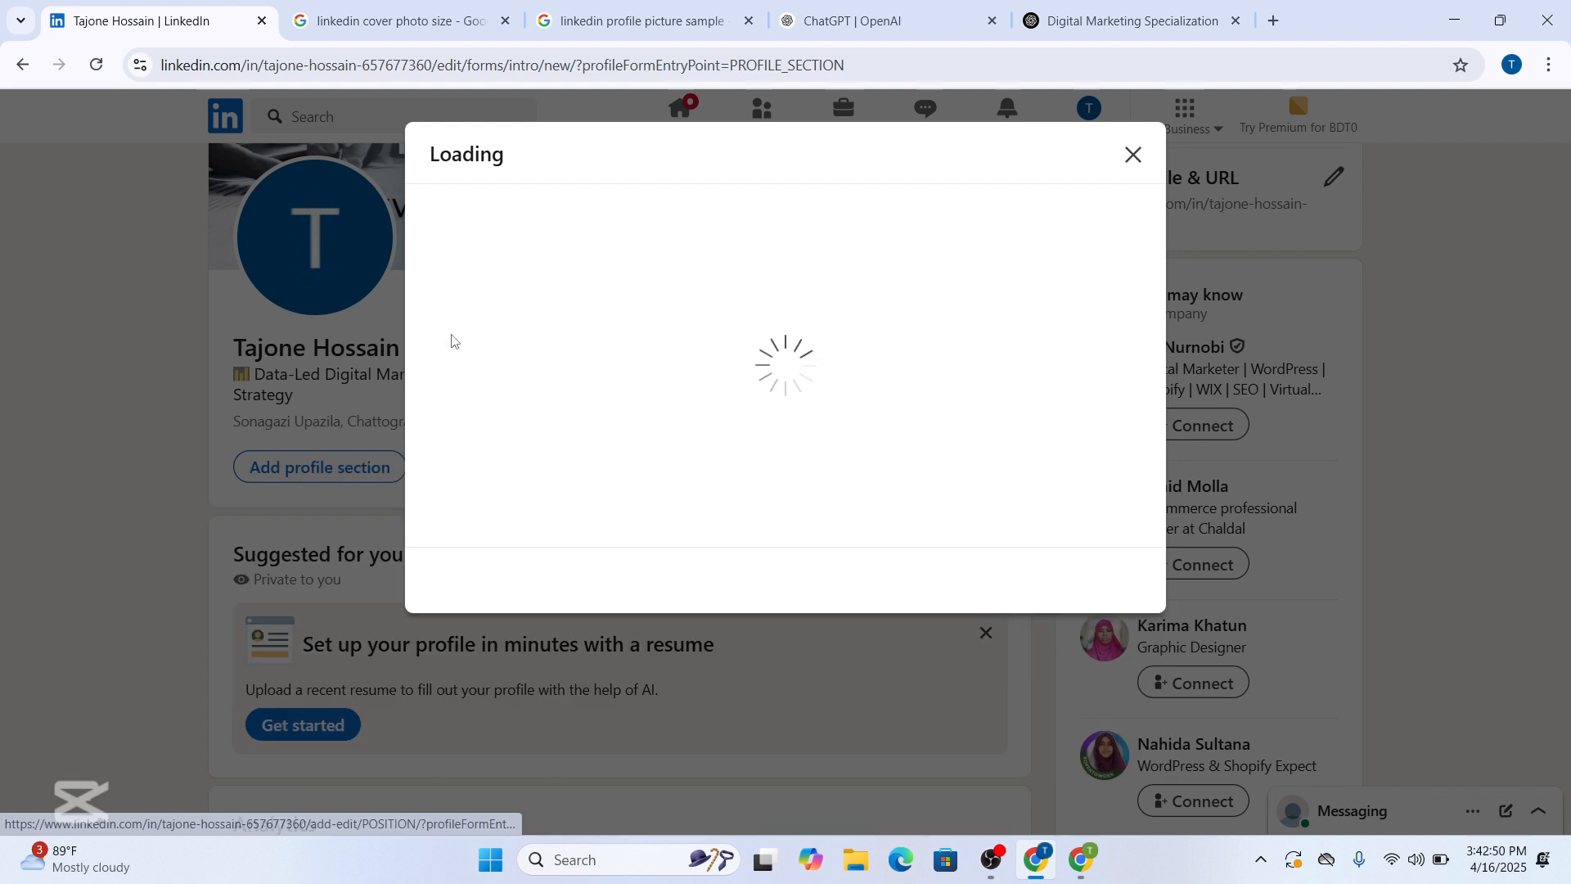
left_click(486, 372)
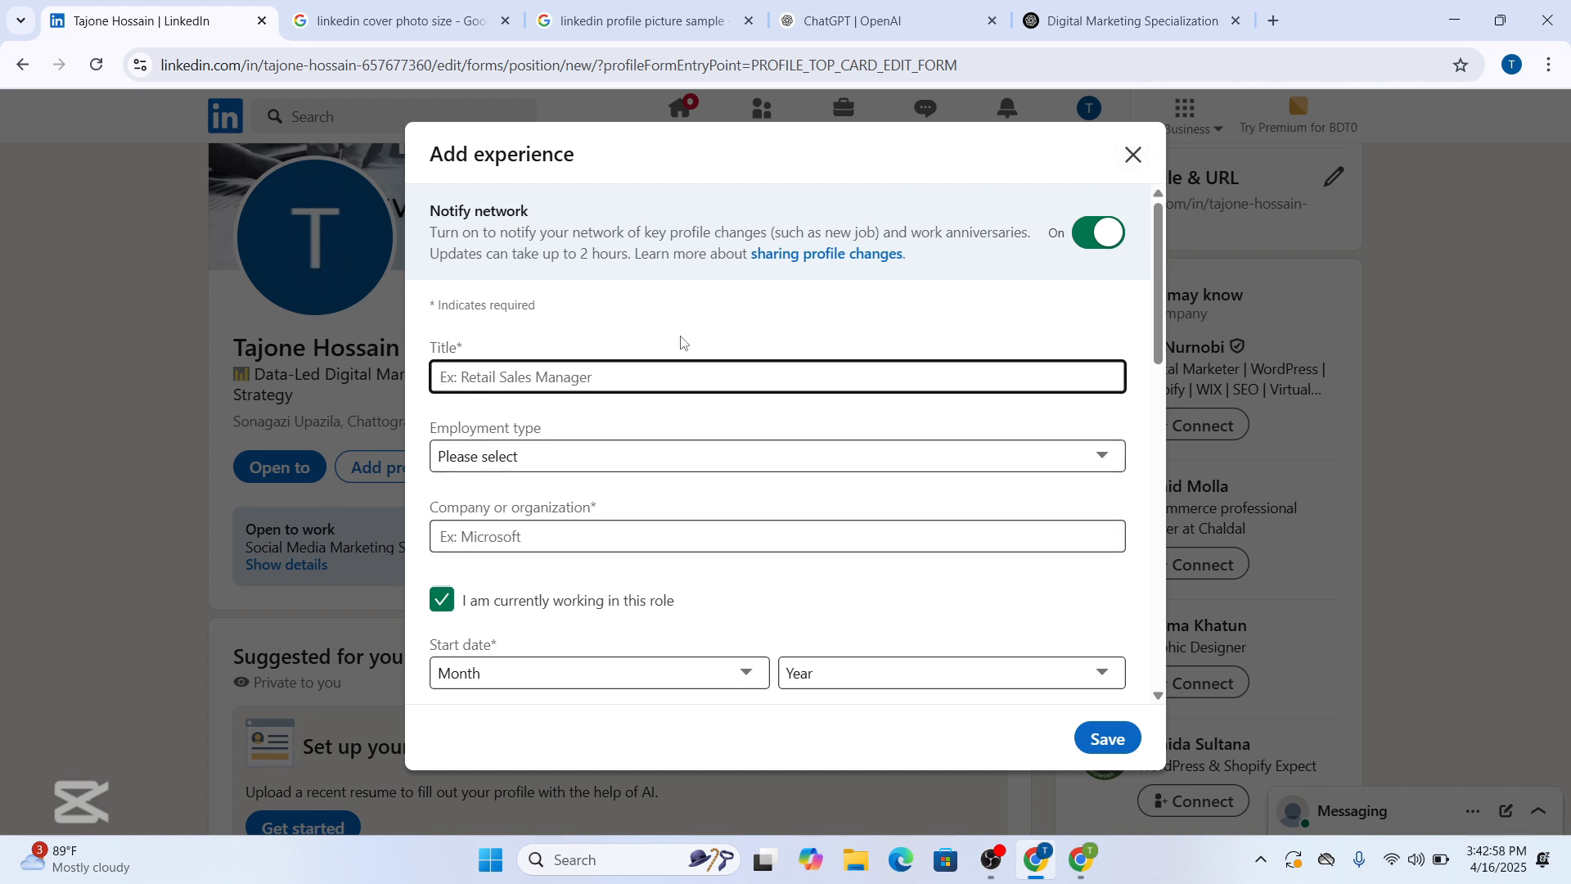
left_click(1134, 155)
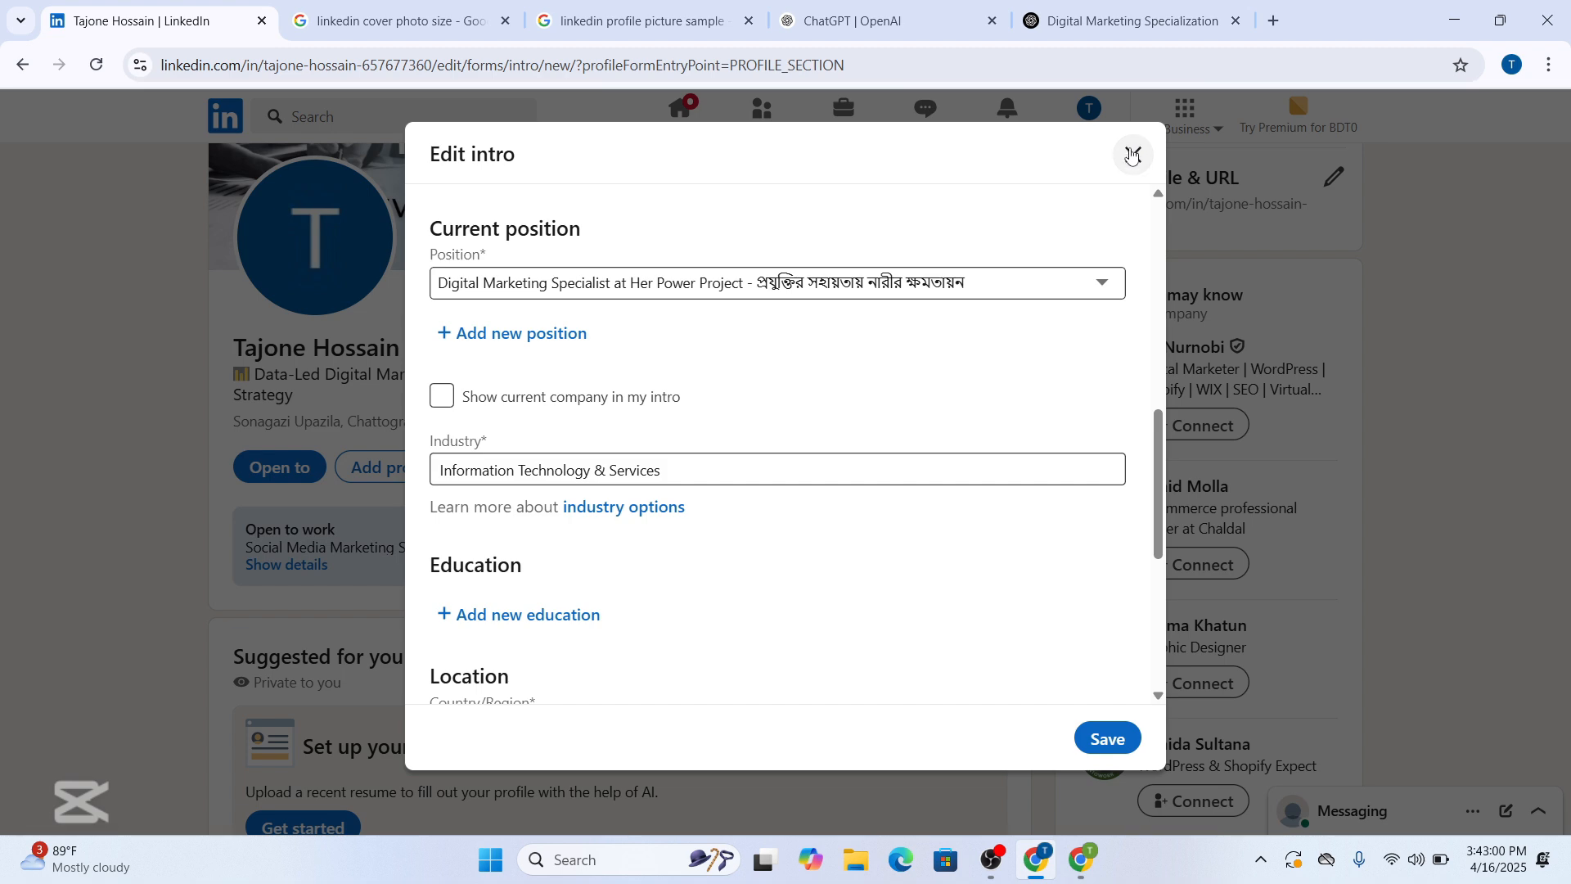
left_click(1134, 155)
- Examine the headline, current position, industry, education, location and contact info sections of the Edit intro form
left_click(778, 442)
scroll(543, 445, "down", 5)
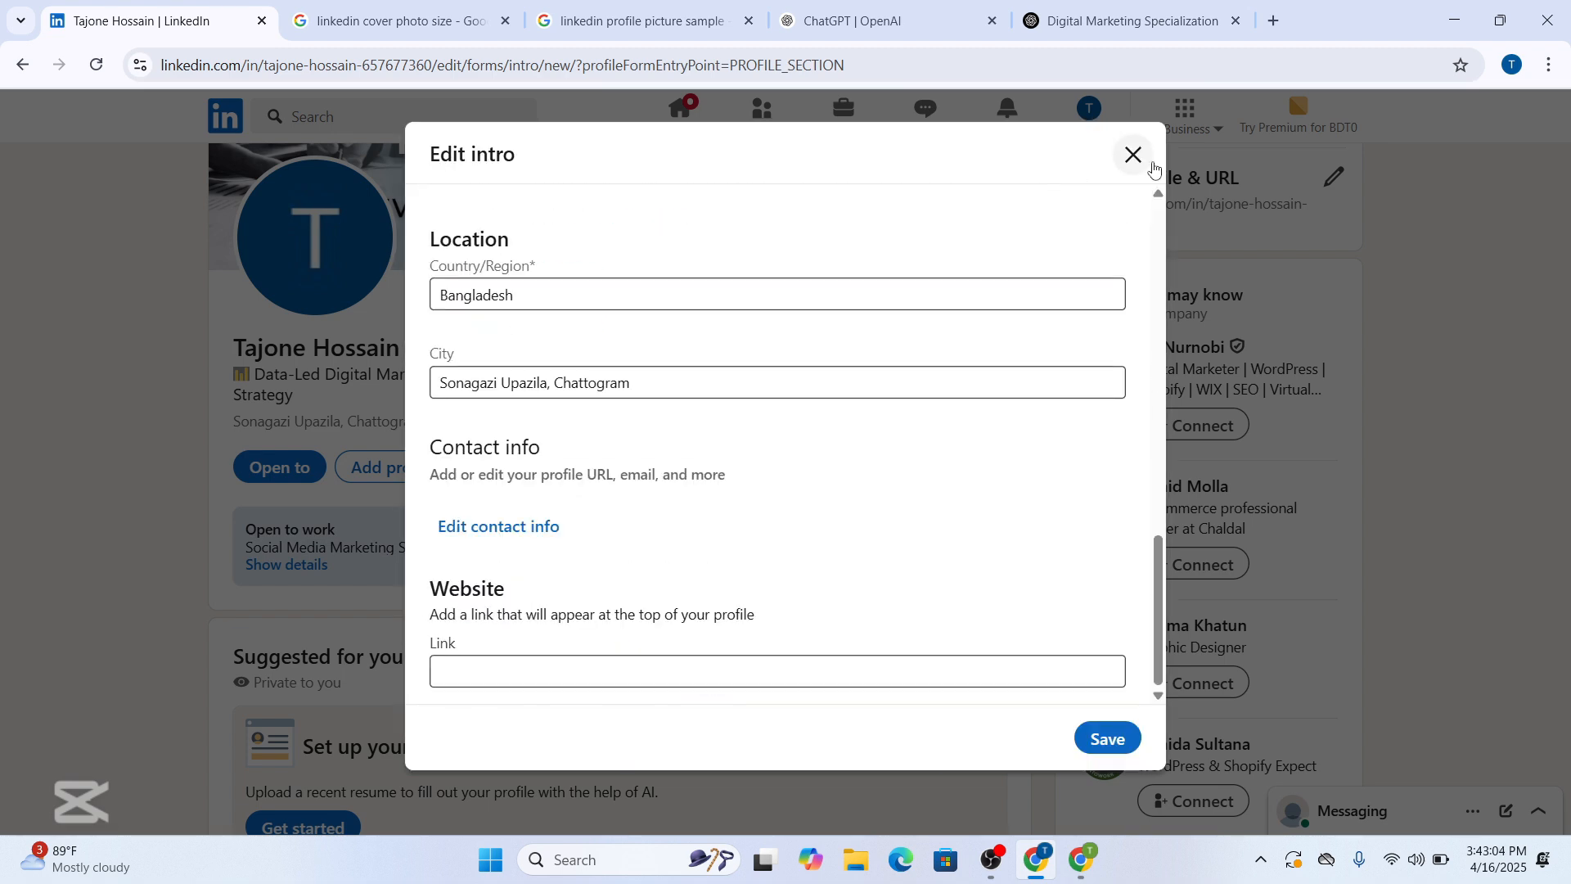
scroll(617, 393, "up", 5)
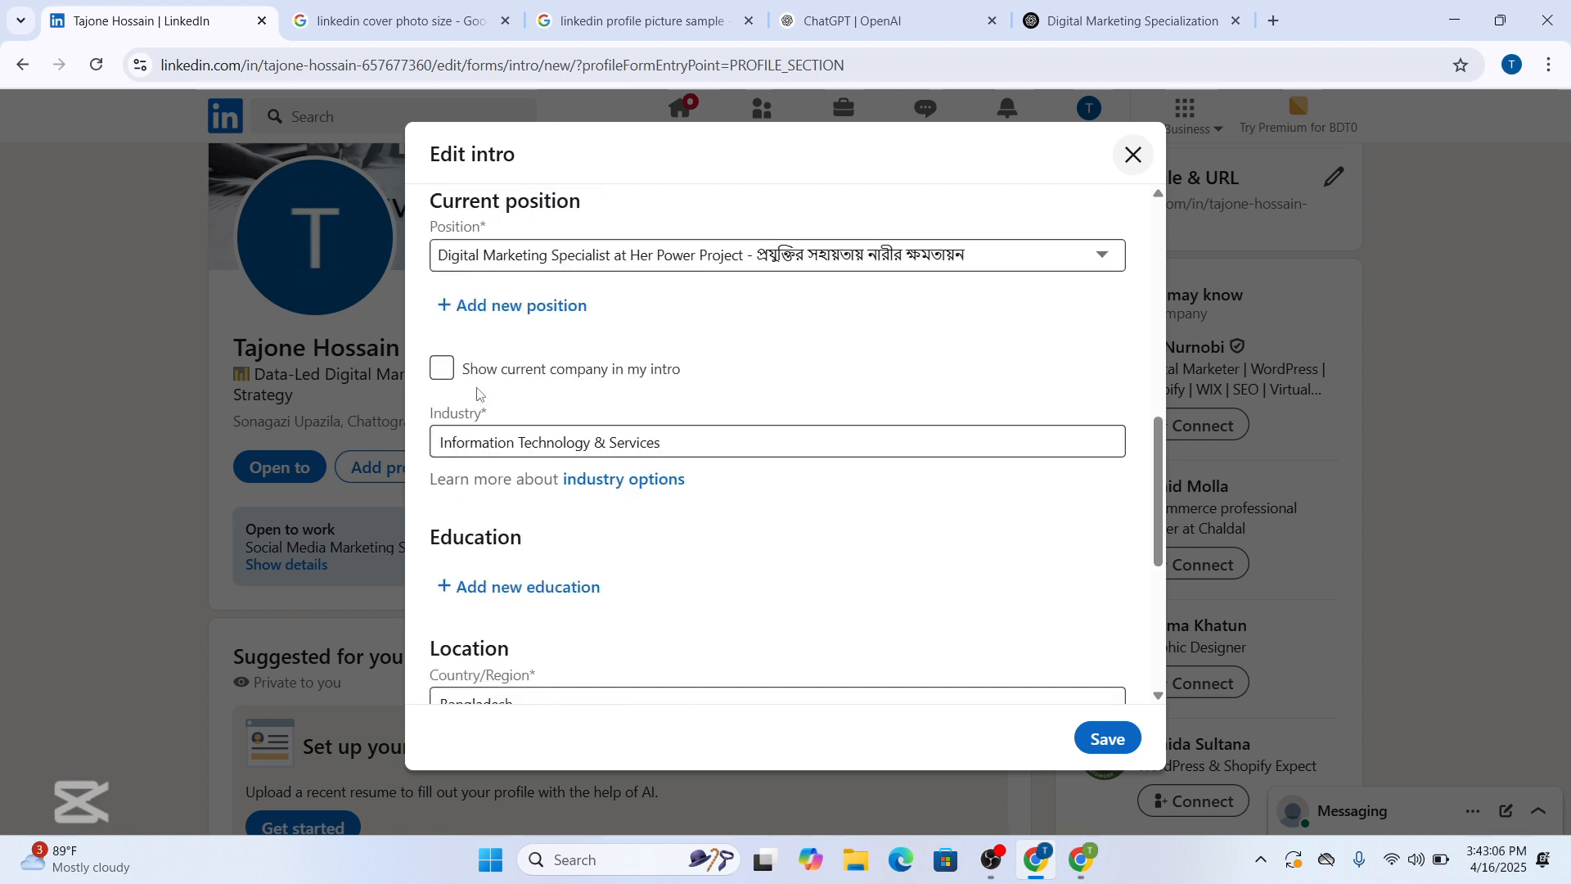
scroll(478, 360, "up", 4)
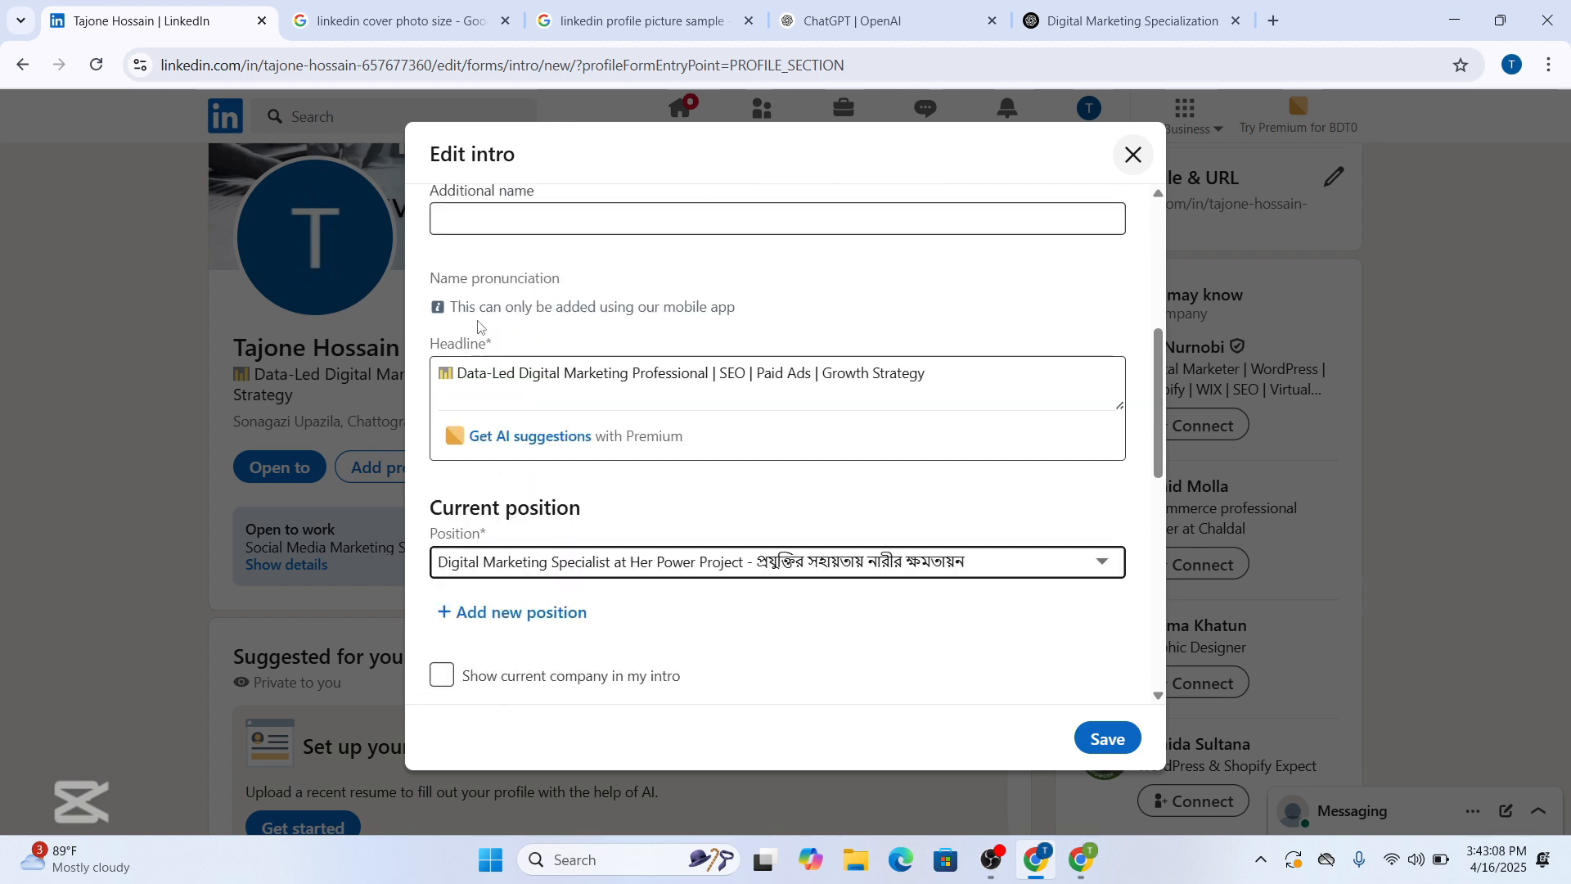
scroll(478, 344, "down", 4)
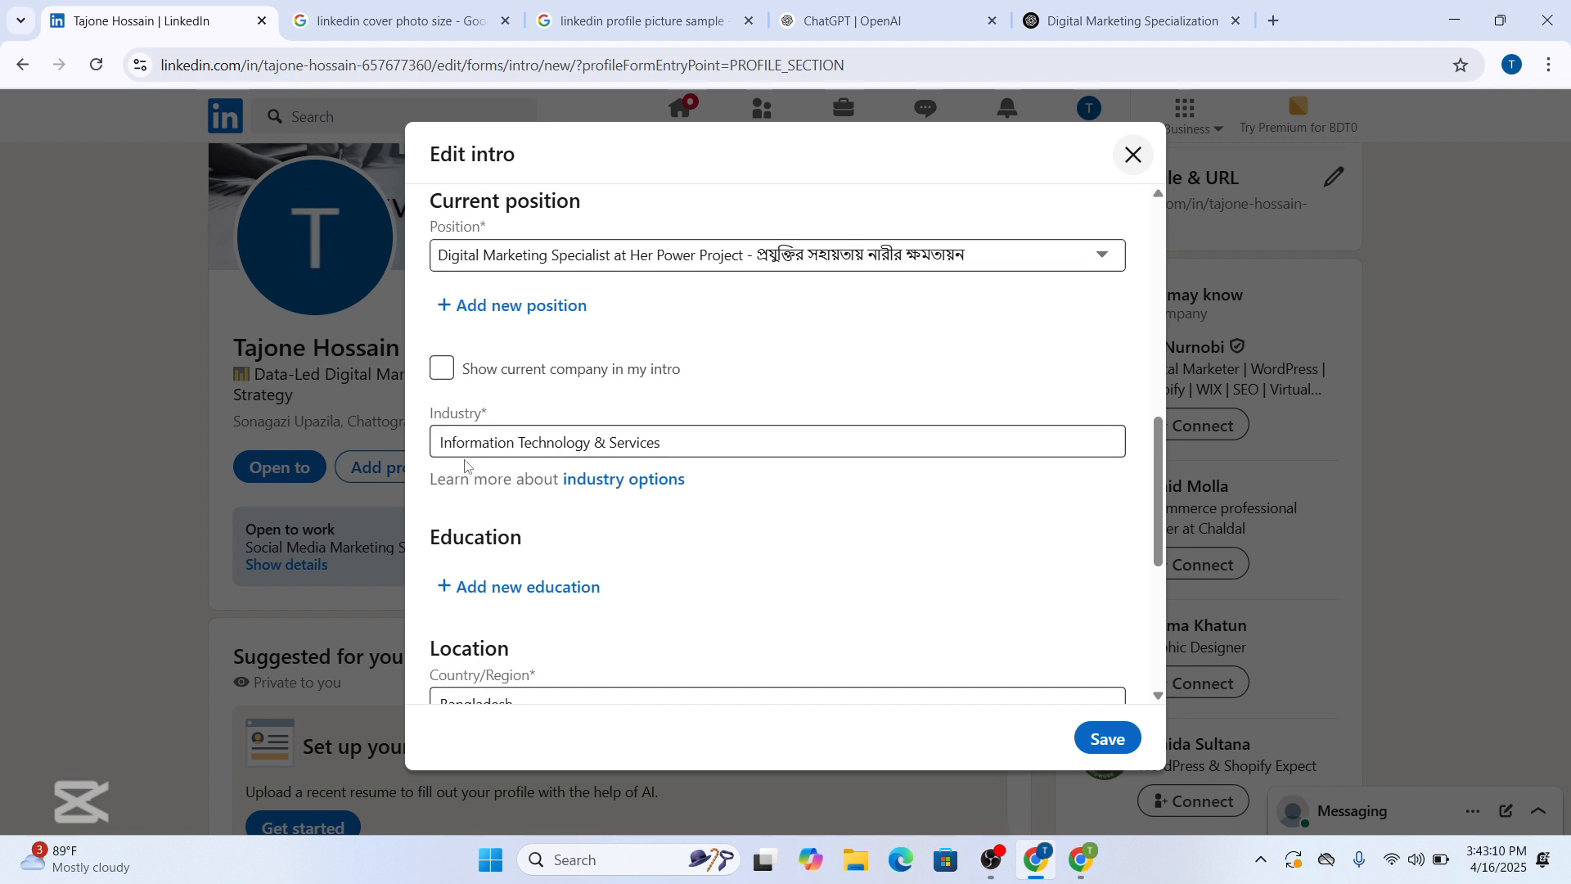
left_click(730, 450)
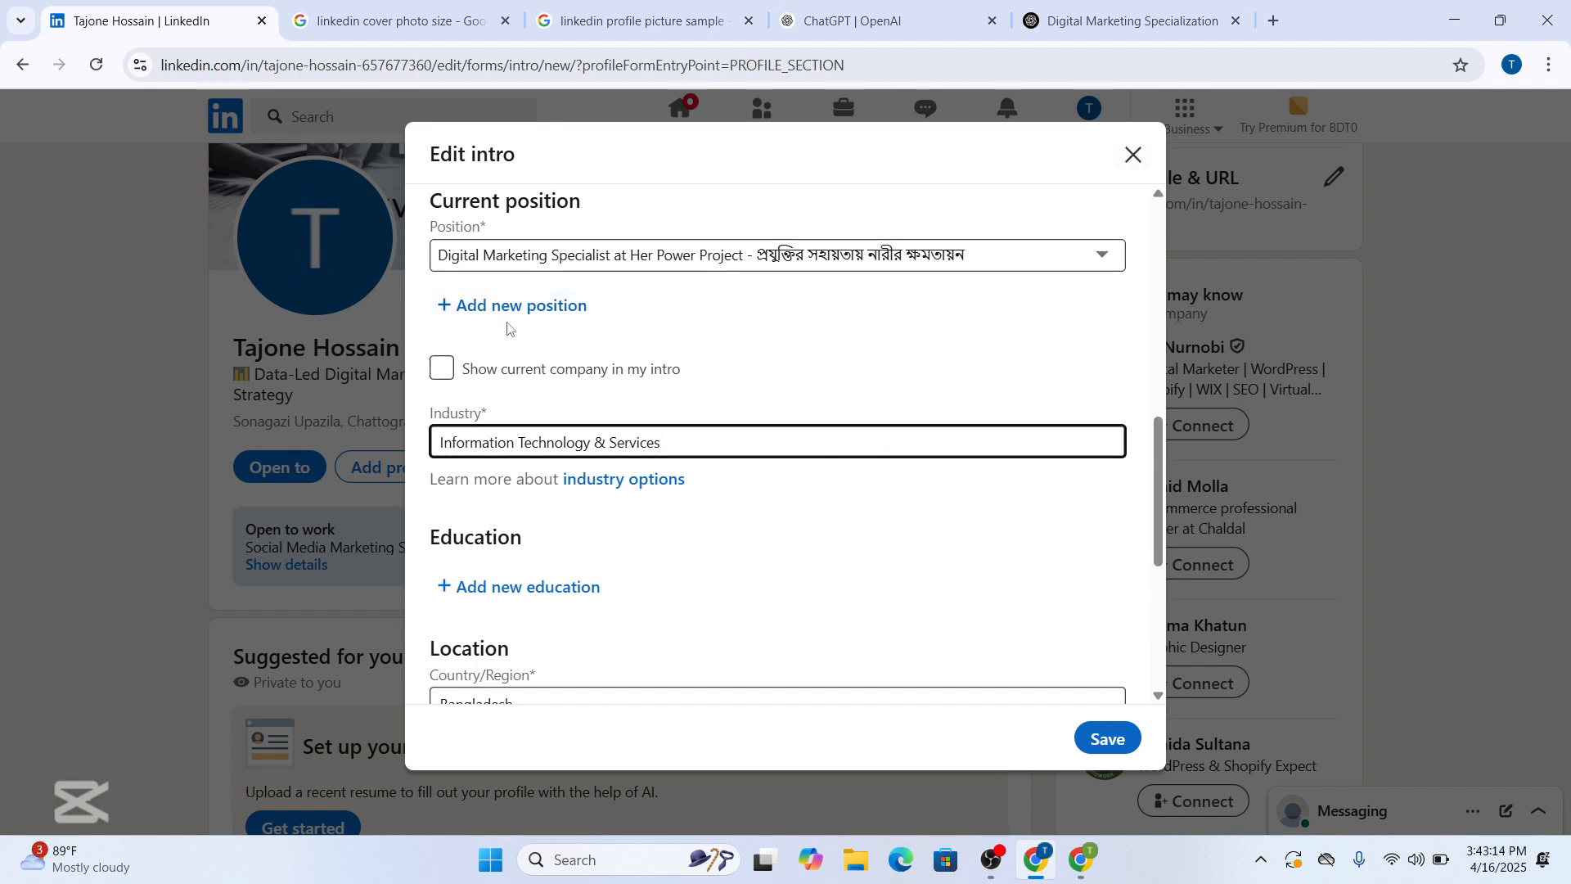
scroll(626, 393, "down", 1)
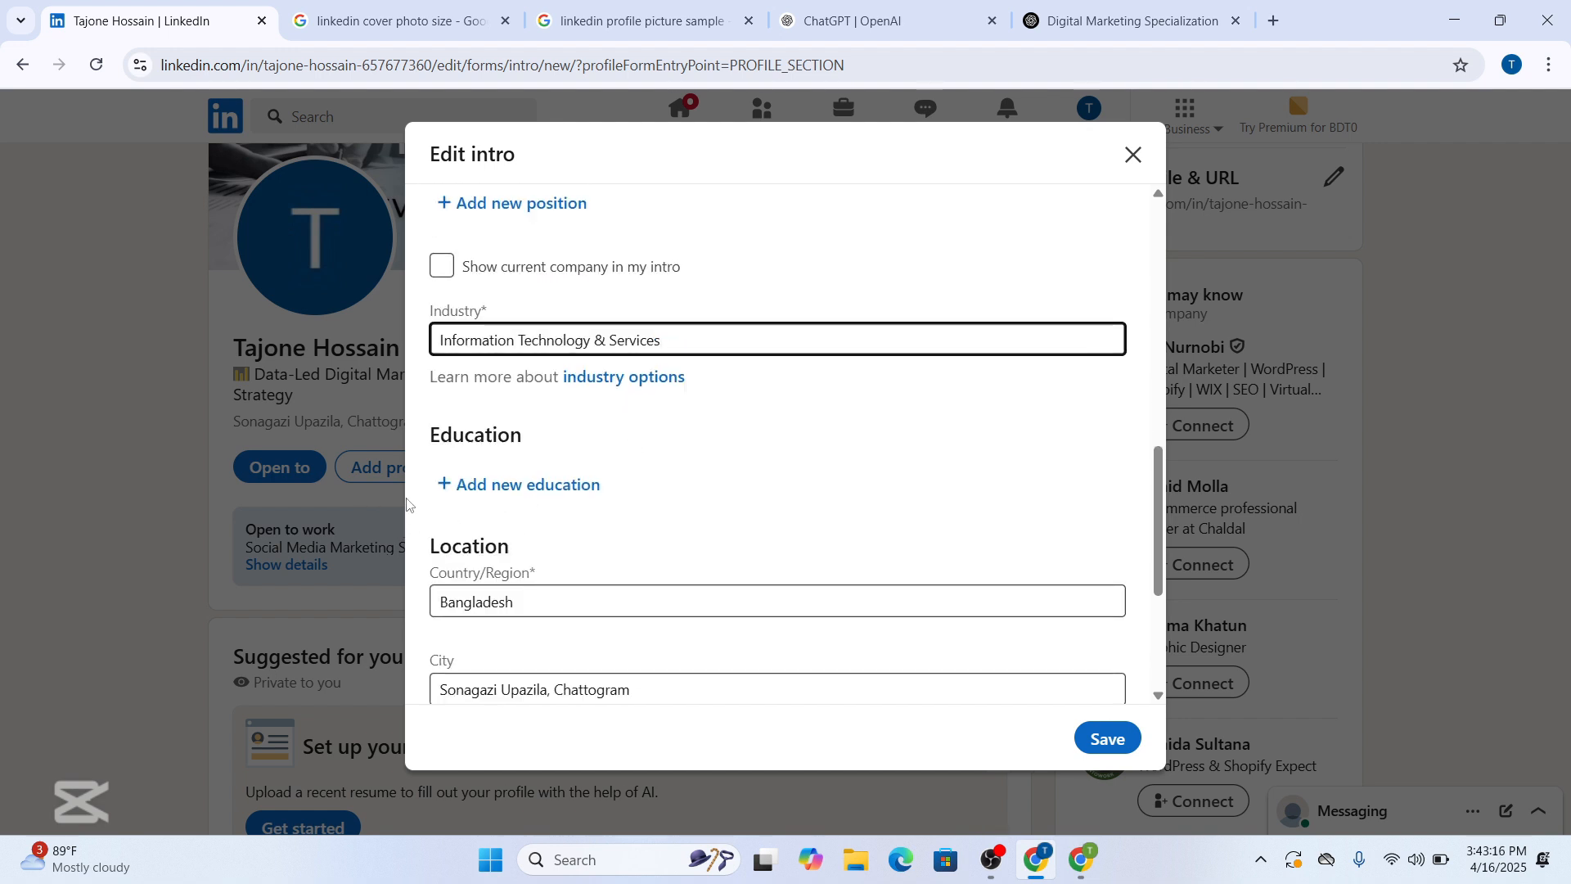
scroll(503, 463, "down", 1)
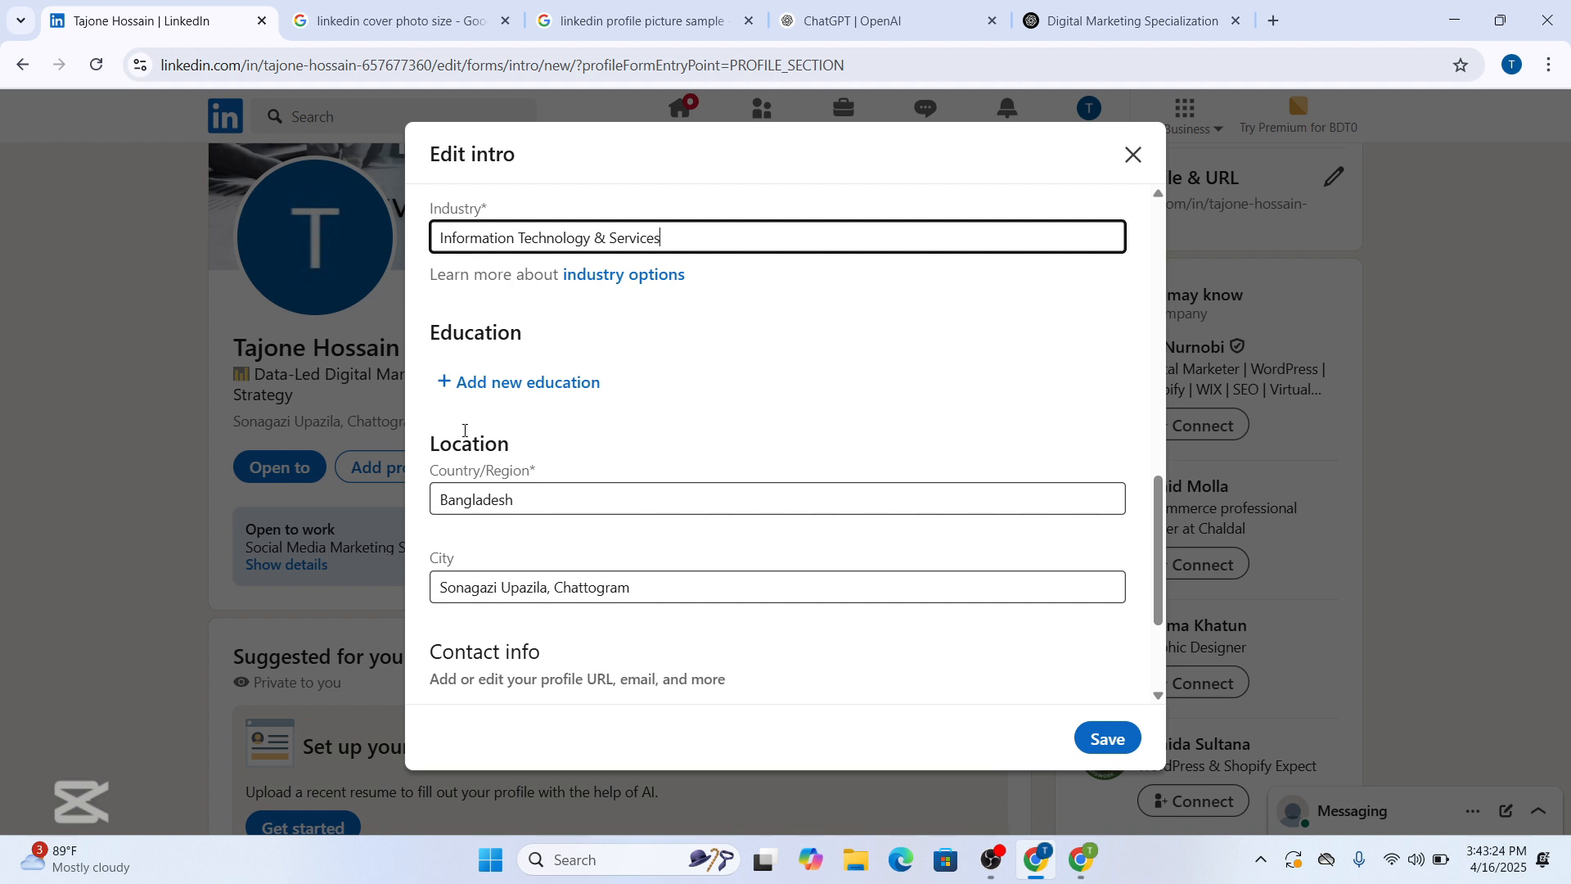
- Start a new education entry and choose National University of Bangladesh as the school
left_click(442, 381)
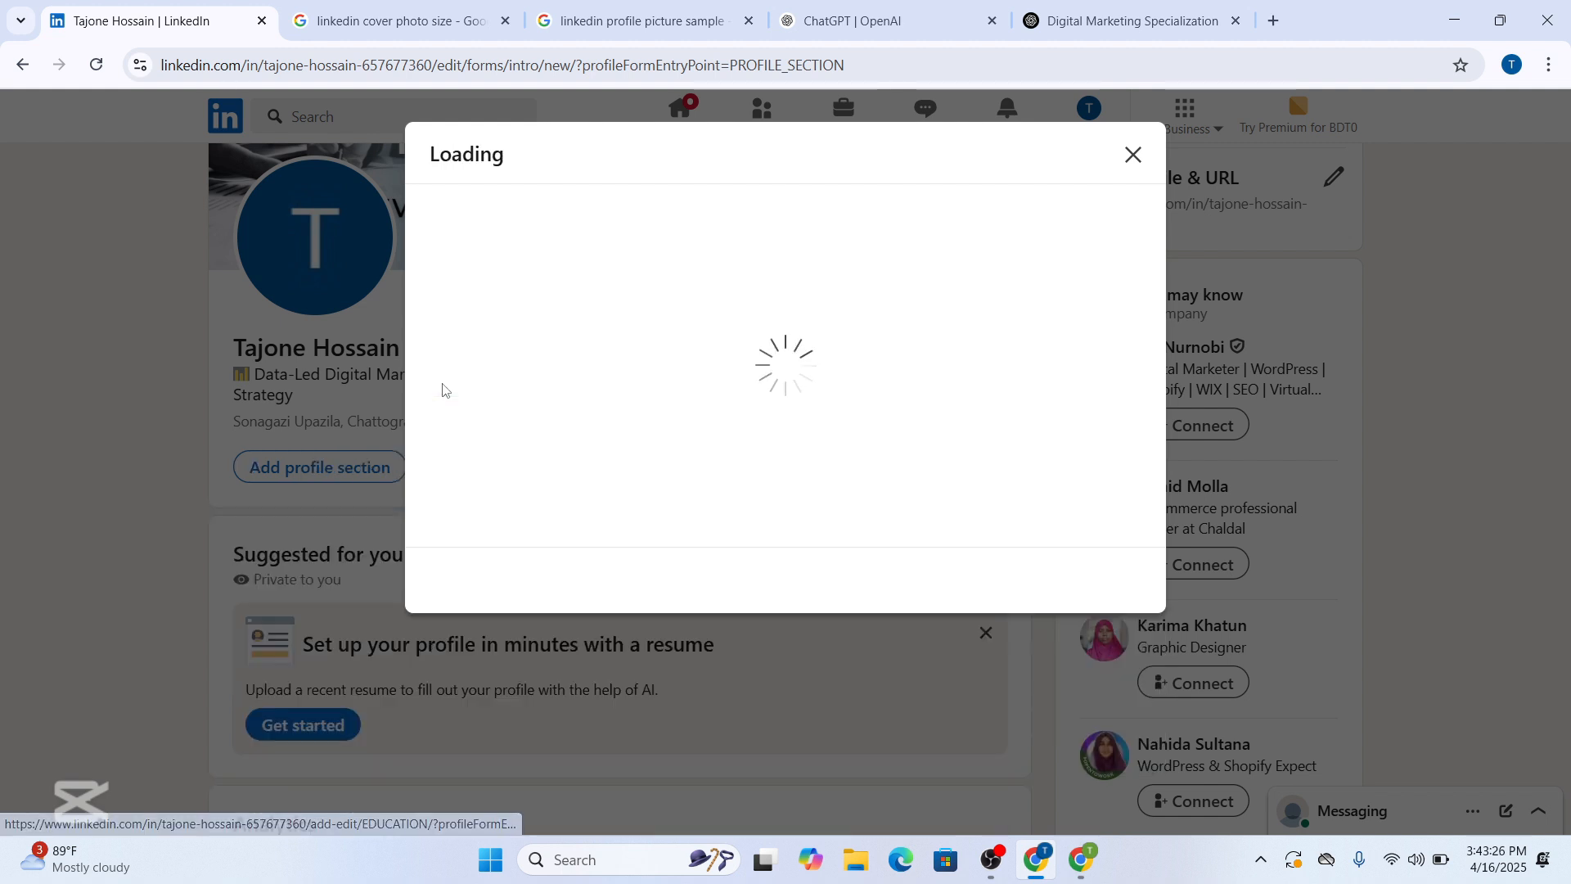
left_click(496, 383)
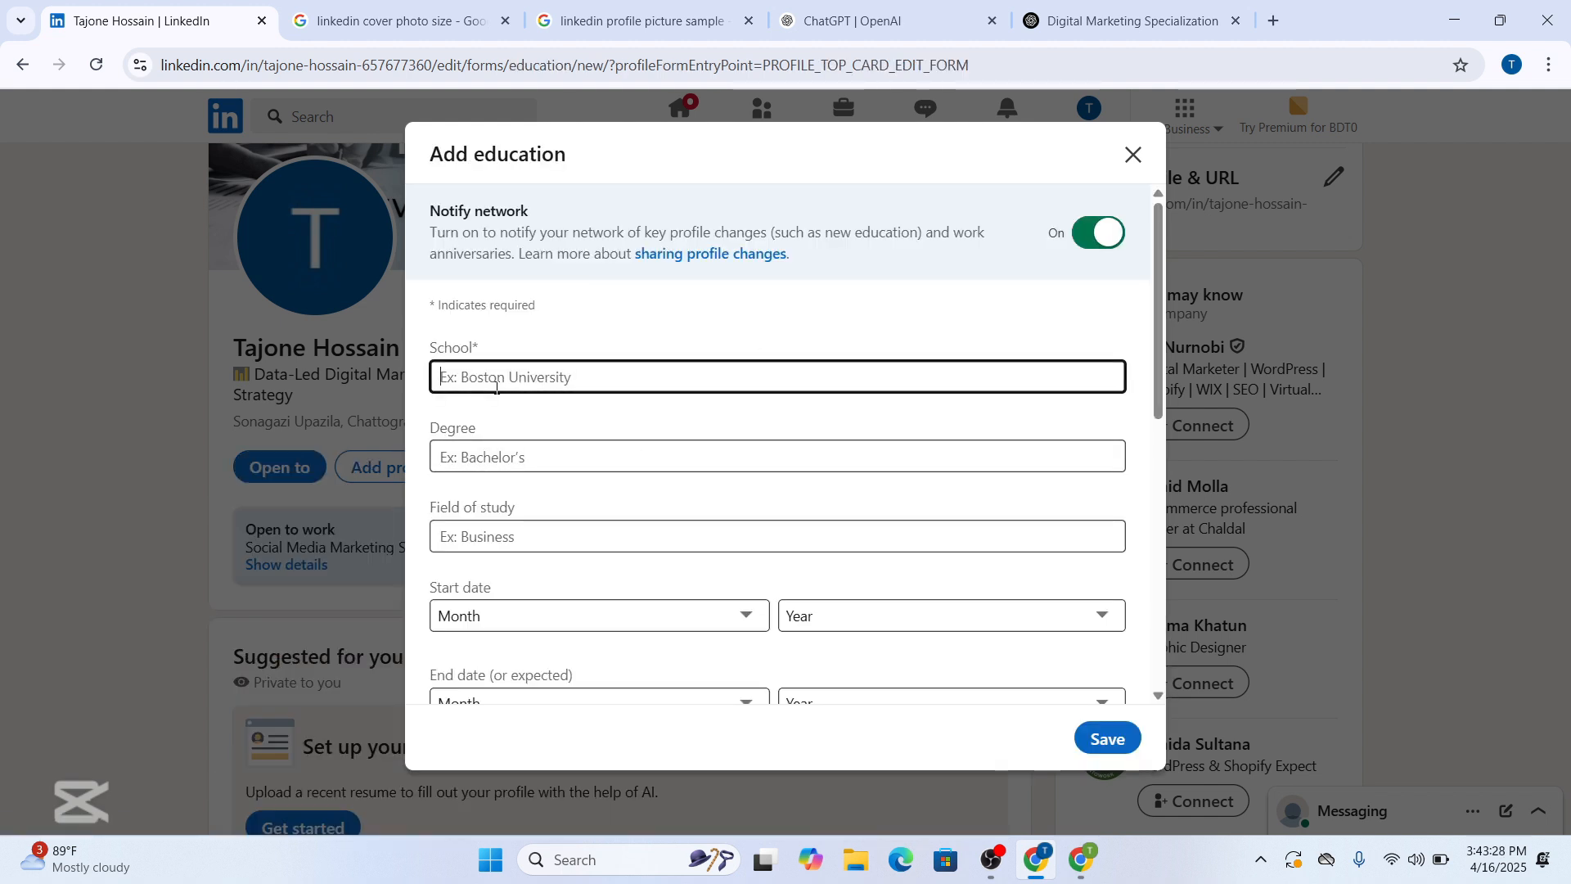
type("Nation")
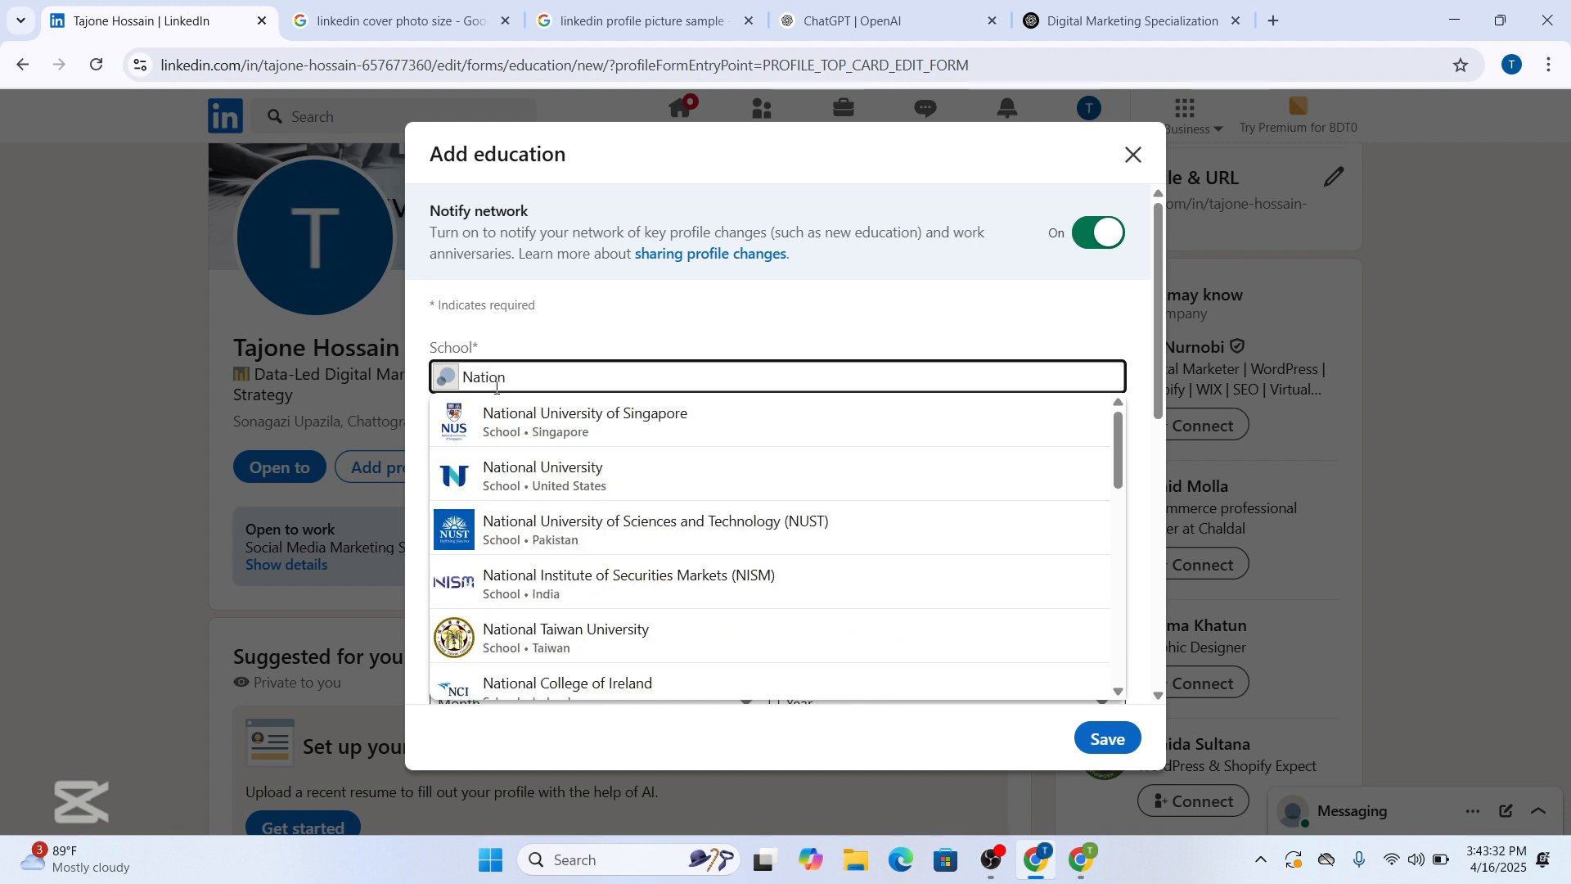
type("al University ba")
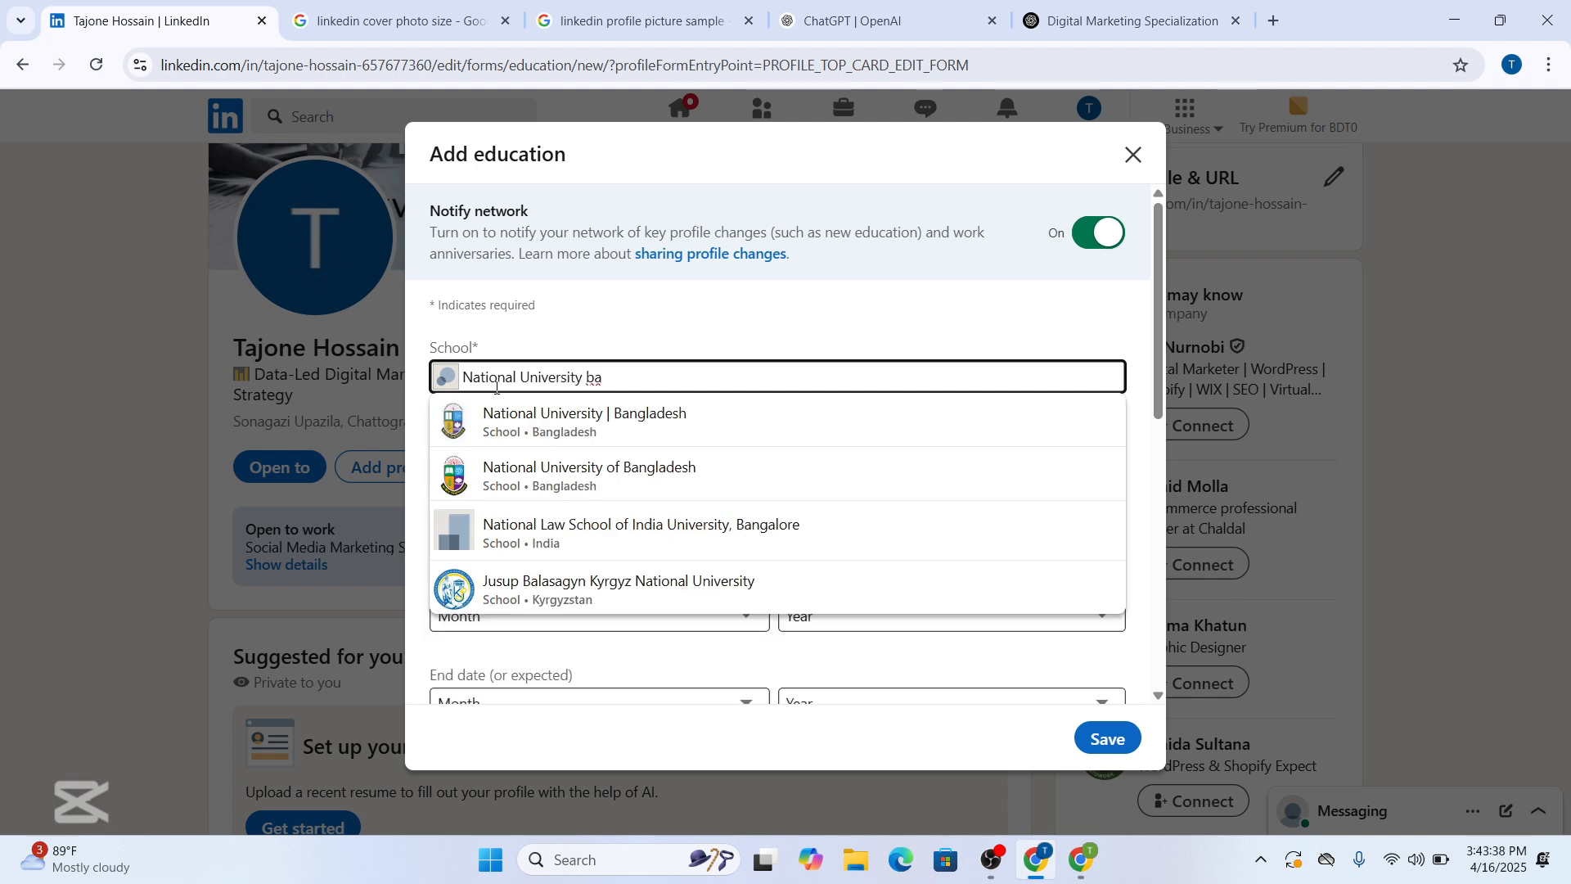
left_click(501, 477)
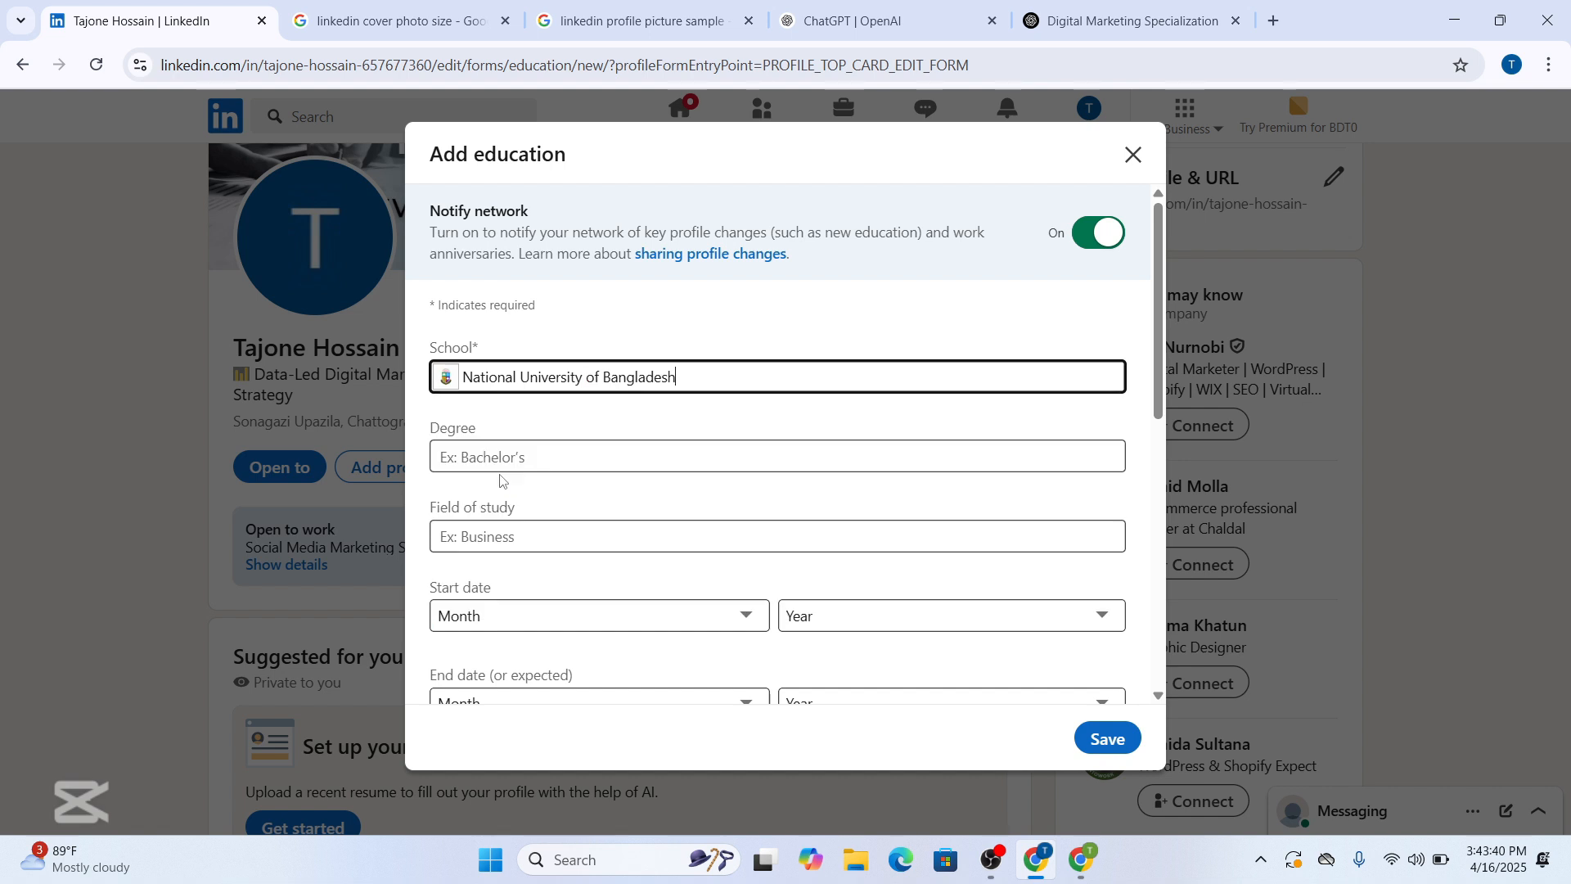
left_click(519, 455)
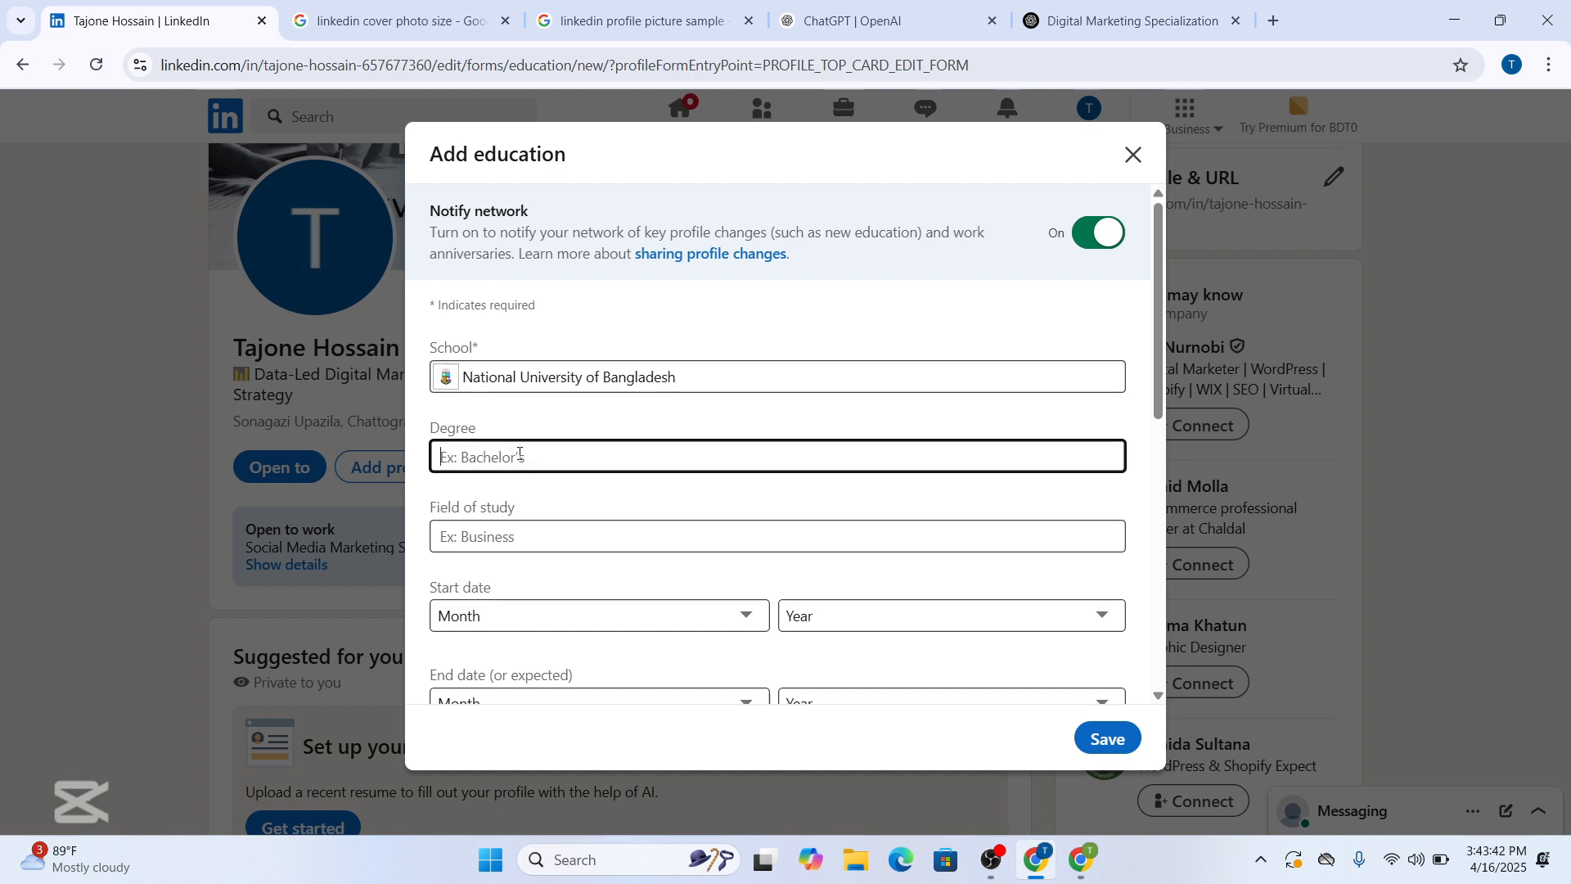
- Set the degree to Master of Arts - MA and the field of study to Political Science and Government
type("M")
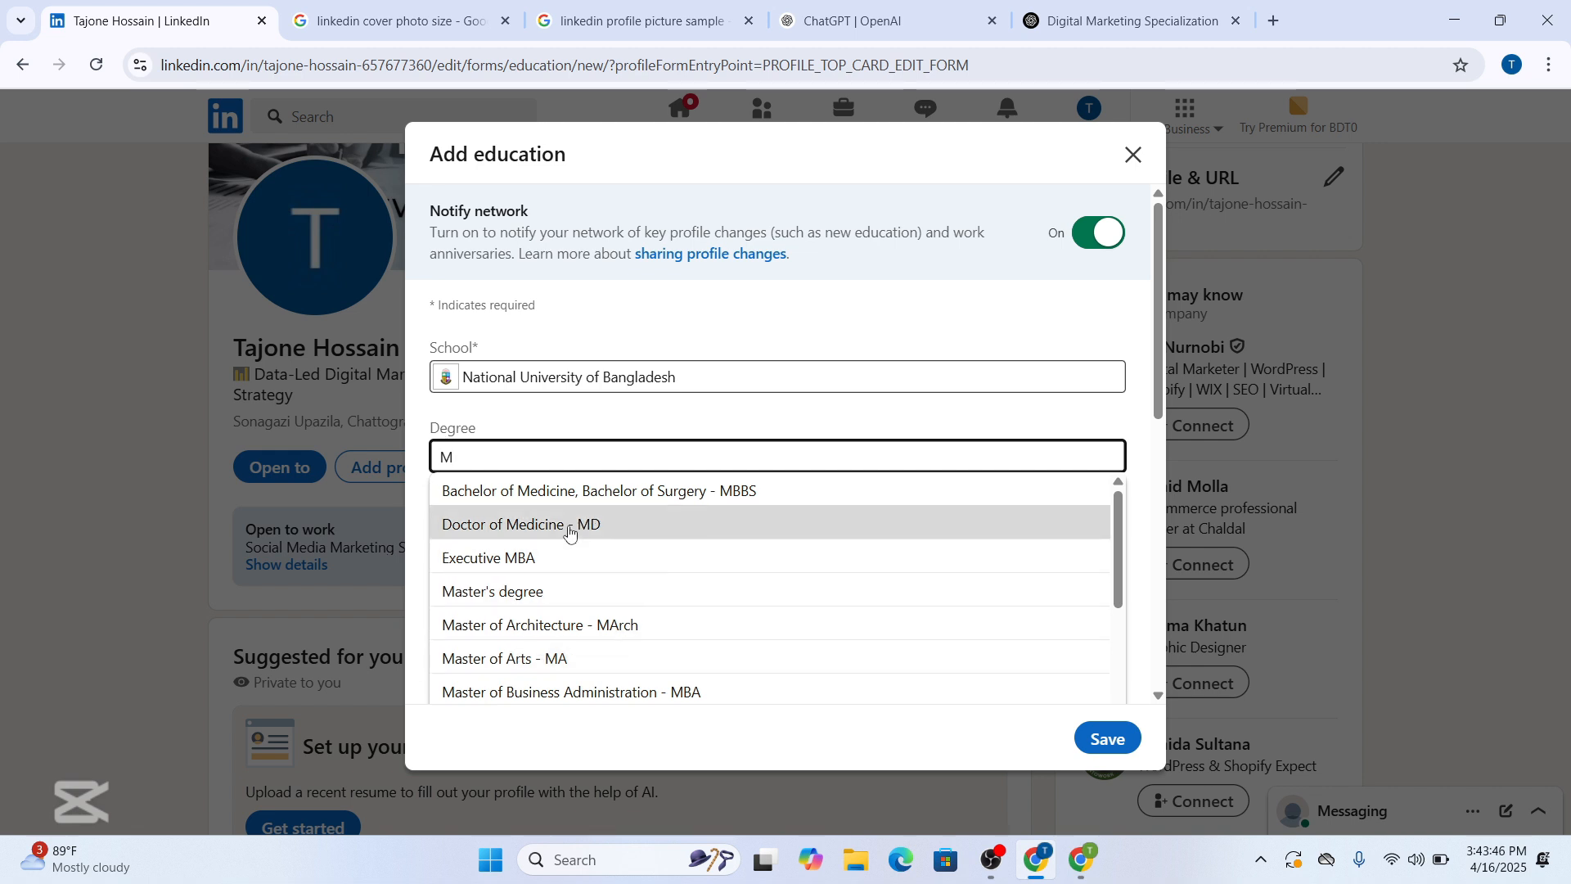
left_click(652, 657)
left_click(546, 538)
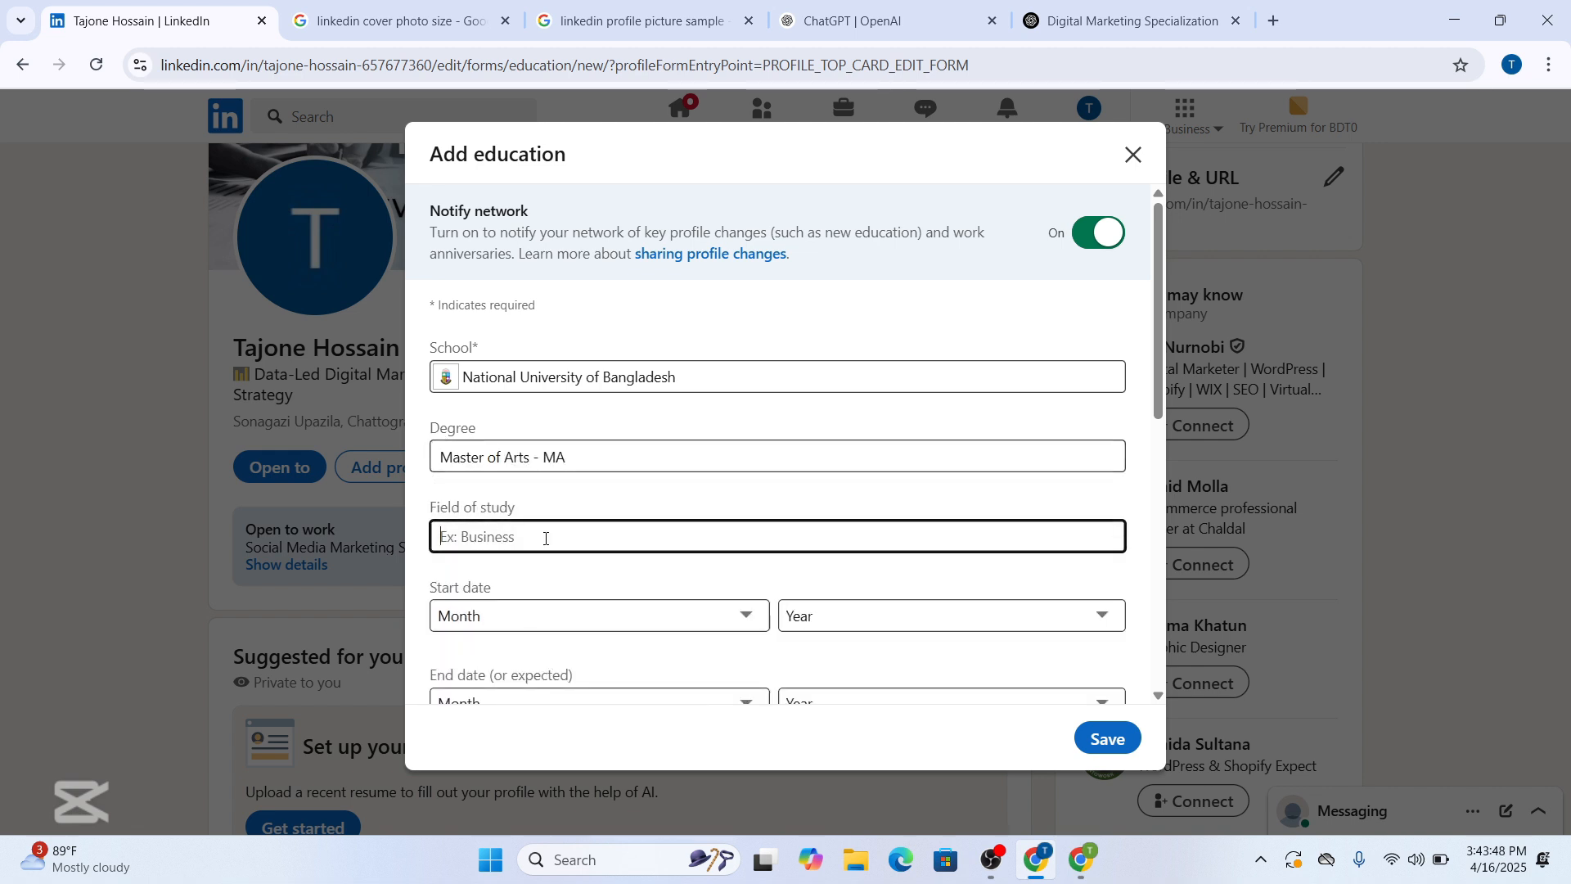
scroll(546, 538, "down", 1)
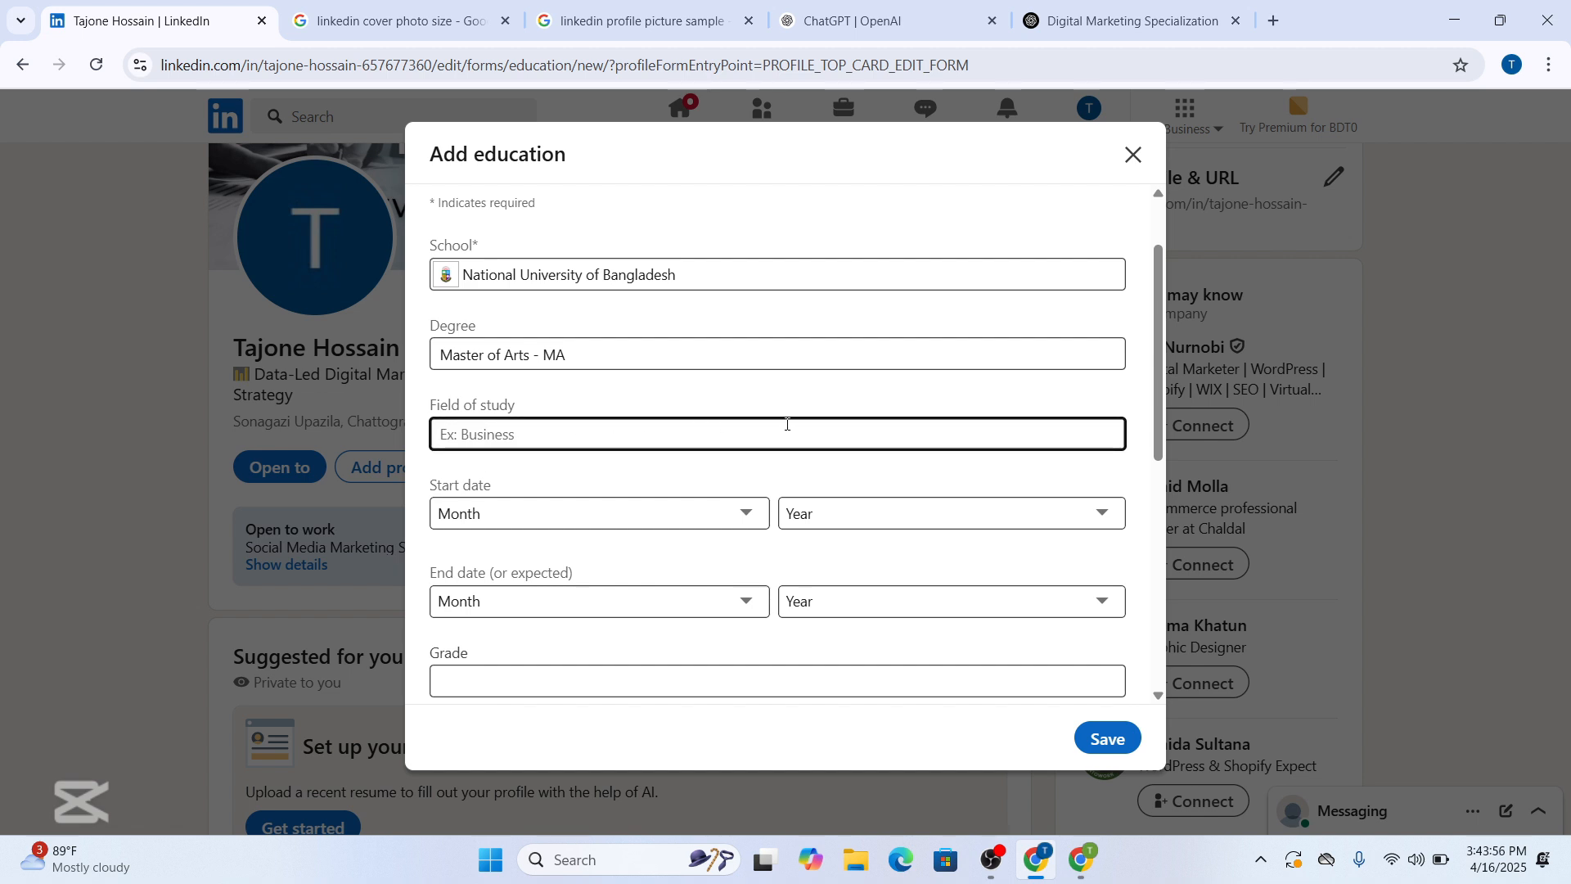
left_click_drag(415, 408, 586, 410)
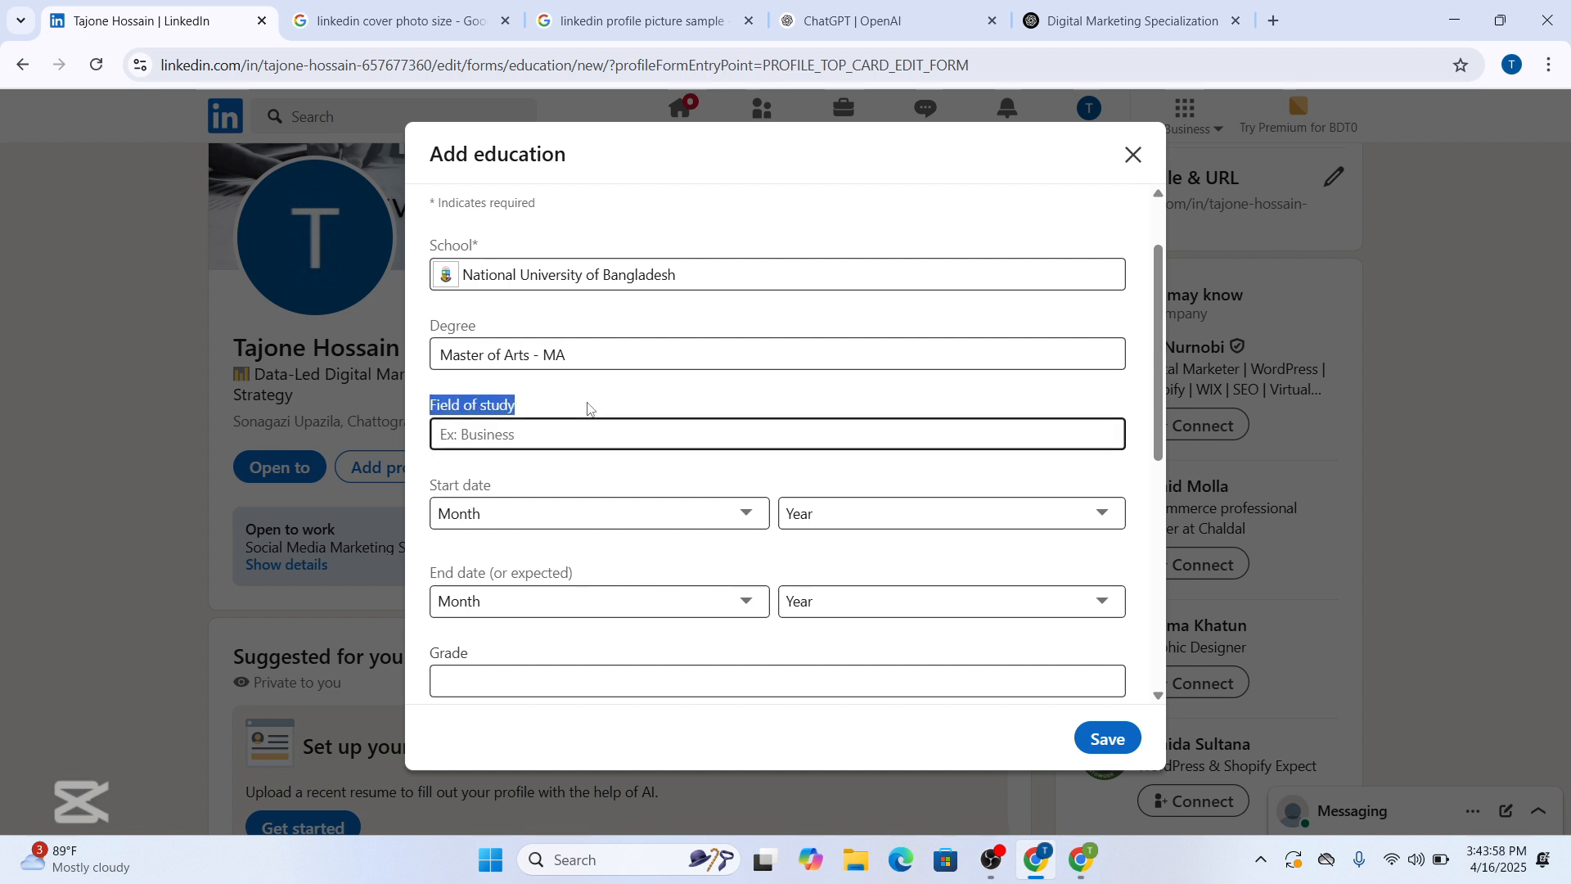
left_click(510, 438)
scroll(570, 423, "up", 2)
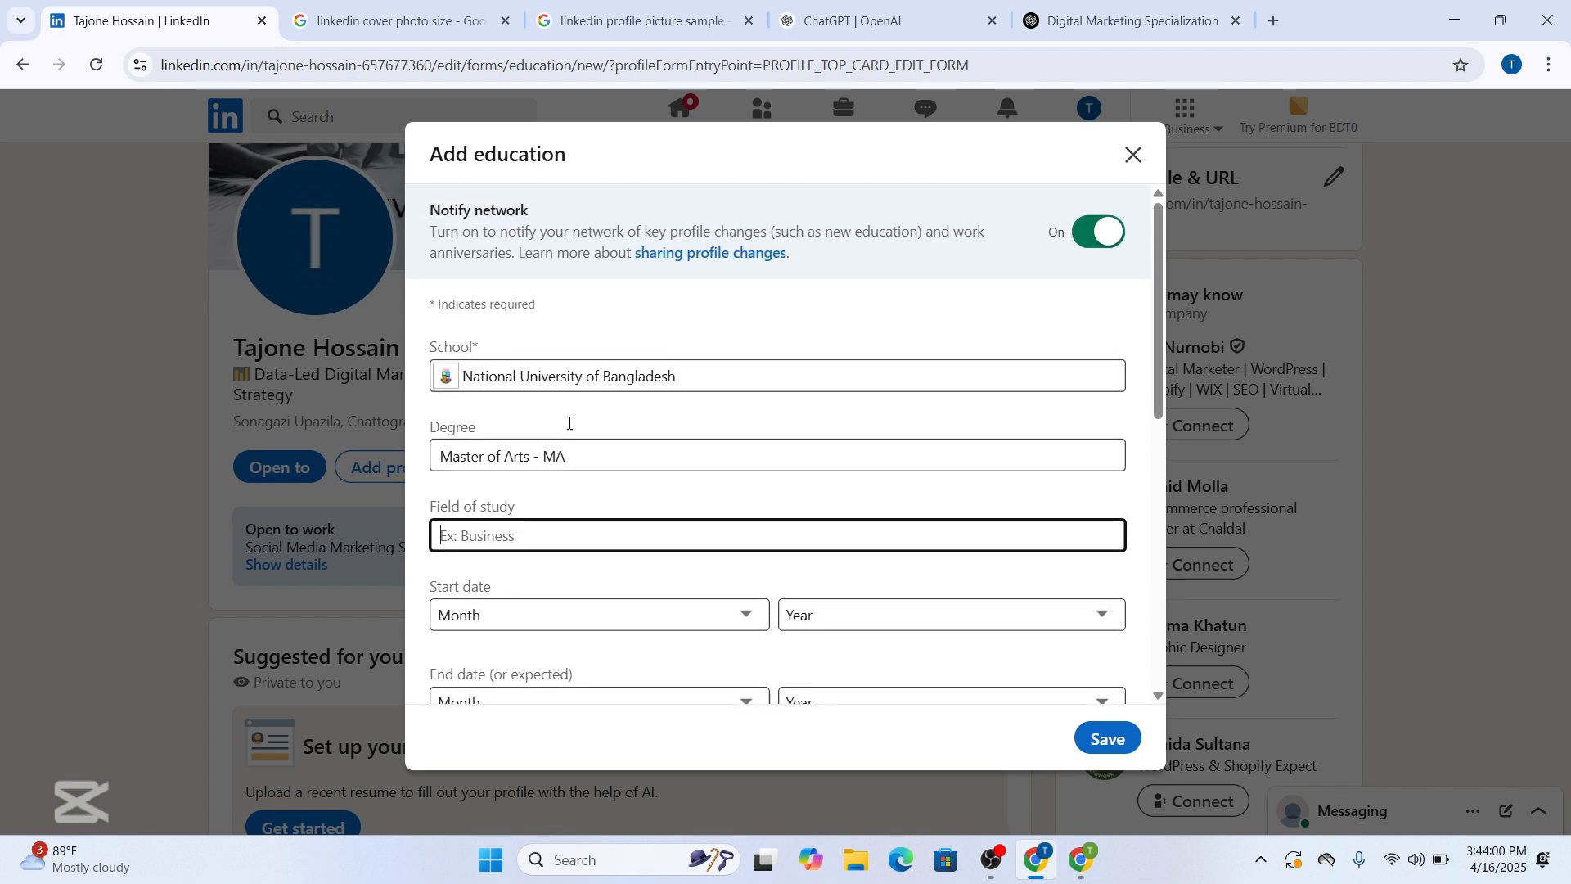
scroll(493, 535, "down", 2)
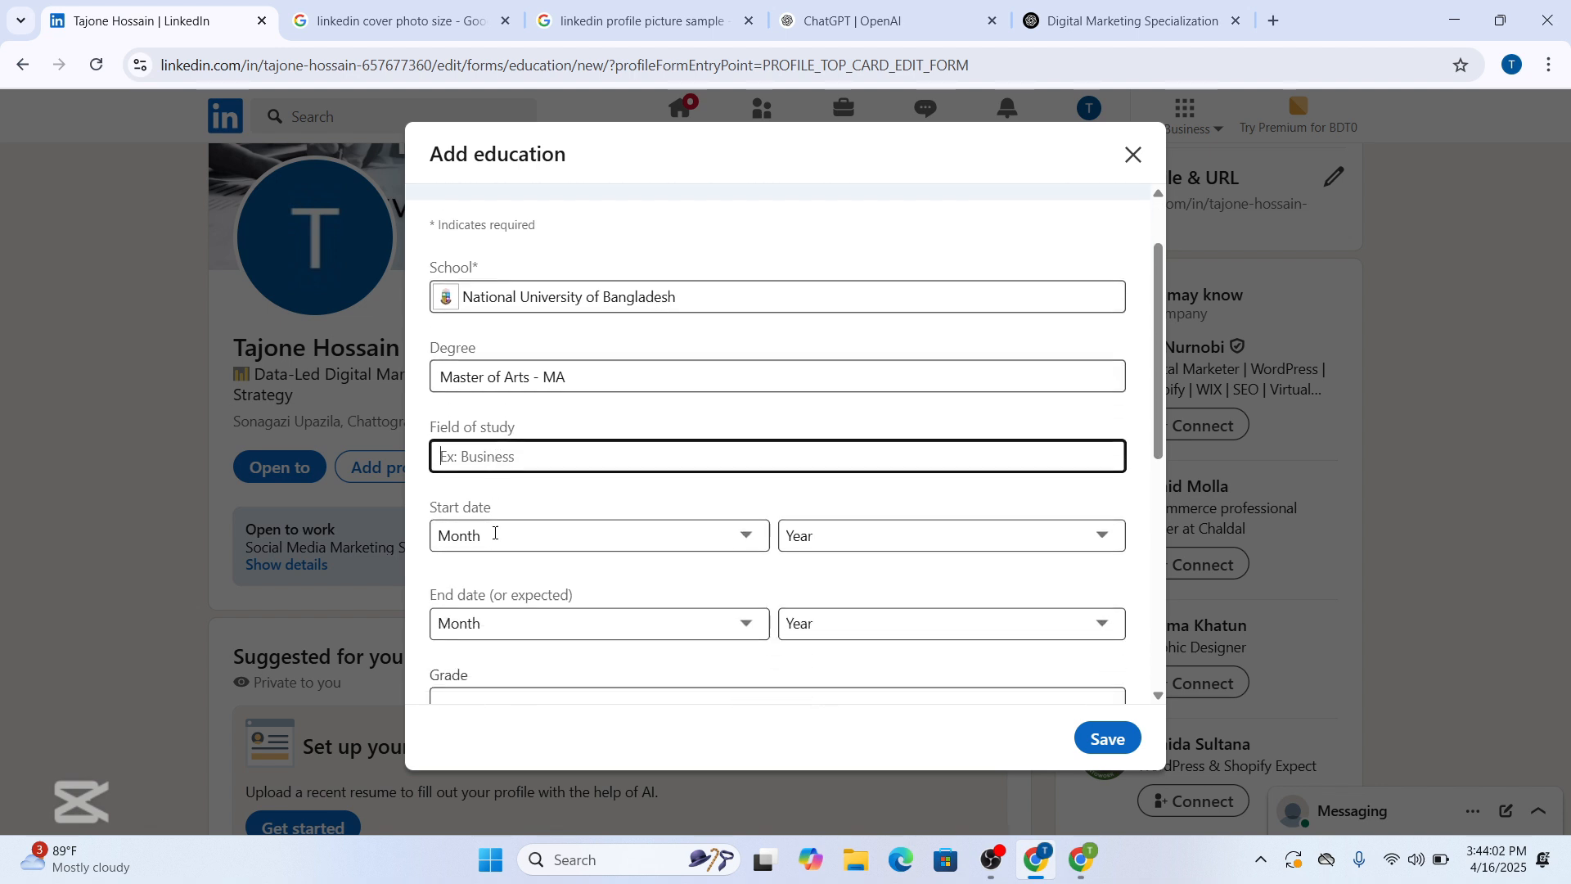
type("Po")
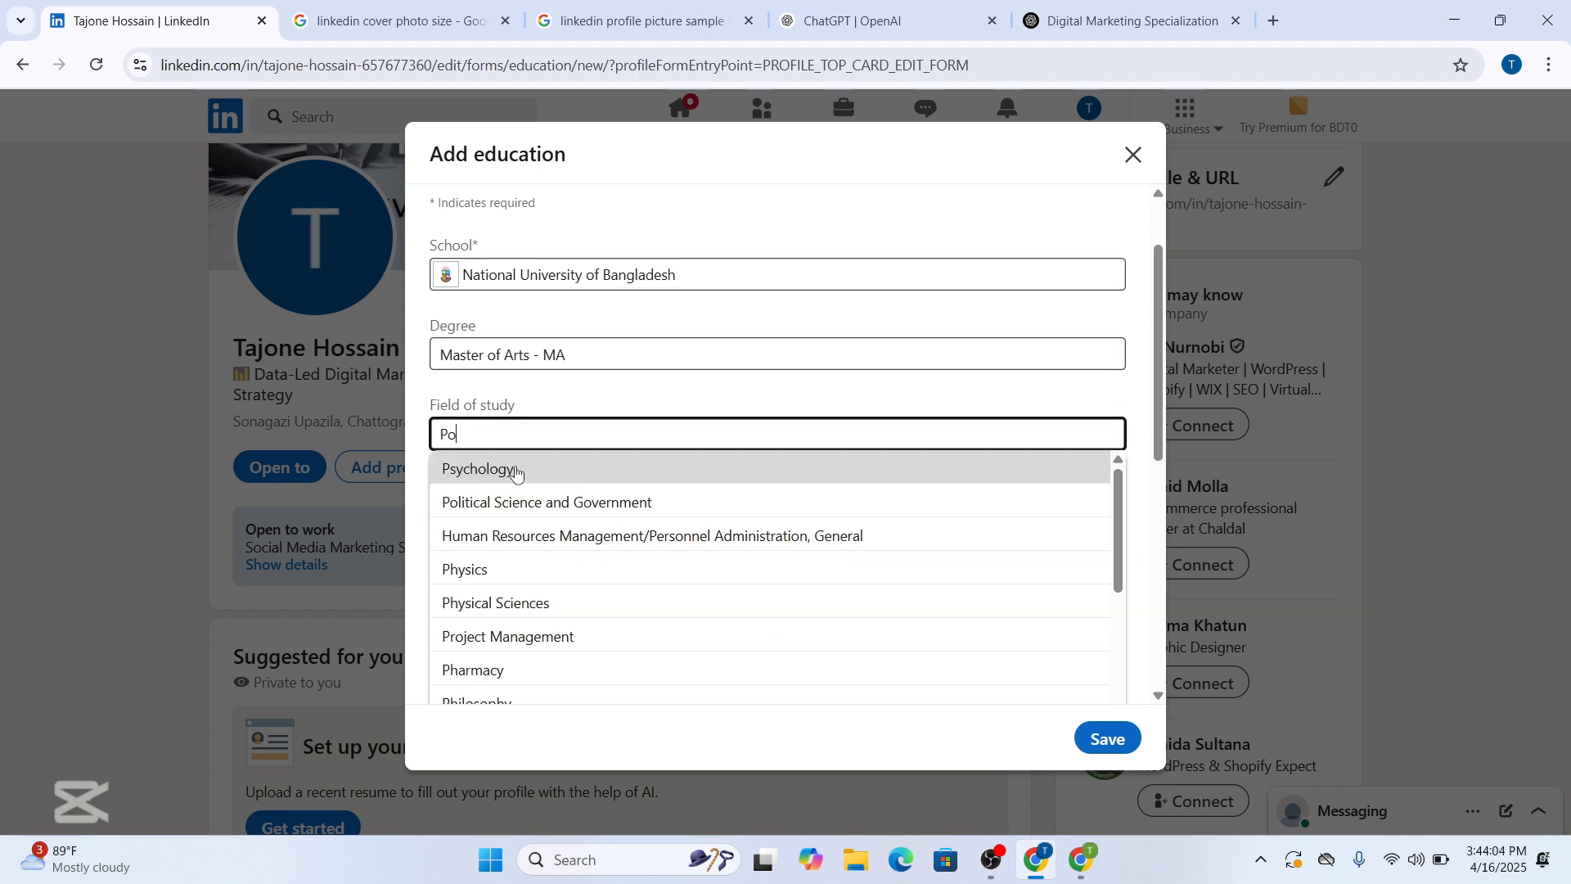
type("lictical Sc")
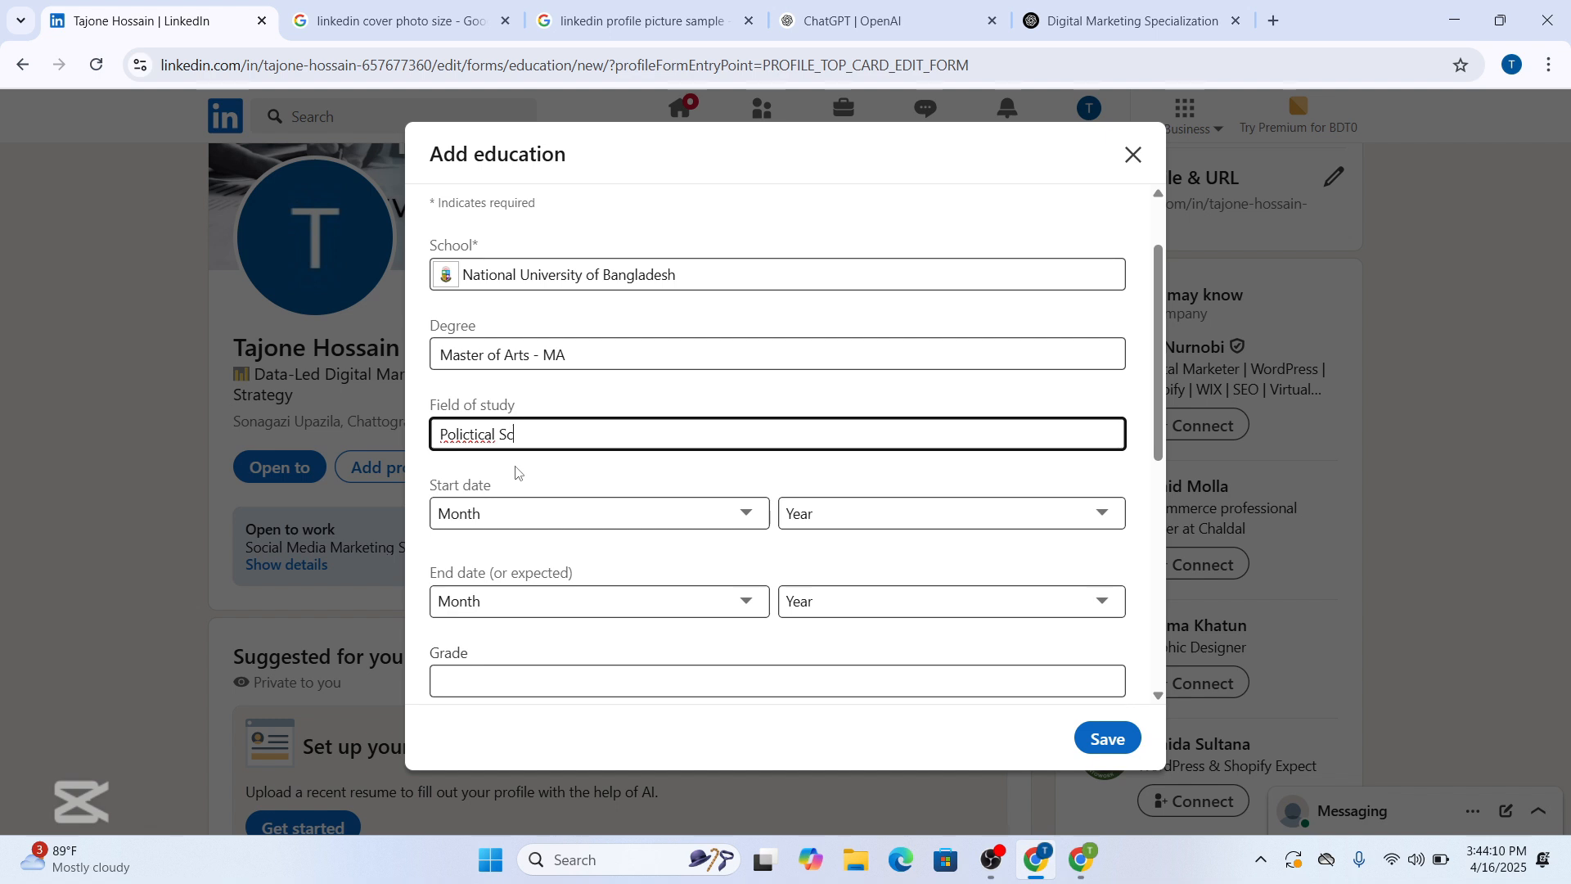
key("BackSpace")
key("BackSpace")
key("BackSpace")
key("BackSpace")
key("BackSpace")
key("BackSpace")
key("BackSpace")
type("P")
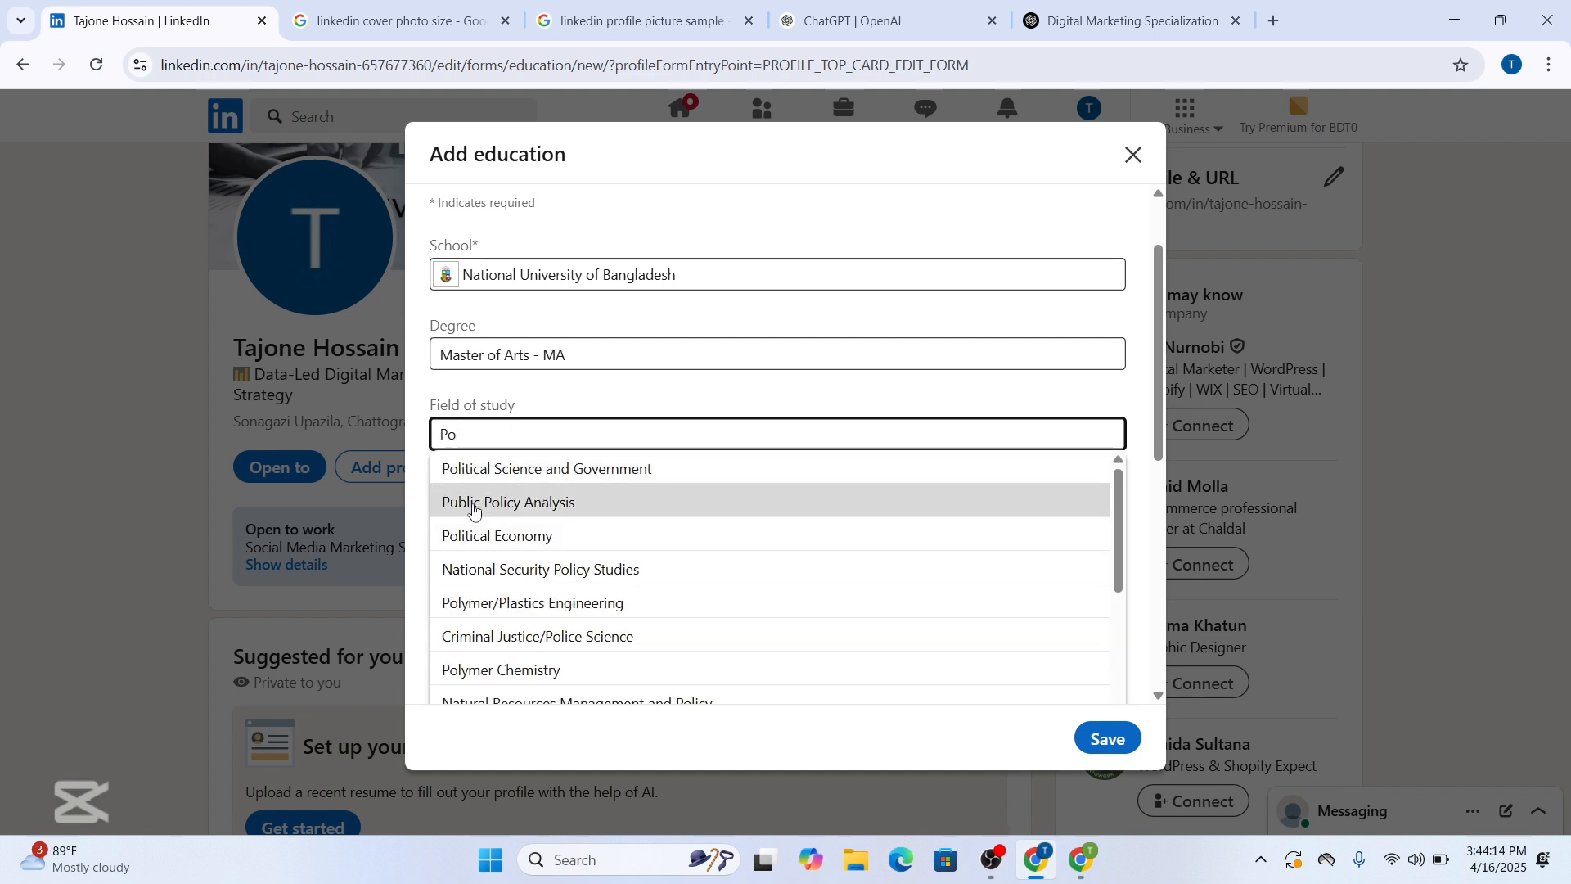
type("o")
left_click(635, 470)
- Set the start date of the education entry to January 2023
scroll(519, 418, "down", 2)
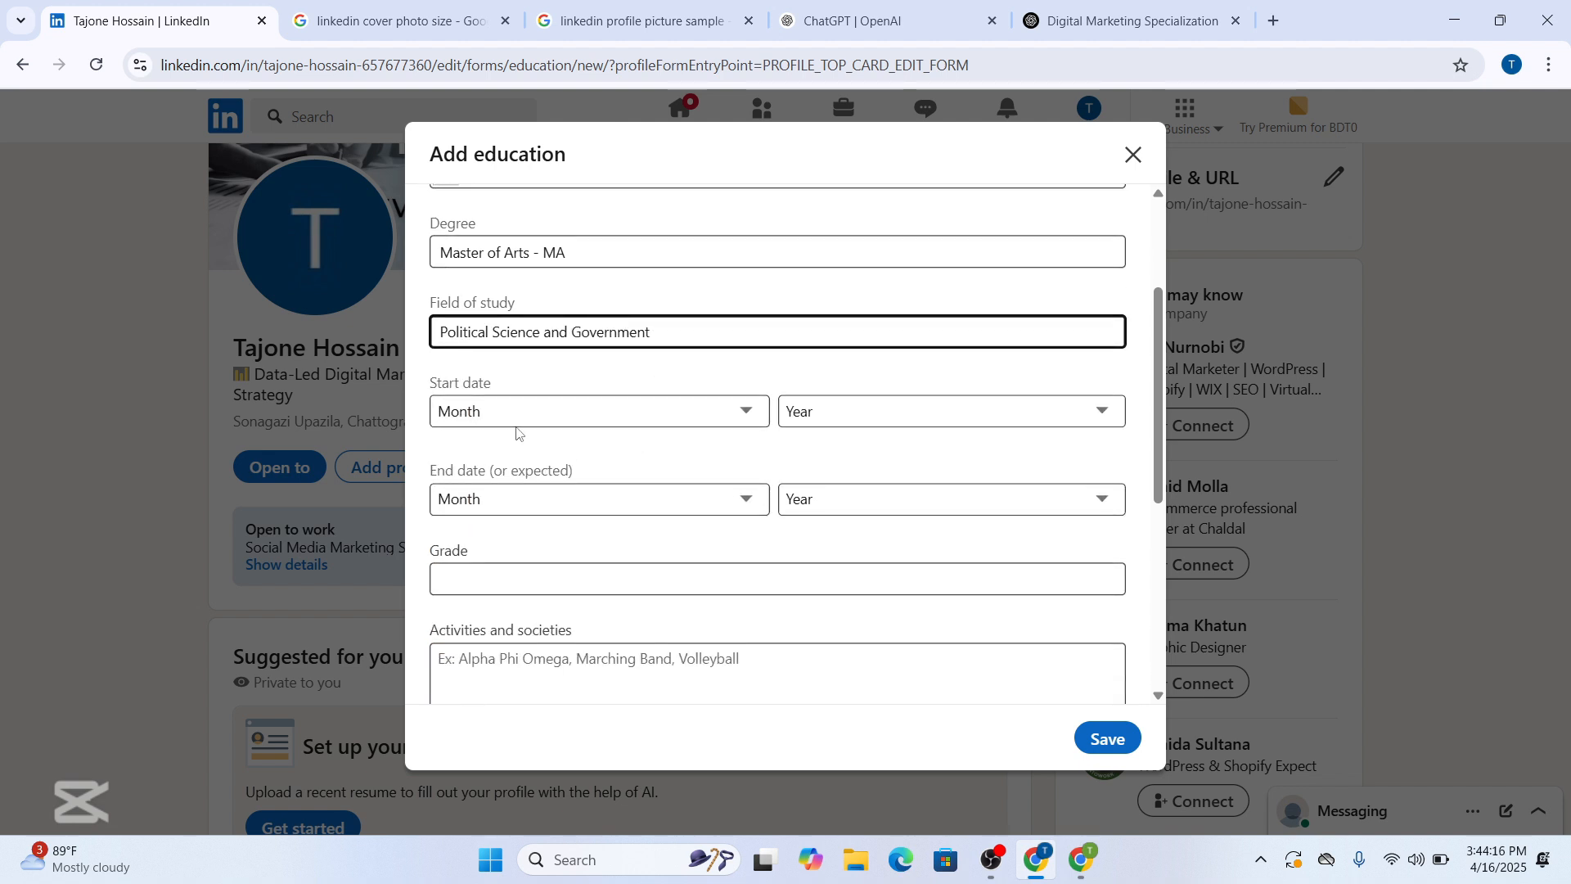
scroll(519, 409, "down", 1)
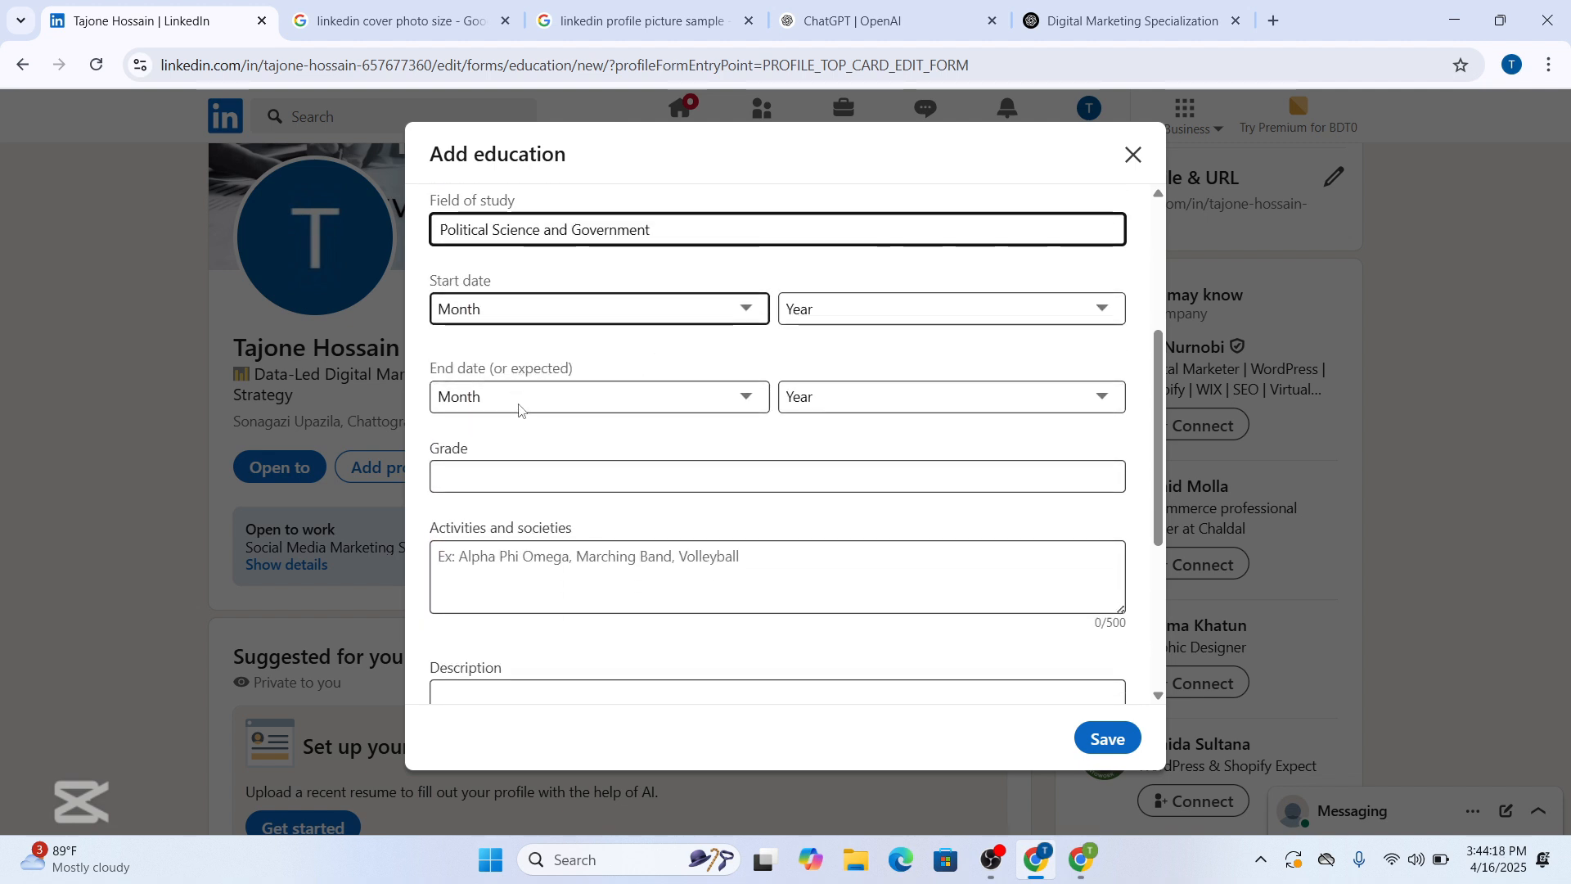
left_click(676, 322)
left_click(625, 360)
left_click(865, 320)
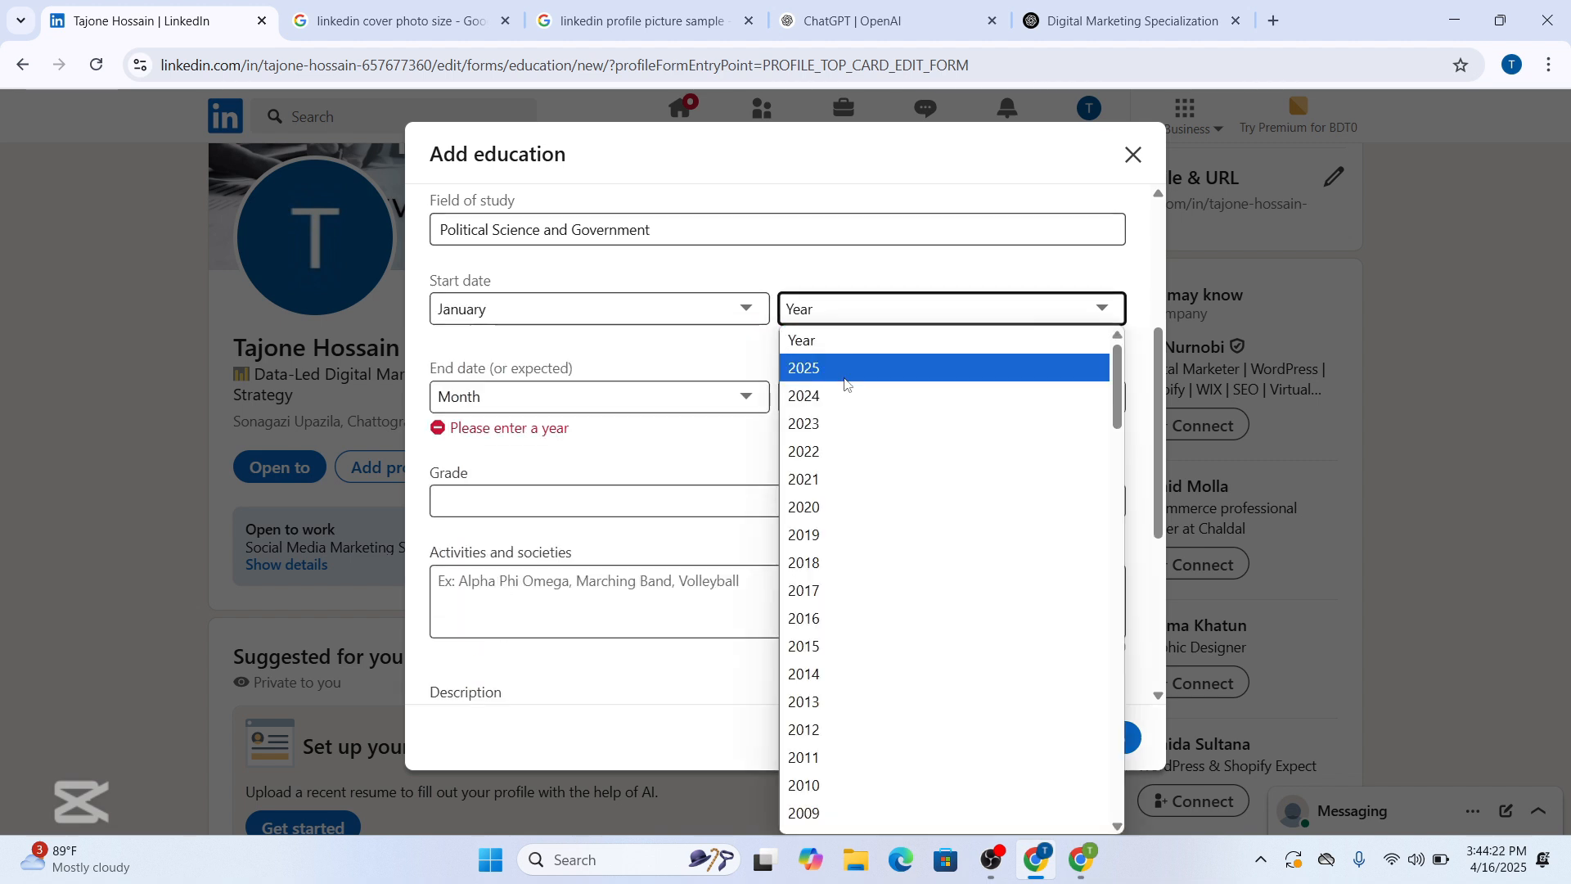
left_click(839, 421)
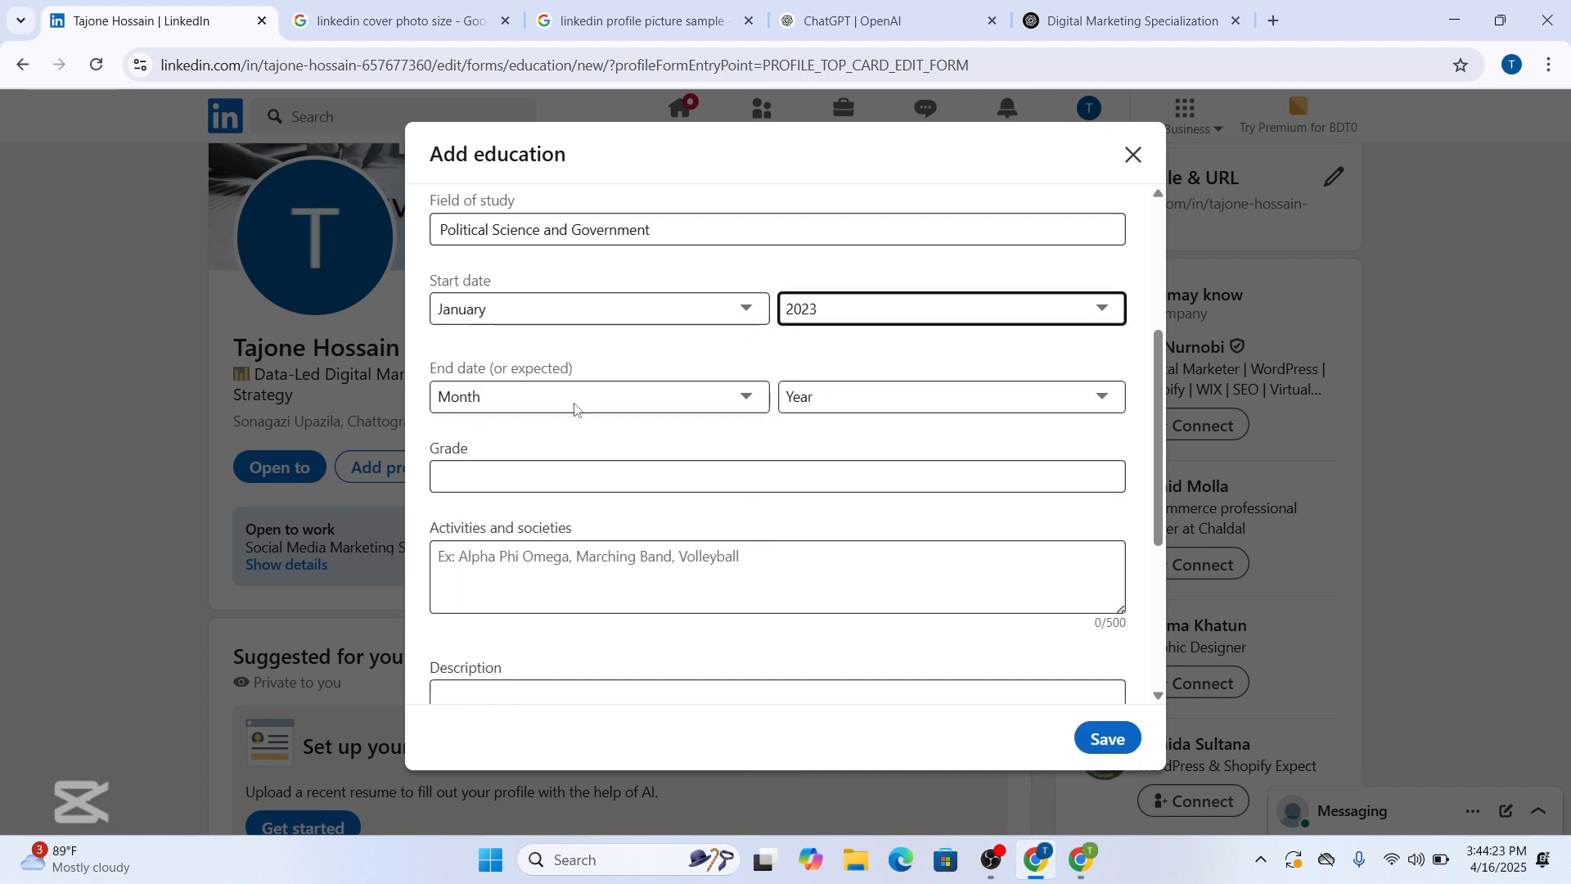
- Set the end date of the education entry to December 2024
left_click(491, 398)
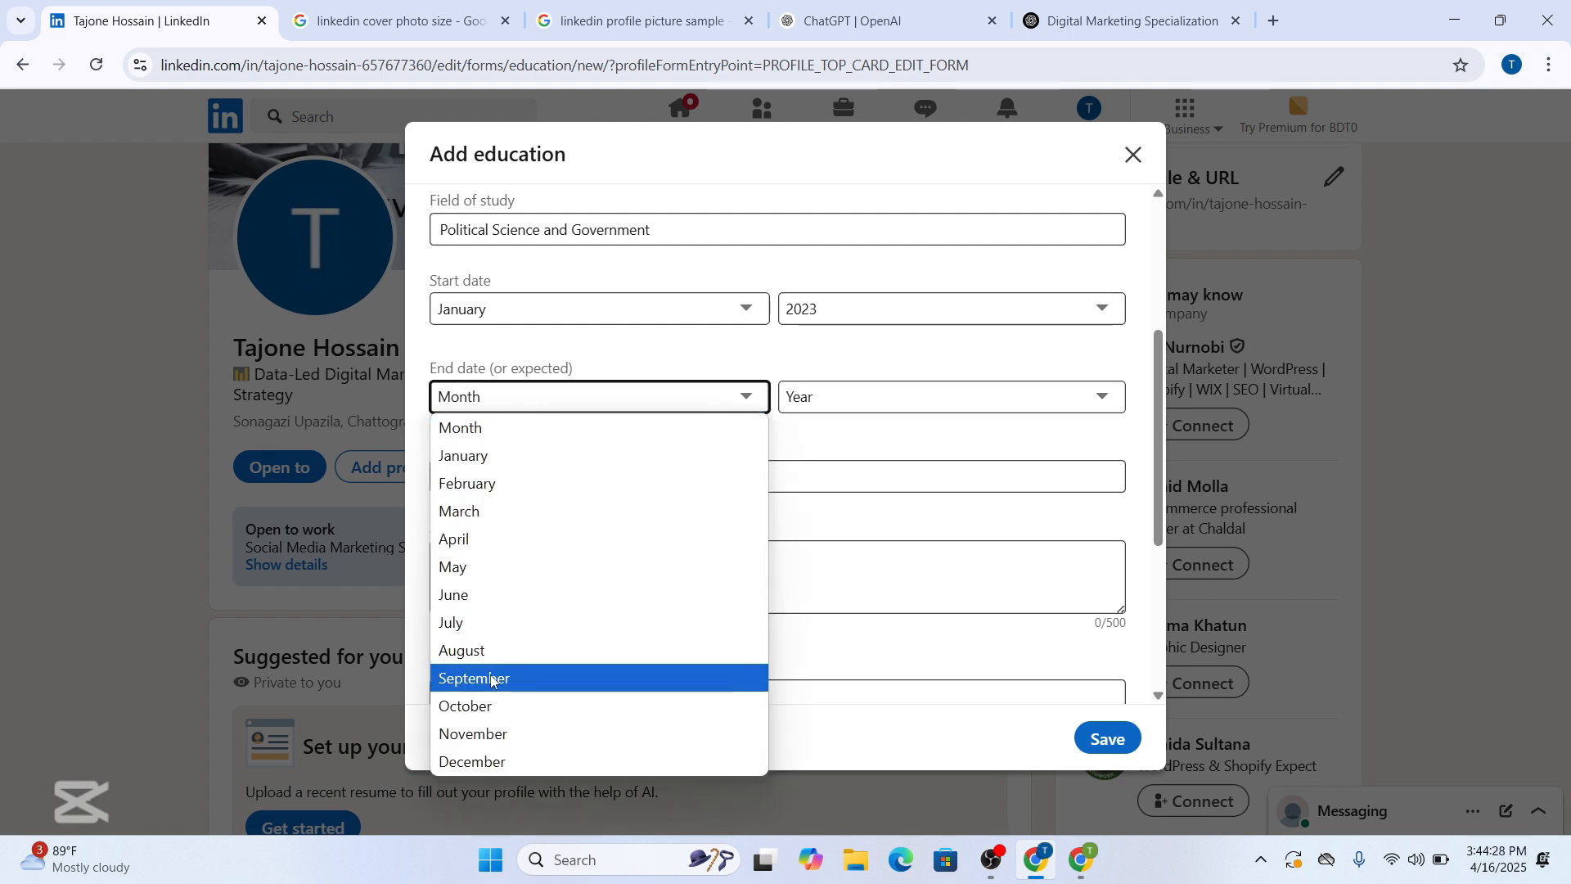
left_click(472, 761)
left_click(832, 392)
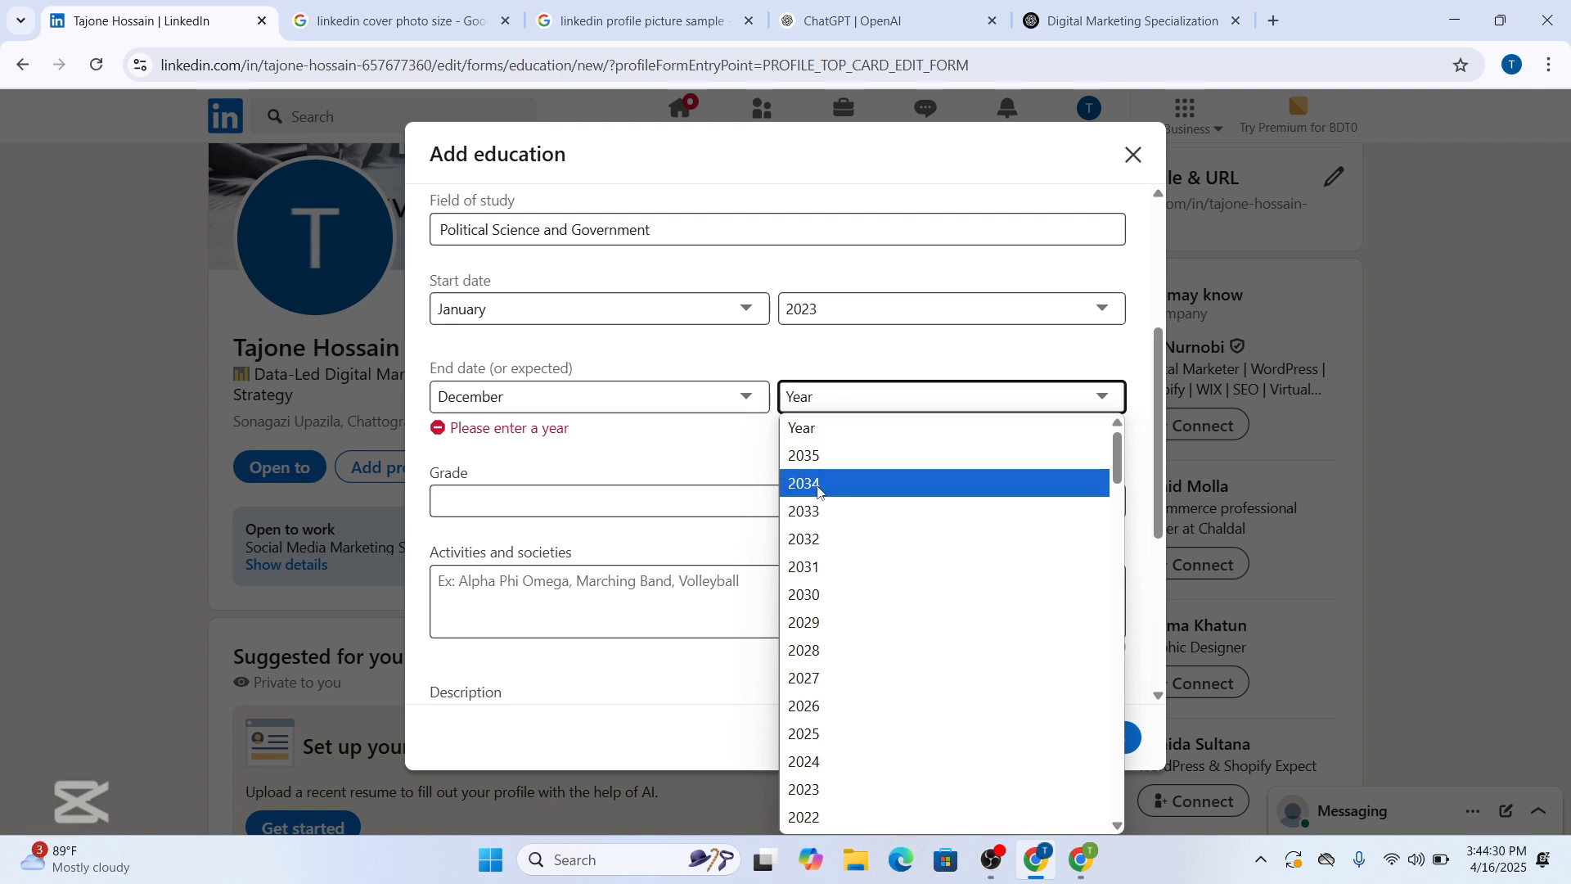
scroll(828, 565, "down", 5)
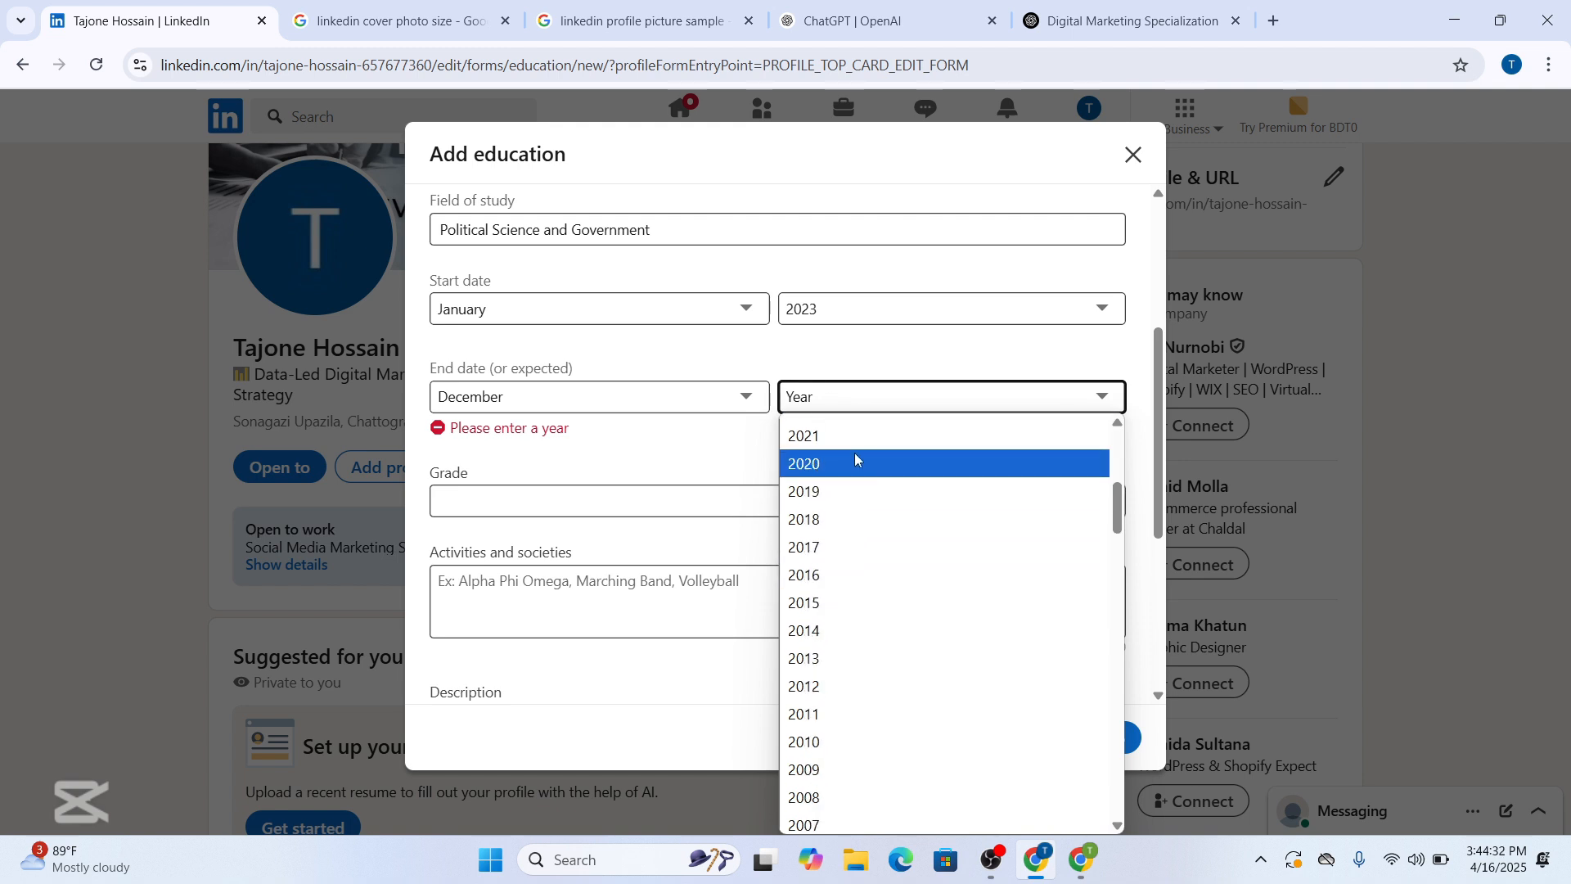
scroll(855, 482, "up", 3)
left_click(854, 554)
- Save the education entry with the grade and other optional fields blank, and skip sharing the update with the network
left_click(555, 468)
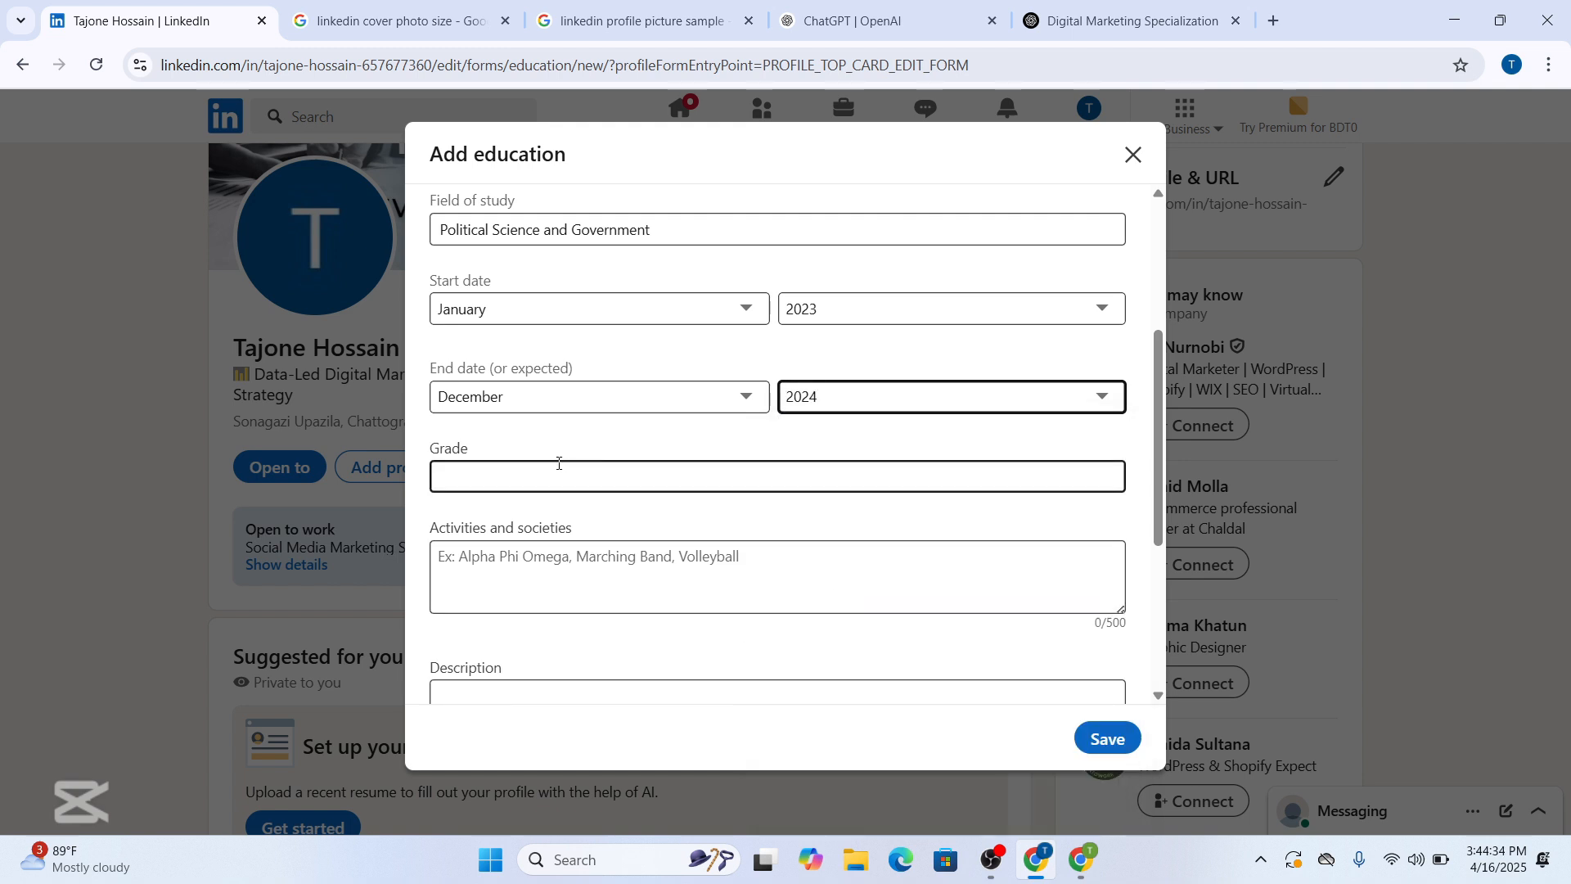
scroll(520, 491, "down", 4)
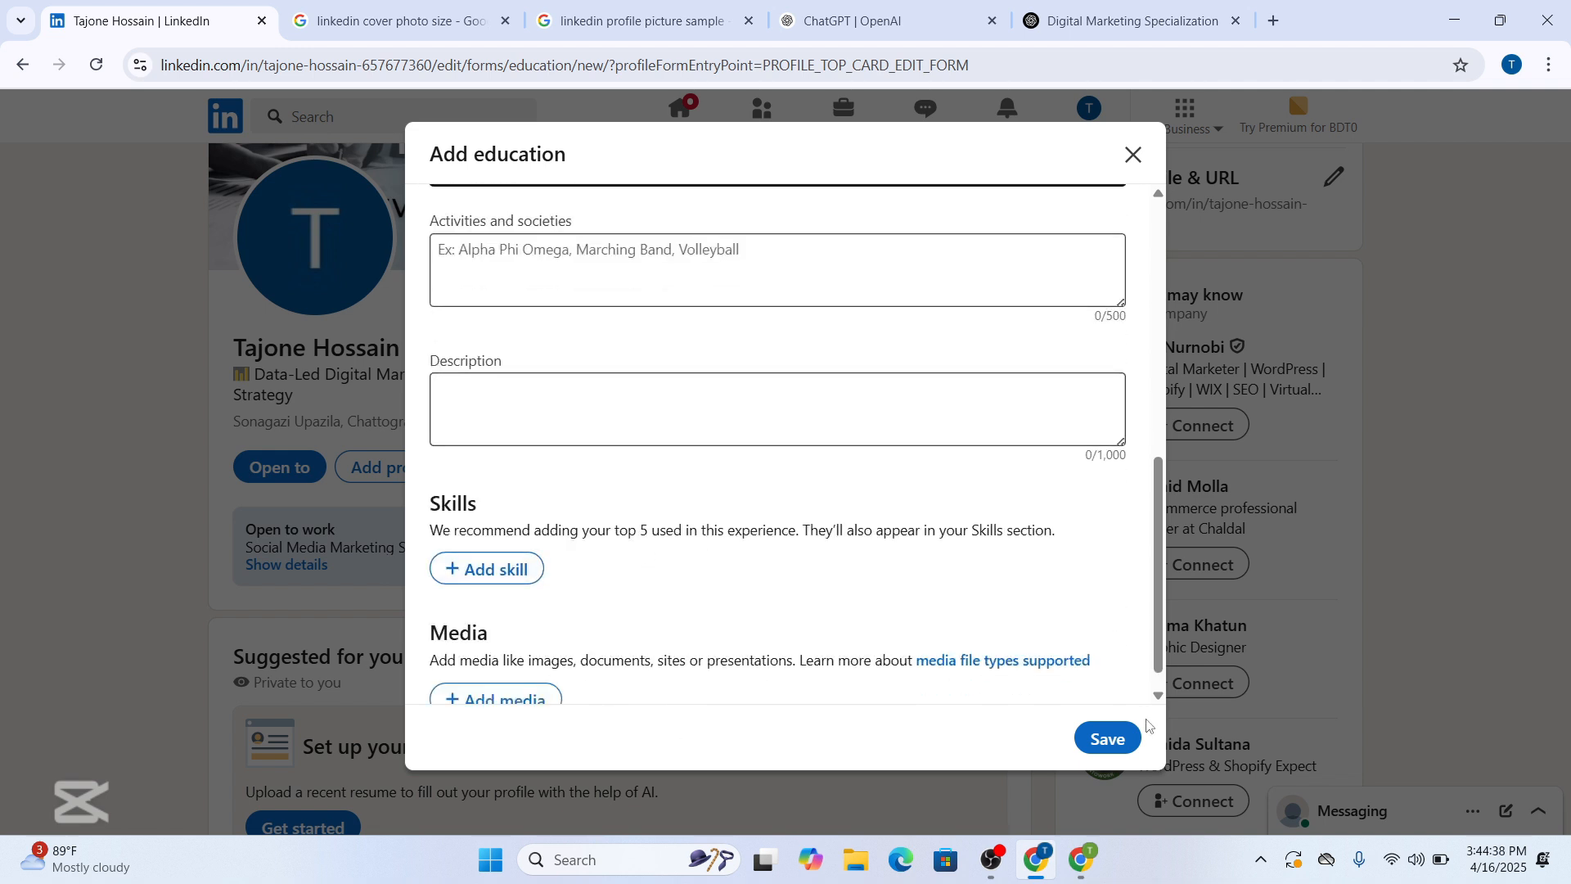
scroll(1097, 721, "down", 1)
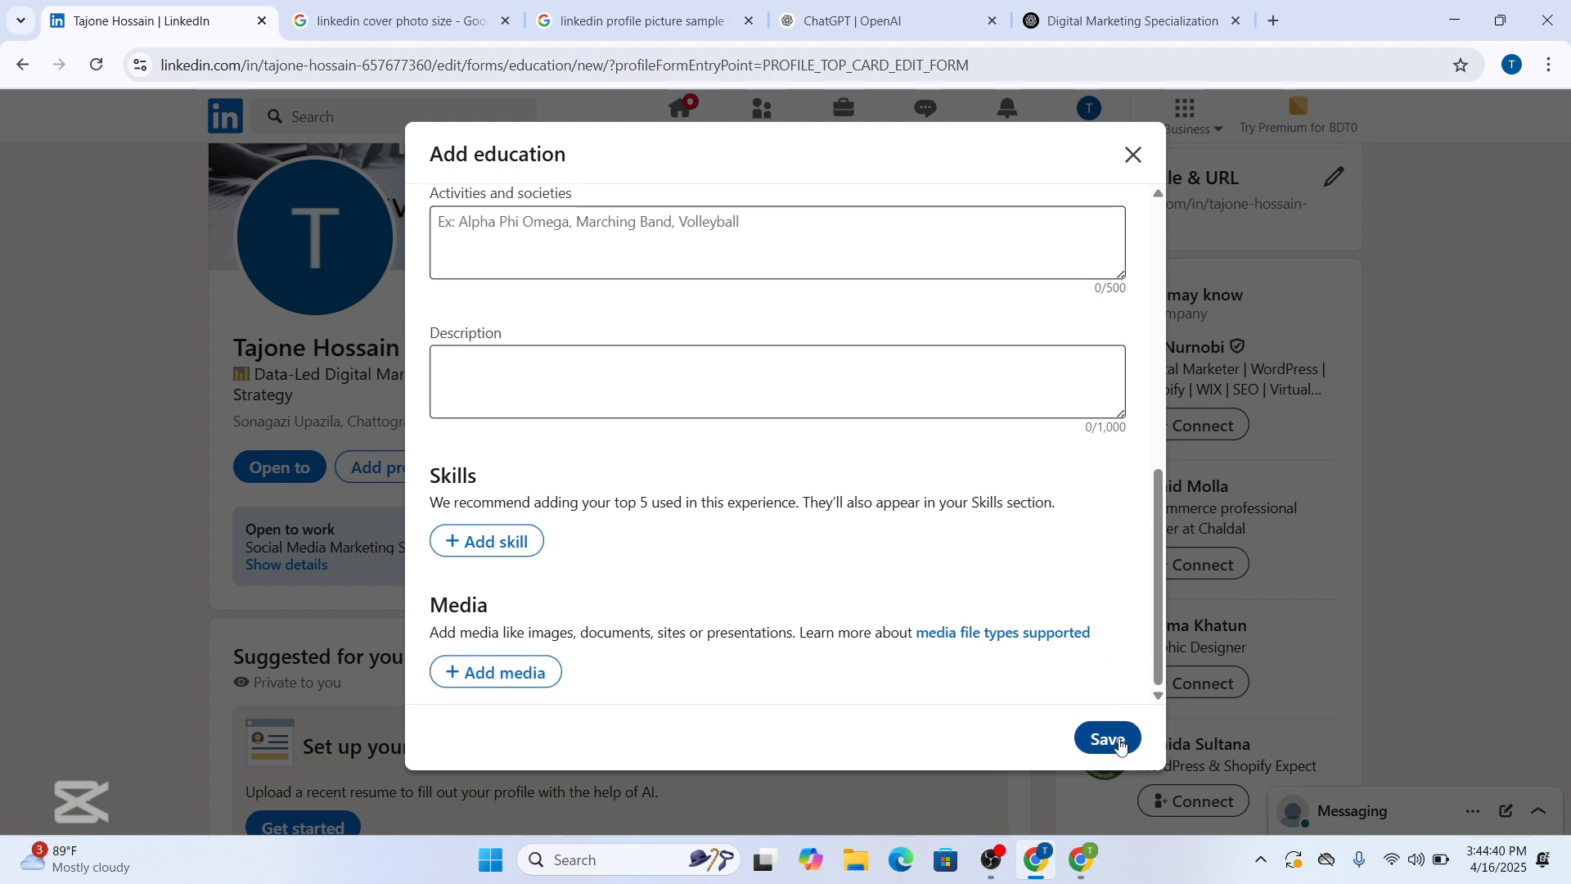
left_click(1119, 742)
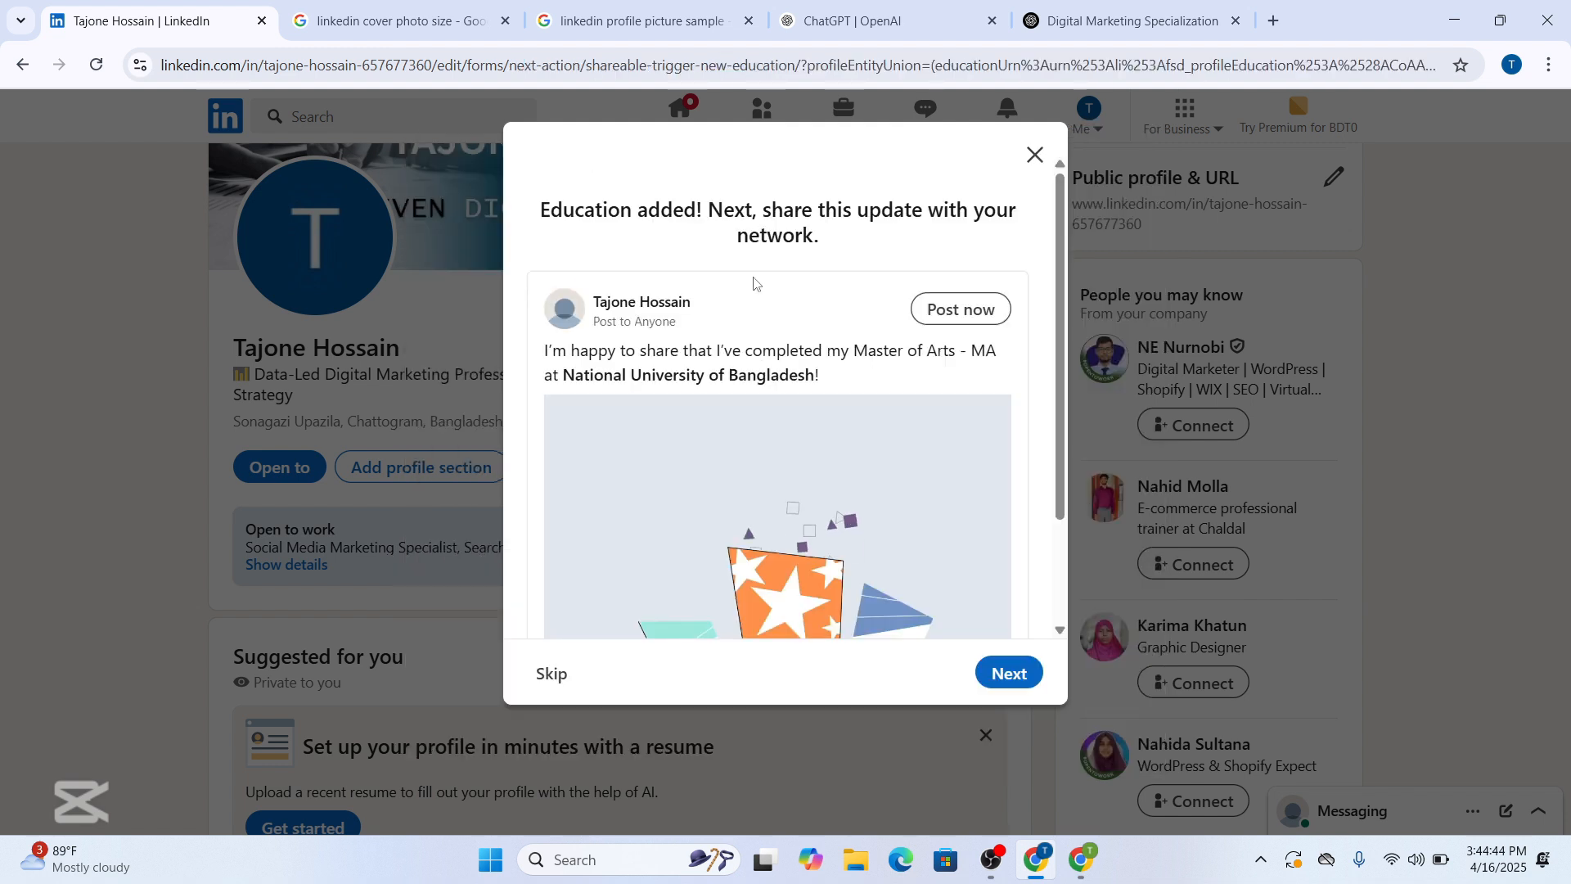
scroll(971, 533, "down", 1)
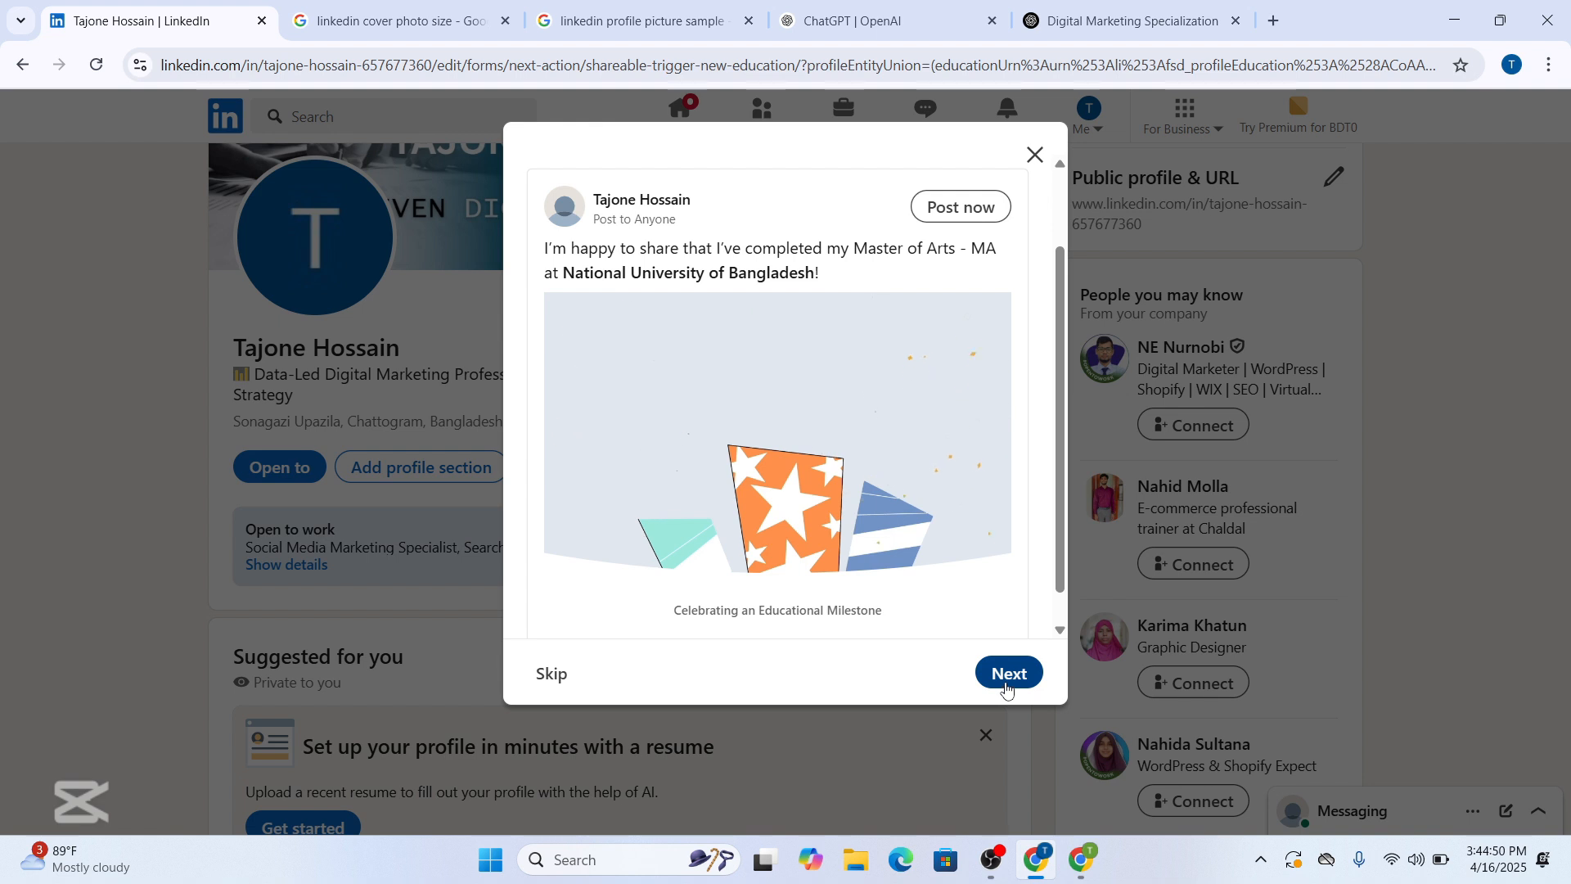
left_click(561, 676)
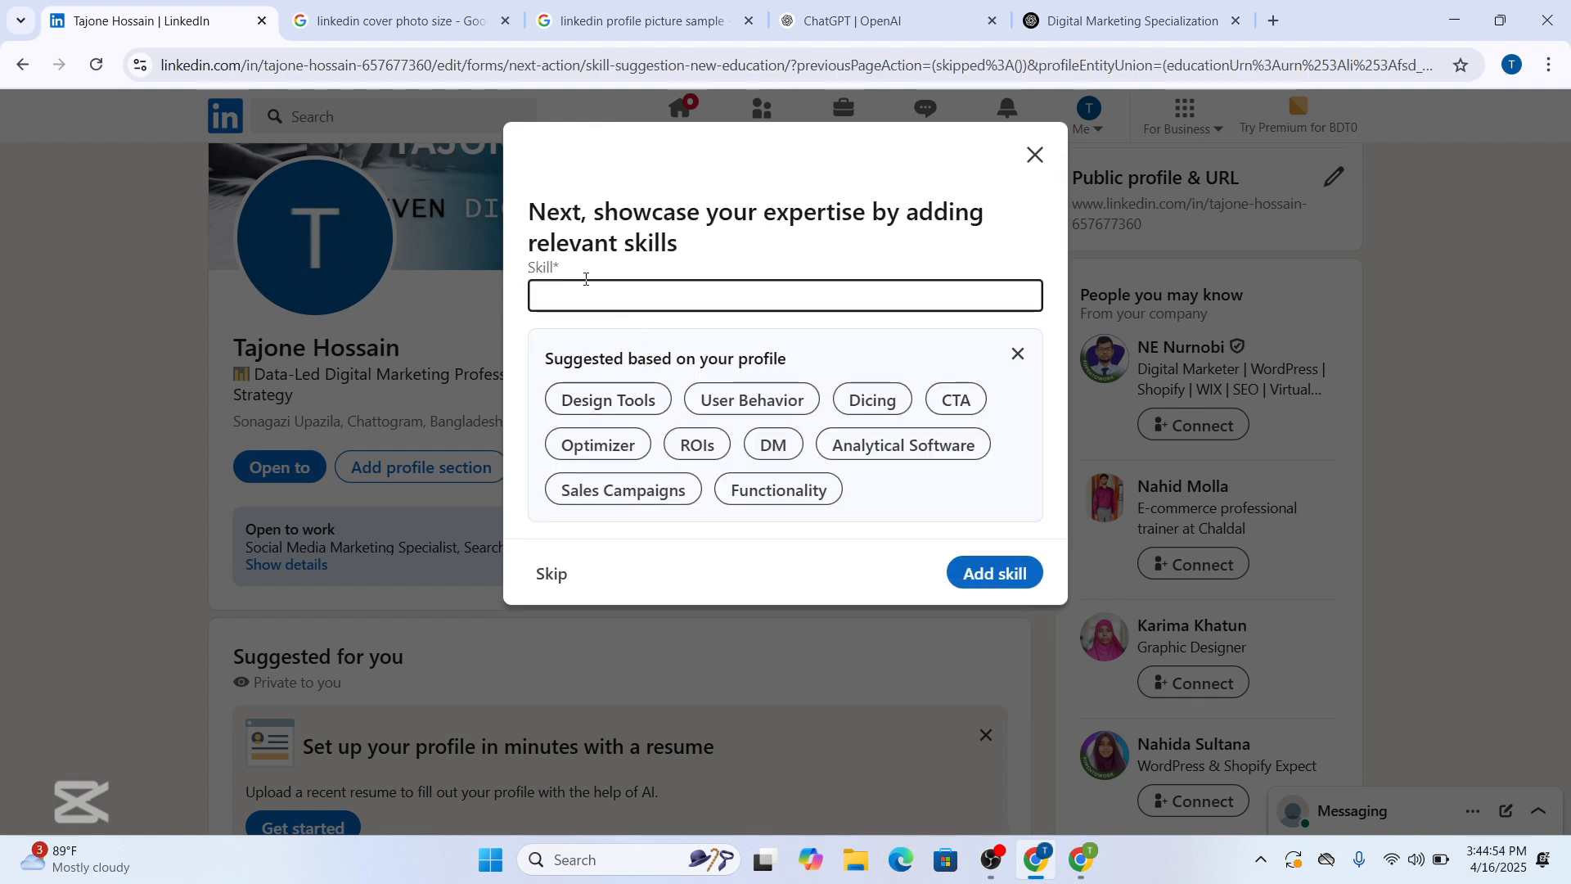
- Add Social Media Marketing as a relevant skill for the new education entry
left_click_drag(760, 249, 531, 187)
left_click(690, 305)
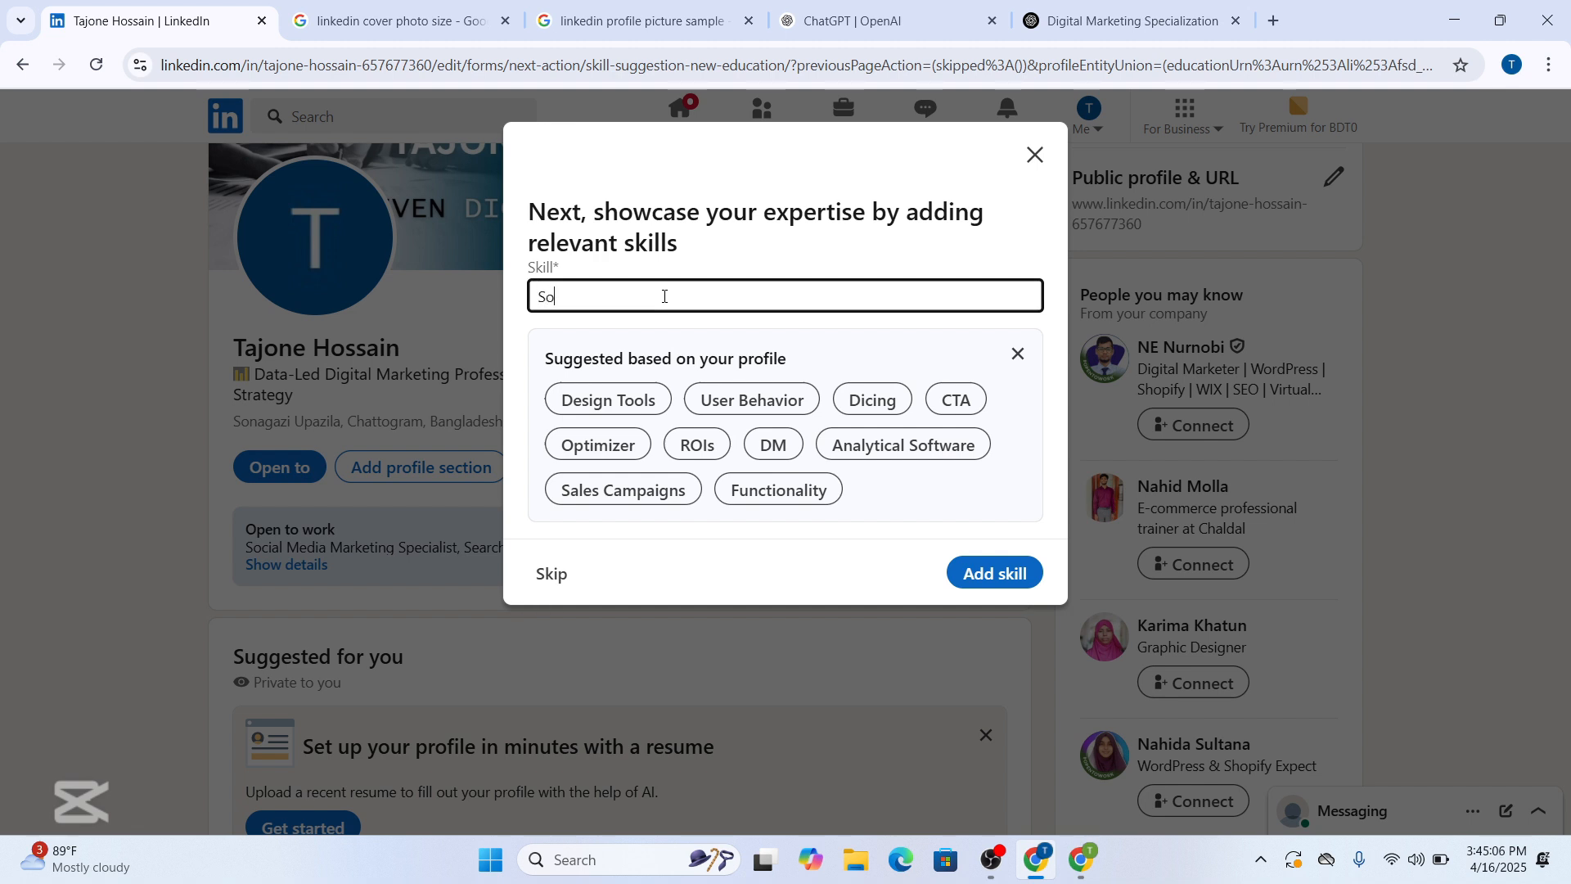
type("cial")
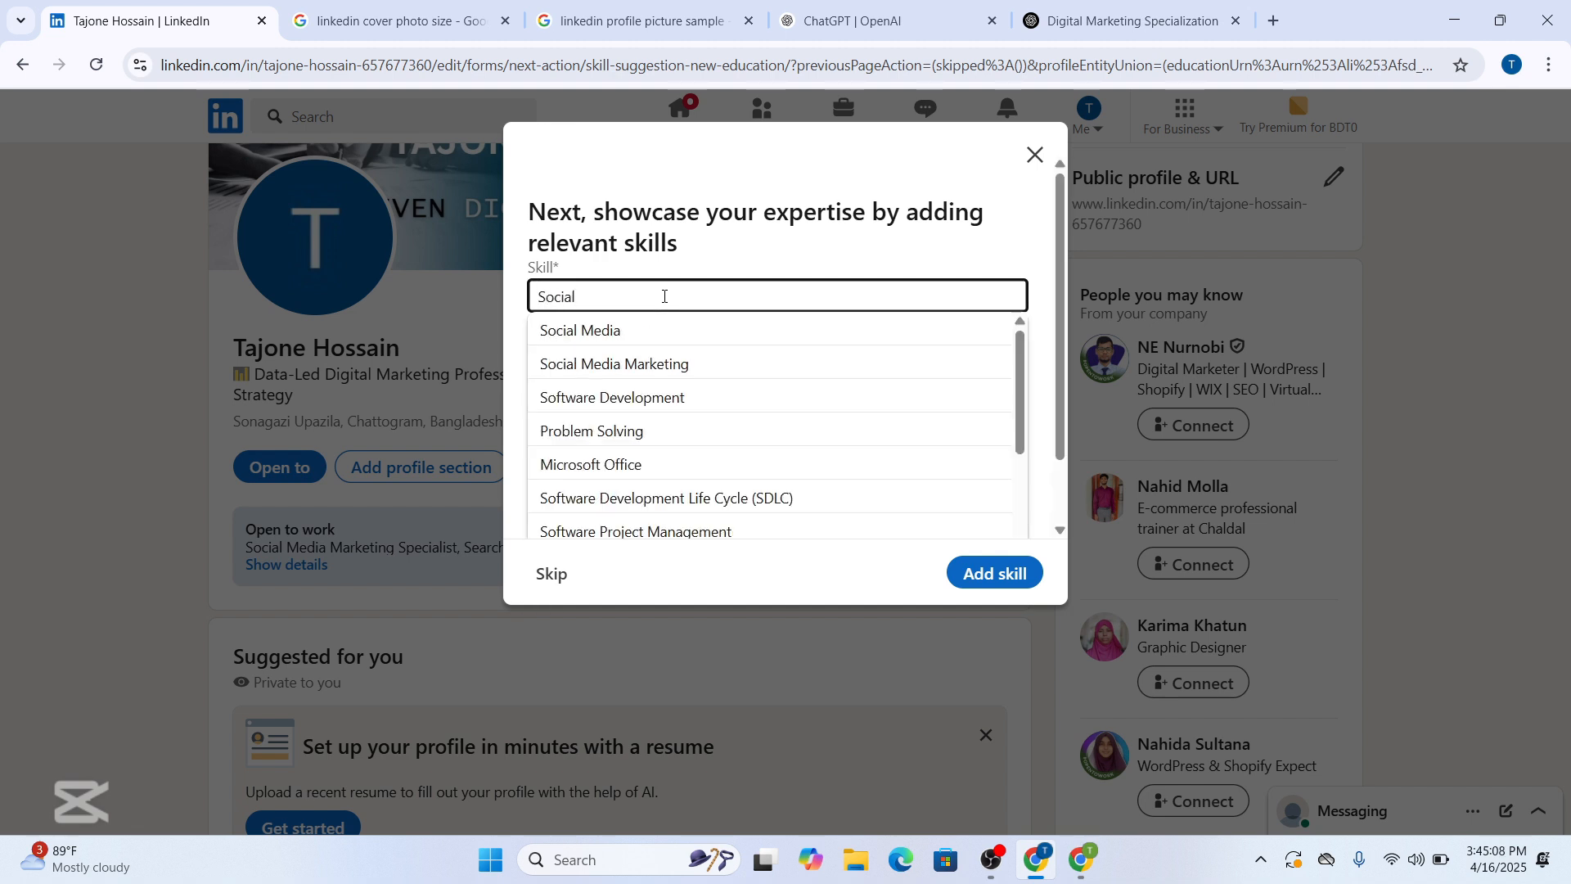
left_click(605, 364)
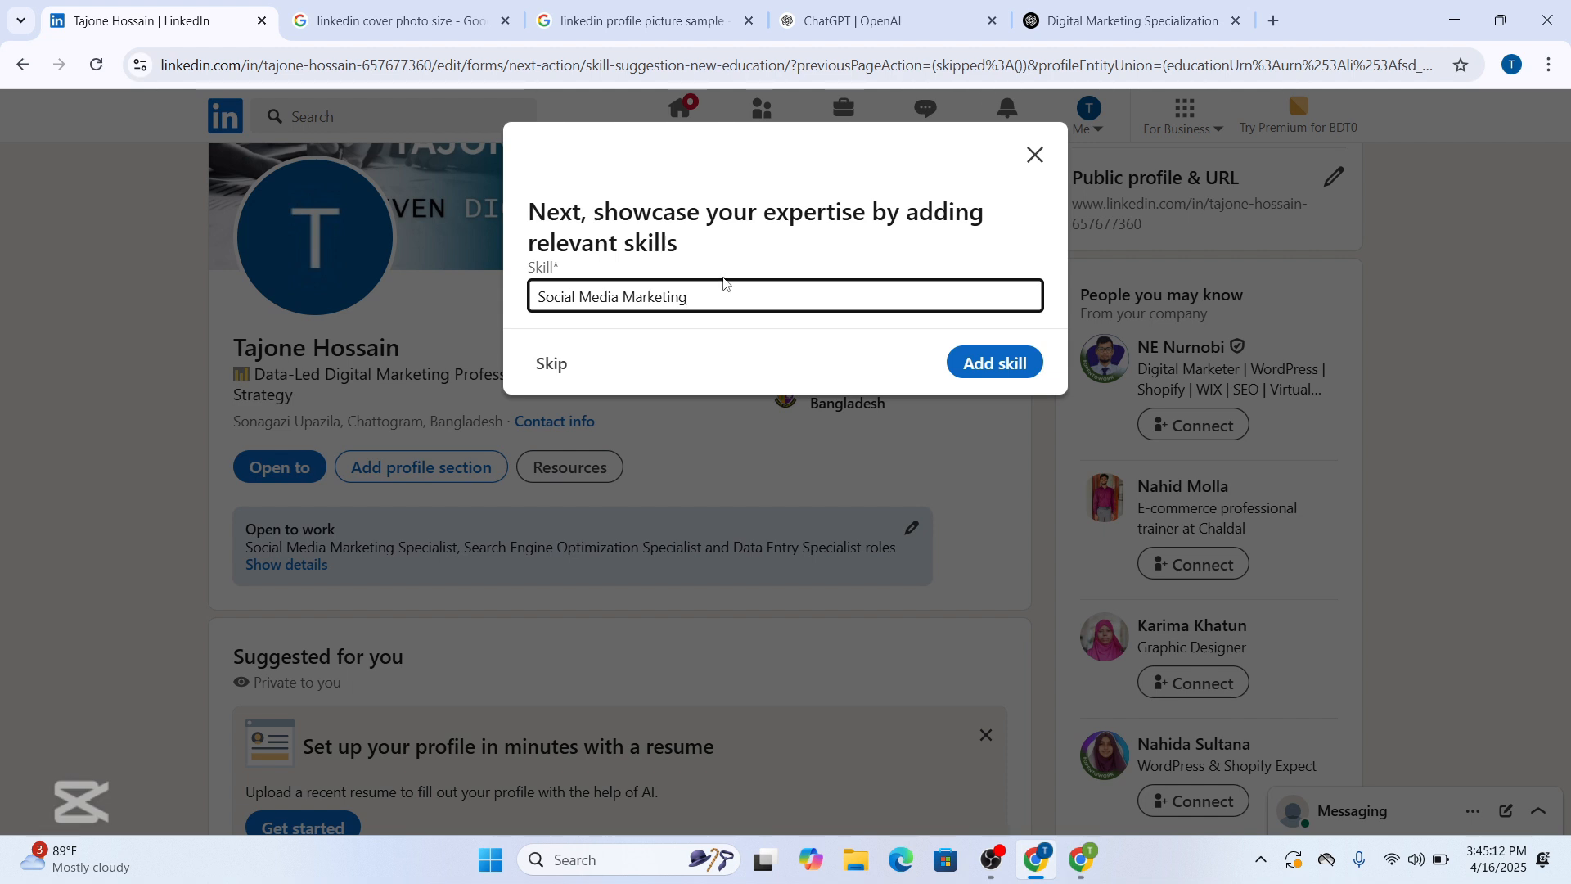
left_click(959, 364)
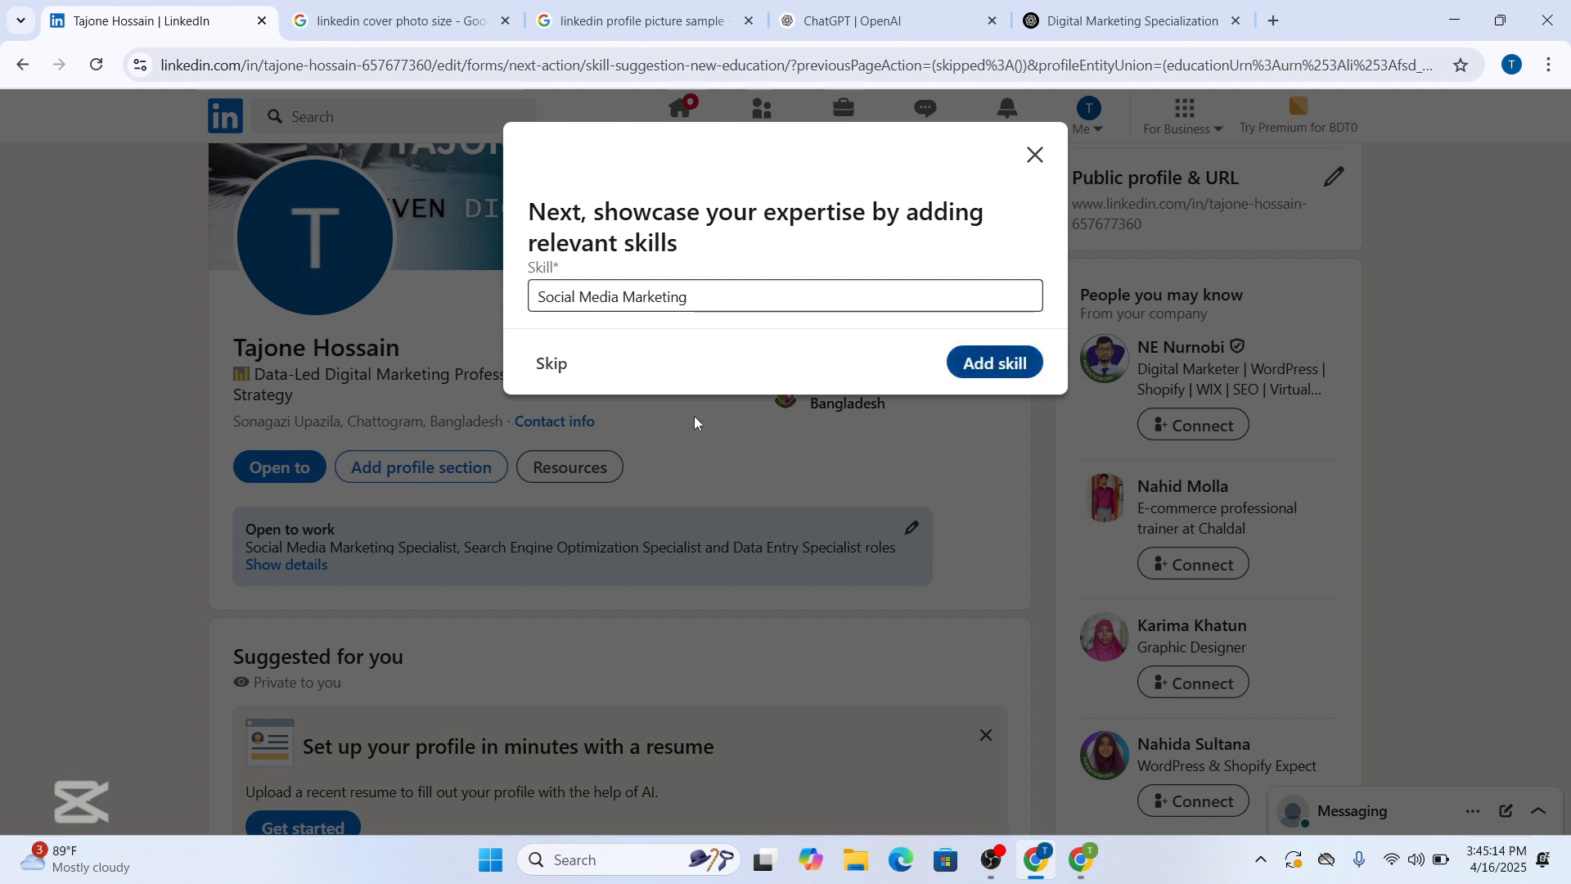
- Review the Edit intro form, covering the name, headline, current position, industry, education, location, contact info and website sections
scroll(566, 477, "down", 1)
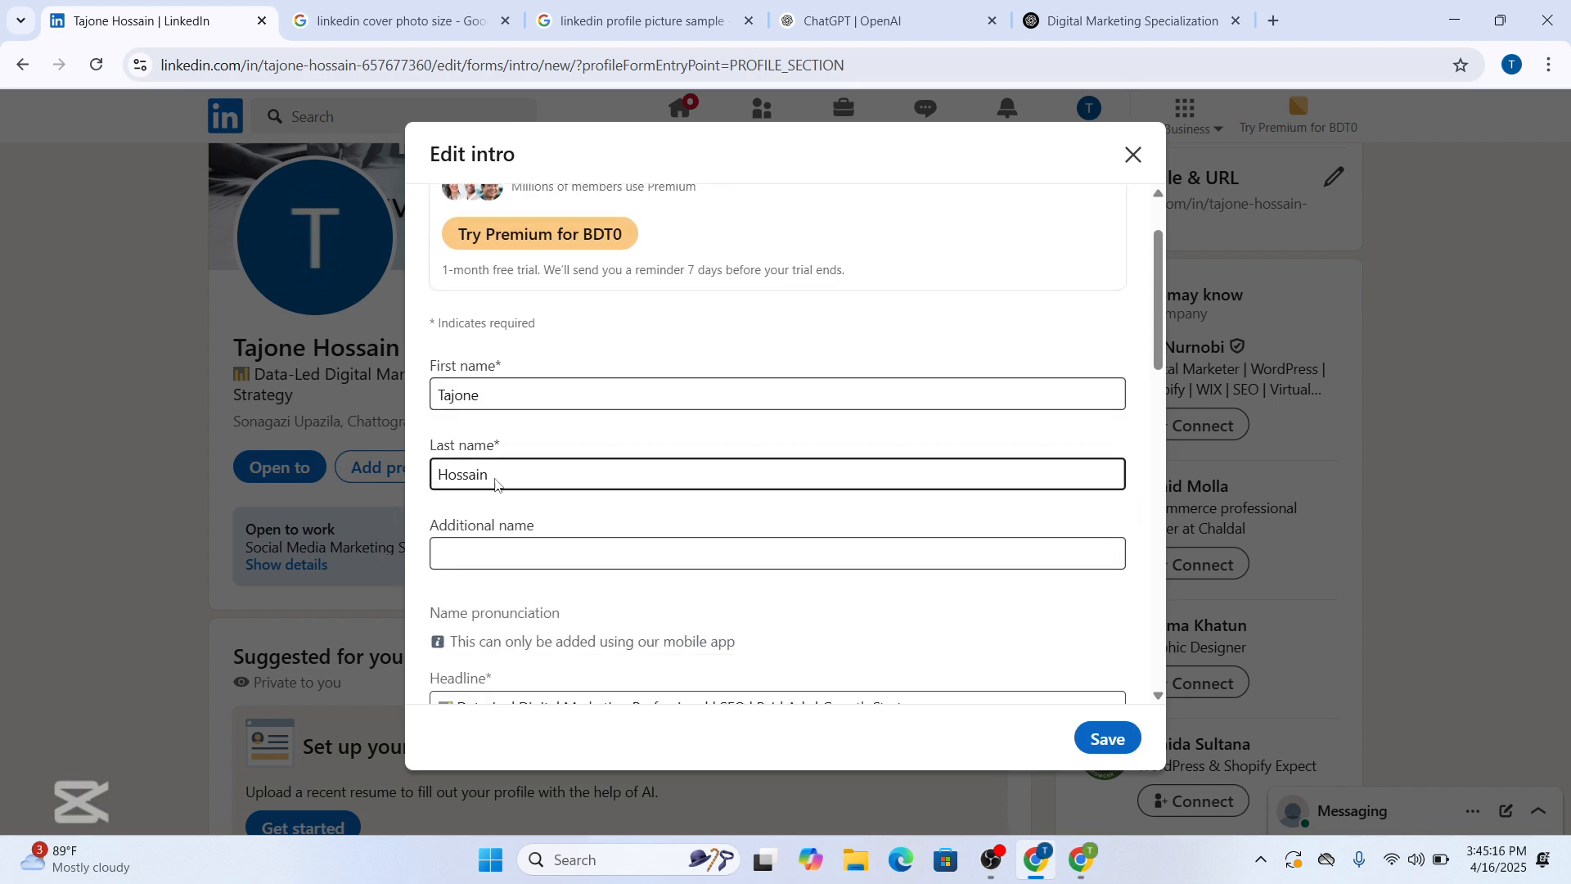
scroll(495, 485, "down", 10)
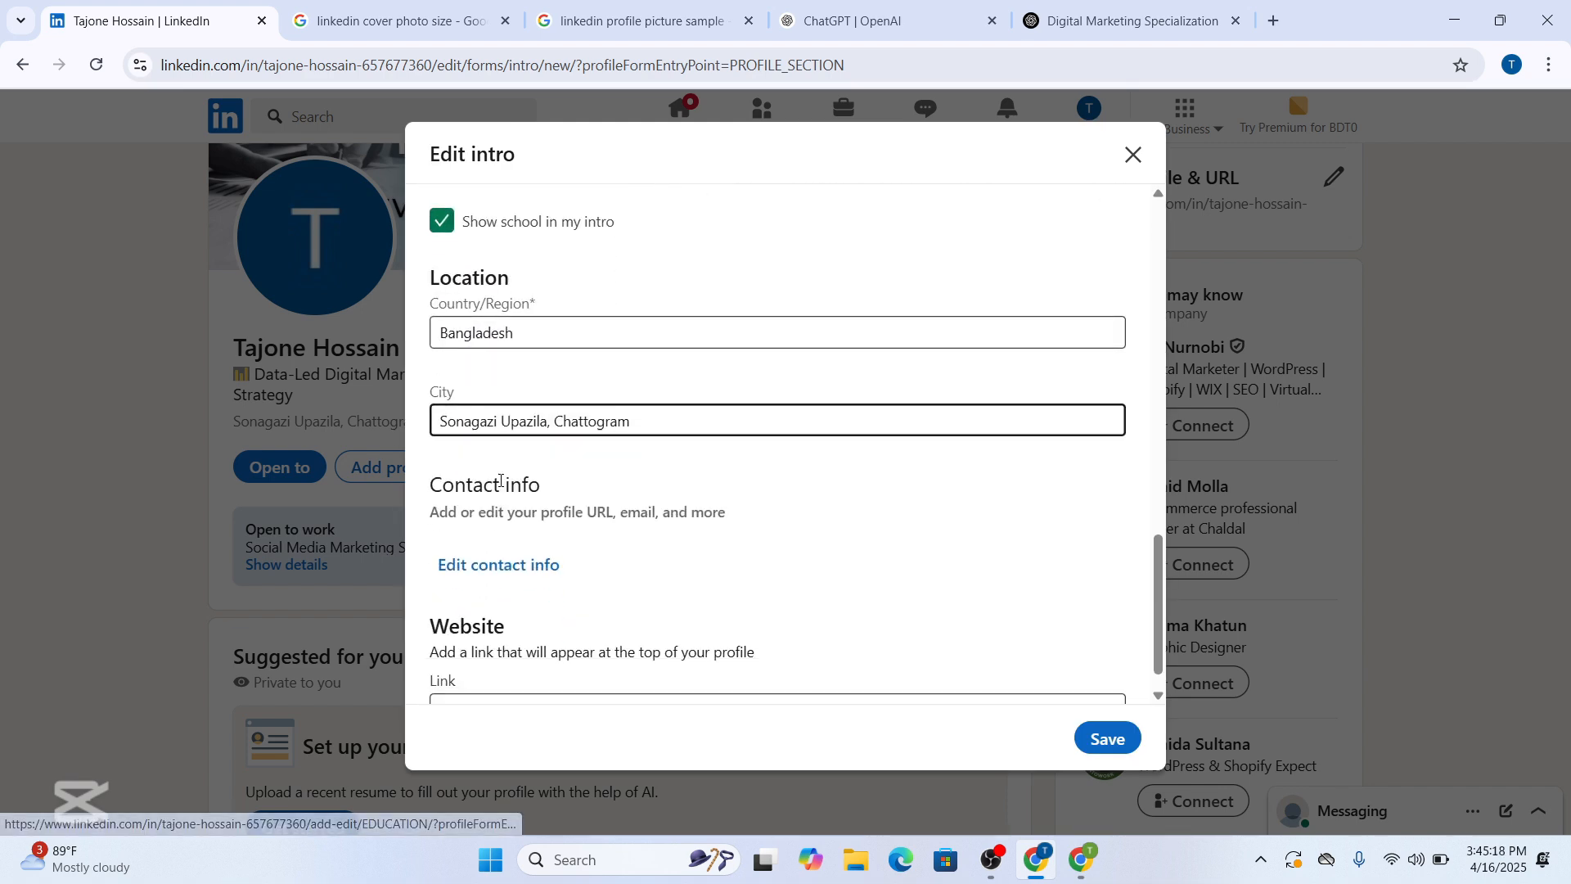
scroll(500, 481, "down", 1)
scroll(512, 459, "up", 5)
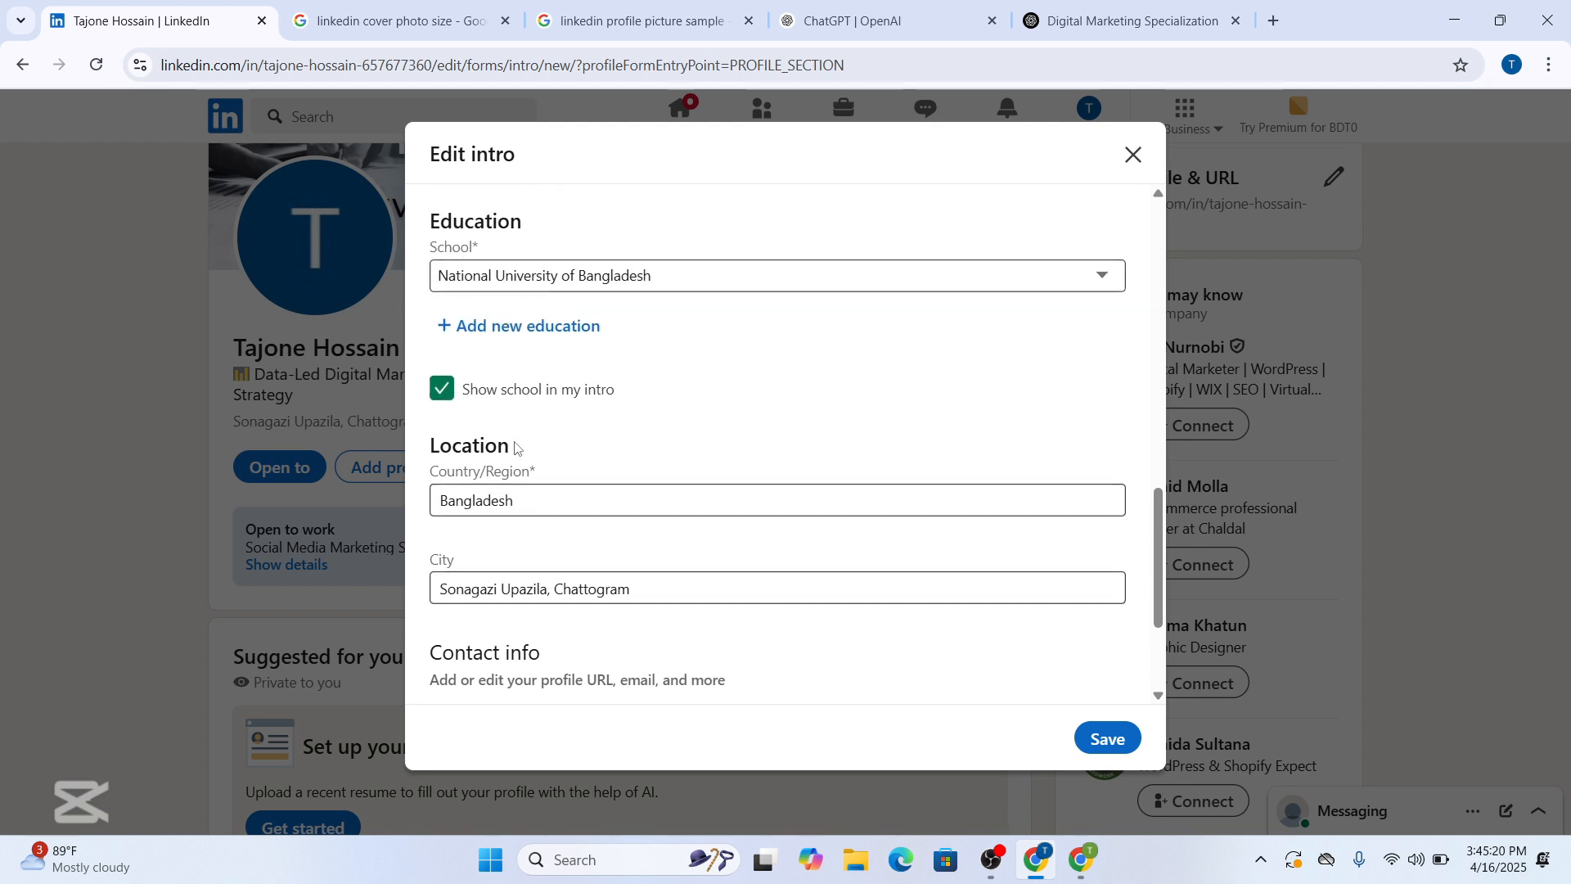
scroll(515, 448, "up", 2)
scroll(513, 449, "down", 2)
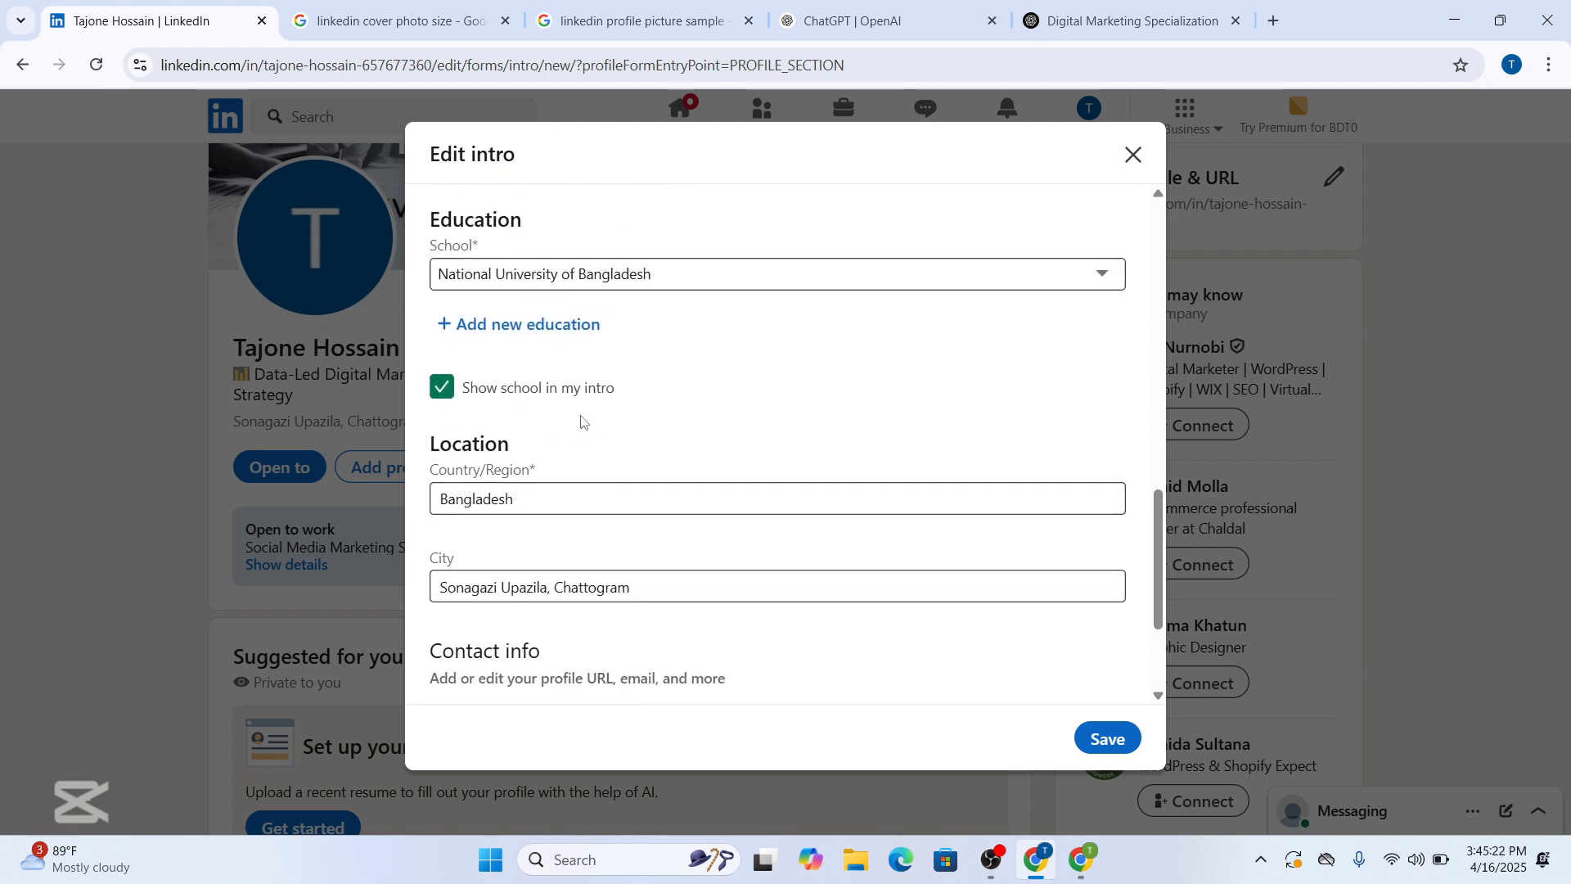
scroll(555, 484, "down", 3)
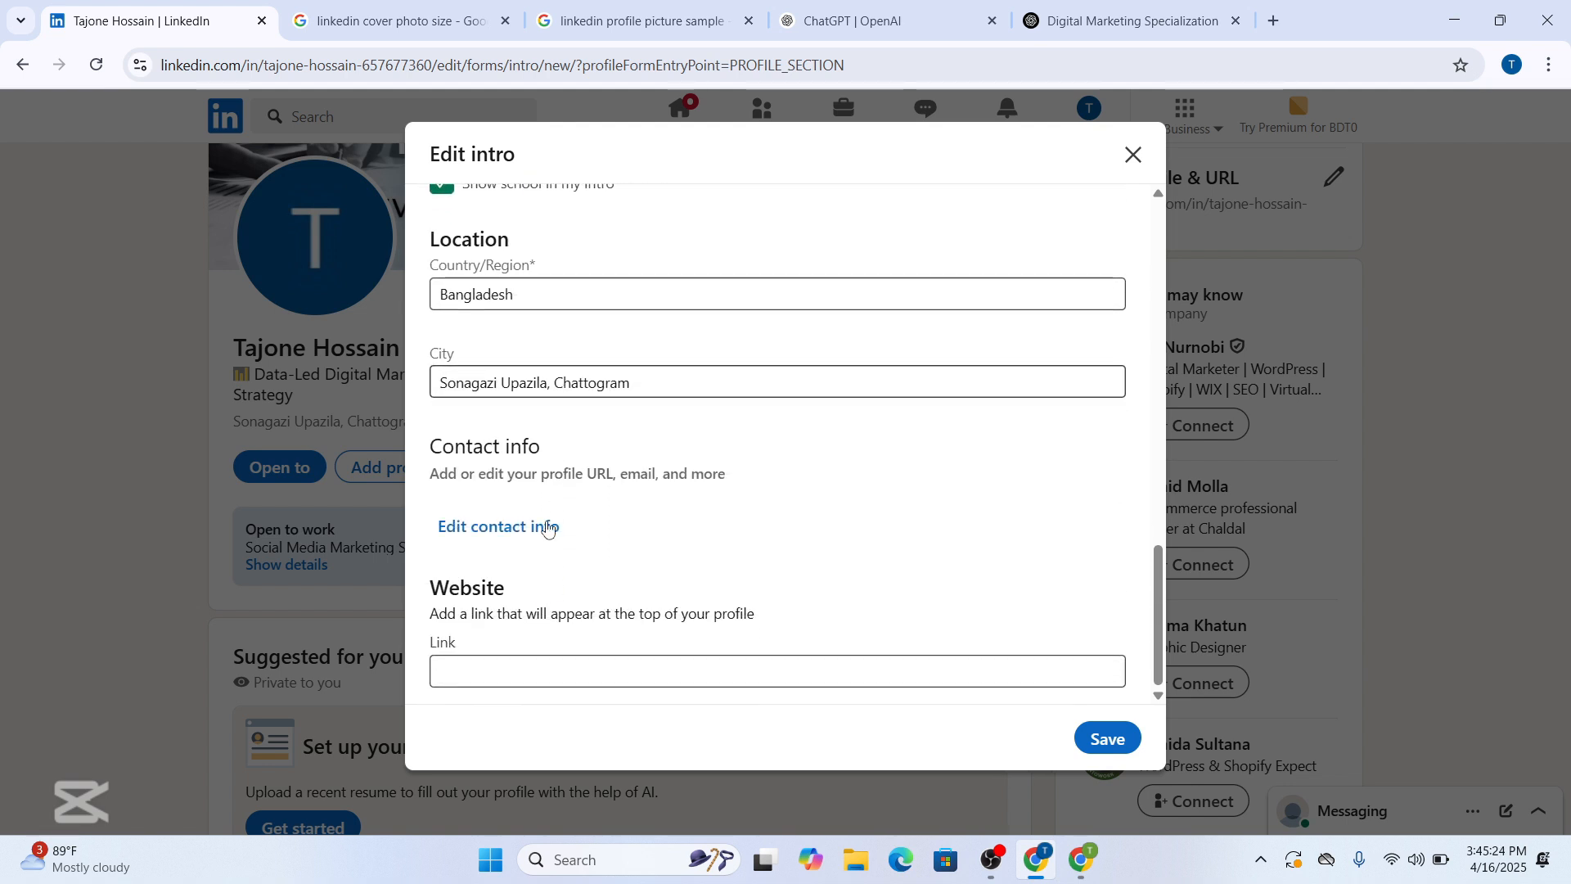
scroll(518, 596, "up", 7)
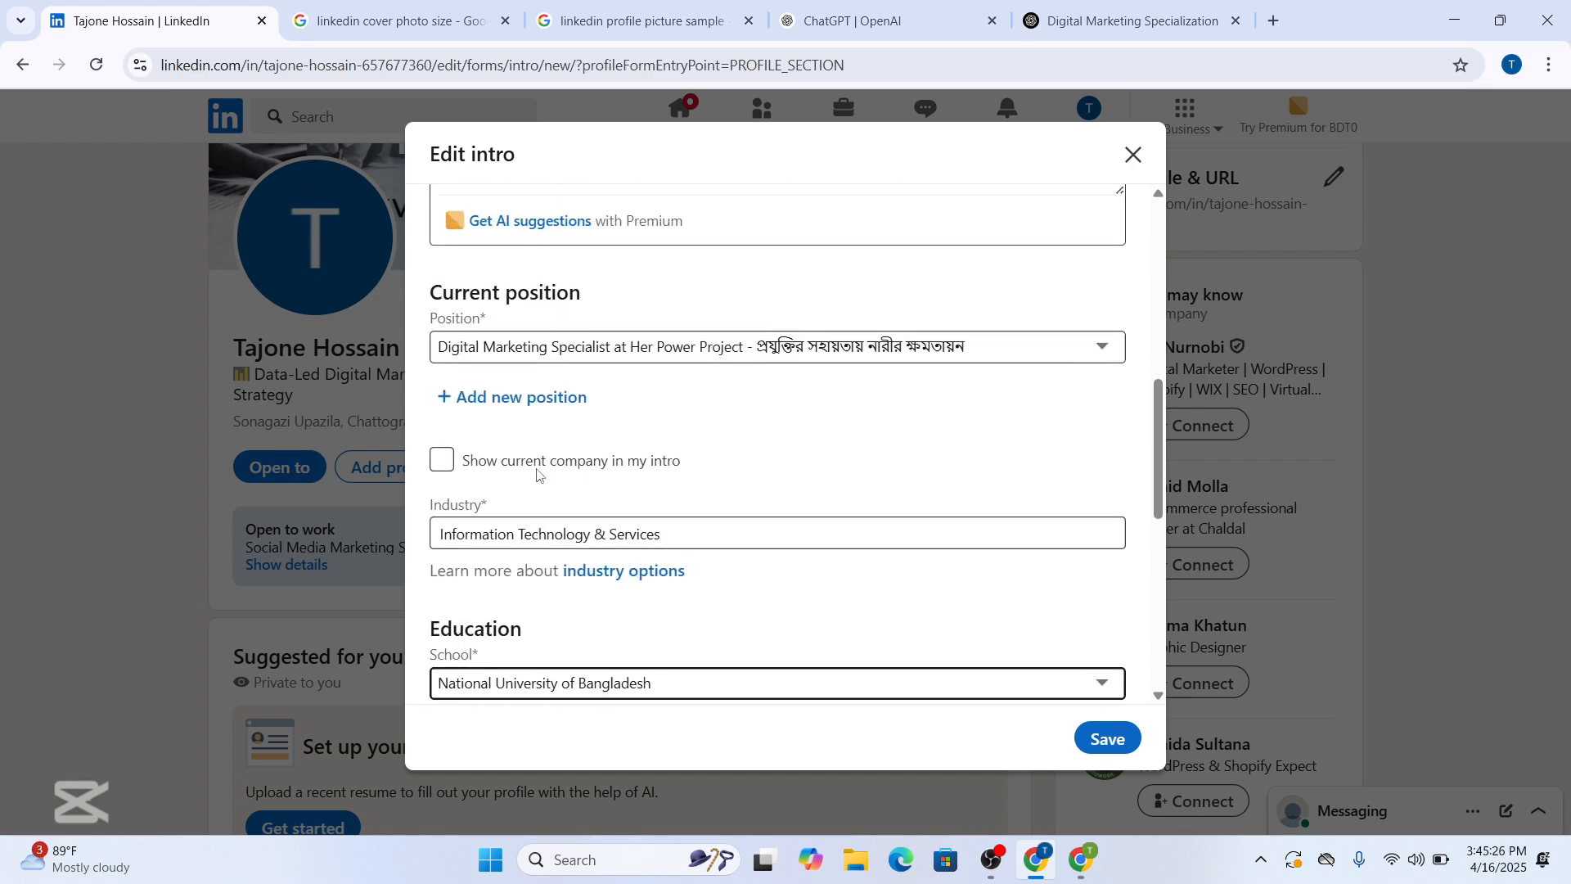
scroll(537, 473, "up", 10)
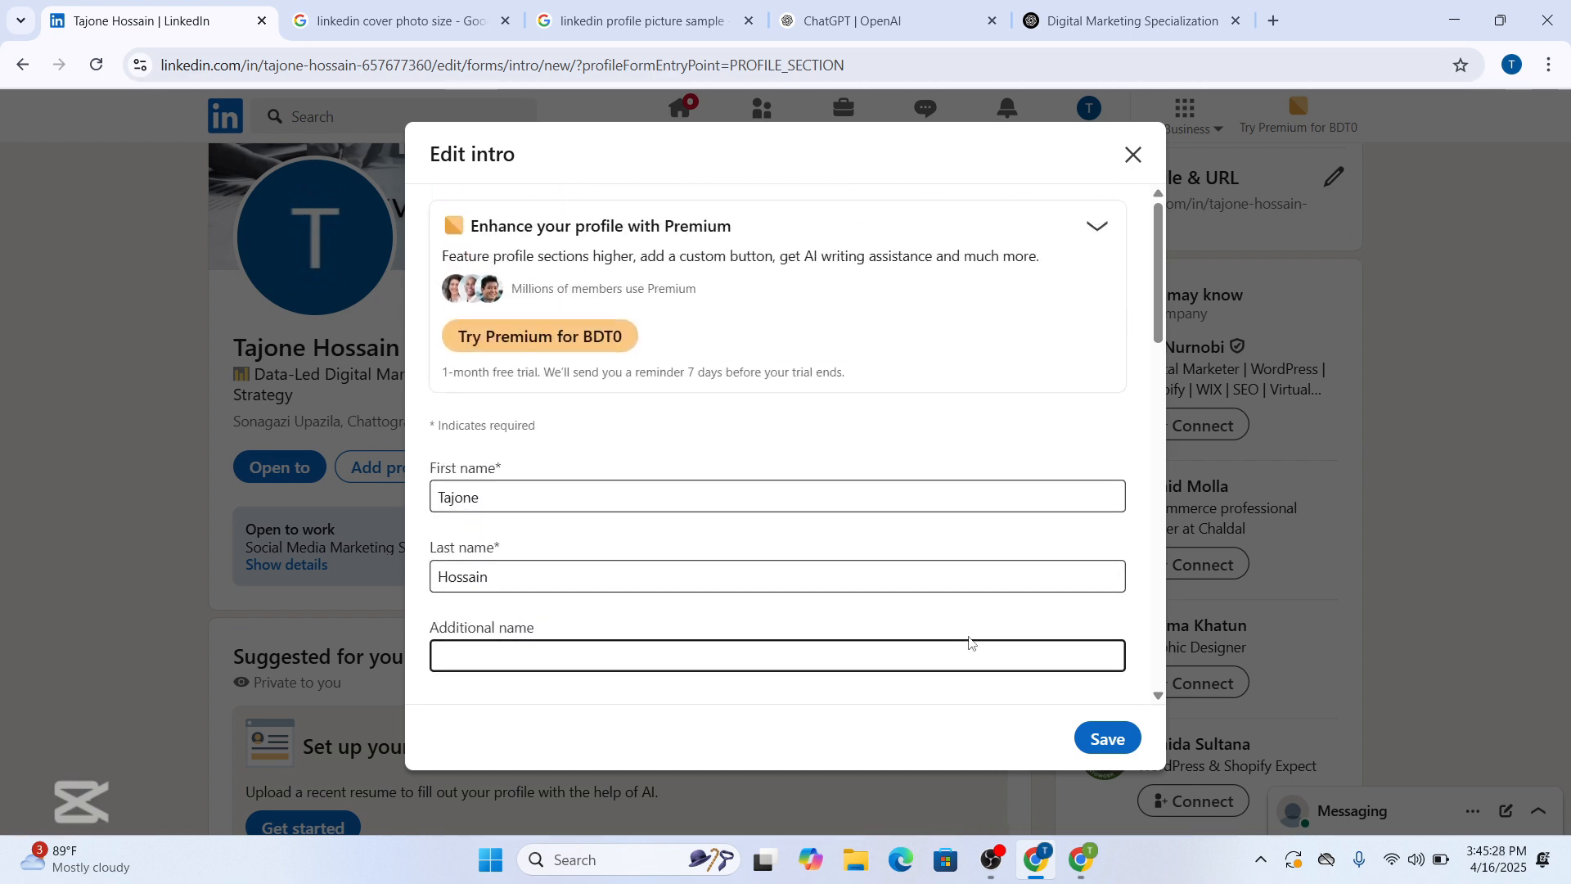
scroll(652, 521, "down", 7)
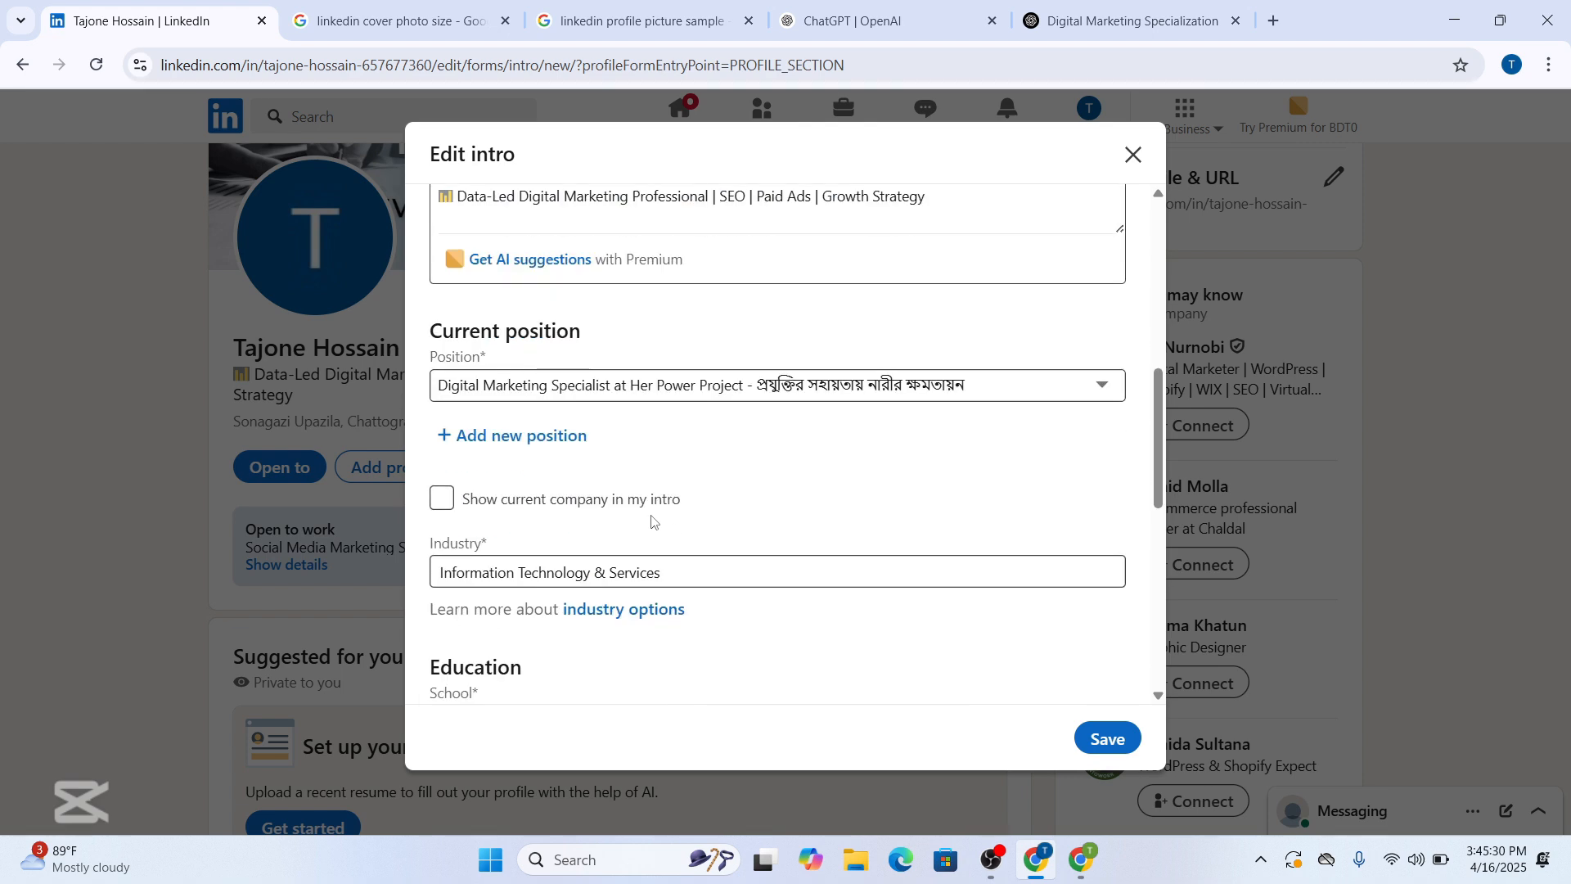
scroll(531, 434, "down", 8)
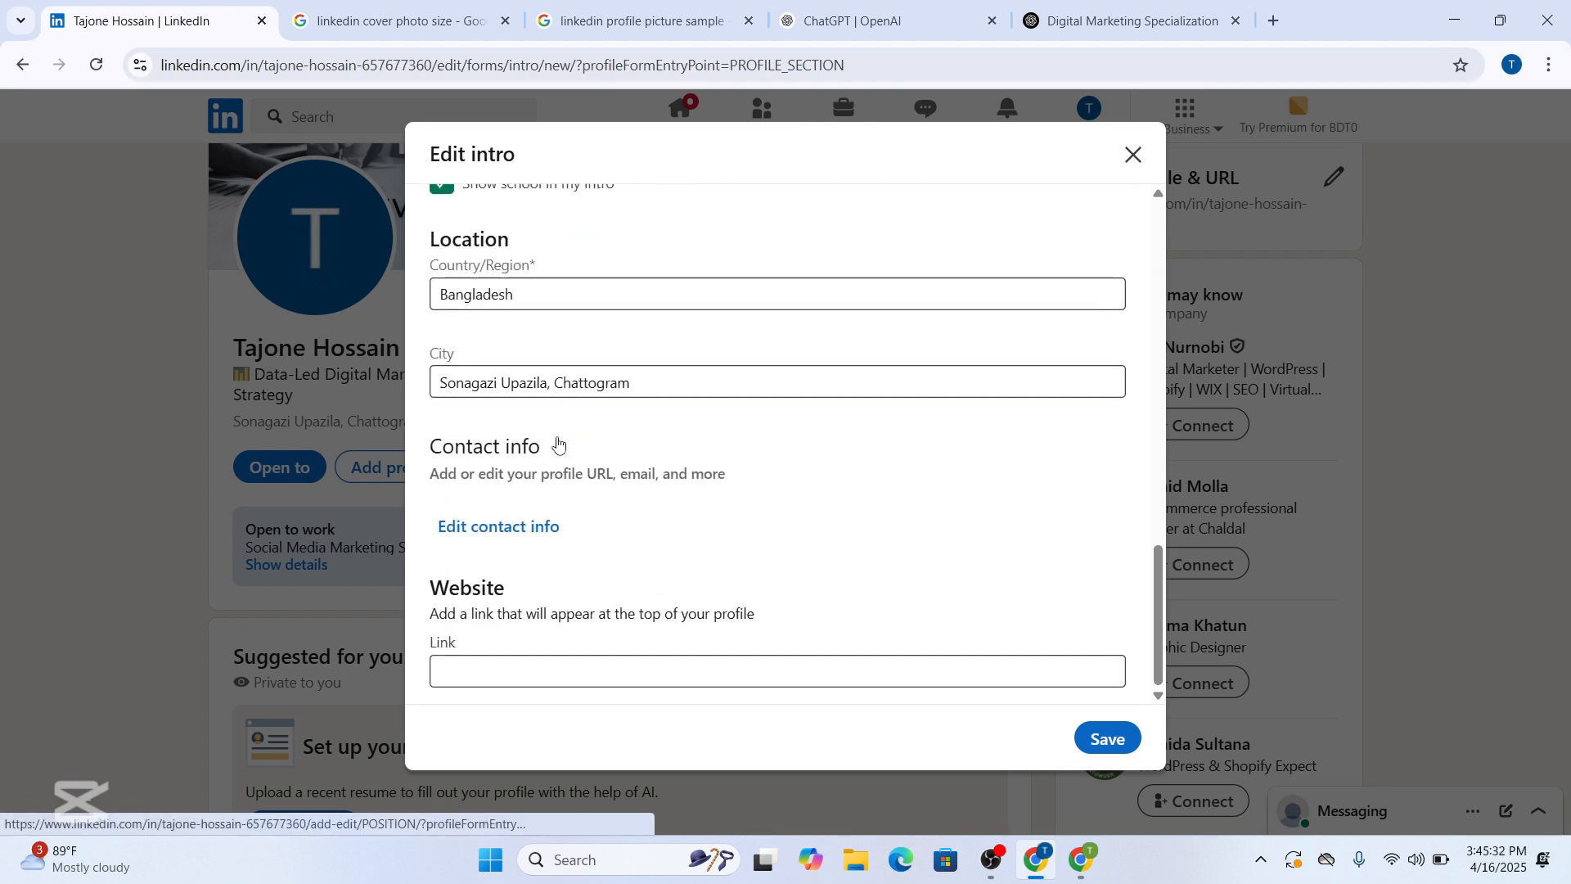
- Save the intro form and look over the Experience, Education and Skills sections of the profile
left_click(1101, 738)
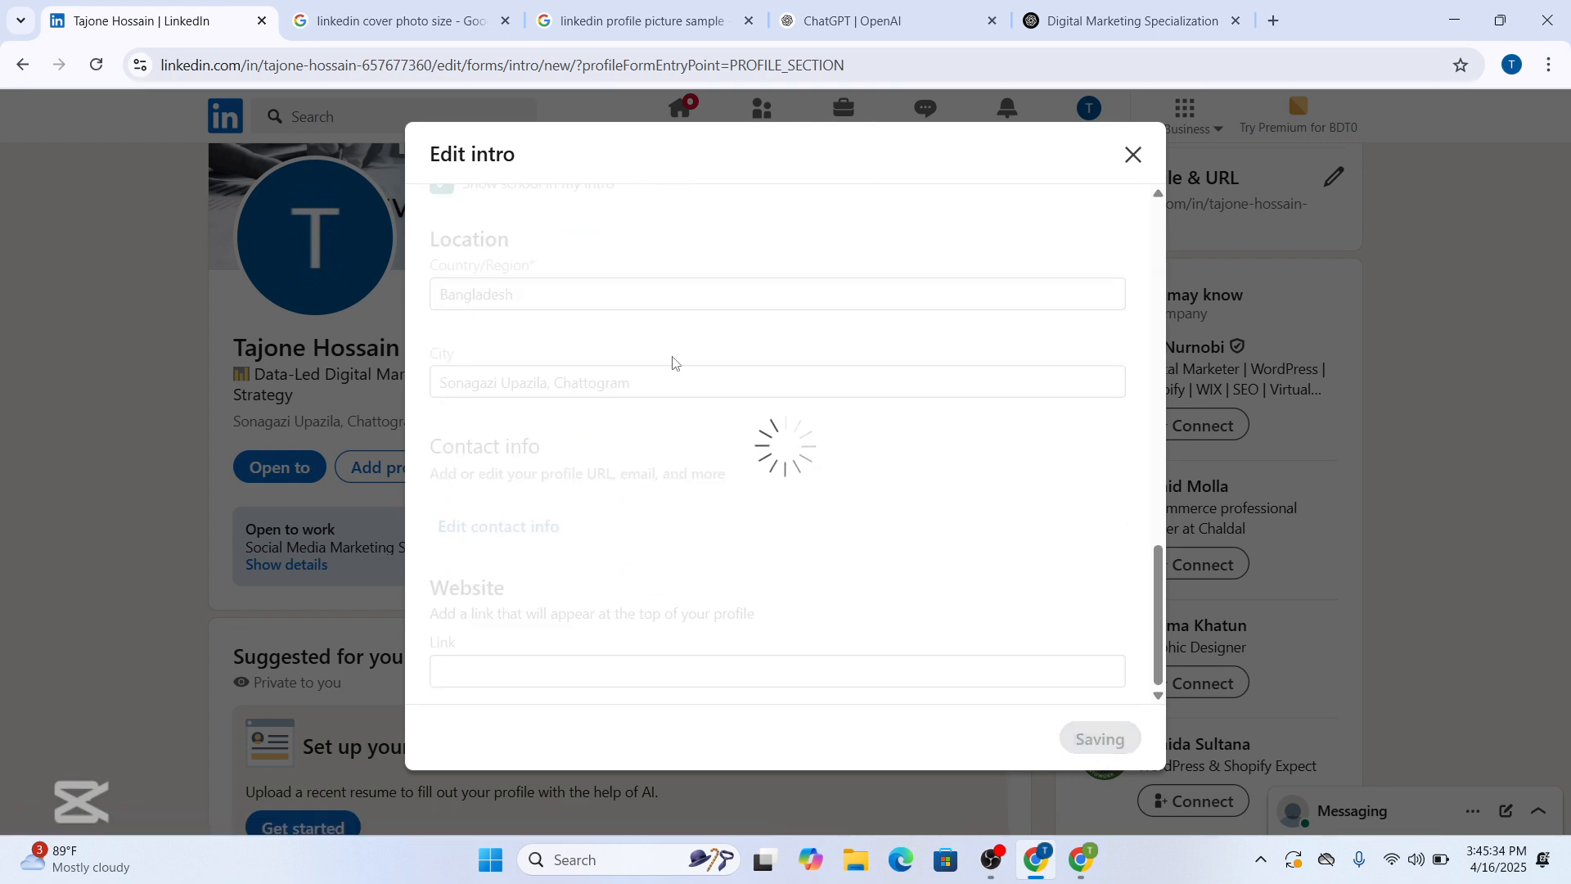
scroll(458, 564, "down", 5)
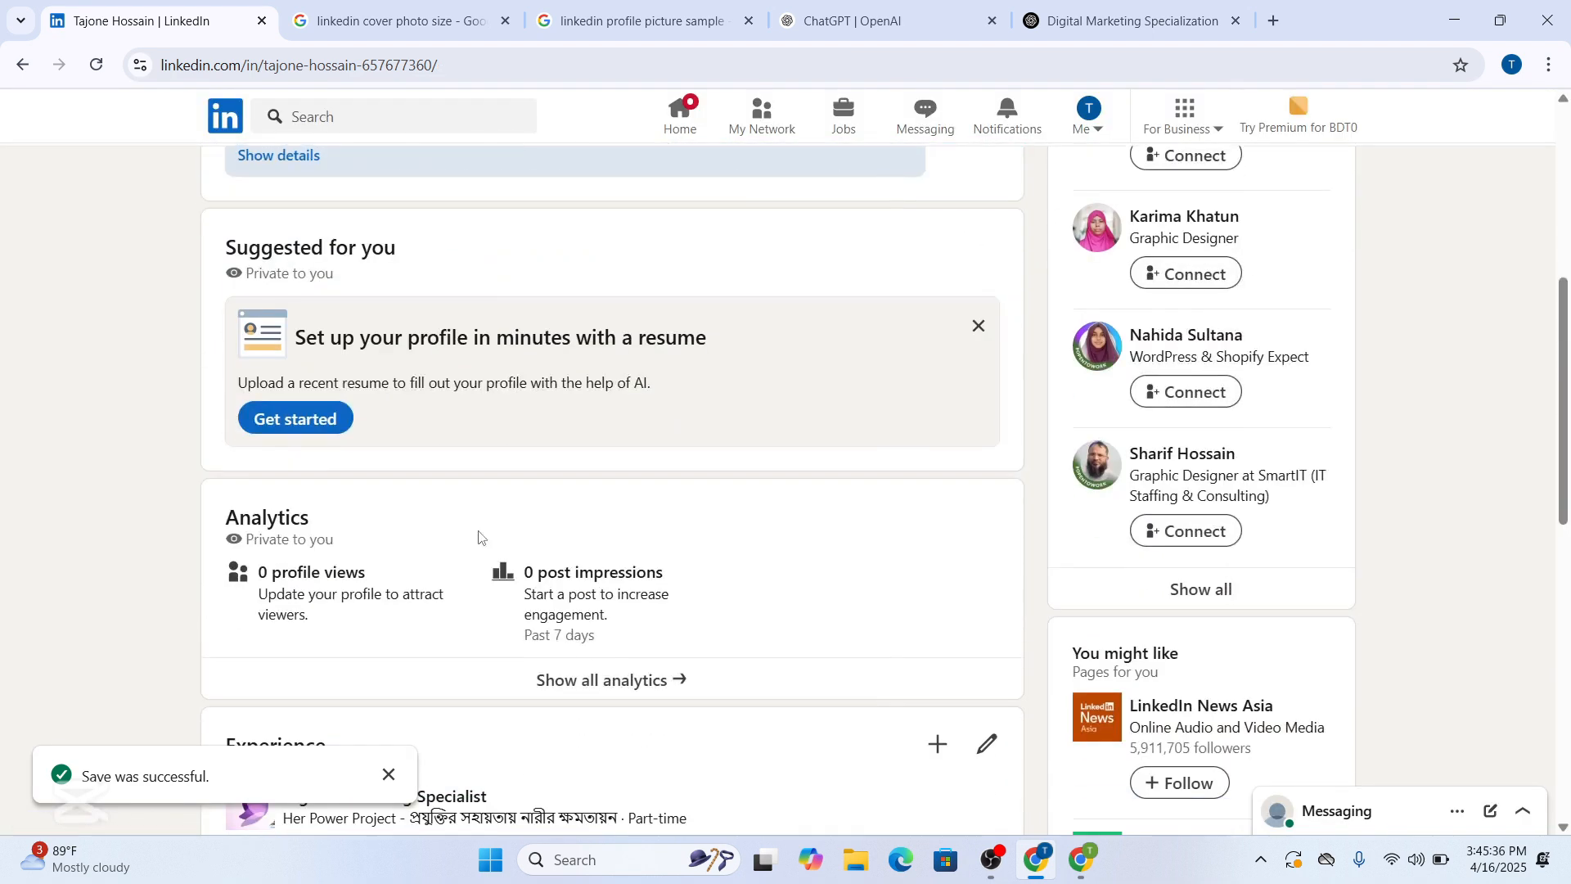
scroll(479, 537, "down", 8)
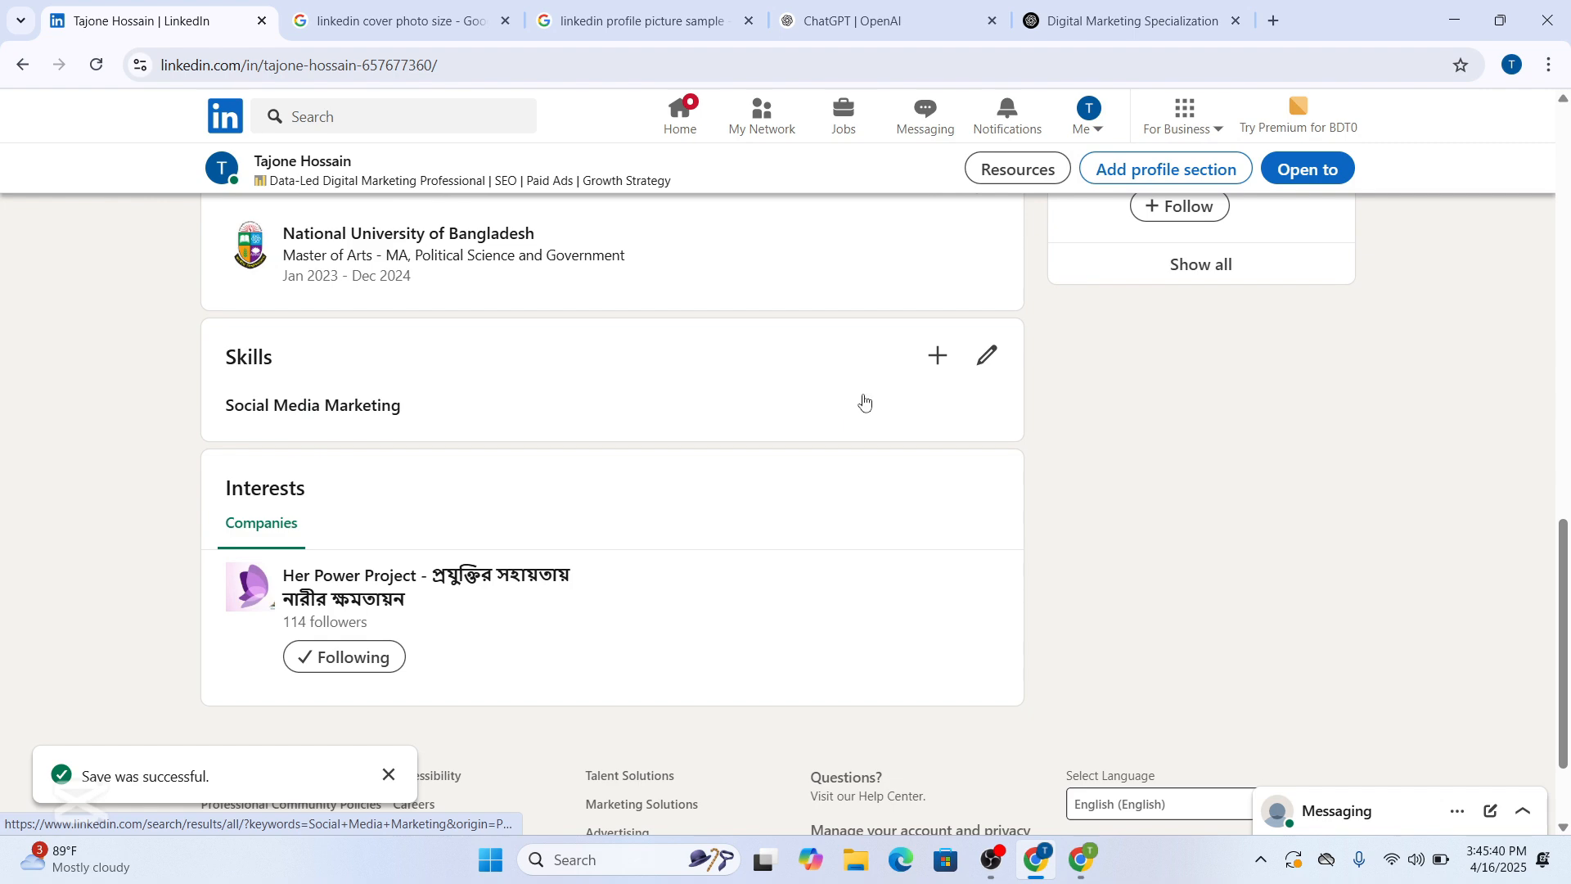
scroll(625, 414, "up", 8)
scroll(368, 603, "down", 4)
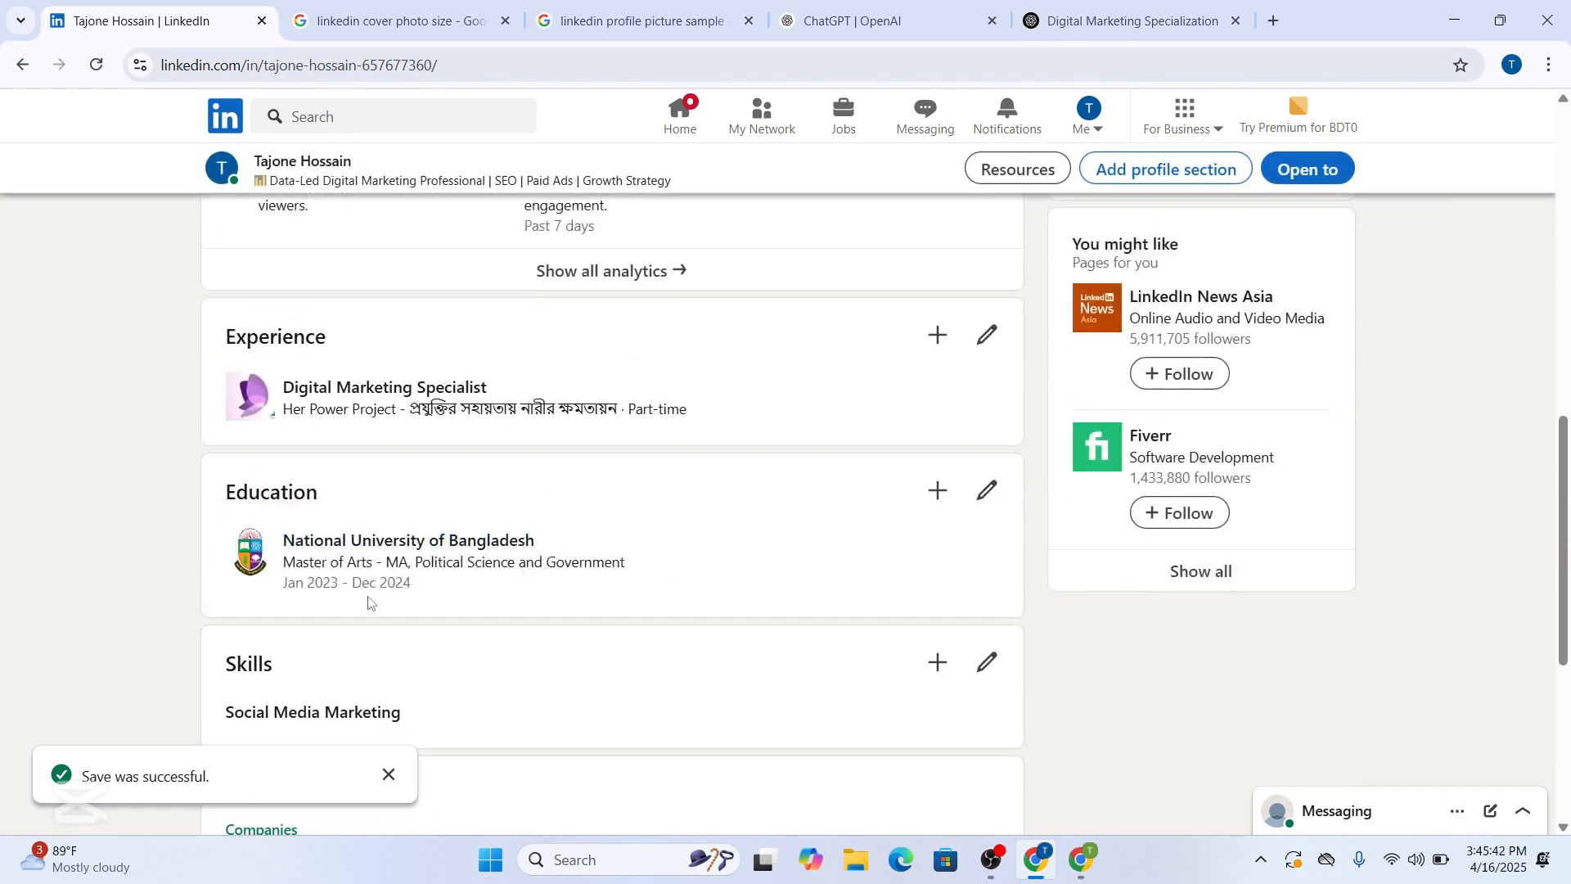
- Add Online Advertising from the suggested skills, link it to the Digital Marketing Specialist experience, and save it
scroll(428, 628, "down", 1)
left_click(992, 560)
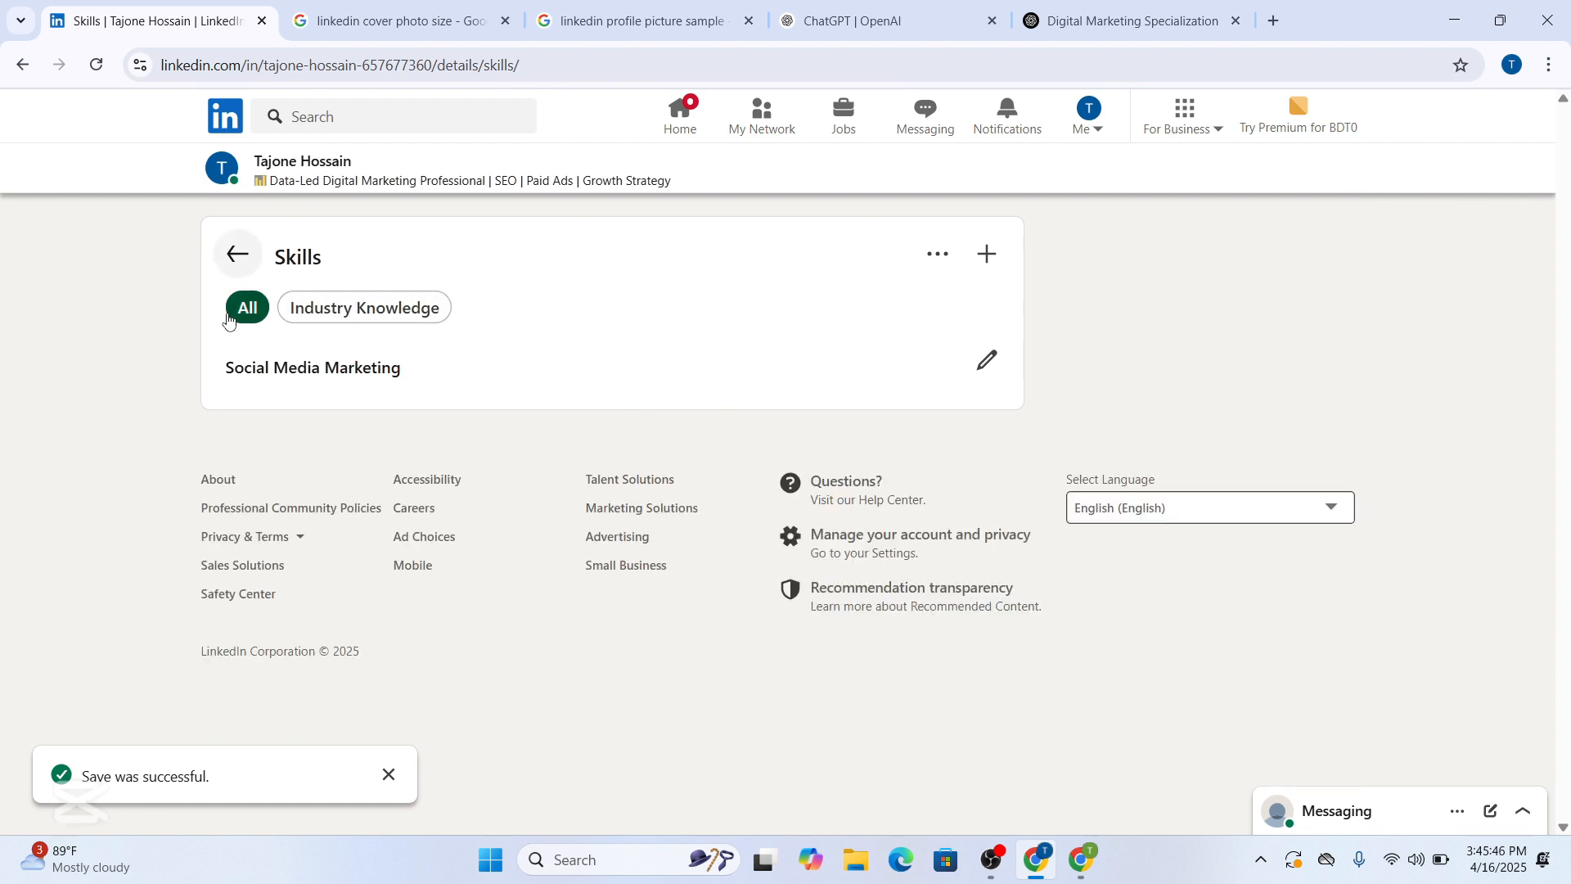
left_click(989, 256)
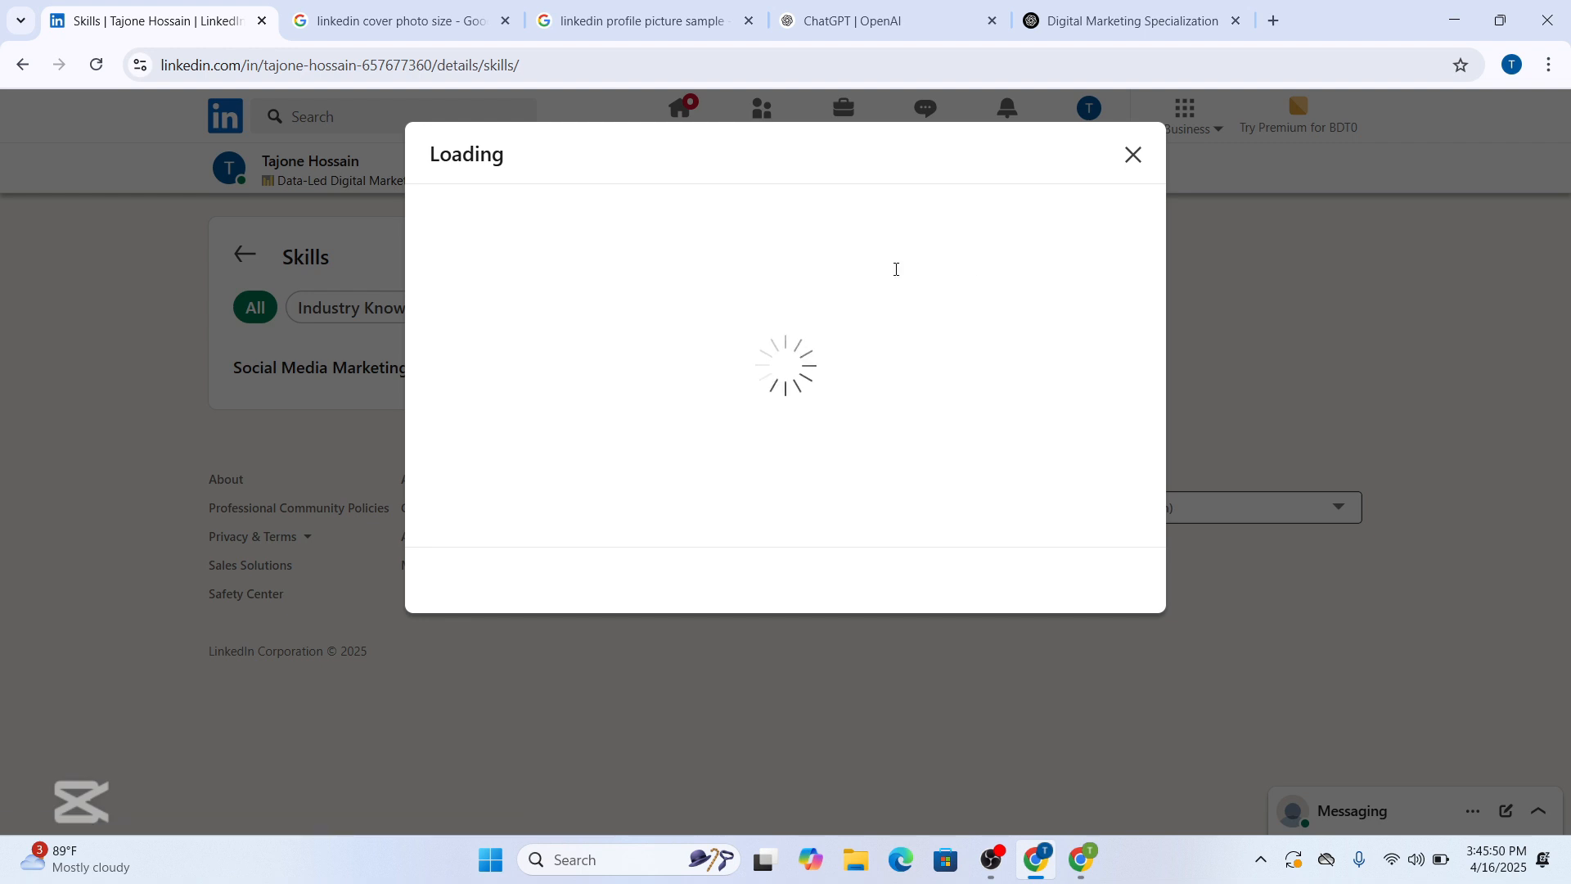
left_click(641, 279)
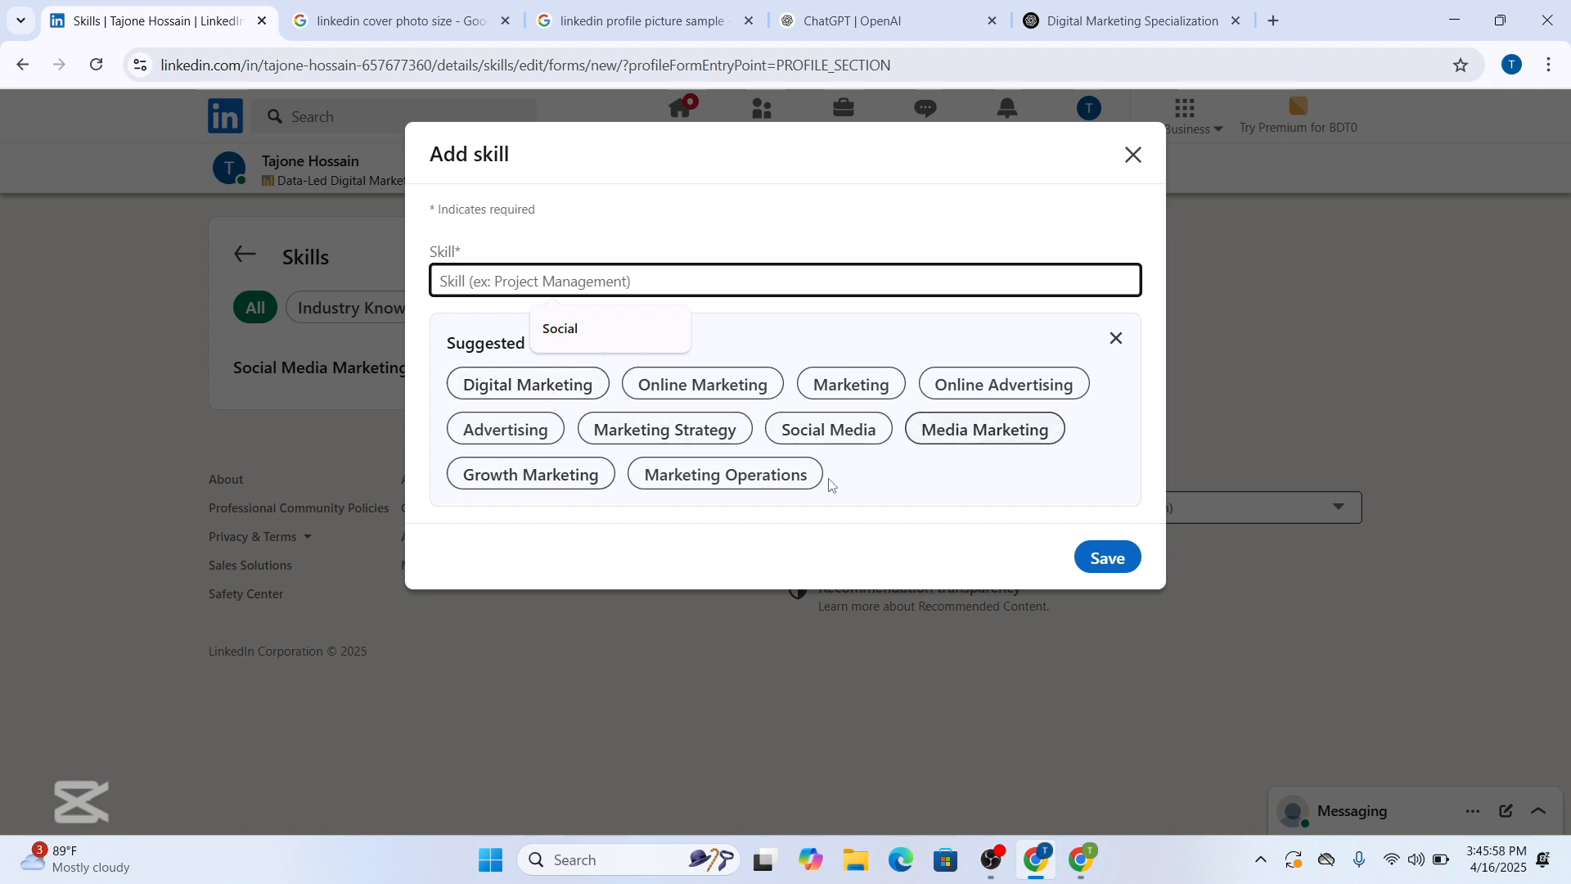
left_click(1015, 391)
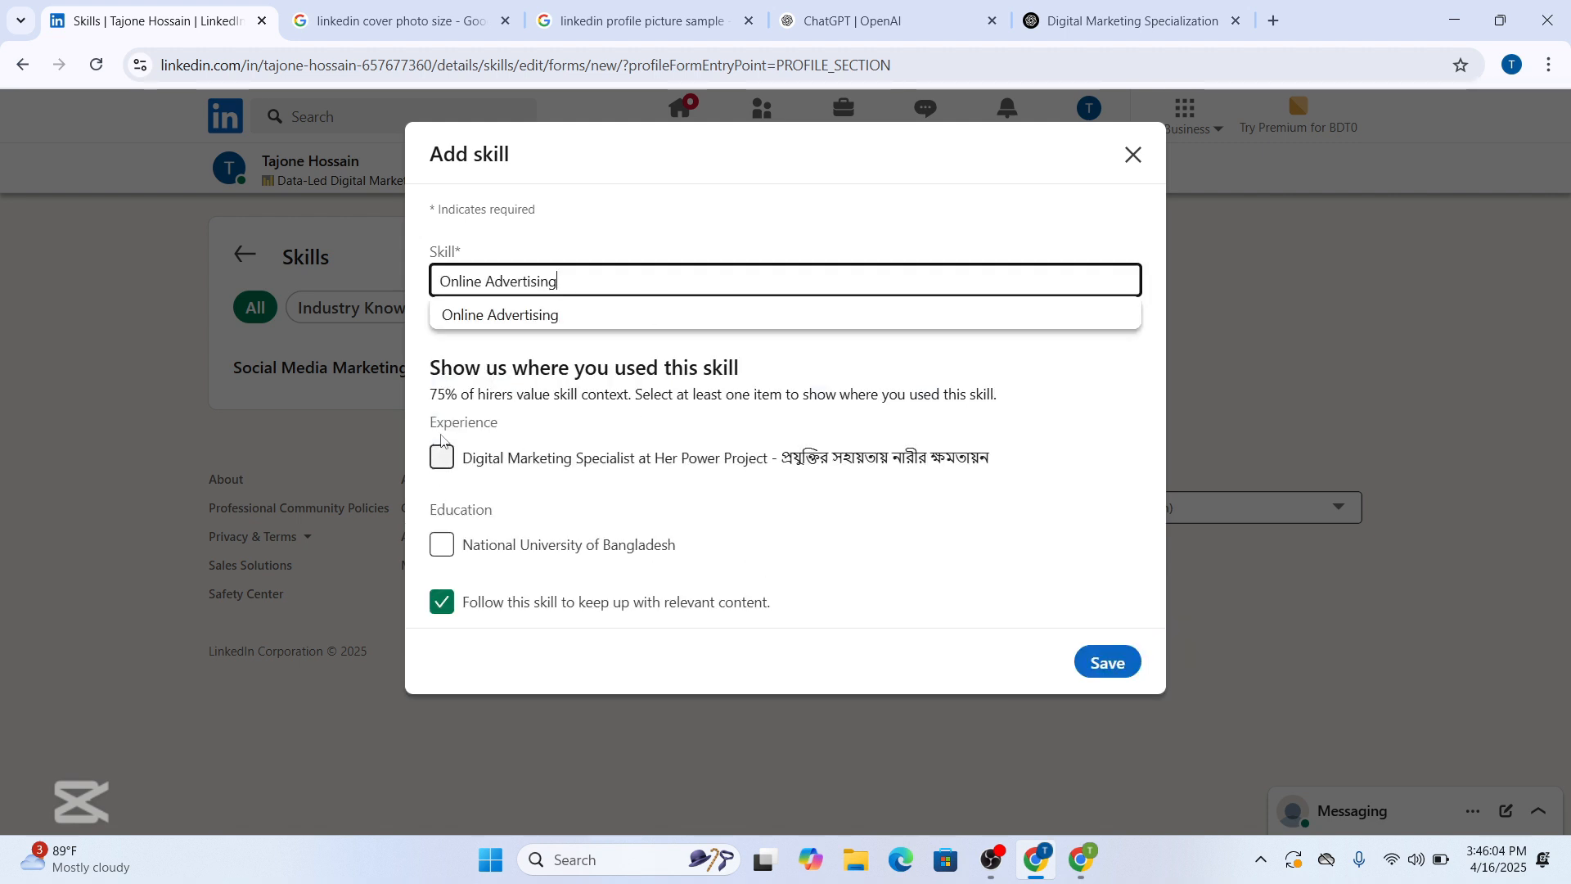
left_click_drag(434, 425, 640, 427)
left_click(446, 430)
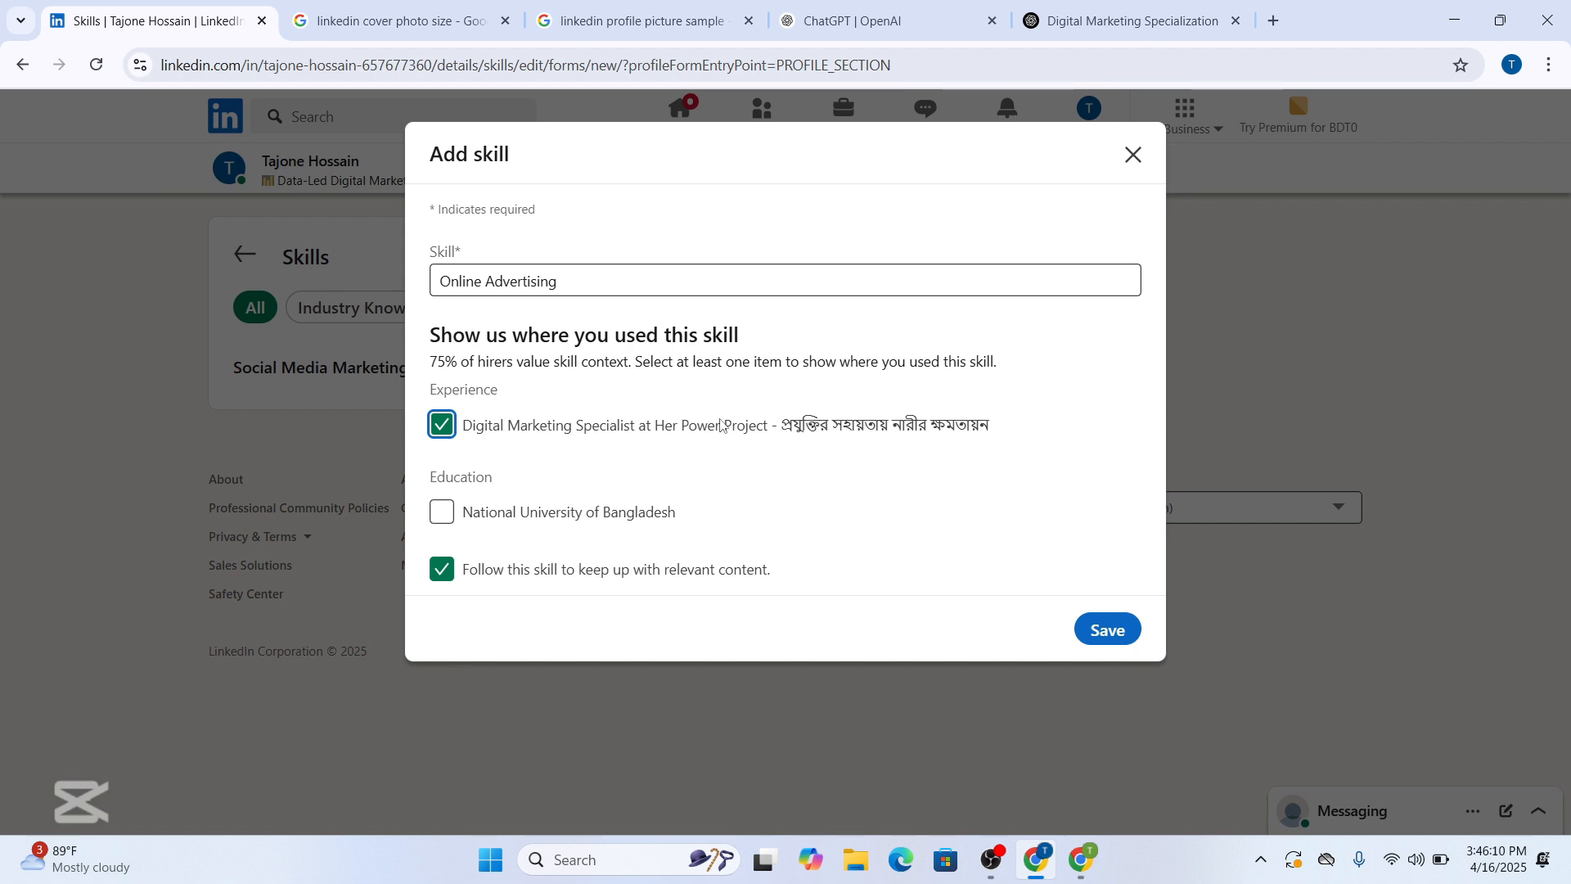
left_click(1120, 630)
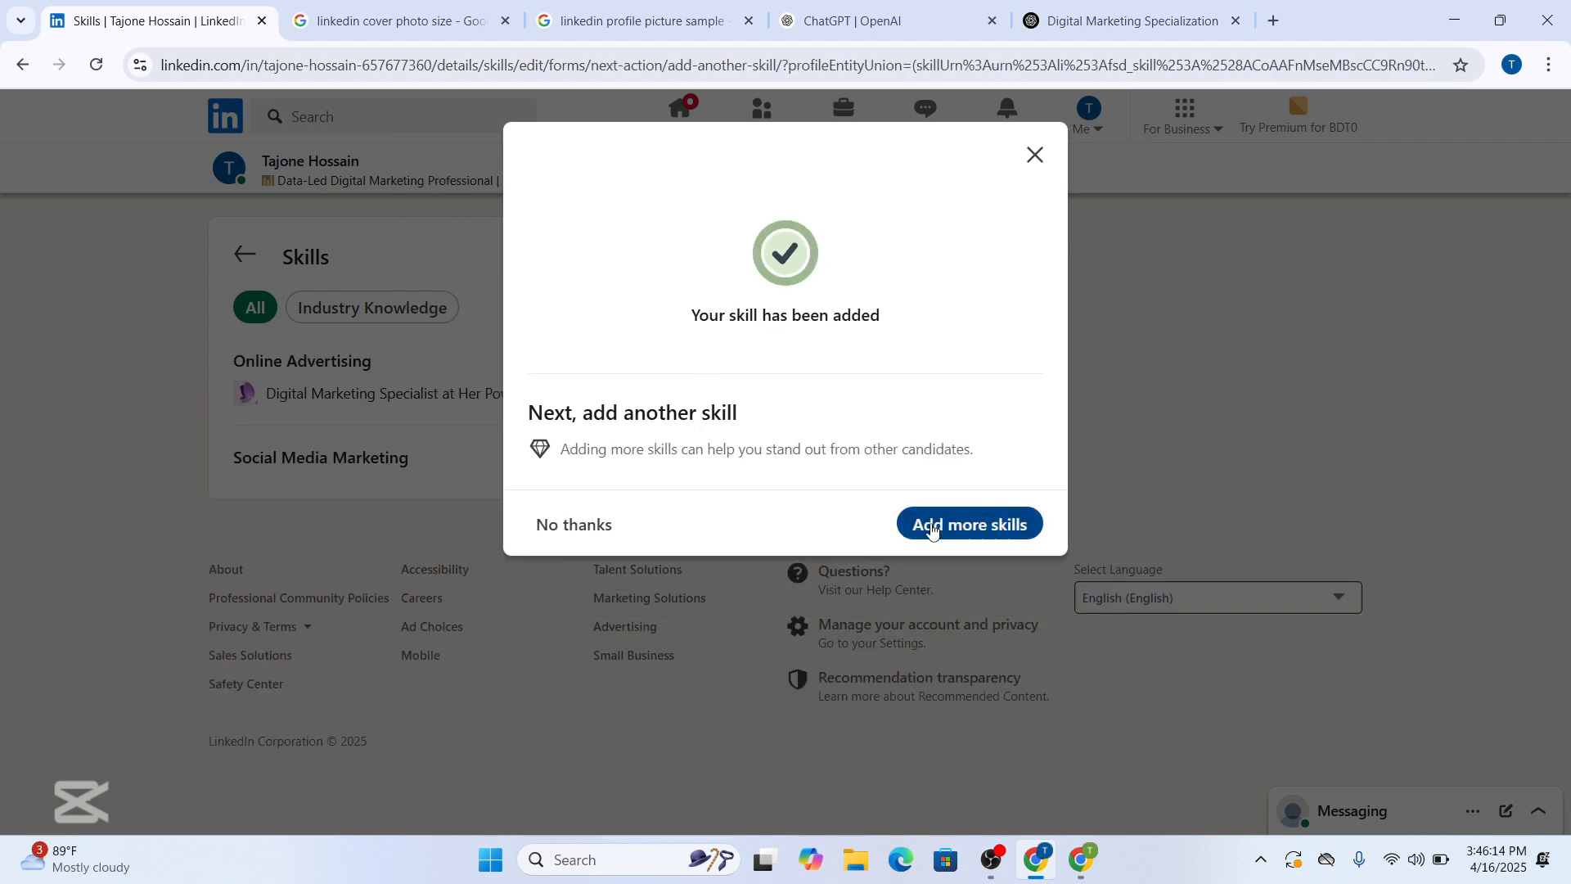
- Add Search Engine Optimization (SEO) as another skill used in the Digital Marketing Specialist experience, and save it
left_click(932, 525)
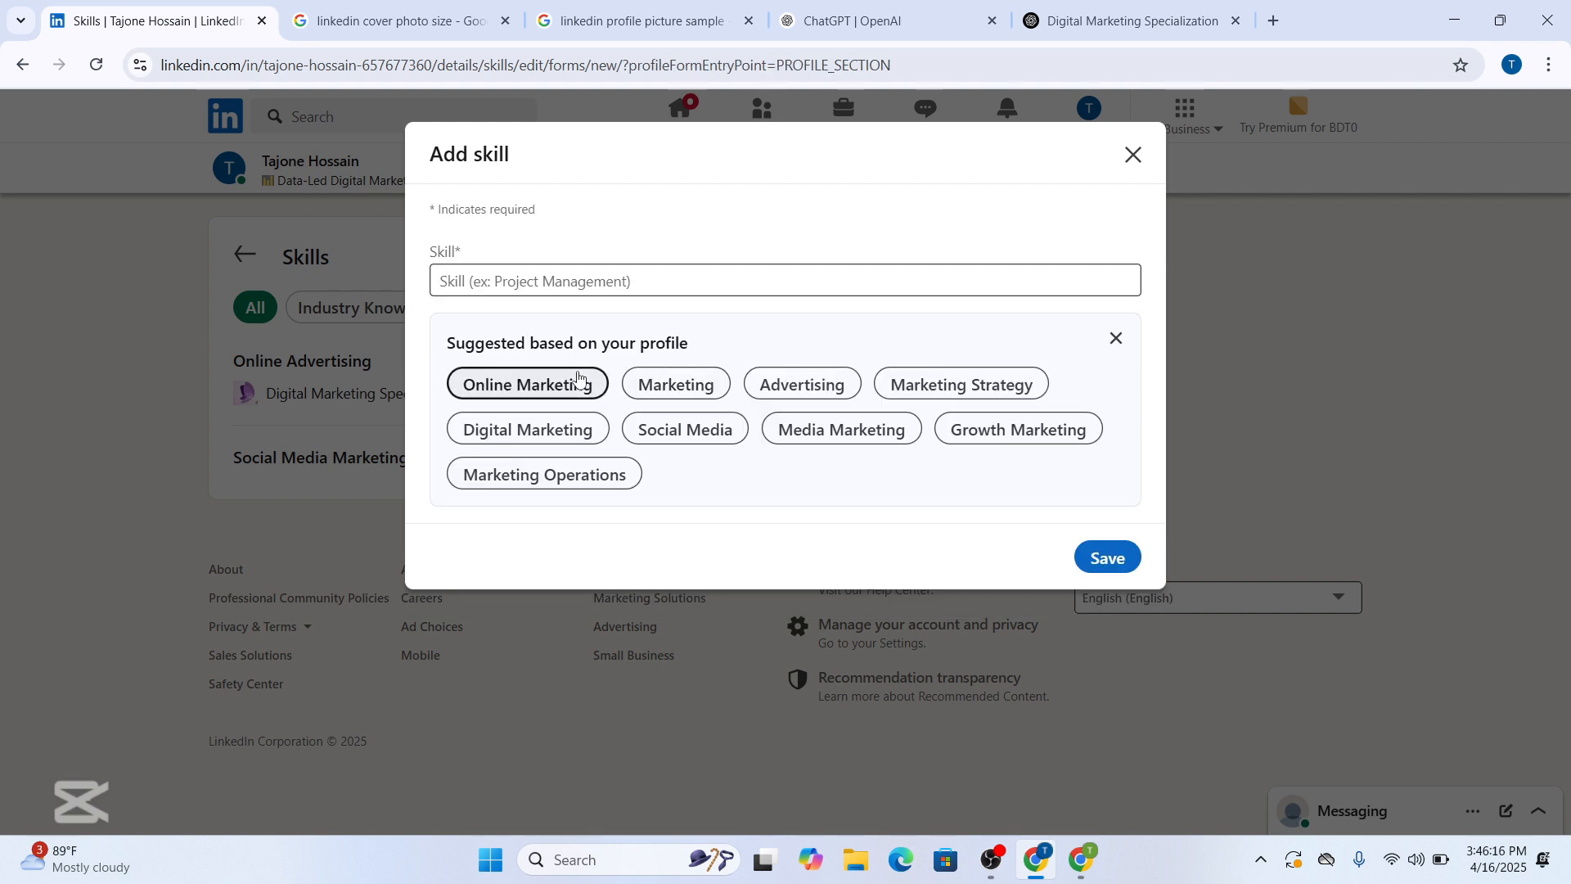
left_click(511, 282)
type("S")
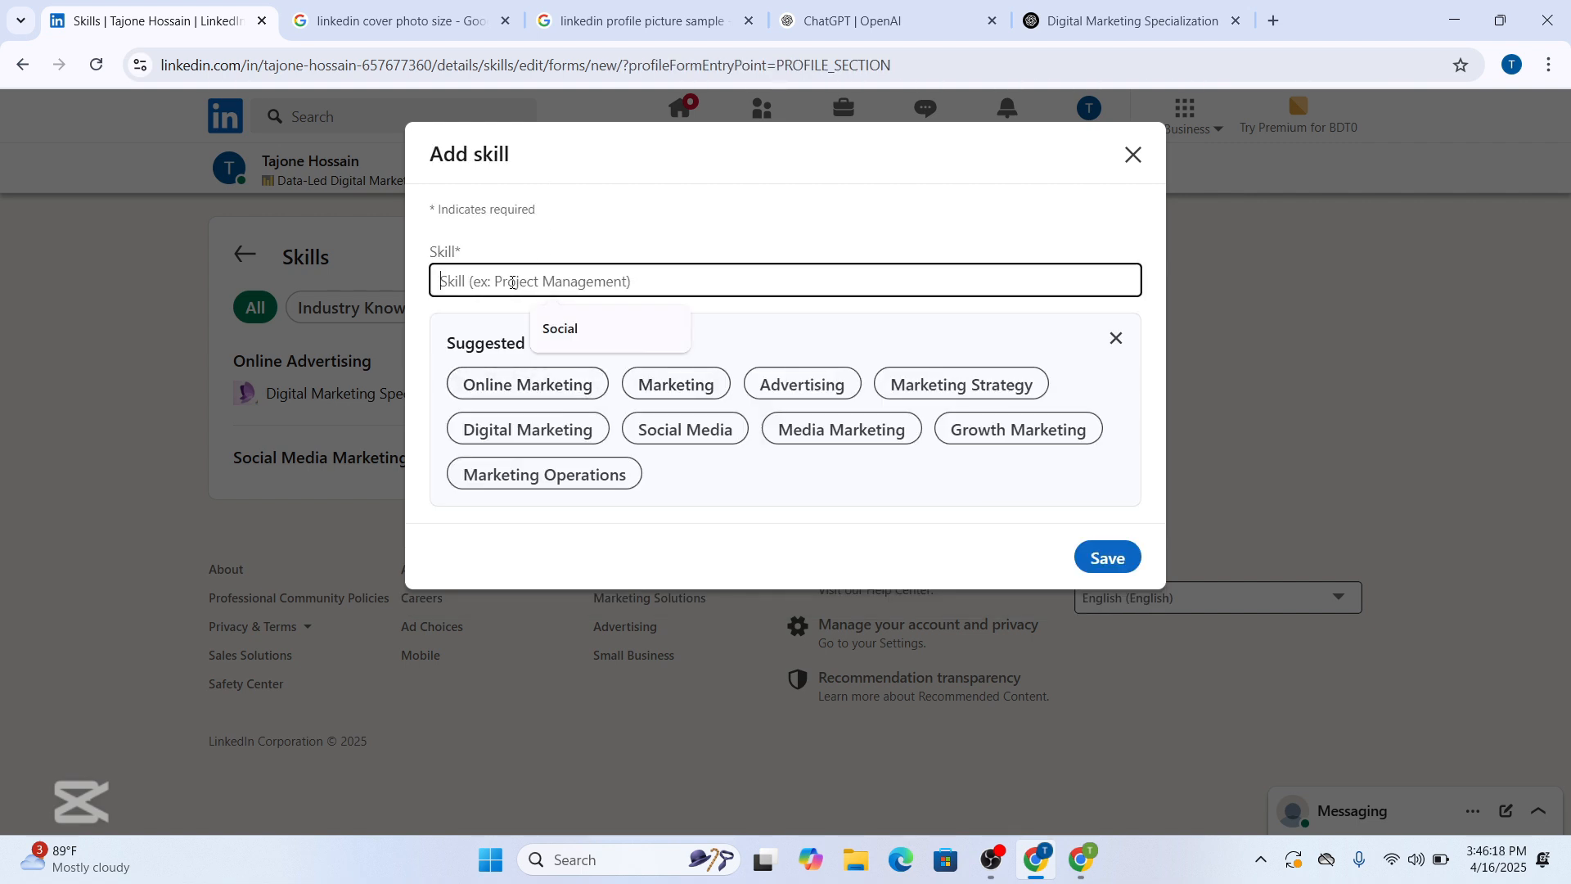
type("eo")
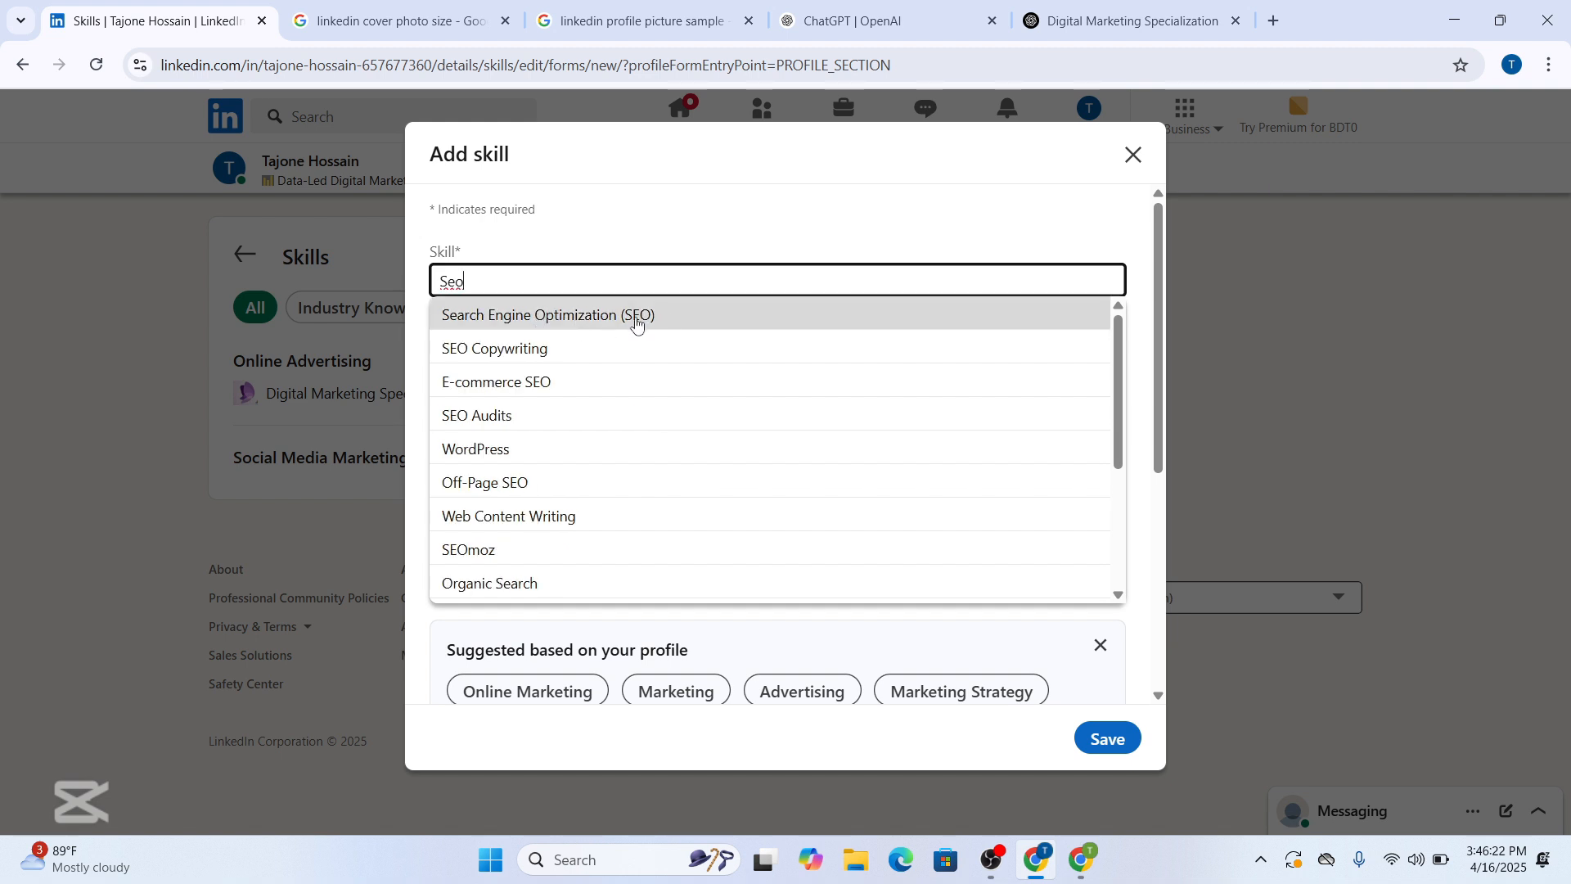
left_click(636, 319)
left_click(442, 424)
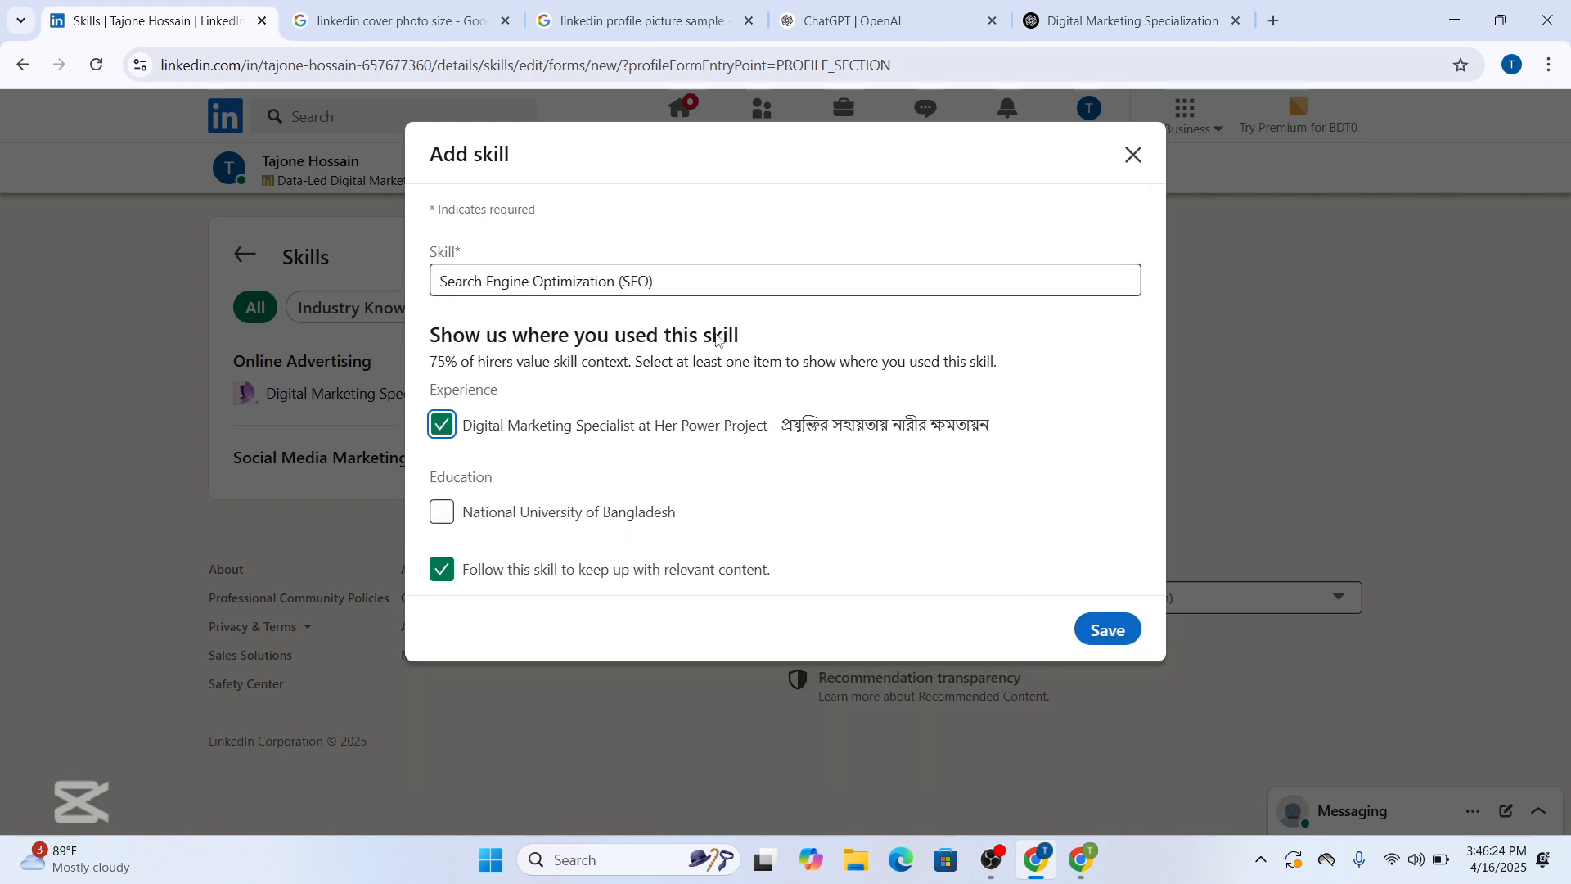
left_click(1101, 636)
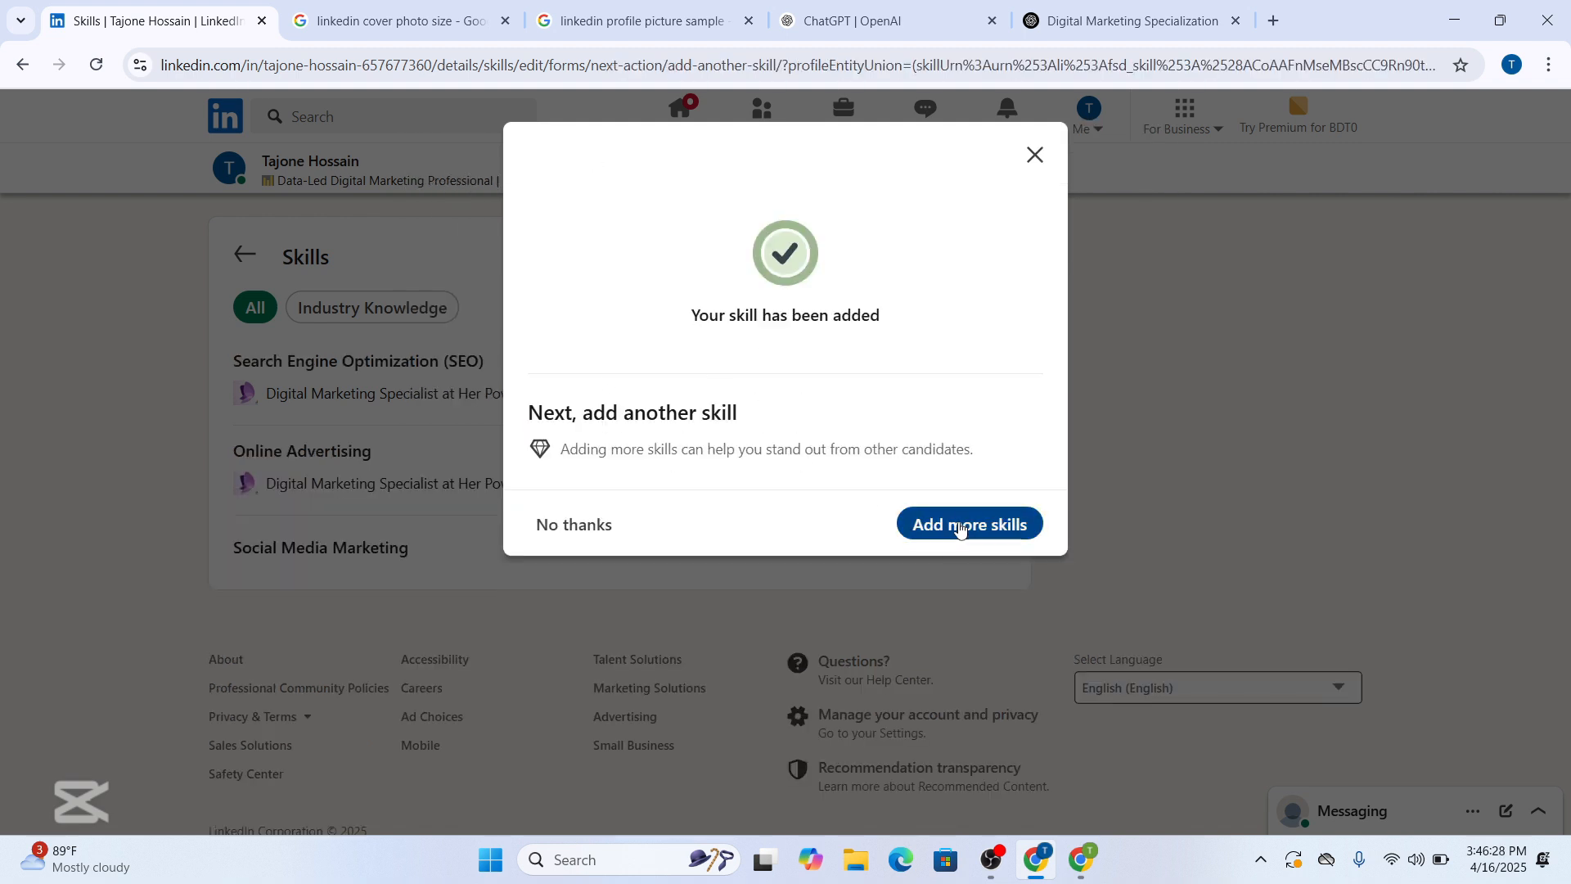
- Add Search Engine Marketing (SEM) as another skill used in the Digital Marketing Specialist experience, and save it
left_click(957, 528)
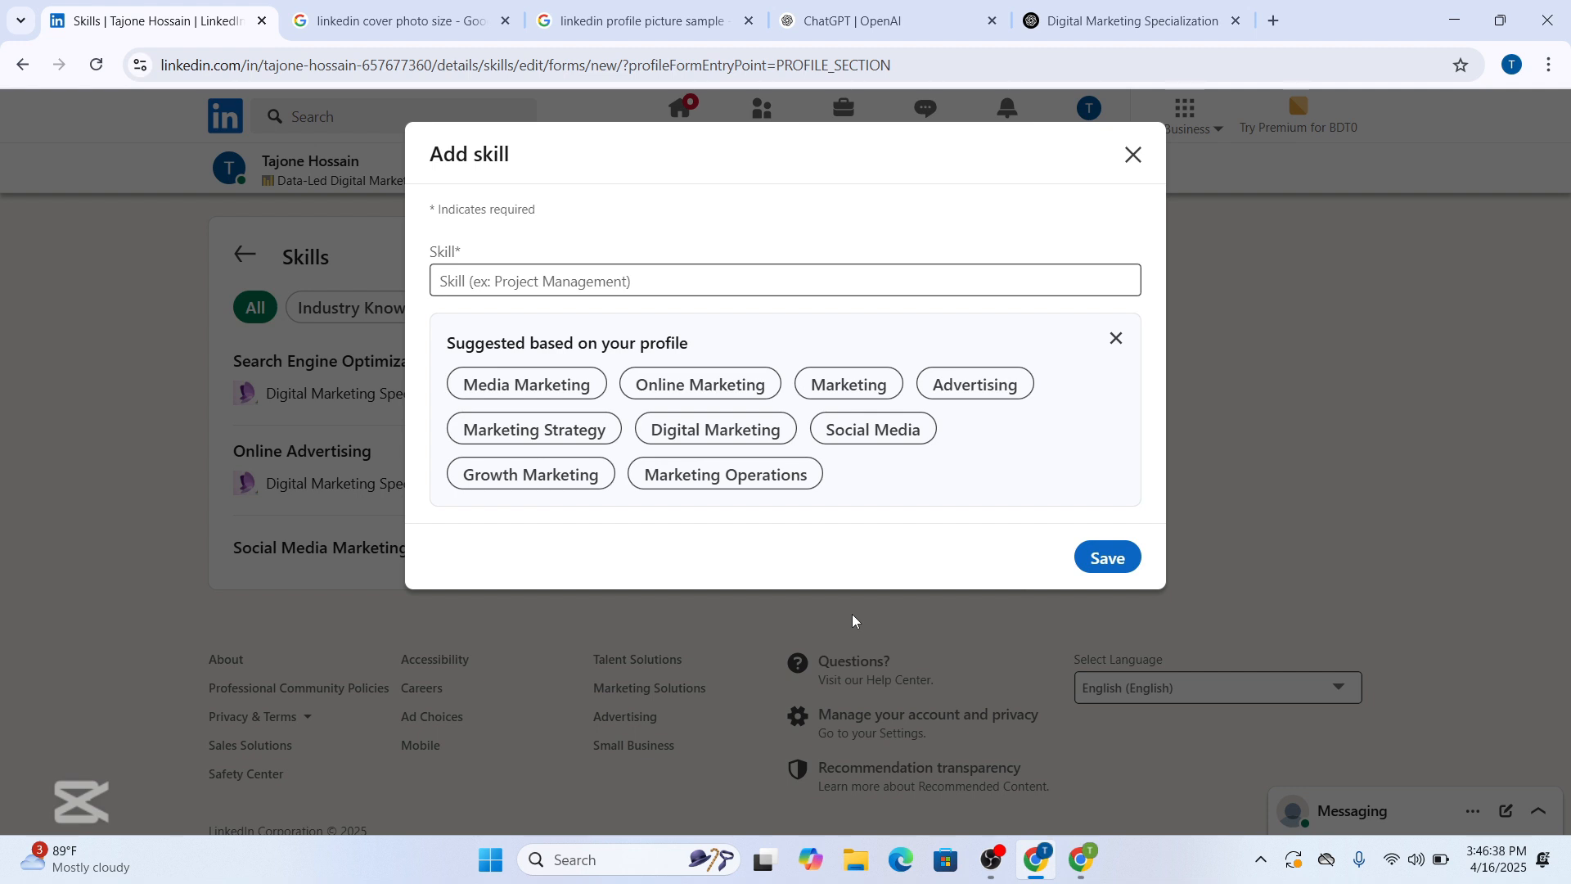
left_click(677, 276)
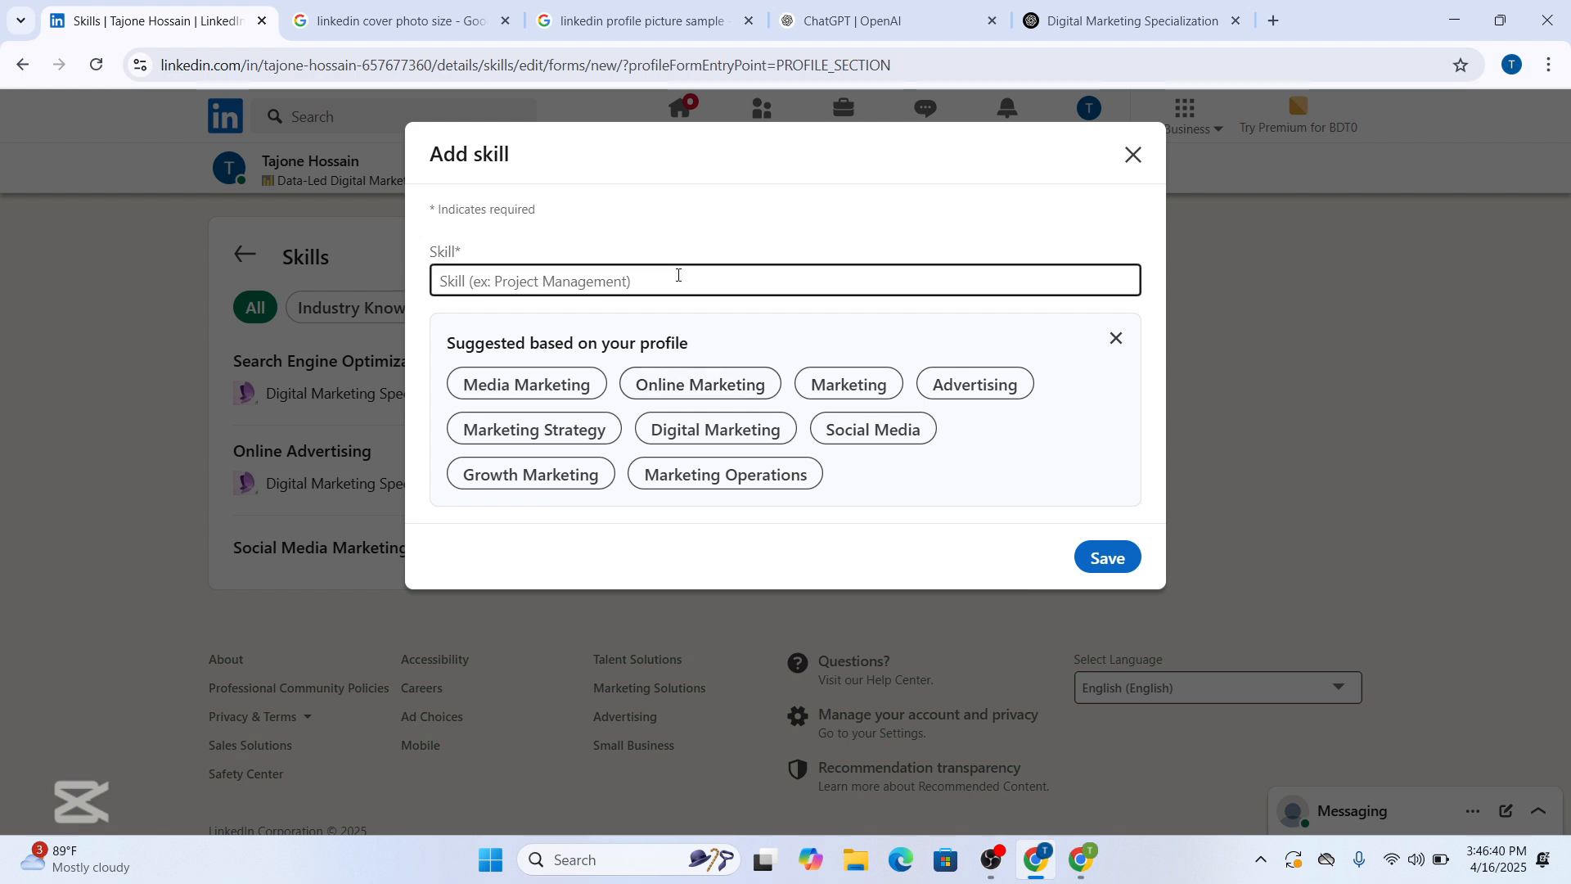
type("SEM")
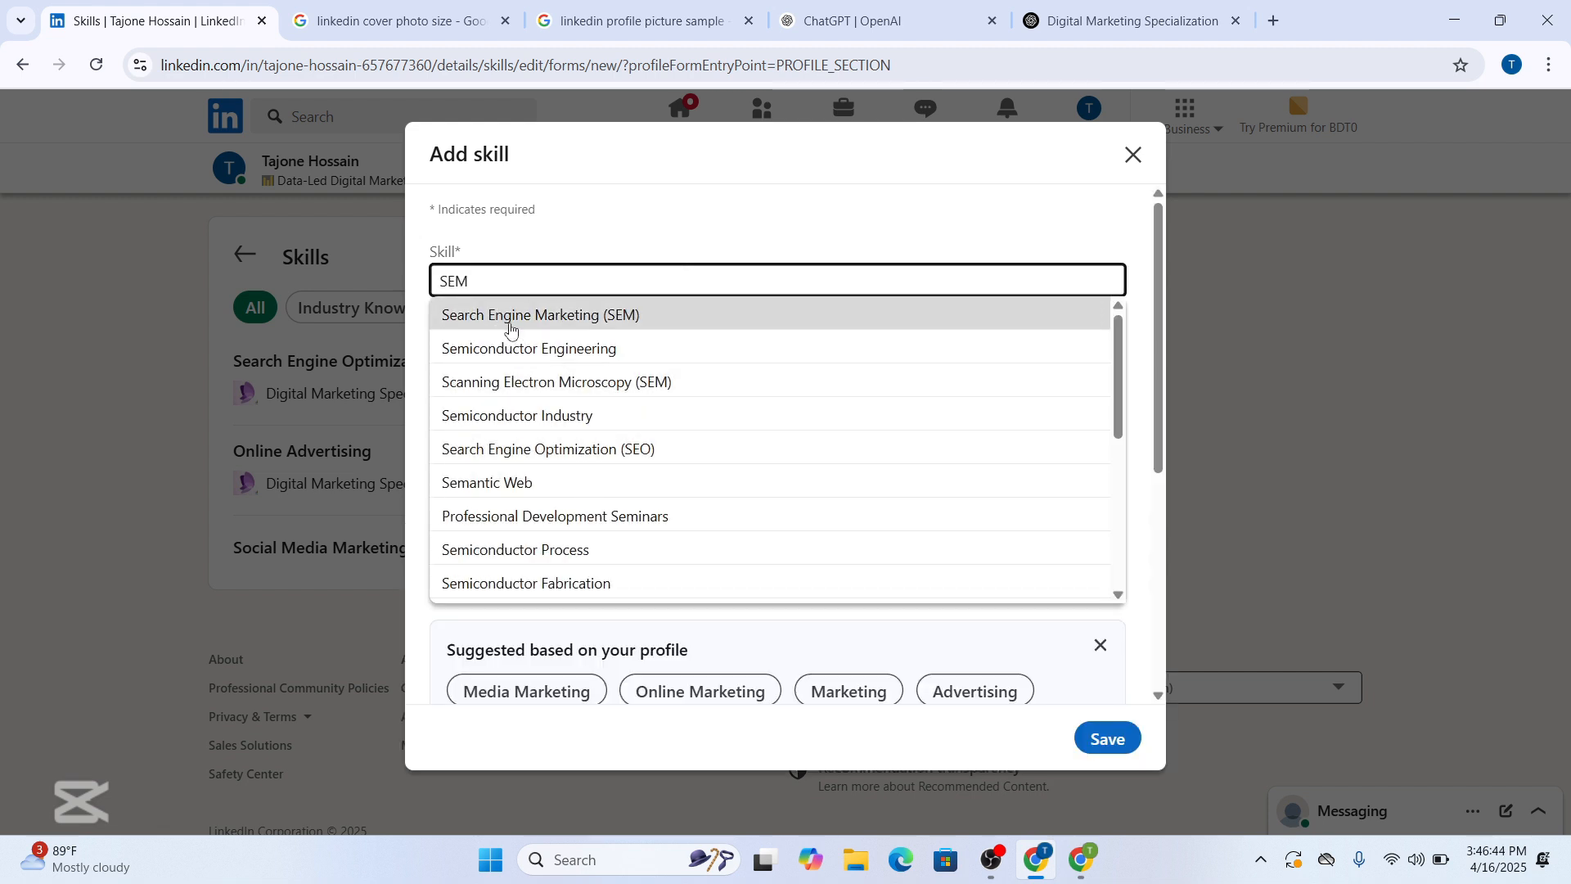
left_click(584, 313)
left_click(442, 424)
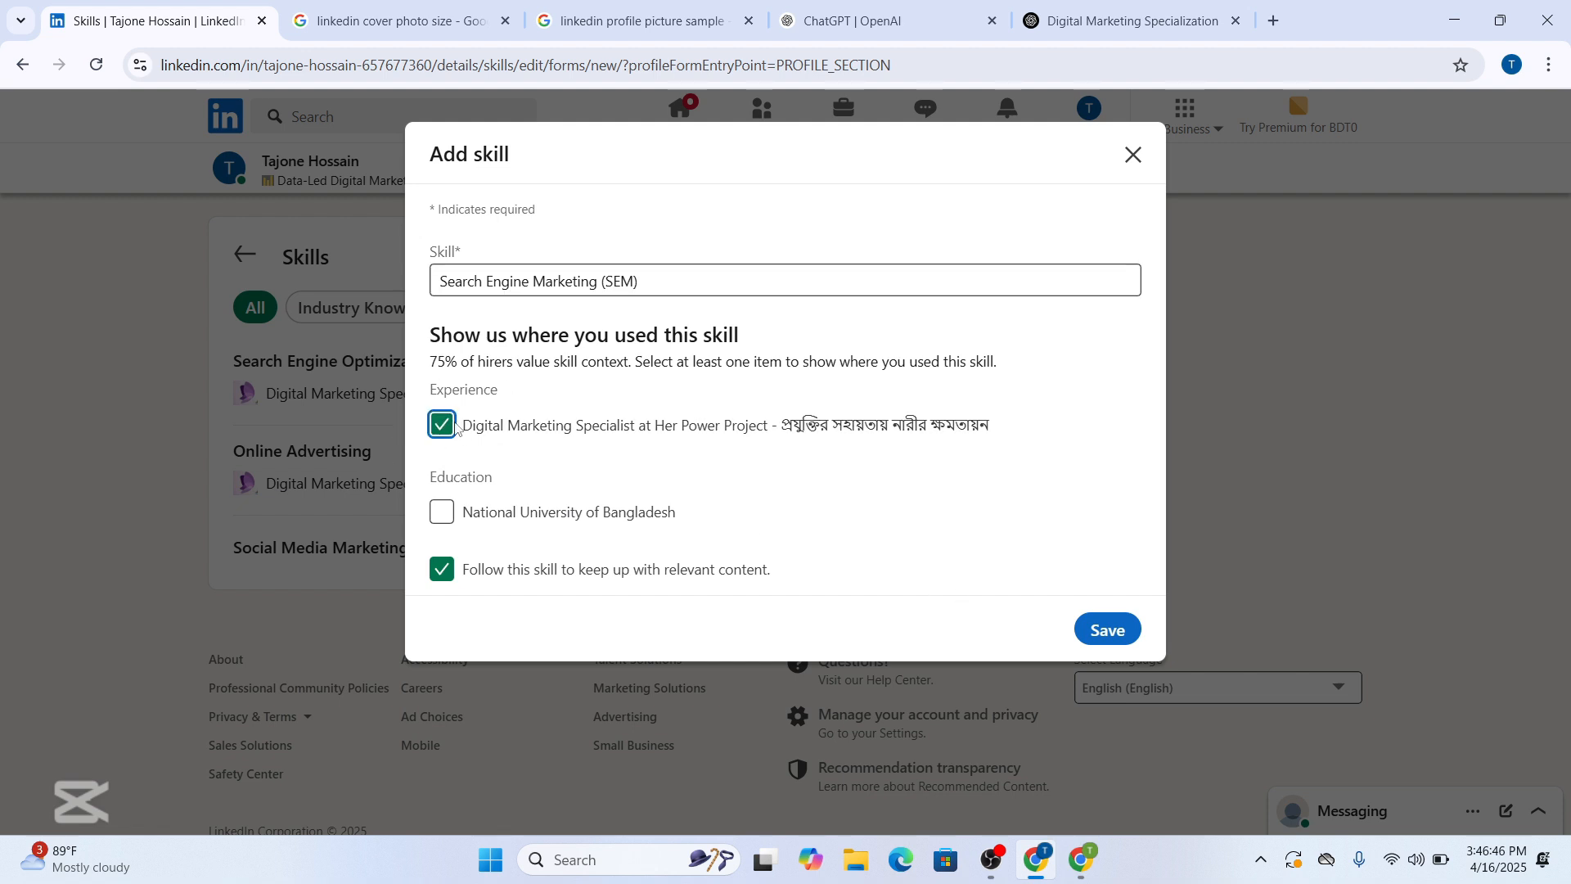
left_click(1120, 635)
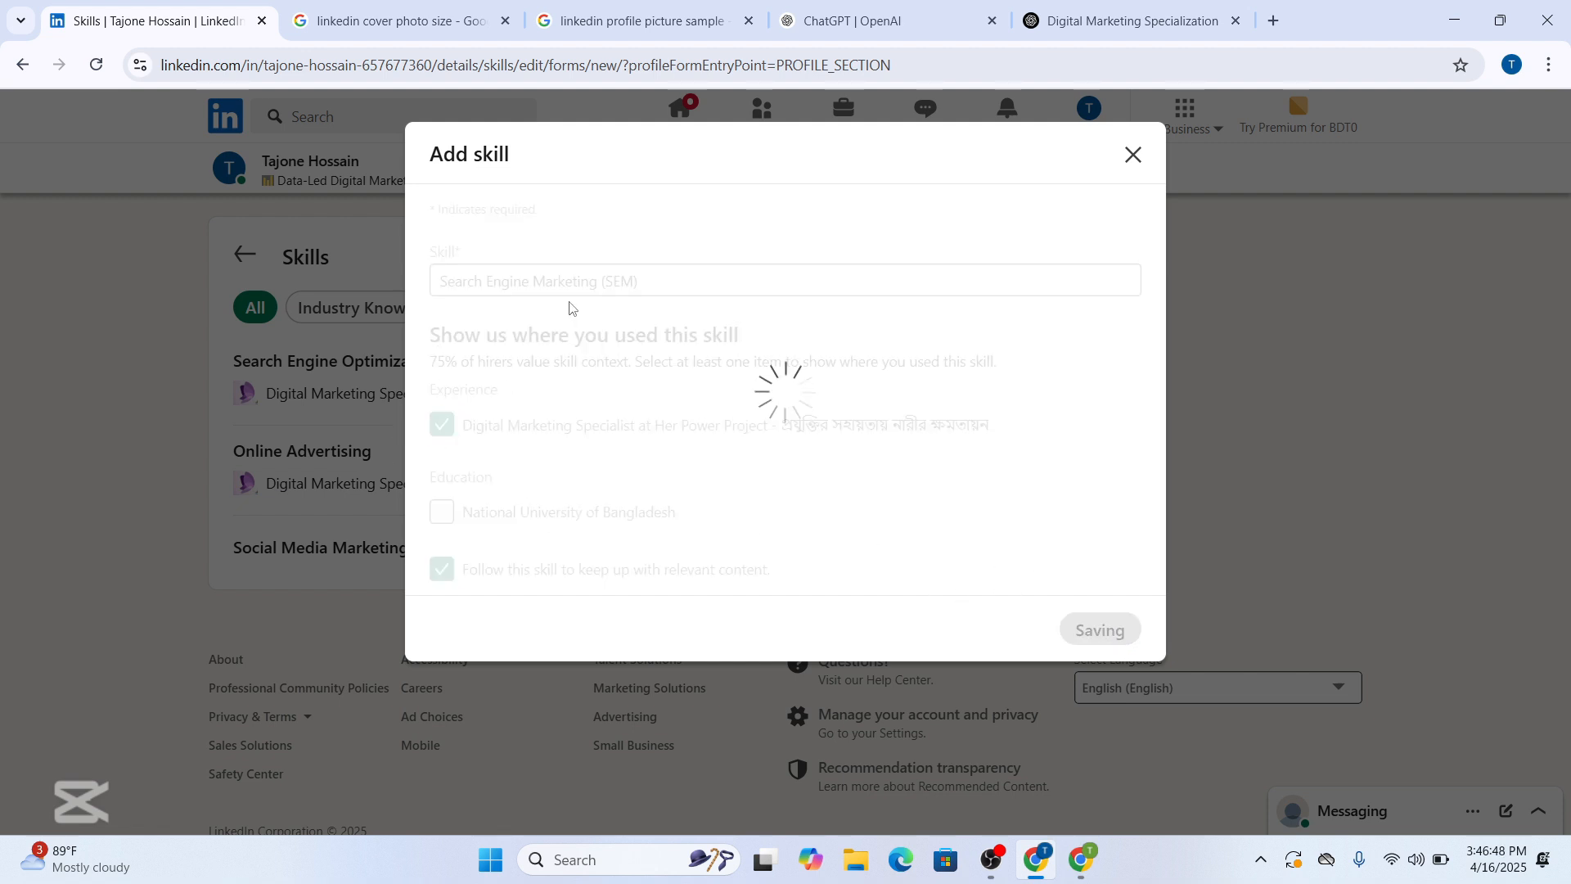
- Add YouTube Marketing as a skill used in the Digital Marketing Specialist experience, save it, and finish adding skills
left_click(949, 528)
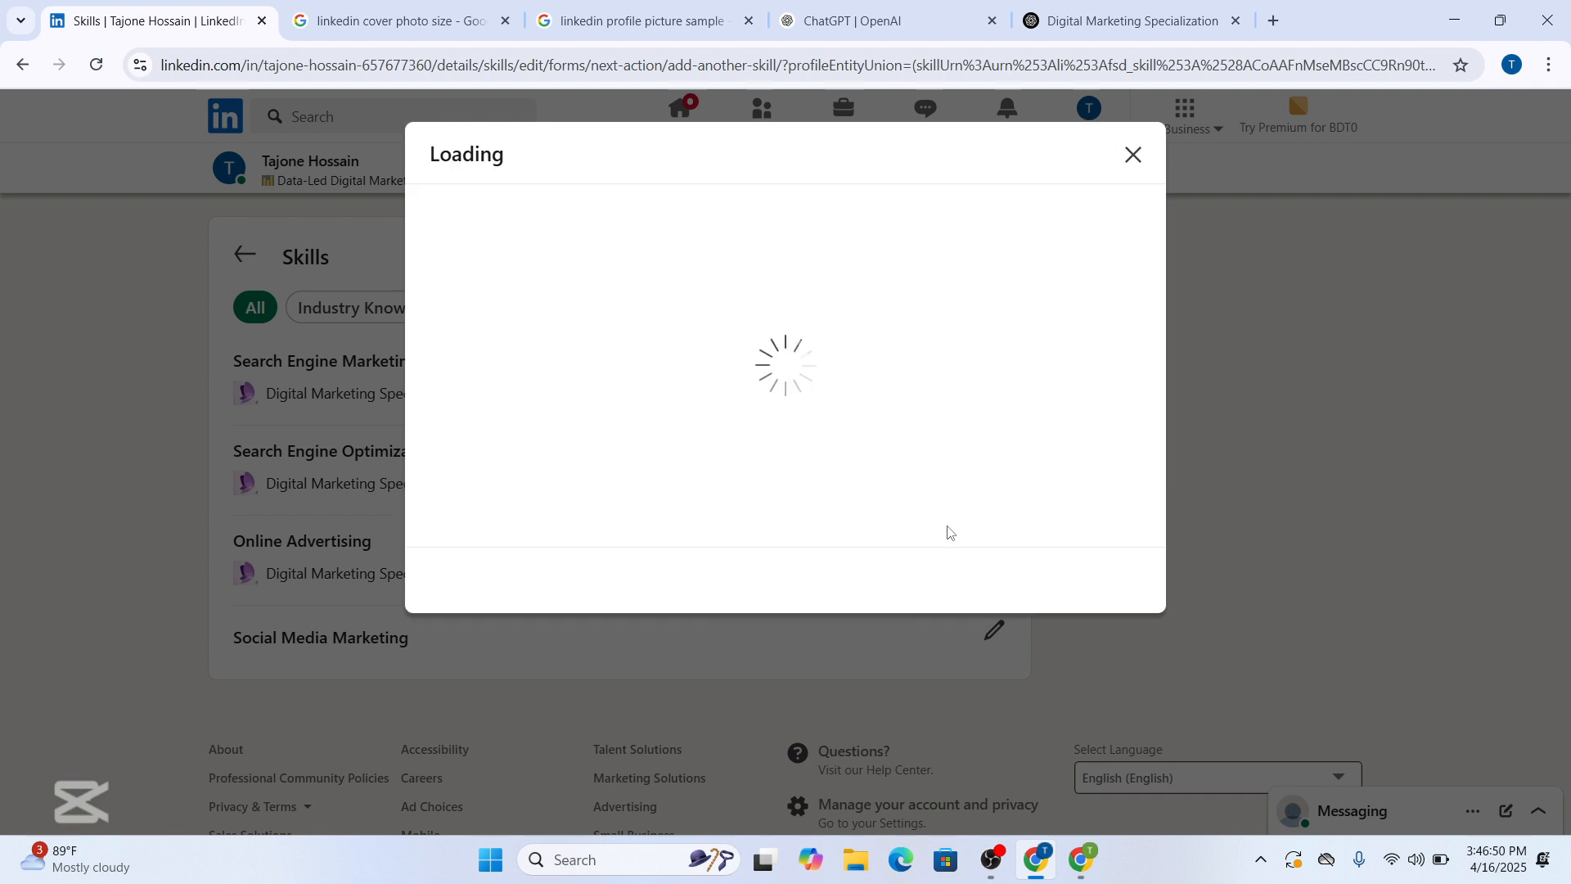
type("You")
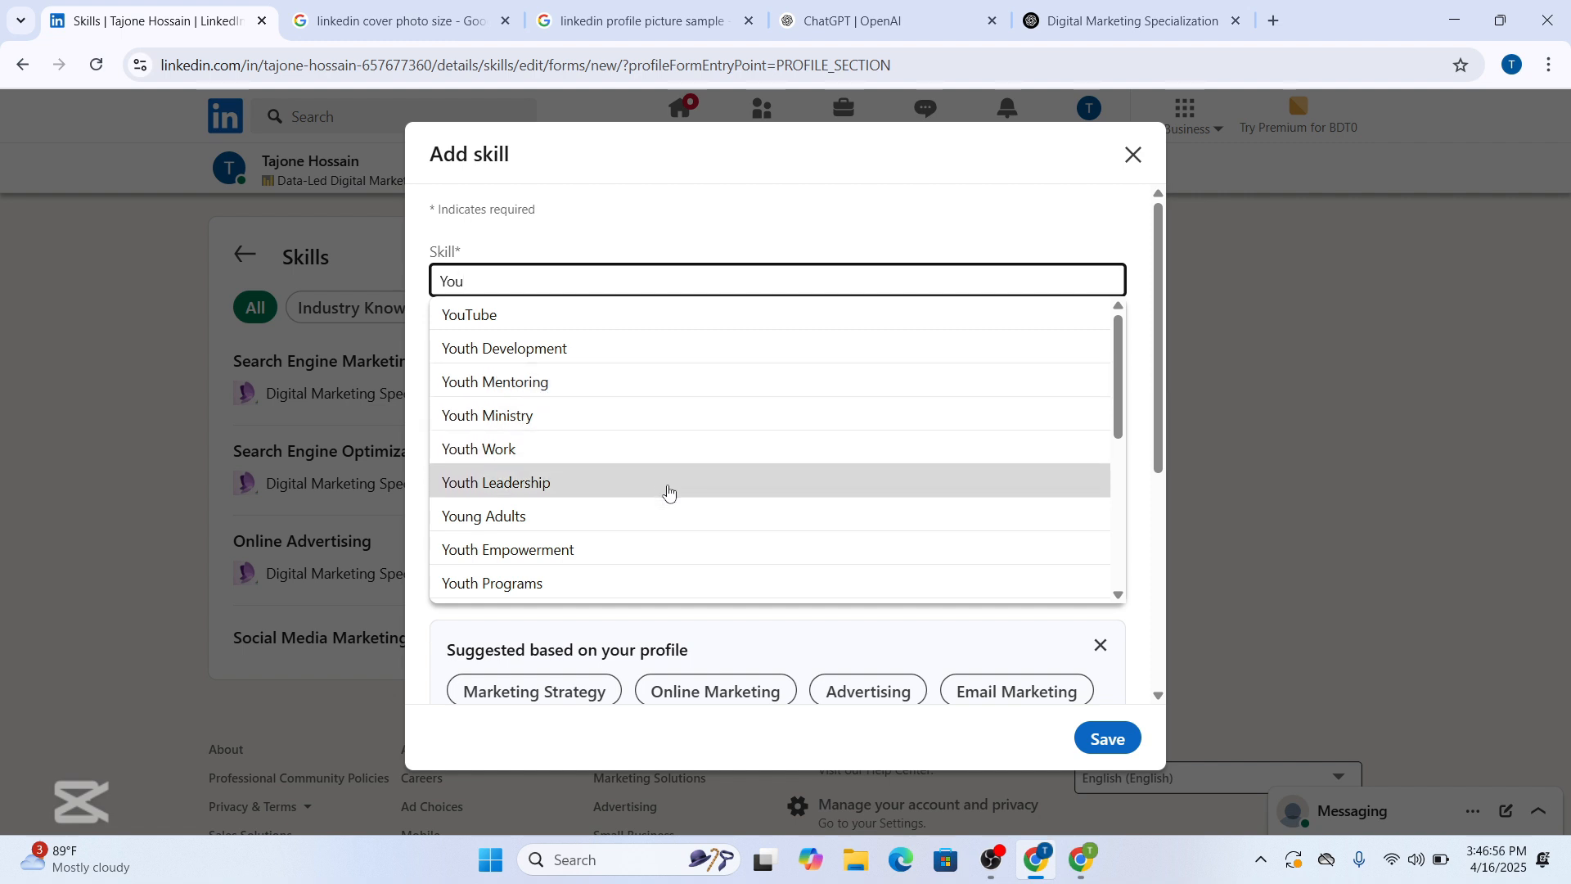
scroll(656, 554, "down", 2)
scroll(669, 491, "down", 2)
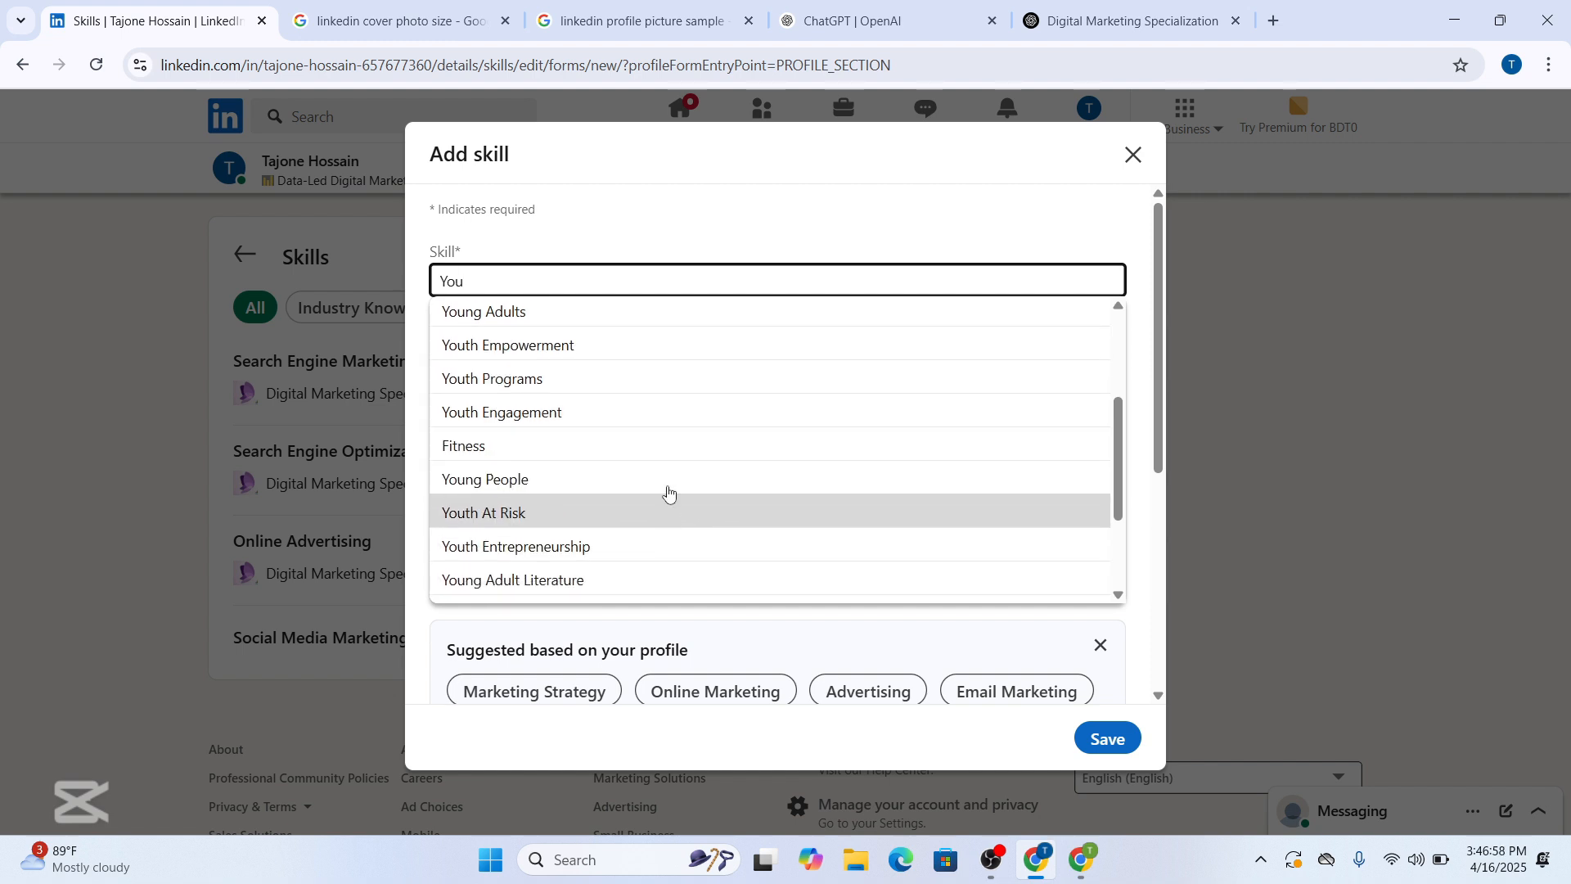
type("tube")
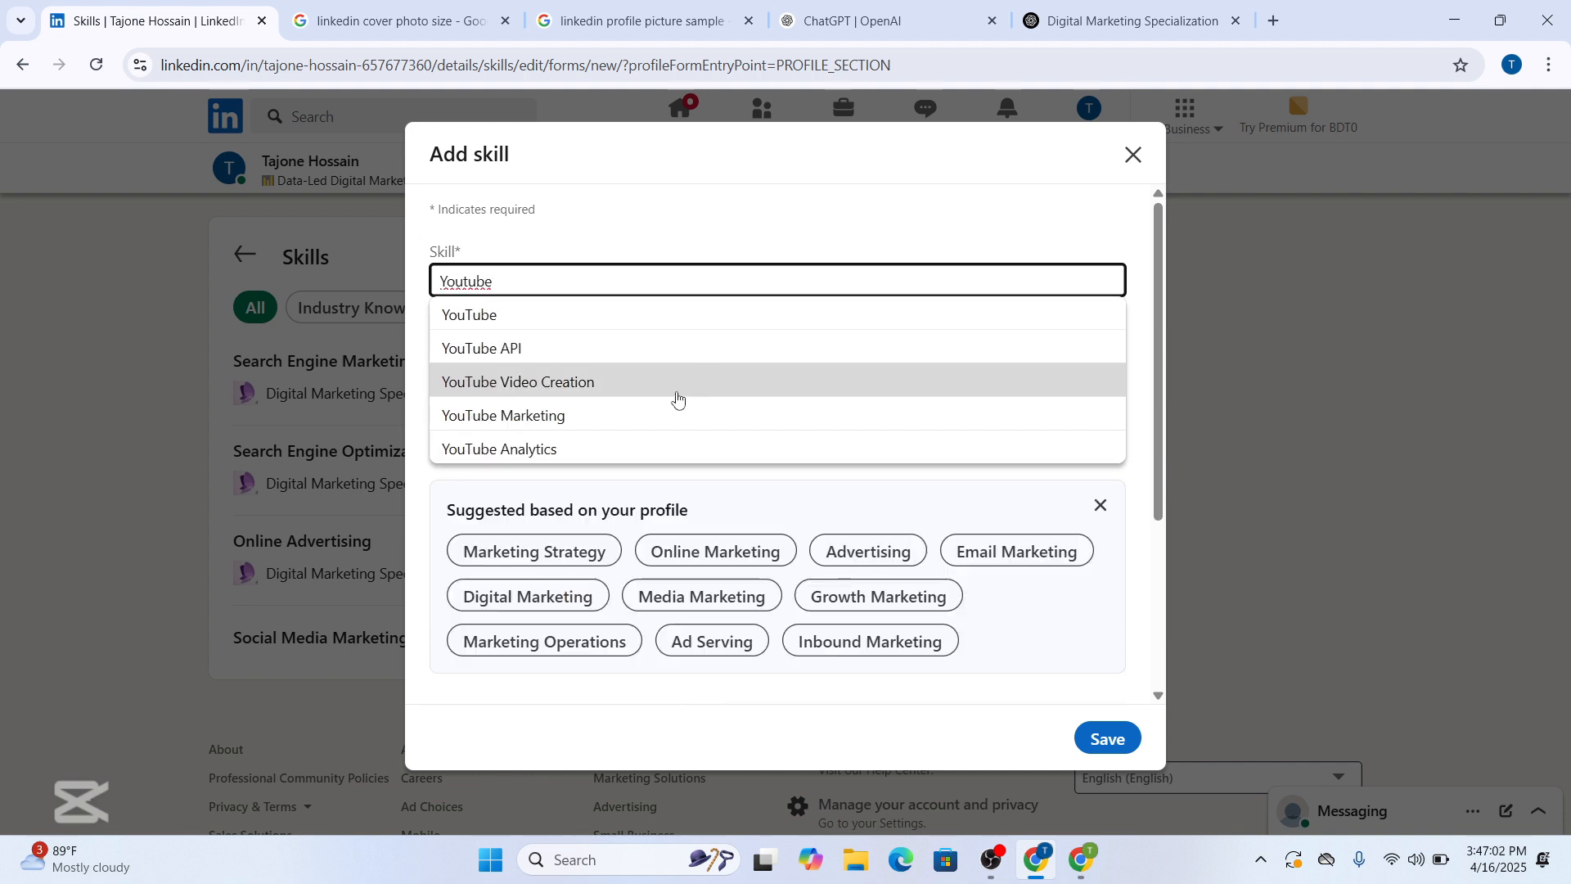
left_click(573, 415)
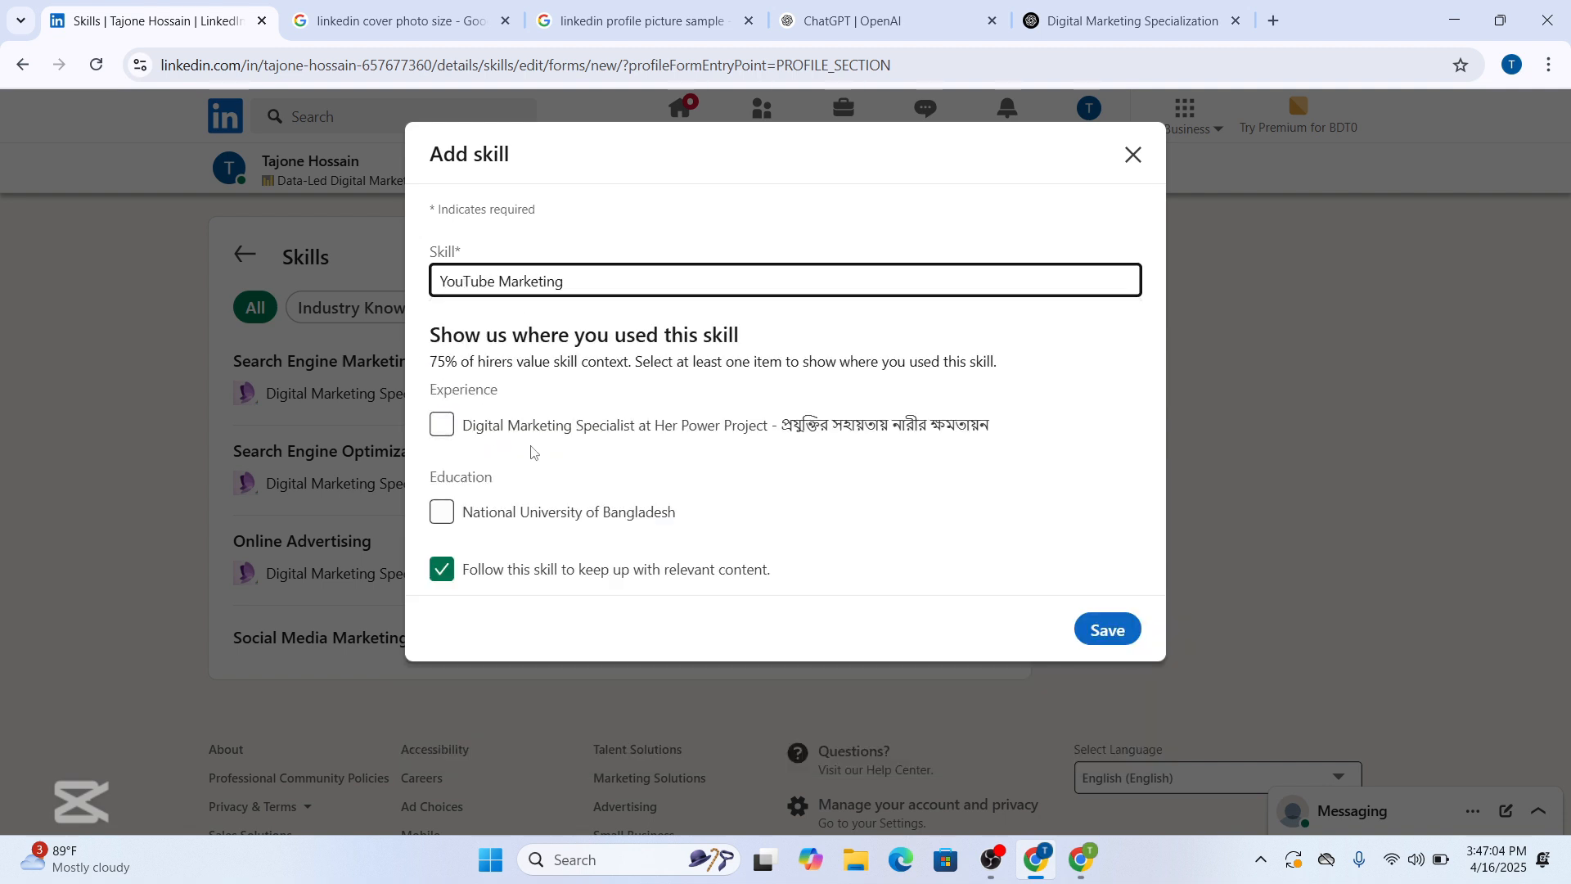
left_click(442, 423)
left_click(1108, 632)
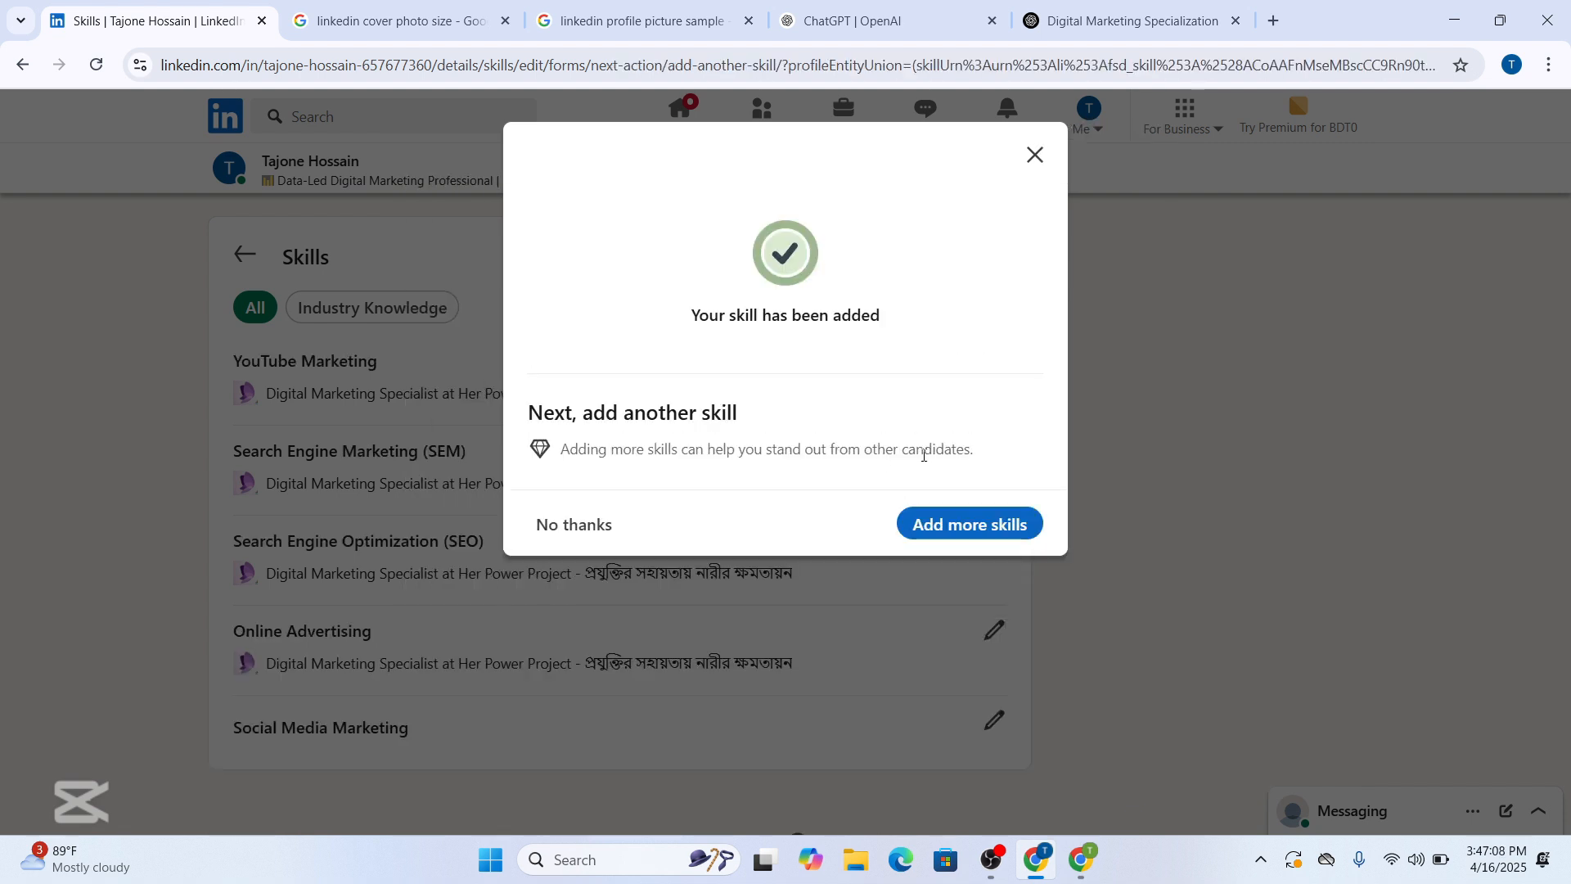
left_click(1035, 155)
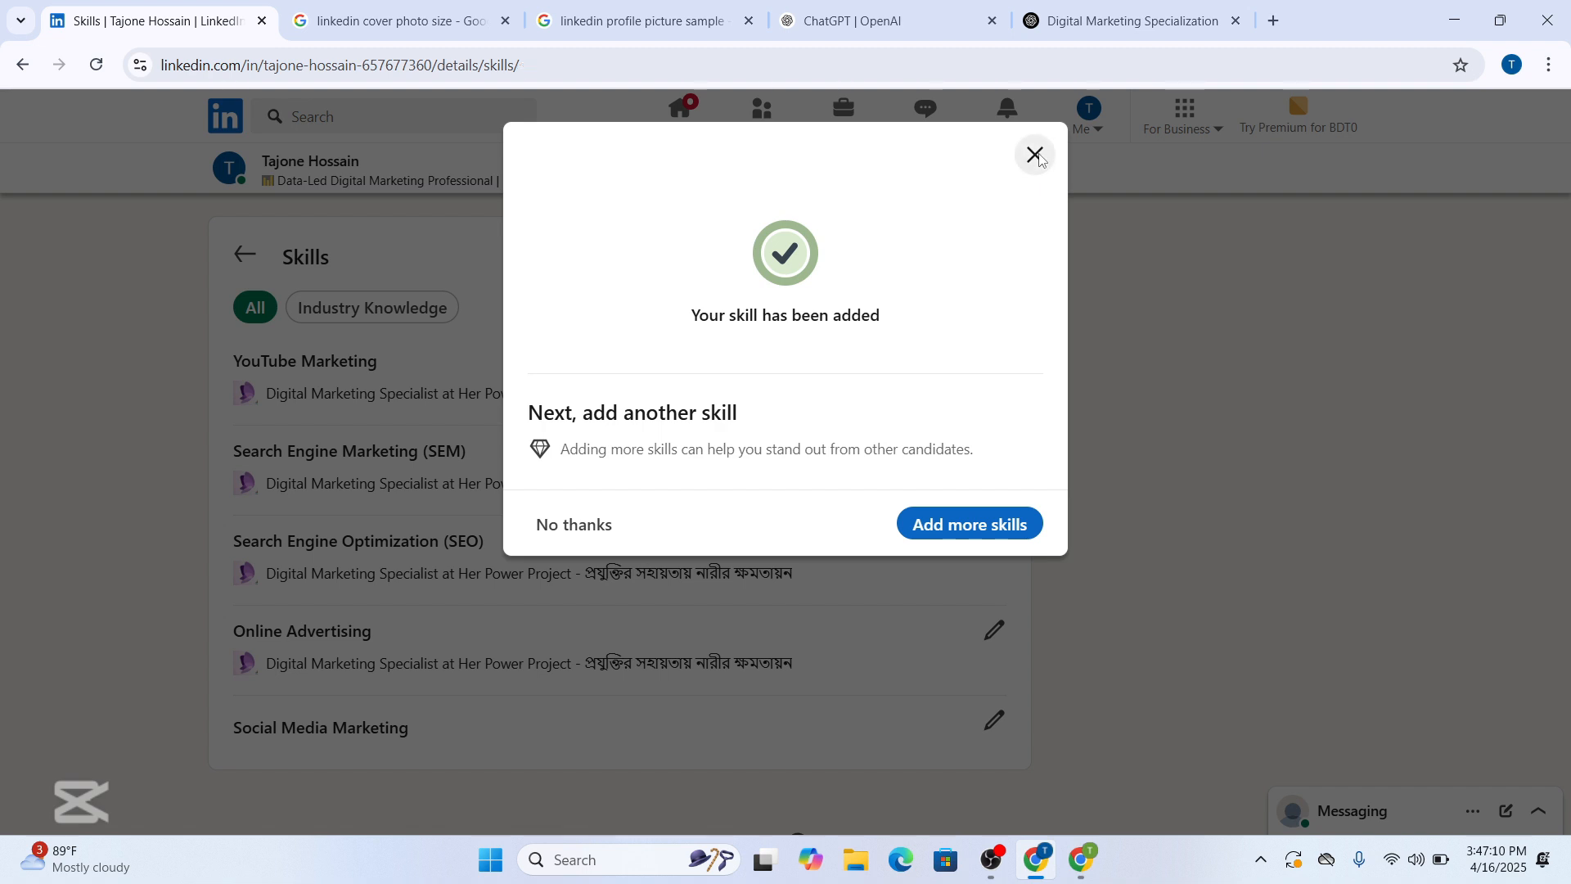
- Review the full list of skills, and return to the intro section of the main profile page
scroll(377, 391, "down", 3)
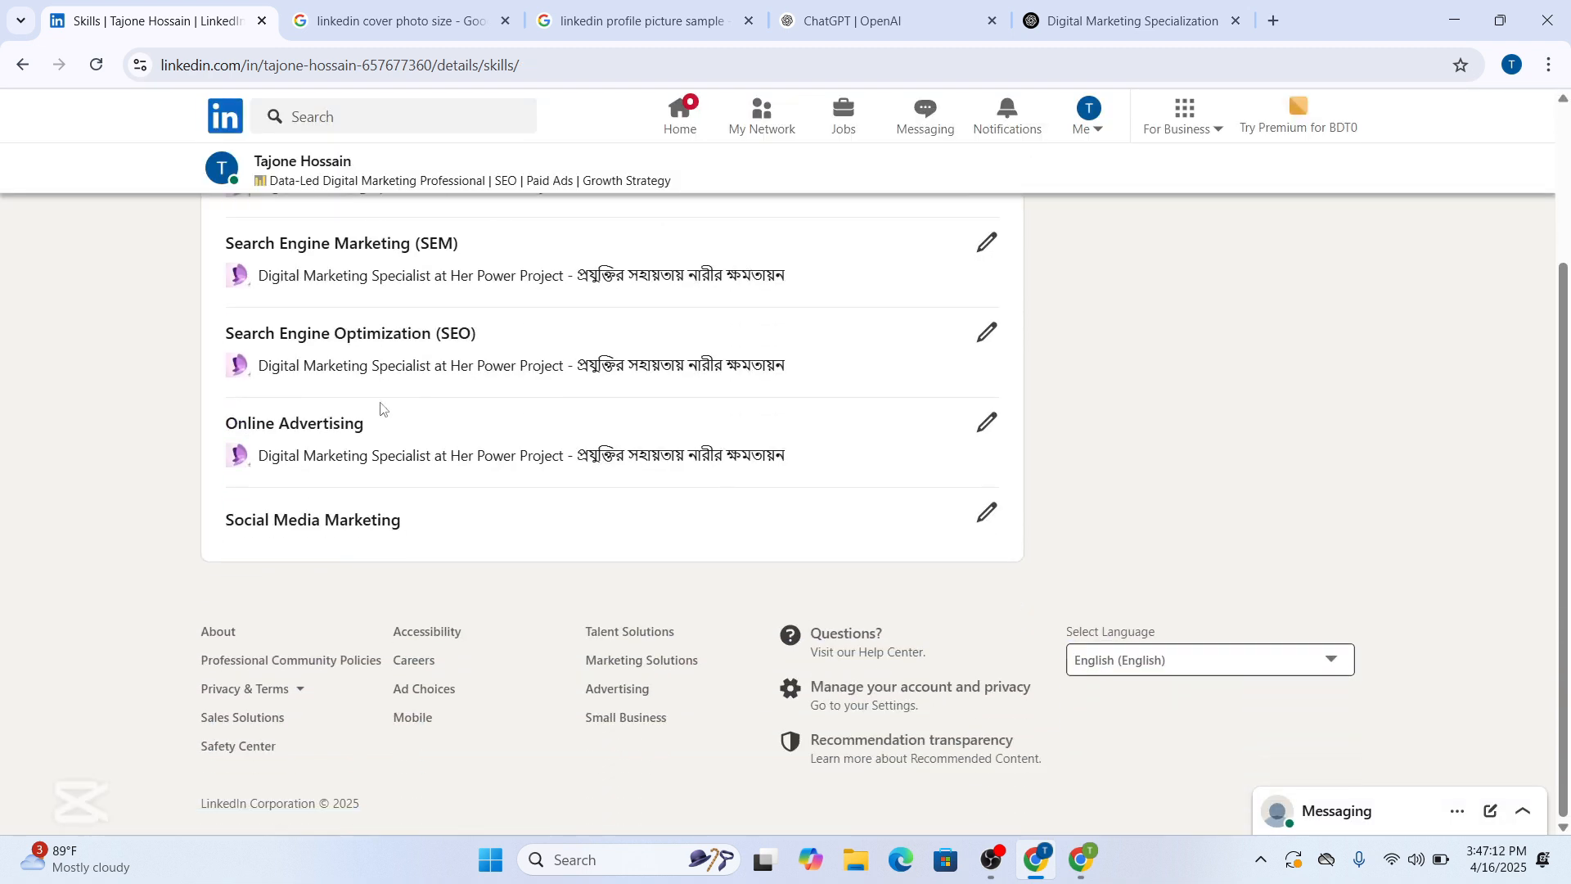
scroll(379, 410, "up", 3)
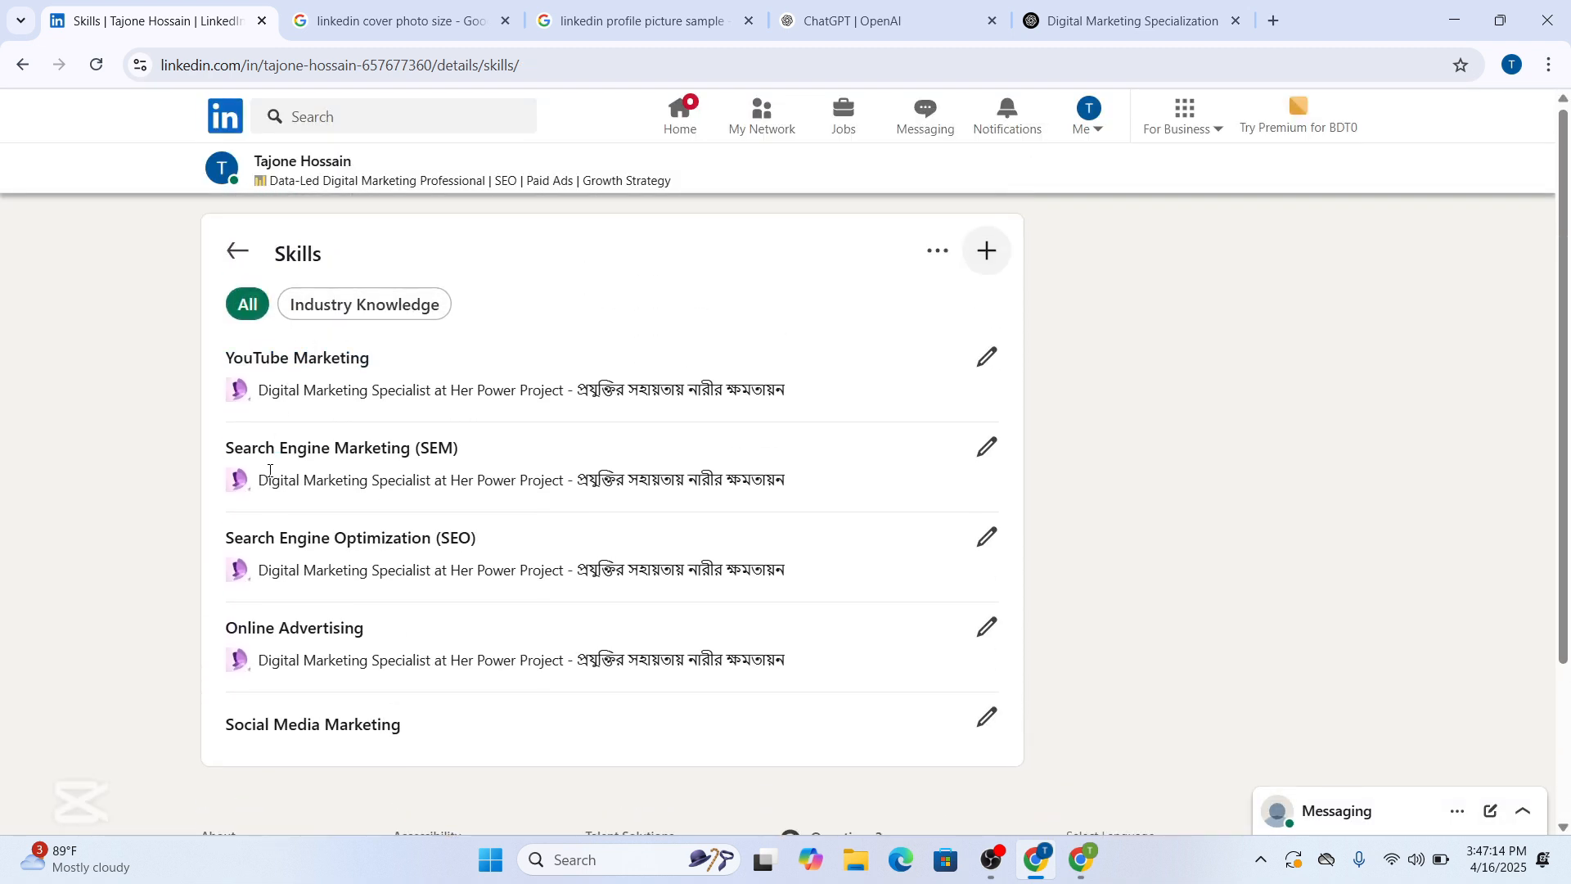
scroll(321, 730, "up", 1)
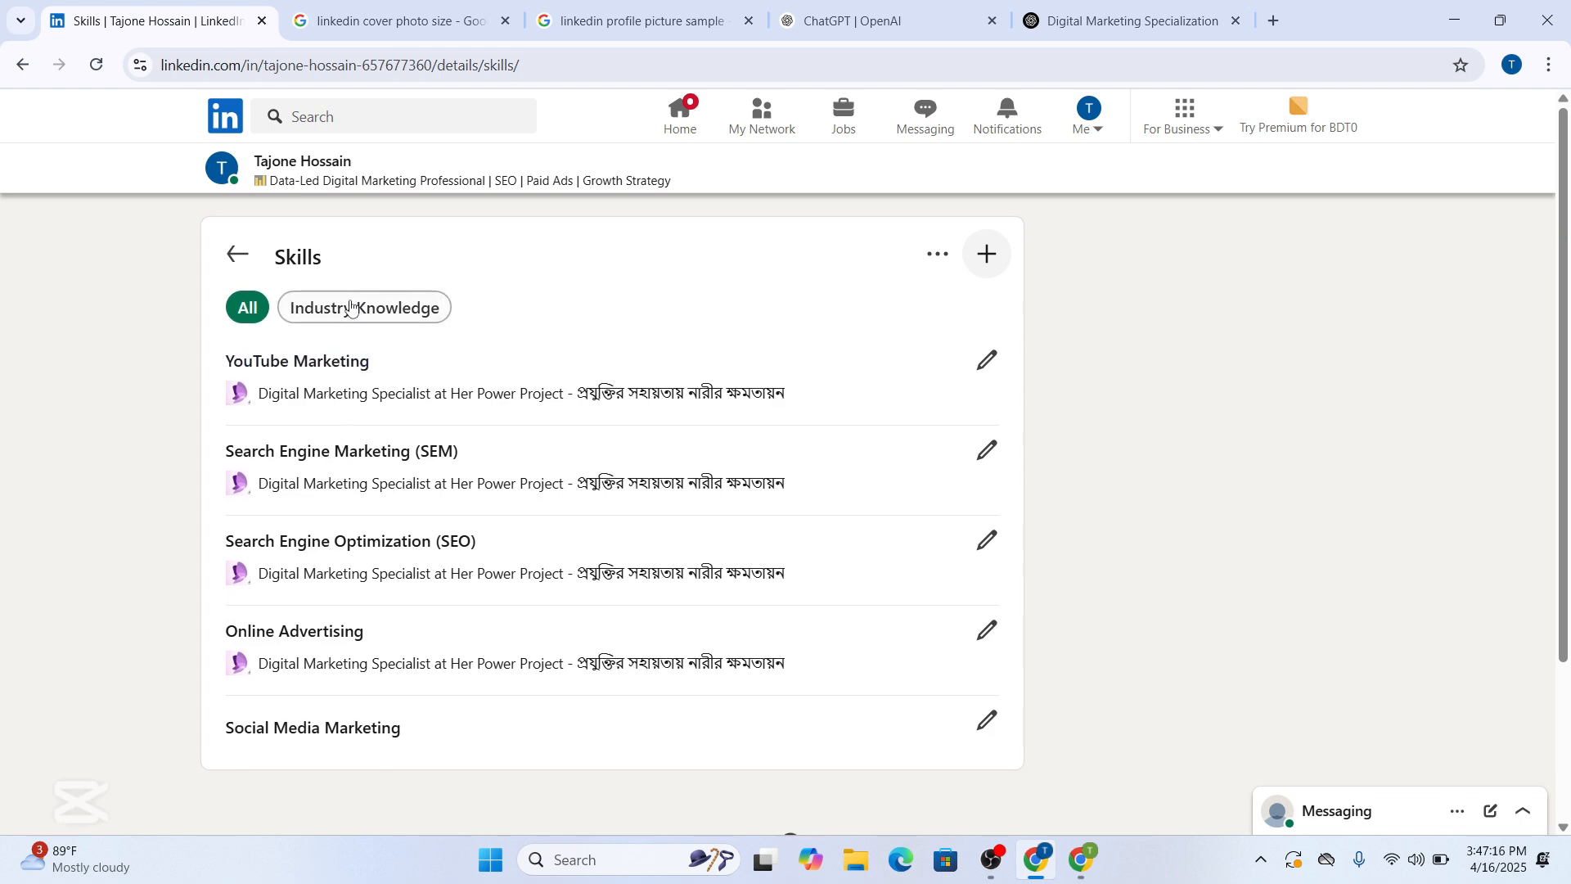
scroll(354, 476, "down", 3)
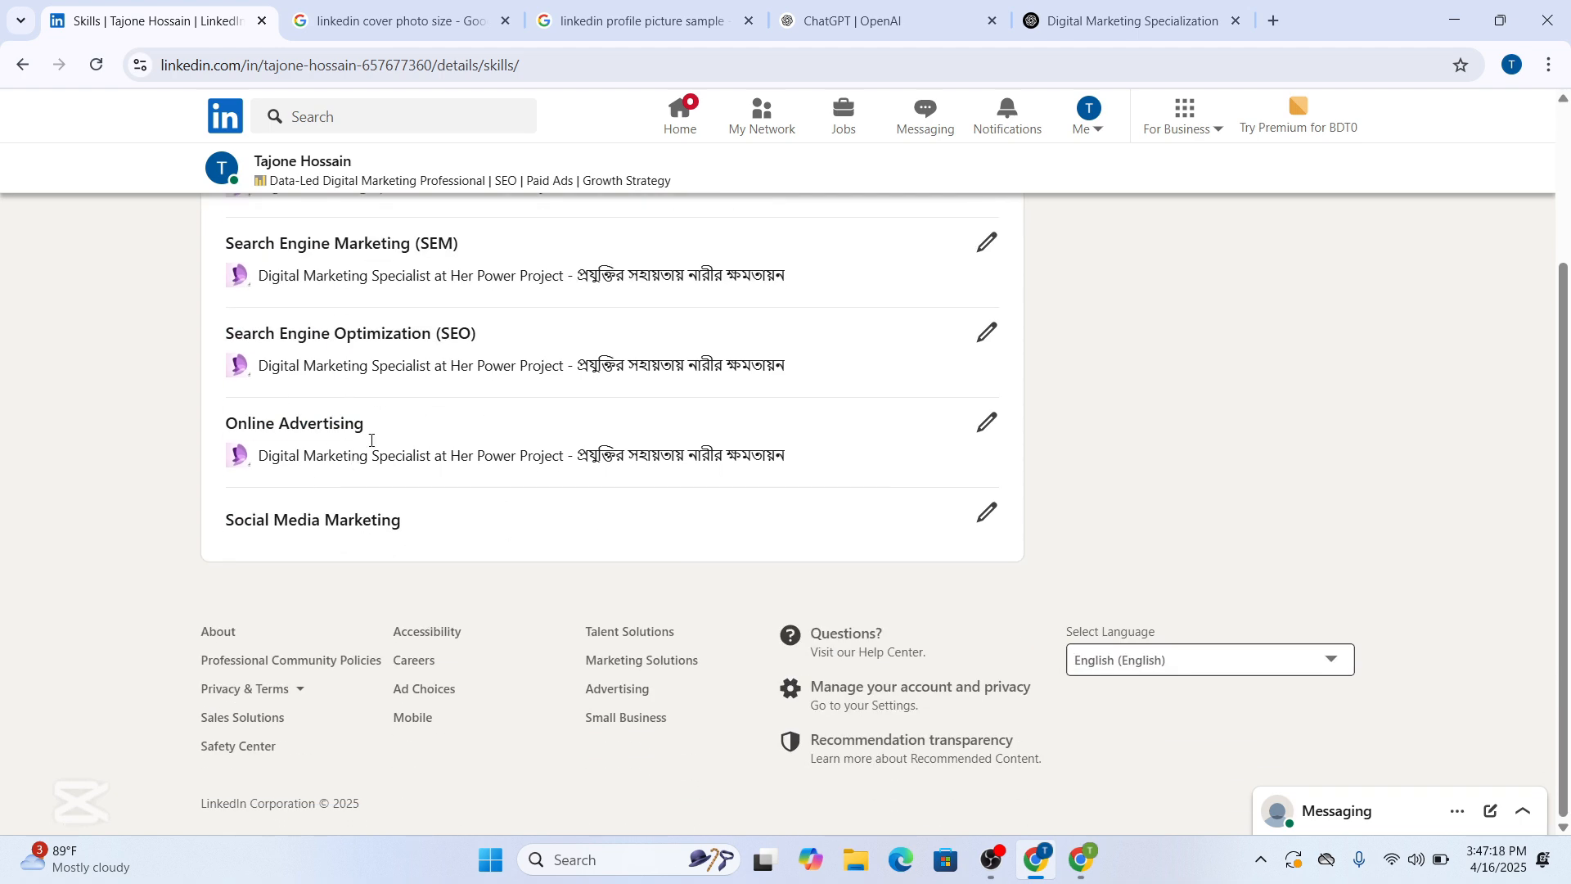
scroll(353, 540, "up", 3)
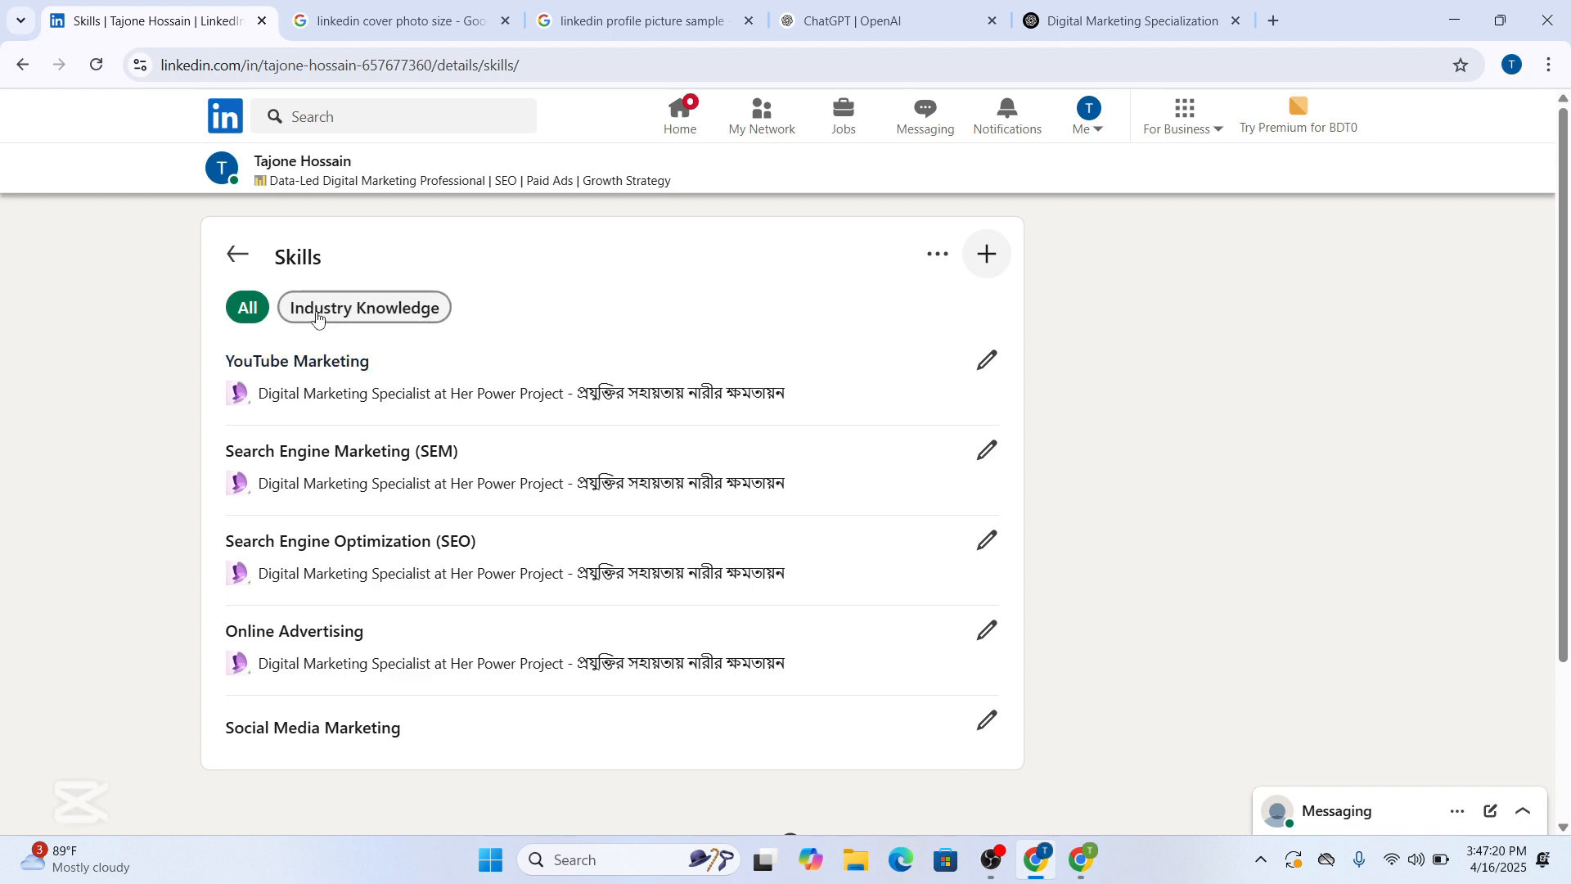
left_click(238, 254)
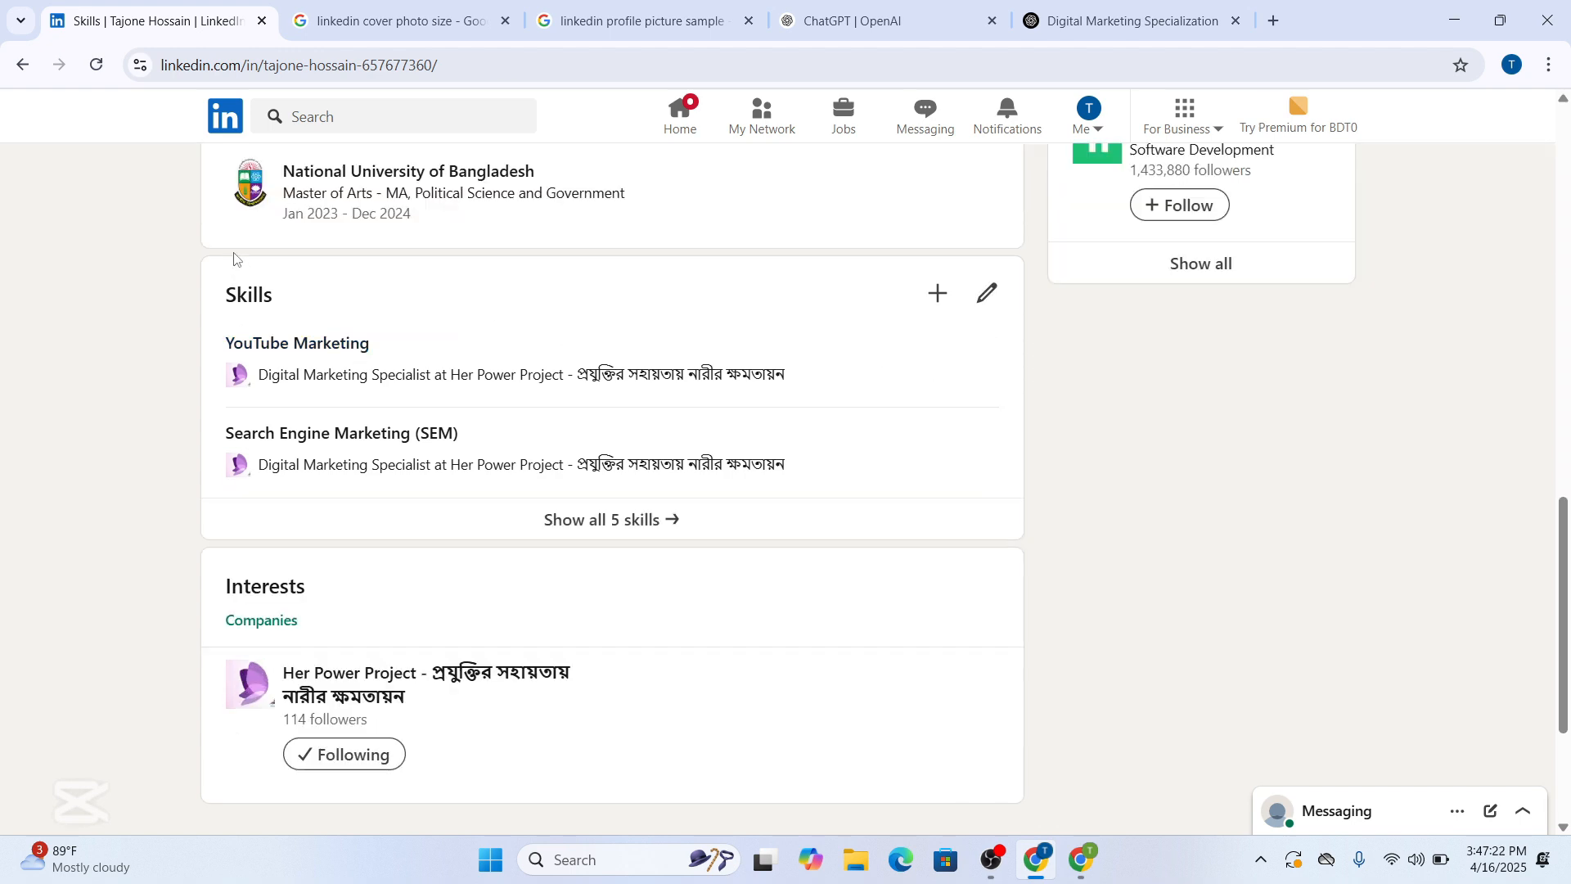
scroll(343, 523, "up", 10)
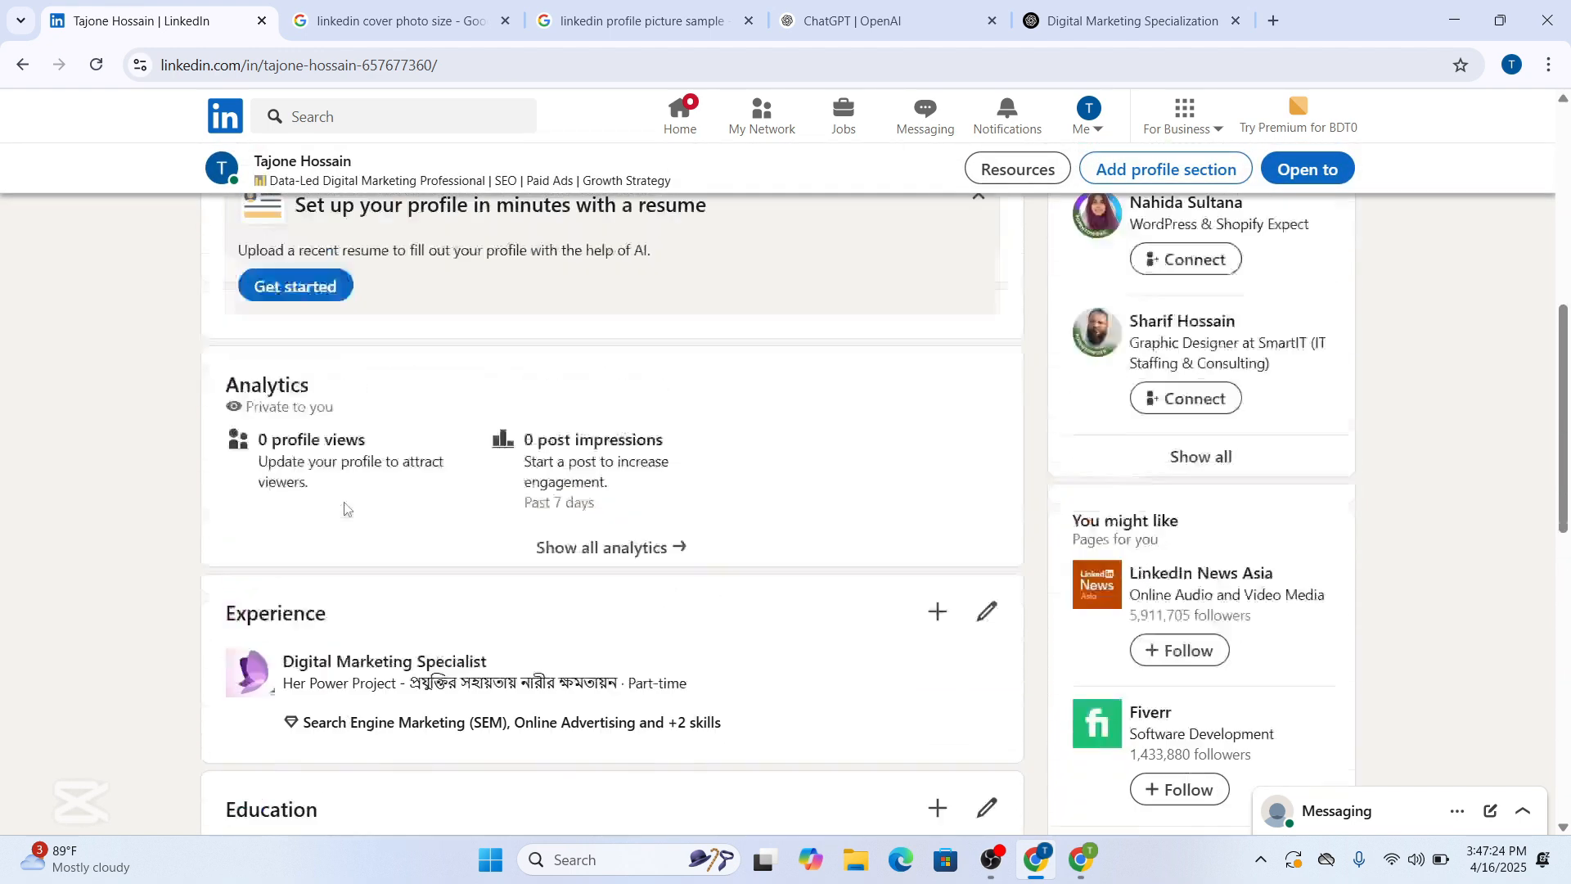
scroll(344, 507, "up", 5)
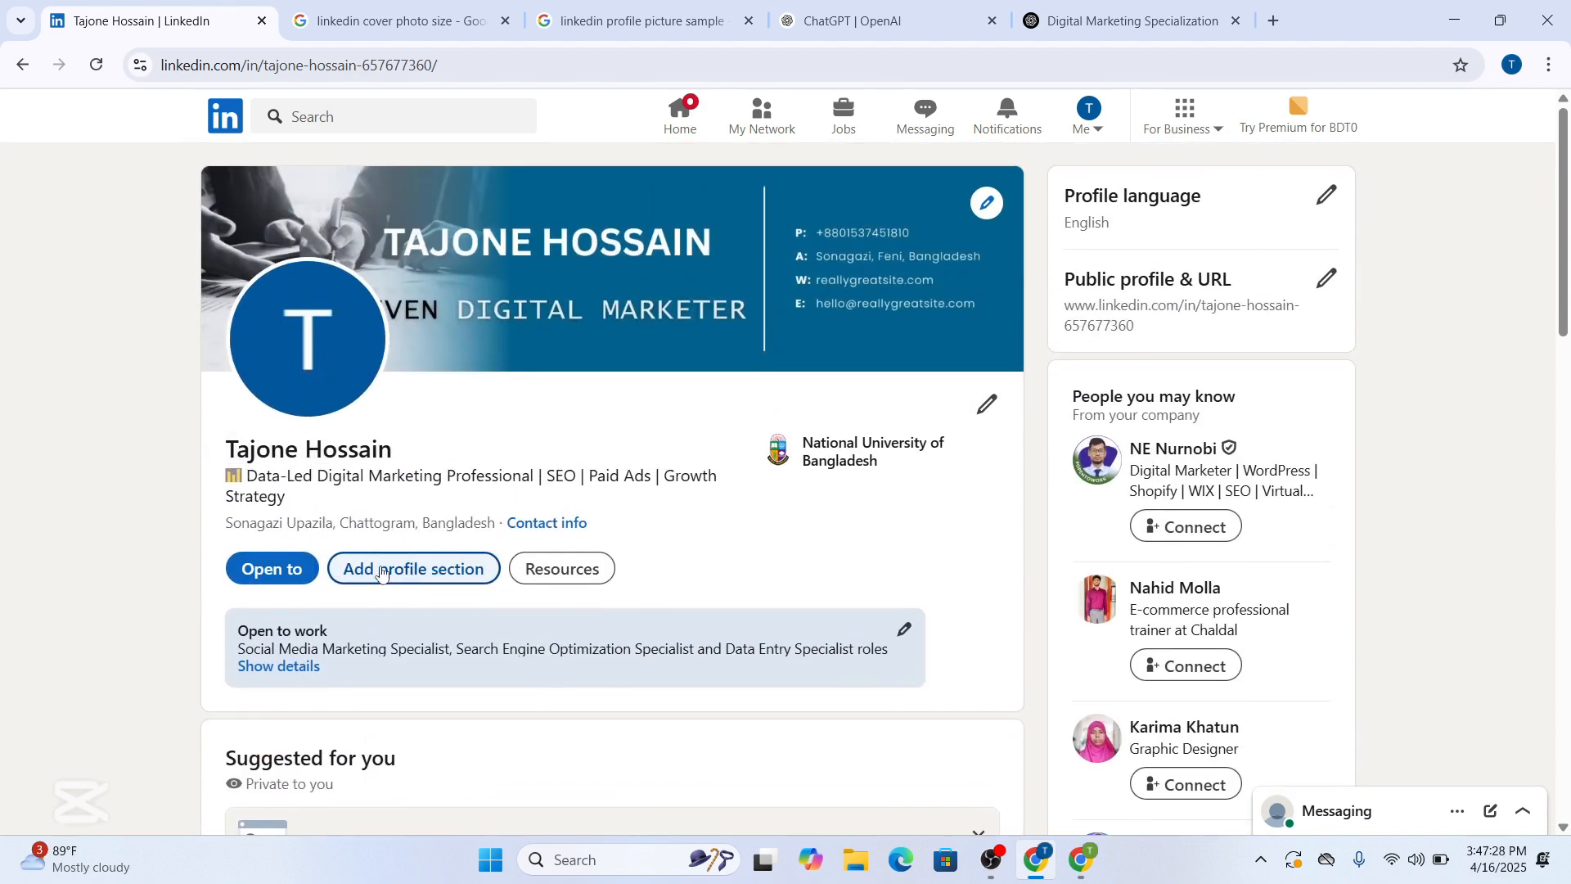
- Open the empty About section of the LinkedIn profile for editing from the core profile sections
left_click(423, 573)
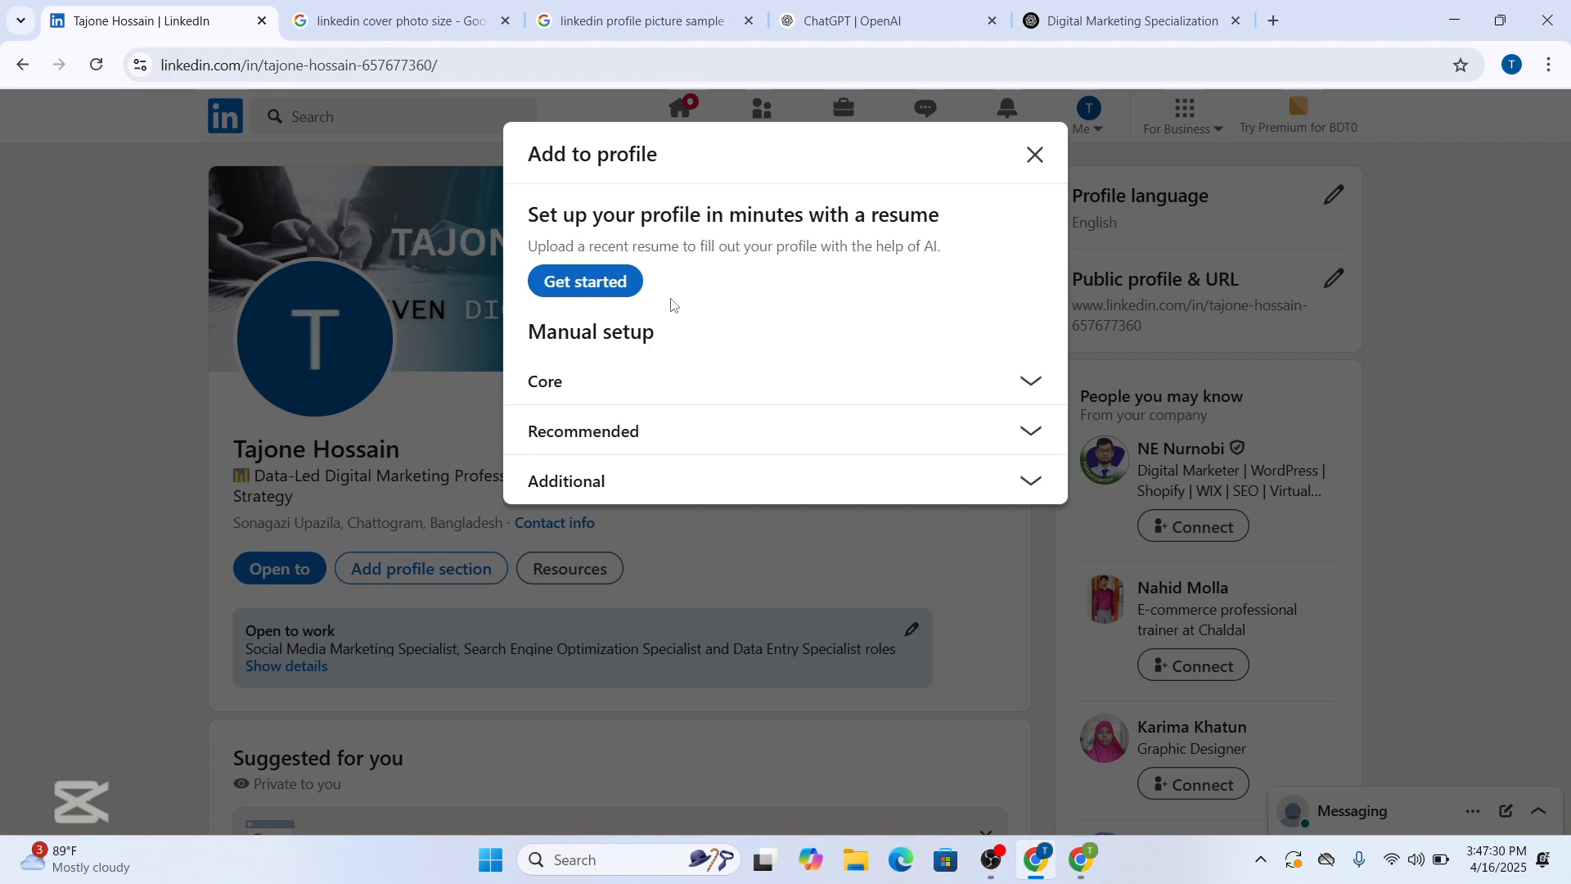
left_click(1031, 382)
scroll(775, 442, "down", 2)
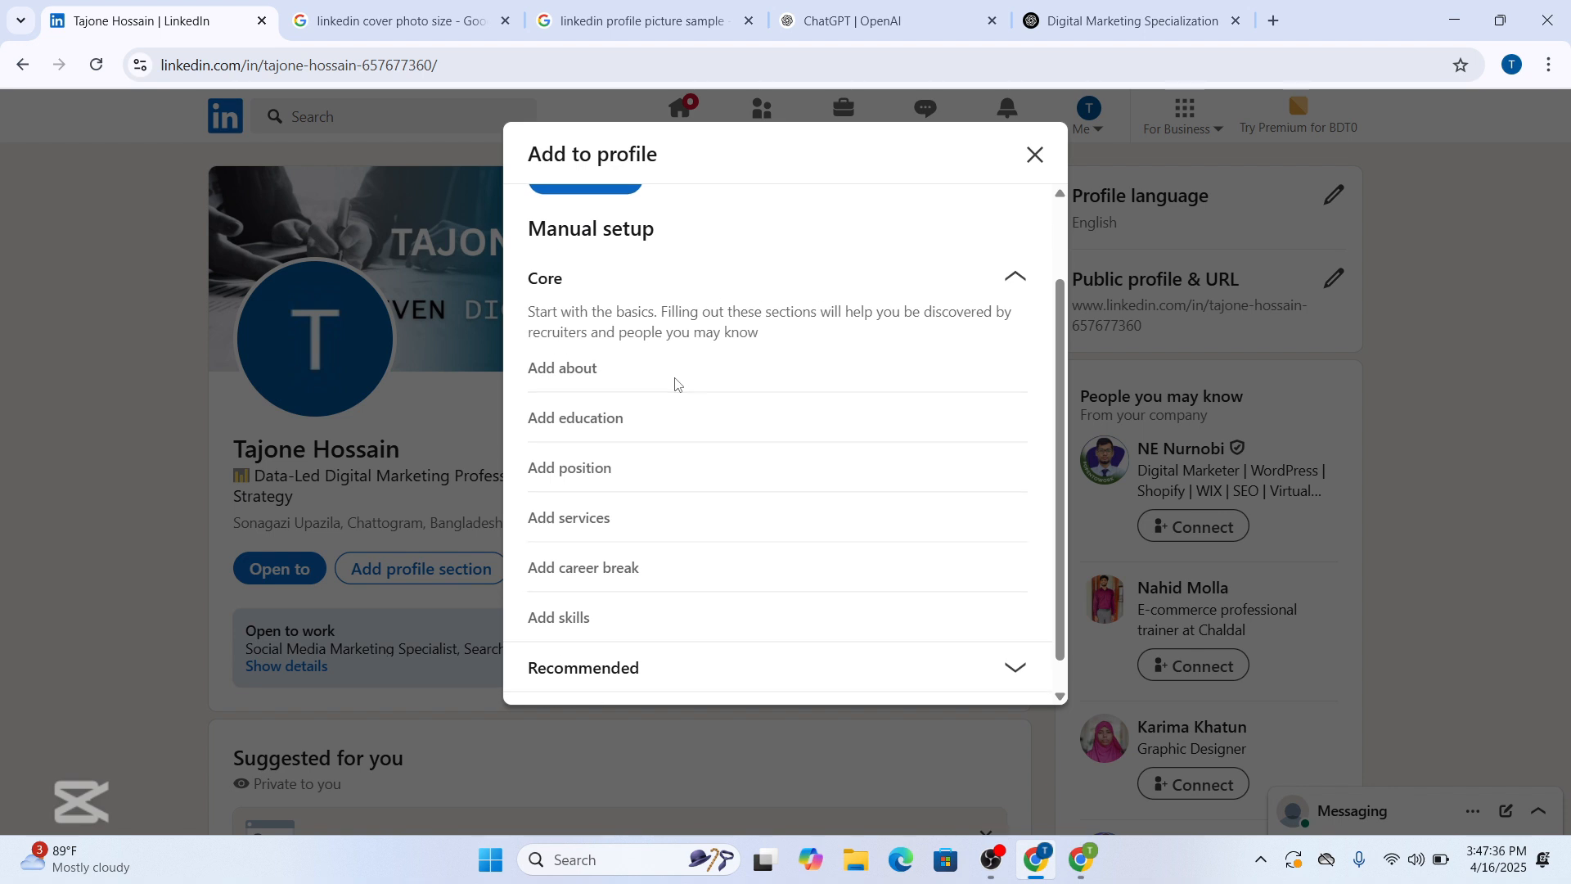
scroll(655, 376, "down", 1)
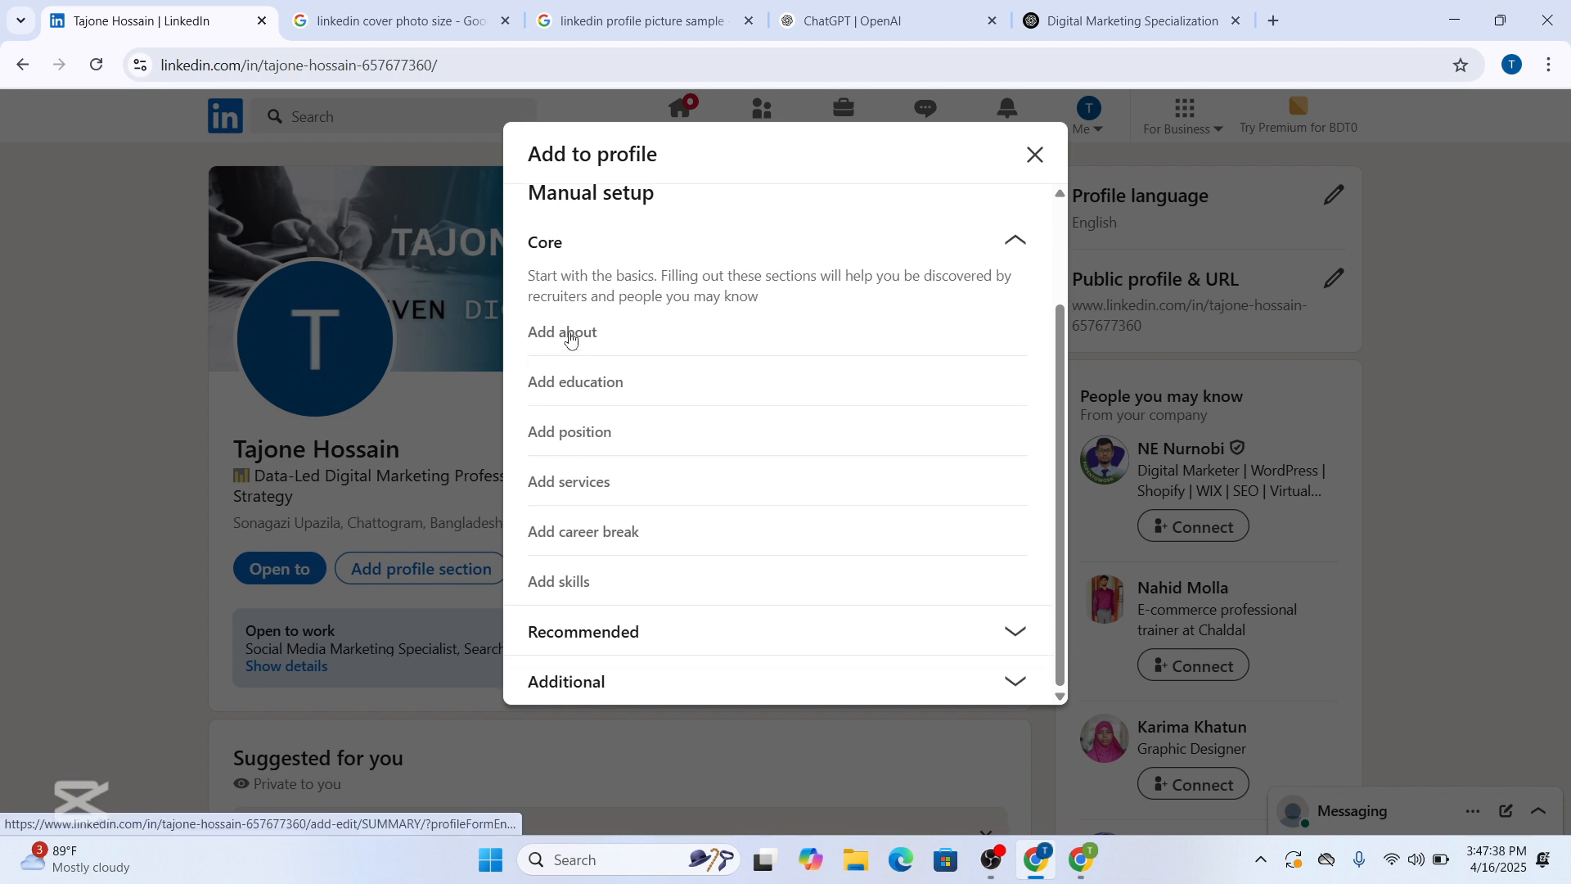
left_click(557, 323)
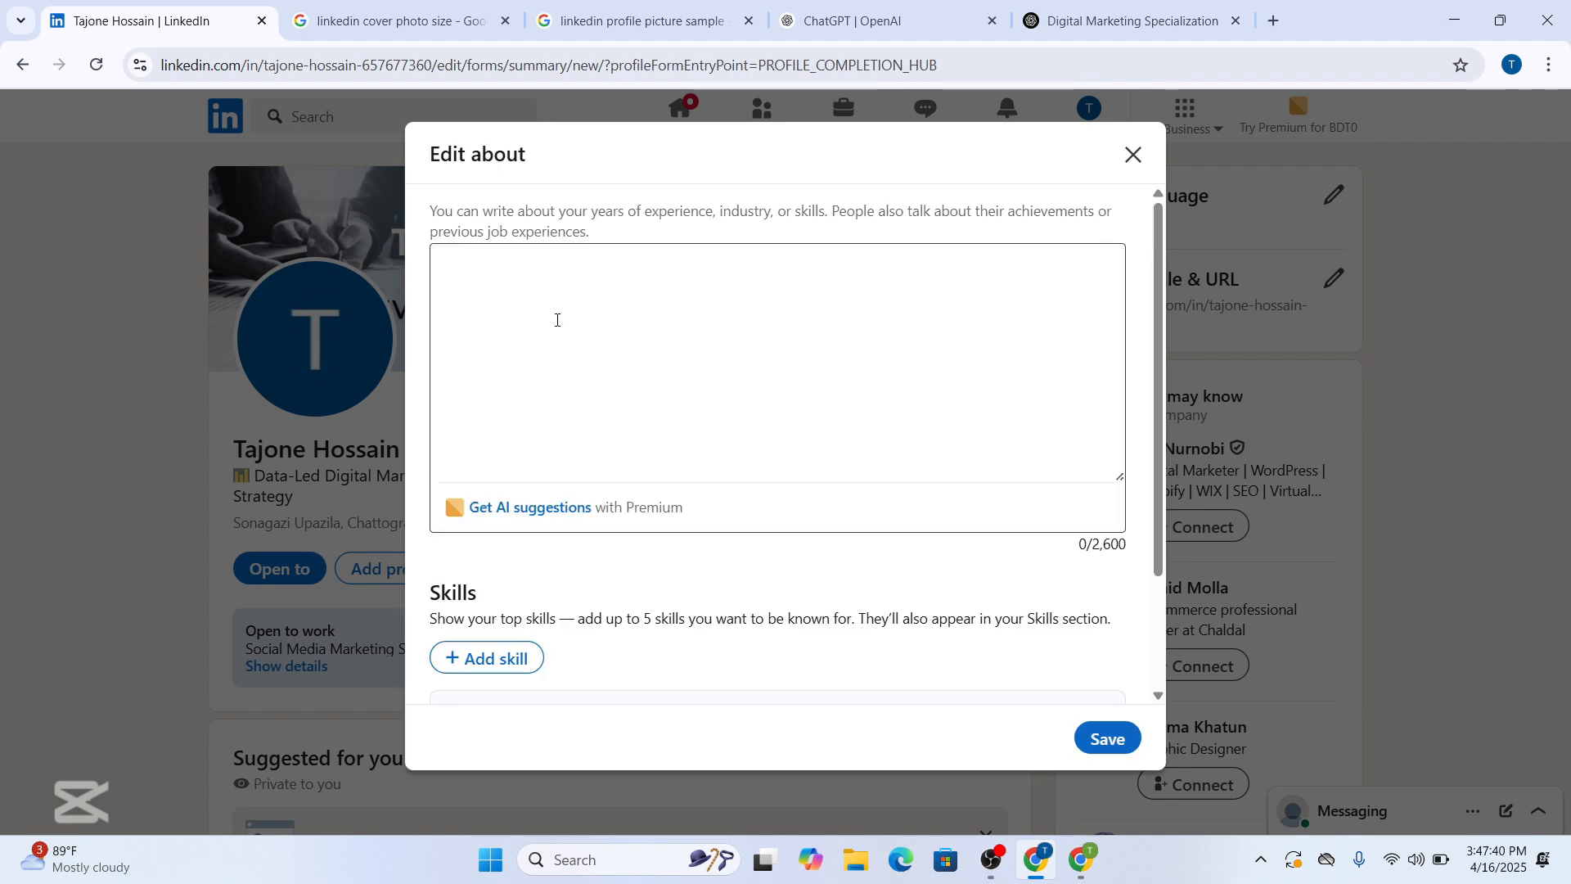
left_click(633, 345)
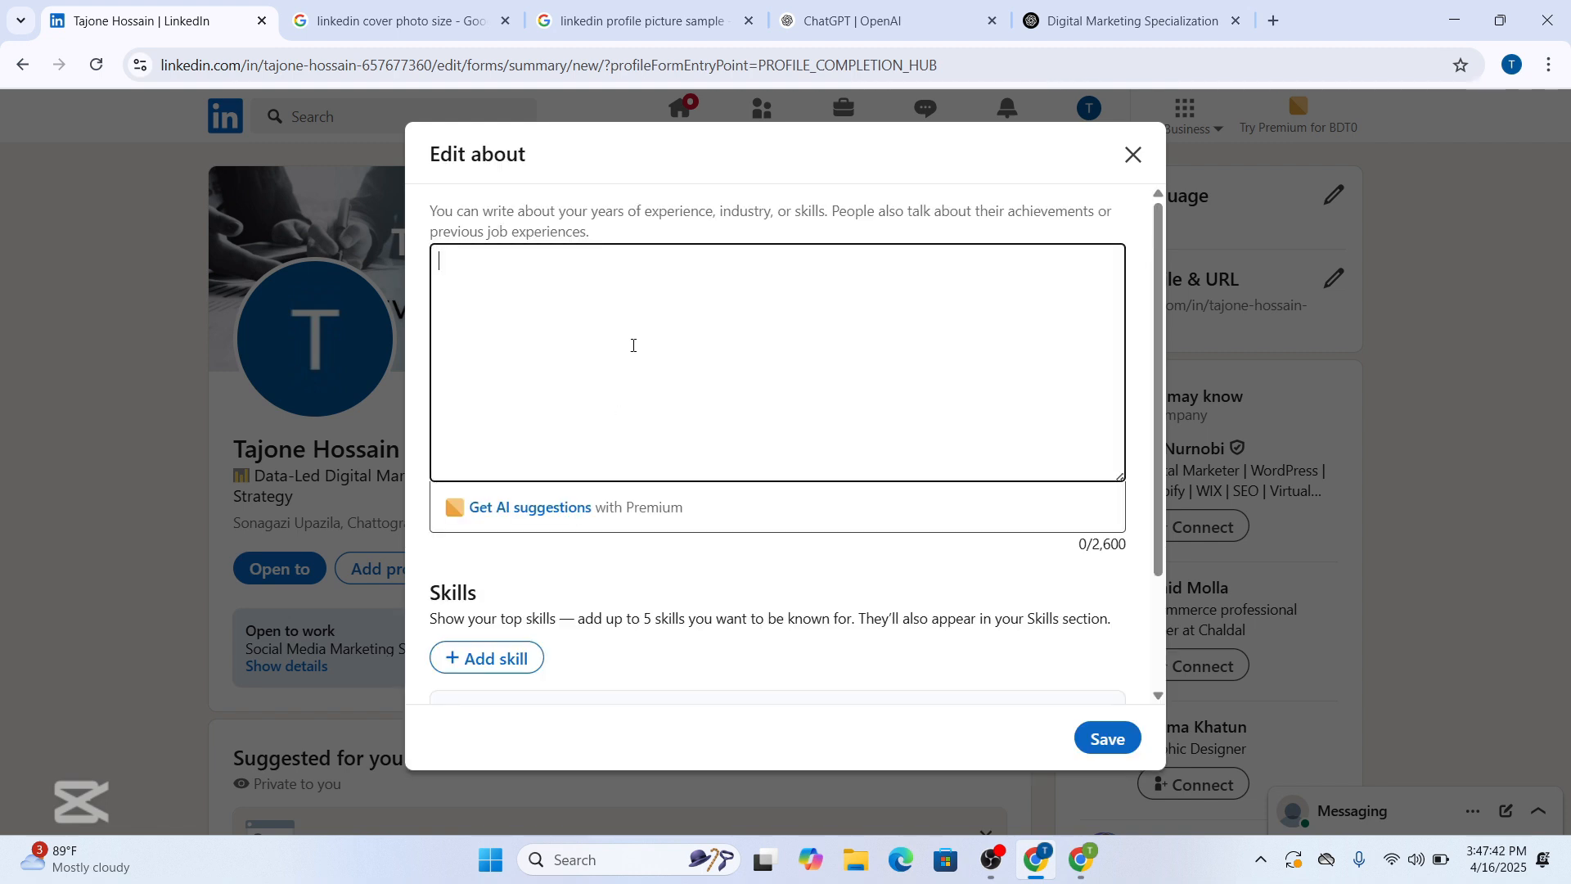
- Switch to the existing ChatGPT conversation about digital marketing headlines and start a new message with "My Name IS"
left_click(883, 18)
left_click(1055, 20)
scroll(491, 701, "down", 1)
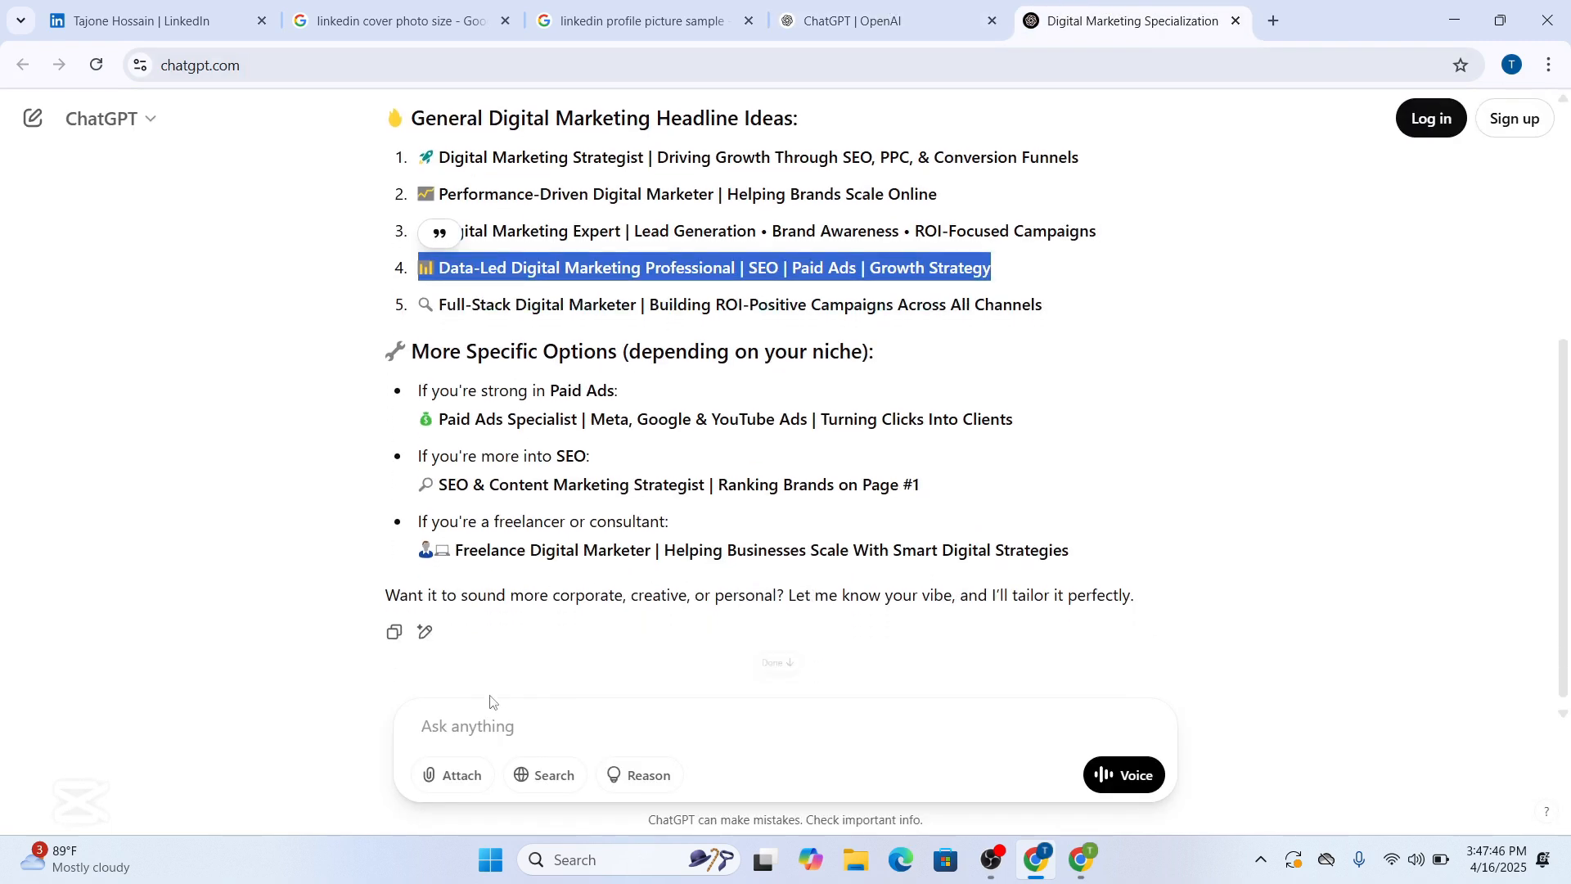
left_click(480, 724)
type("My")
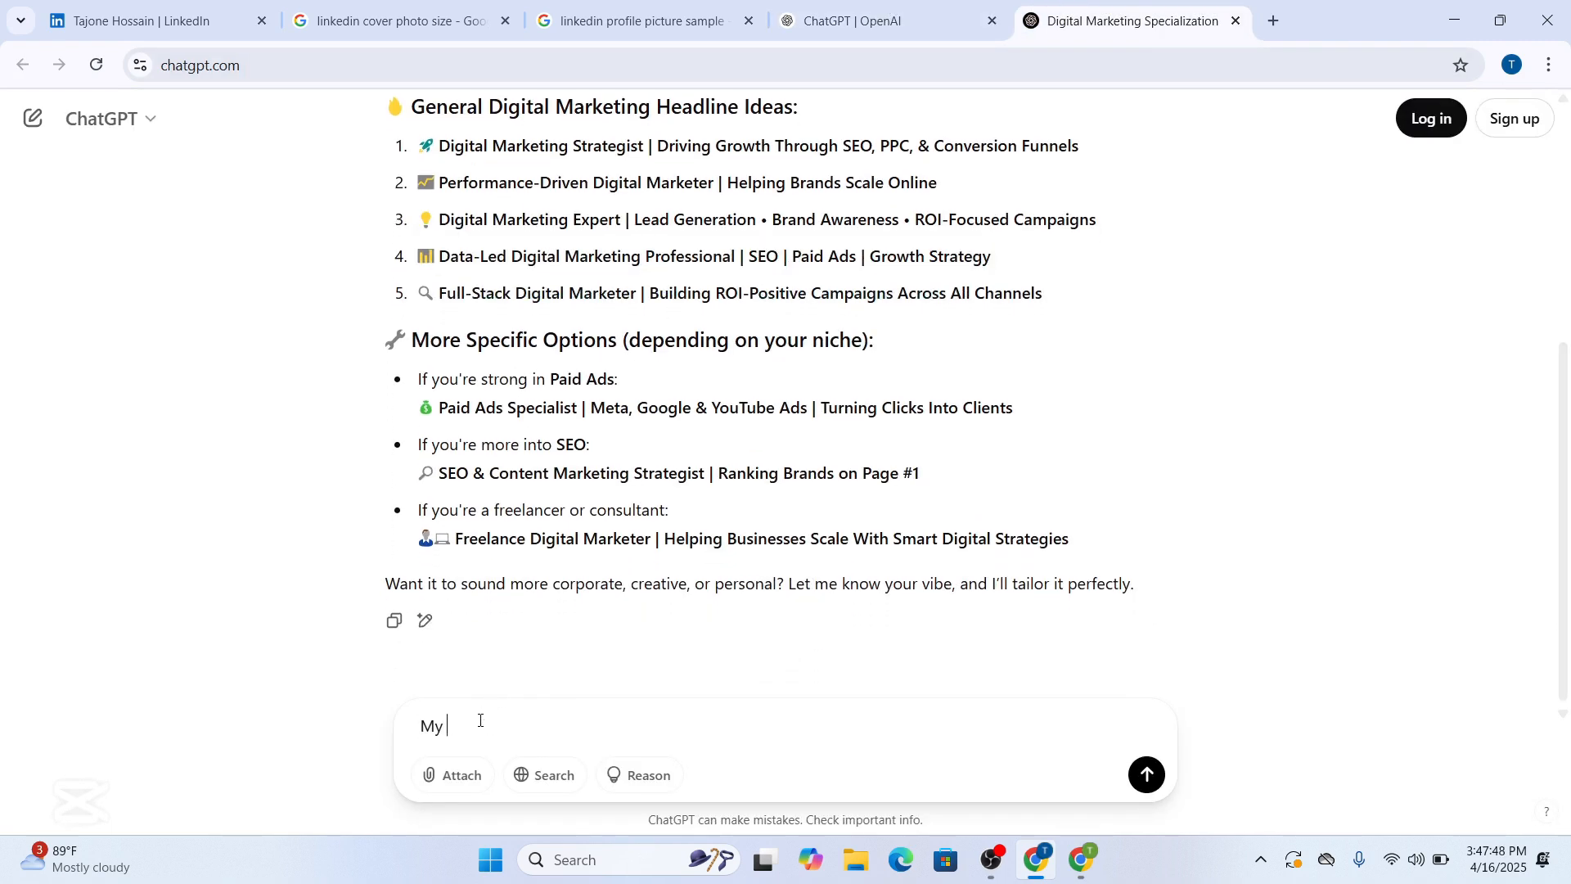
type(" Name IS")
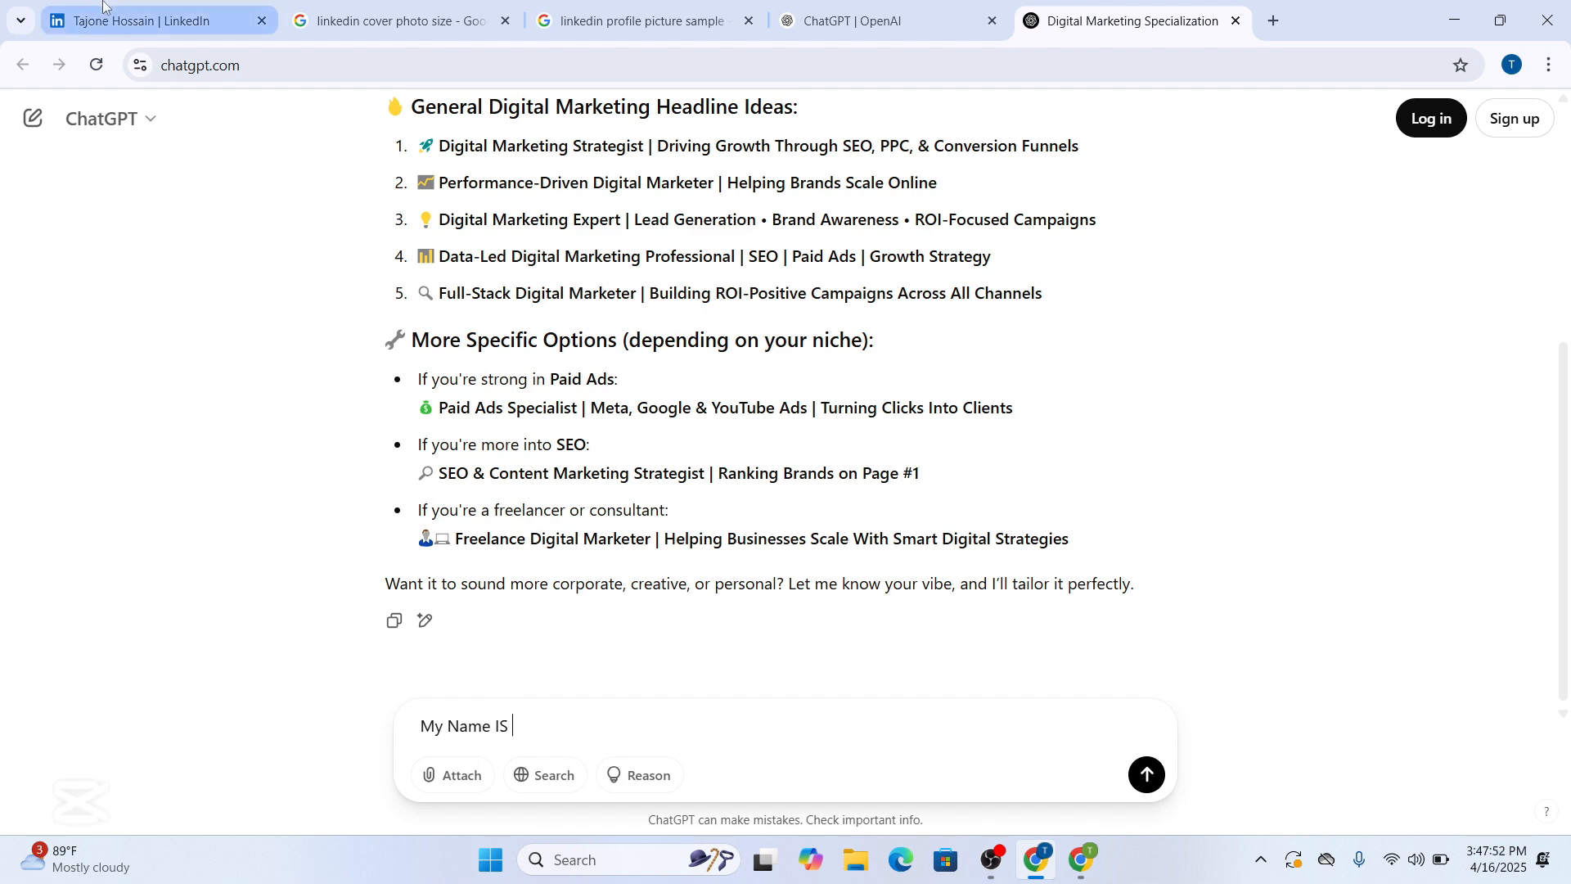
- Copy the full name from the LinkedIn profile's intro section and paste it into the unfinished ChatGPT message
left_click(156, 21)
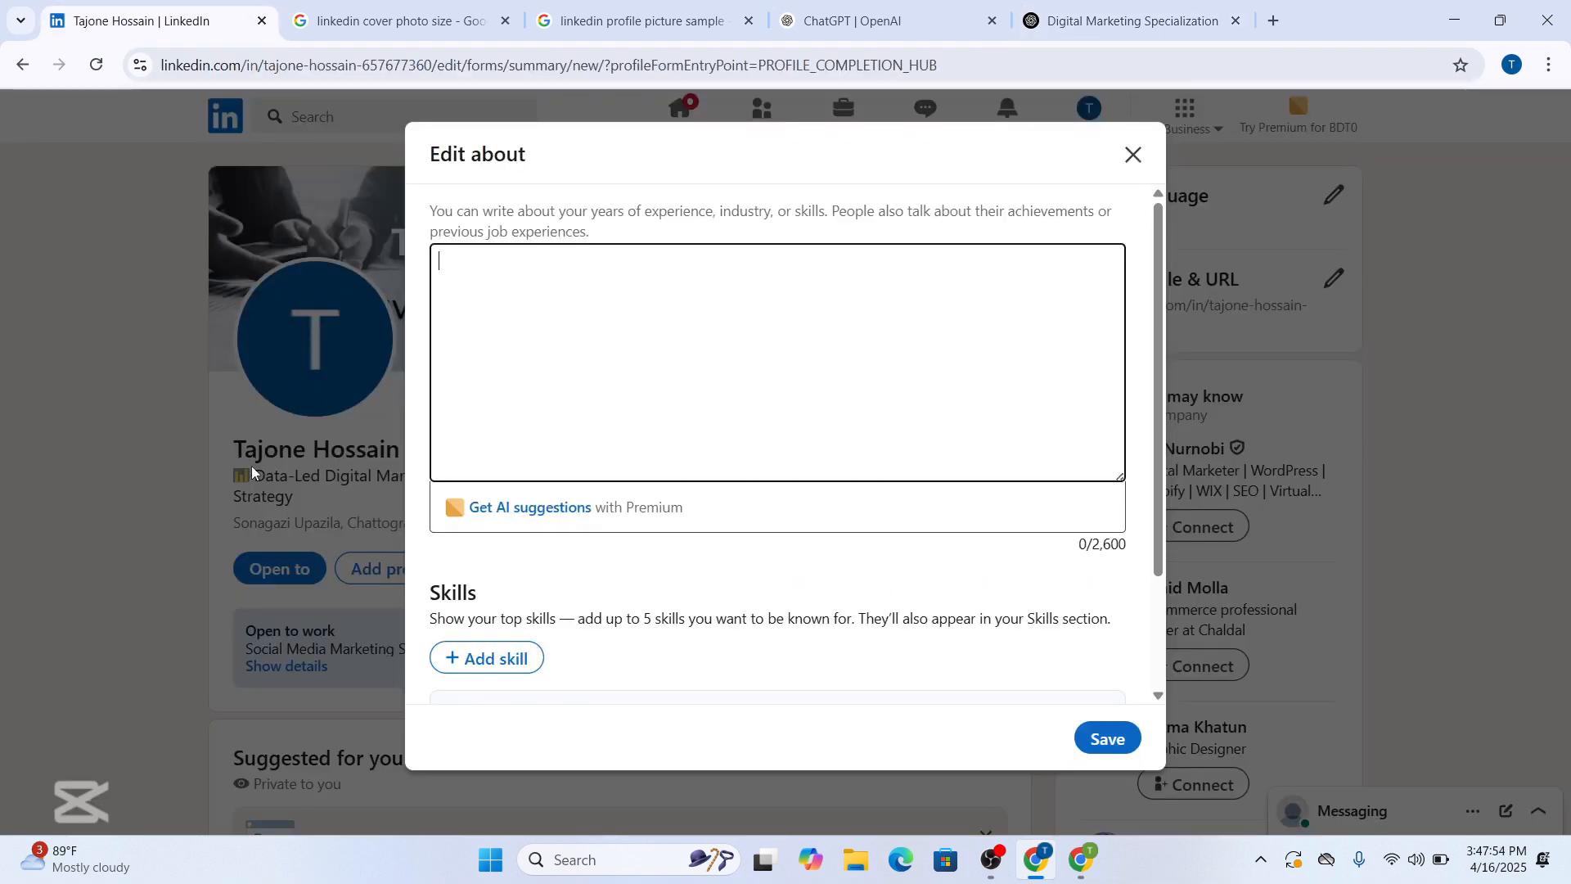
left_click(234, 448)
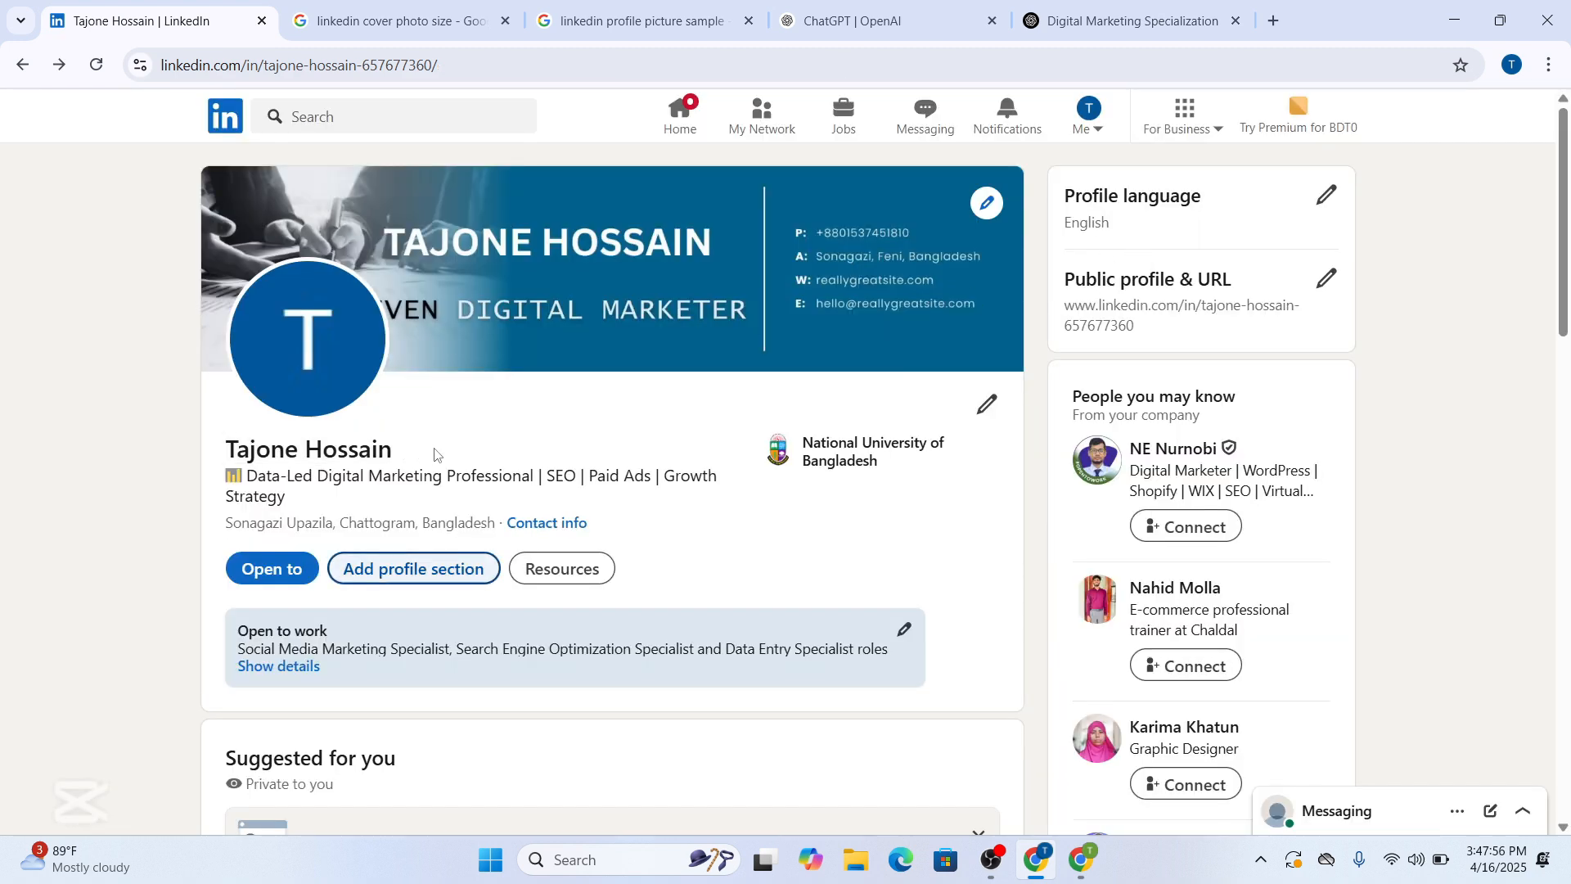
left_click_drag(431, 449, 200, 450)
key("ctrl+c")
left_click(833, 14)
left_click(1129, 21)
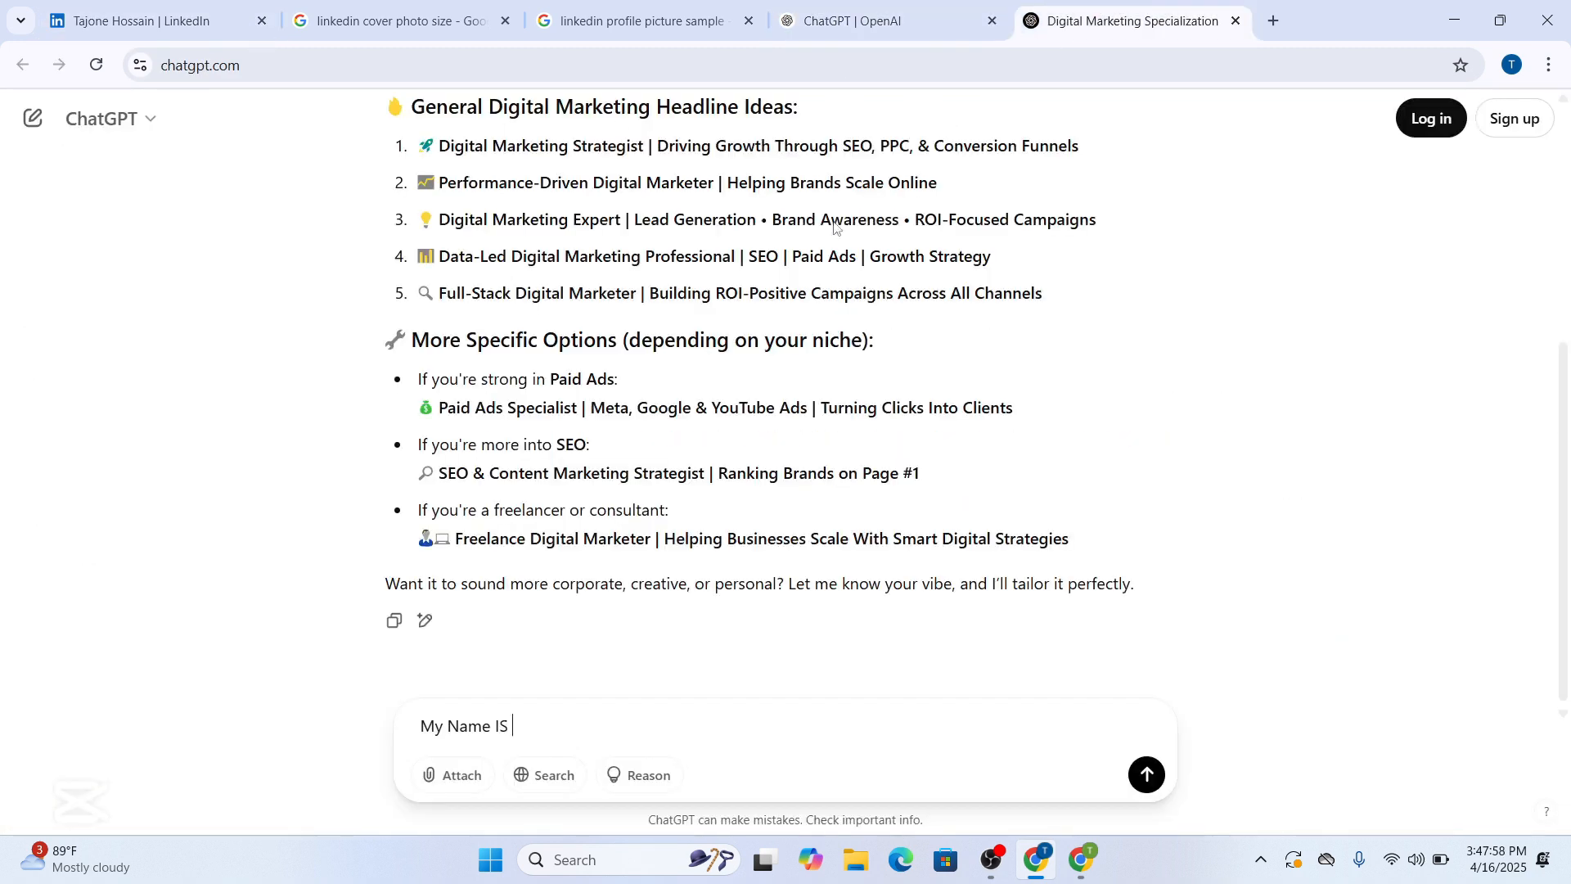
key("ctrl+v")
- Complete the message with ", I'm Professional Digital Marketer", send it to ChatGPT, and stay logged out
type(", I")
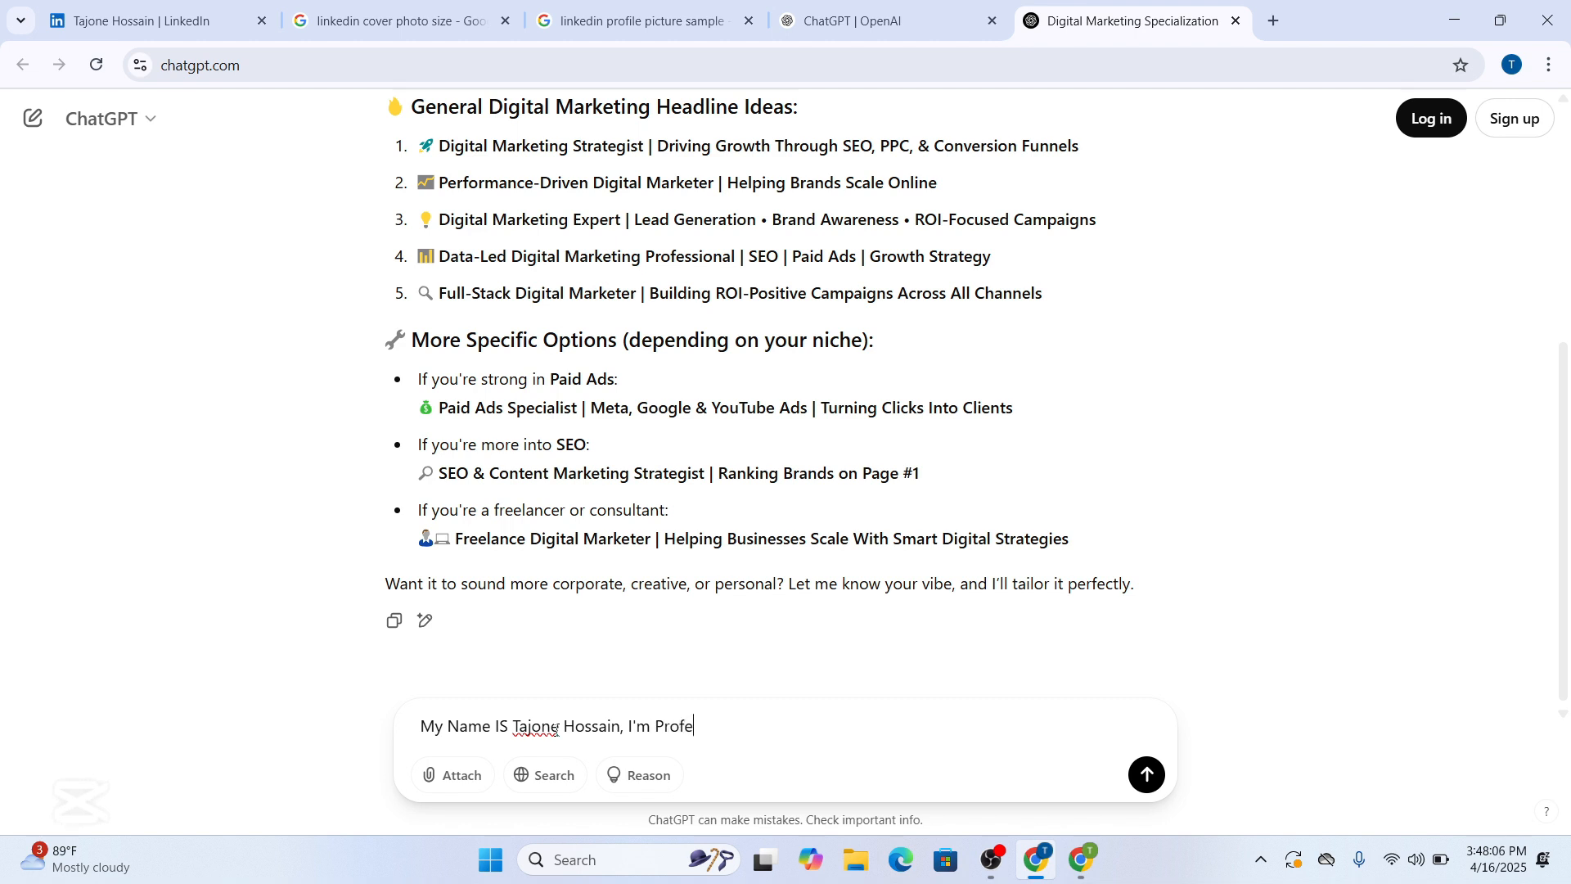
type("'m Professional Digital Marketer")
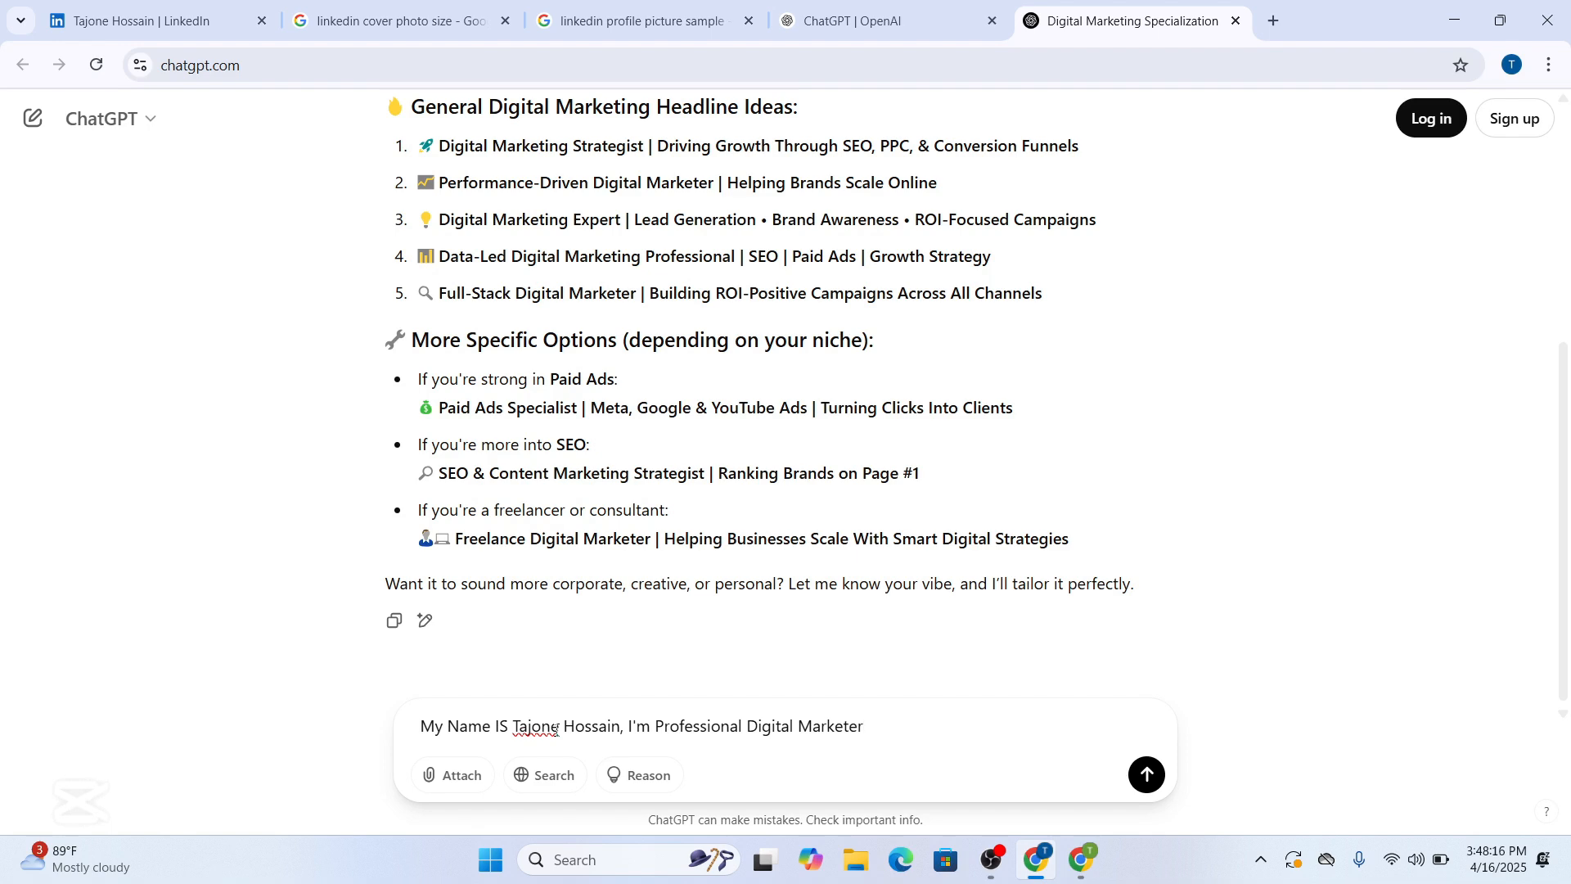
key("Return")
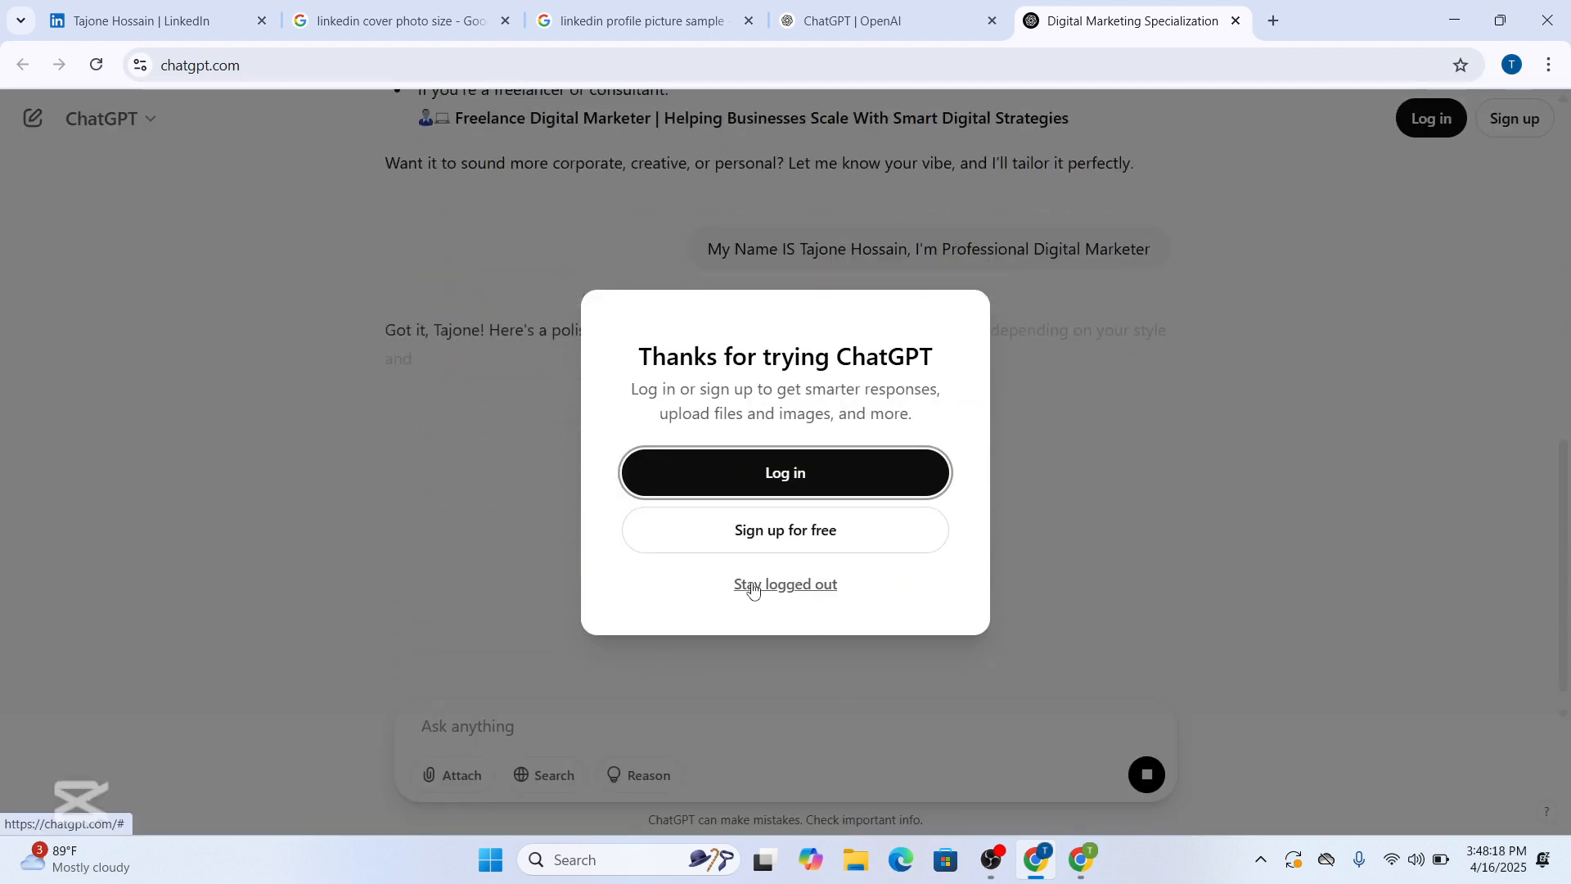
left_click(753, 586)
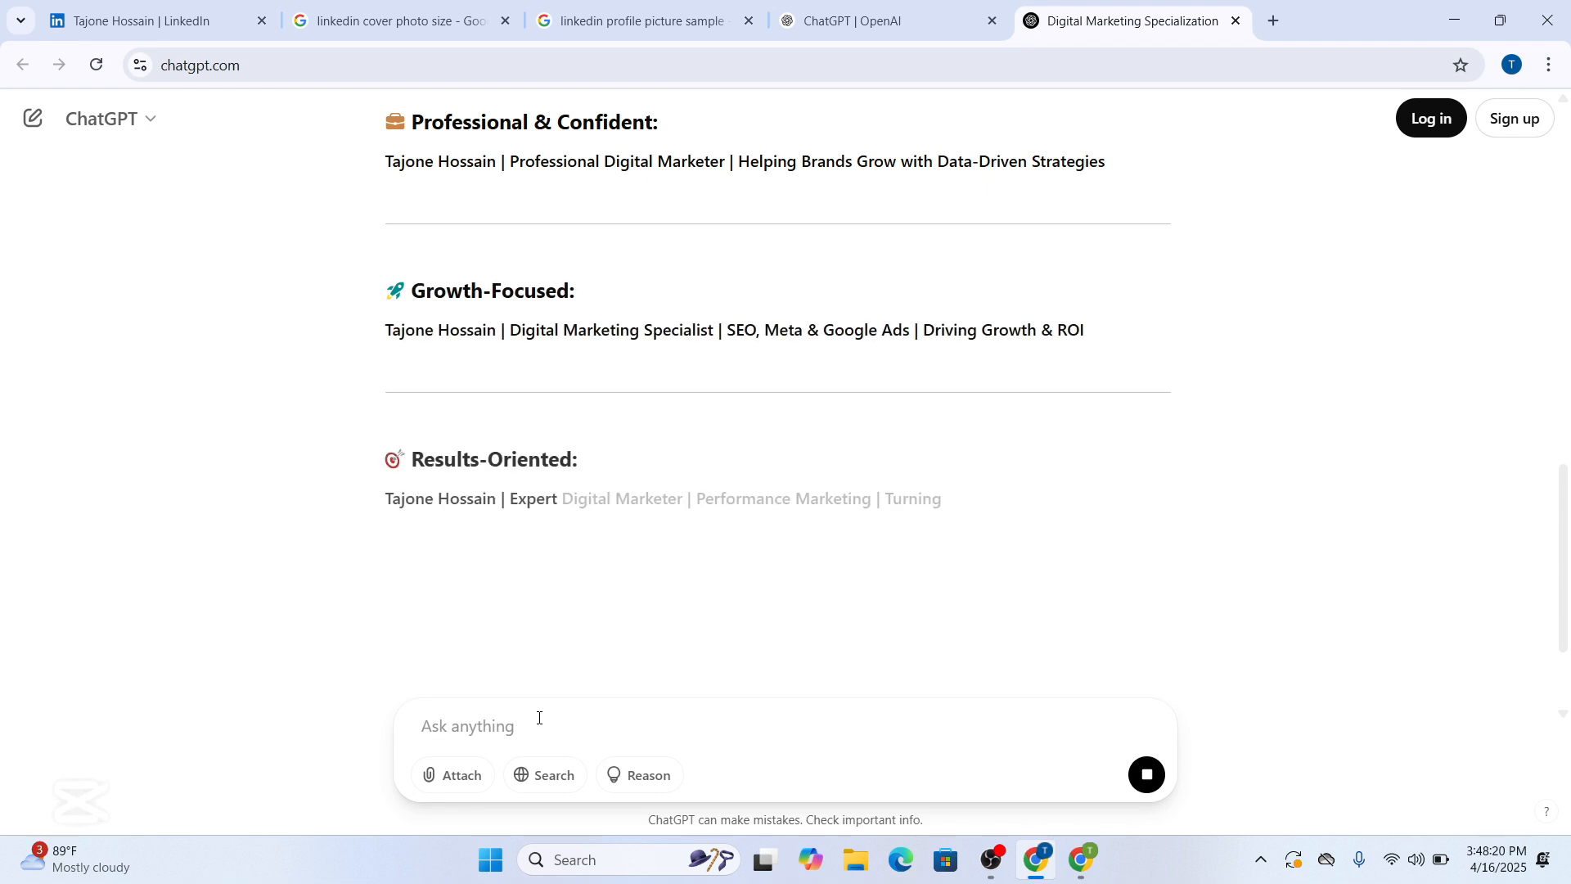
- Ask ChatGPT "Please give me a Sort About for linkedin Profile" in the same conversation
type("Please ")
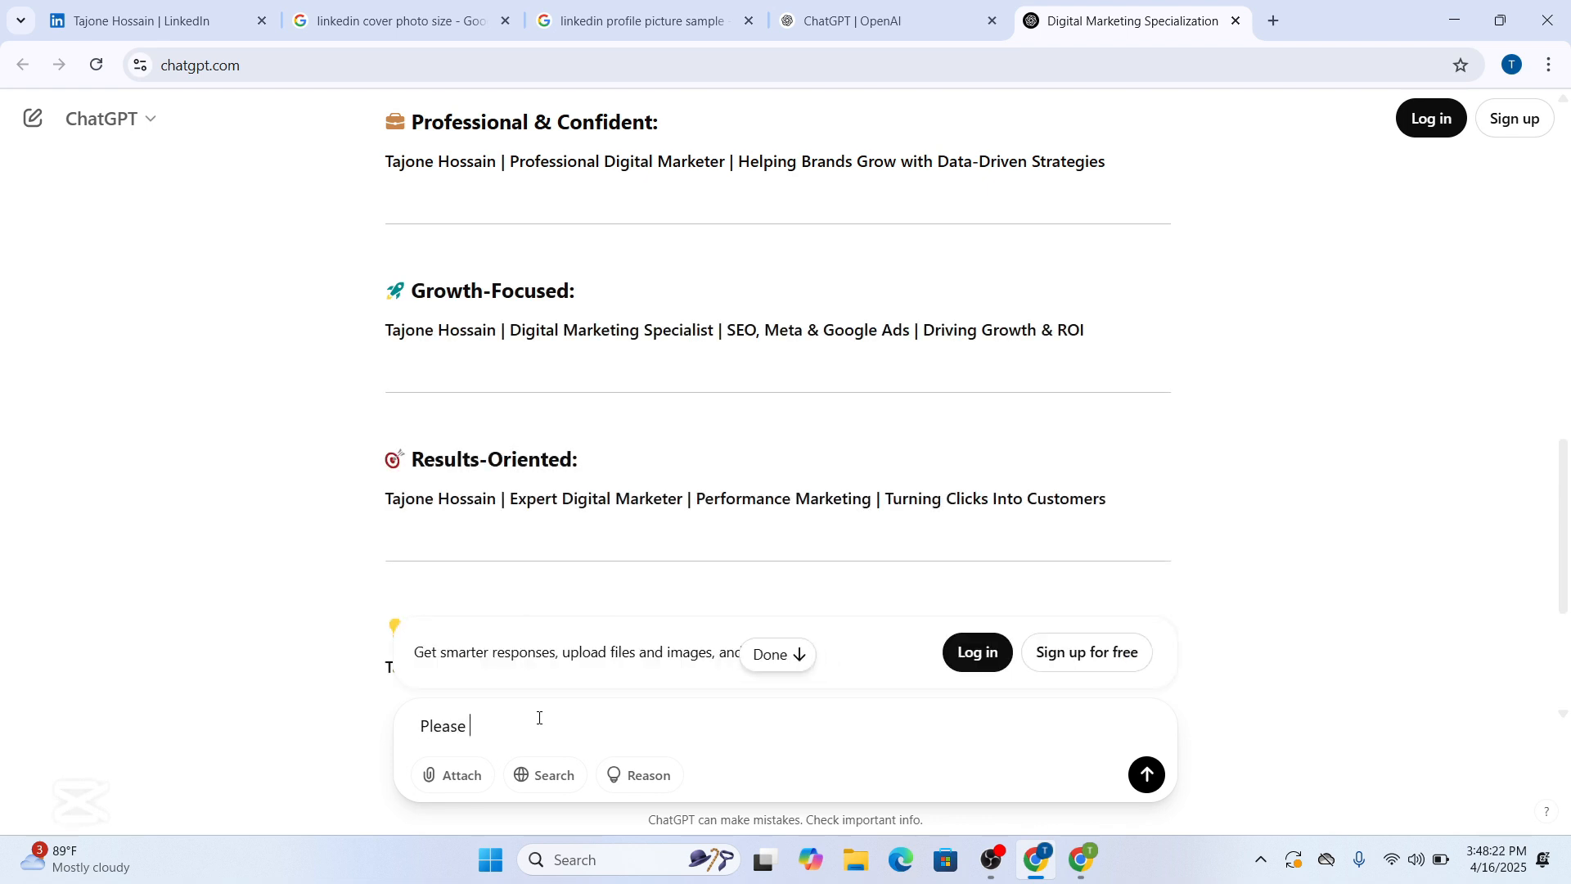
type("give me a Sort About f")
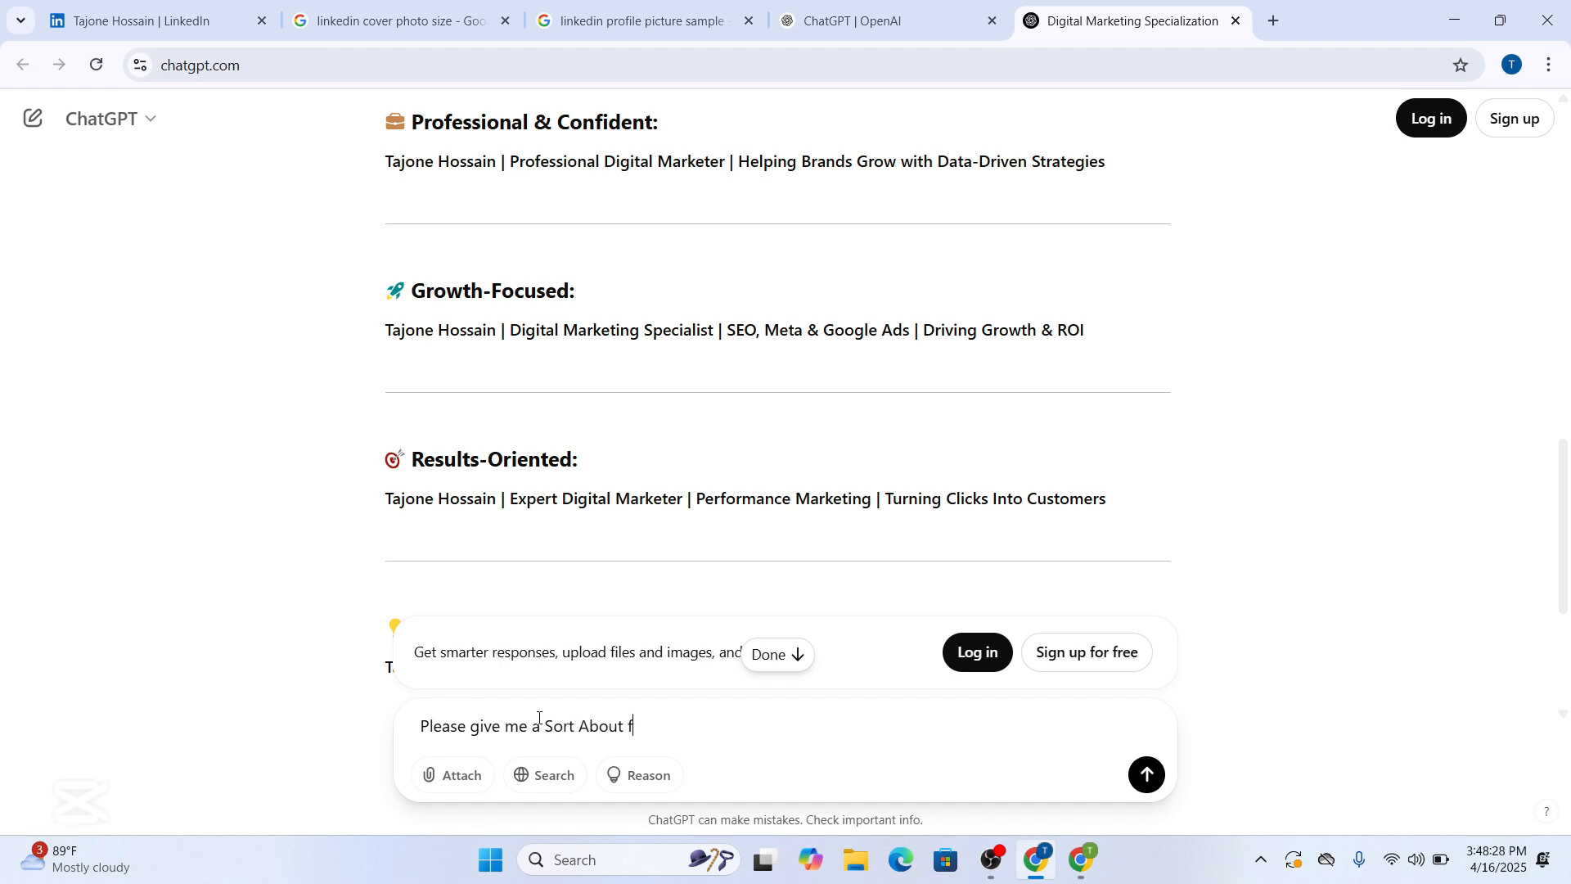
type("or linkeding P")
key("BackSpace")
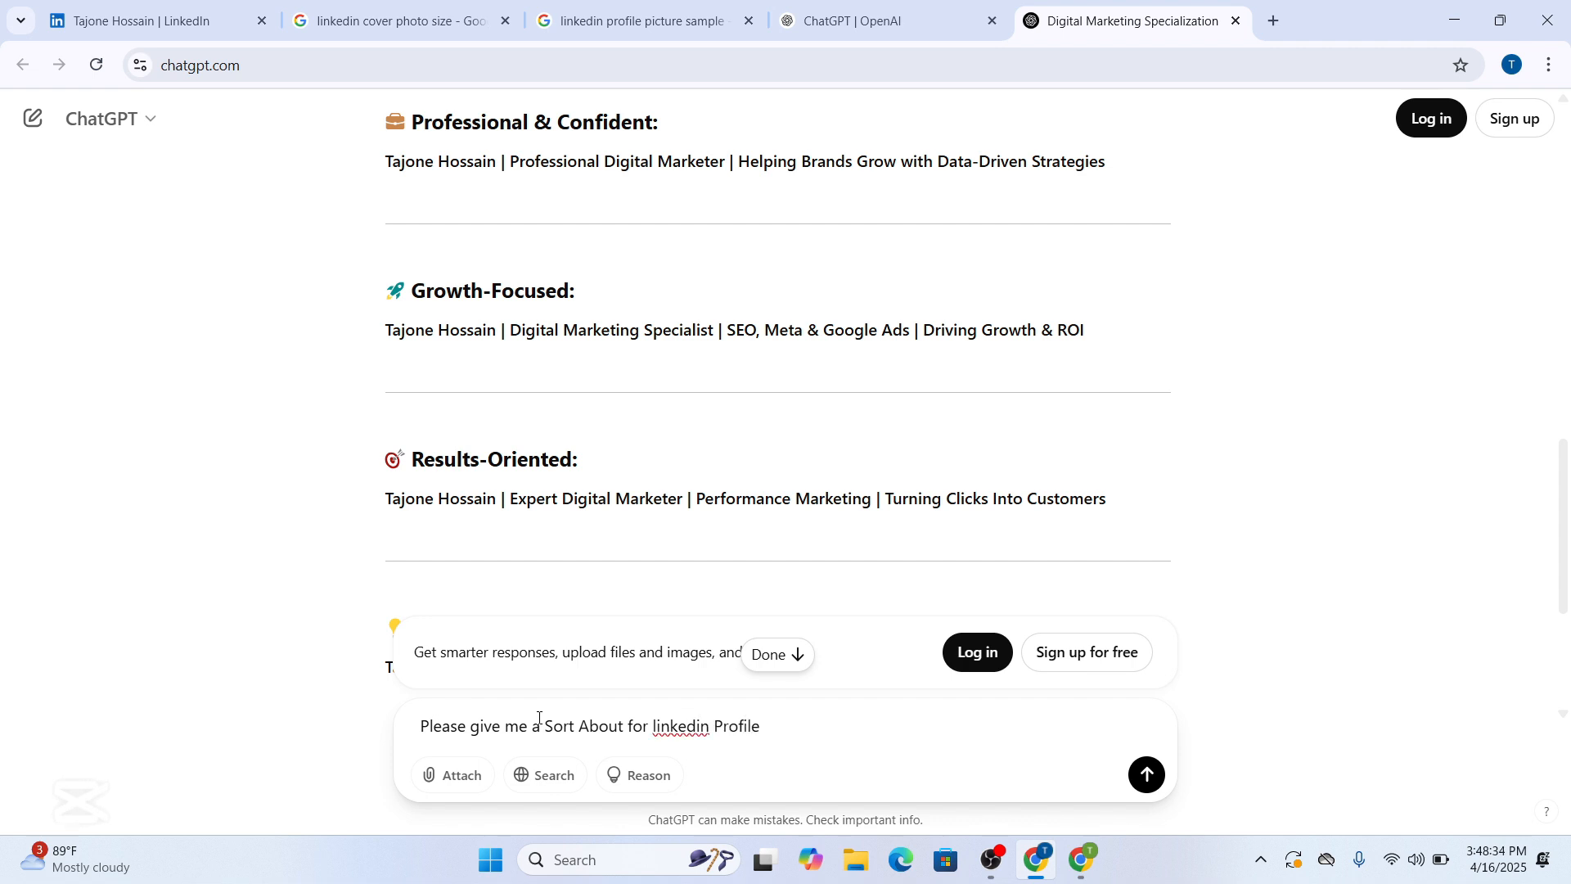
scroll(589, 788, "down", 3)
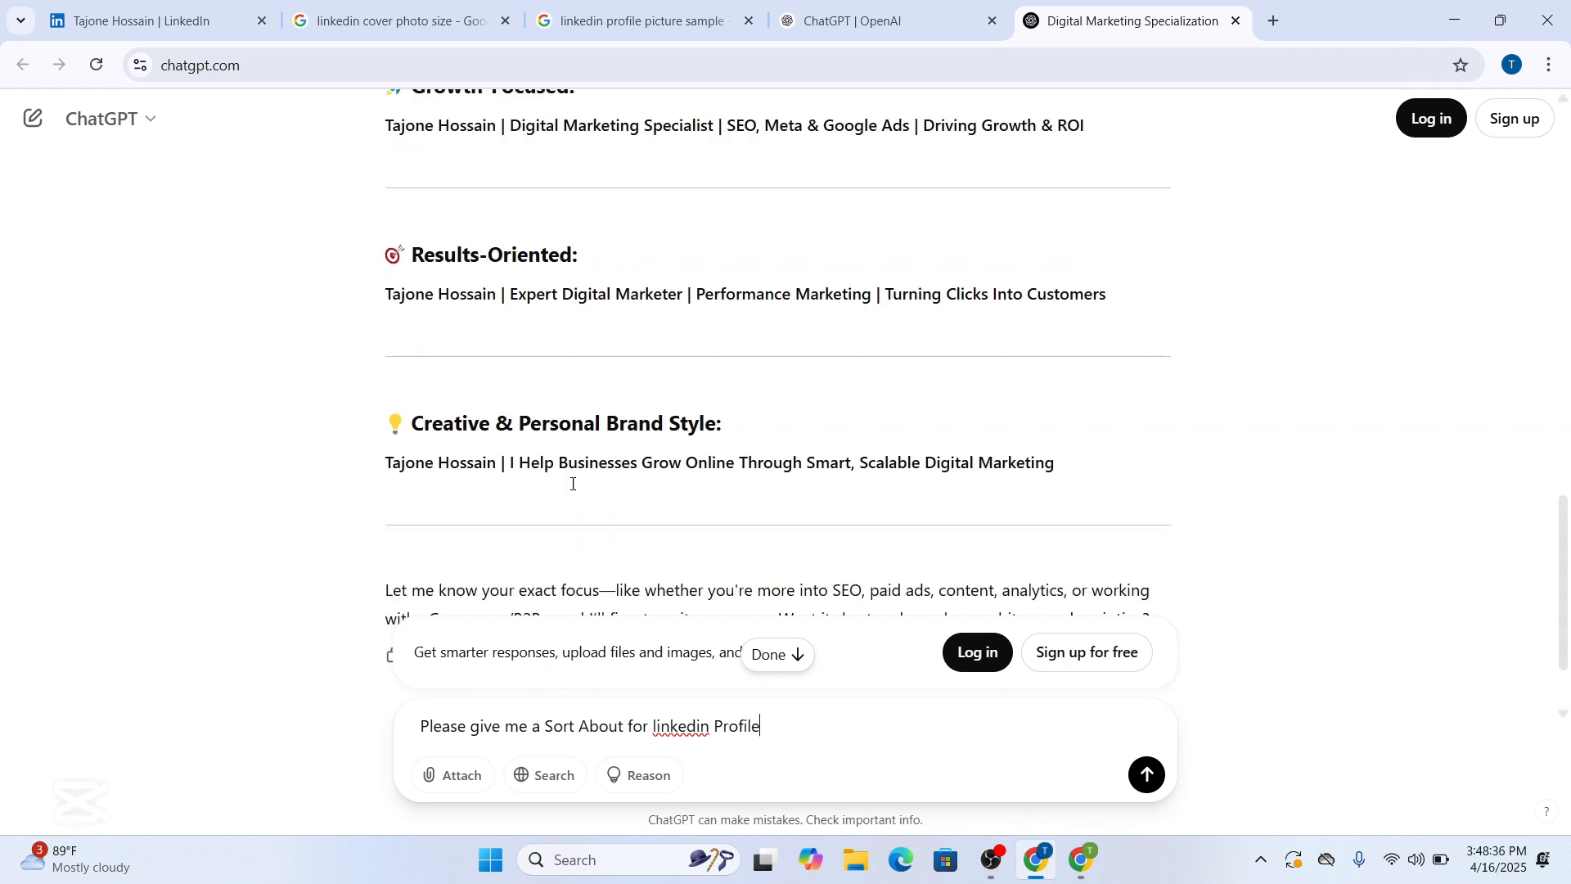
scroll(880, 214, "down", 2)
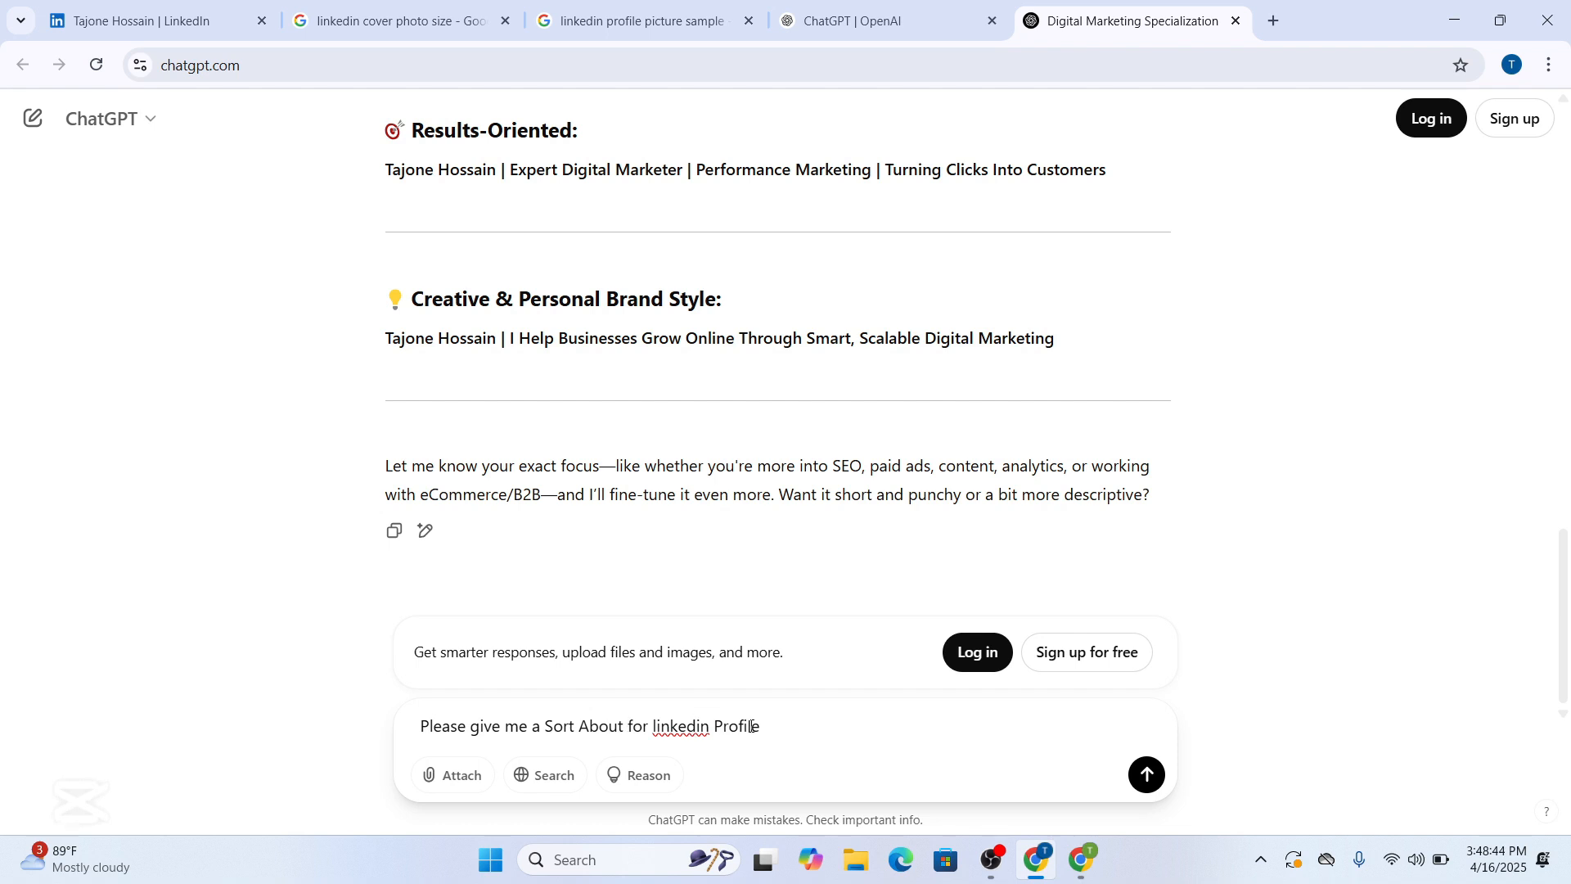
left_click(1147, 774)
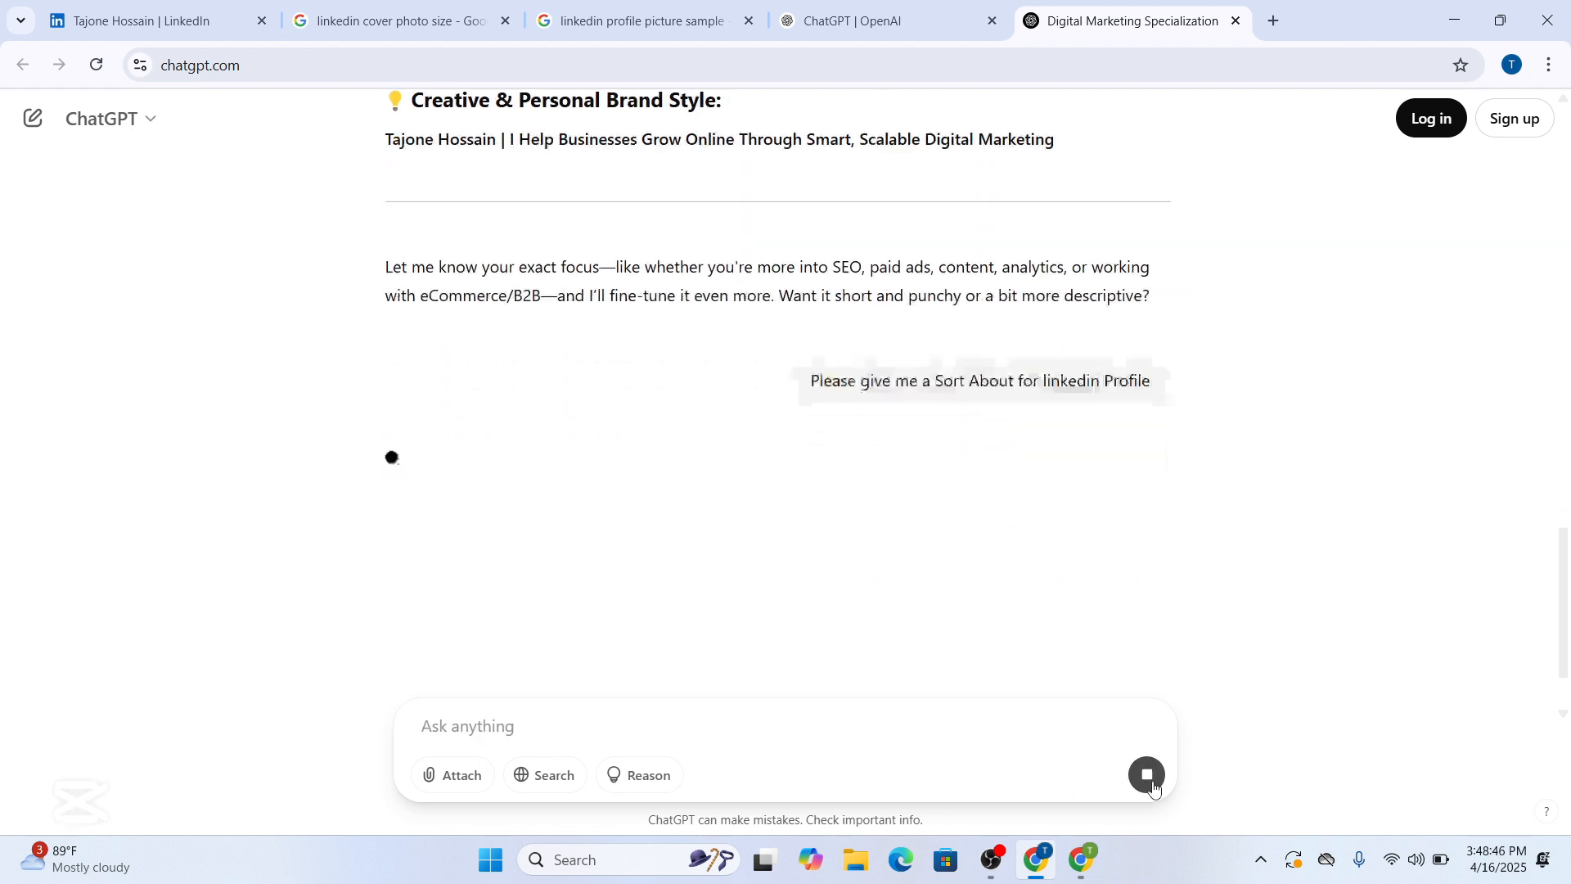
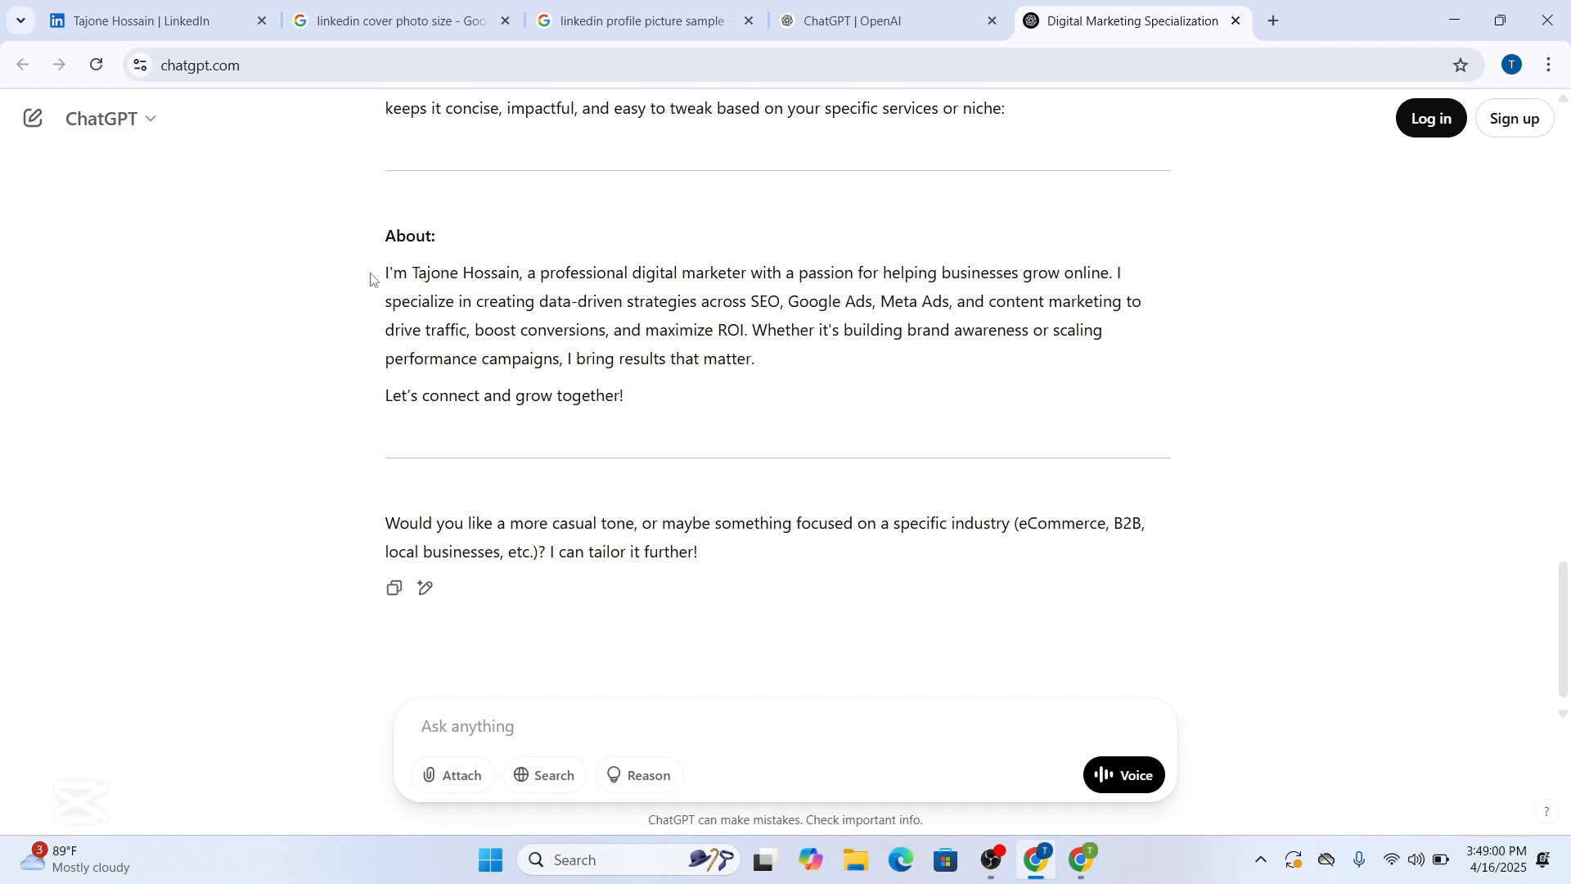
- Copy the main paragraph of the generated About text in ChatGPT, leaving out the closing line
left_click_drag(372, 279, 785, 367)
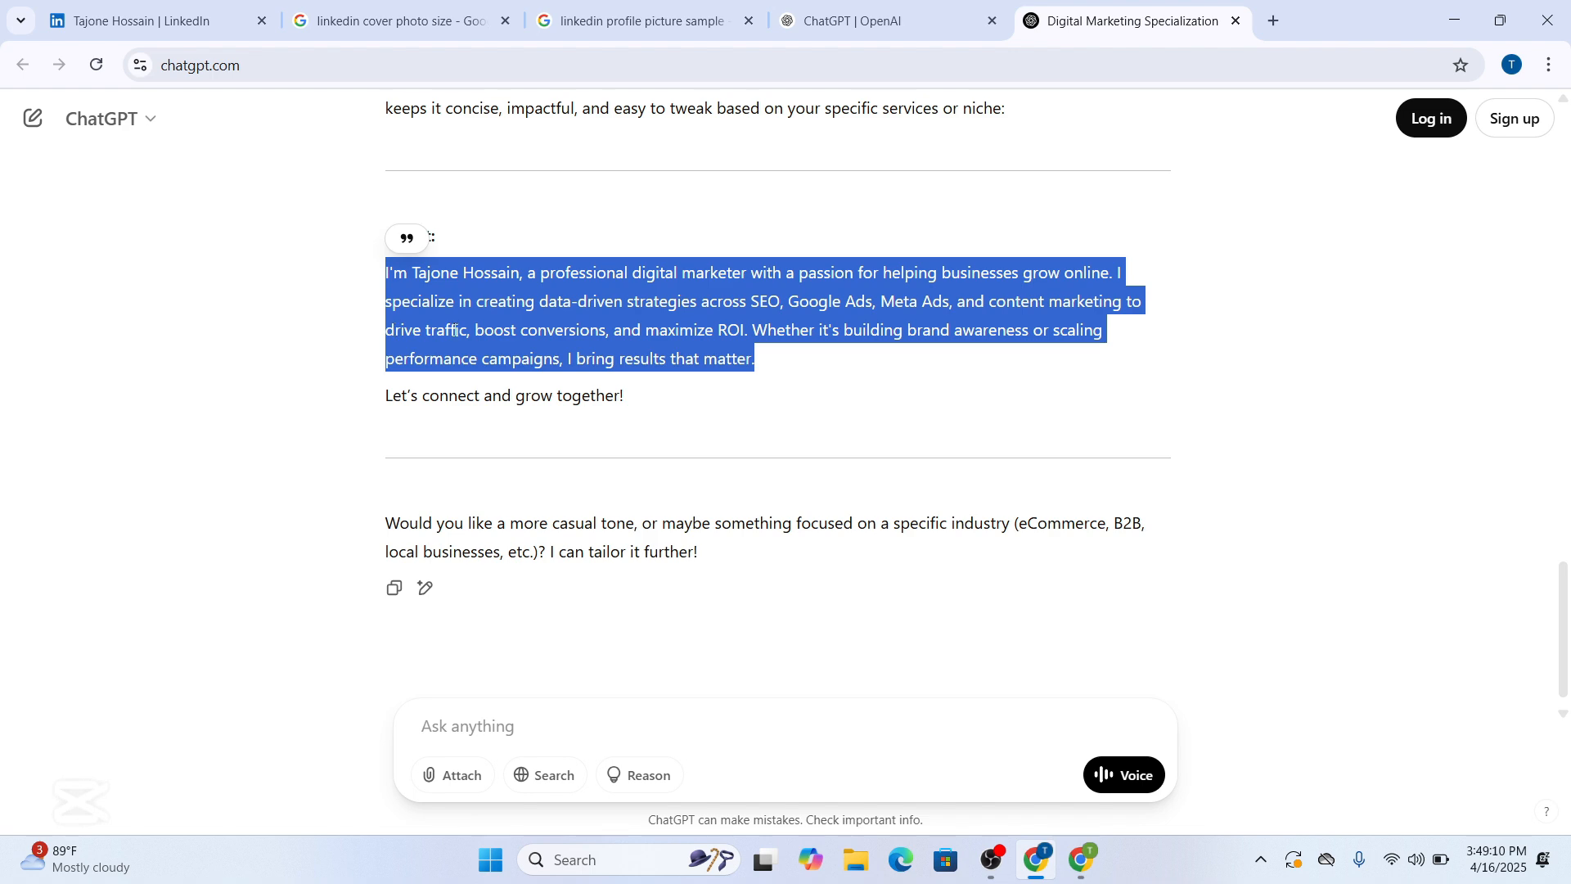
right_click(707, 318)
left_click(741, 341)
- Switch to the LinkedIn profile, add an About section, and paste the copied paragraph into its description
left_click(155, 20)
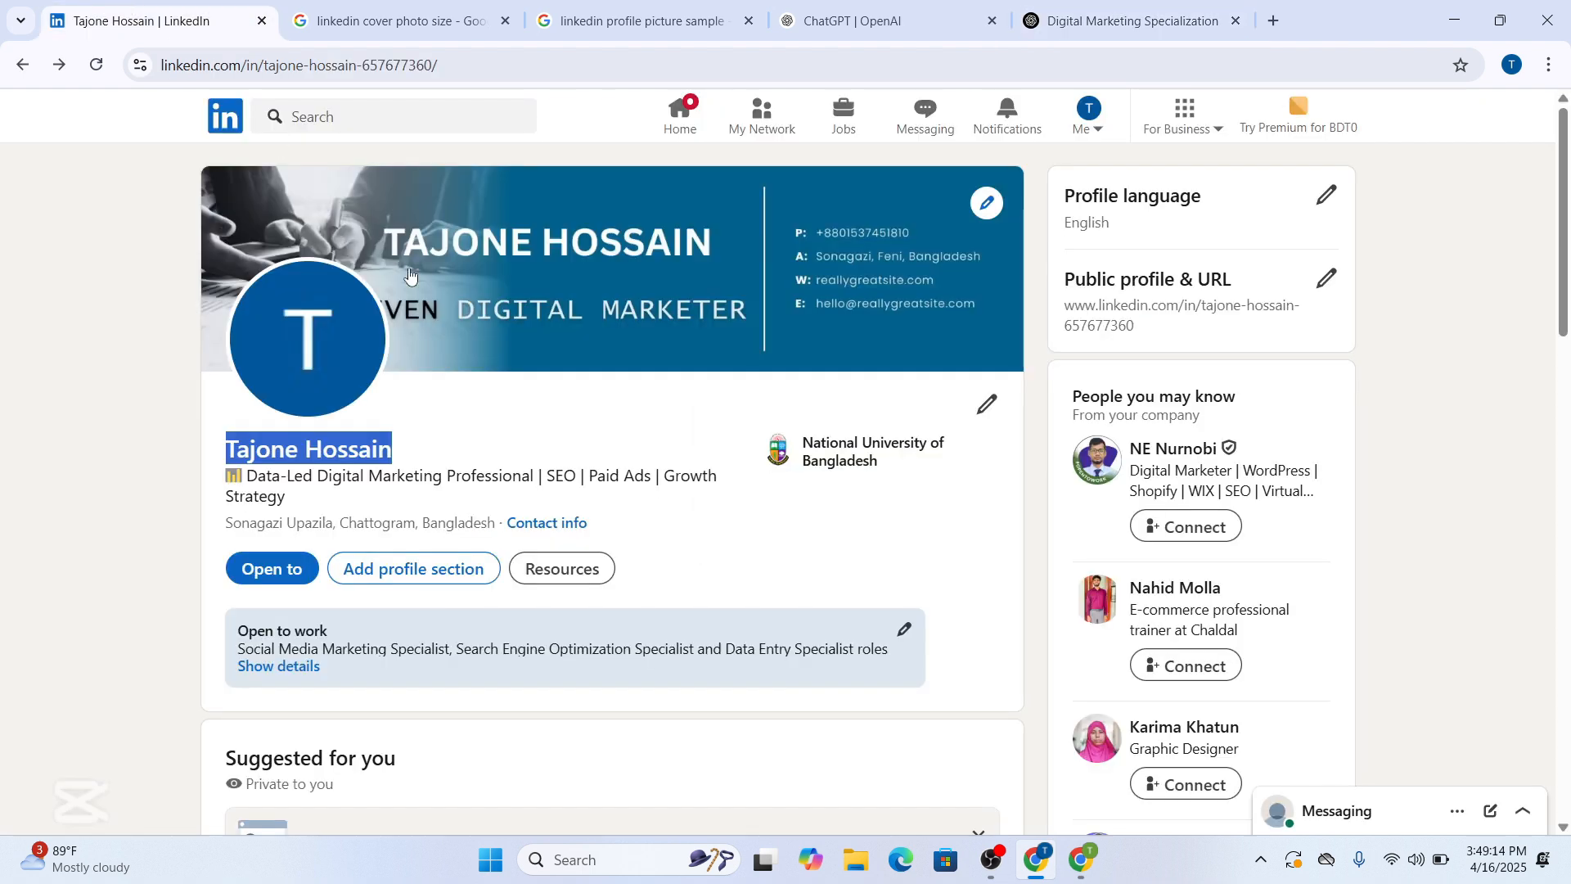
scroll(344, 474, "down", 5)
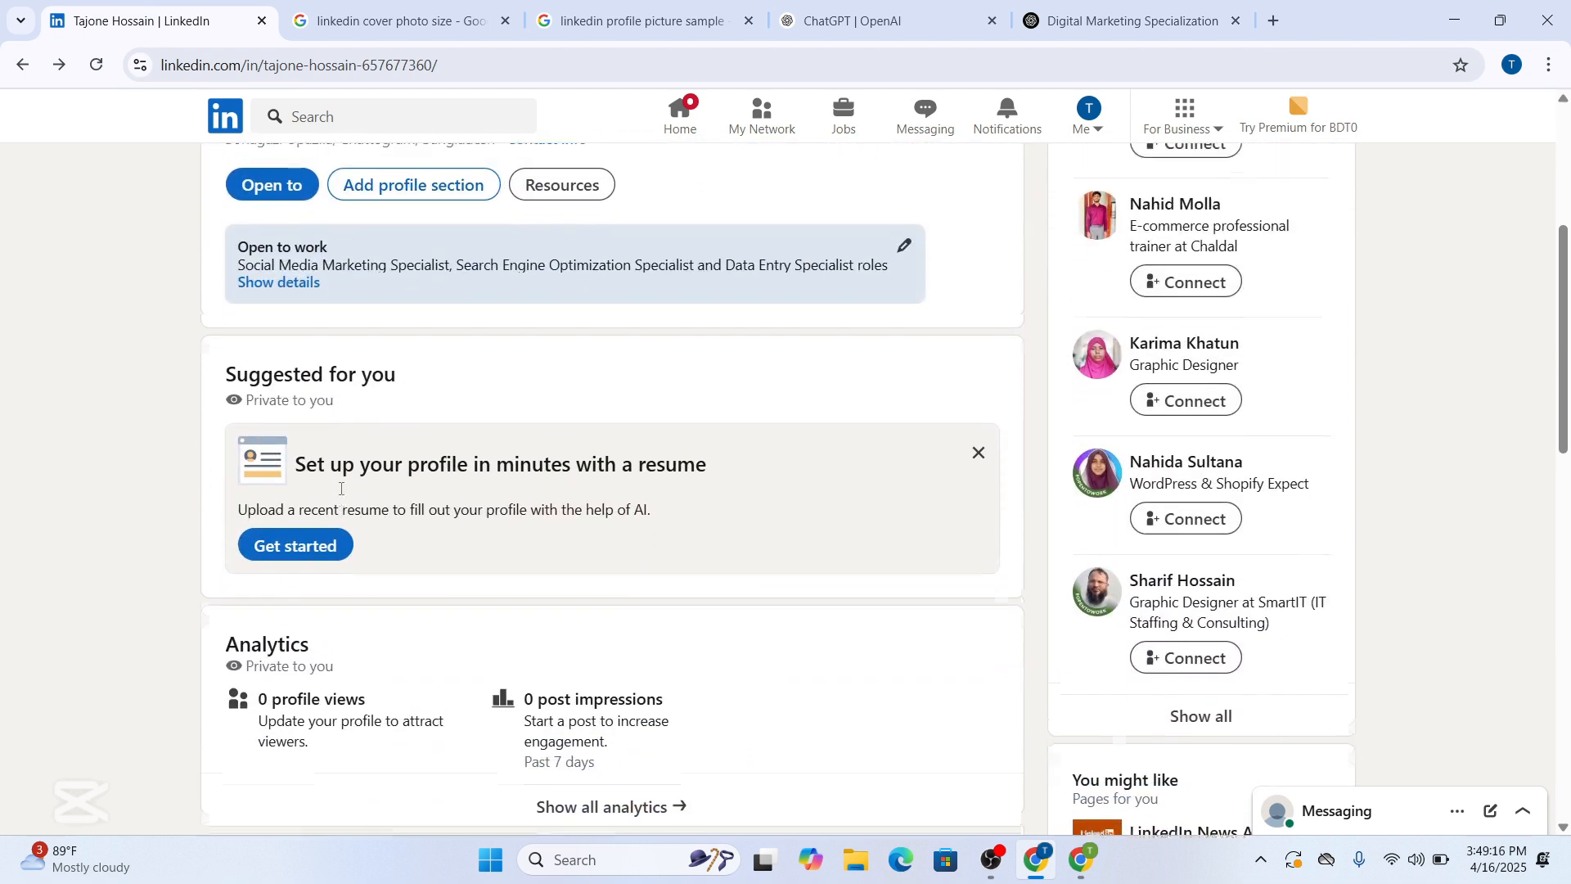
scroll(341, 489, "up", 5)
left_click(396, 568)
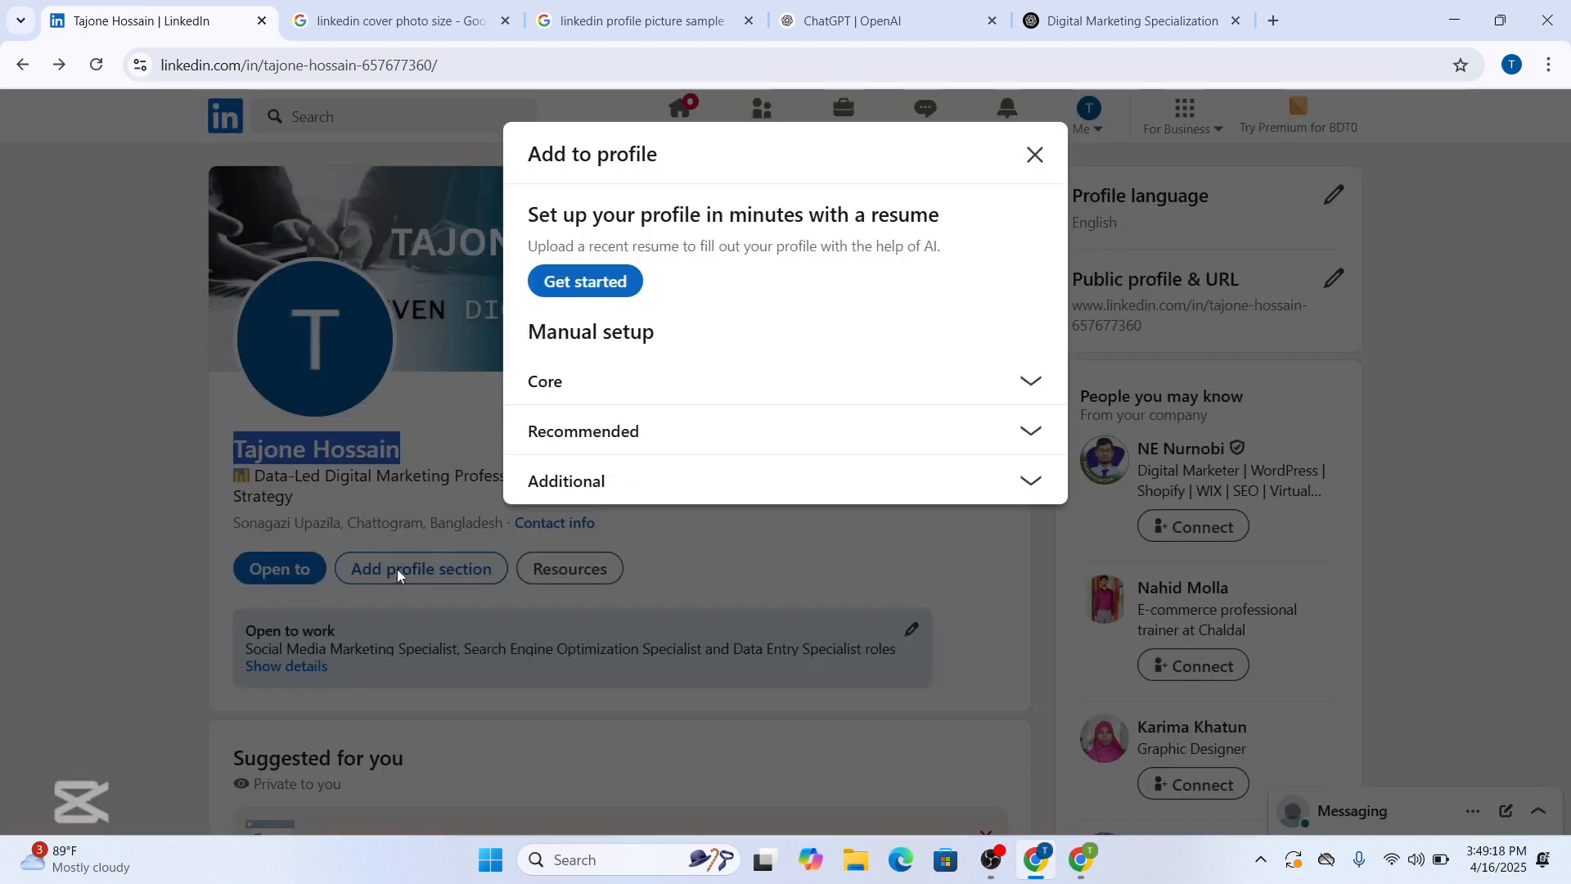
left_click(586, 388)
left_click(593, 481)
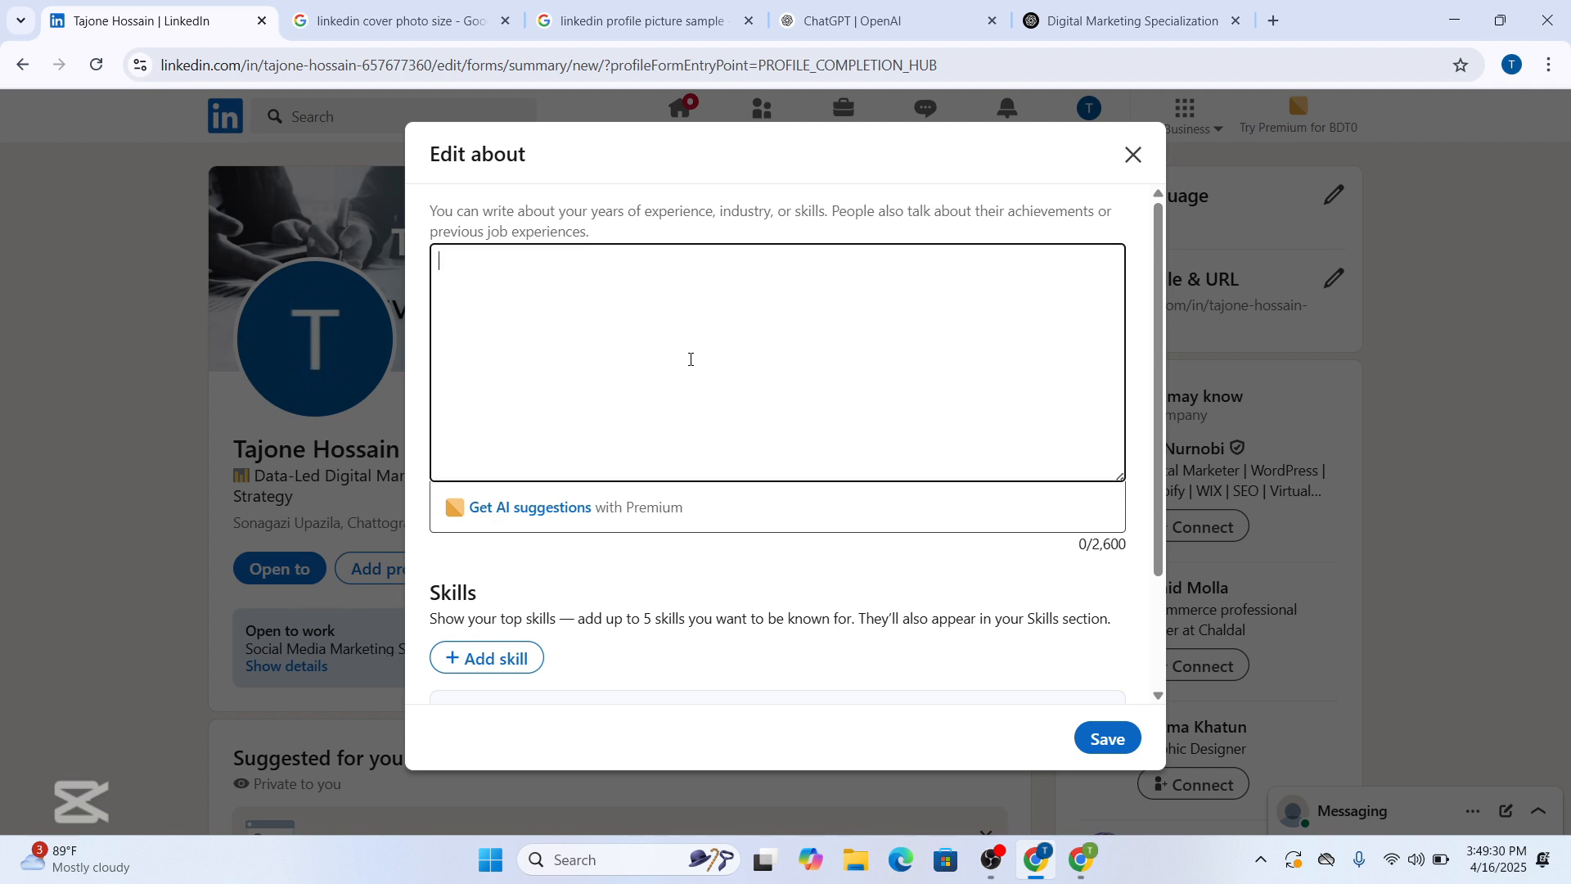
key("ctrl+v")
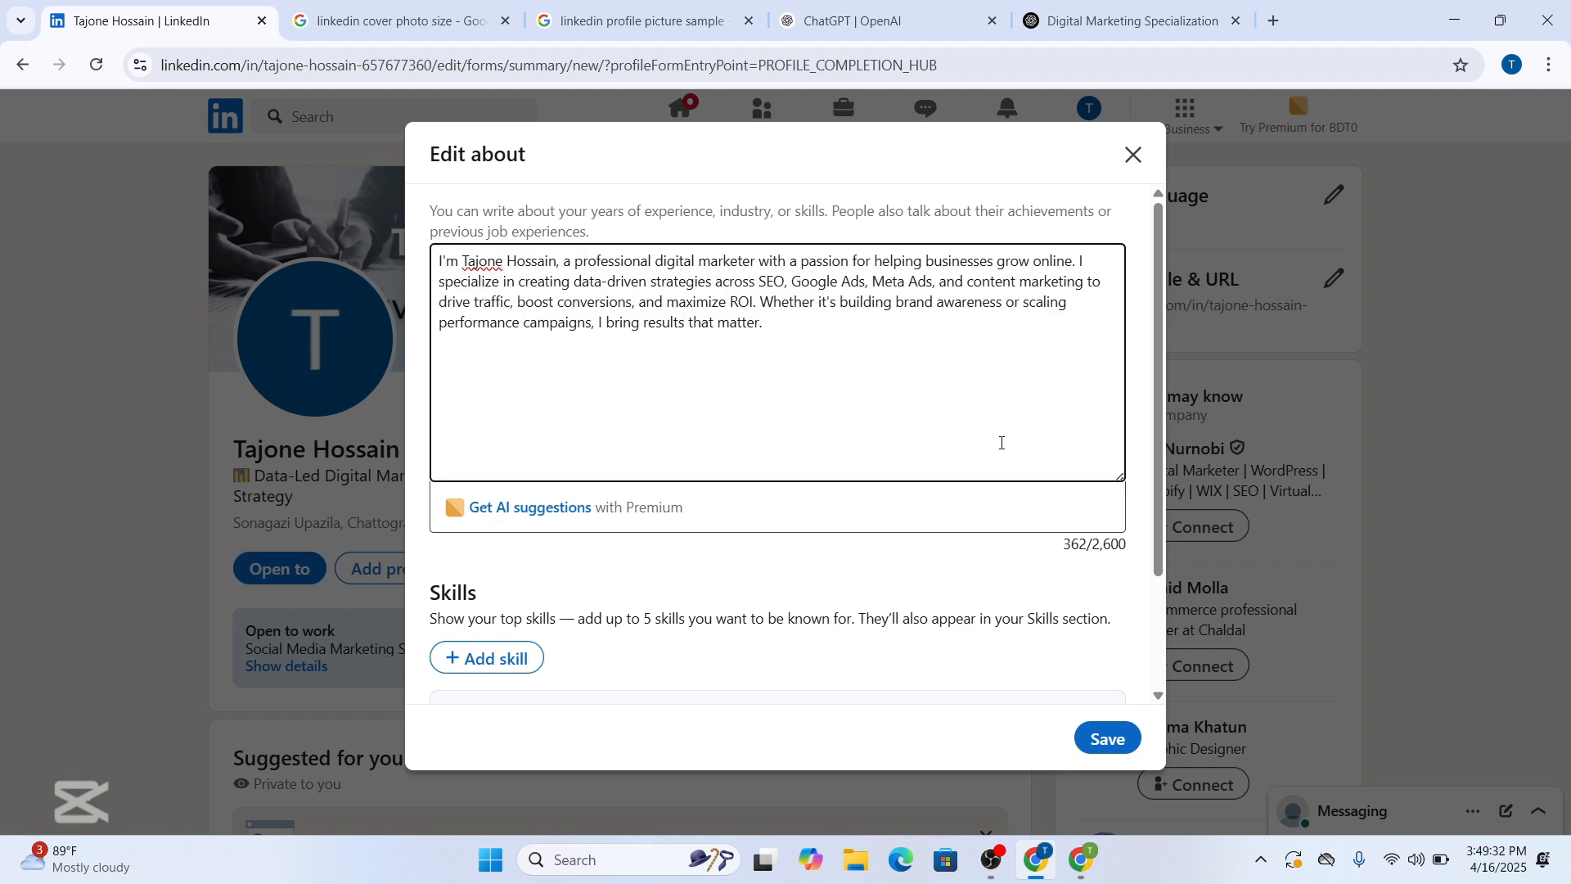
- Add the suggested skills Search Engine Marketing (SEM) and Search Engine Optimization (SEO) to the About section and save it
scroll(898, 520, "down", 2)
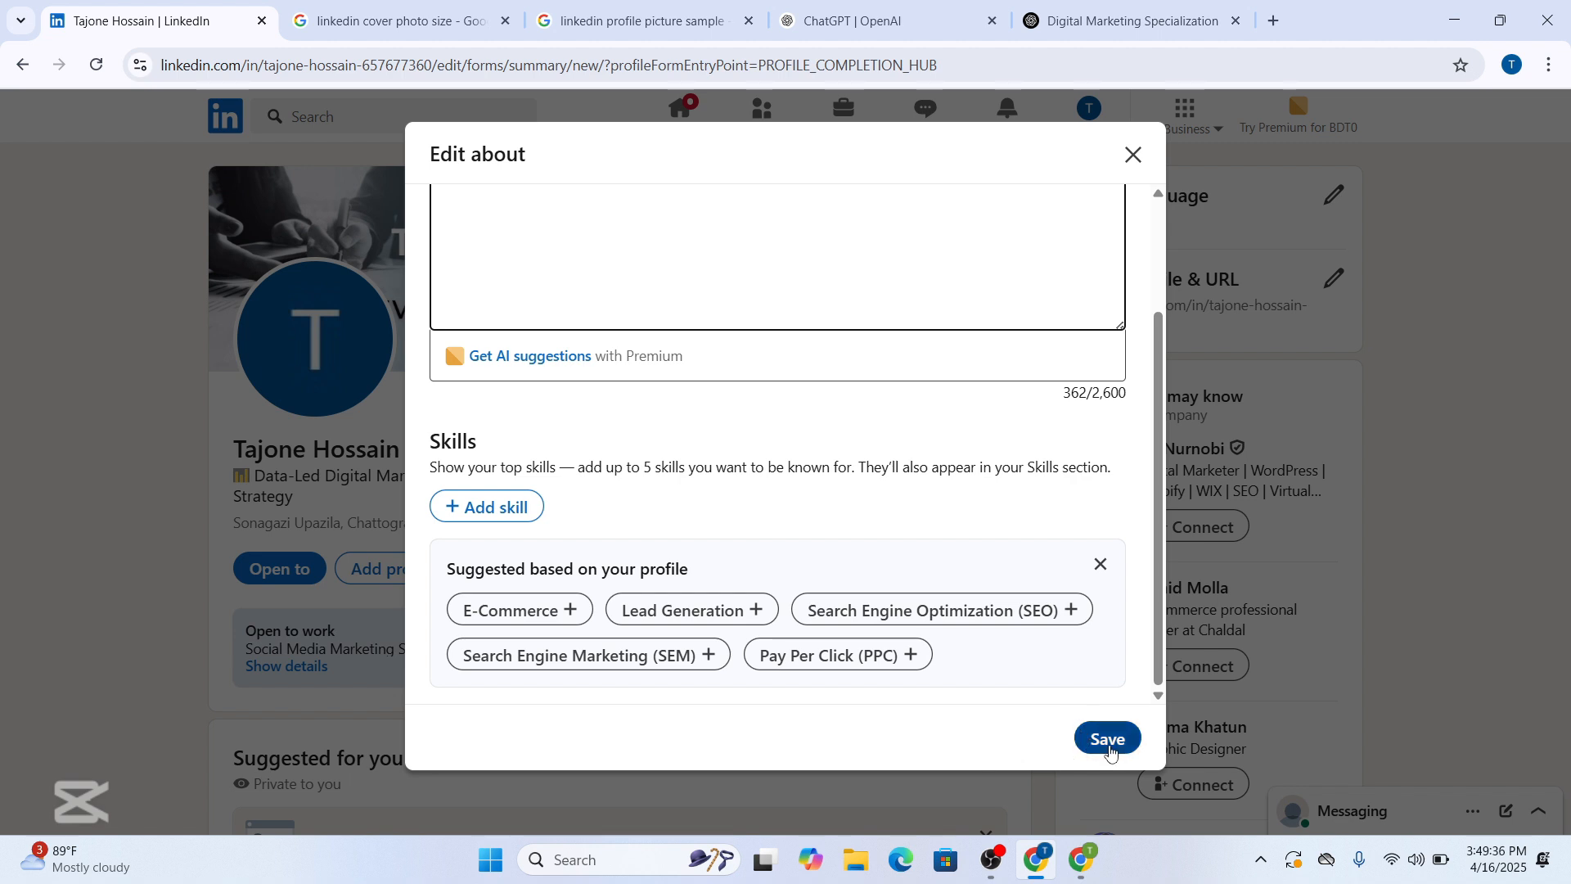
left_click(709, 656)
scroll(776, 646, "down", 1)
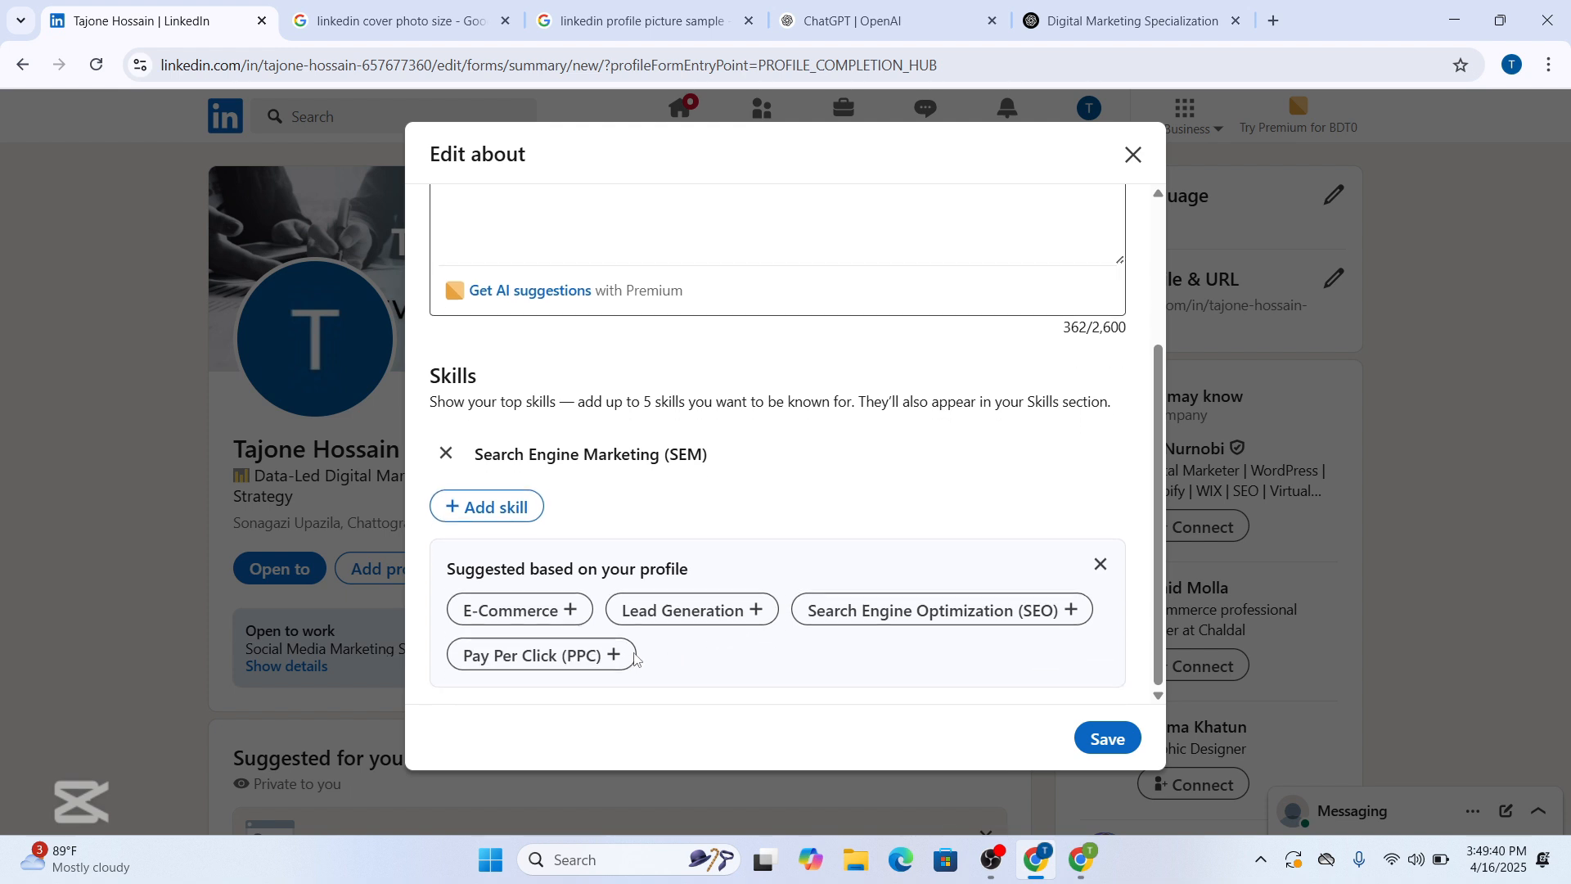
left_click(1071, 610)
scroll(650, 631, "down", 1)
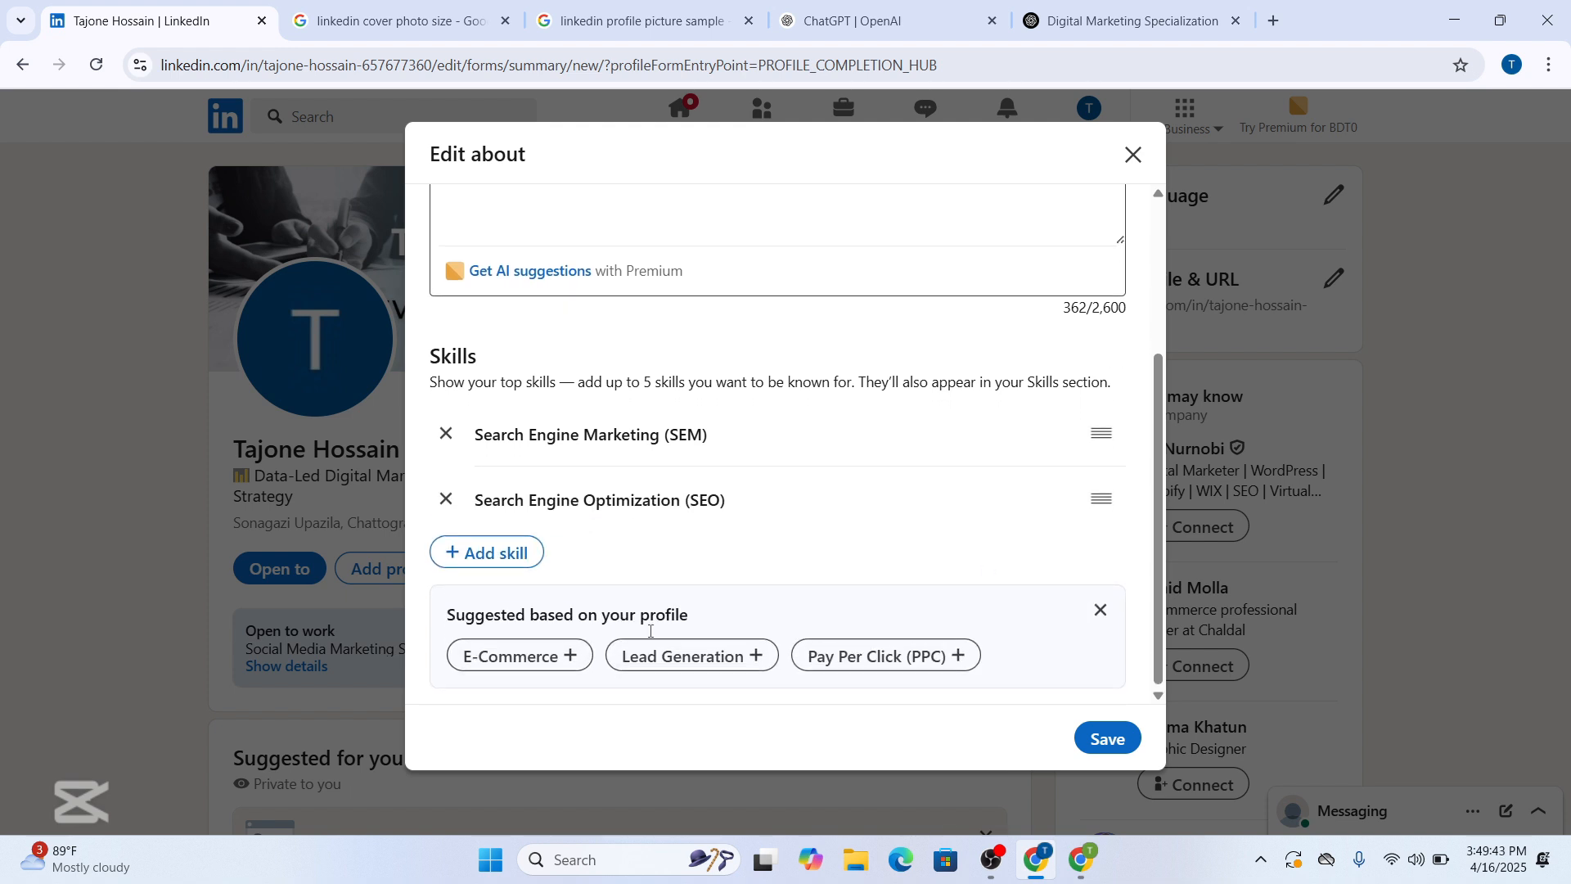
scroll(1064, 708, "up", 3)
left_click(1106, 738)
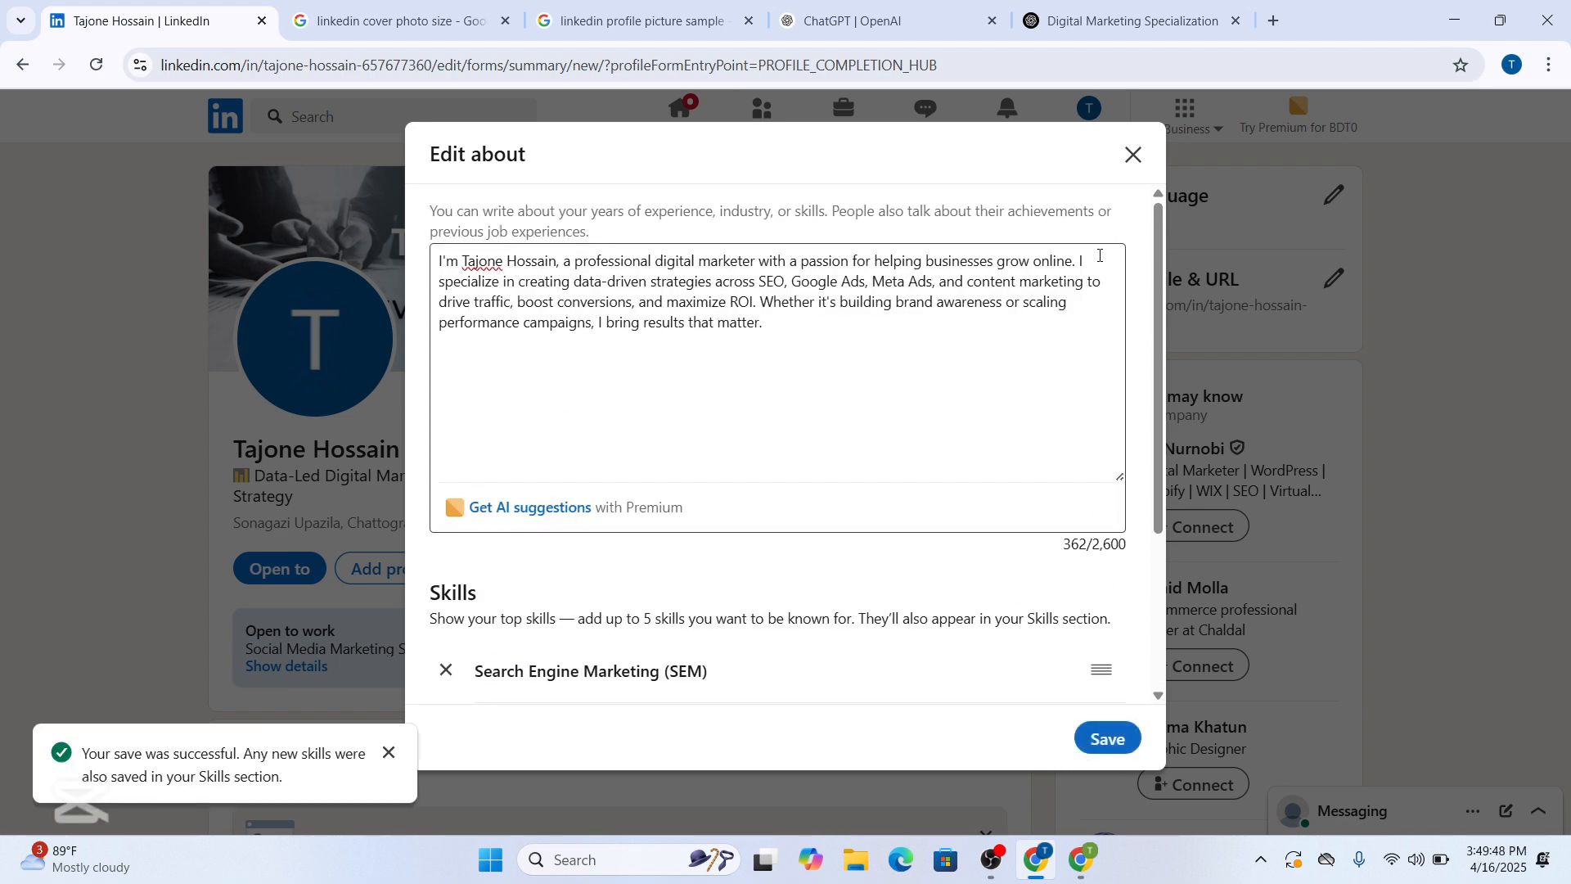
- Dismiss the save notification and review the About text and top skills on the profile
scroll(514, 417, "down", 1)
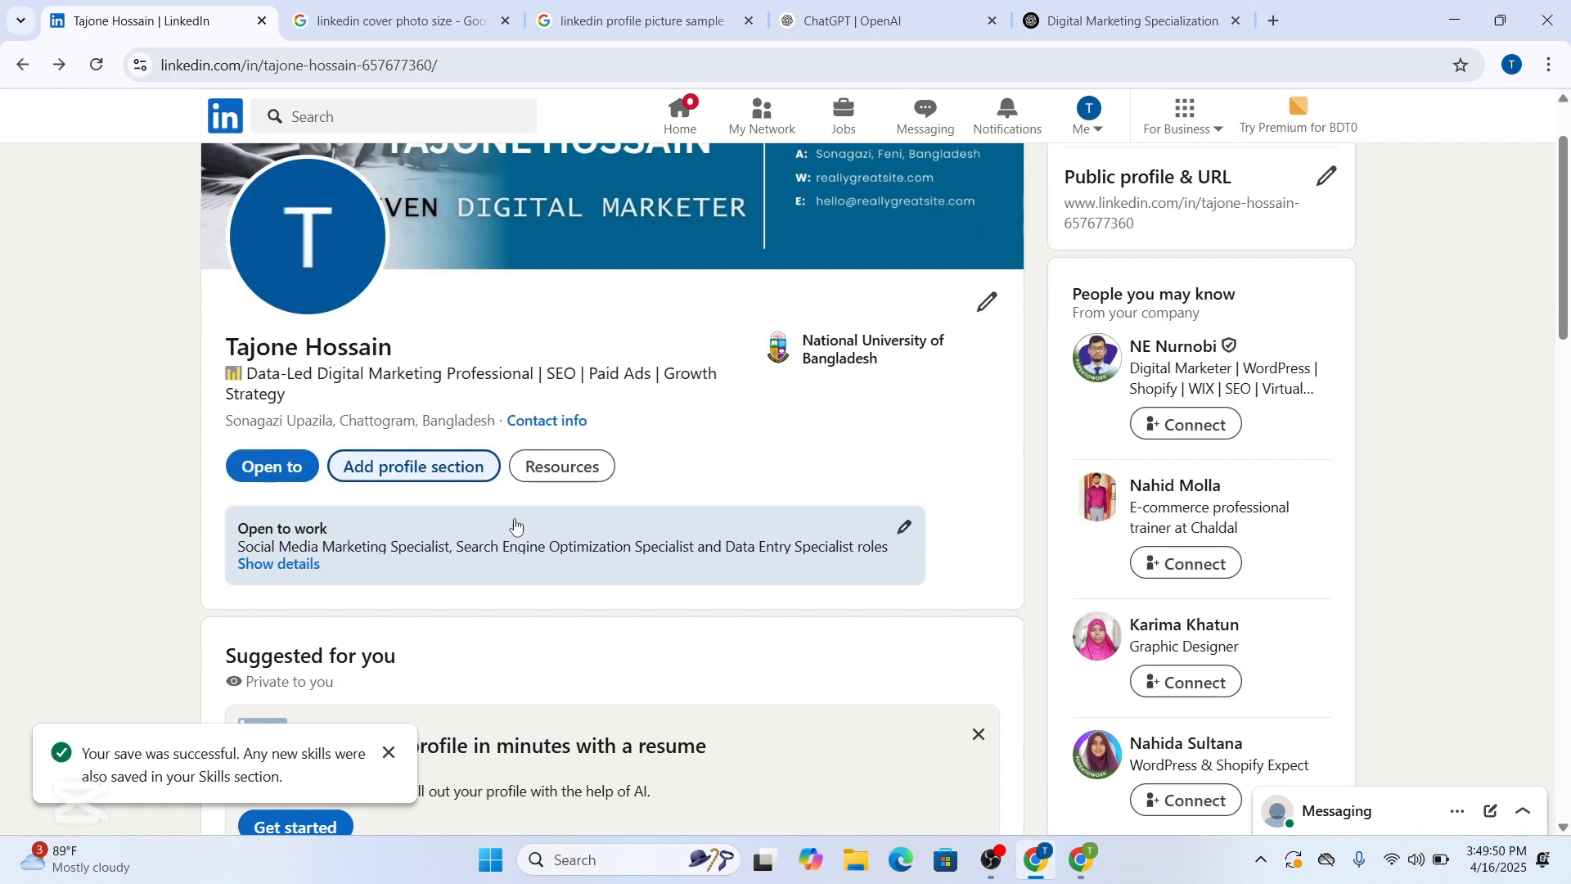
left_click(399, 741)
scroll(446, 597, "down", 5)
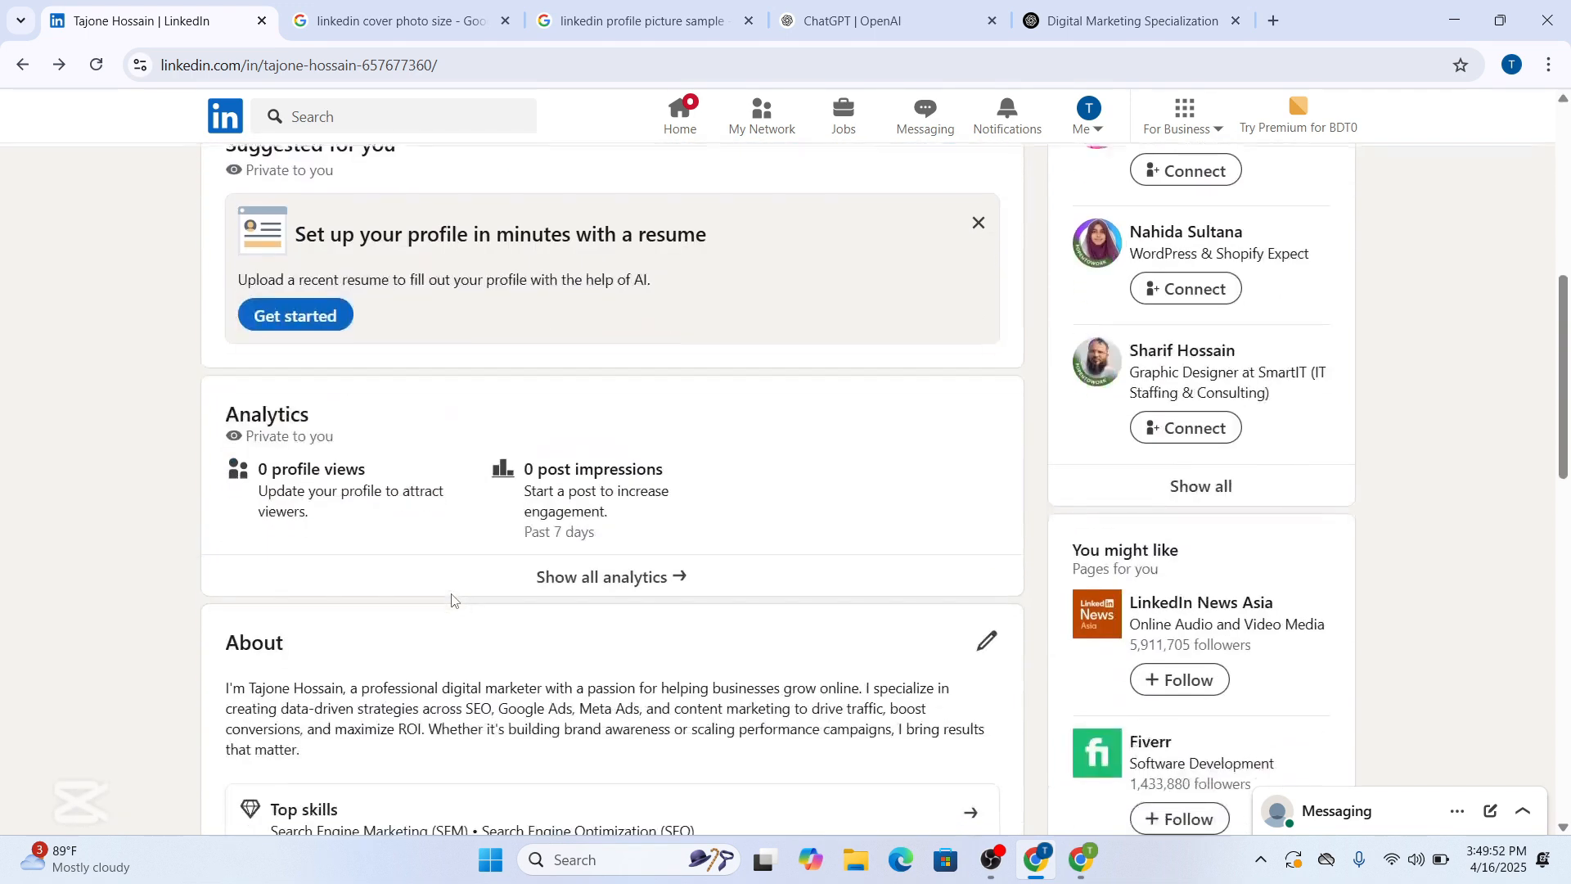
scroll(428, 642, "down", 2)
left_click_drag(202, 487, 475, 567)
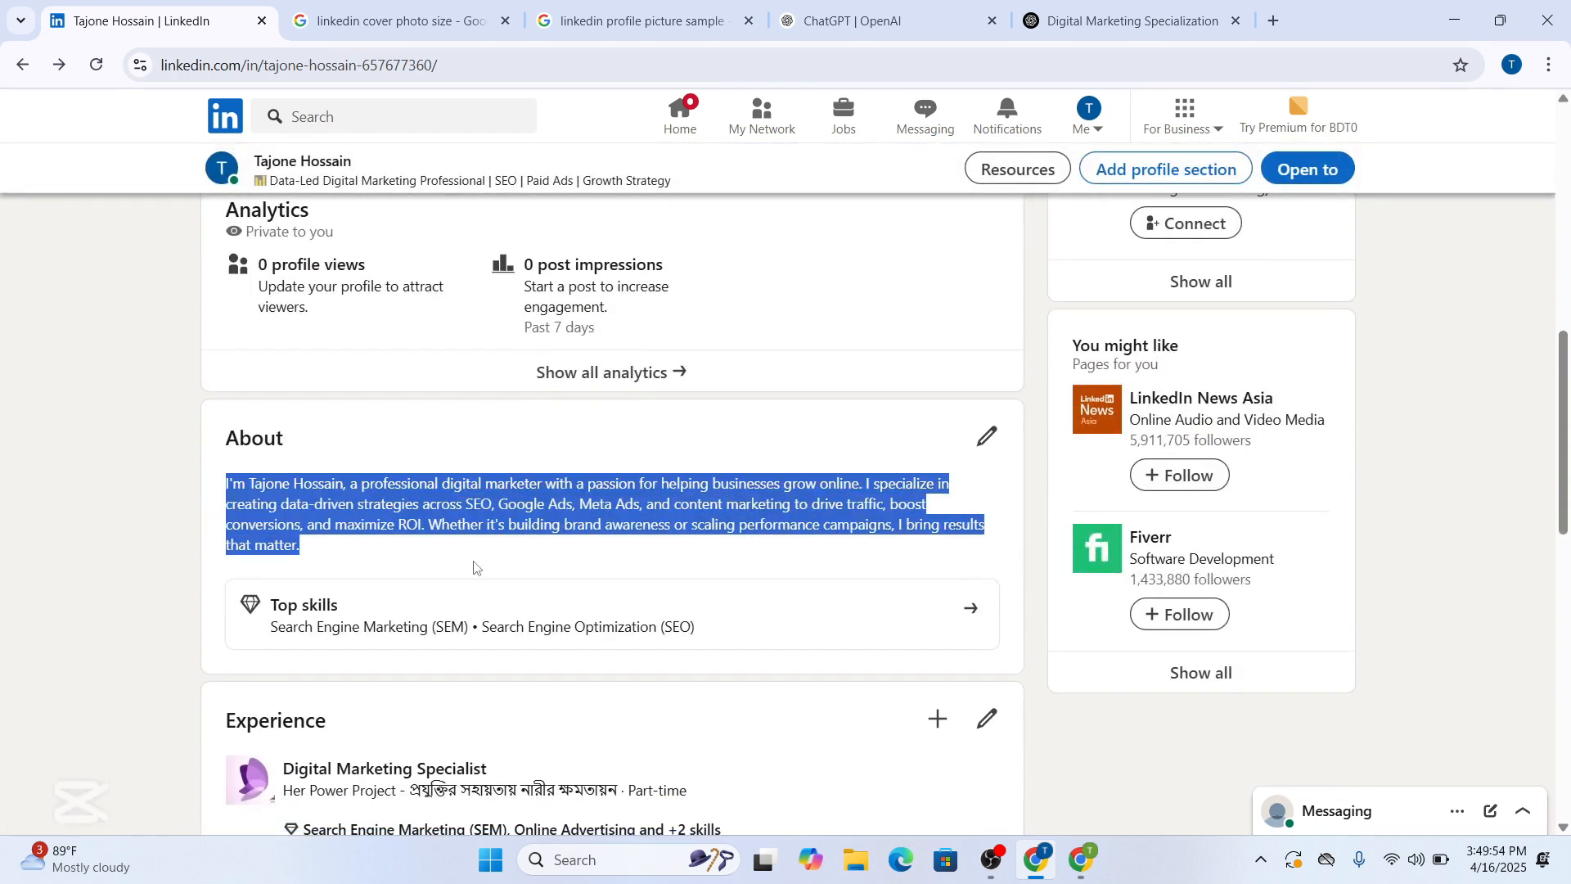
scroll(477, 568, "up", 10)
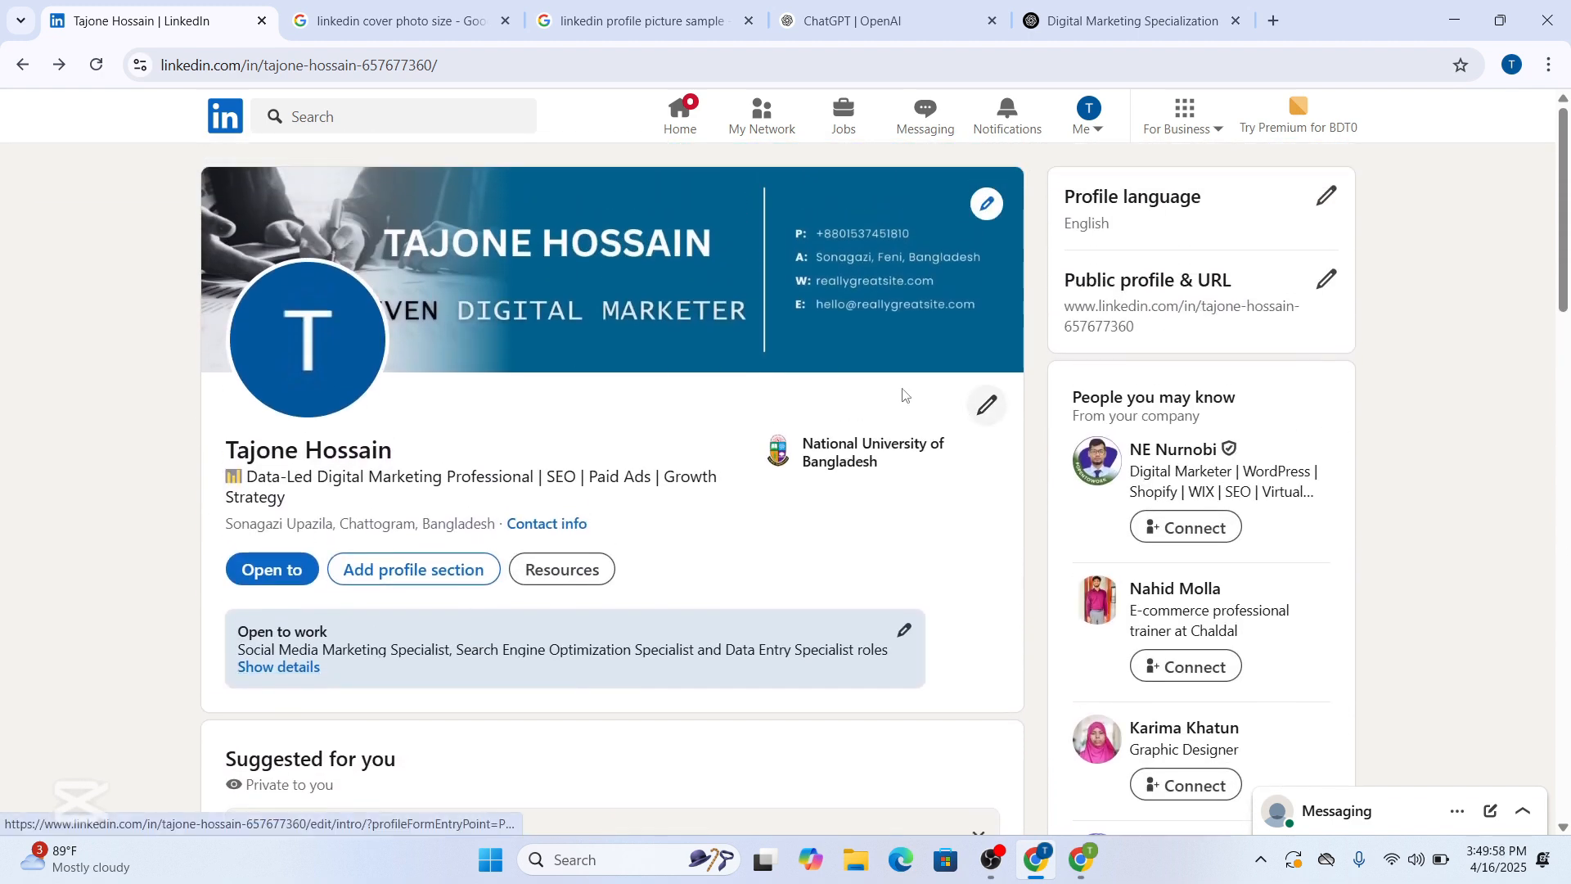
- Open the LinkedIn home feed and look through its job search card, post box and suggested posts
left_click(693, 117)
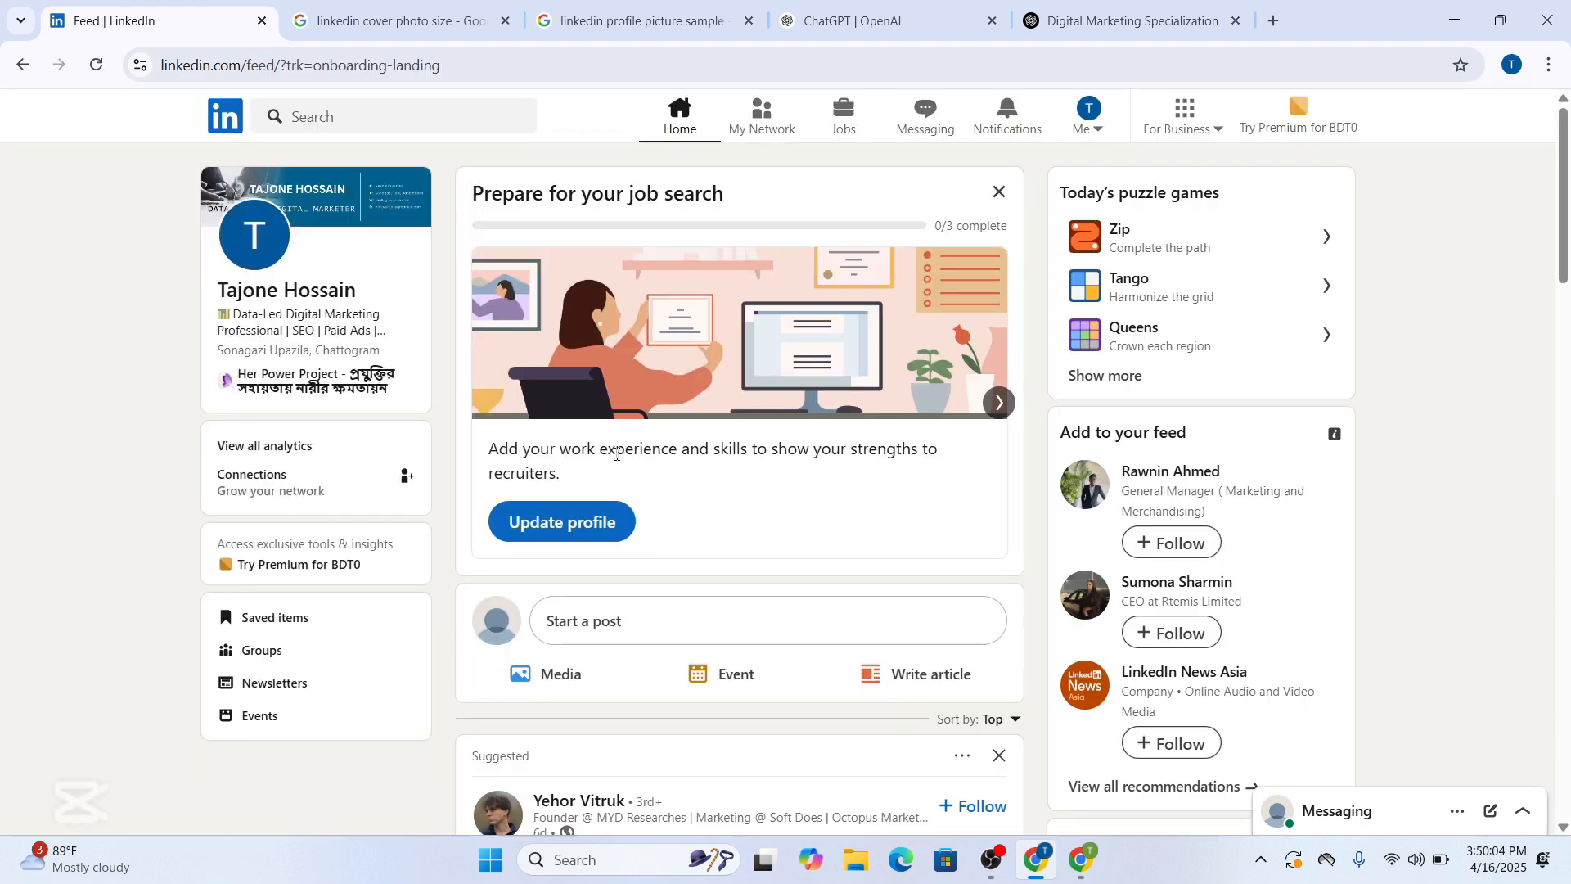
scroll(352, 573, "down", 1)
scroll(369, 579, "up", 1)
scroll(613, 245, "down", 5)
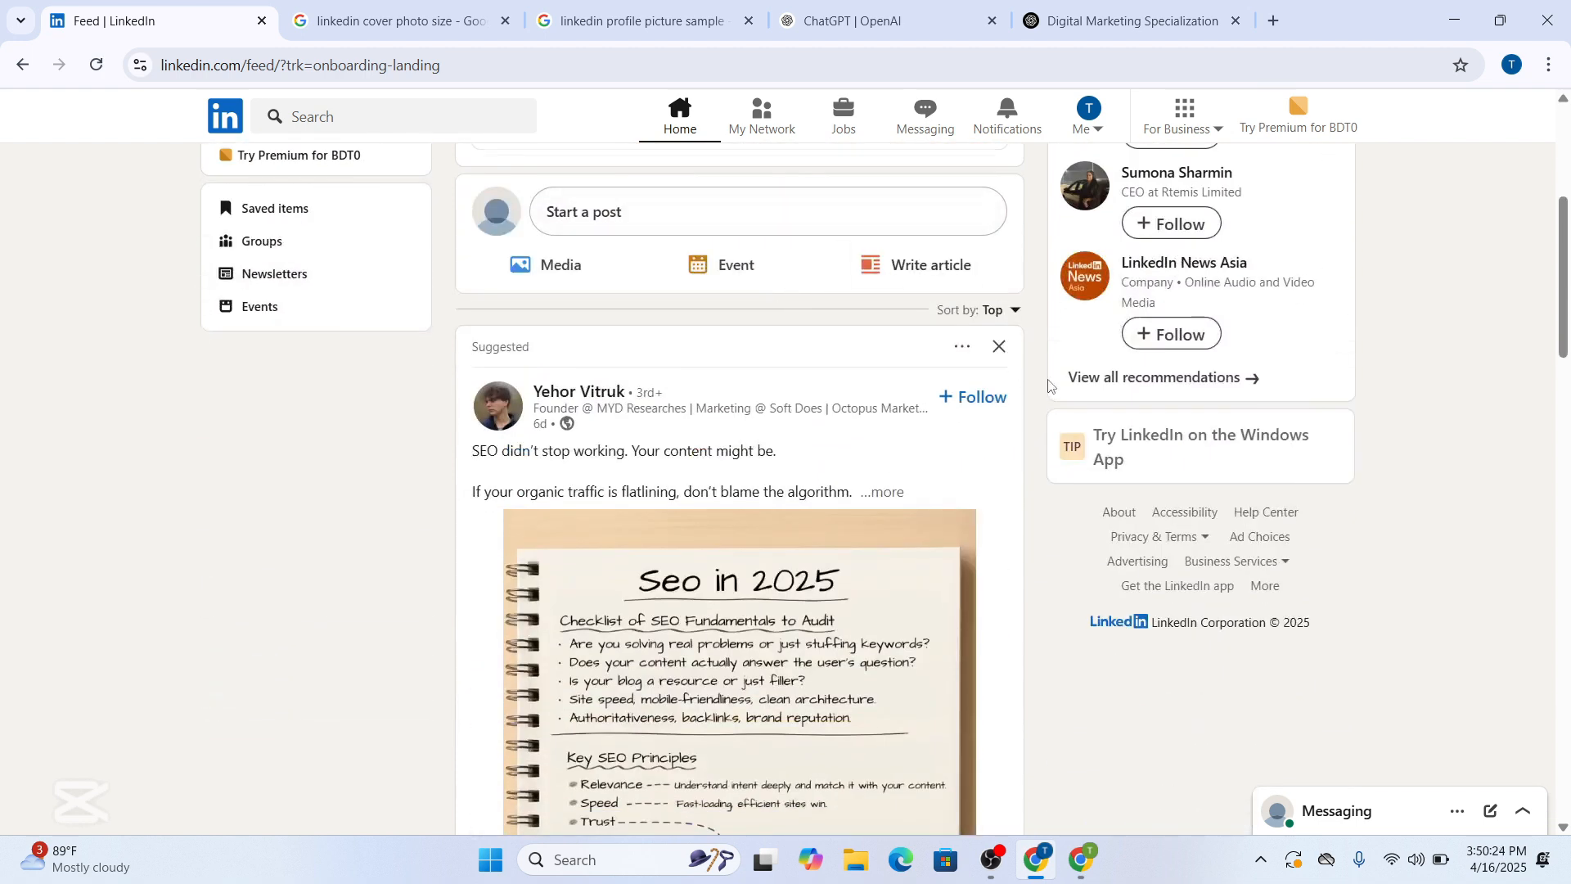
scroll(1050, 384, "up", 5)
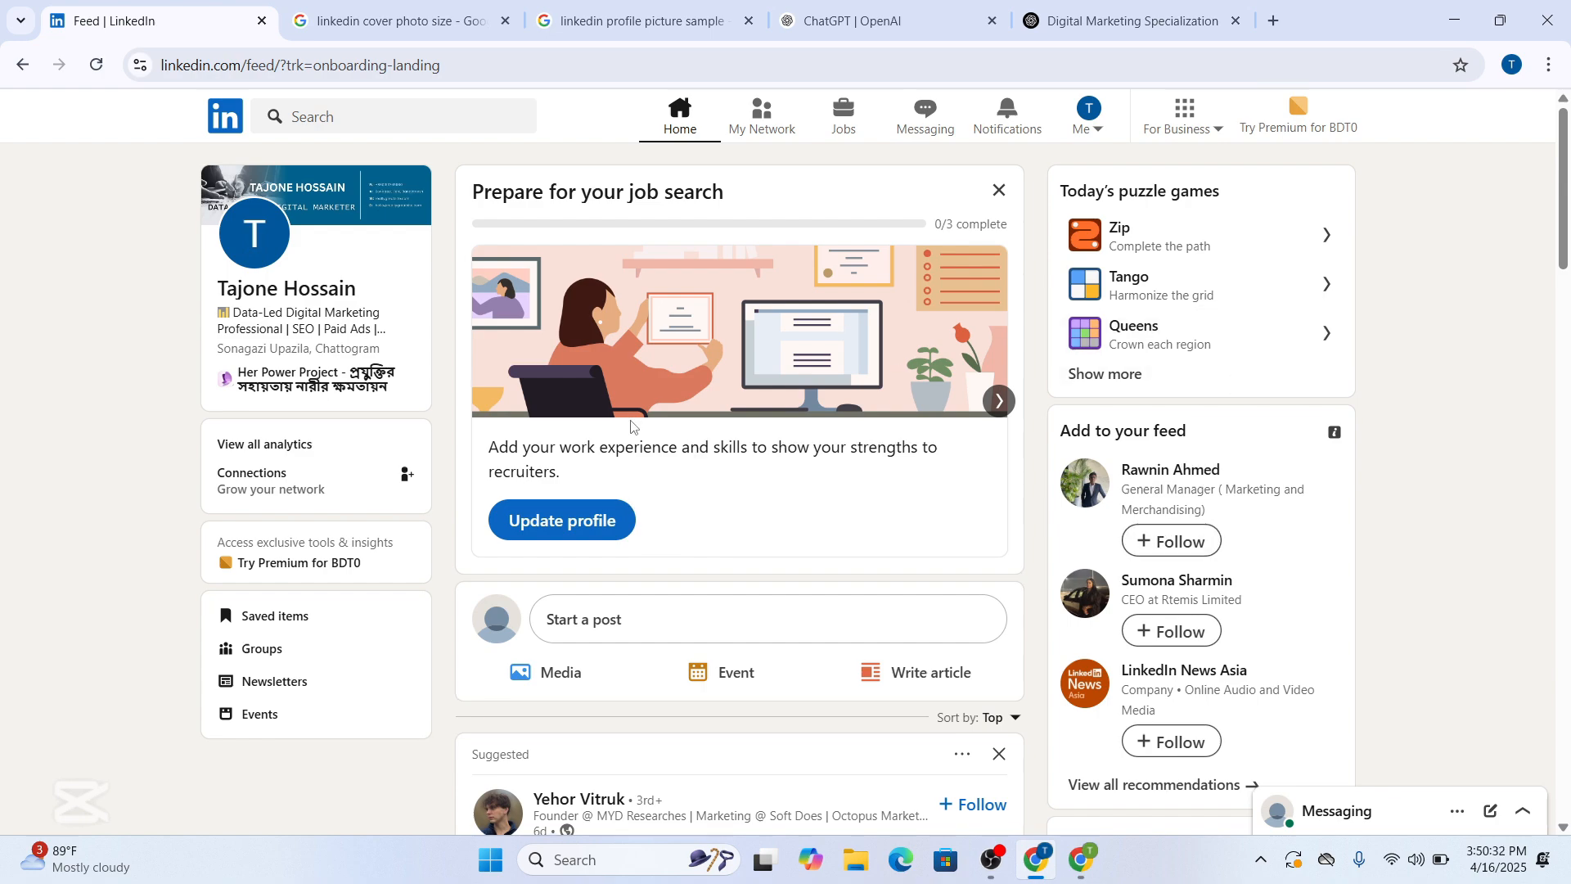
scroll(630, 426, "down", 6)
scroll(632, 426, "up", 6)
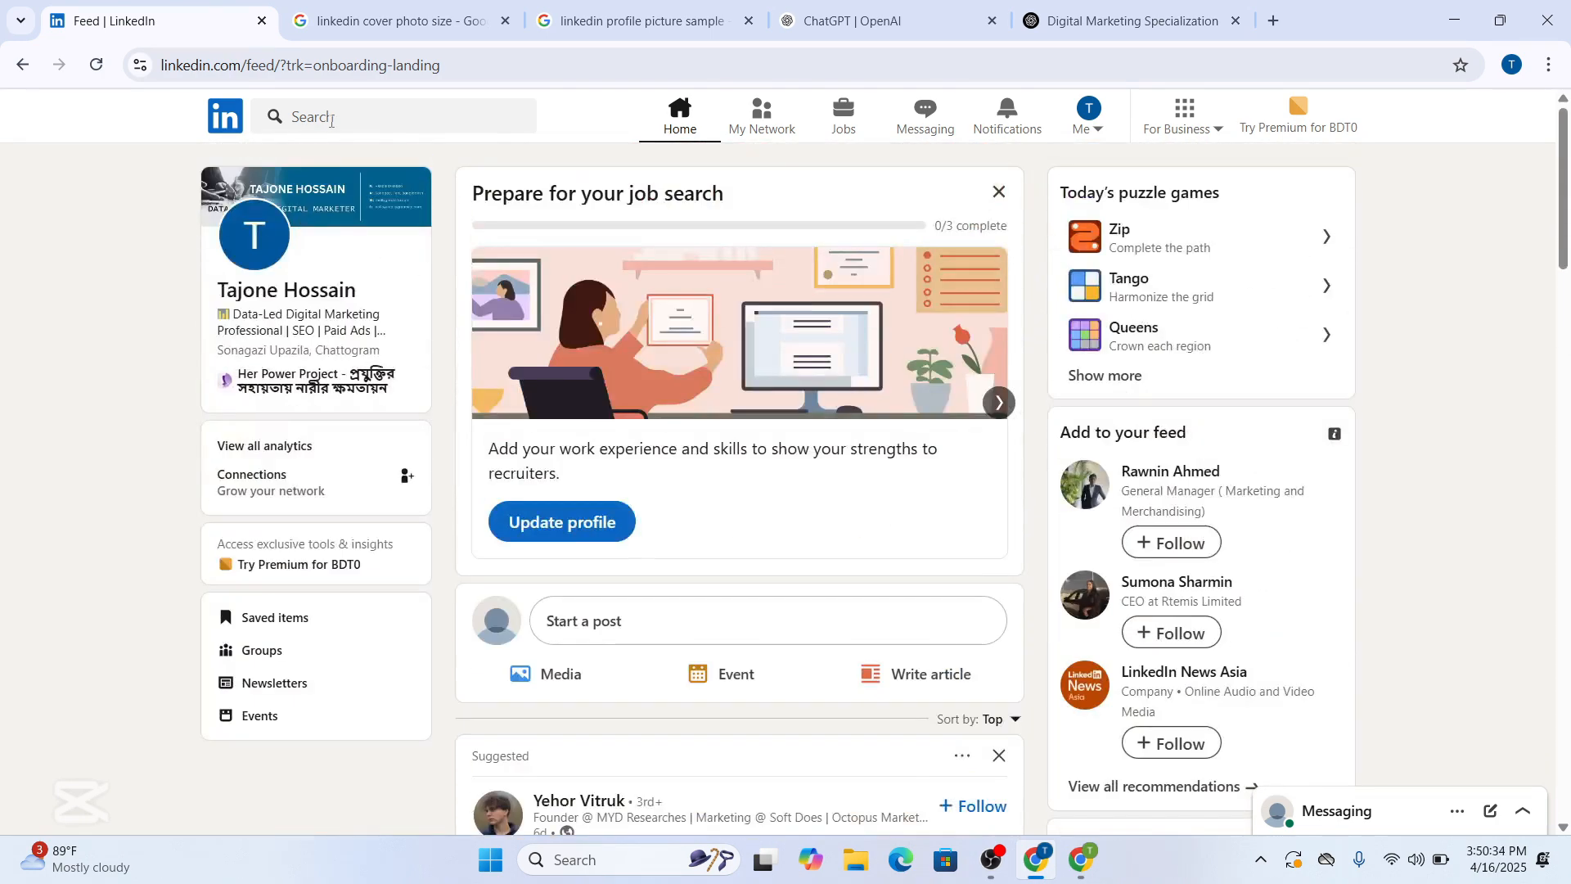
- Search LinkedIn for "digital marketer" and look through the job, people, service and course results
left_click(315, 117)
type("Digi")
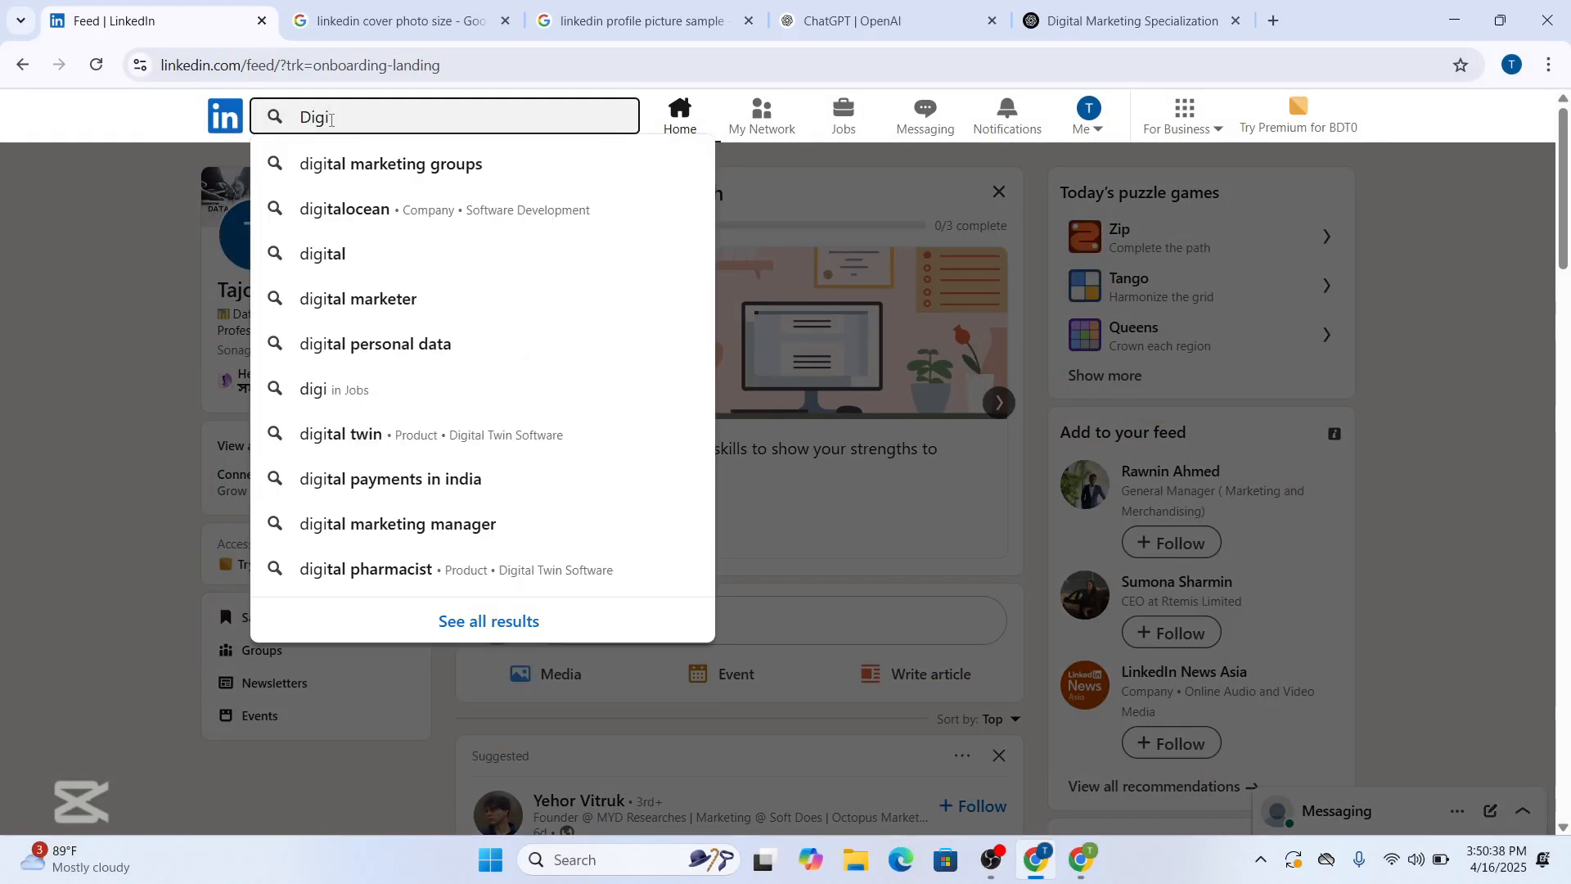
left_click(375, 294)
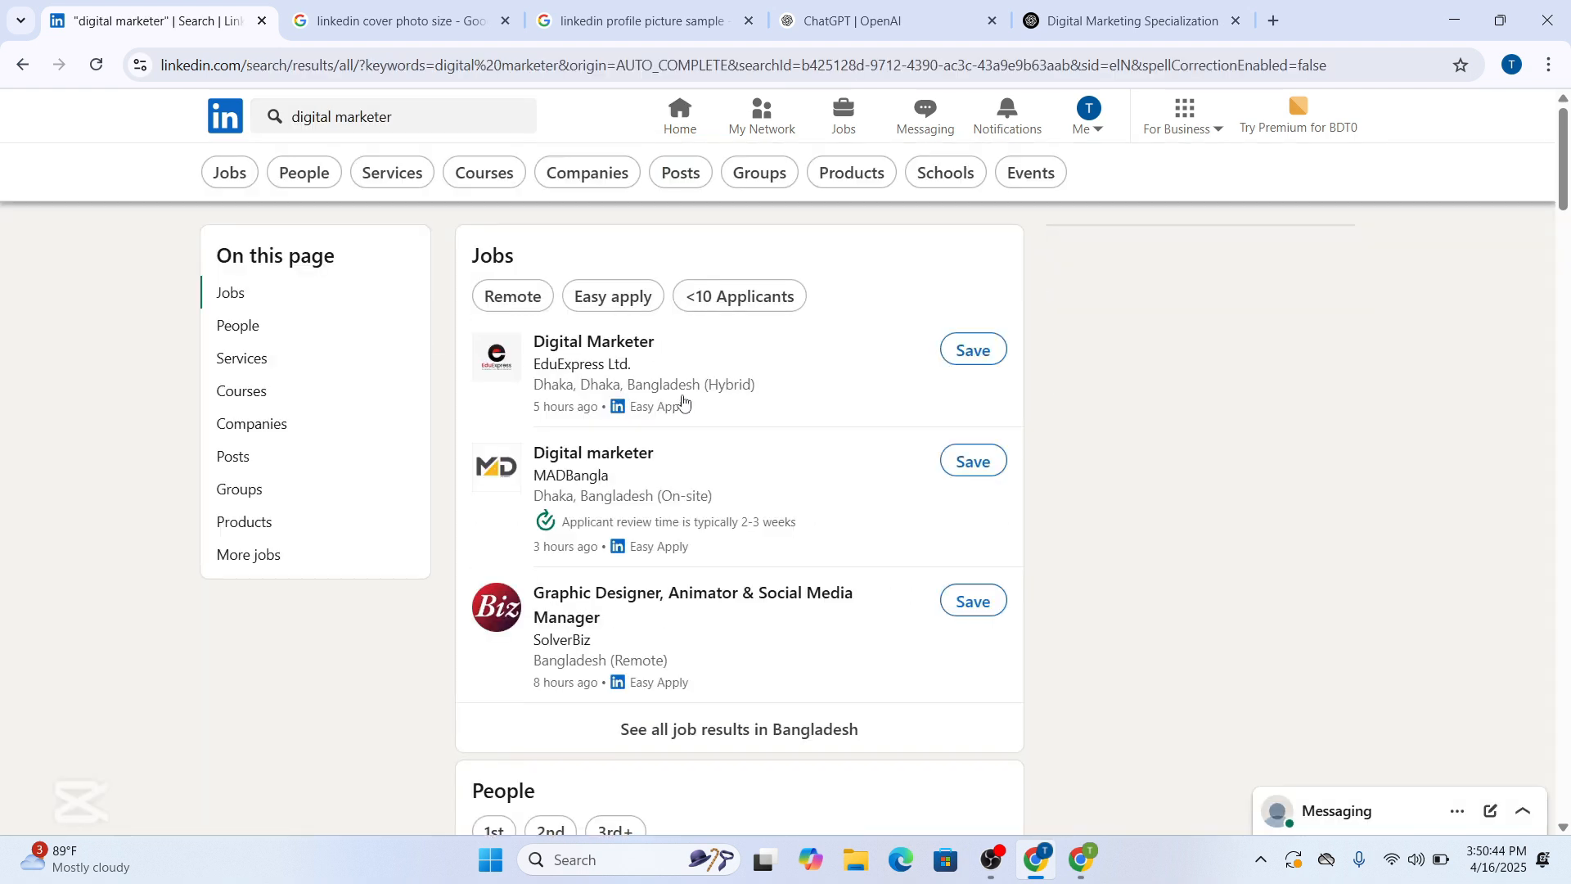
scroll(683, 403, "down", 8)
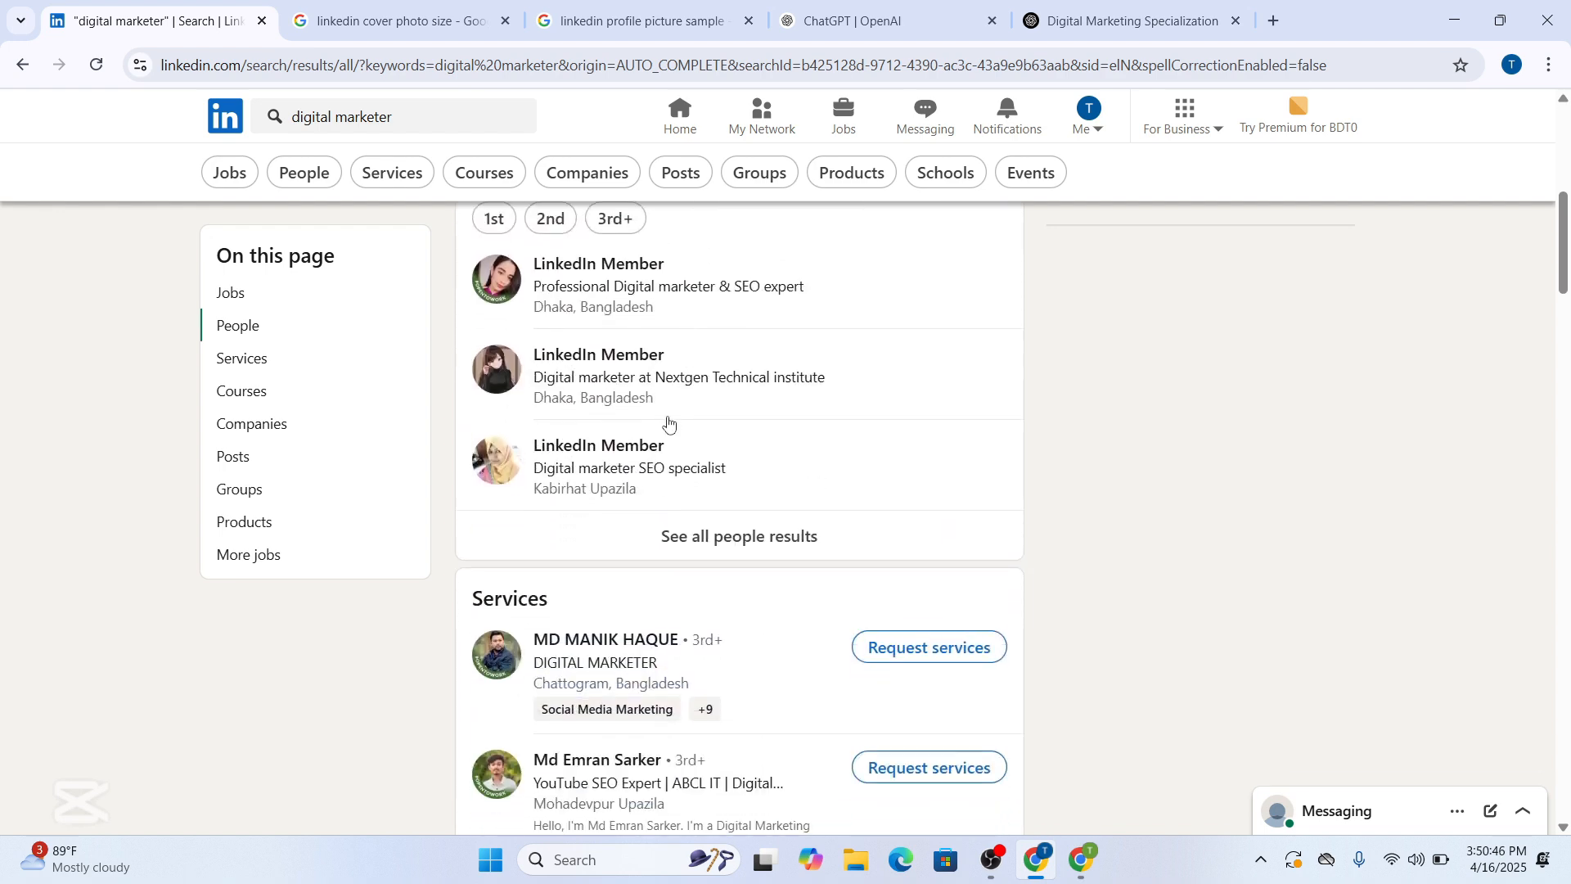
scroll(652, 495, "down", 6)
scroll(662, 491, "up", 7)
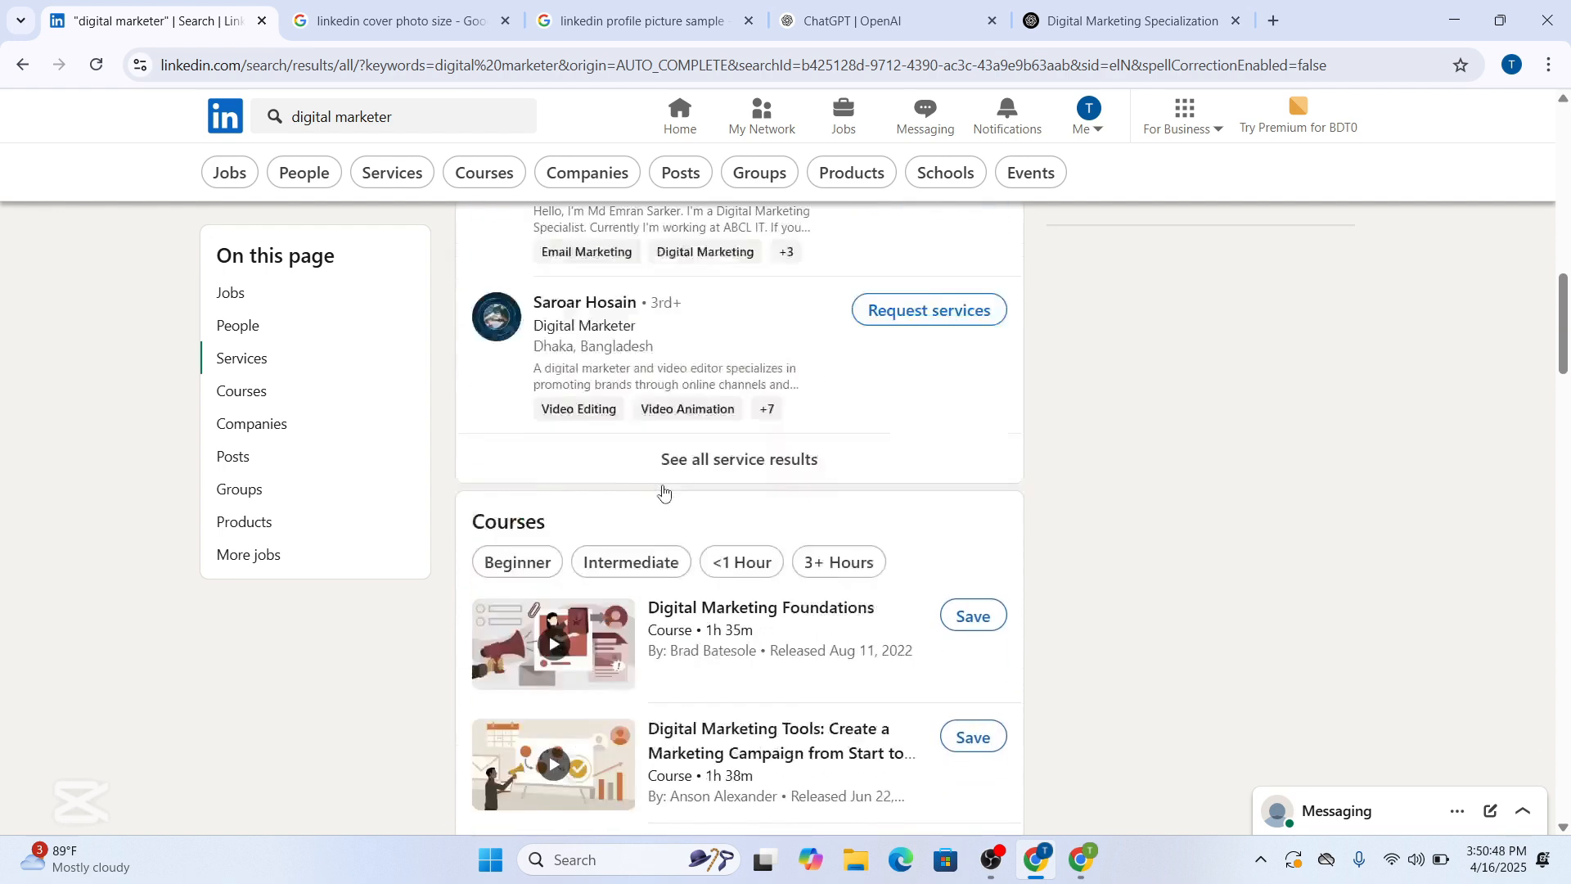
scroll(372, 421, "up", 7)
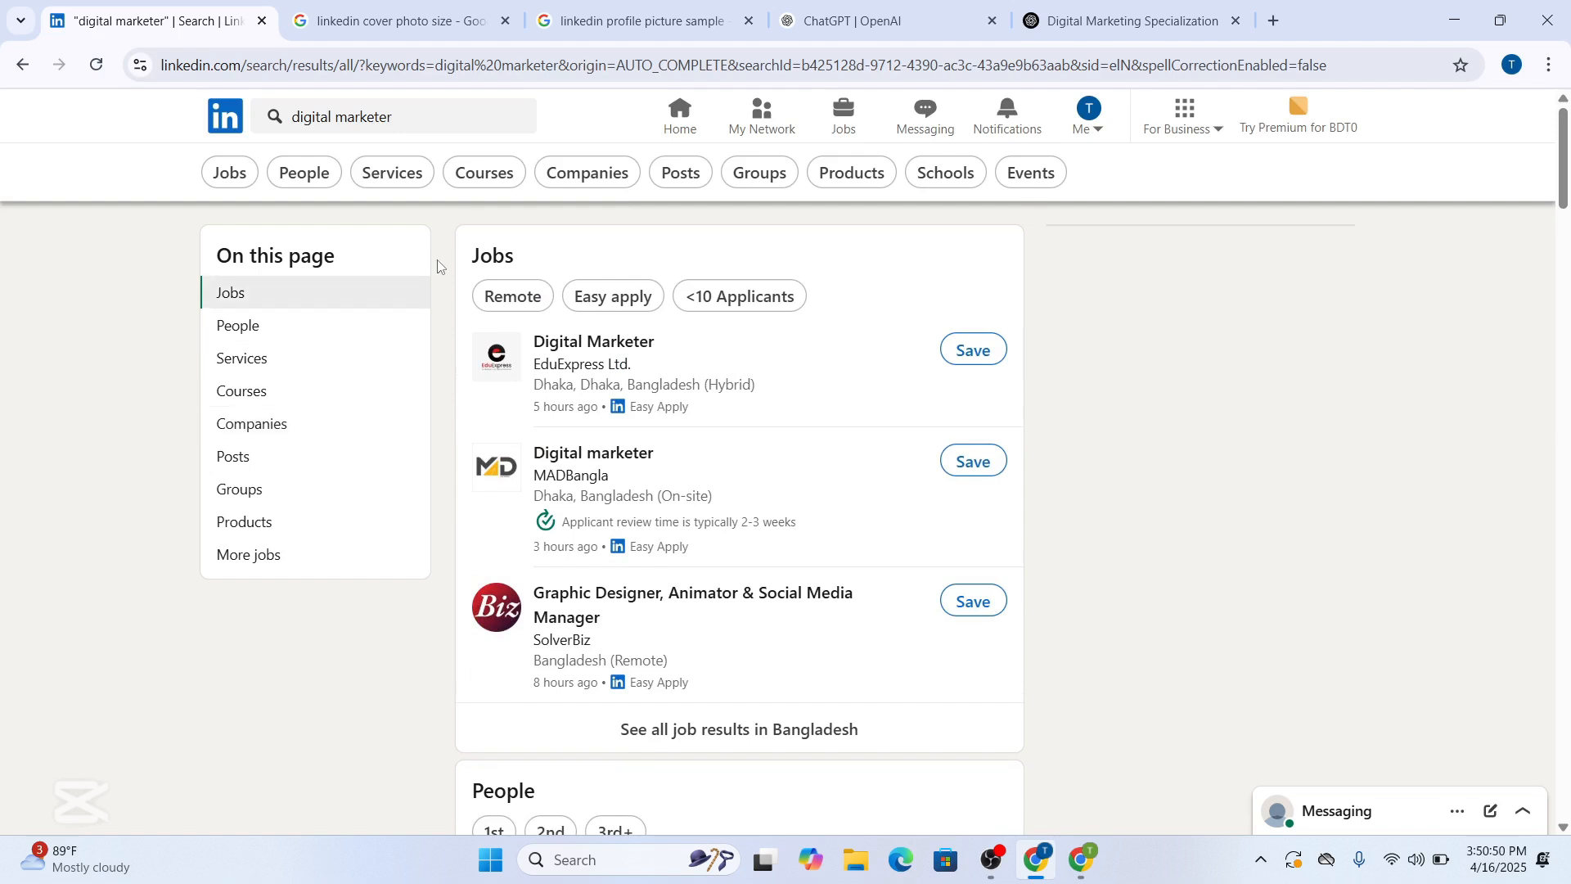
- Return to the home feed and examine the profile card, side sections and suggested post
left_click(680, 119)
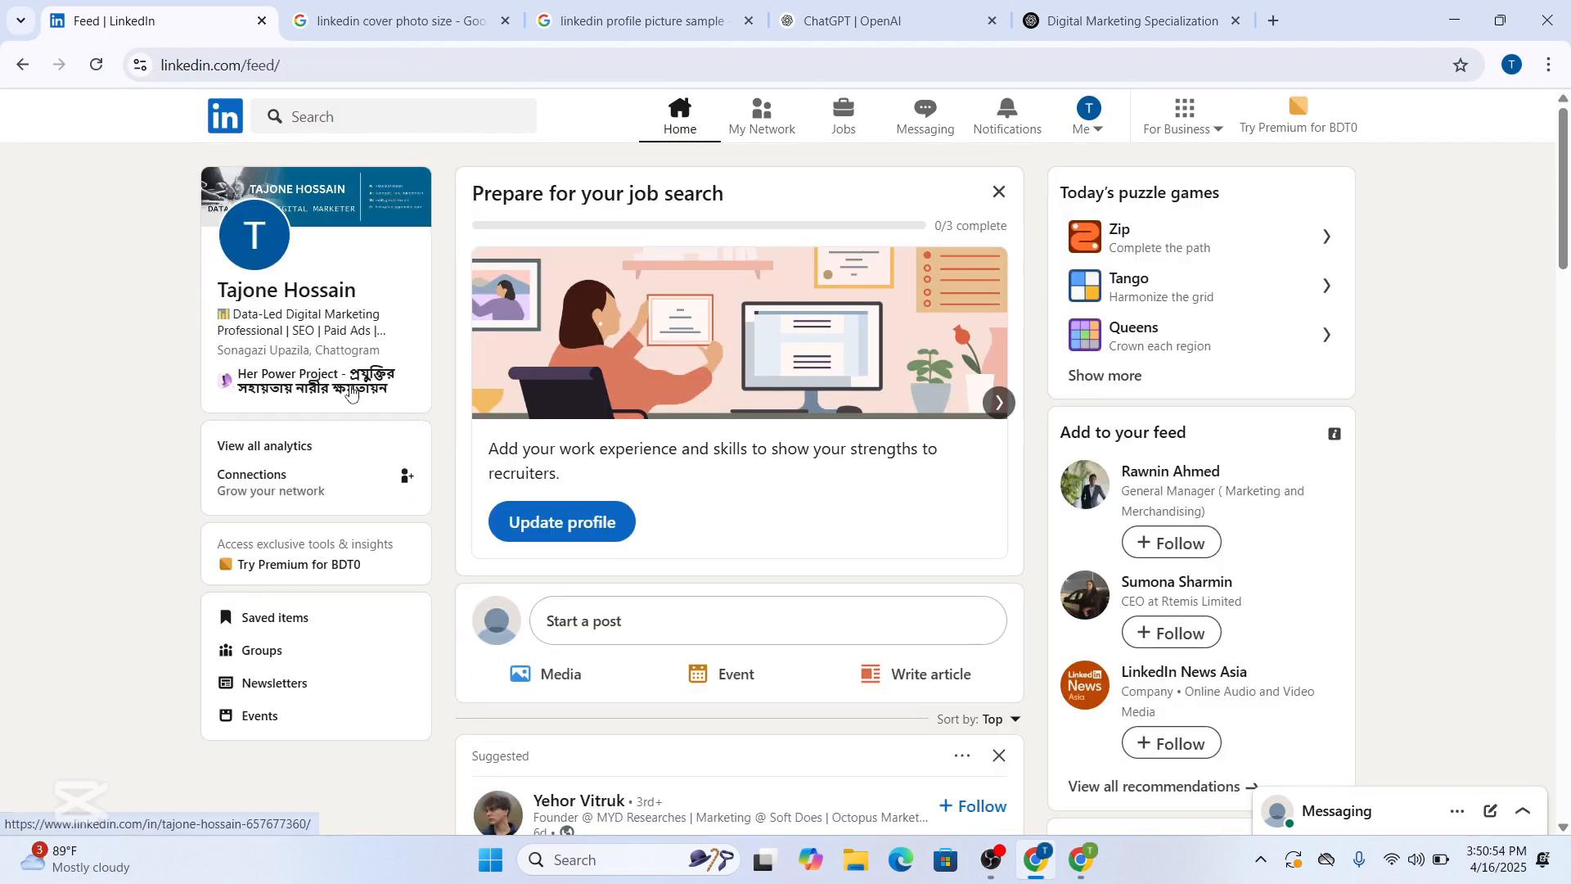
scroll(701, 396, "down", 2)
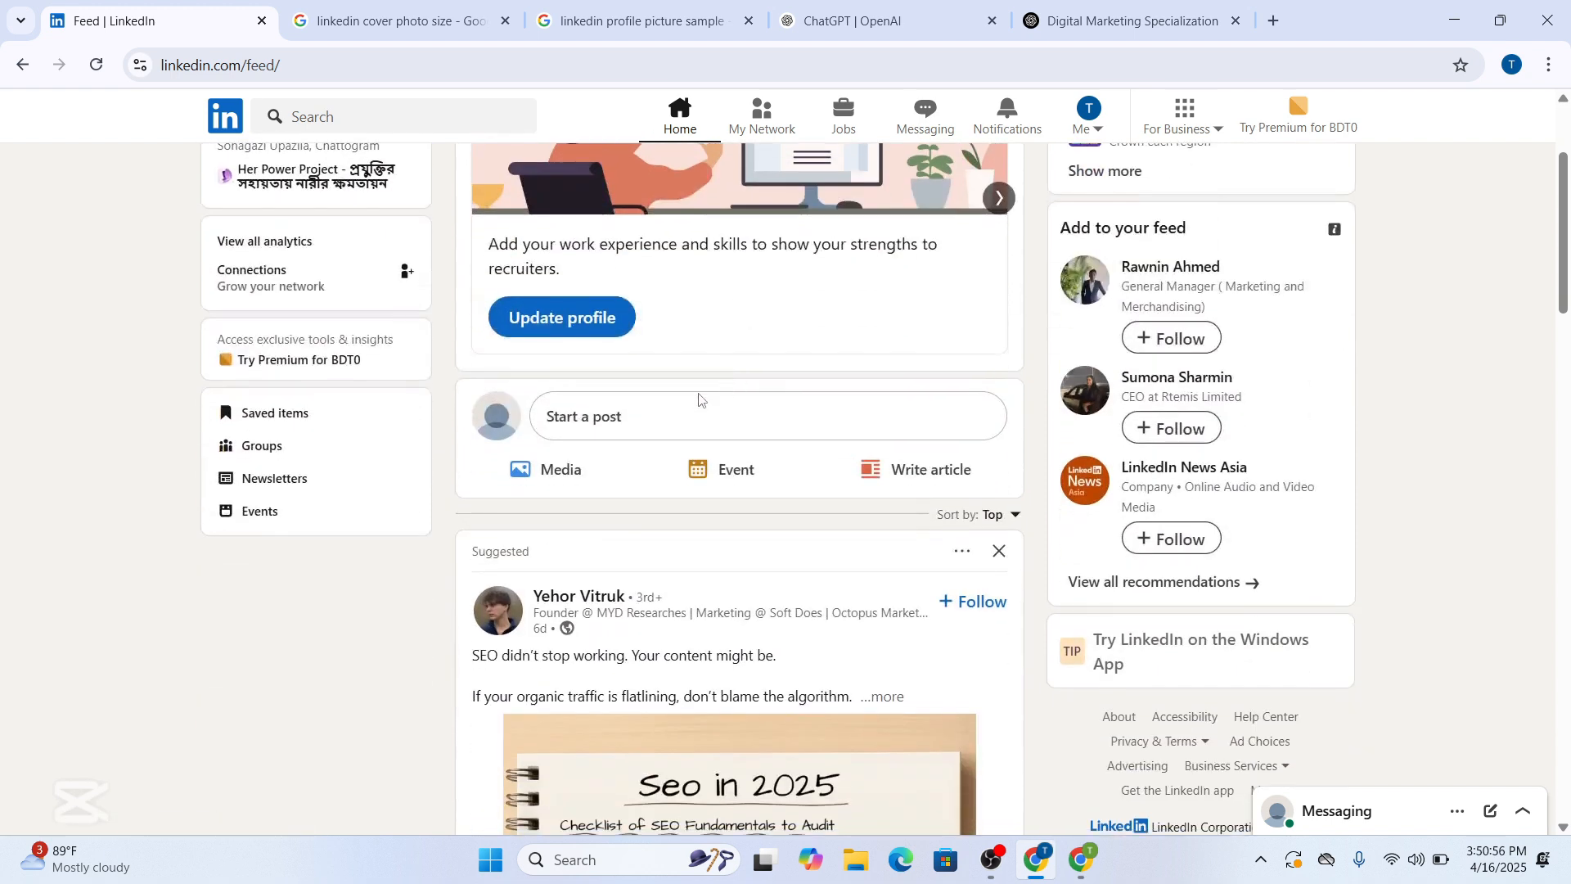
scroll(270, 335, "up", 2)
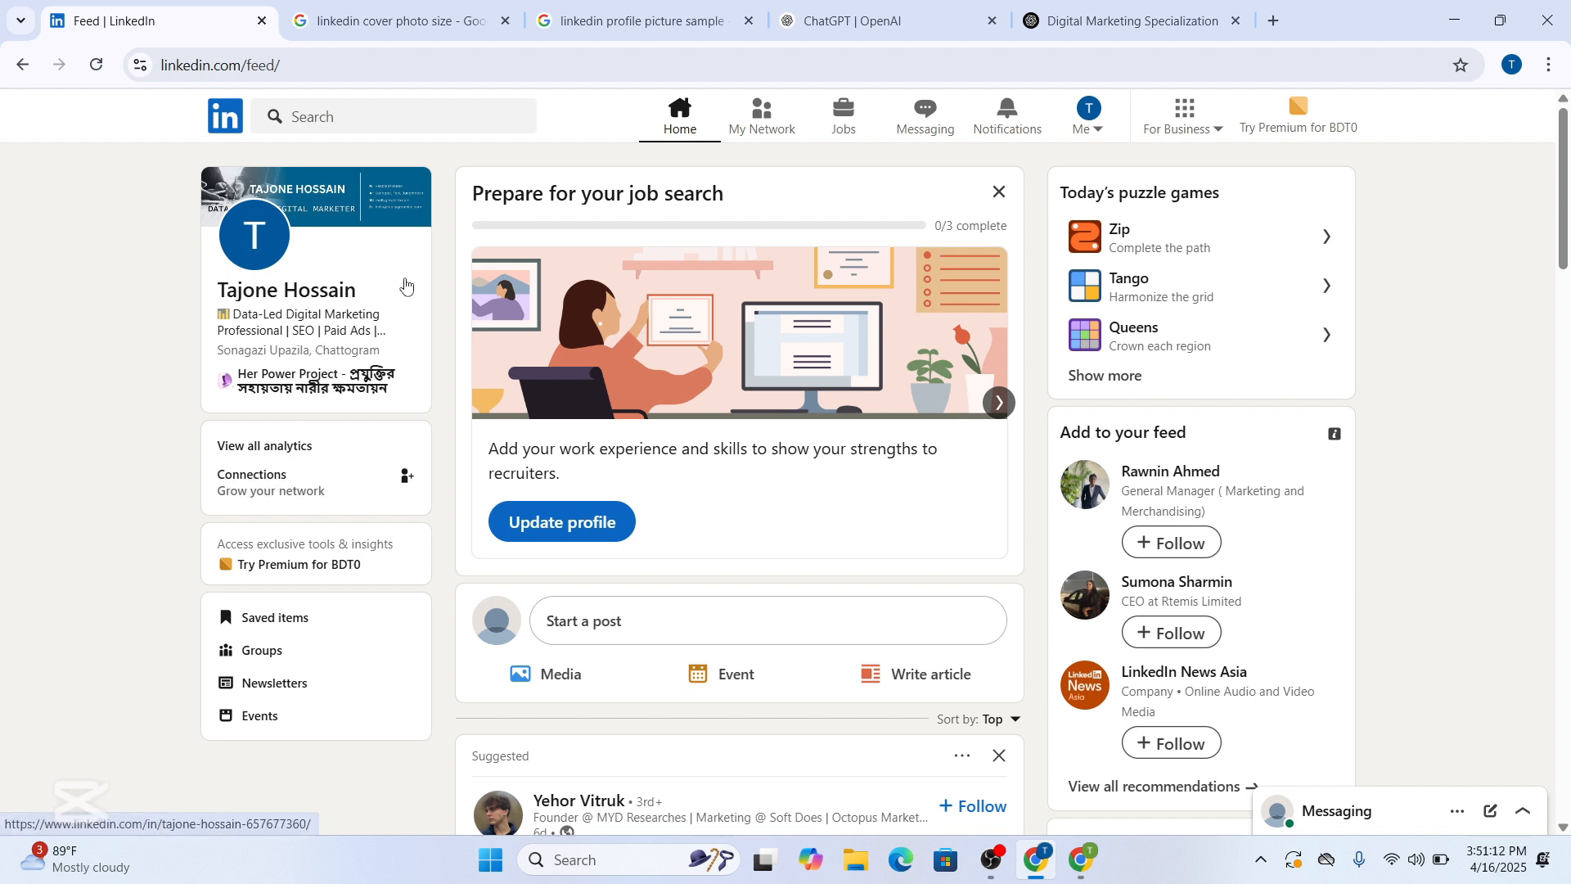
left_click_drag(206, 299, 384, 301)
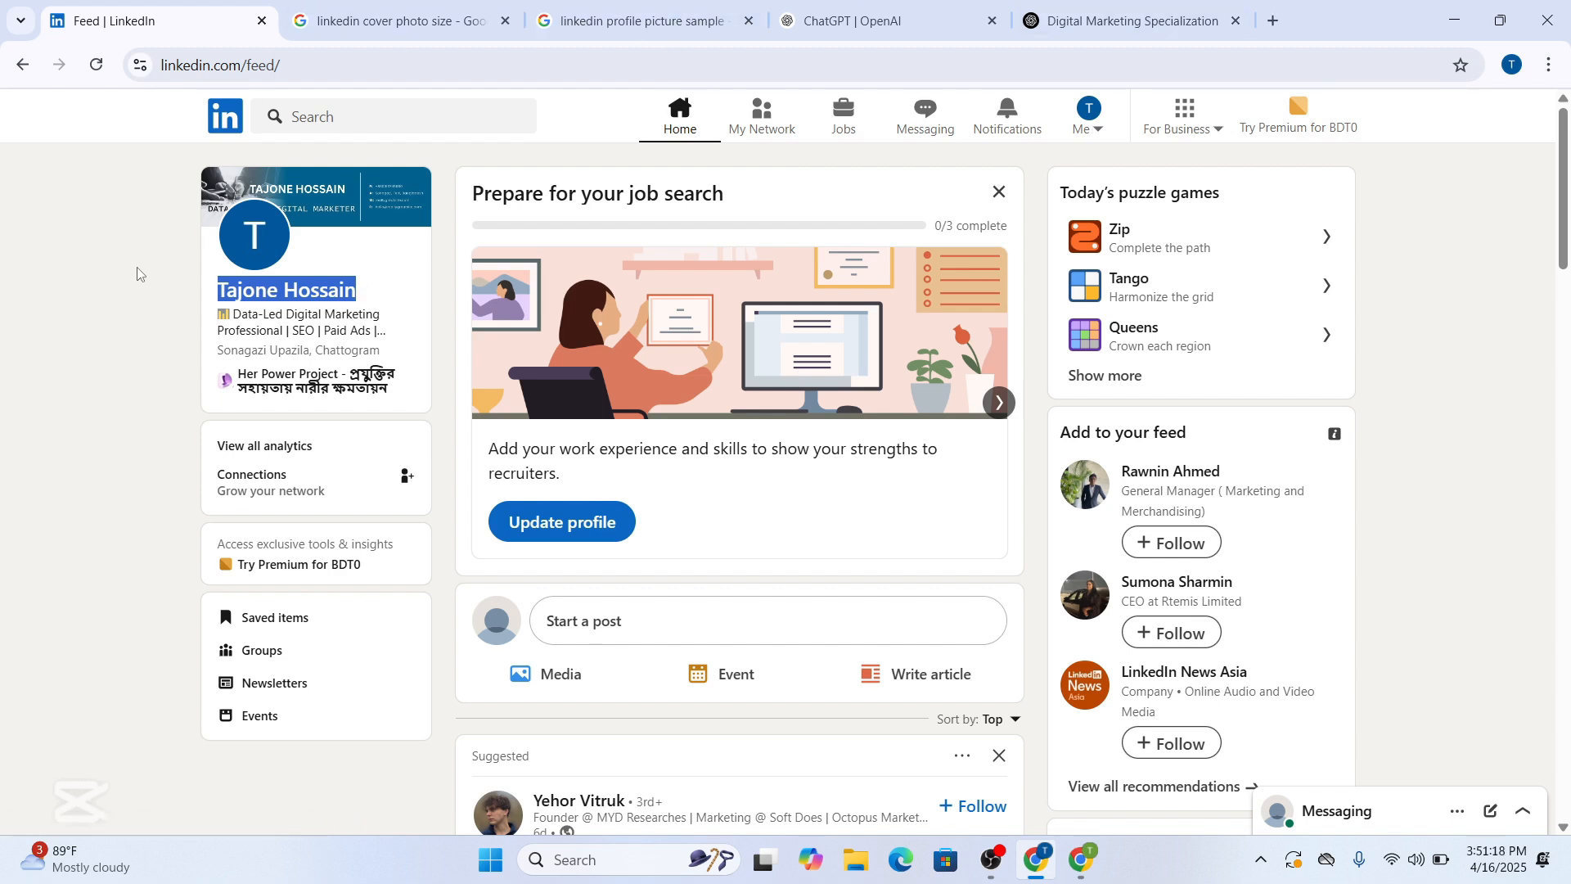
left_click(175, 276)
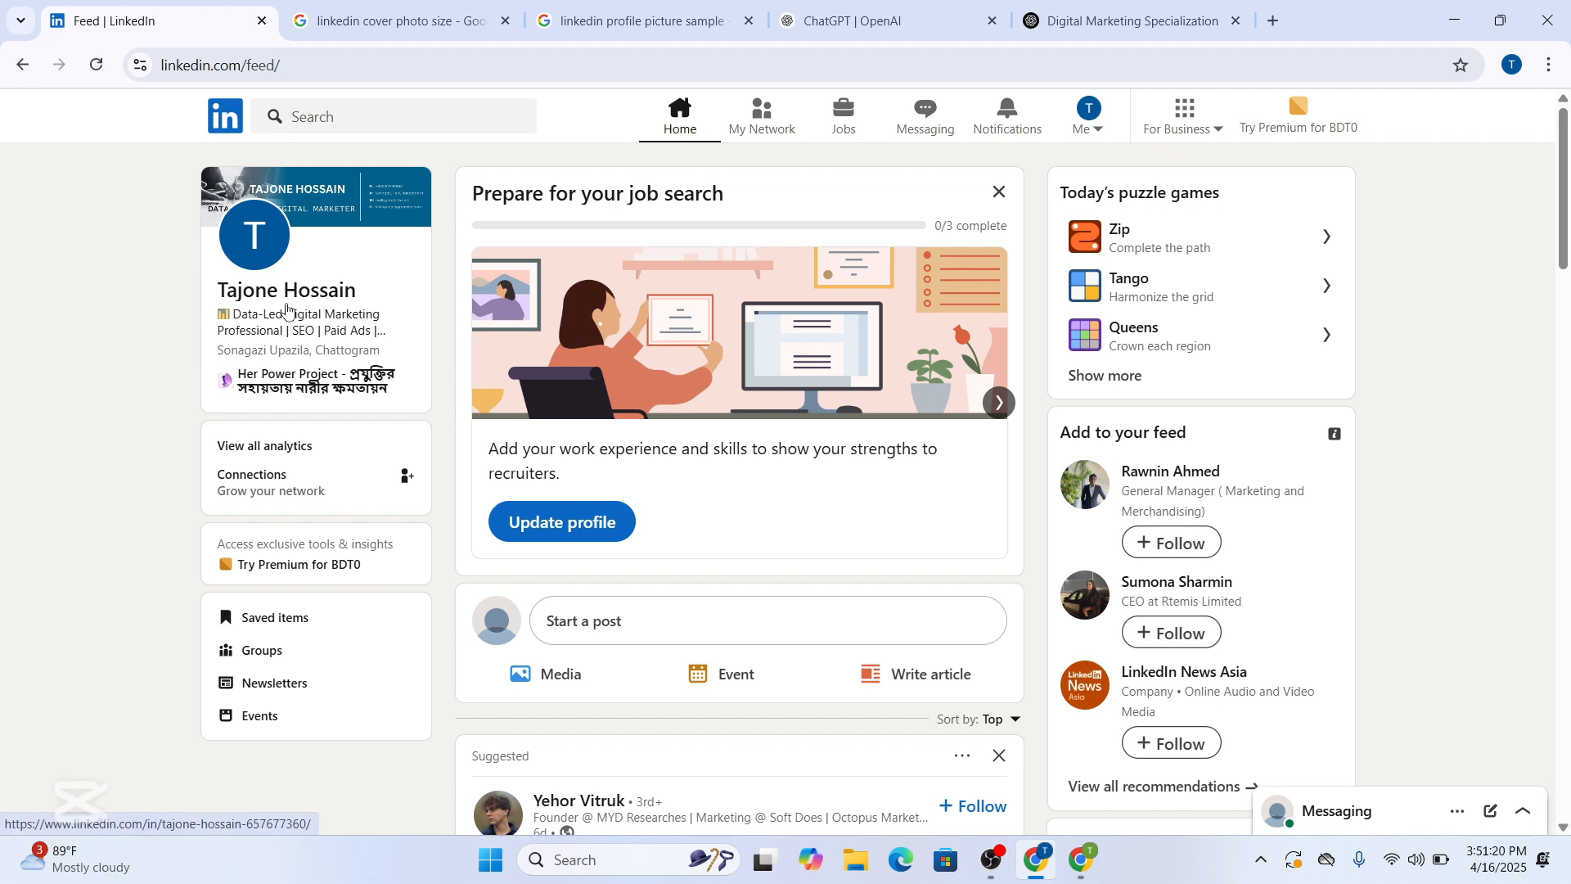
scroll(286, 311, "down", 1)
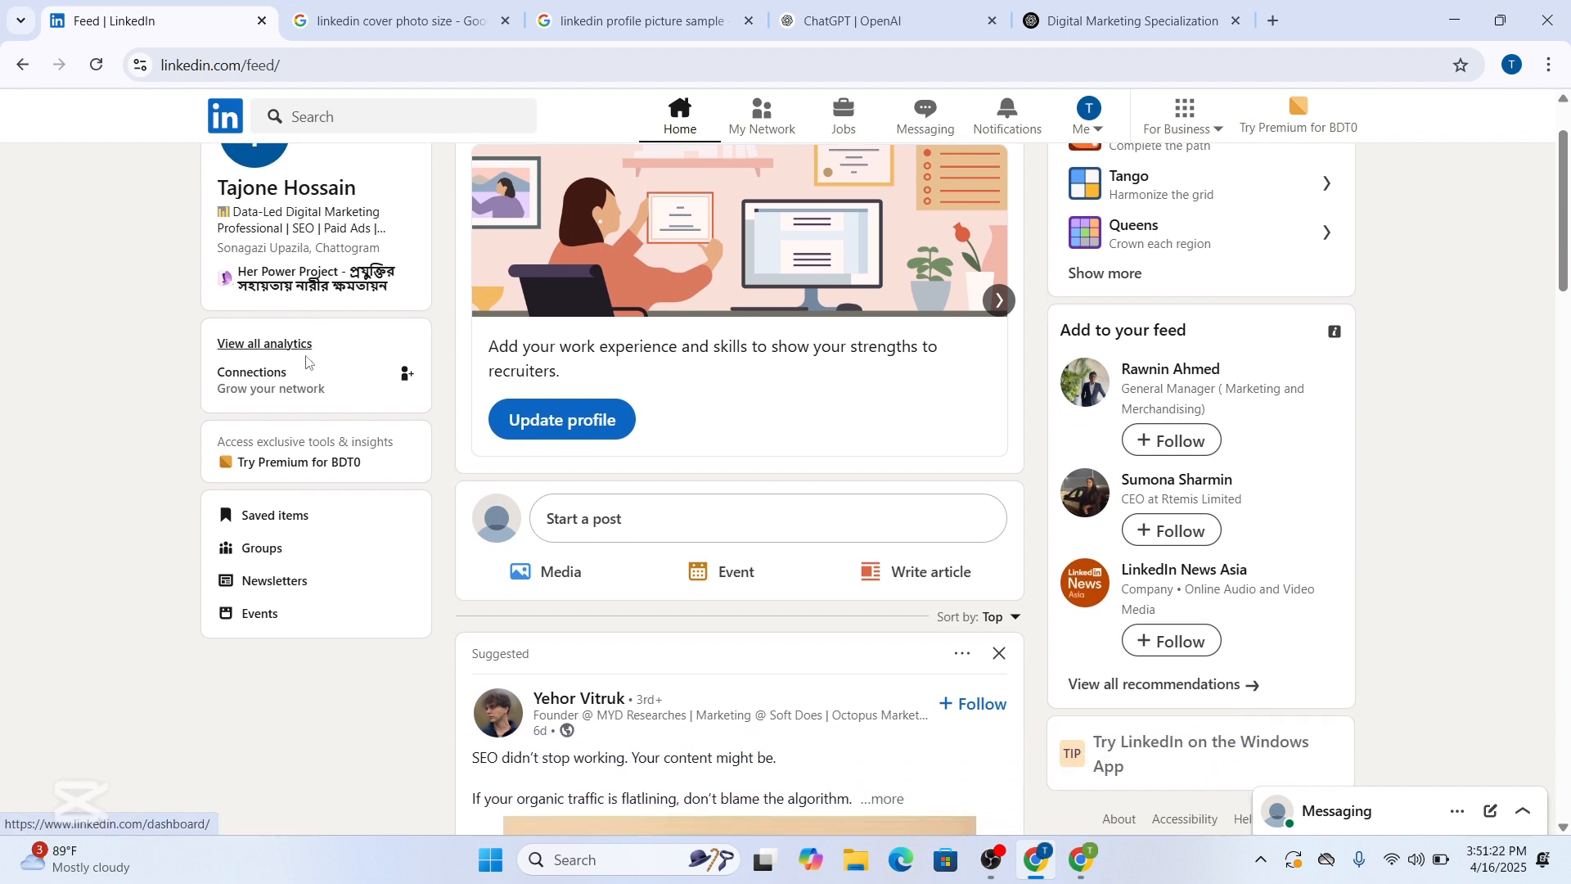
scroll(291, 442, "up", 1)
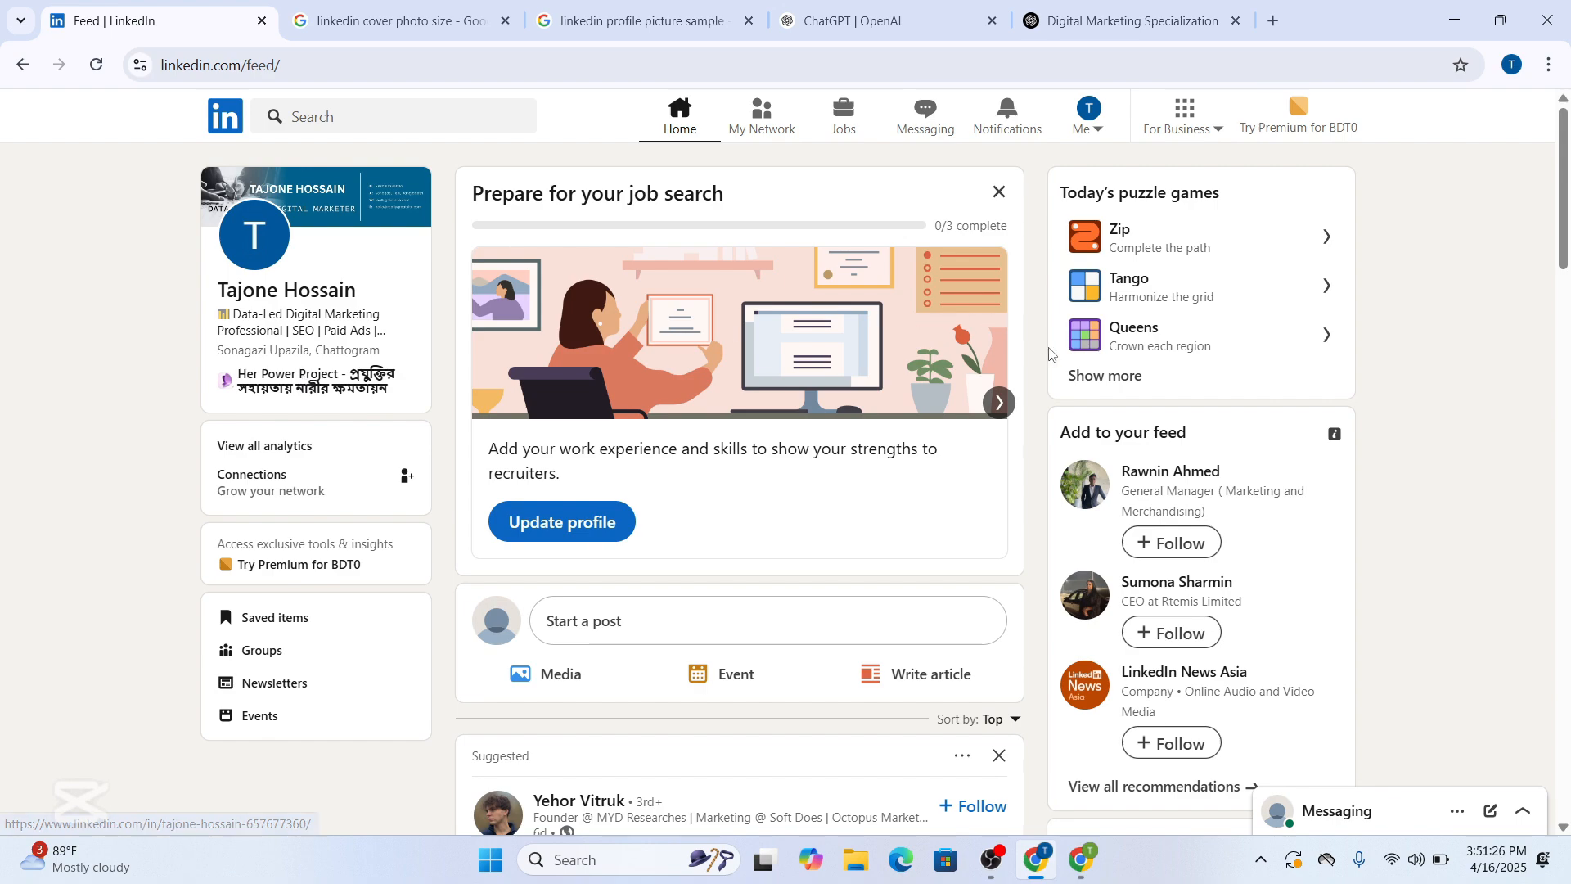
scroll(1086, 377, "down", 5)
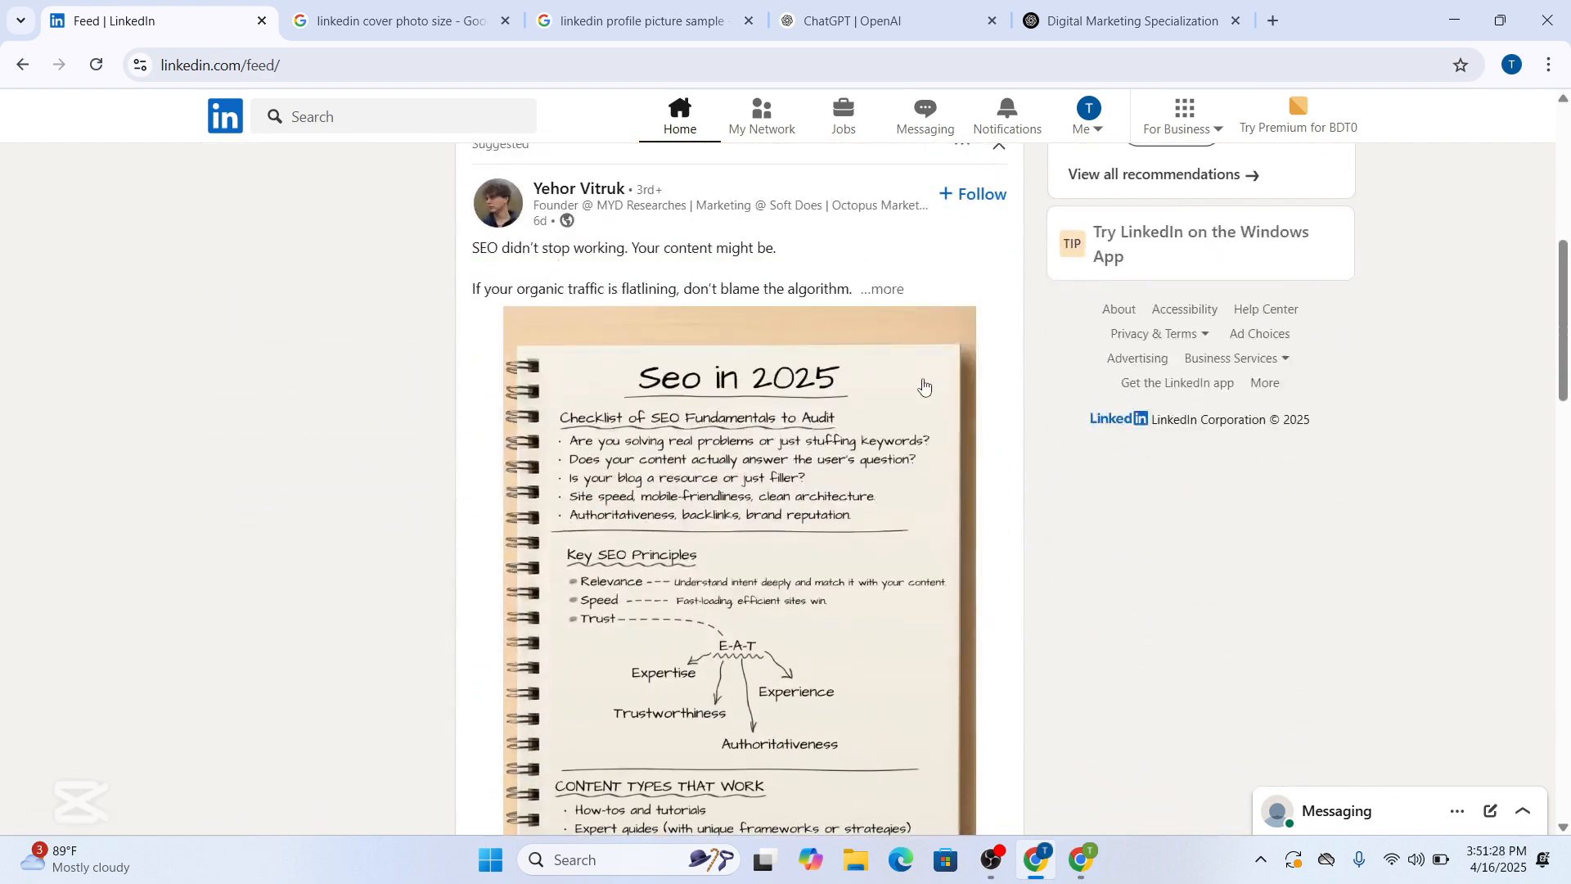
scroll(663, 396, "up", 5)
scroll(587, 457, "up", 3)
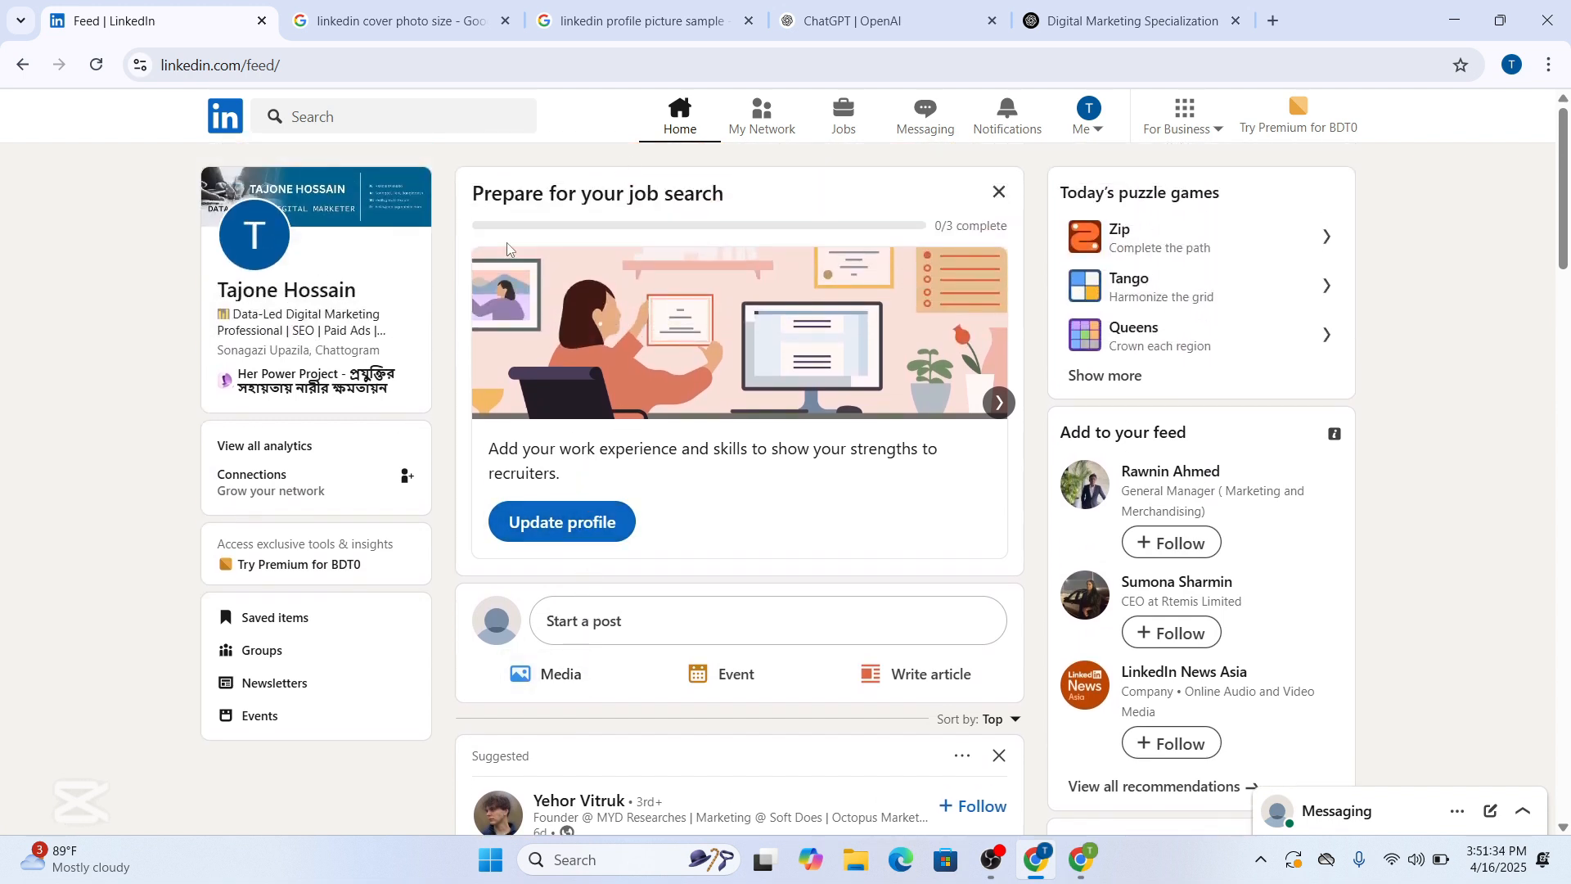
- View the profile's analytics dashboard and go back to the home feed
scroll(274, 483, "down", 1)
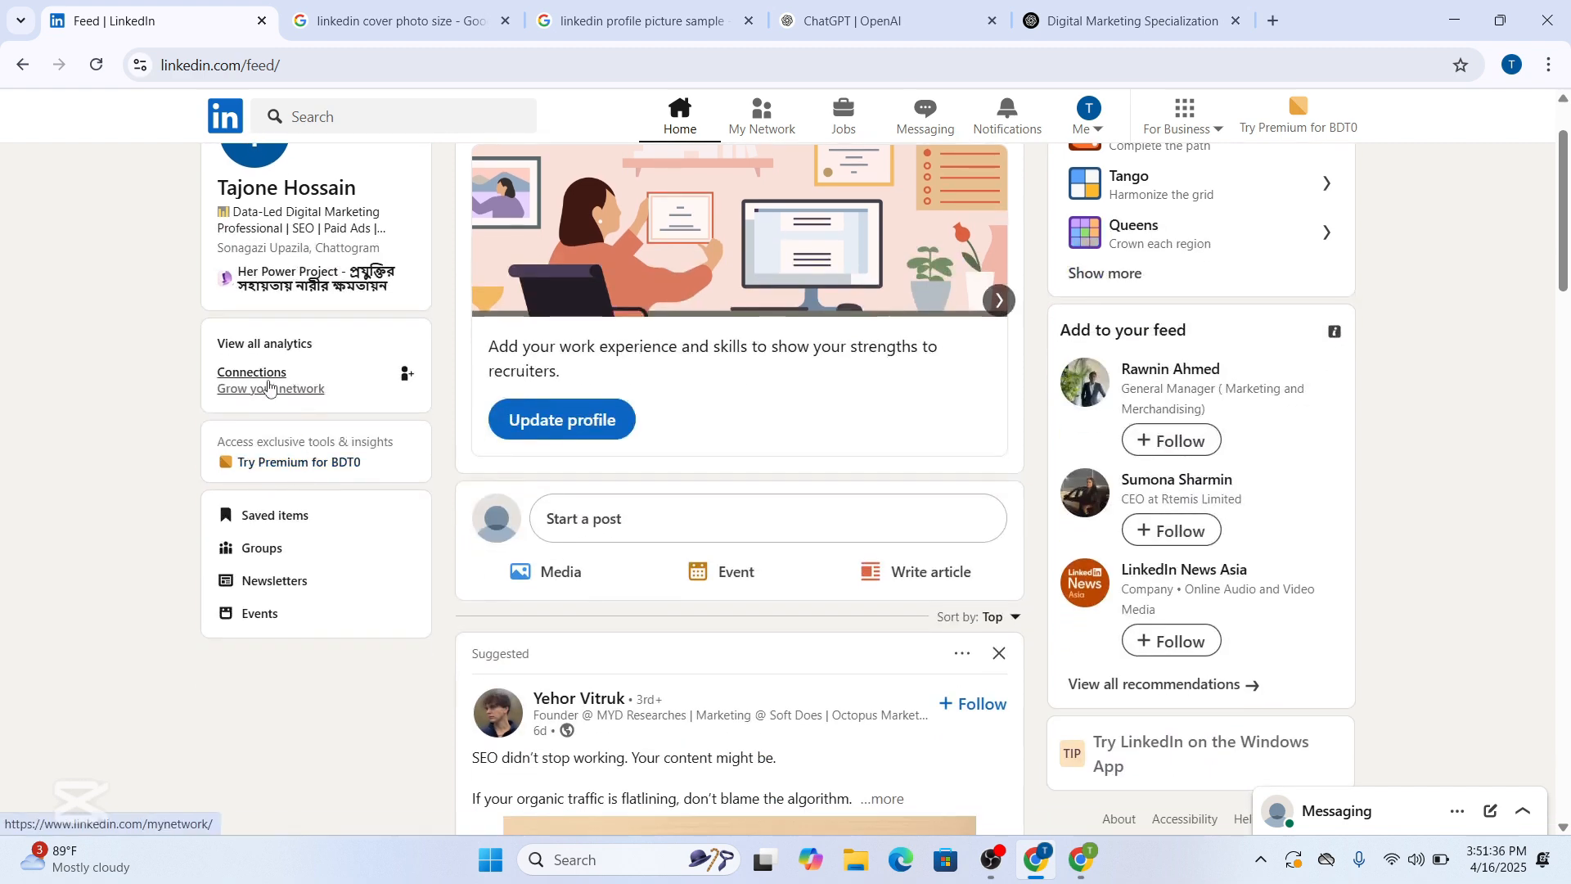
left_click(280, 343)
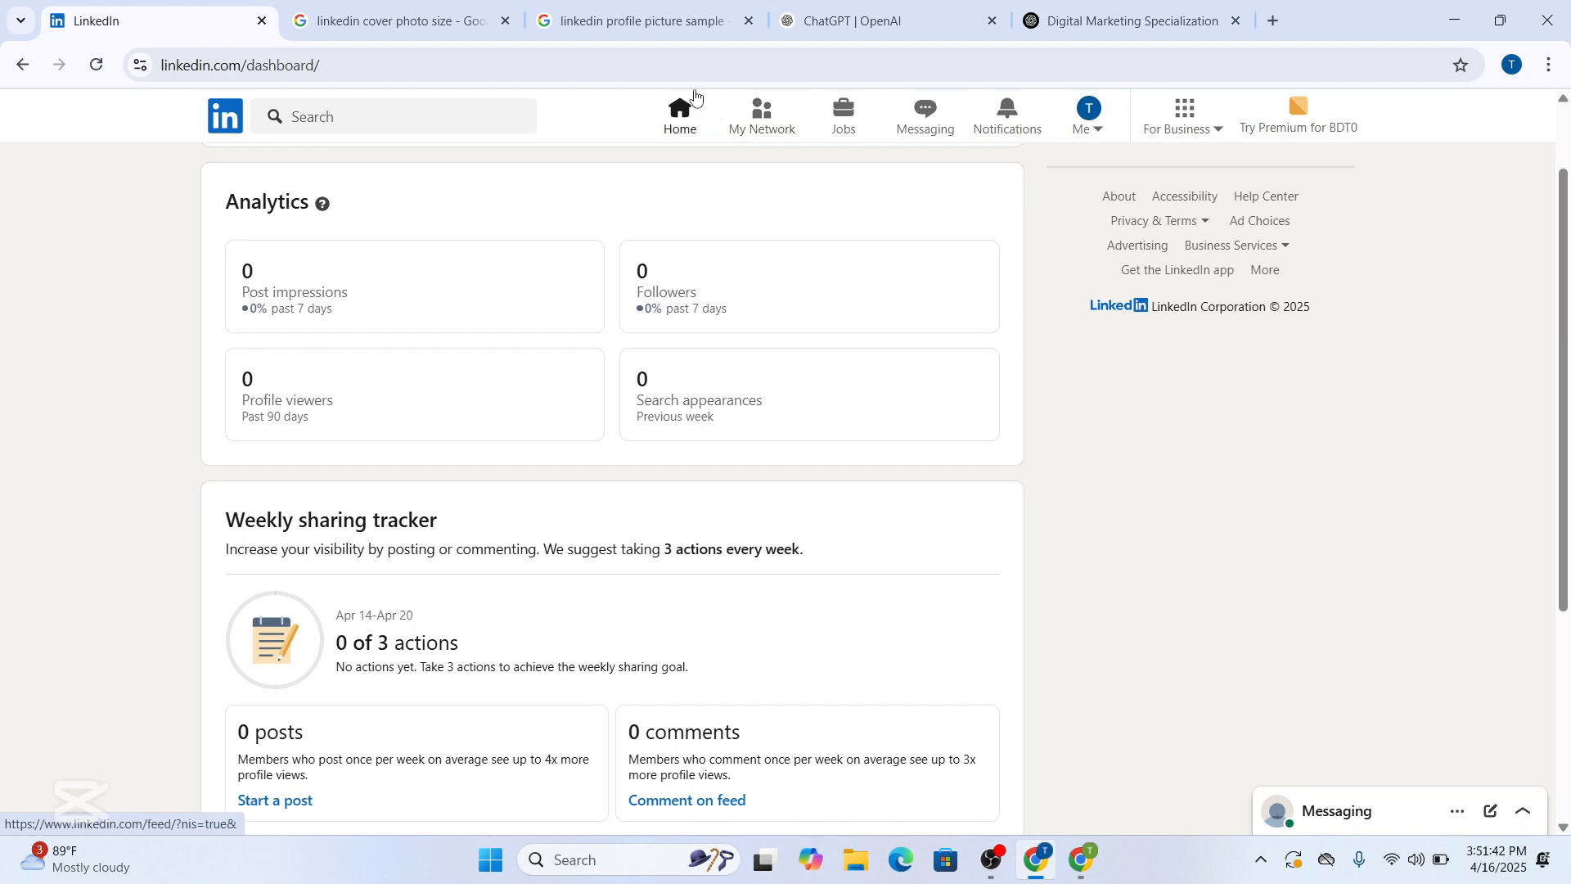
left_click(695, 97)
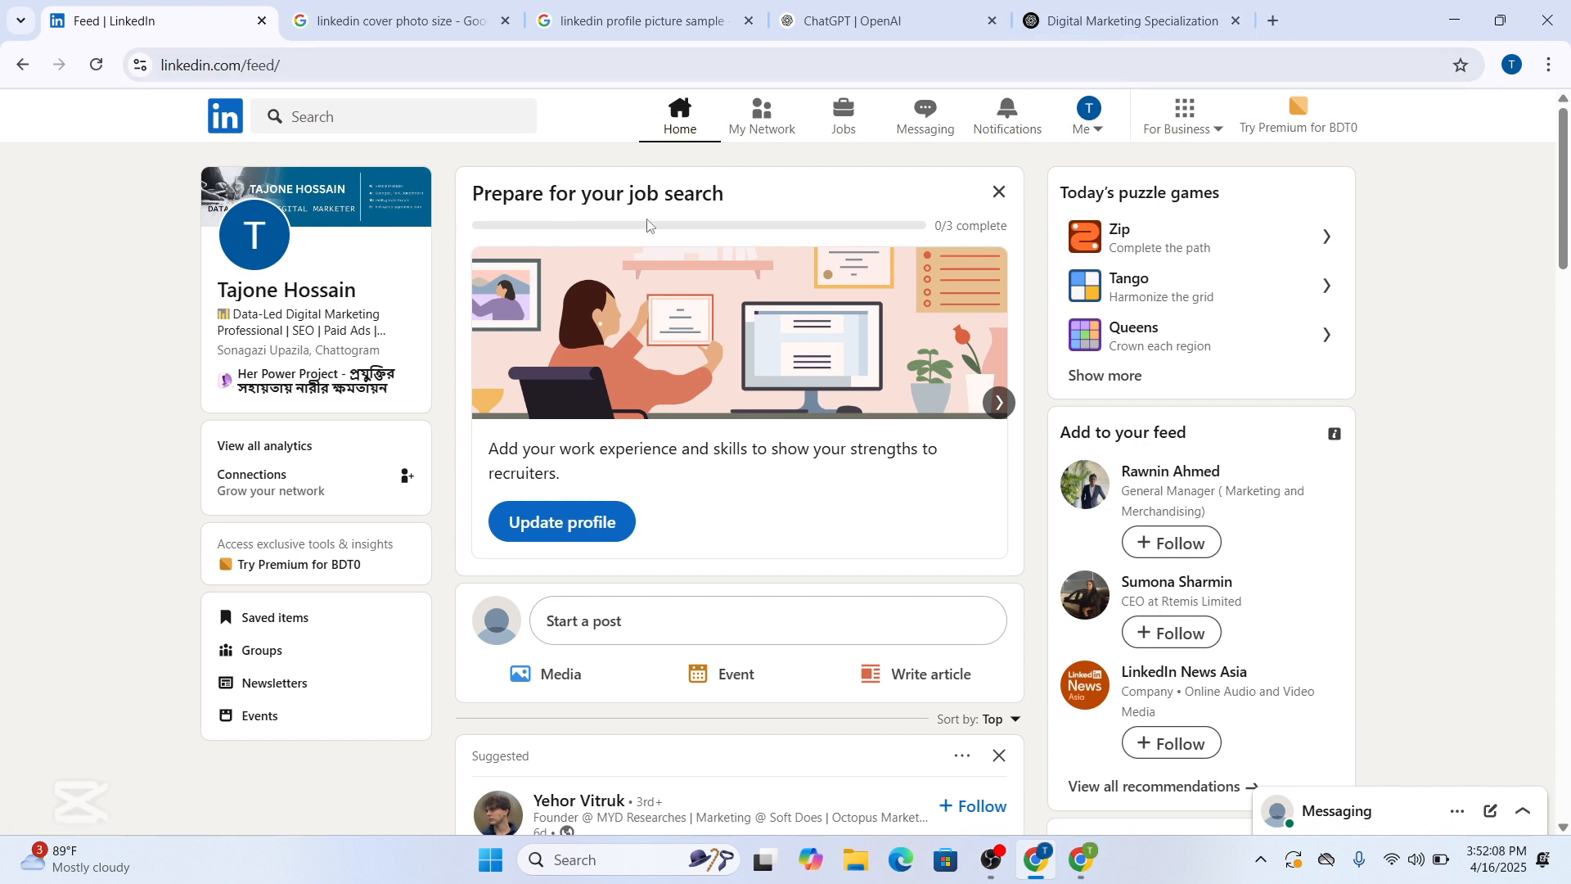
- Open the account's own profile page and look through its banner, headline, analytics and About section
left_click(1095, 131)
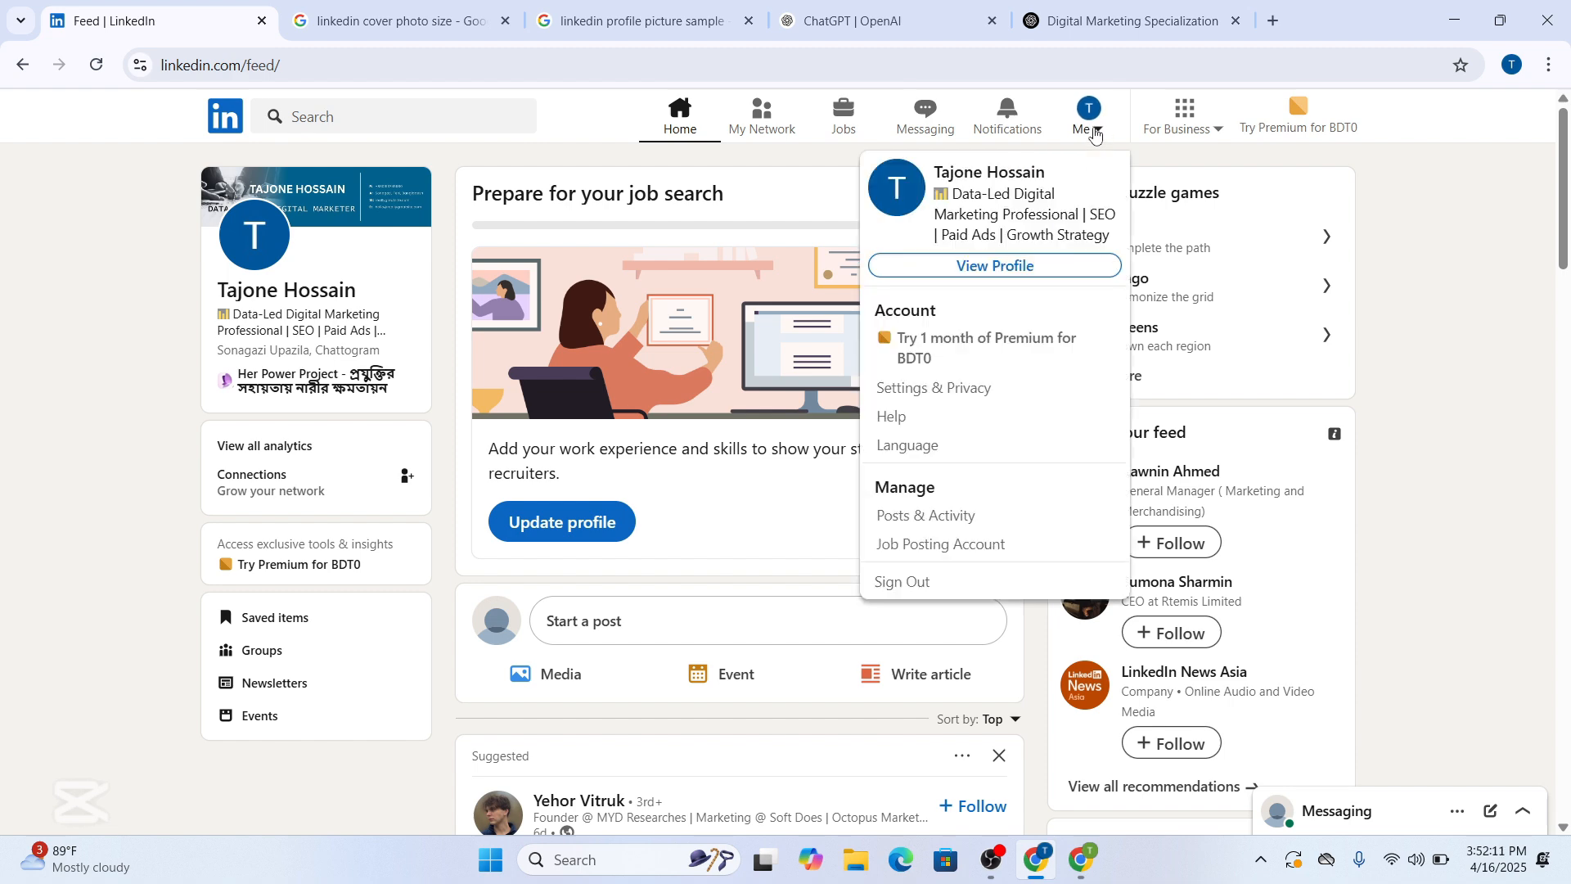
left_click(964, 272)
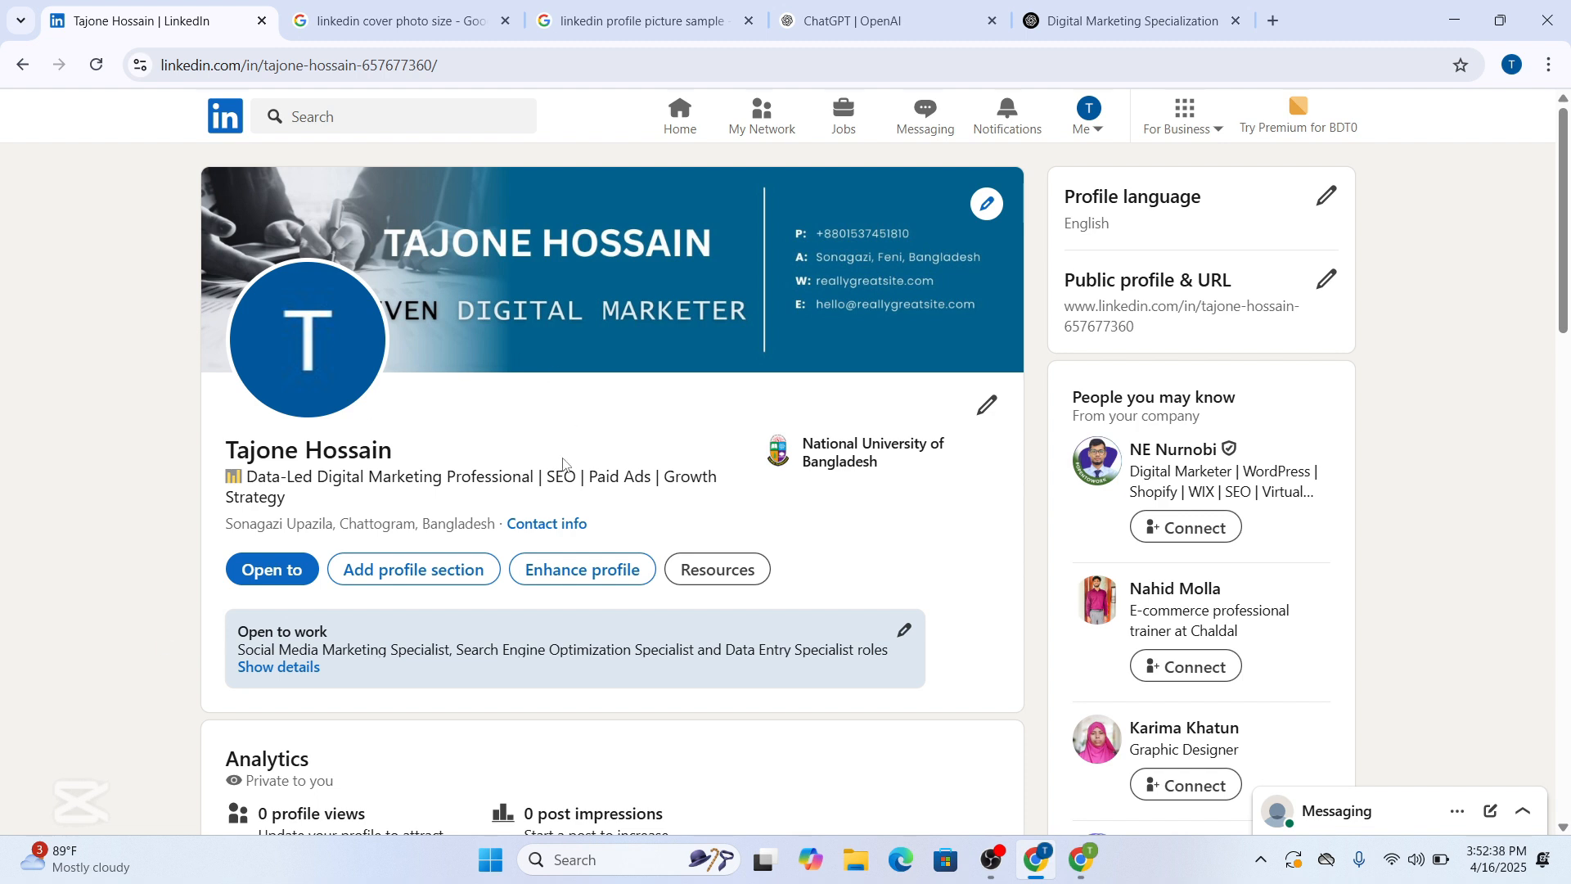
scroll(562, 462, "down", 2)
key("super+Tab")
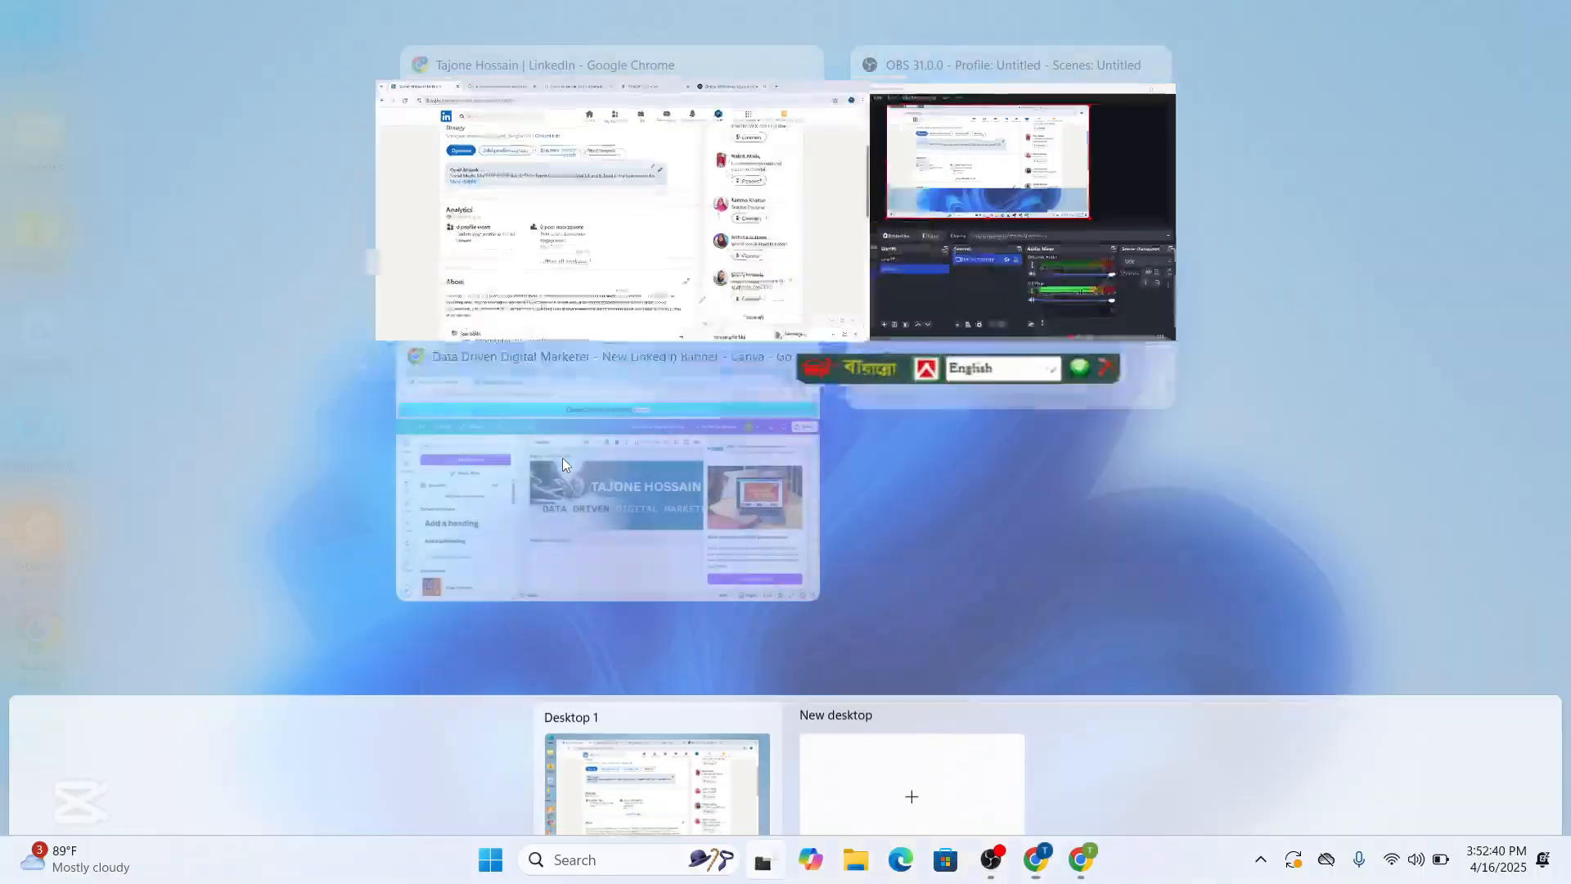
left_click(561, 172)
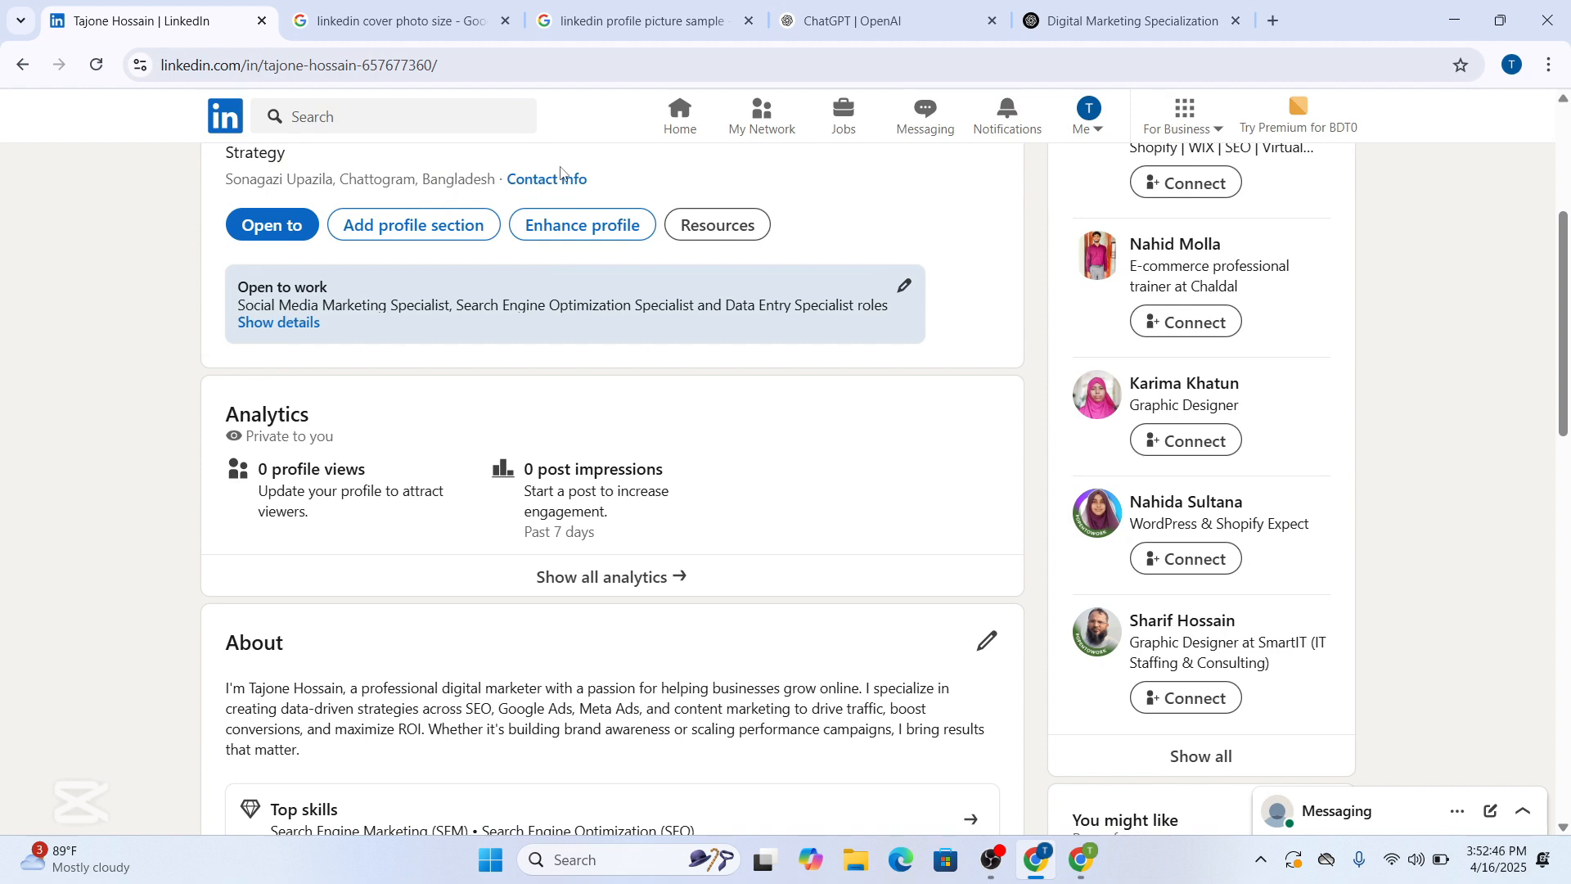
scroll(303, 368, "up", 5)
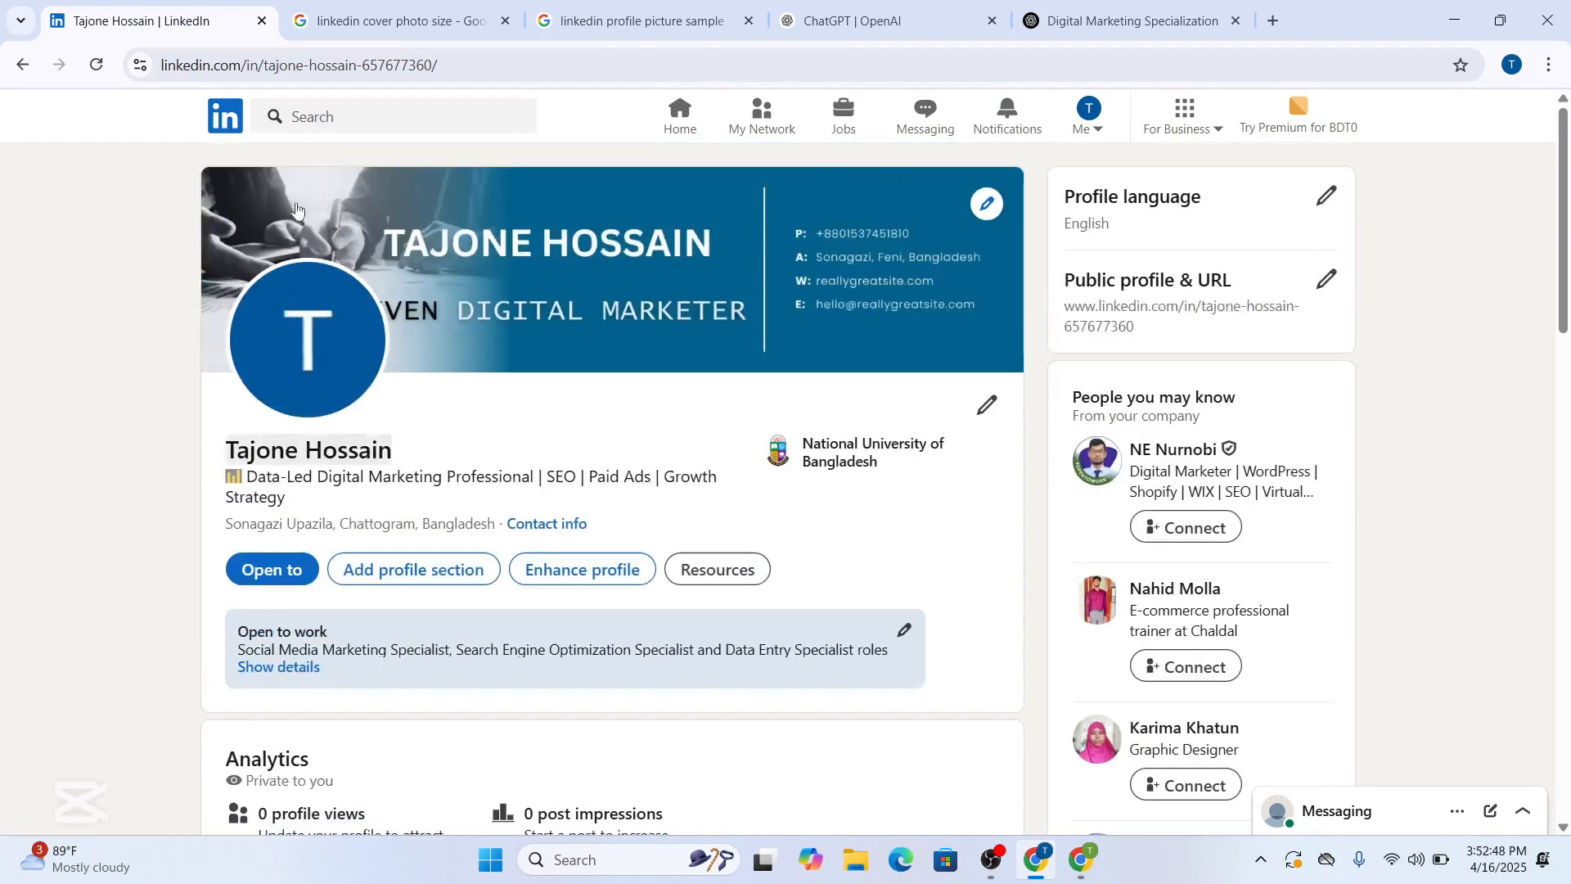
left_click(990, 876)
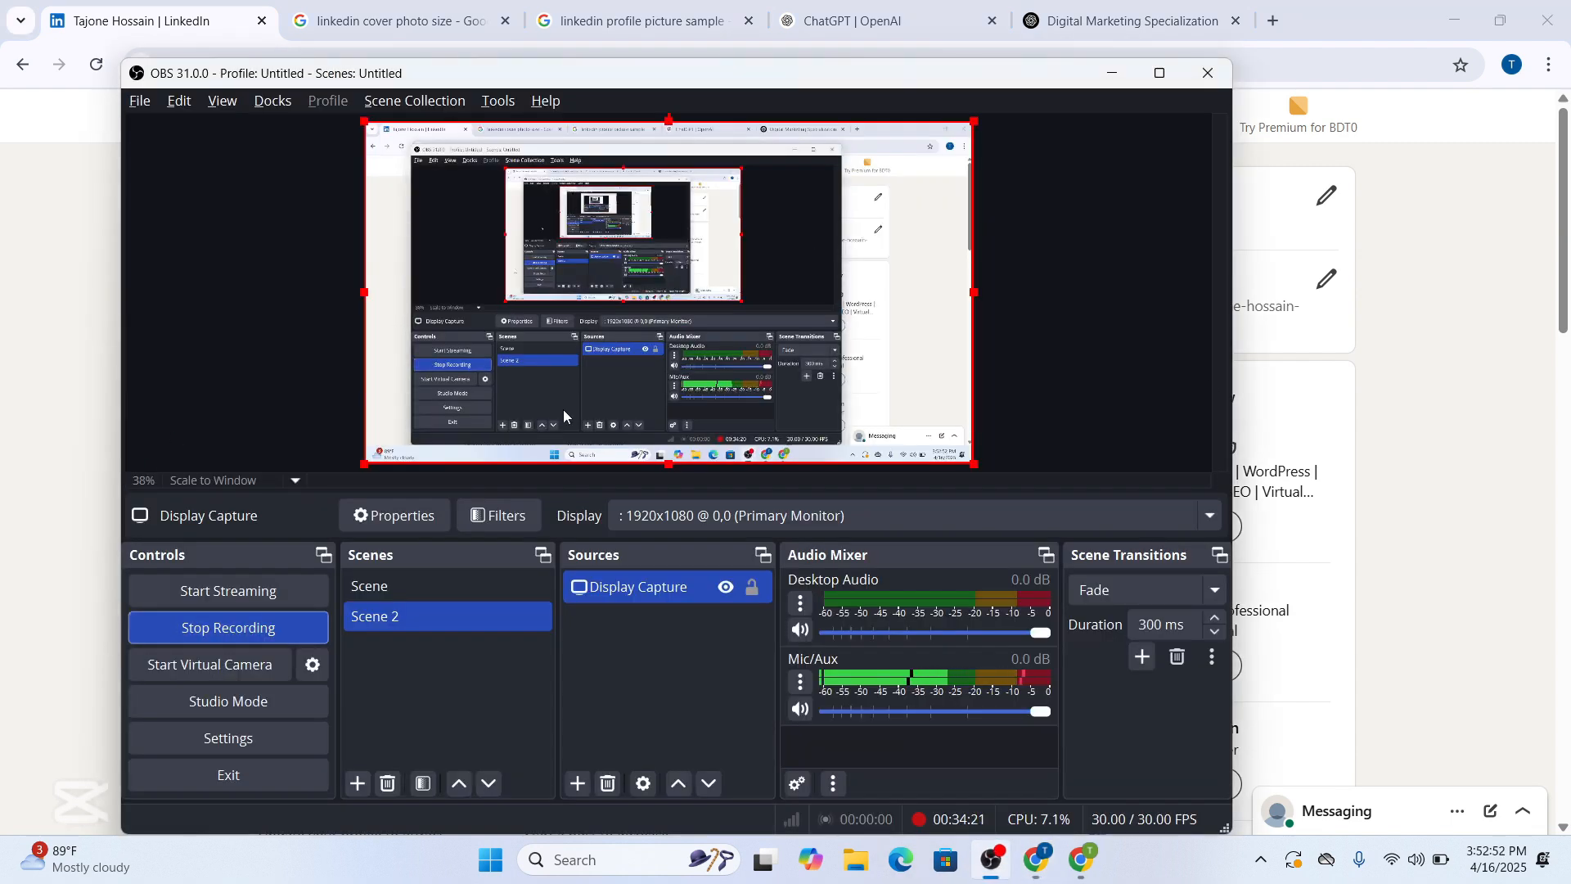